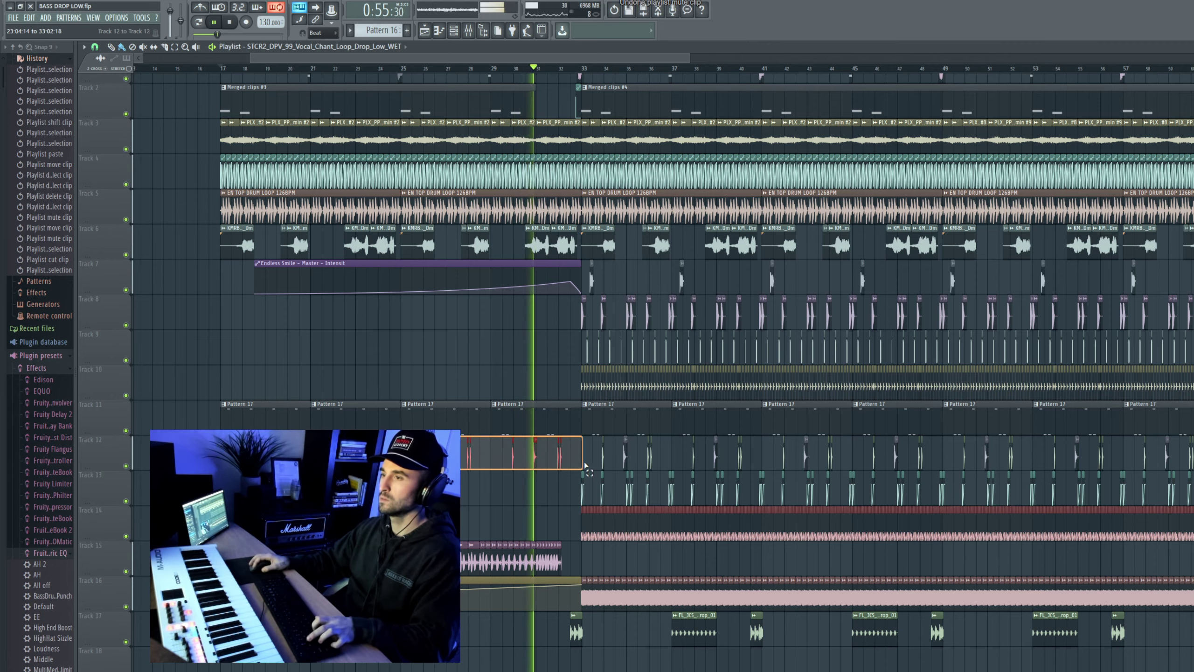
Step: Play from bar 65 and delete the first vocal chant clip on Track 15 at the start of the second breakdown
scroll(233, 452, "up", 5)
scroll(540, 490, "down", 4)
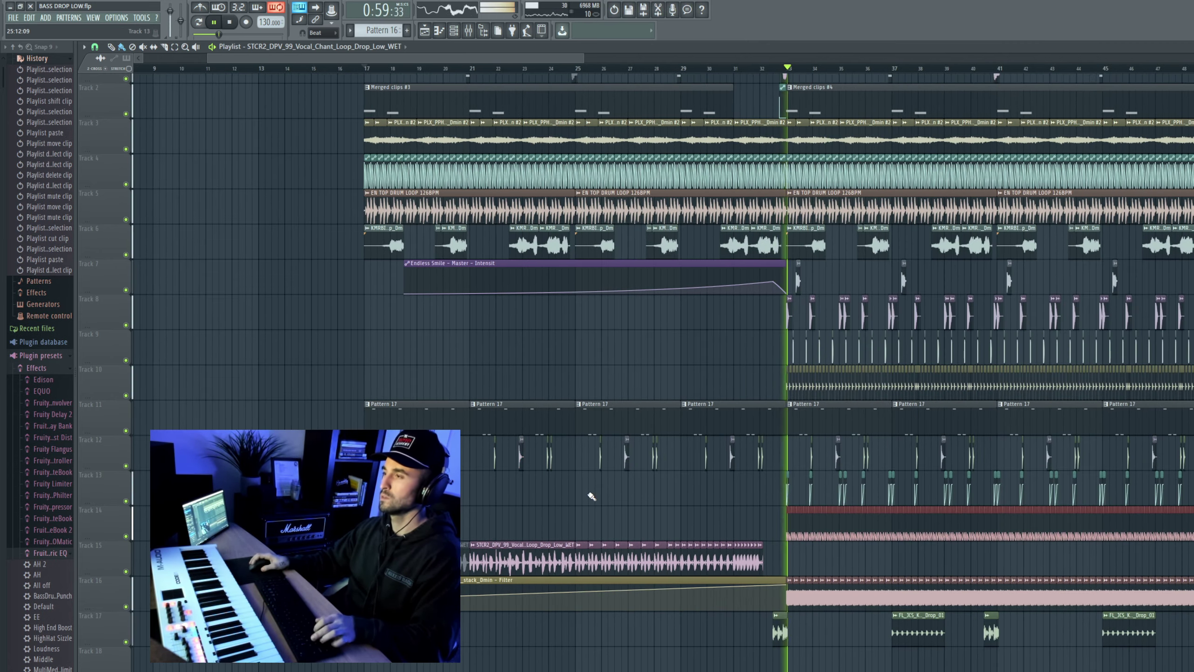
scroll(592, 496, "down", 4)
scroll(840, 352, "up", 3)
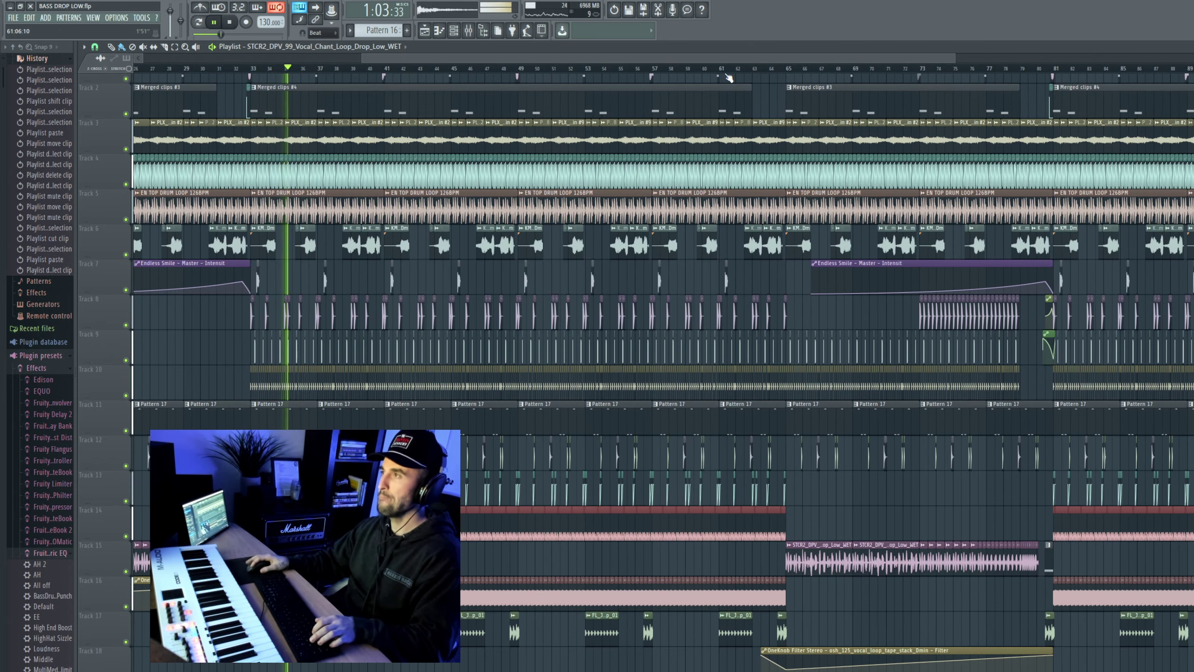
left_click(780, 70)
right_click(832, 550)
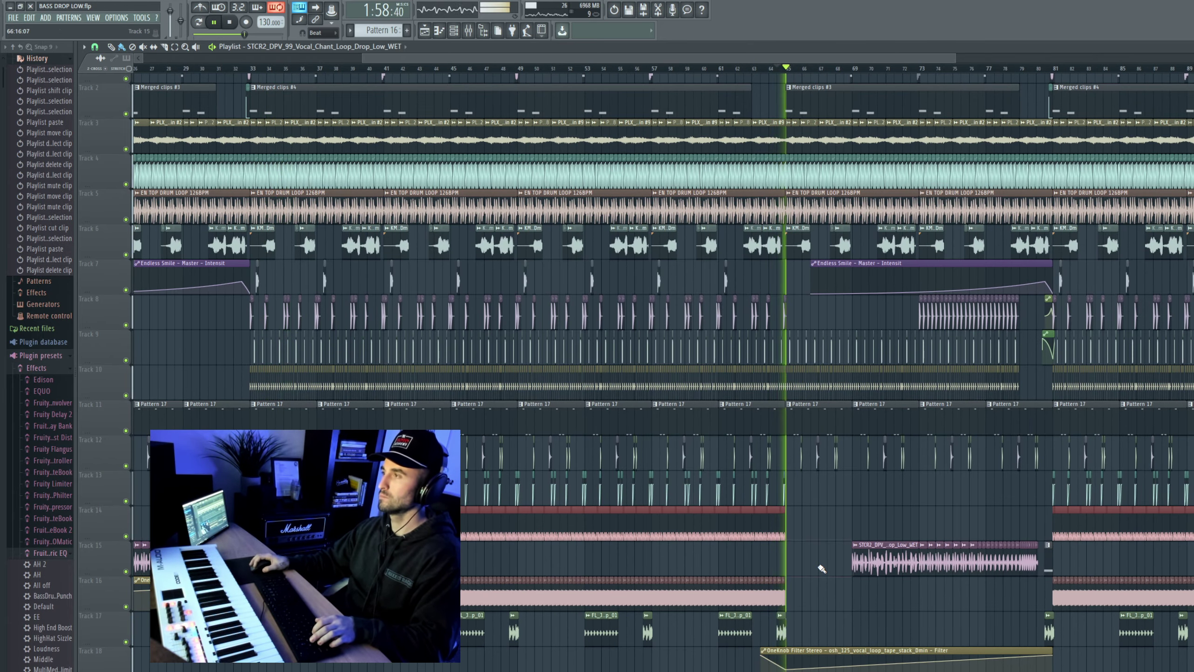
Step: Solo the vocal chant loop's mixer track and load Transient Master into one of its effect slots
scroll(869, 467, "down", 2)
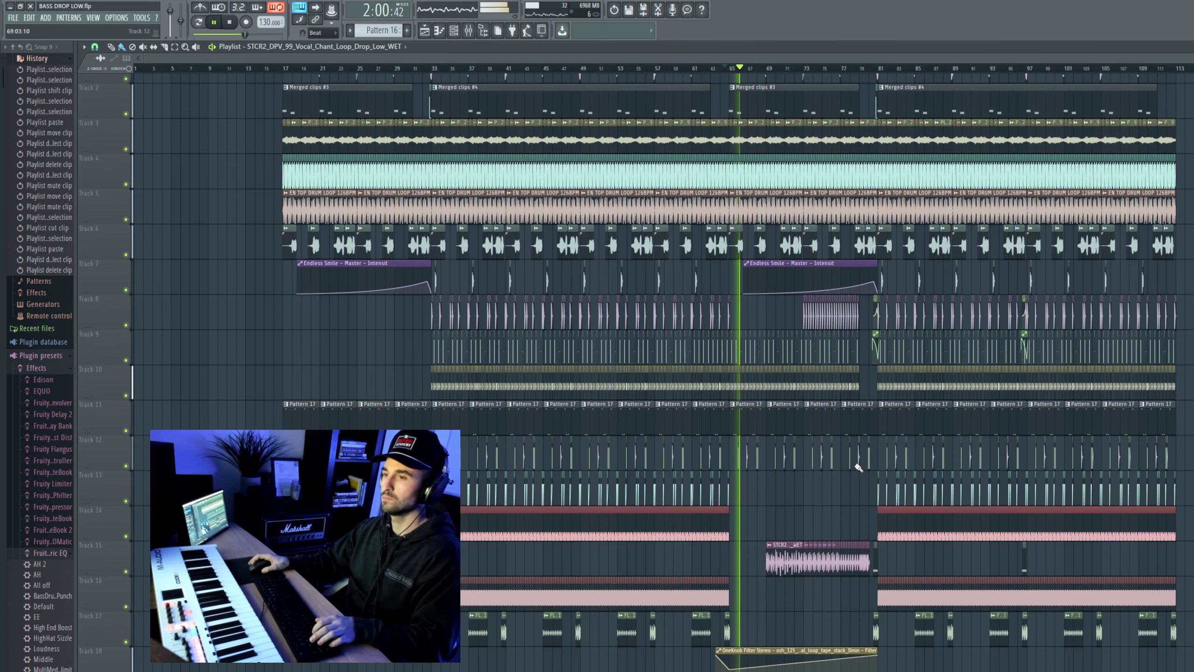
scroll(858, 467, "up", 2)
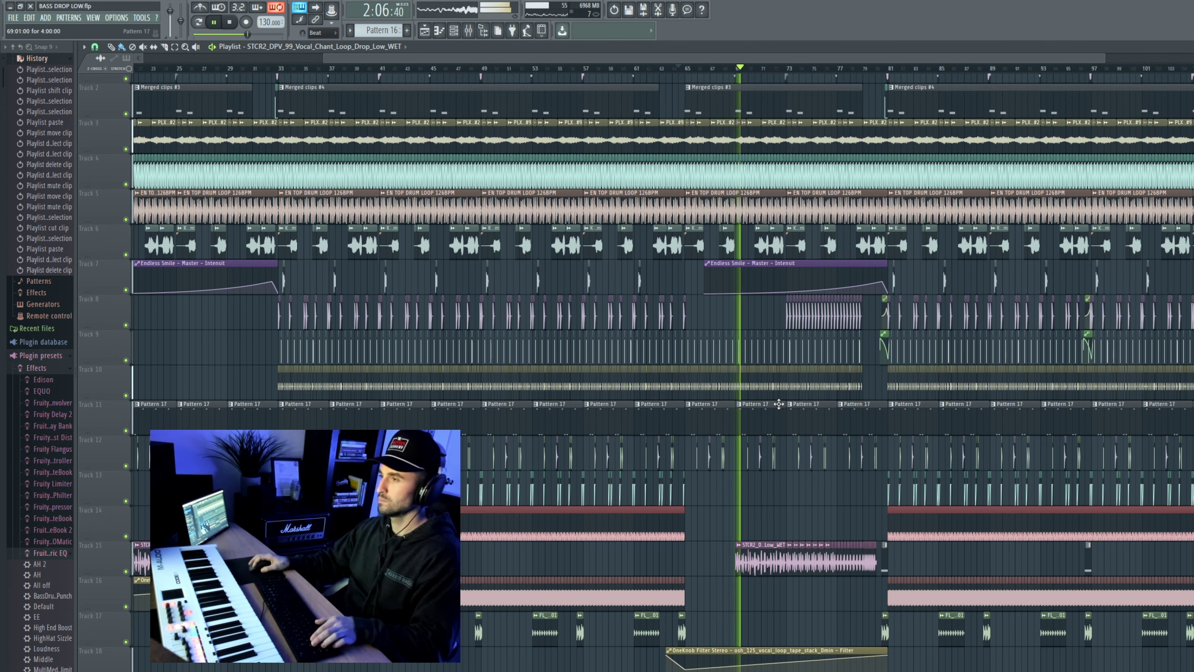
double_click(804, 538)
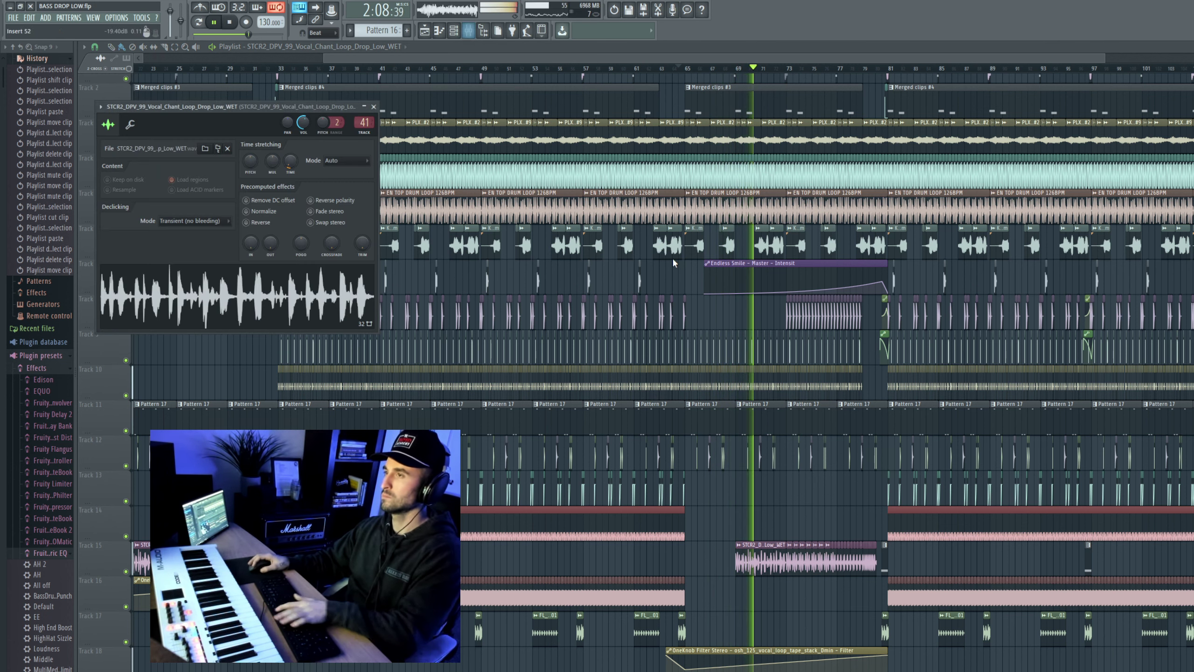
key("F9")
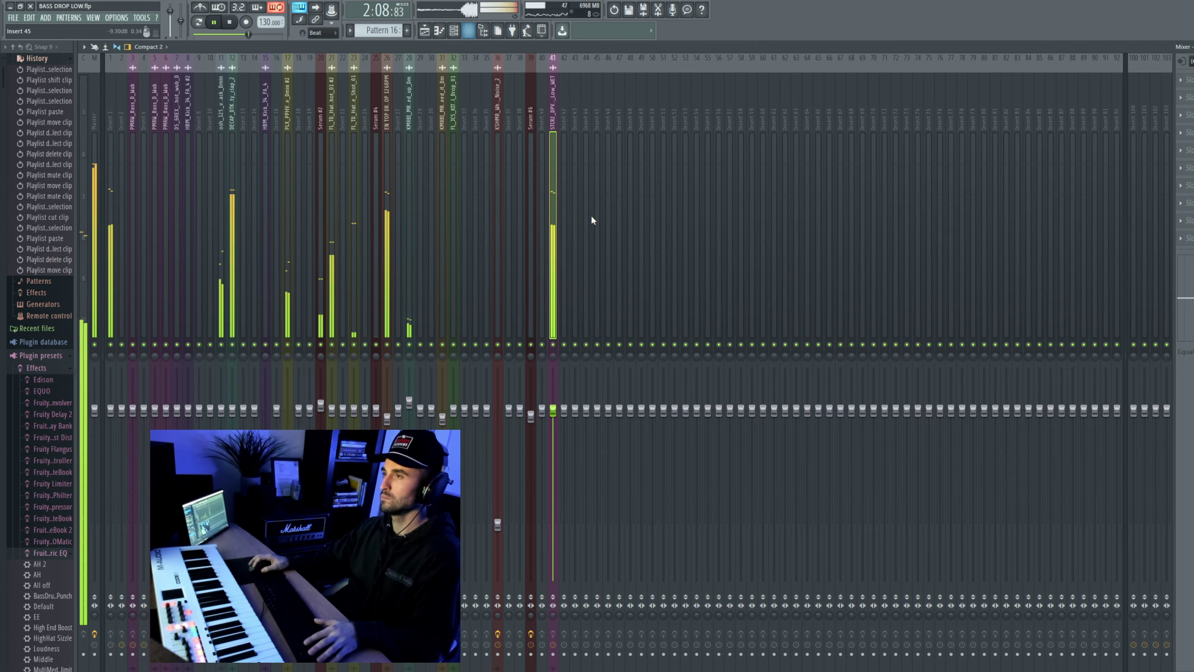
right_click(554, 346)
left_click(1187, 115)
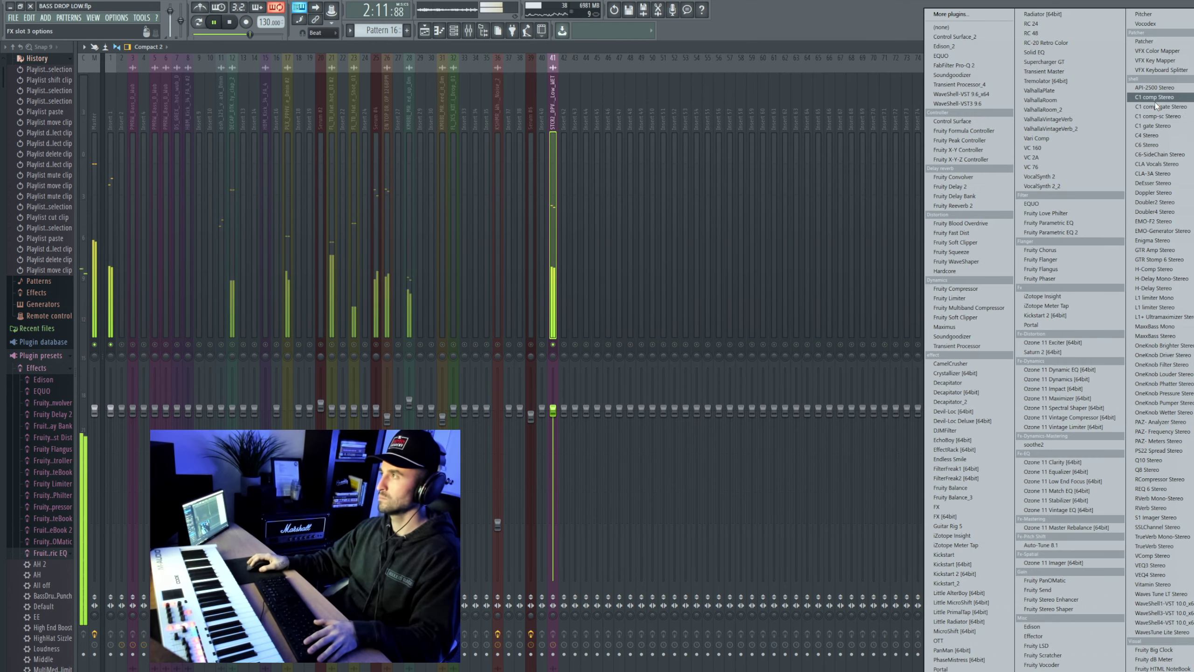
left_click(1081, 73)
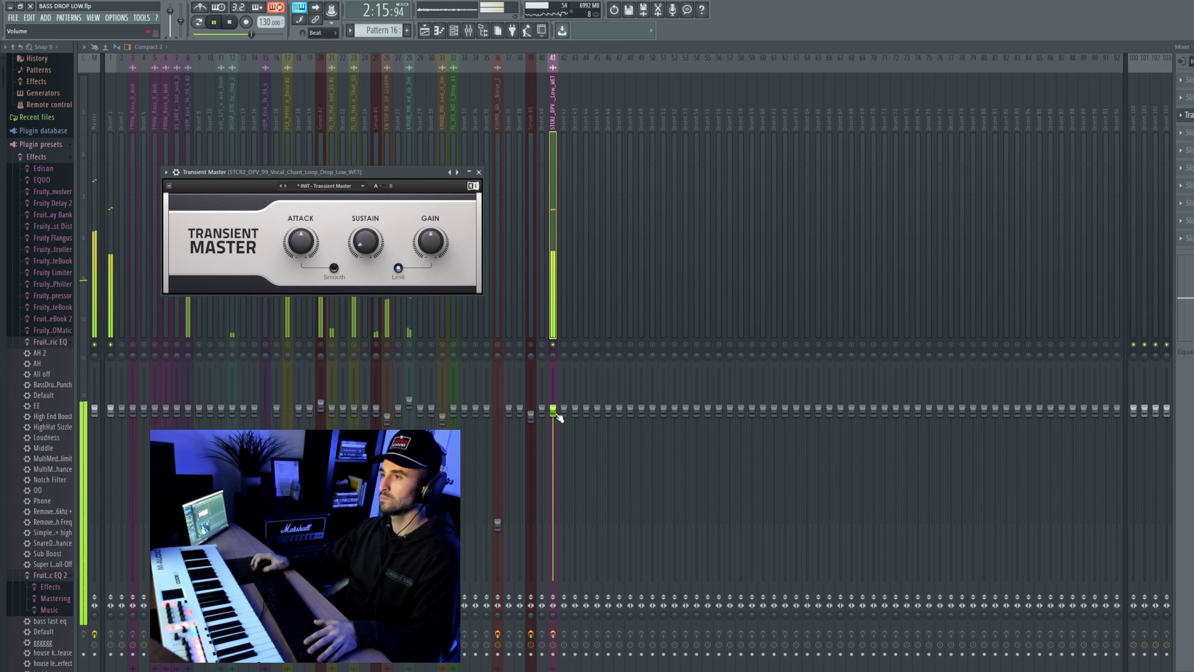
Step: Lower the vocal chant's mixer fader, end its solo and return to the playlist
left_click_drag(556, 412, 553, 452)
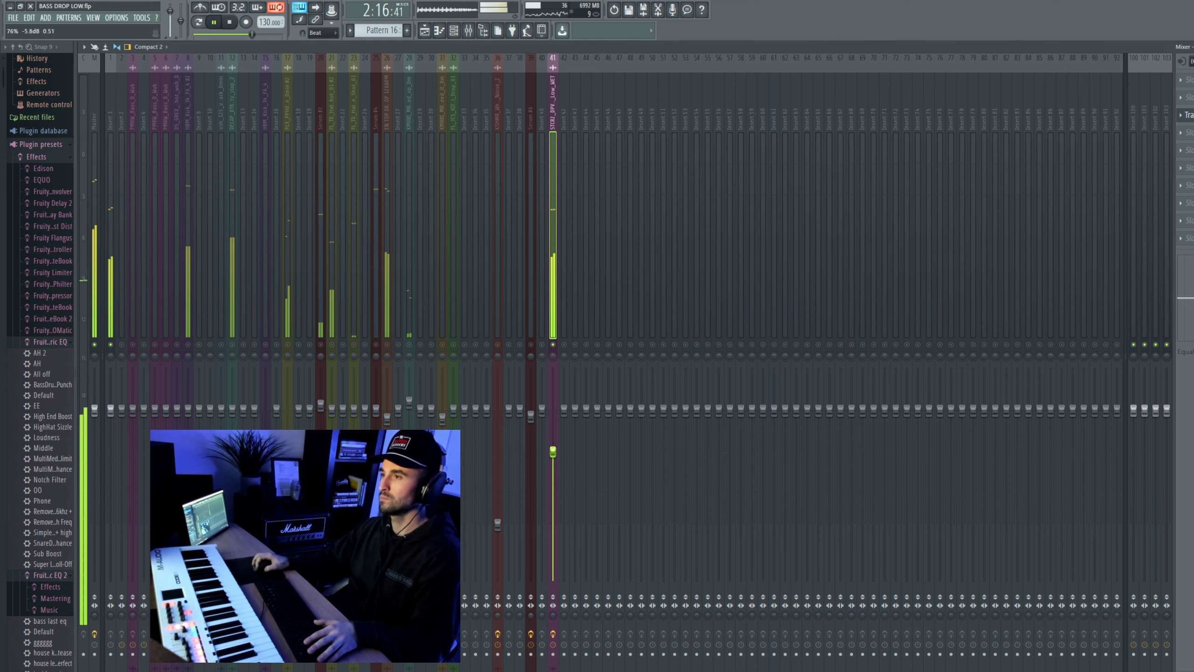
left_click(574, 358)
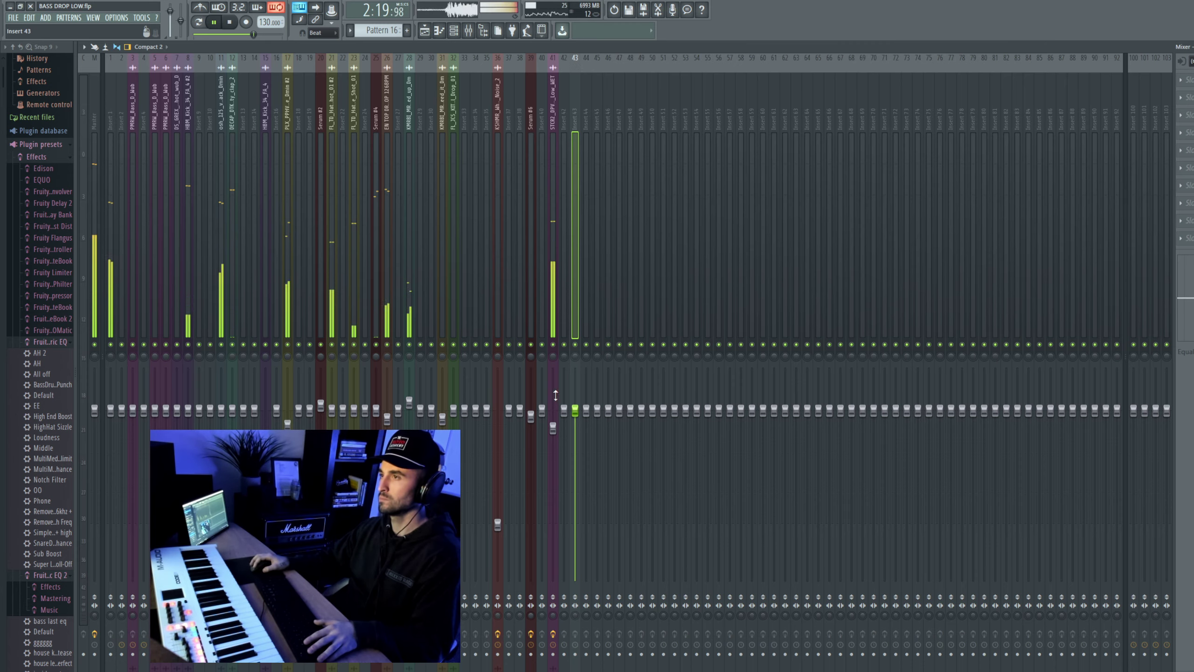
key("F9")
key("F12")
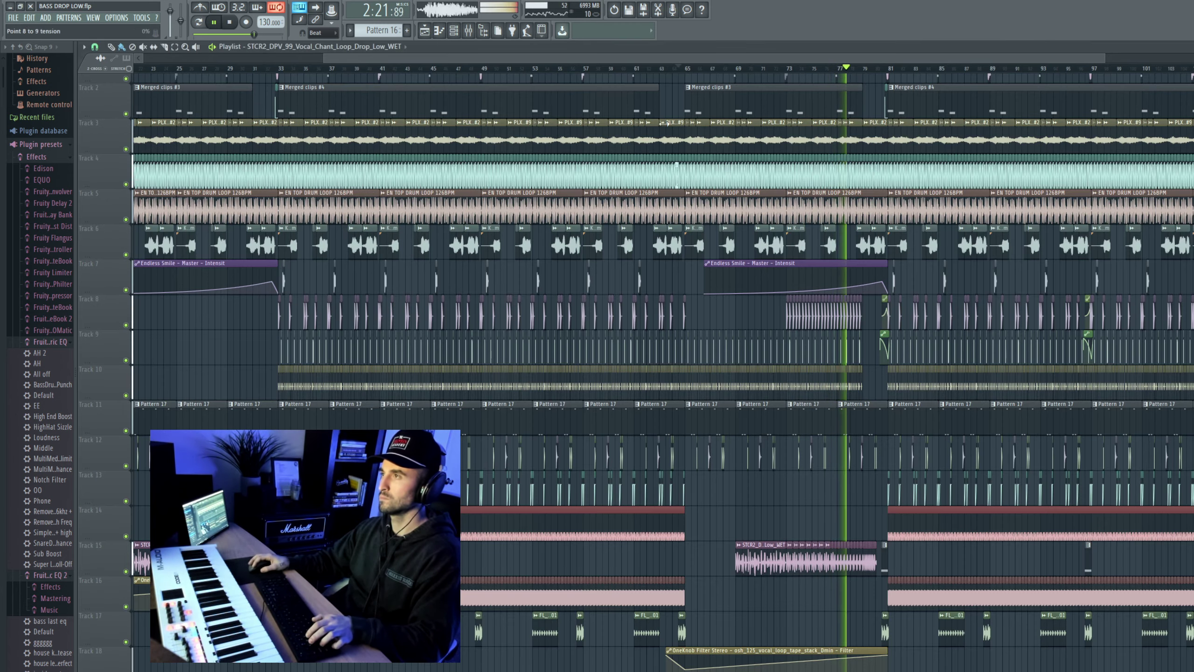
Step: Play the second breakdown from just before bar 65 and examine the arrangement leading into the drop
left_click(660, 68)
scroll(701, 202, "up", 2)
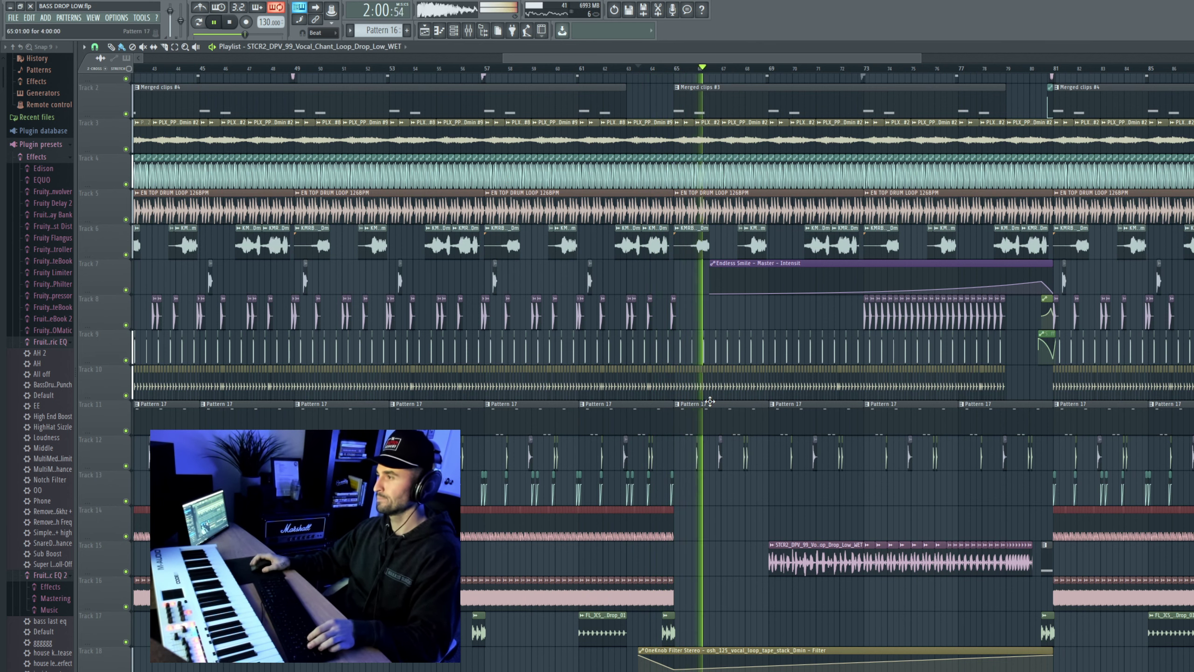
scroll(875, 371, "up", 1)
scroll(573, 256, "down", 2)
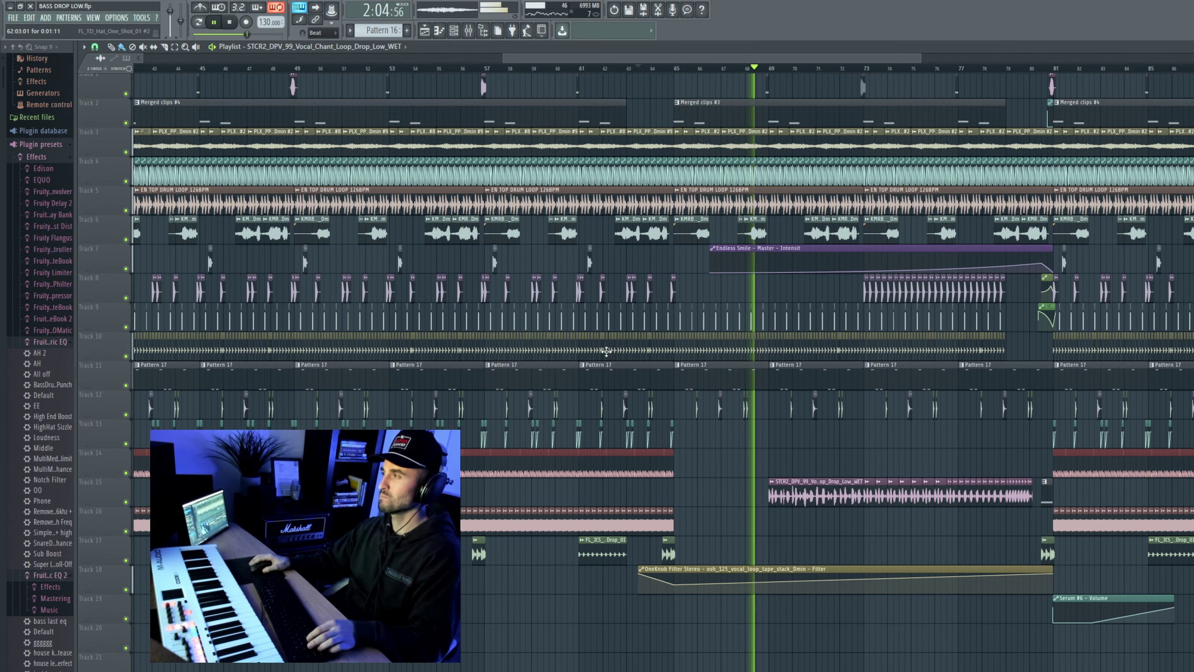
scroll(698, 359, "down", 2)
scroll(858, 370, "up", 2)
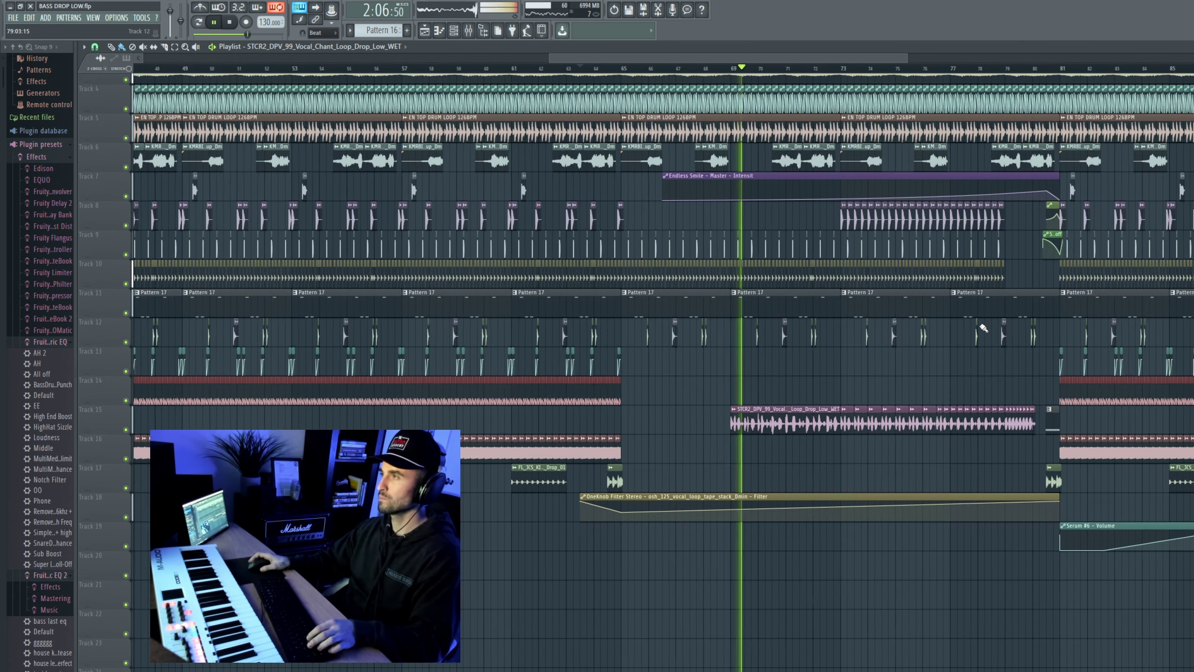
scroll(889, 307, "up", 1)
scroll(883, 306, "up", 2)
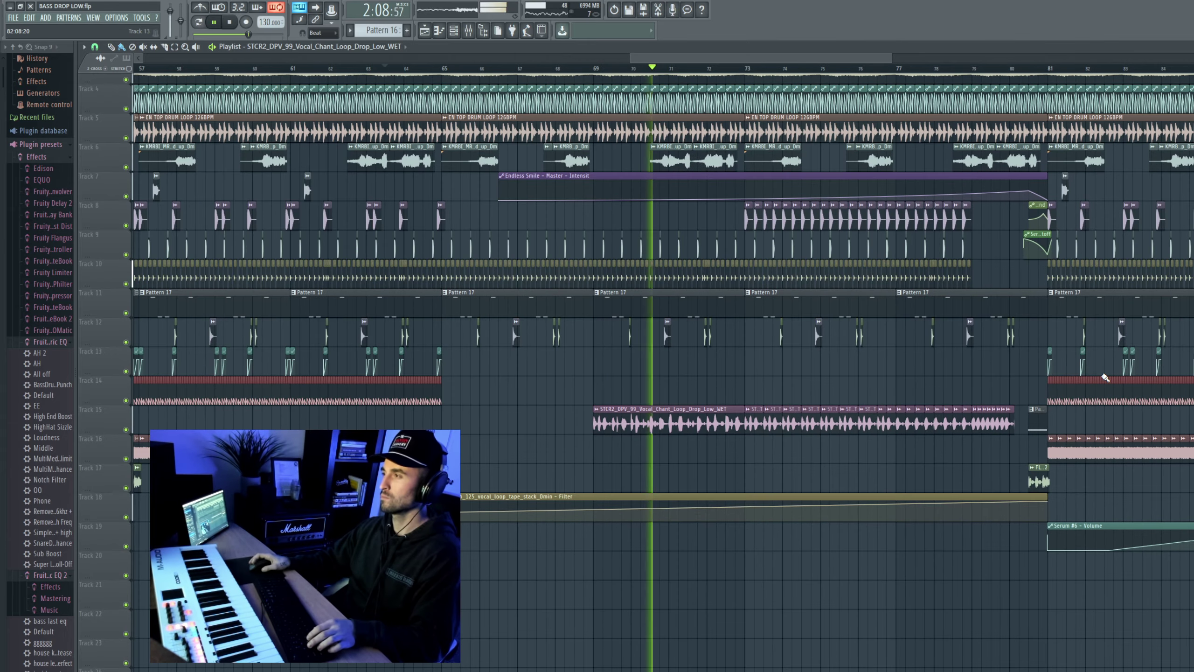
Step: Switch to Splice, search for "white noise riser" and audition the first two results with the song stopped
key("alt+Tab")
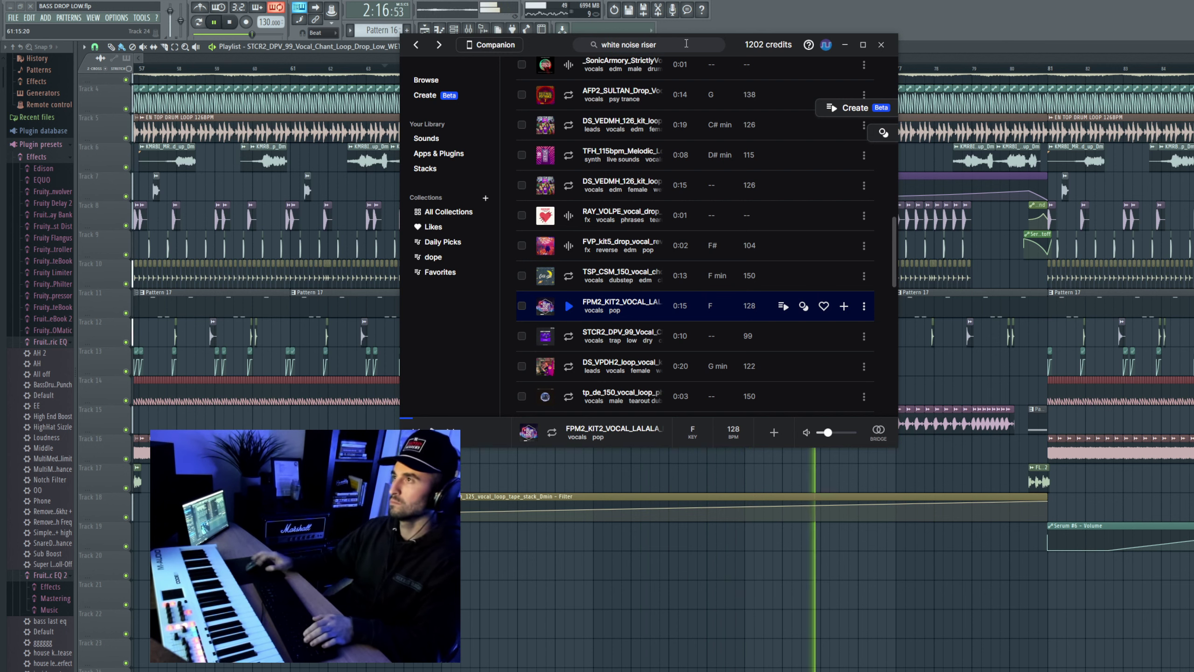
key("Return")
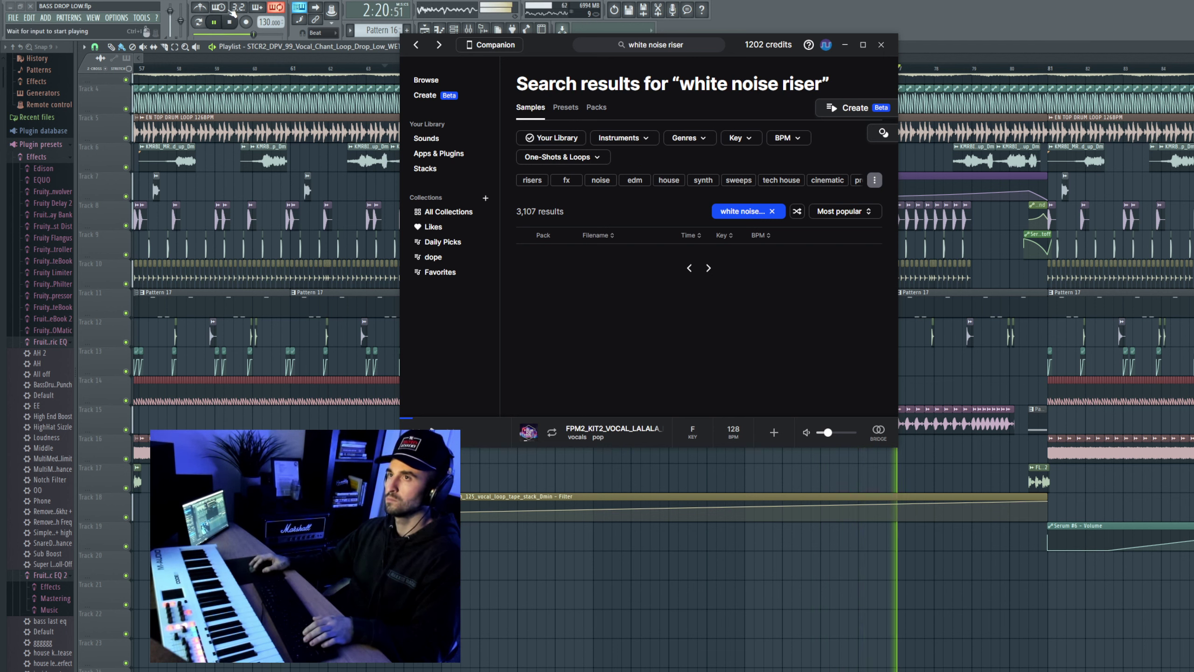
left_click(215, 22)
left_click(568, 260)
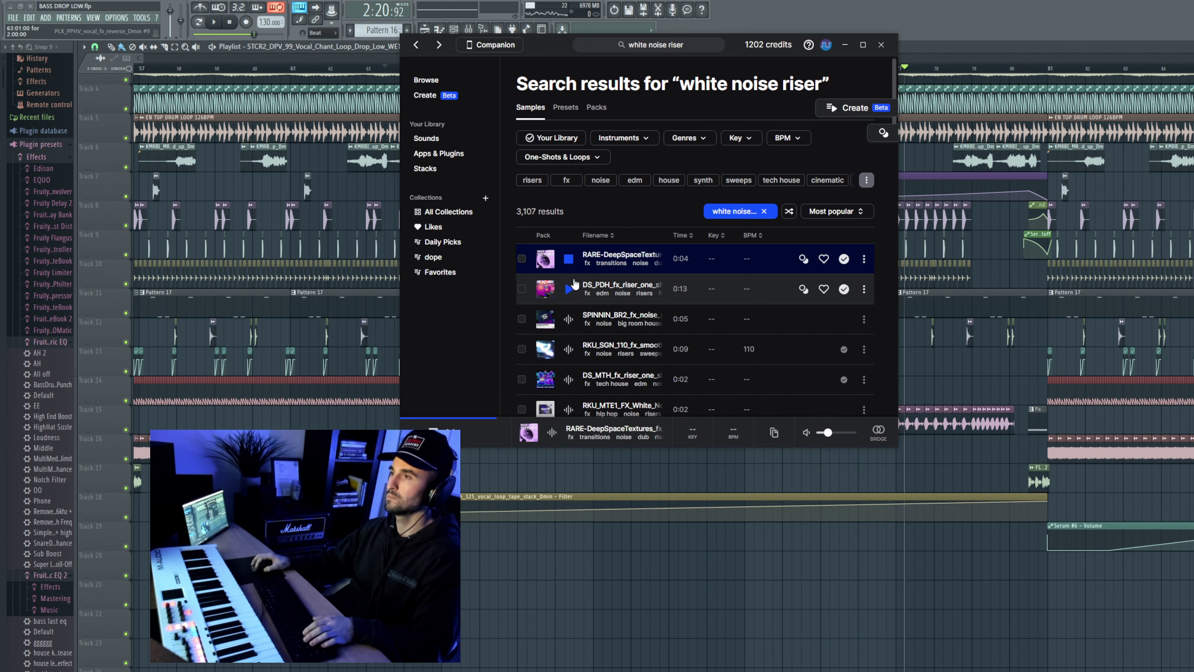
left_click(576, 291)
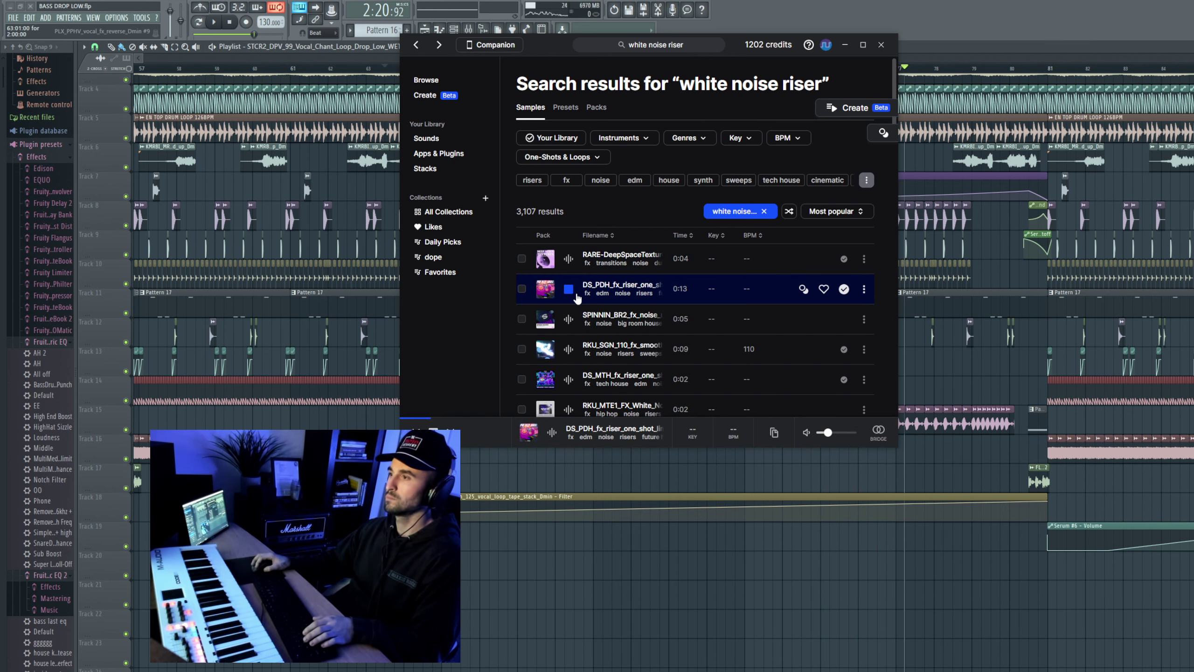
Step: Add the DS_PDH_fx_riser_one_shot_lime_noise_long sample to Track 21 and position the clip so it ends at bar 79
left_click_drag(578, 298, 848, 595)
key("space")
key("space")
double_click(848, 594)
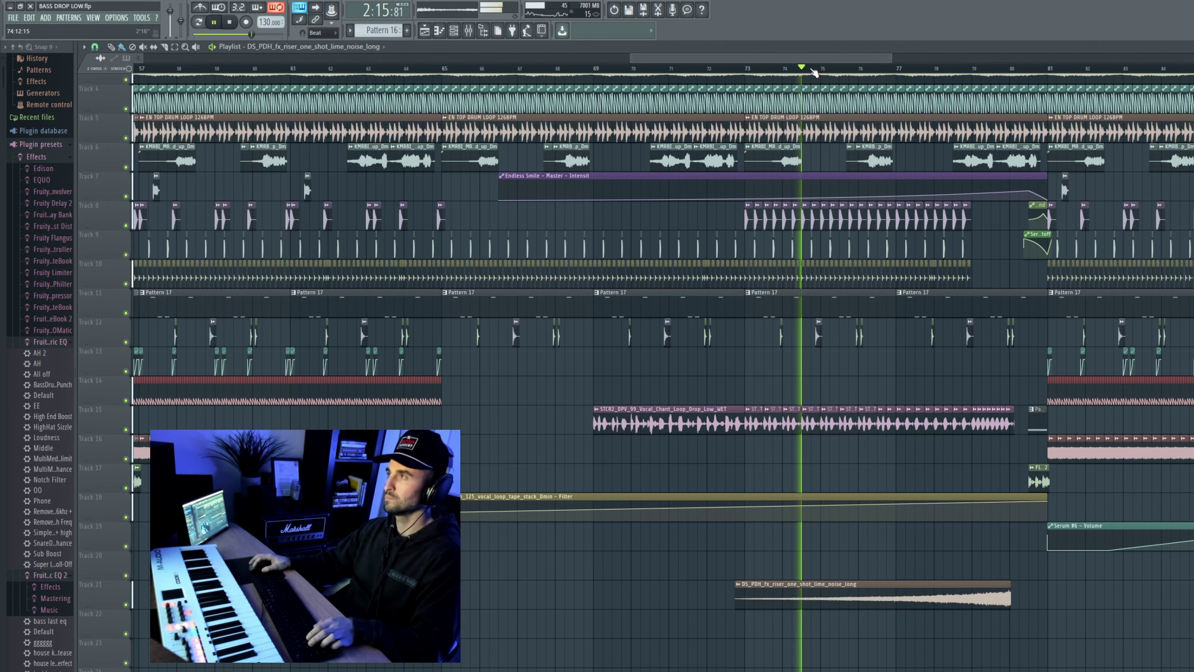
scroll(1058, 306, "up", 3)
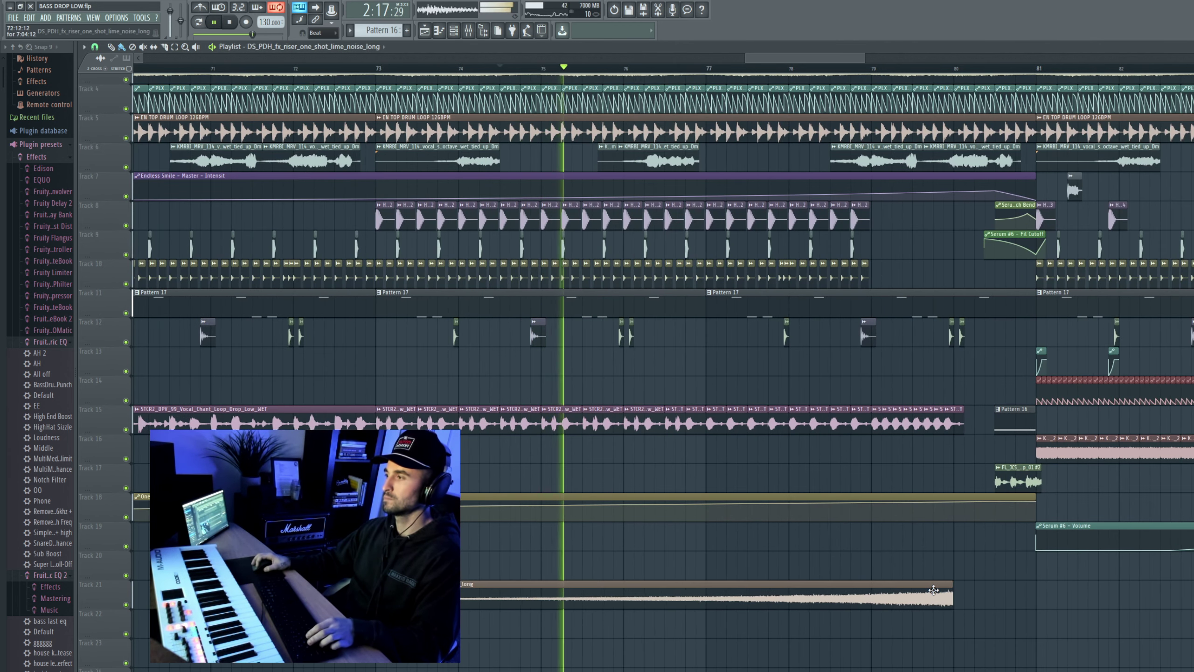
left_click_drag(933, 590, 859, 593)
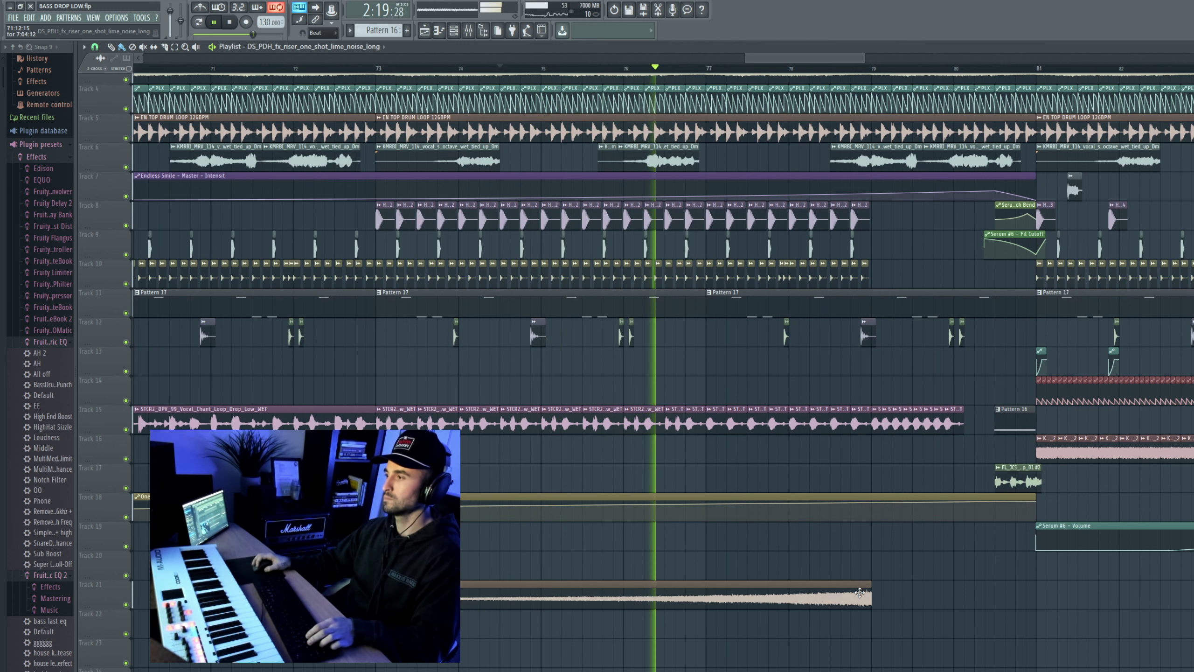
Step: Save the noise riser sample from its channel settings as a WAV file in the FX folder of 2024 favorites
double_click(859, 593)
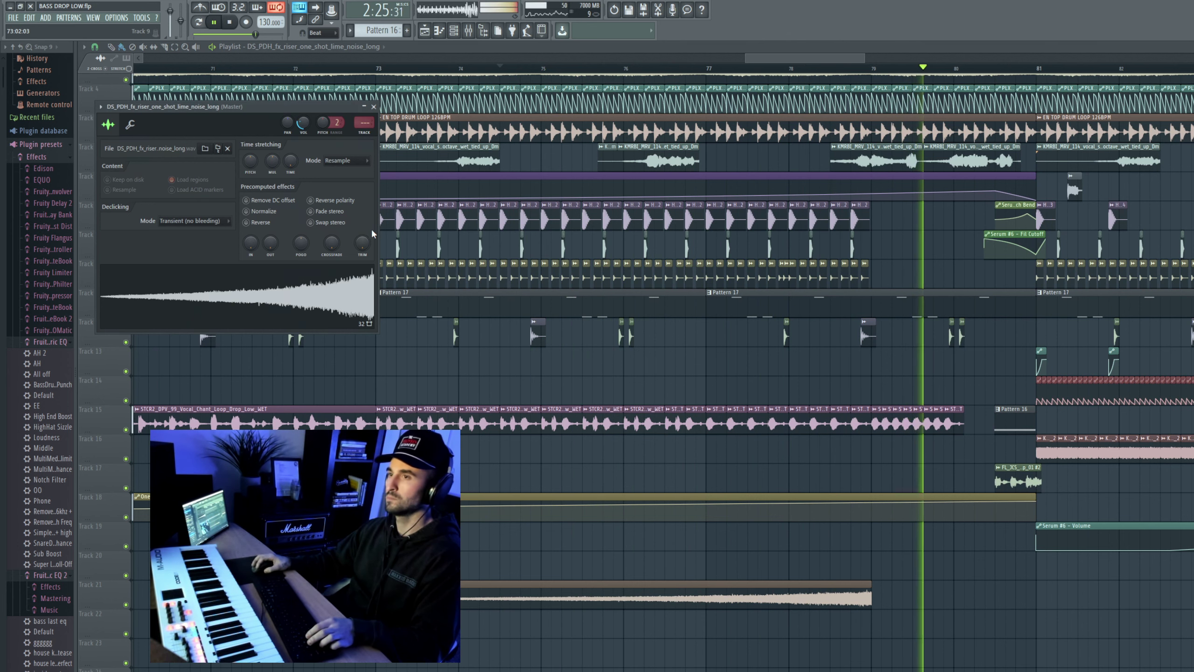
key("space")
right_click(343, 281)
left_click(369, 302)
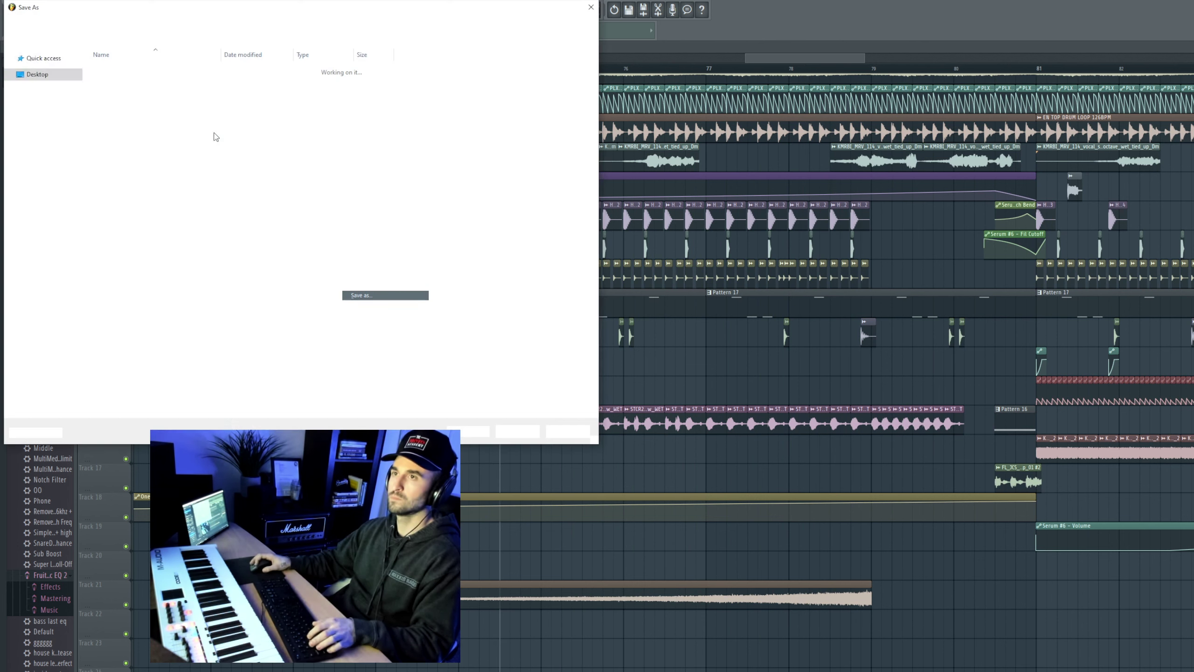
scroll(19, 124, "up", 1)
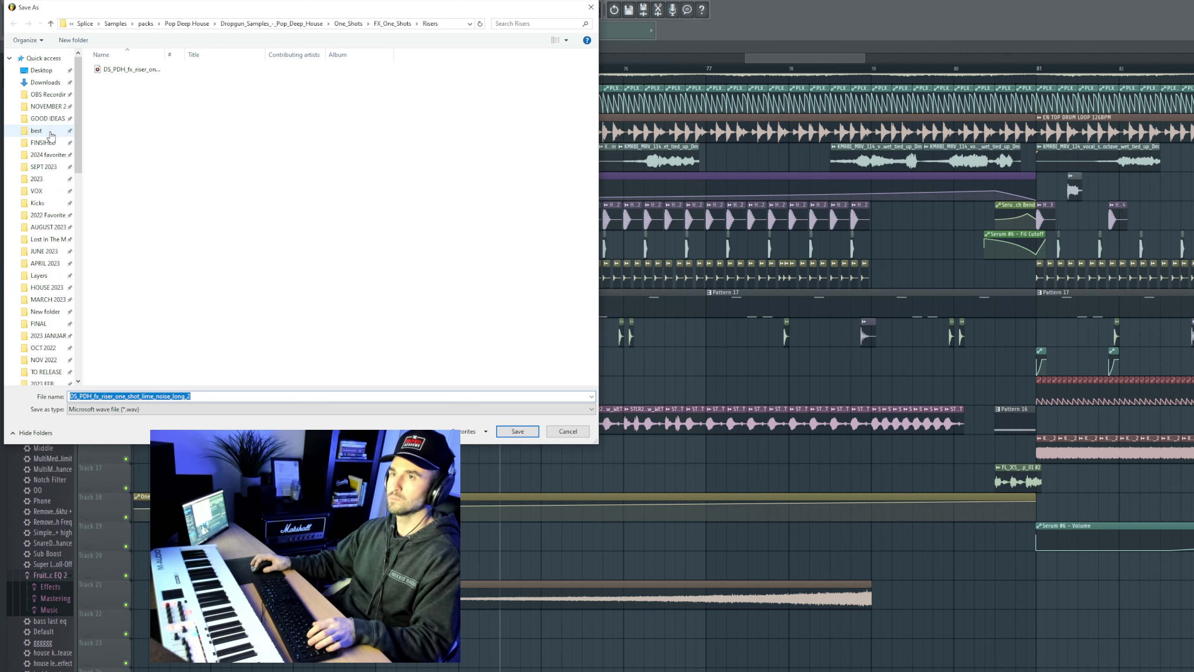
left_click(49, 155)
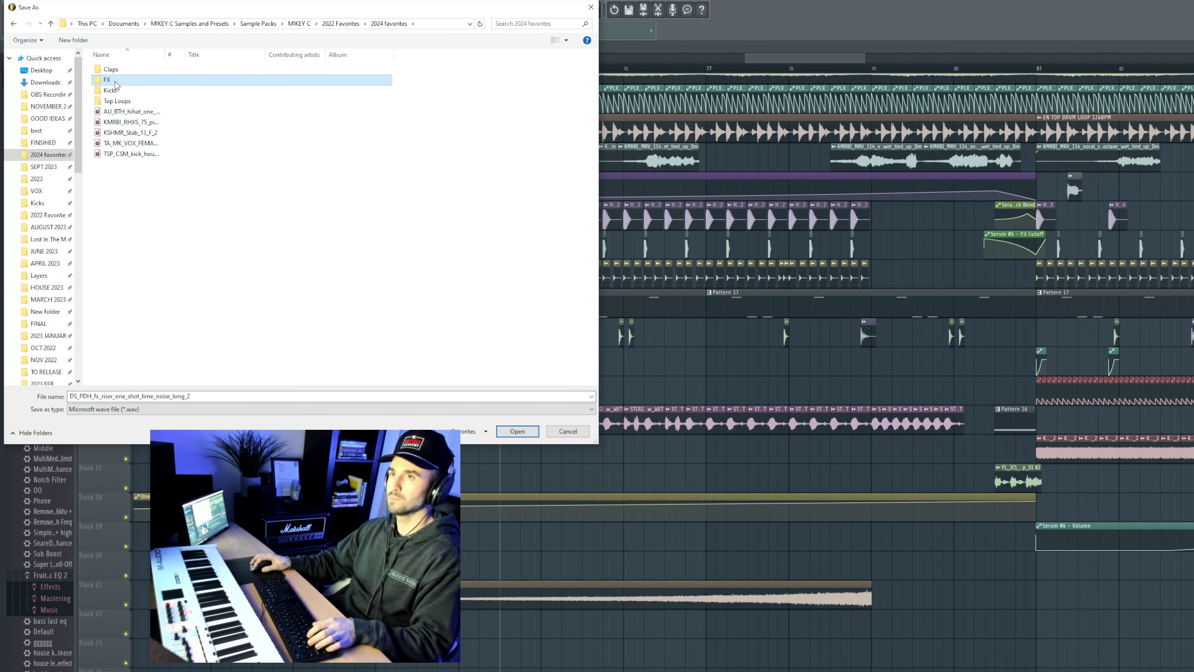
double_click(117, 84)
left_click(517, 431)
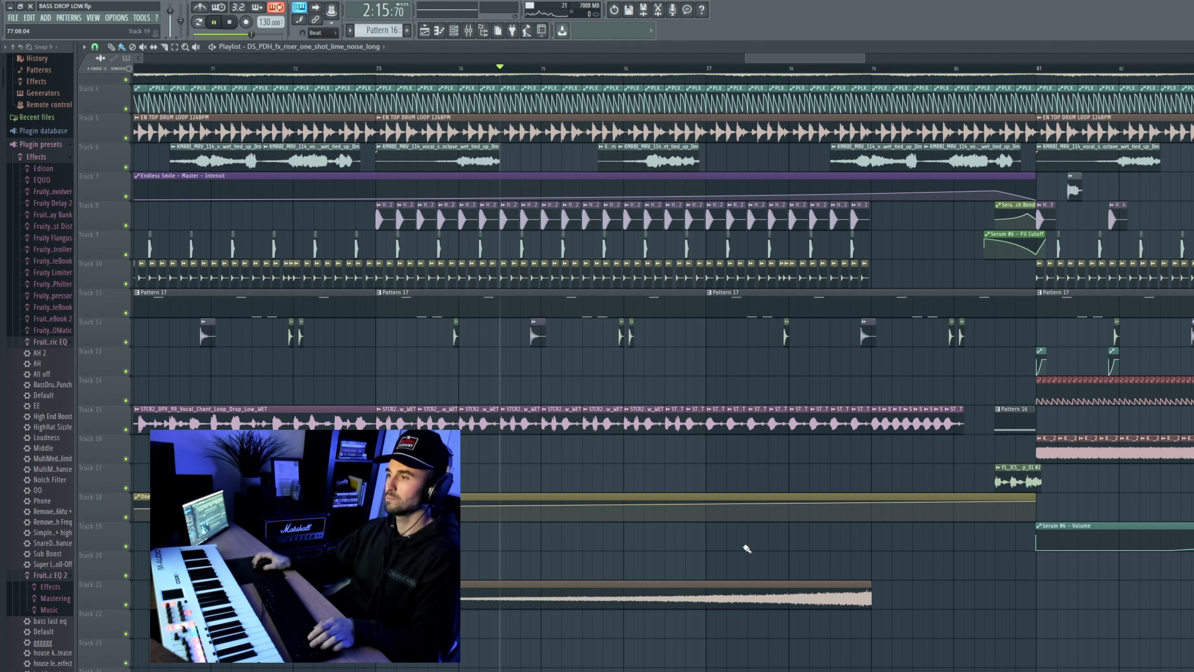
Step: Play the build-up with the noise riser into the second drop and review all tracks of the arrangement
key("space")
scroll(1007, 162, "down", 4)
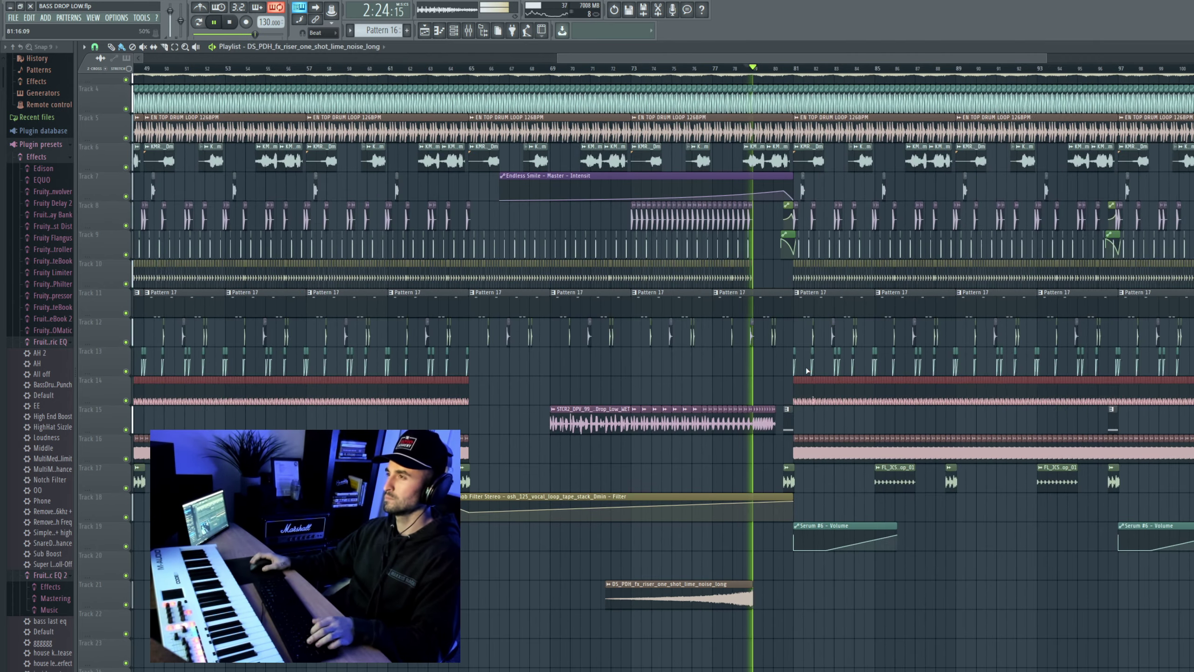
scroll(807, 369, "down", 3)
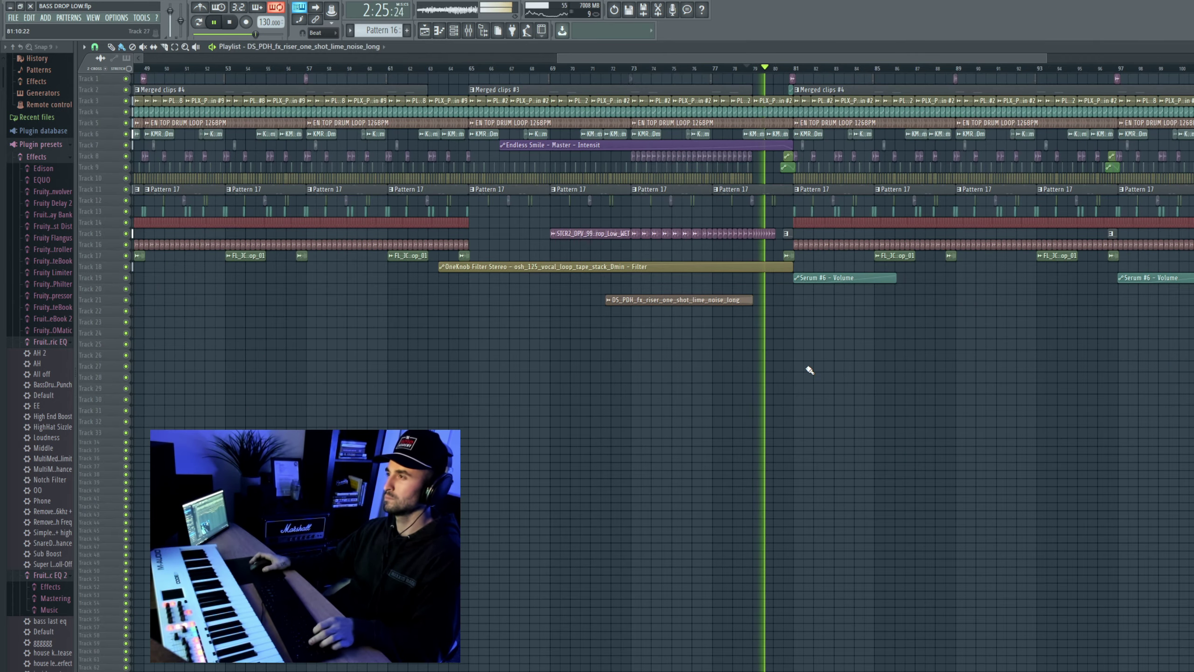
scroll(807, 369, "up", 2)
scroll(807, 369, "down", 3)
scroll(851, 236, "up", 4)
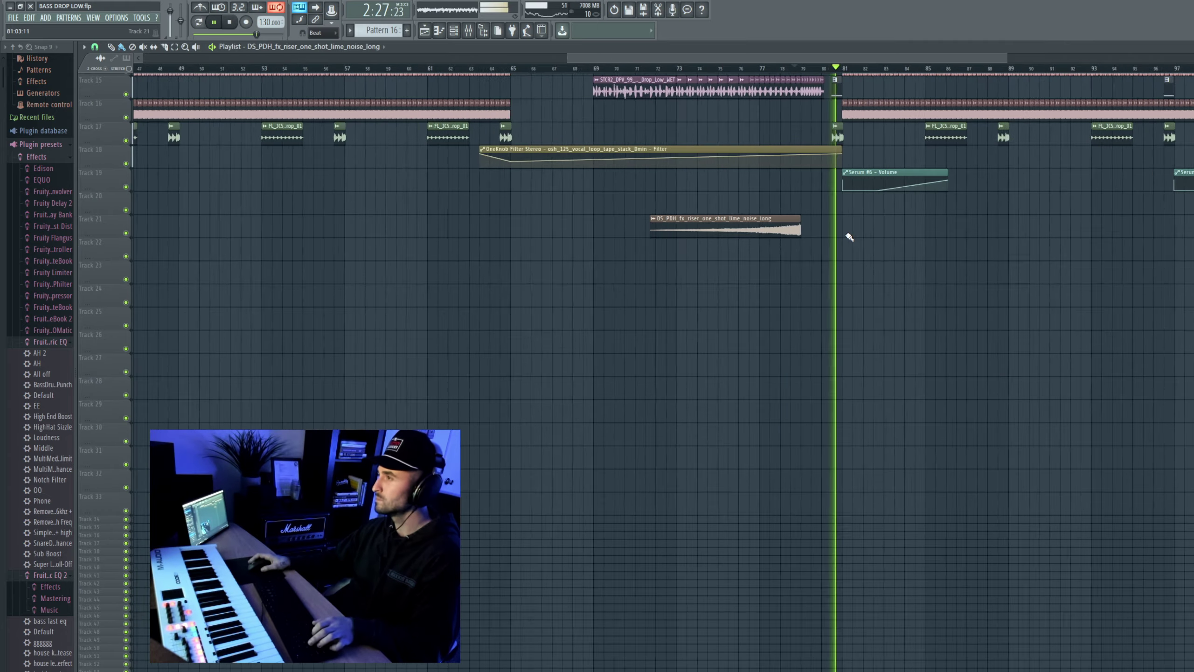
scroll(835, 198, "up", 5)
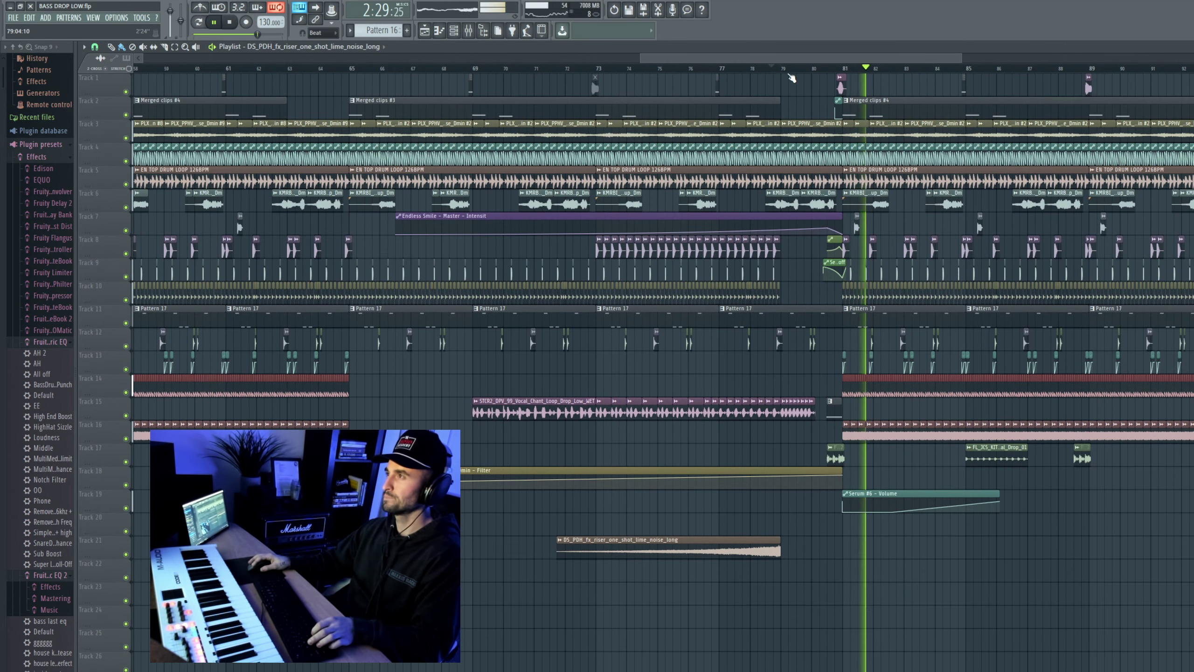
Step: Replay the build-up from around bar 77 and mute the vocal chant chops on Track 15 from bar 79 onward
left_click(777, 71)
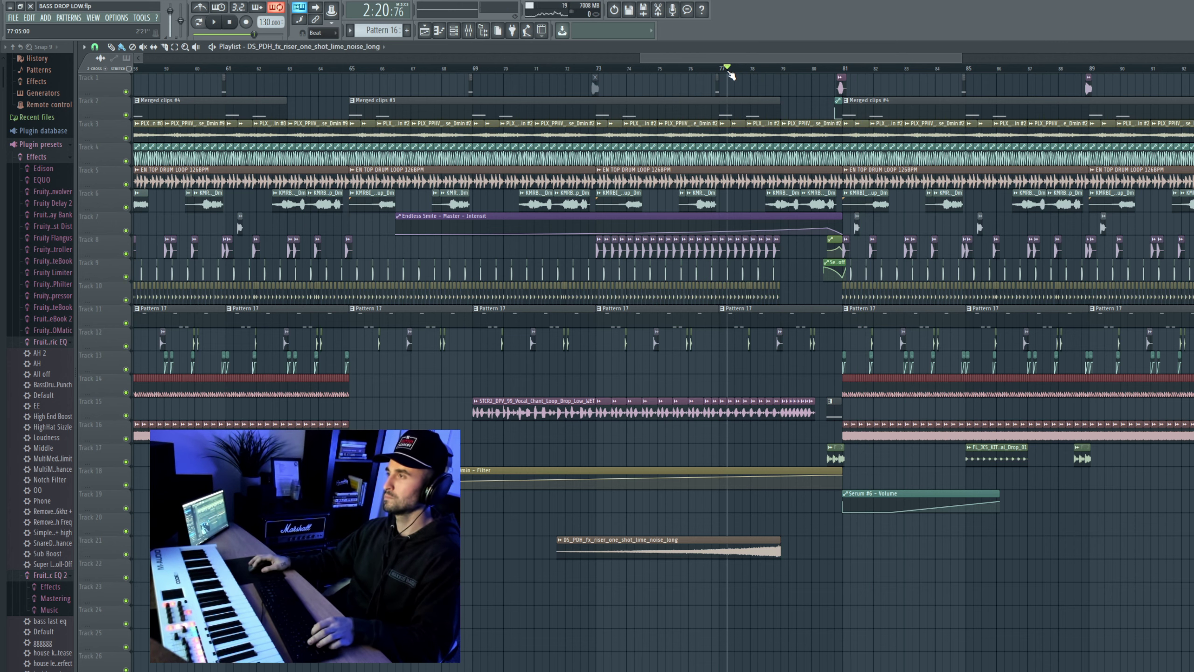
scroll(873, 286, "up", 3)
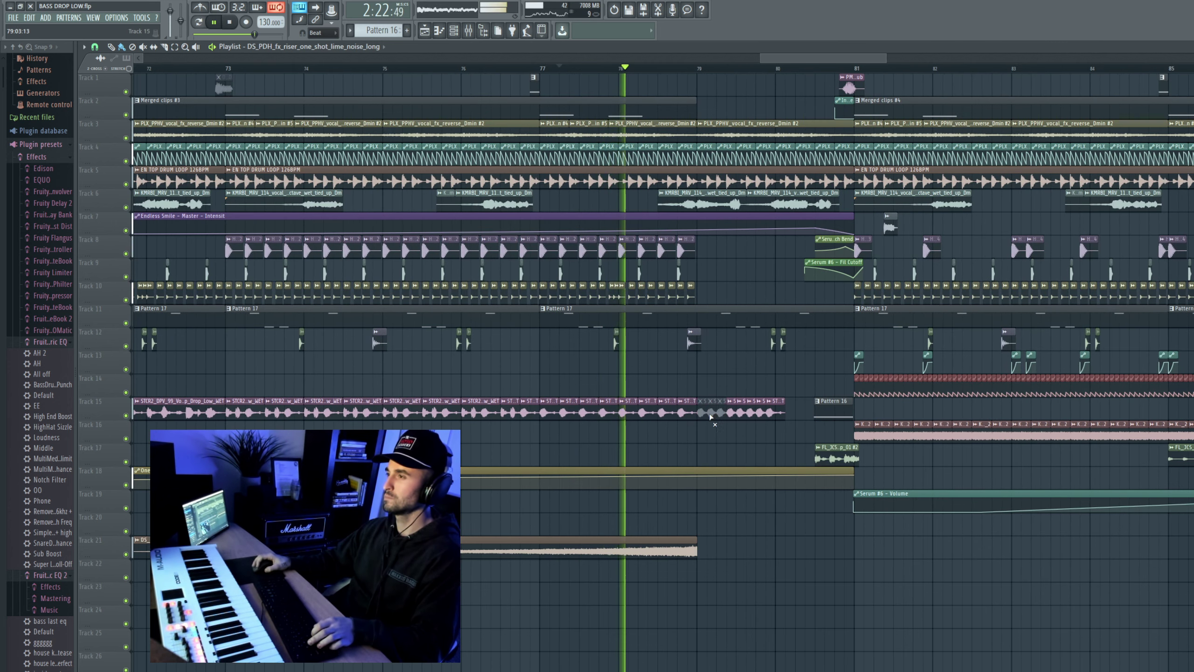
left_click_drag(706, 419, 780, 417)
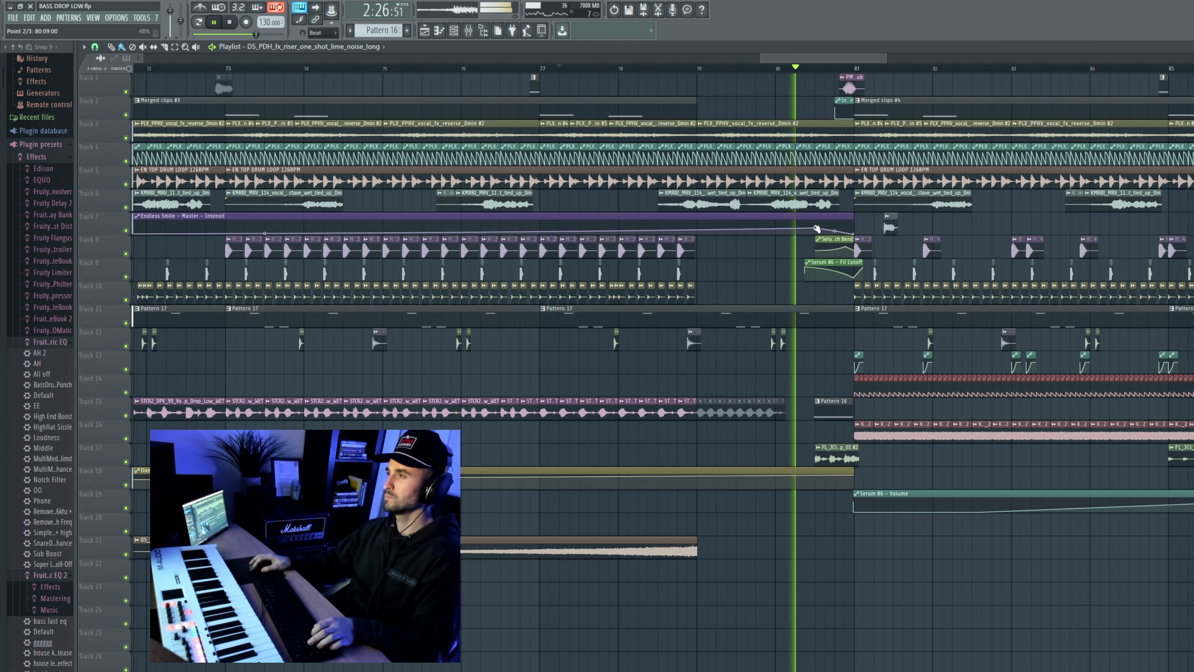
Step: Move the peak of the Endless Smile intensity automation back to bar 79 and play the end of the second build-up
left_click_drag(815, 228, 716, 229)
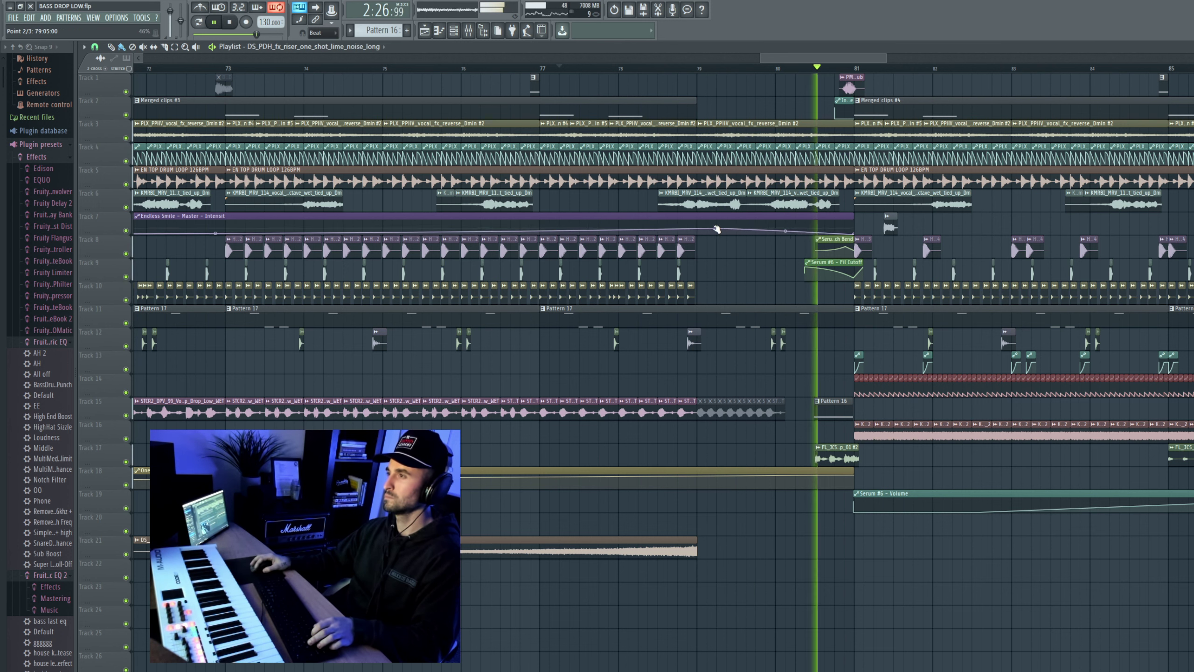
left_click(694, 68)
scroll(728, 239, "down", 10, "ctrl")
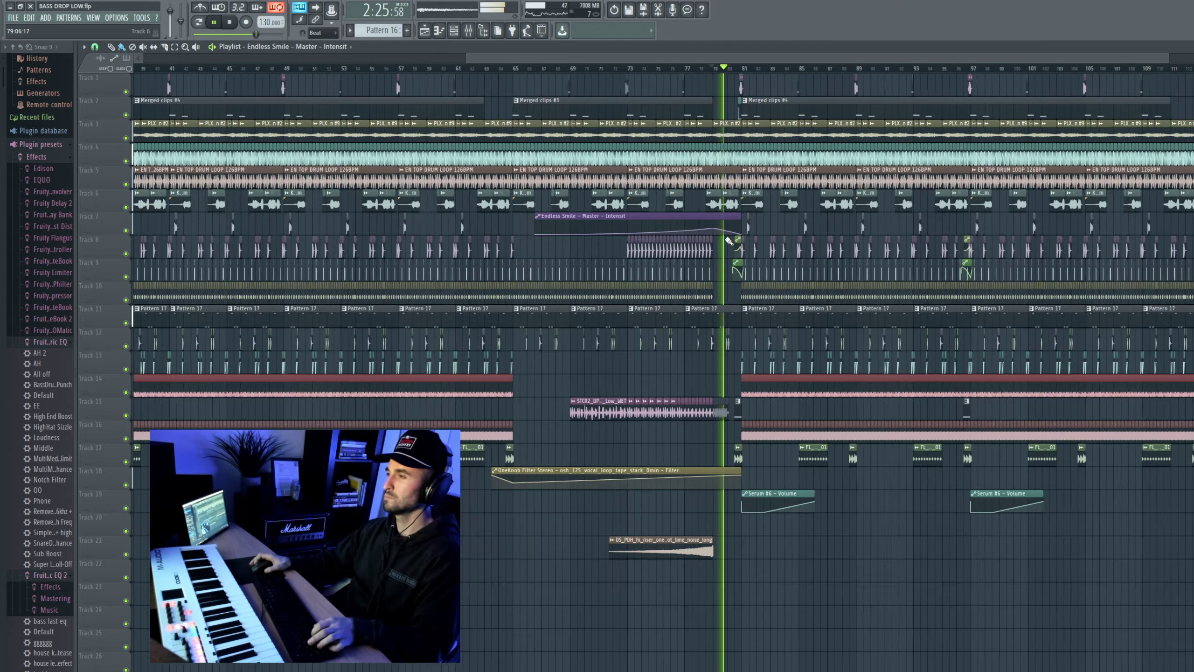
Step: Play the first build-up from around bar 30 and mute the vocal chant chops on Track 15 from bar 31 onward
scroll(366, 366, "up", 6, "ctrl")
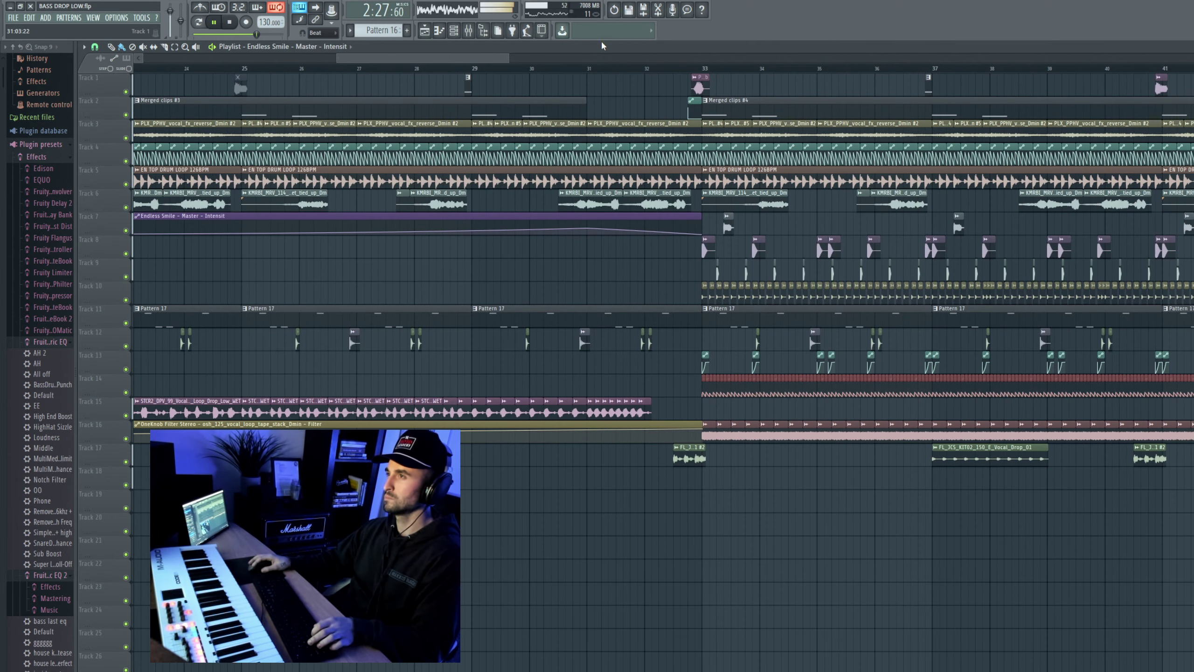
left_click(539, 70)
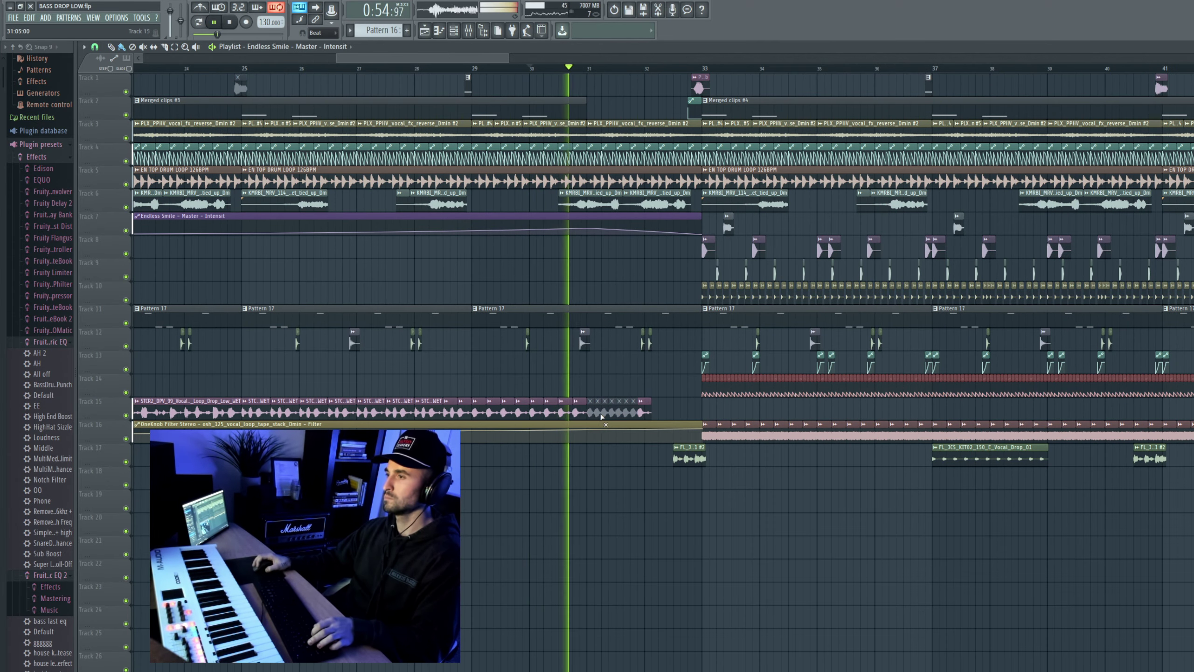
scroll(641, 226, "down", 4, "ctrl")
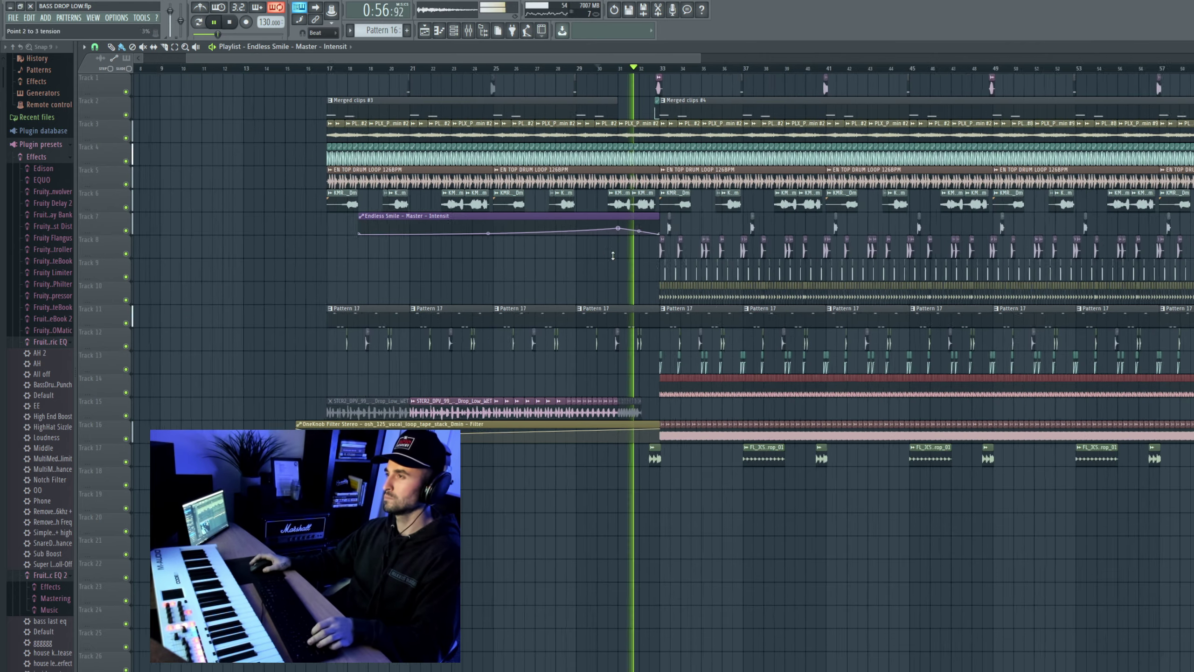
Step: Replay the second build-up with enlarged playlist tracks and save the project as a new version
scroll(606, 259, "up", 3, "alt")
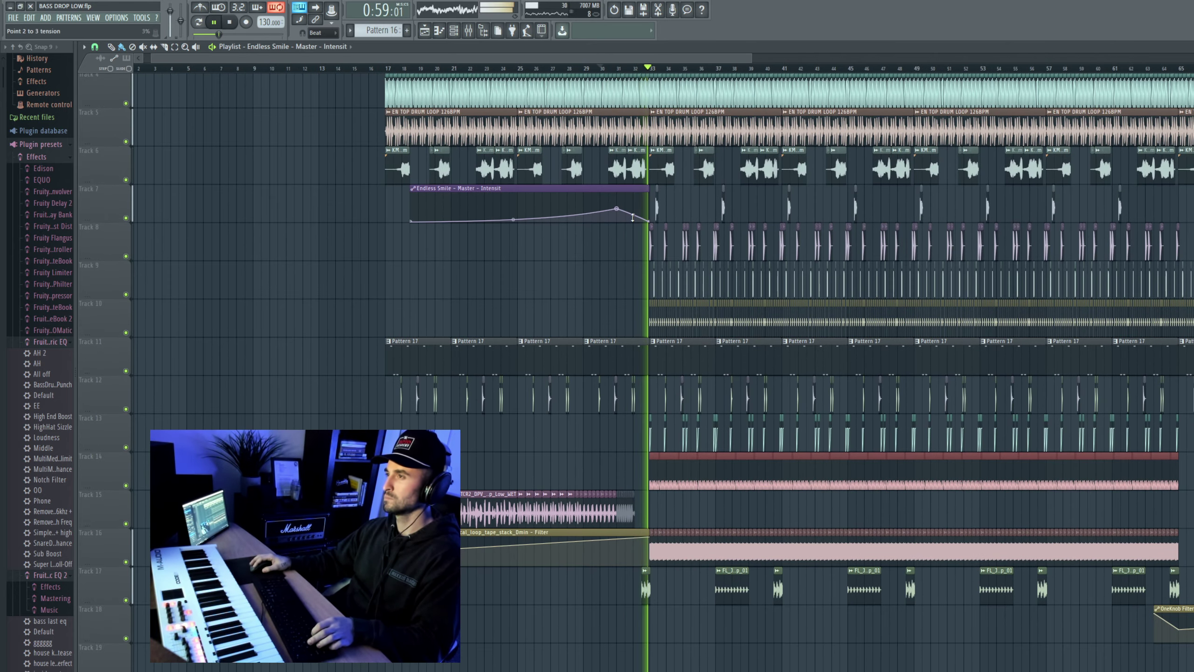
scroll(634, 214, "down", 2, "ctrl")
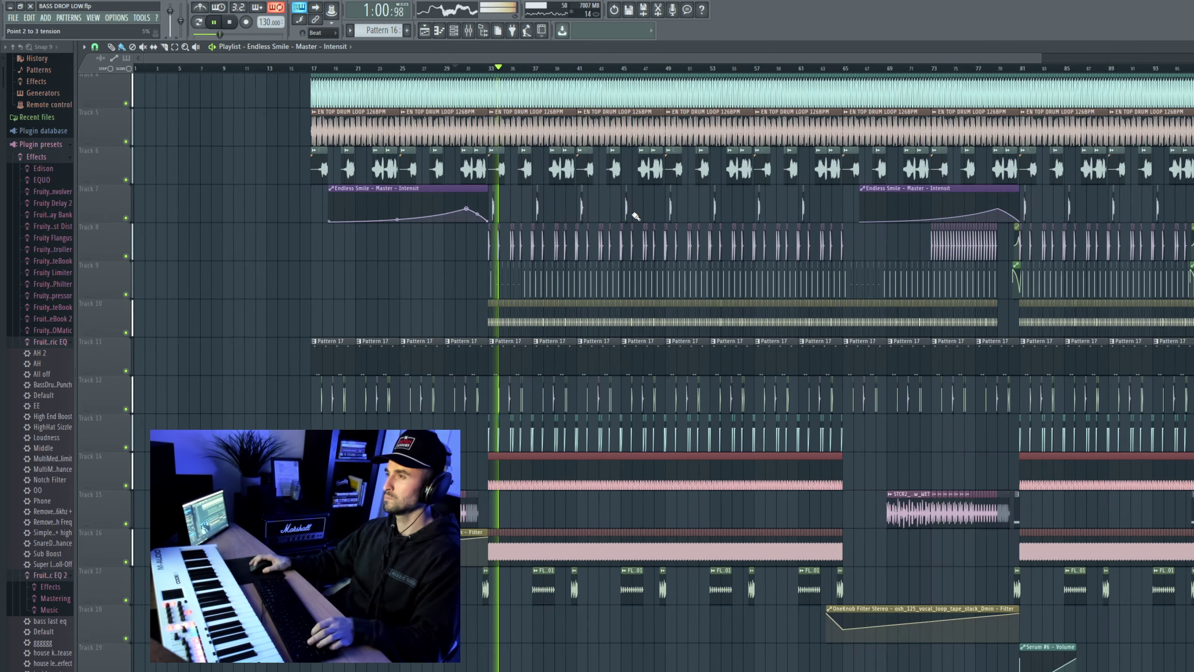
scroll(619, 223, "up", 3, "ctrl")
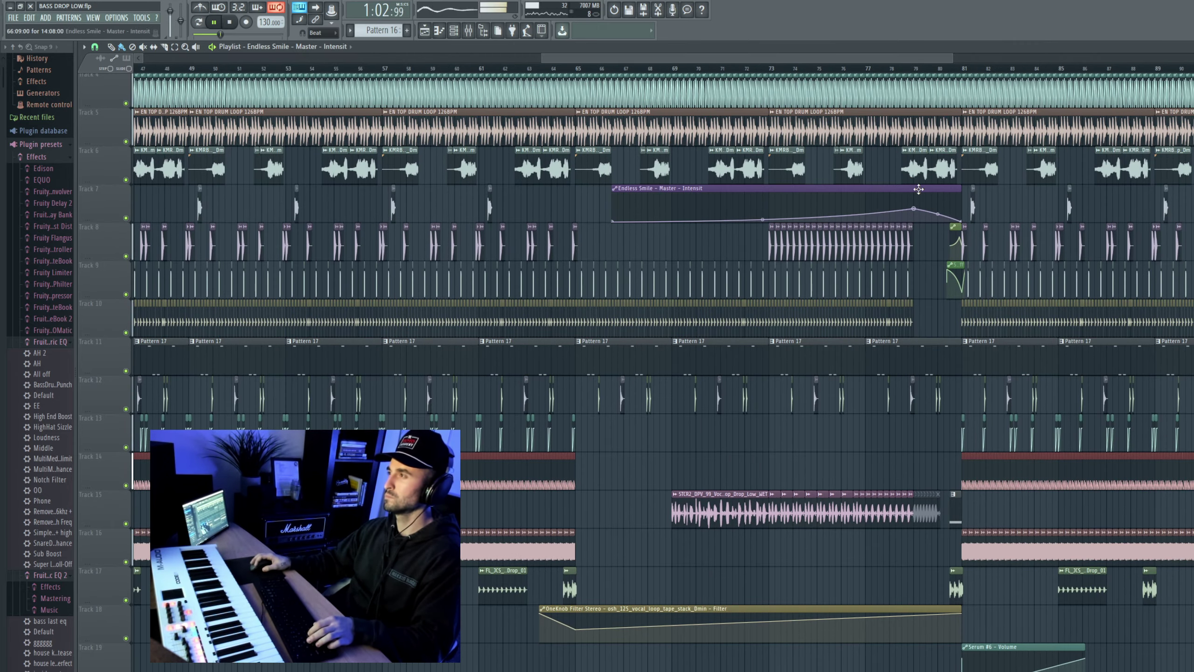
scroll(938, 215, "up", 3, "ctrl")
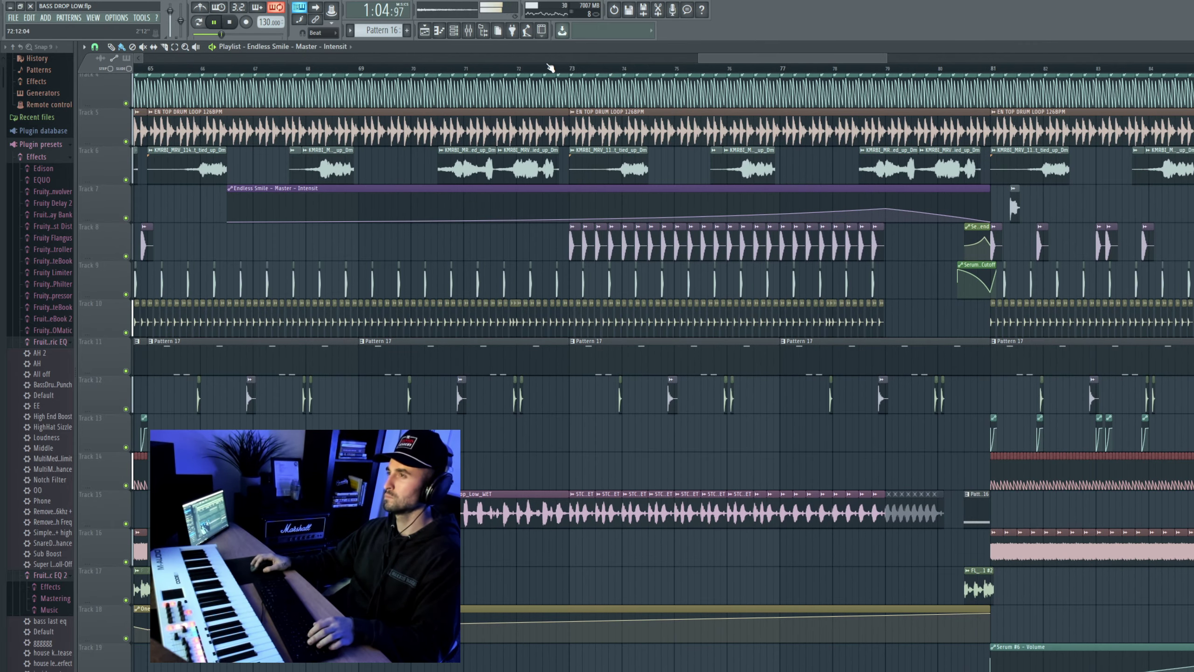
scroll(1046, 265, "up", 1)
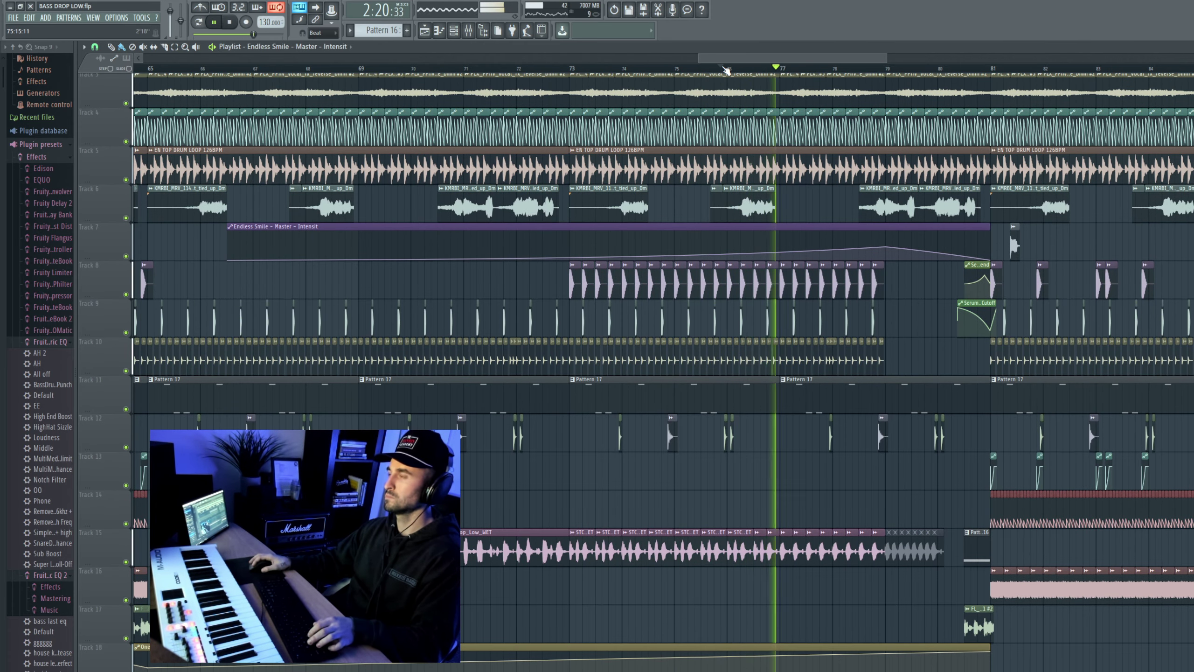
left_click(12, 17)
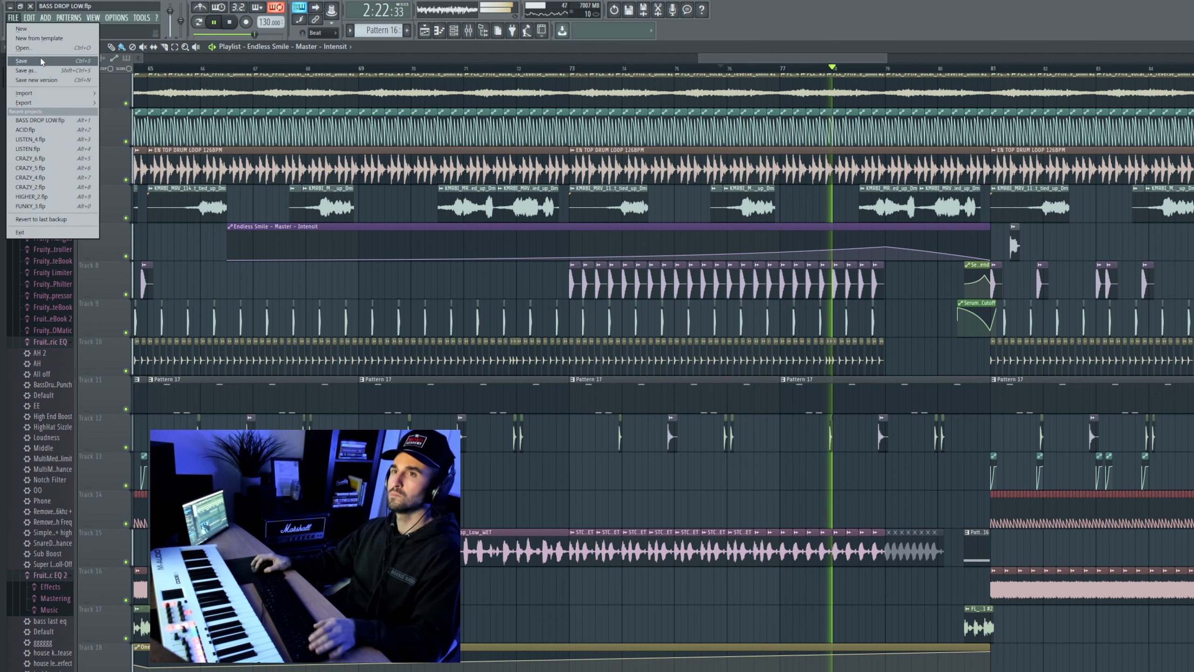
left_click(37, 79)
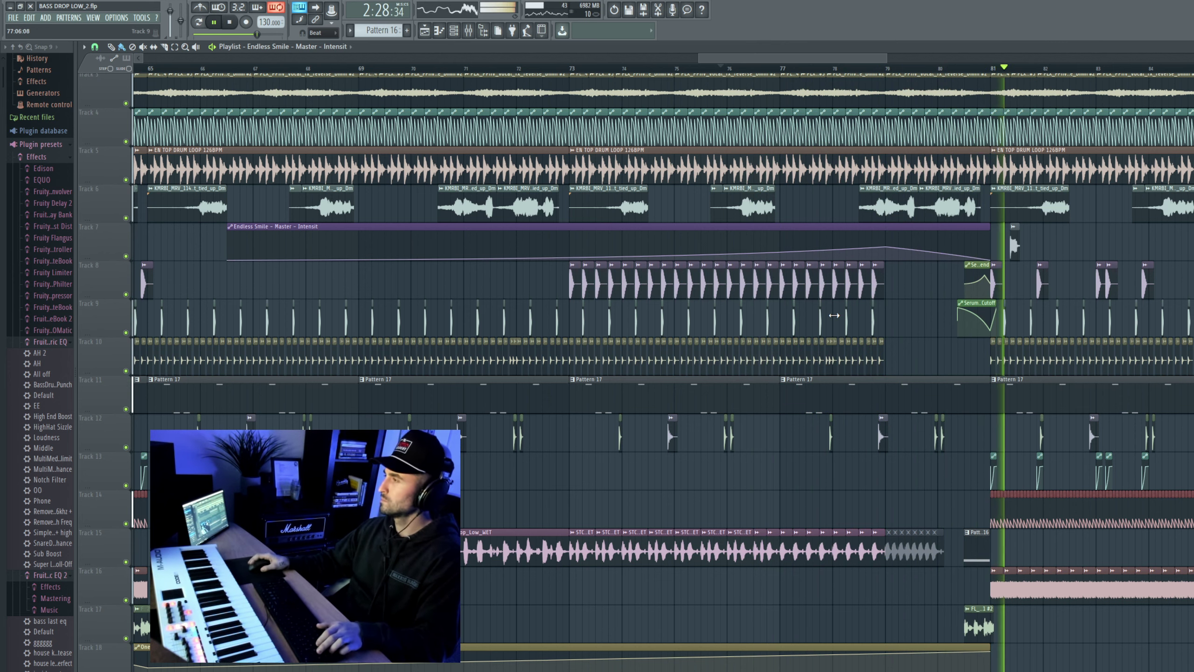
scroll(721, 312, "down", 2)
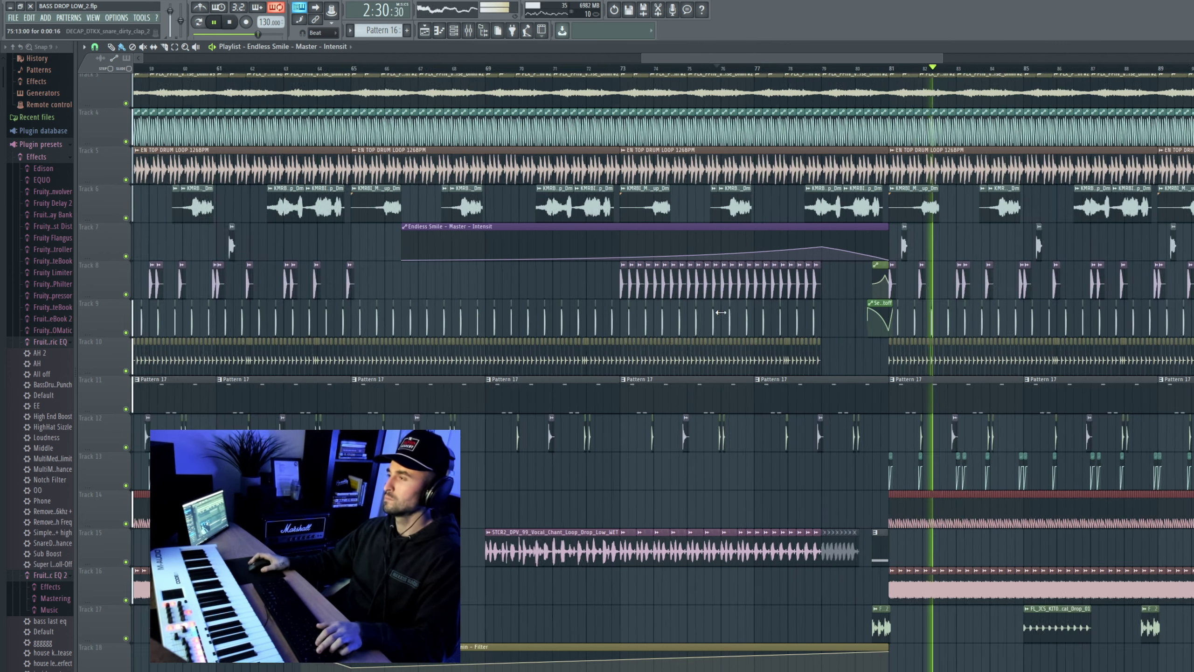
scroll(841, 273, "up", 4)
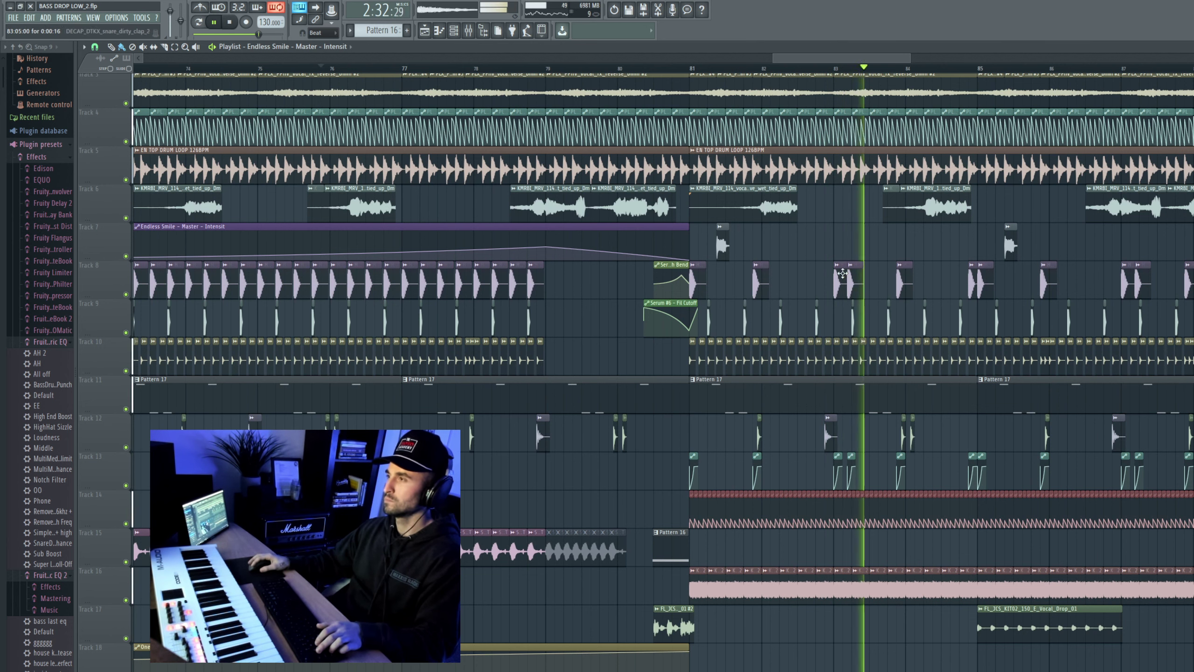
scroll(842, 273, "up", 5)
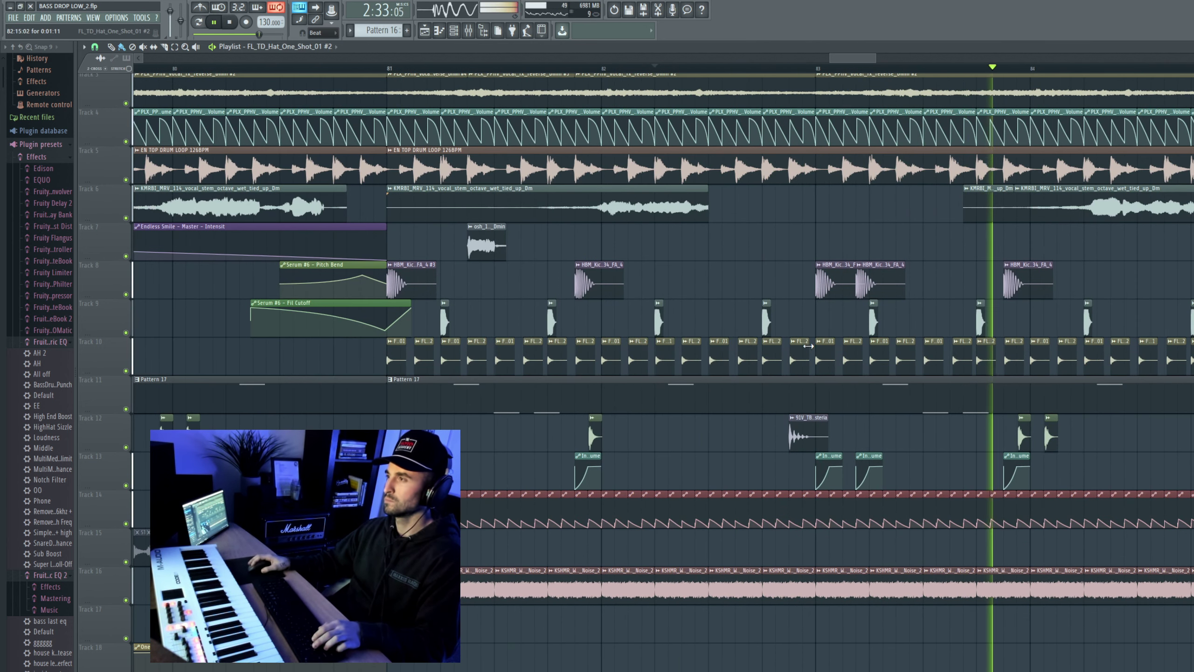
left_click(808, 240)
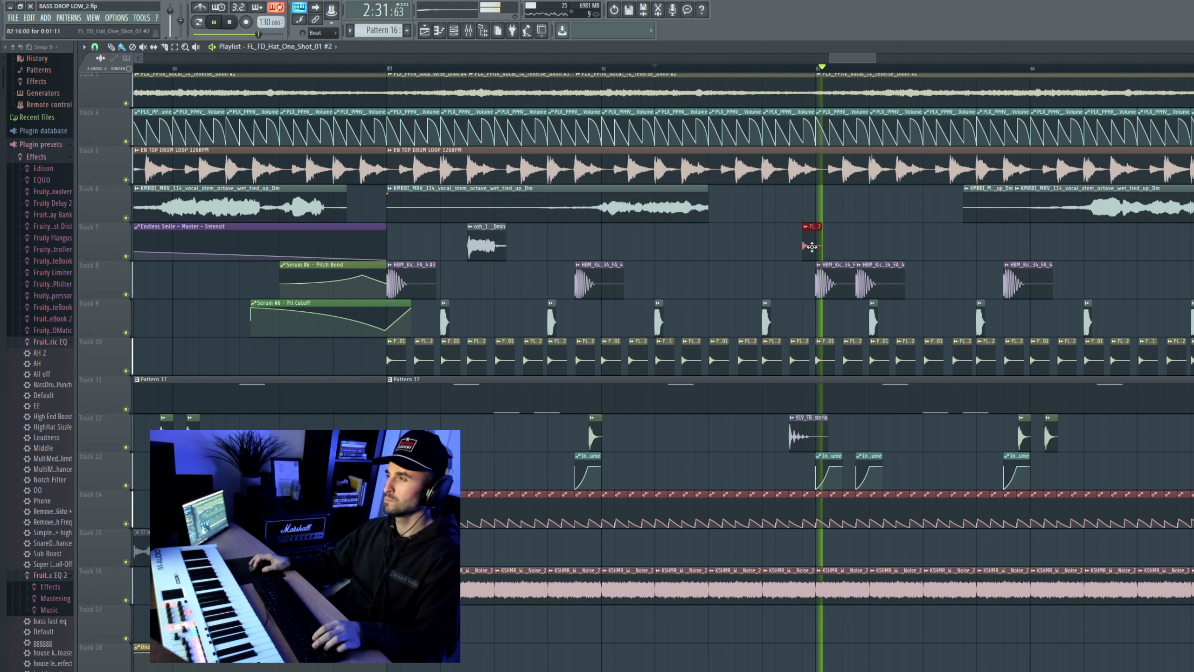
right_click(812, 244)
Step: Stop playback and load the JAFUNK_clap_crispy_2 sample from the Claps folder of the 2022 favorites
scroll(59, 499, "down", 15)
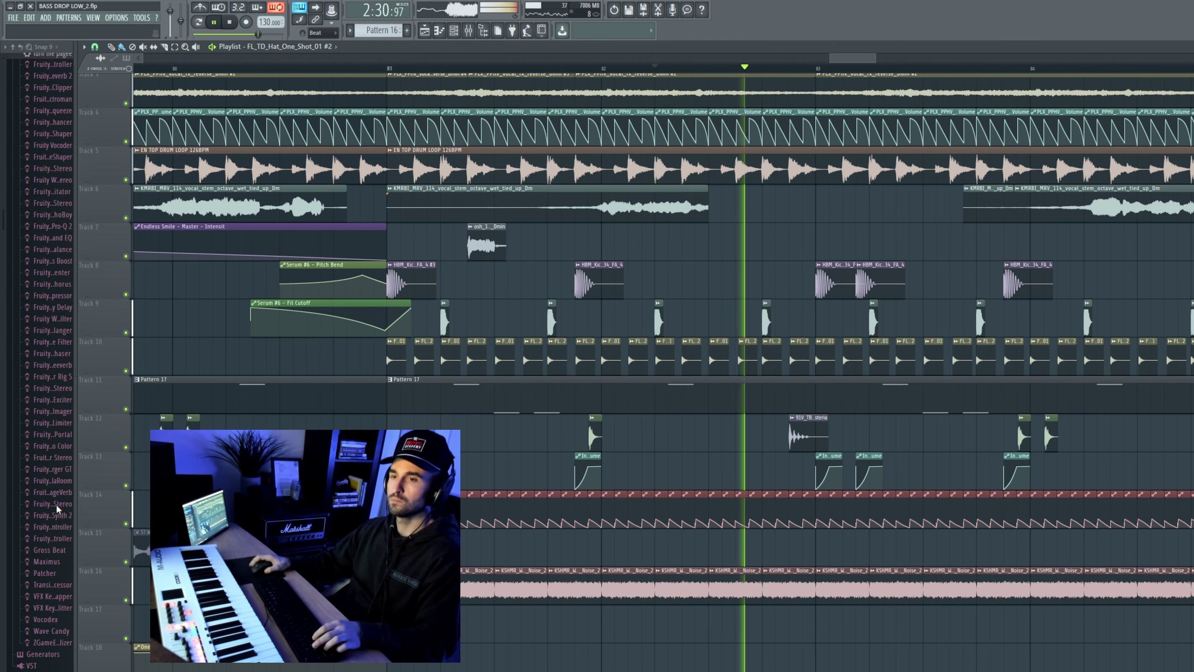
key("space")
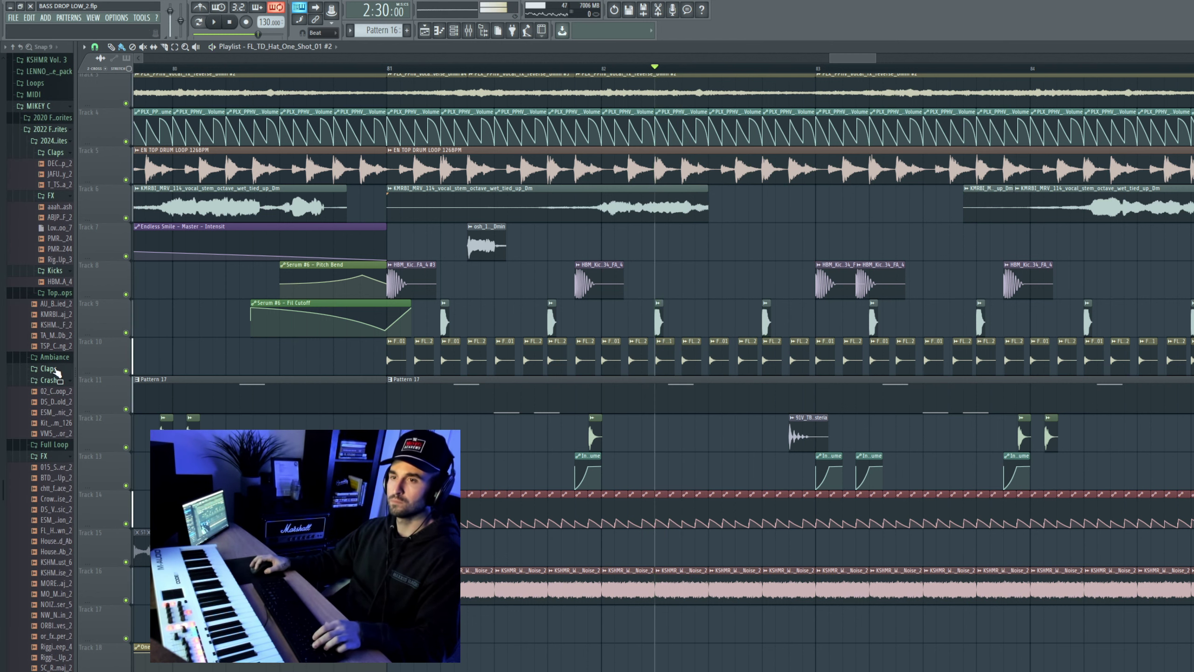
left_click(50, 368)
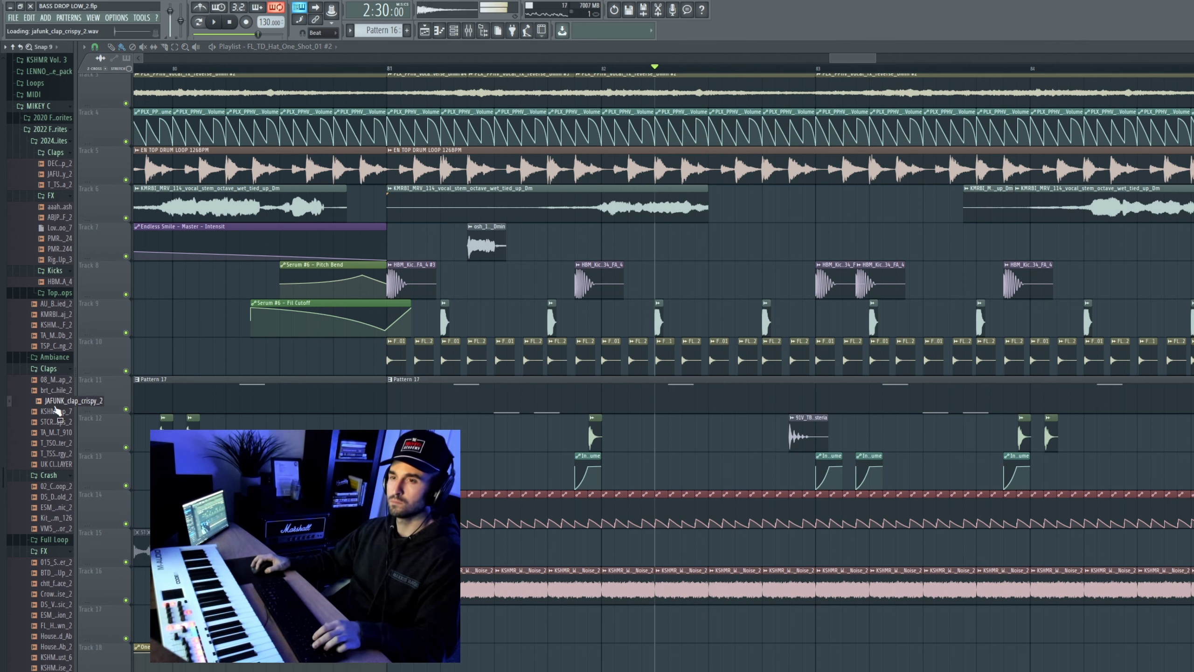
left_click_drag(54, 406, 536, 245)
Step: Insert an empty track at Track 10, between the clap track and the hi-hat track
scroll(544, 251, "down", 8)
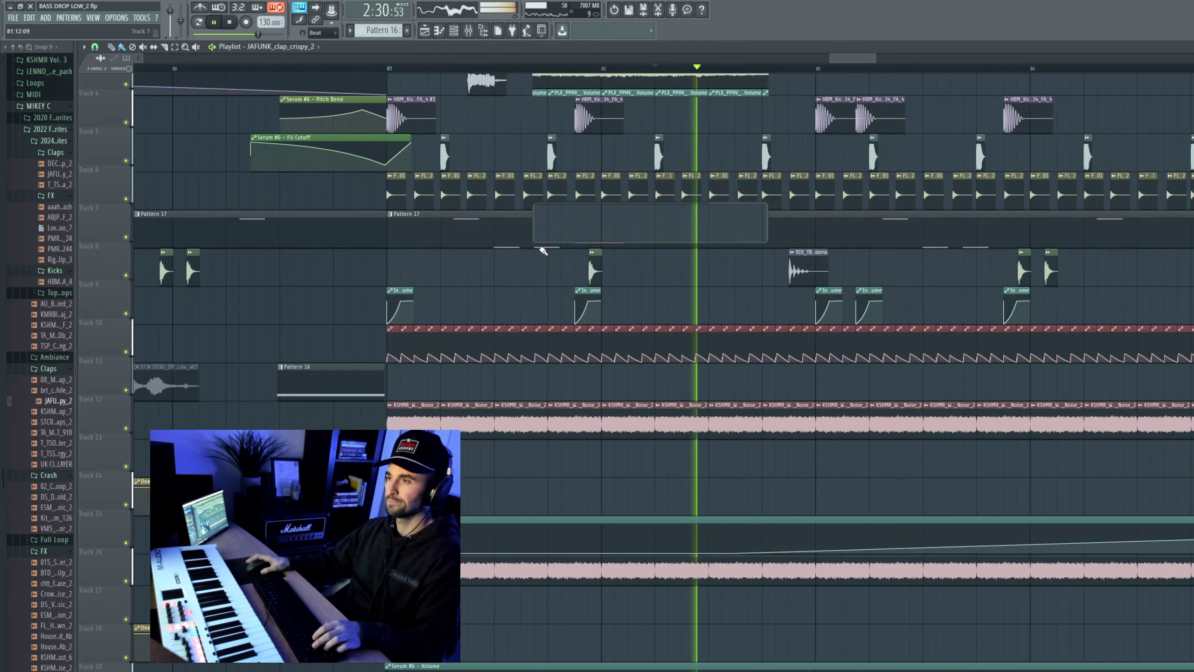
scroll(543, 251, "up", 8)
key("space")
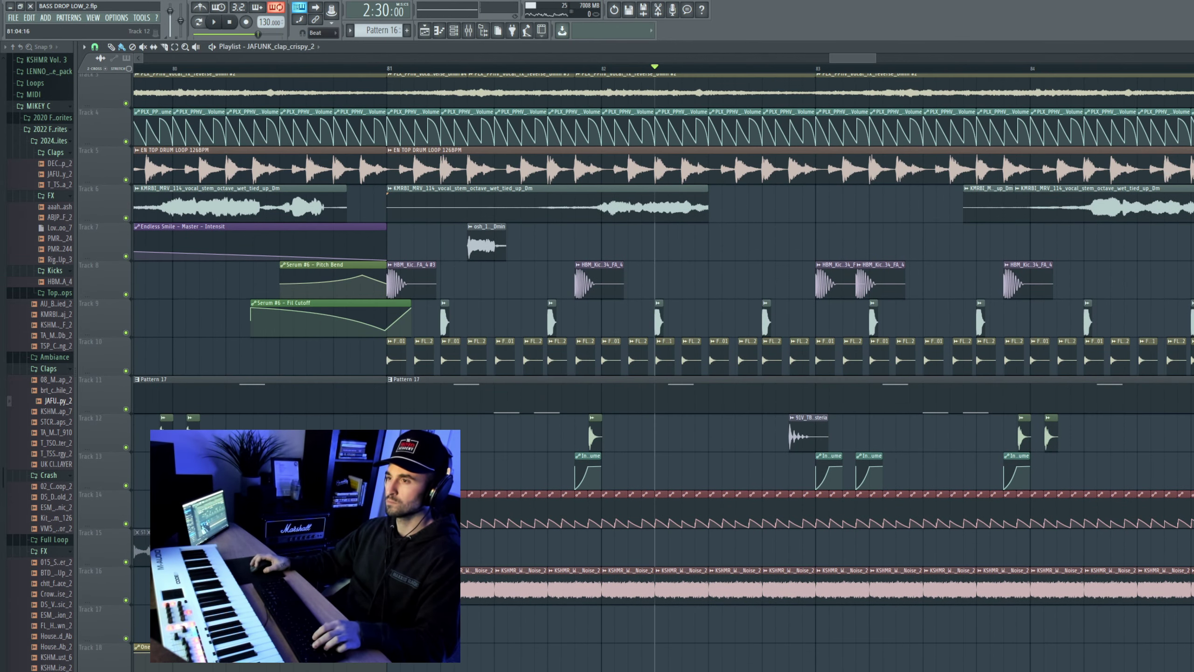
right_click(109, 338)
left_click(144, 494)
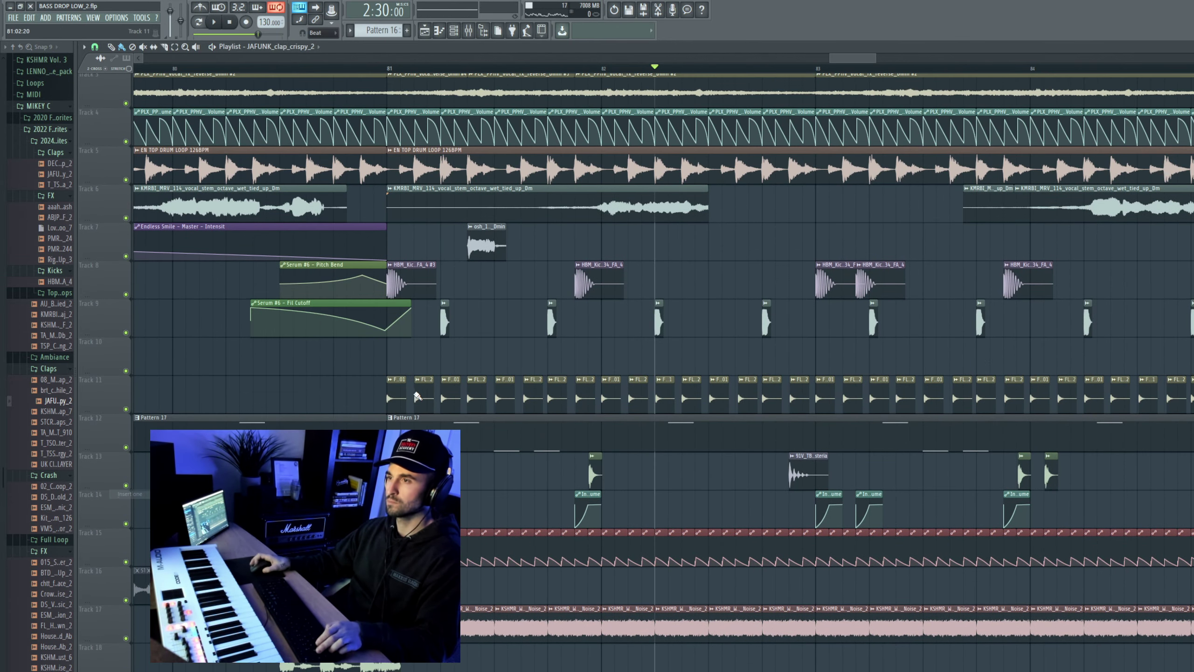
Step: Place the JAFUNK_clap_crispy_2 sample on Track 10 in line with the second drop's first clap and lower its channel volume
scroll(455, 69, "up", 5)
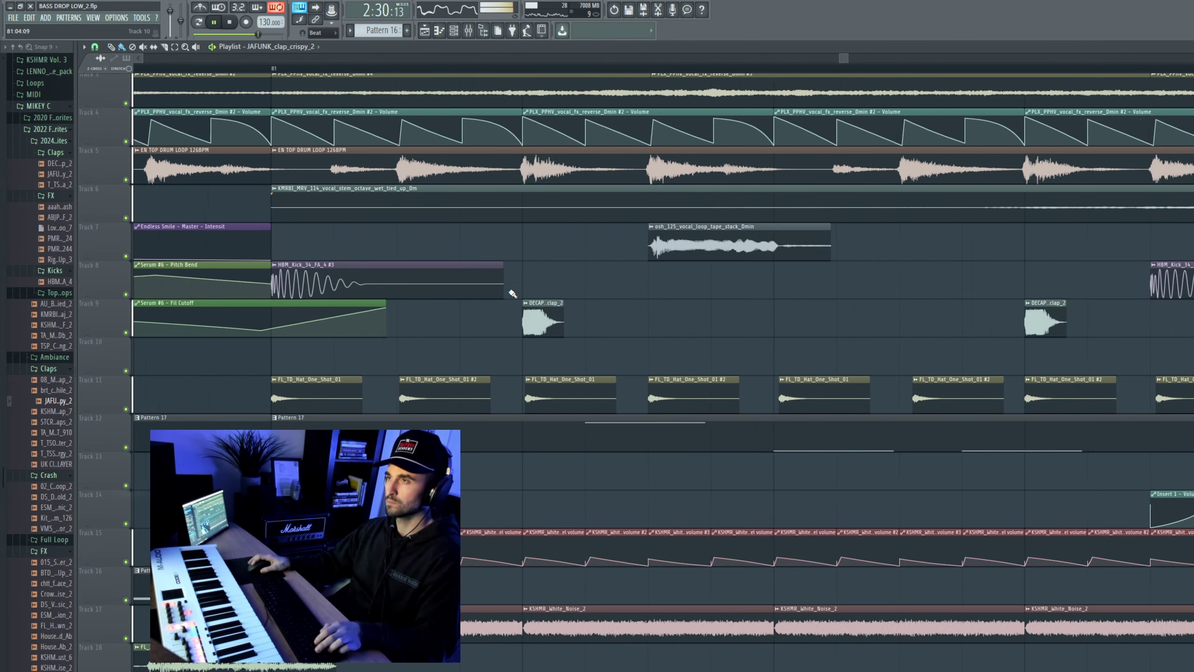
left_click(540, 371)
double_click(557, 355)
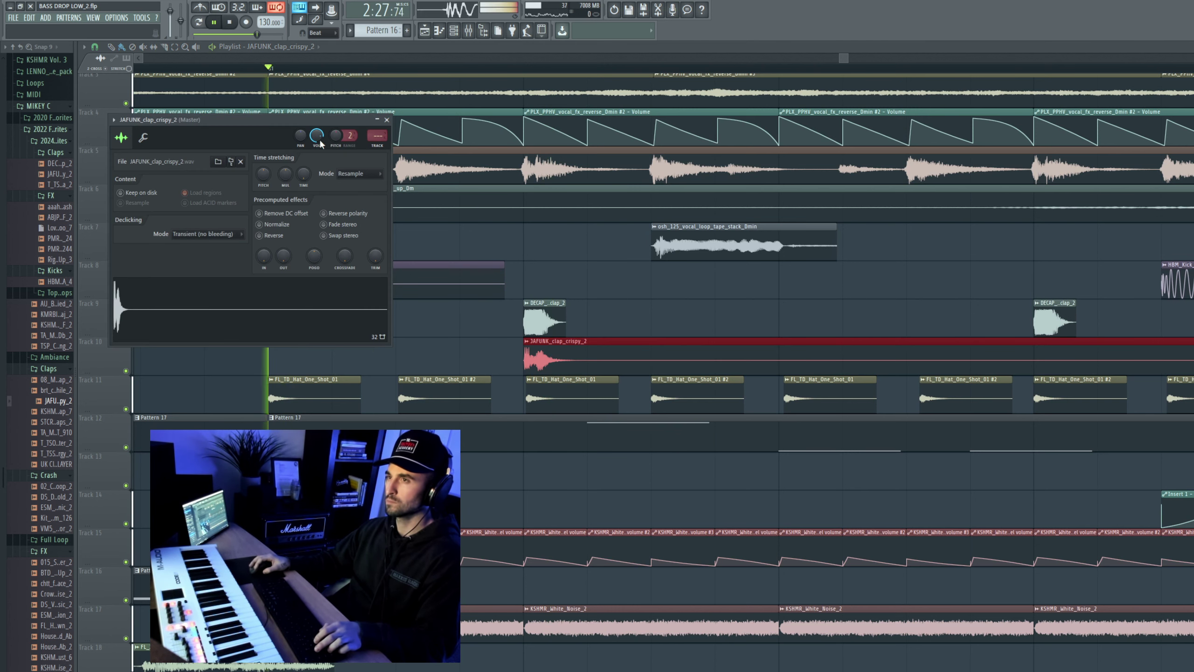
key("space")
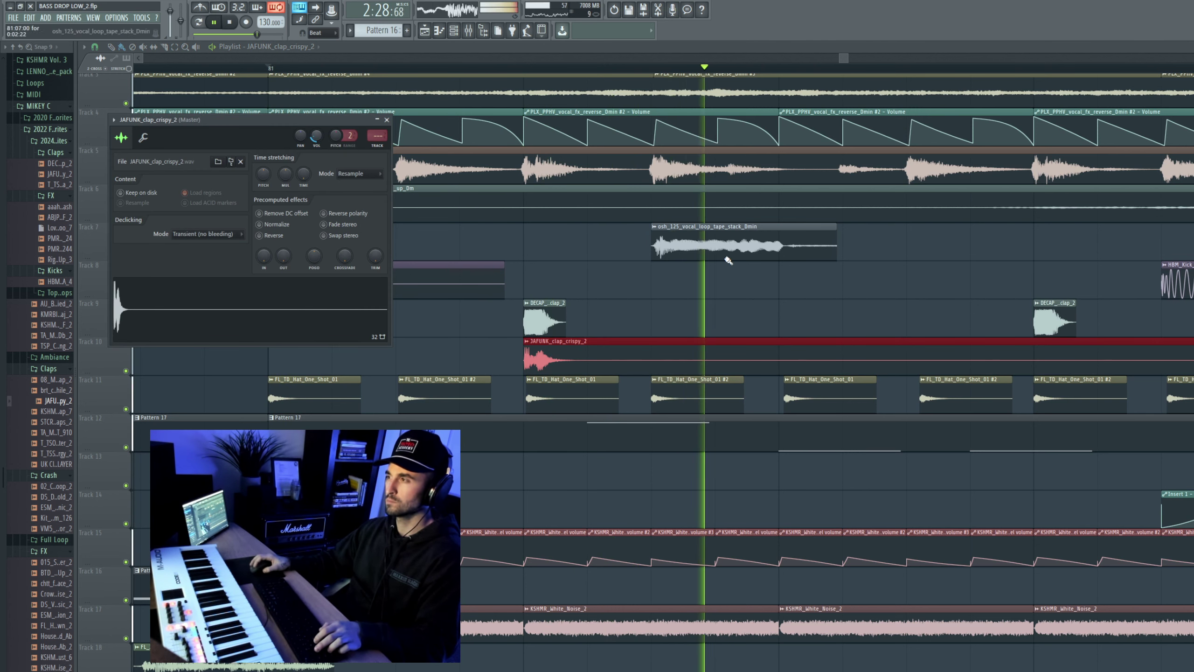
scroll(846, 329, "down", 4)
key("space")
key("space")
key("Escape")
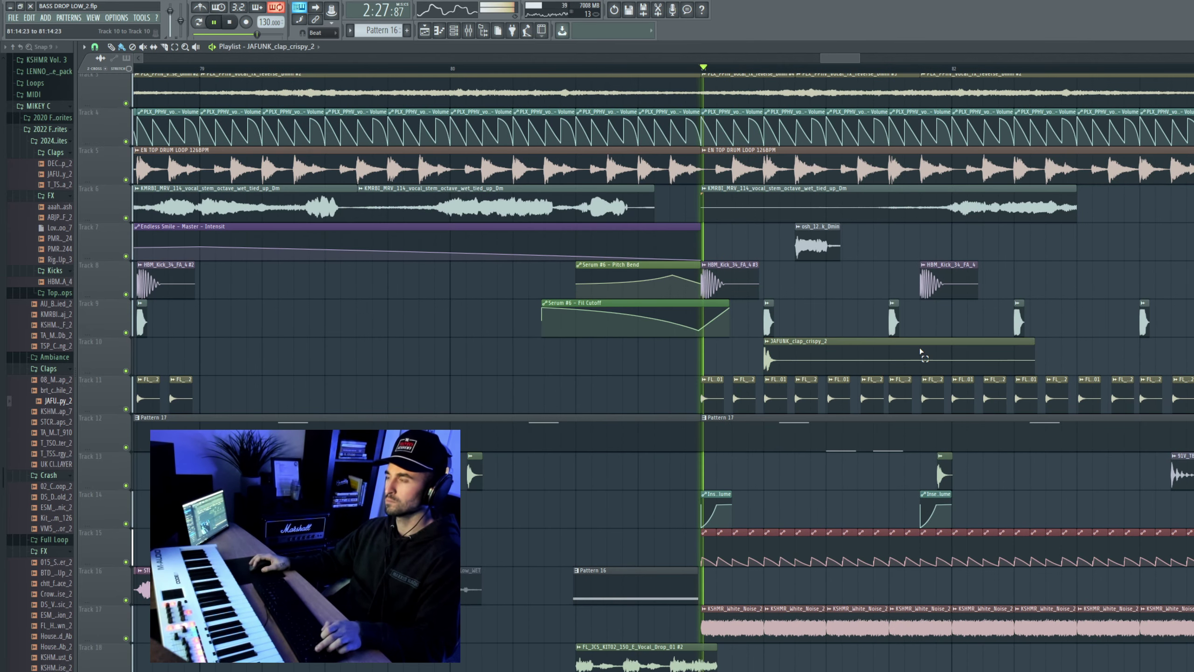
left_click(968, 356)
key("space")
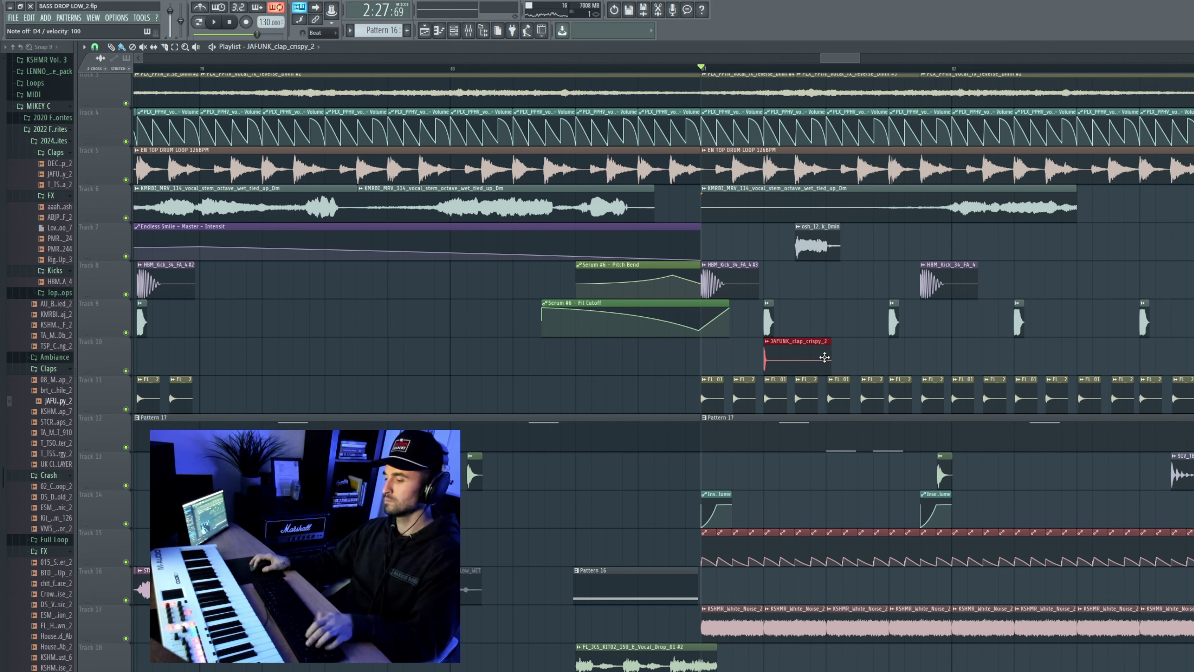
key("space")
key("ctrl+z")
key("ctrl+z")
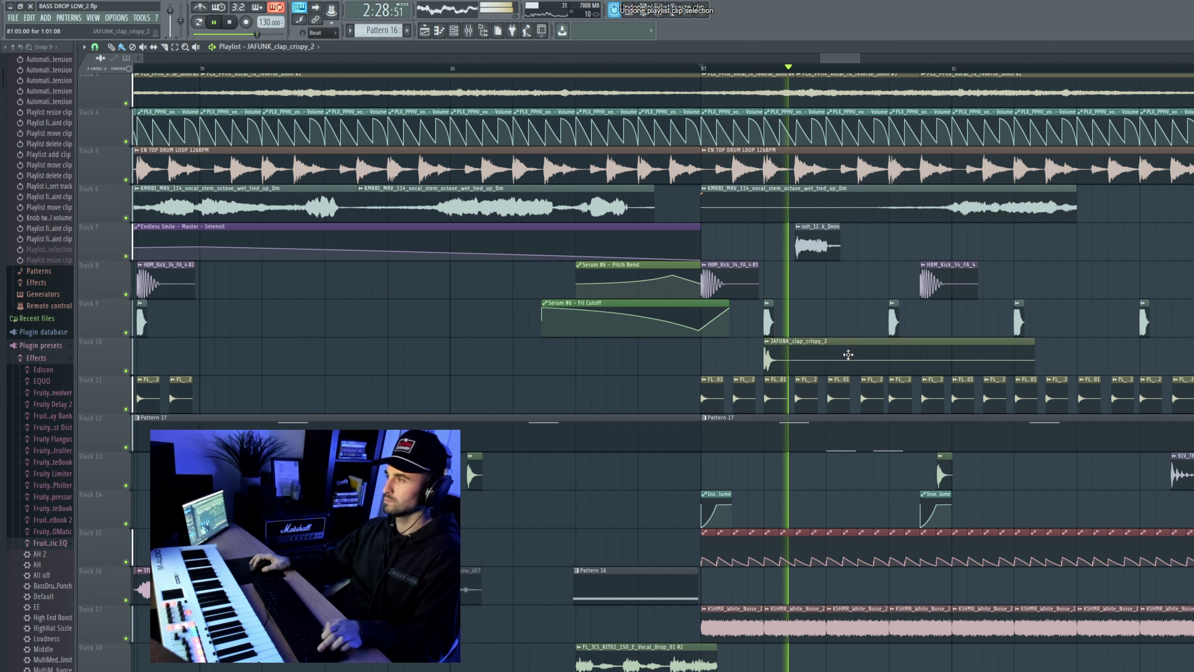
key("space")
key("space")
Step: Shorten the crispy clap clip on Track 10 to just under one beat and duplicate it
left_click_drag(1033, 358, 819, 349)
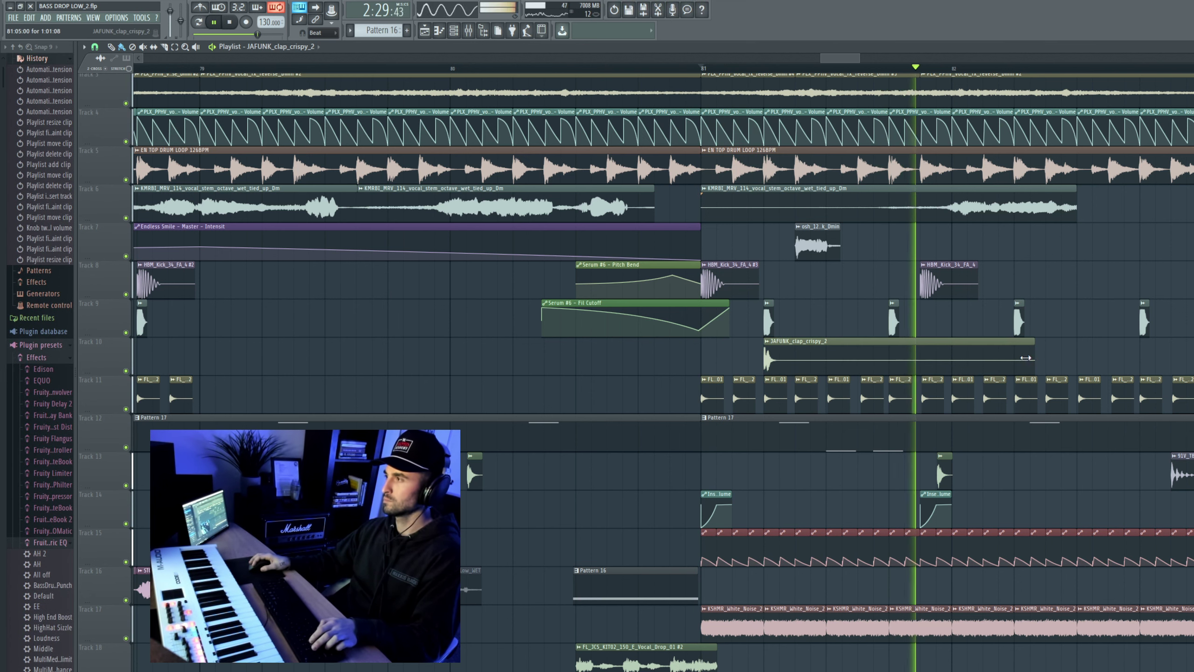
scroll(844, 353, "up", 2)
left_click(780, 356, "ctrl")
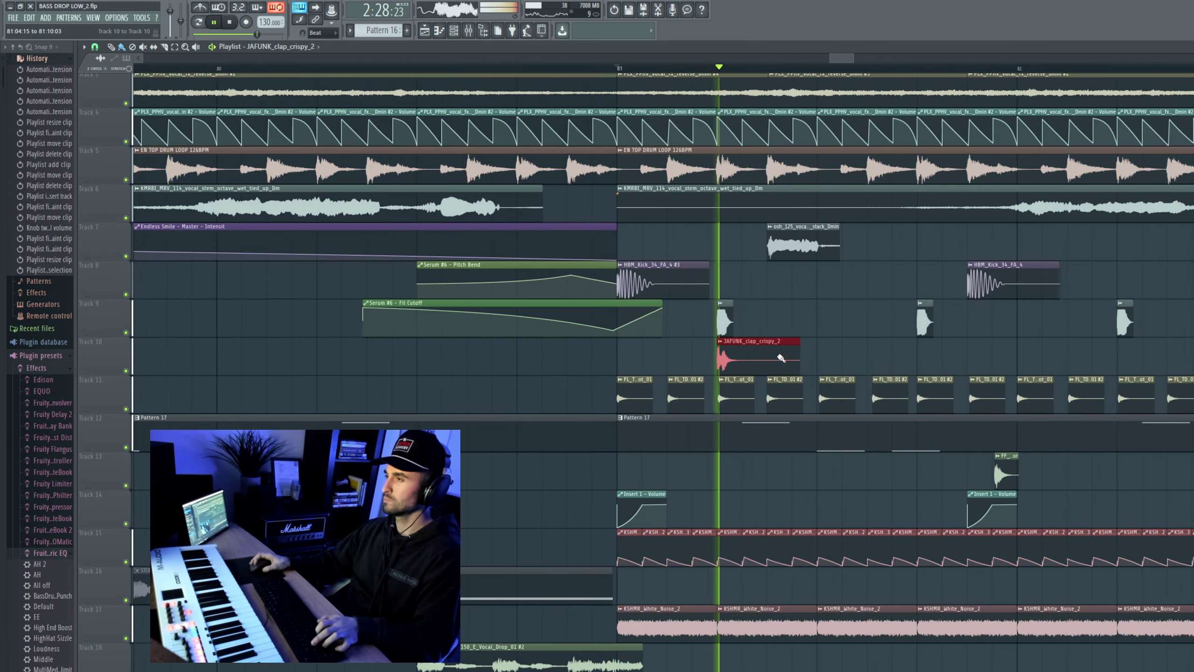
scroll(975, 359, "up", 3)
key("ctrl+b")
scroll(936, 350, "down", 5)
key("space")
key("space")
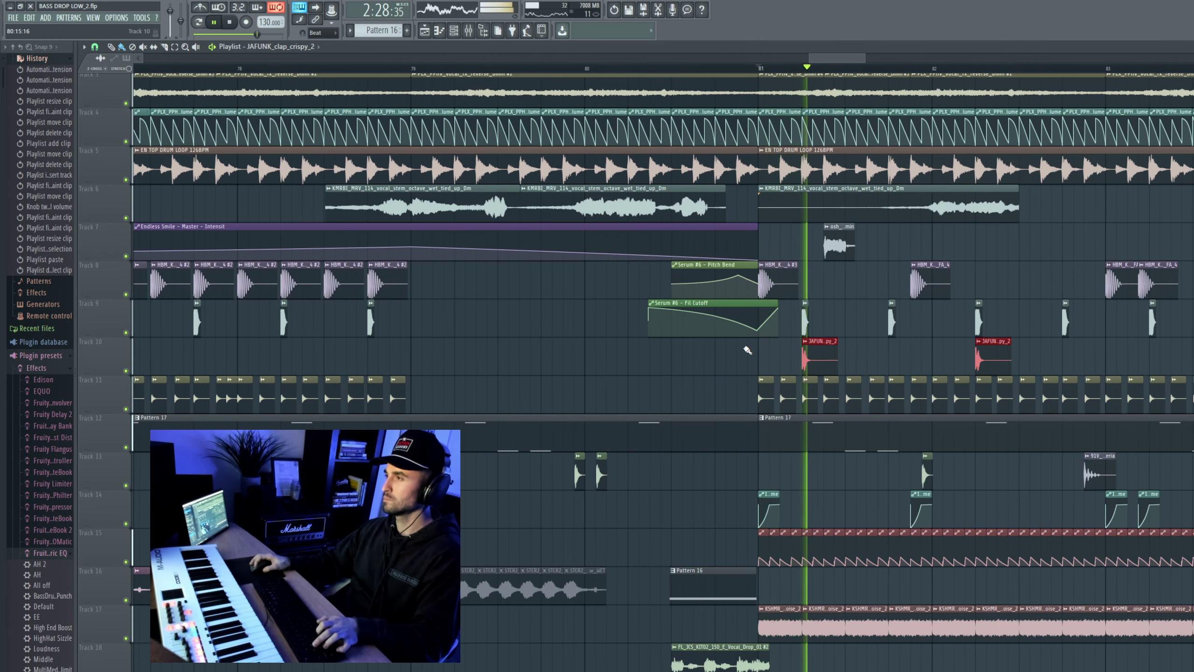
Step: Align the crispy clap copies with the existing claps on Track 9 and duplicate the group across the following bars
scroll(907, 353, "up", 5)
left_click_drag(1148, 347, 694, 336)
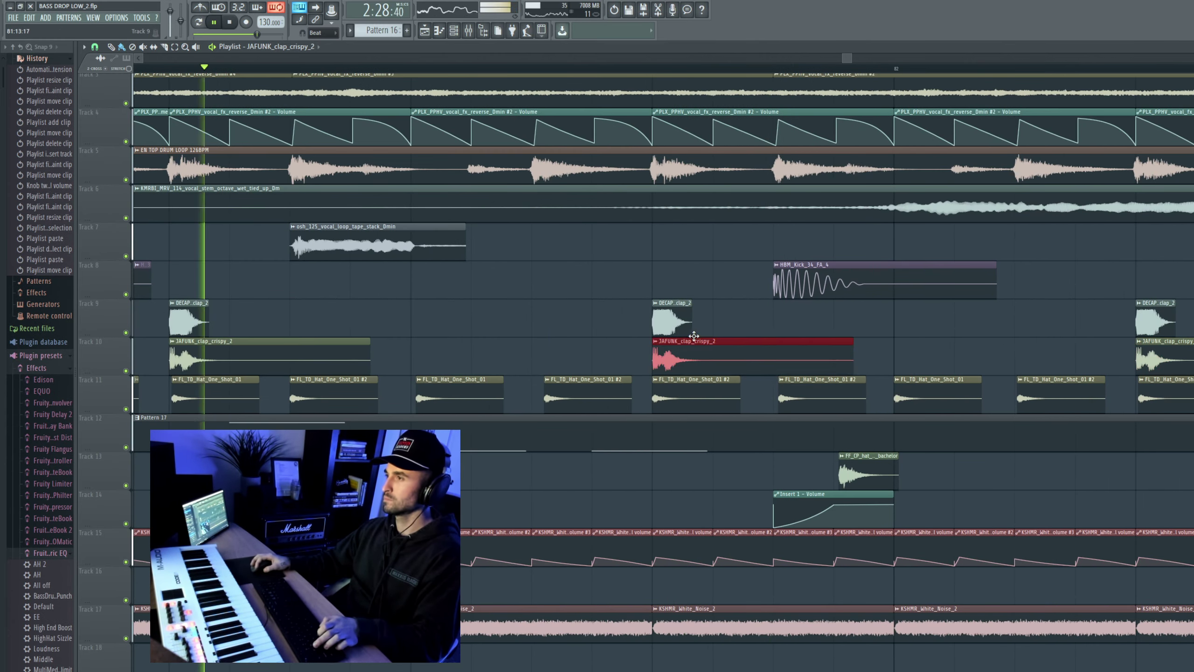
scroll(662, 335, "down", 4)
left_click_drag(510, 351, 943, 366)
scroll(1053, 409, "up", 6)
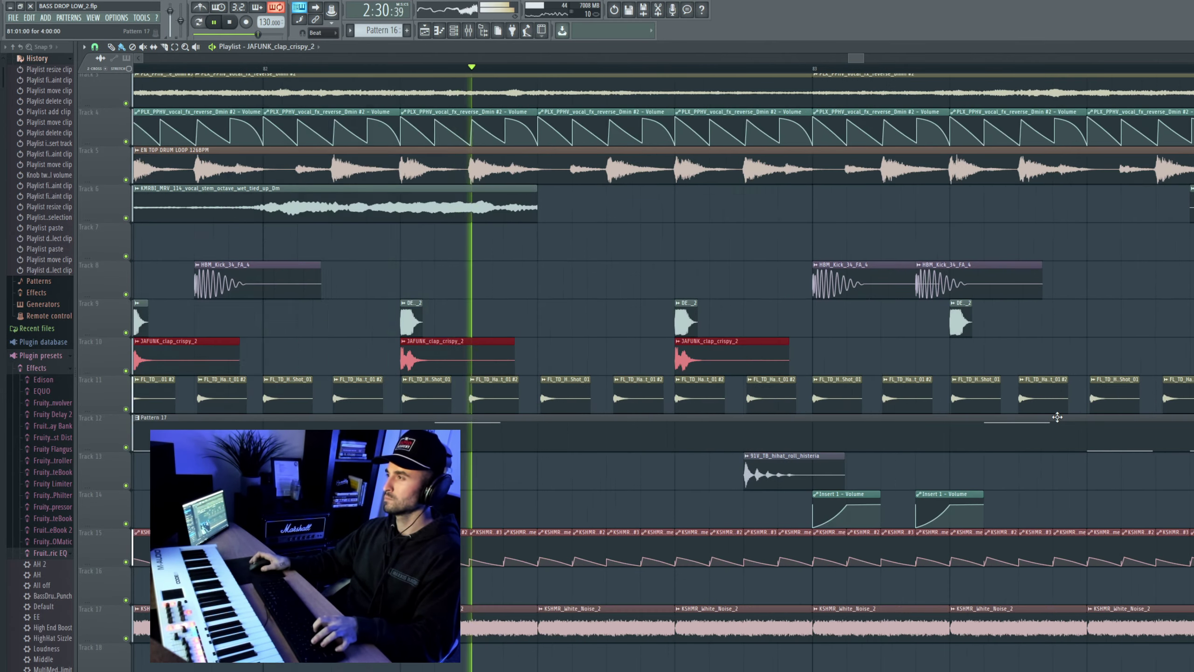
key("ctrl+b")
scroll(907, 380, "down", 6)
Step: Add a slight fade-in to the JAFUNK_clap_crispy_2 sample and normalize it while the second drop plays
double_click(645, 344)
key("space")
key("space")
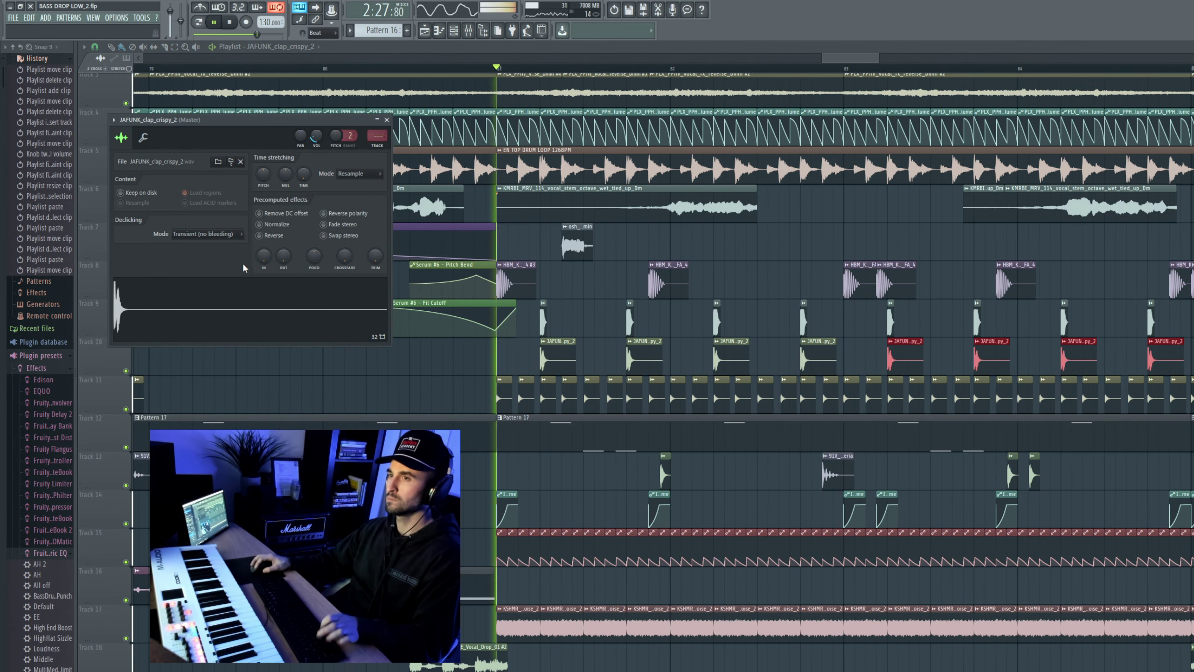
left_click_drag(263, 257, 263, 250)
left_click(271, 226)
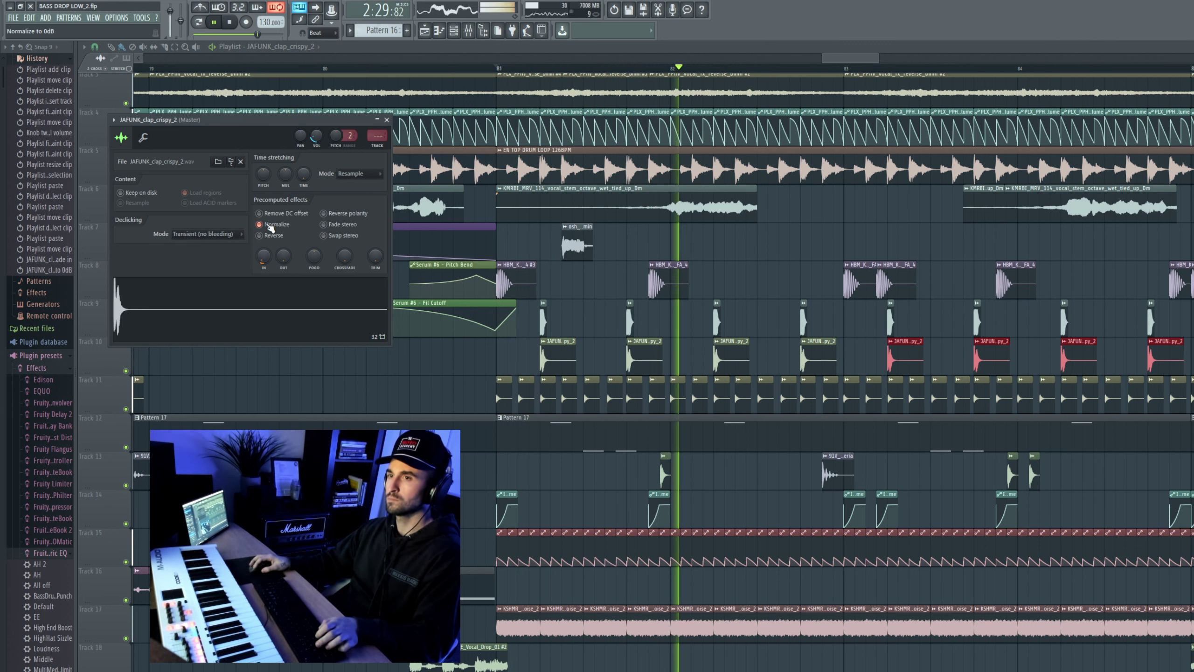
Step: Add a short fade-in to the JAFUNK_clap_crispy_2 sample and set its channel volume to 48%
mouse_move(263, 256)
left_mouse_down()
mouse_move(264, 207)
mouse_move(264, 245)
left_mouse_up()
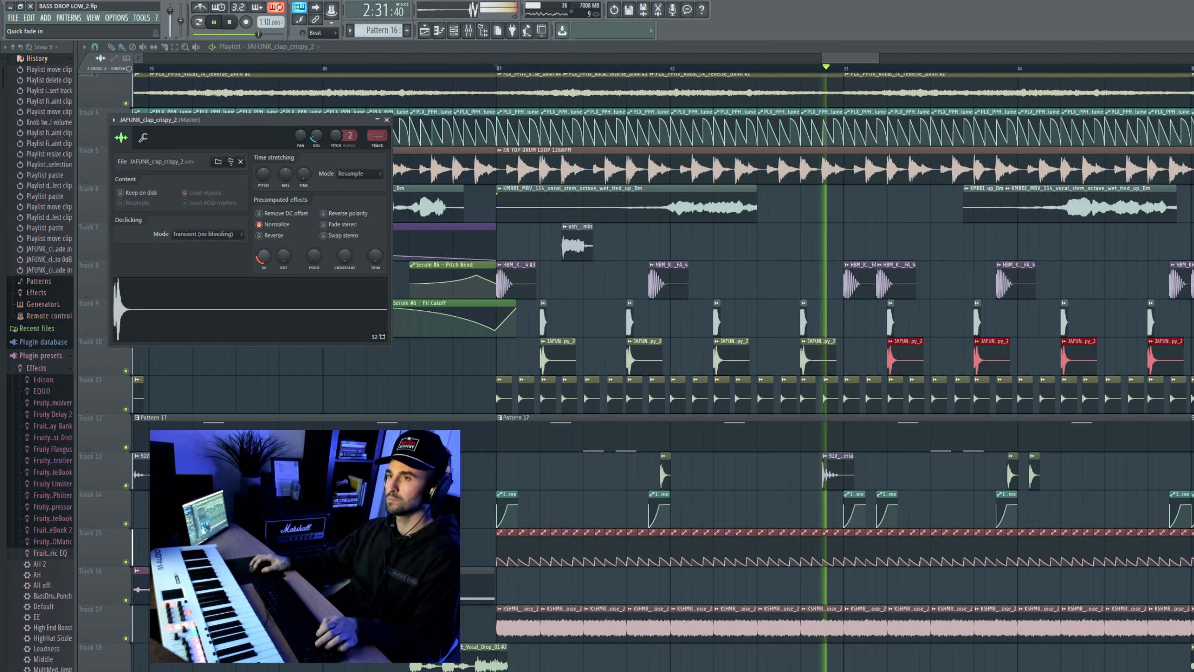
mouse_move(318, 134)
left_mouse_down()
mouse_move(319, 156)
mouse_move(316, 133)
left_mouse_up()
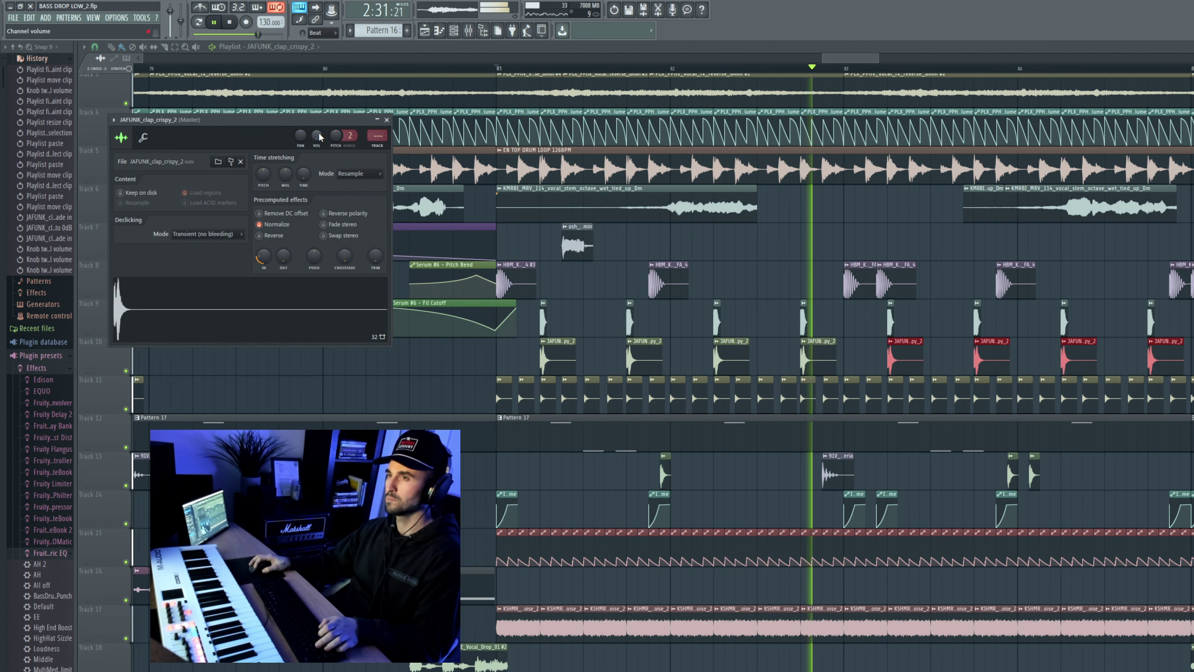
left_click_drag(319, 136, 318, 150)
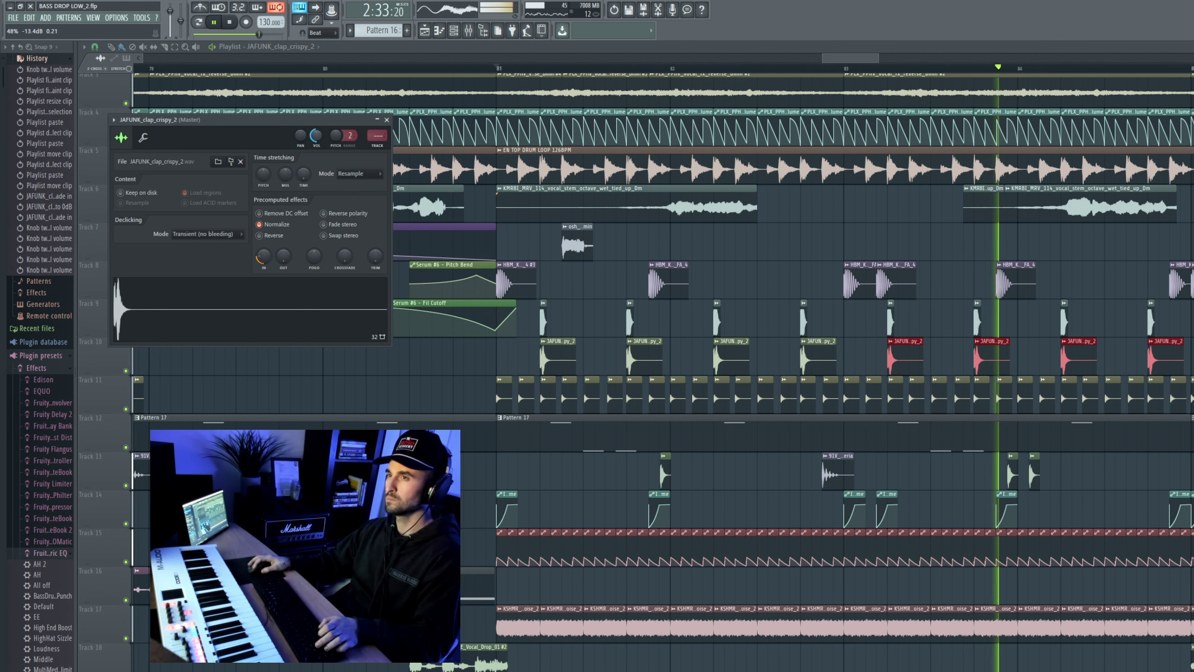
Step: Duplicate the crispy clap group on Track 10 until it fills the second drop from bar 81 to bar 97
scroll(637, 357, "down", 4)
left_click_drag(818, 368, 608, 354)
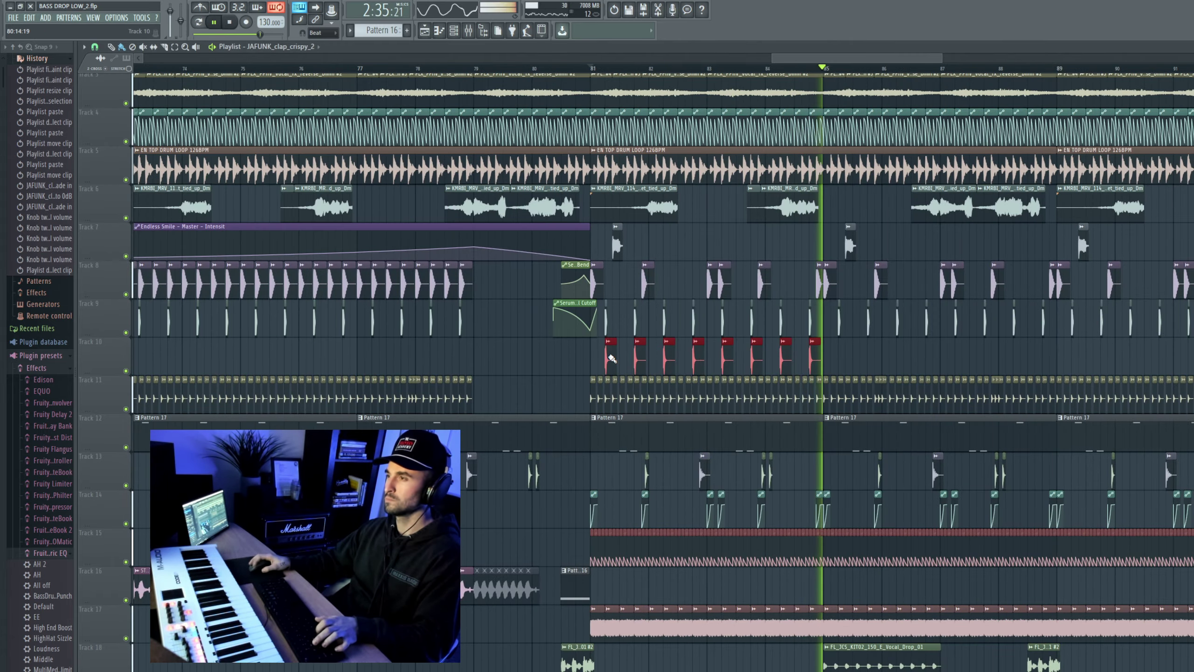
scroll(841, 382, "up", 4)
scroll(842, 376, "down", 5)
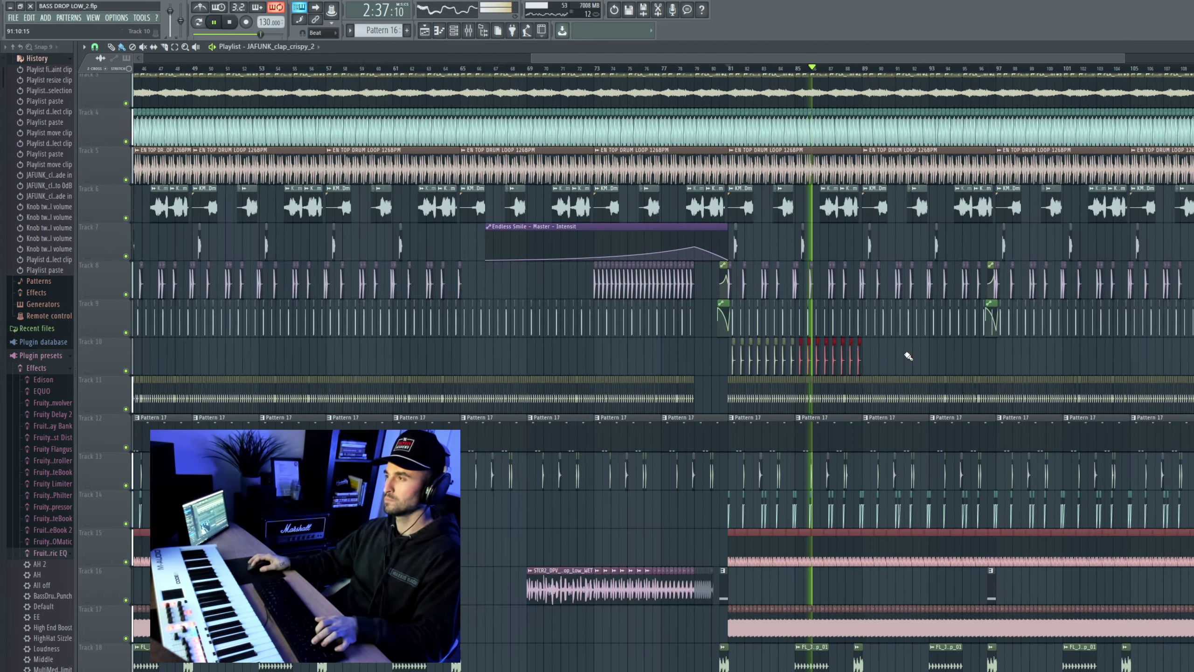
scroll(892, 361, "up", 5)
left_click(828, 360)
scroll(819, 359, "down", 5)
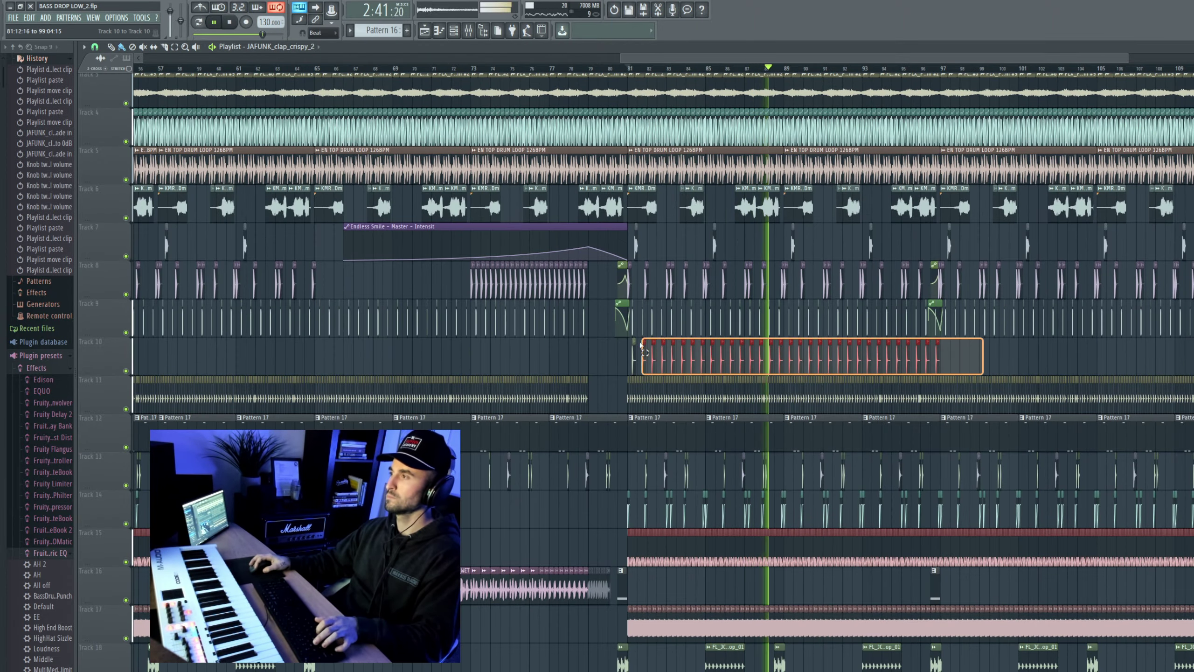
Step: Select all the crispy claps on Track 10 and copy them from bar 97 to the end of the second drop
left_click_drag(640, 345, 631, 345)
scroll(975, 352, "up", 5)
key("ctrl+b")
scroll(888, 384, "down", 5)
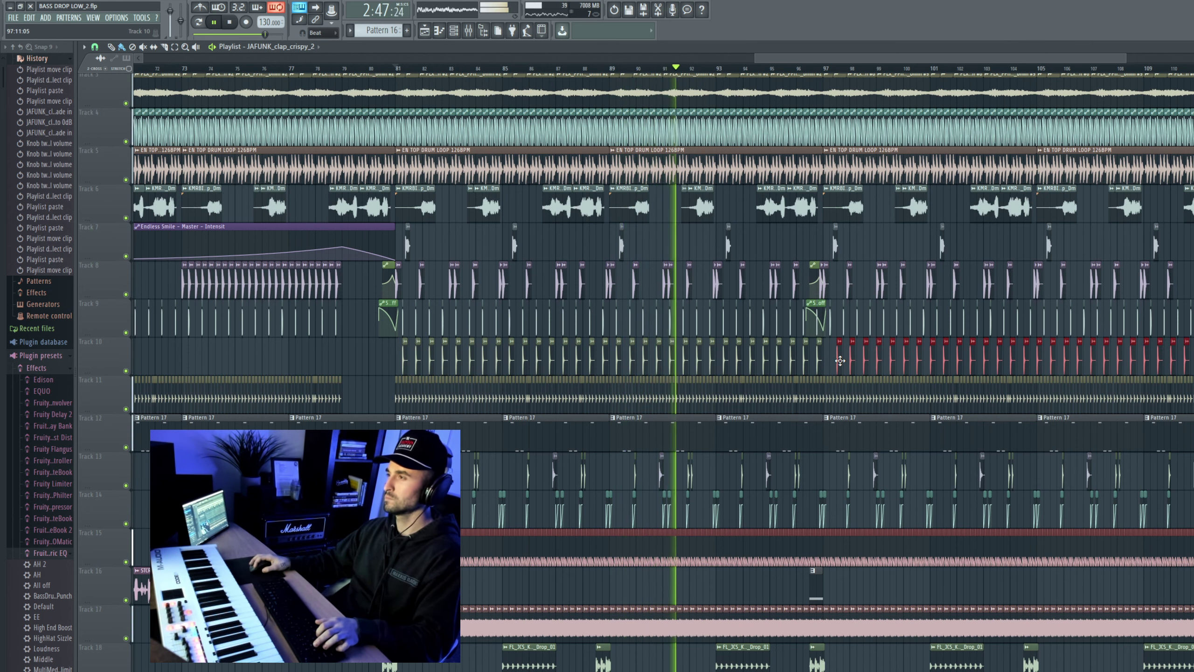
Step: Copy the second drop's crispy claps into the first drop on Track 10, filling bars 33 to 65 in line with Track 9
scroll(832, 360, "down", 6)
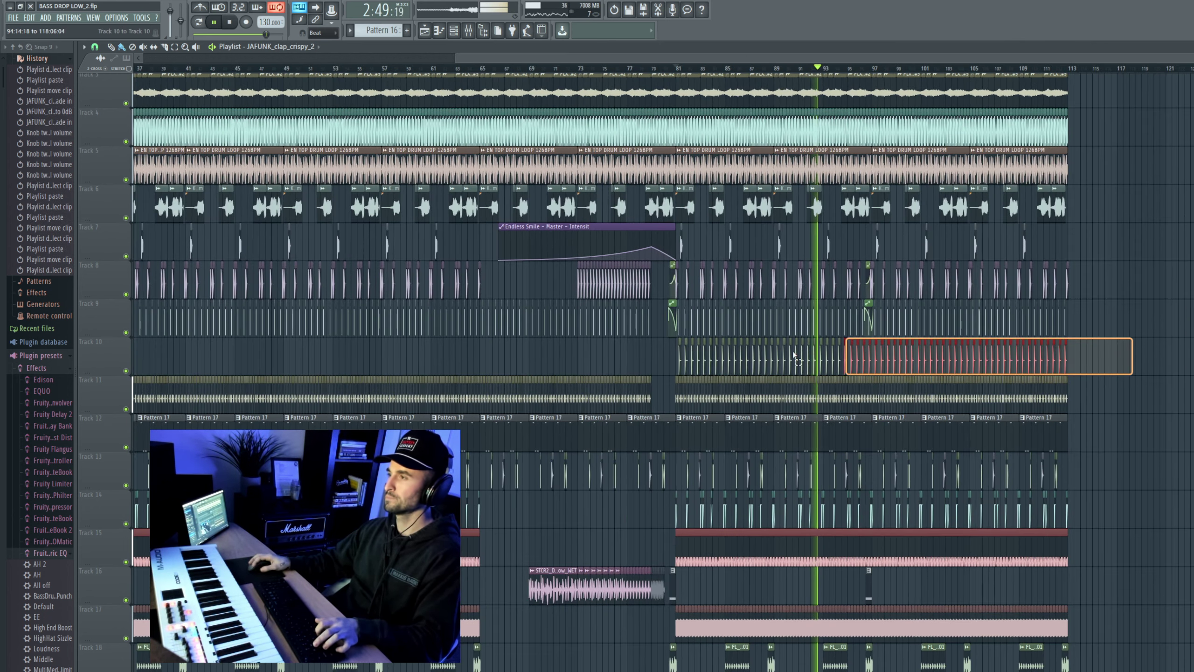
scroll(472, 337, "up", 12)
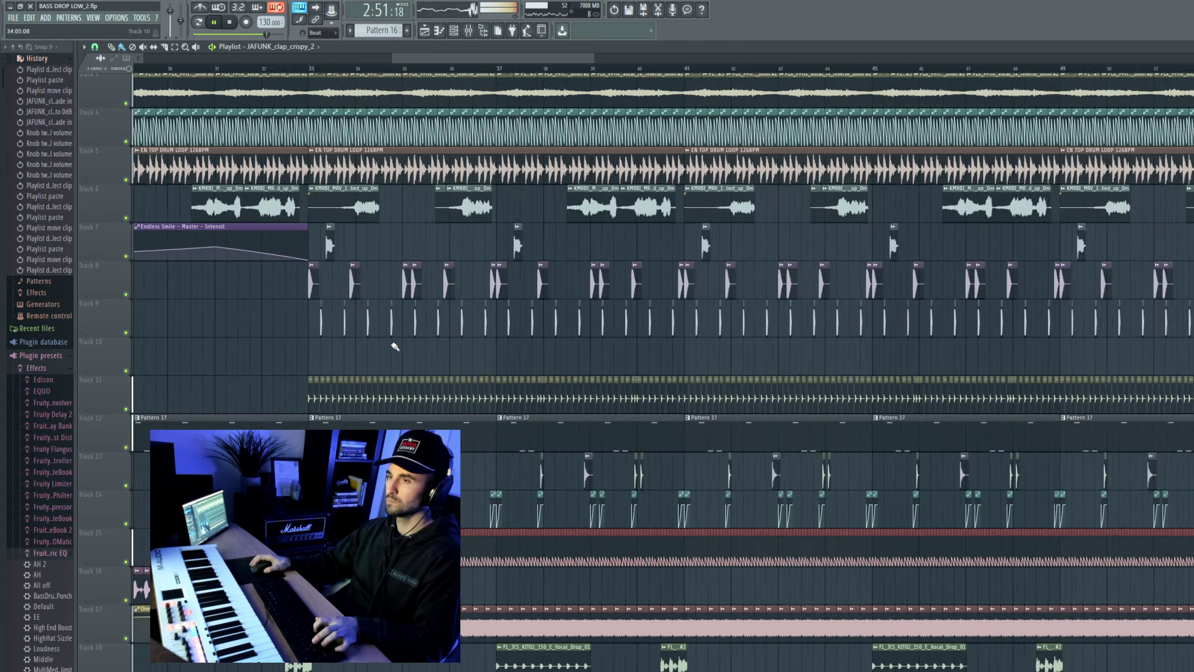
key("ctrl+v")
scroll(400, 345, "down", 5)
scroll(976, 141, "down", 4)
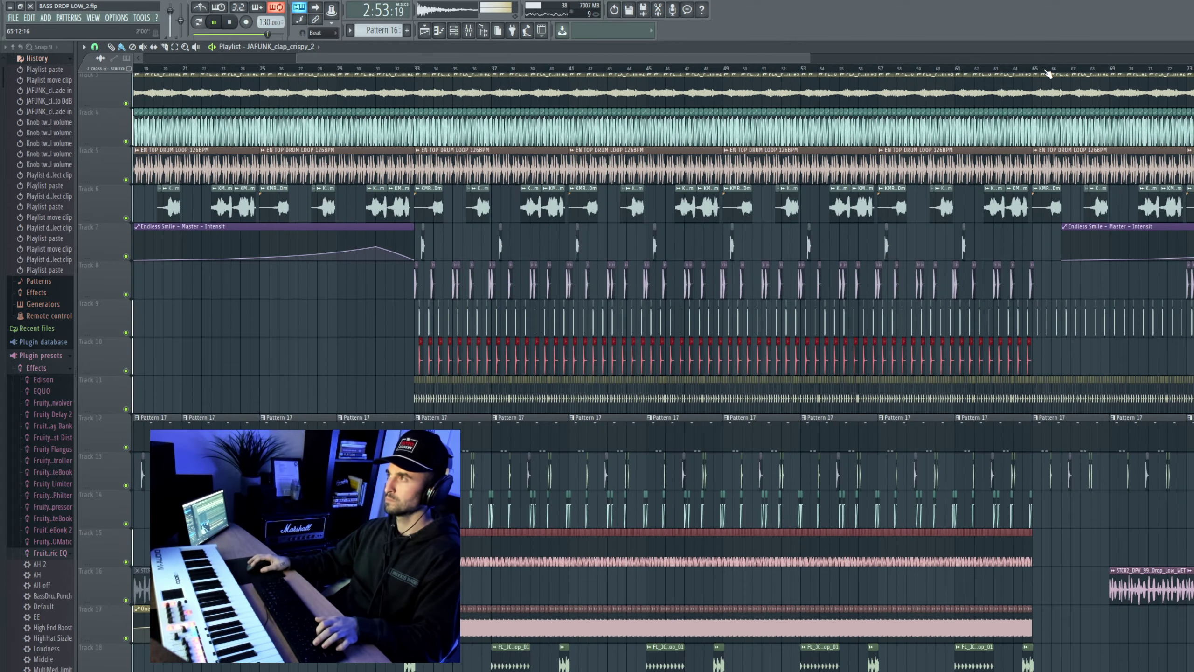
left_click_drag(1050, 358, 766, 359)
scroll(766, 358, "down", 4)
scroll(1035, 349, "up", 7)
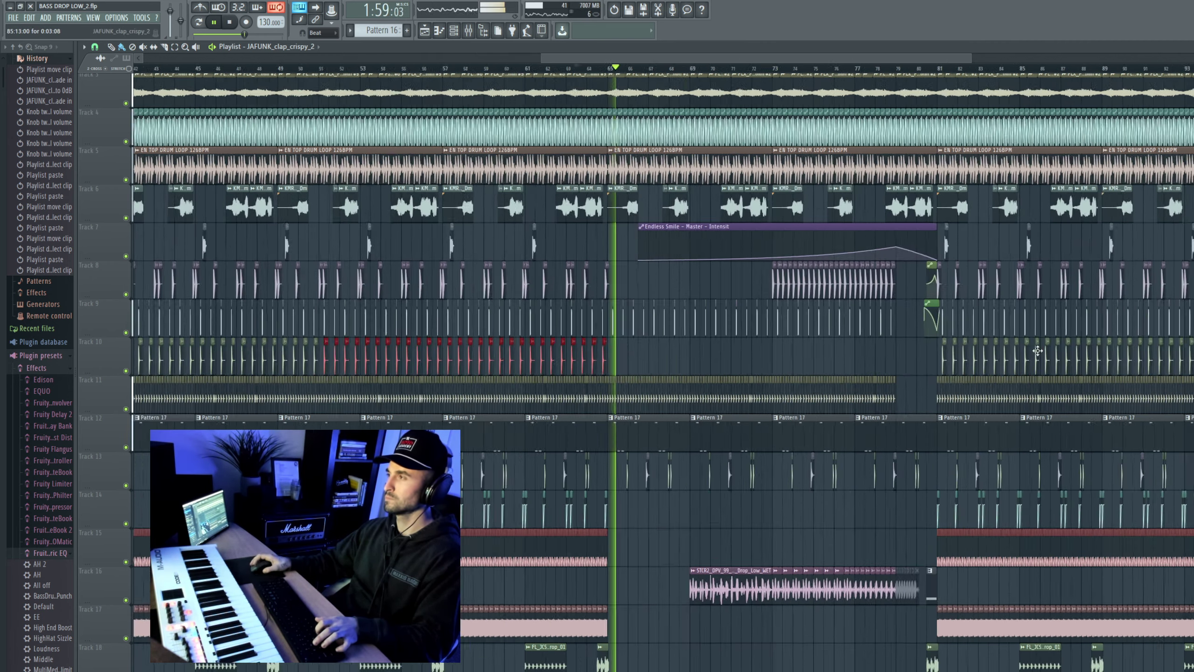
Step: Try replacing the Track 9 claps in the second build-up with crispy claps on Track 10, and revert to the original claps
key("ctrl+d")
right_click(768, 327, "alt")
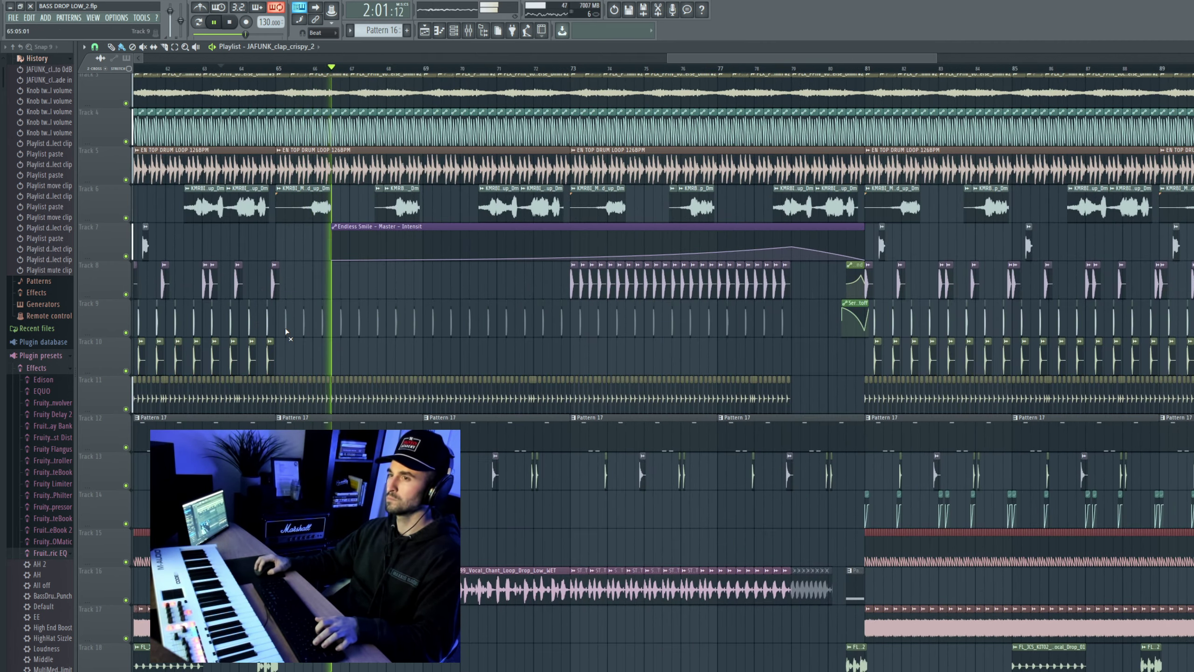
key("ctrl+v")
scroll(347, 301, "up", 2)
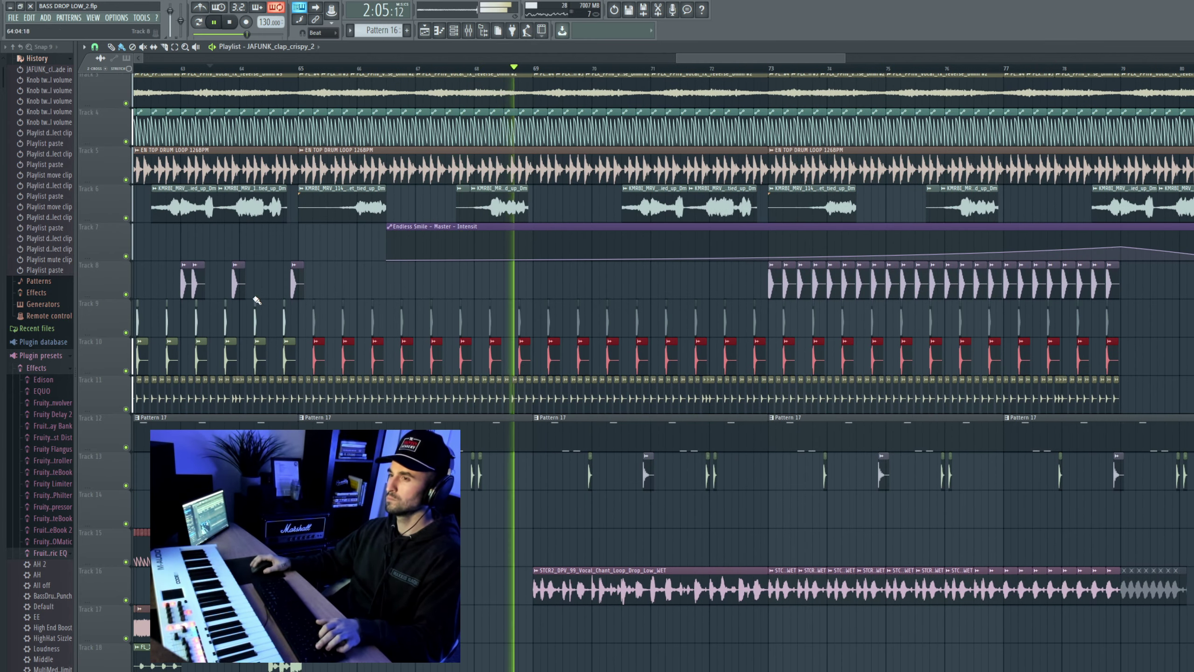
key("ctrl+x")
left_click_drag(297, 324, 1082, 325)
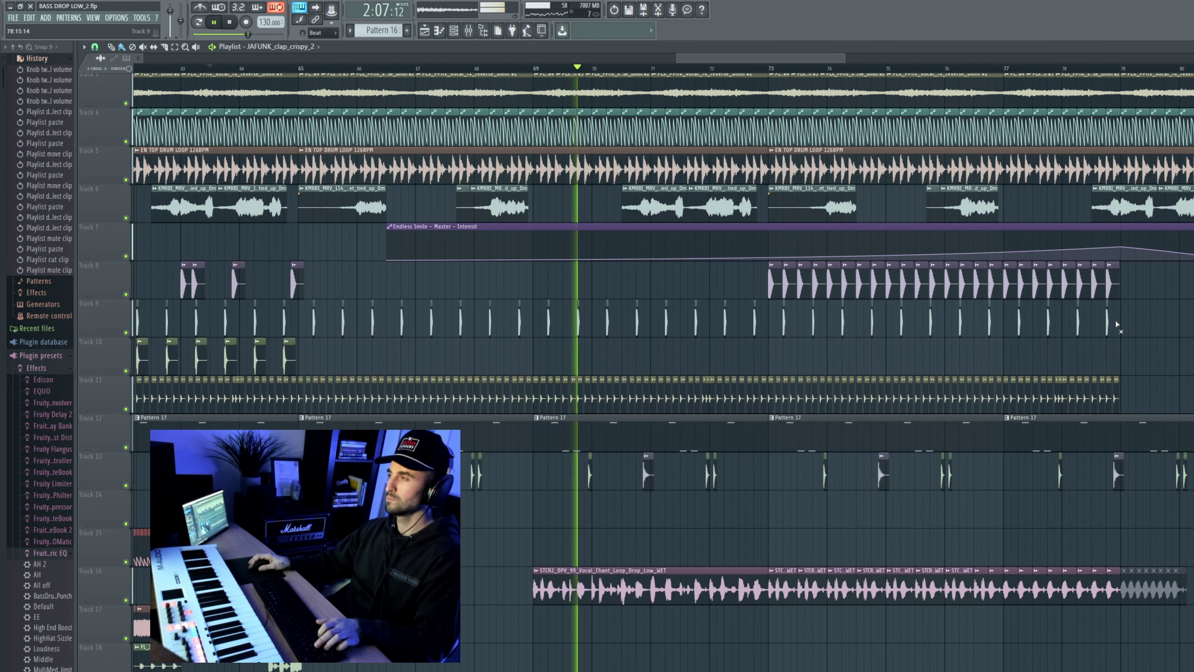
Step: Mute the Track 9 claps throughout the second build-up, from bar 65 up to the gap before the drop
scroll(580, 326, "down", 2)
left_click_drag(580, 326, 712, 322)
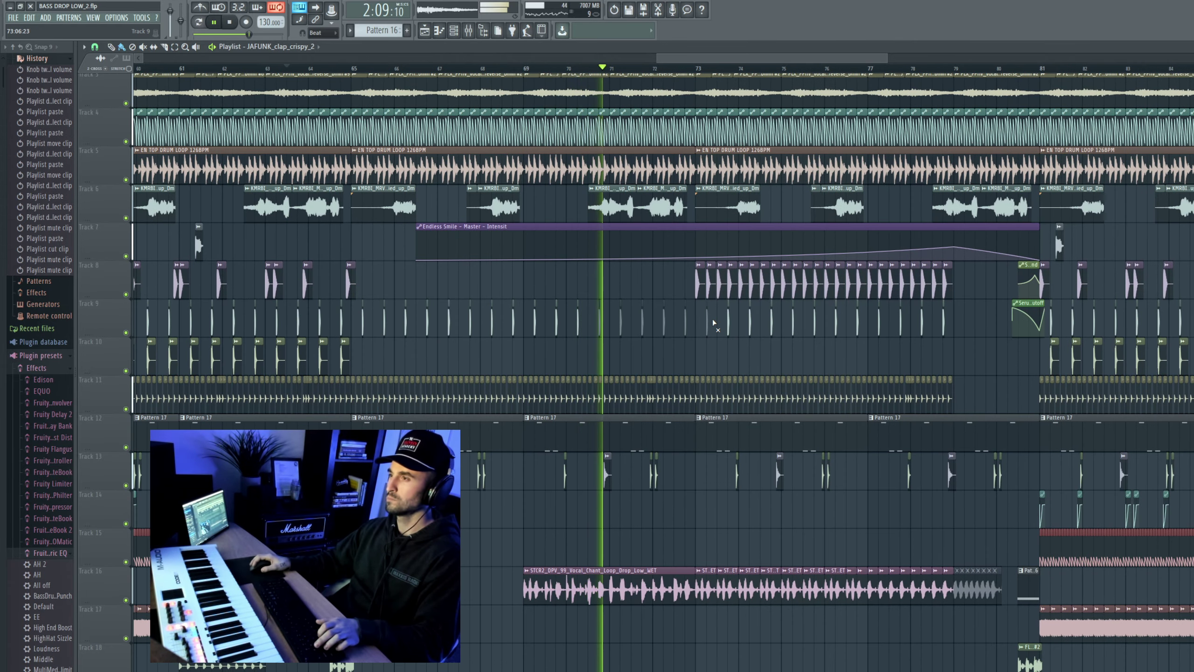
left_click_drag(587, 320, 351, 315)
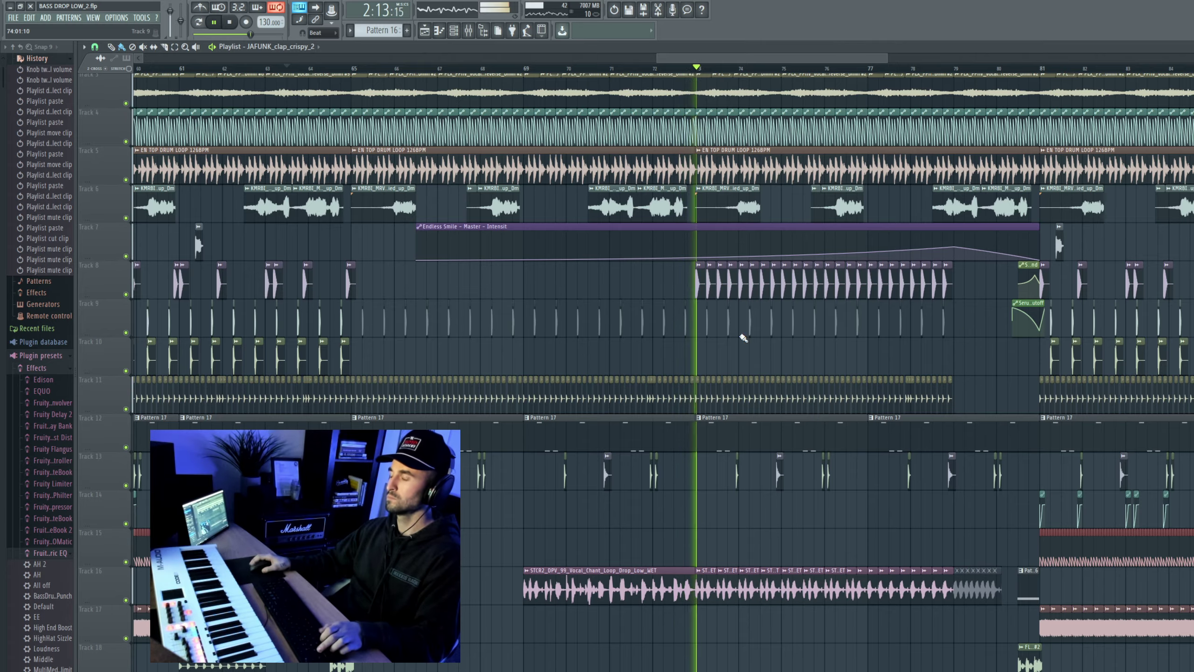
Step: Review the whole arrangement and play it from about bar 80, just before the second drop
scroll(668, 319, "down", 3)
scroll(665, 311, "down", 3)
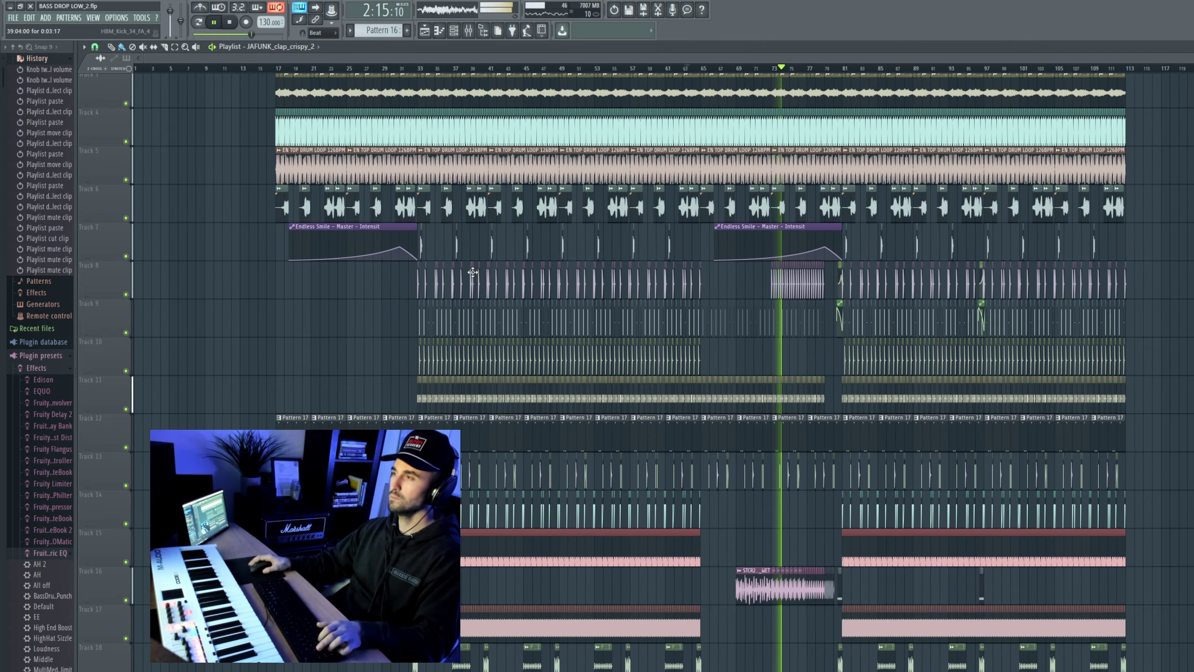
scroll(960, 323, "up", 4)
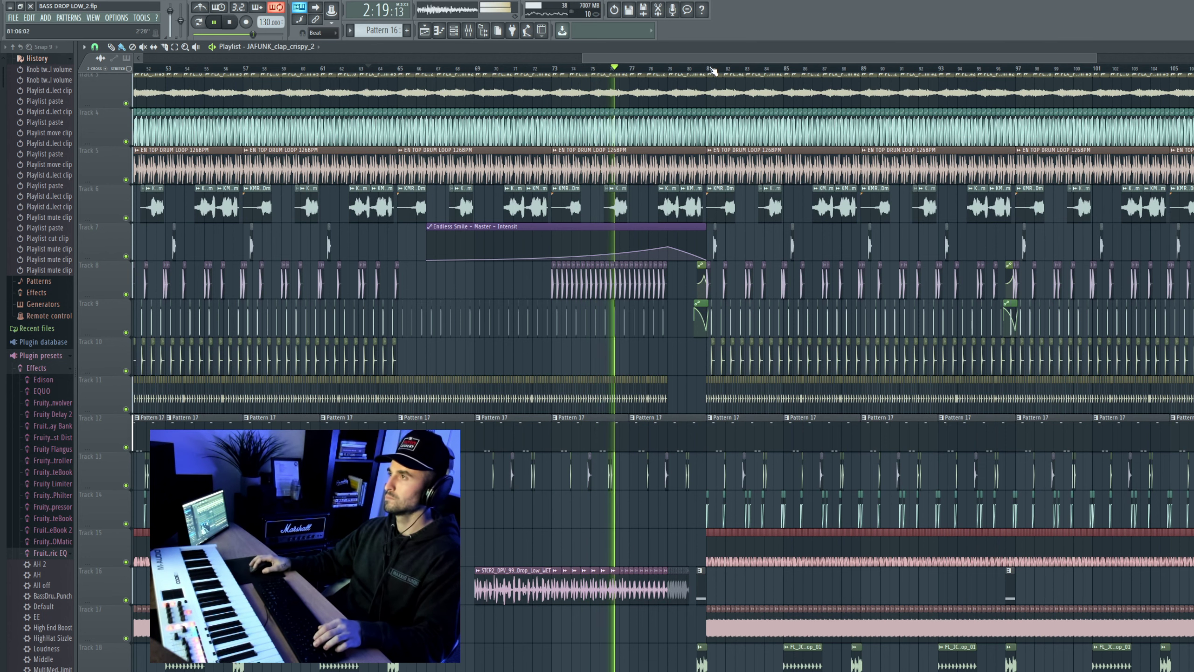
left_click(696, 70)
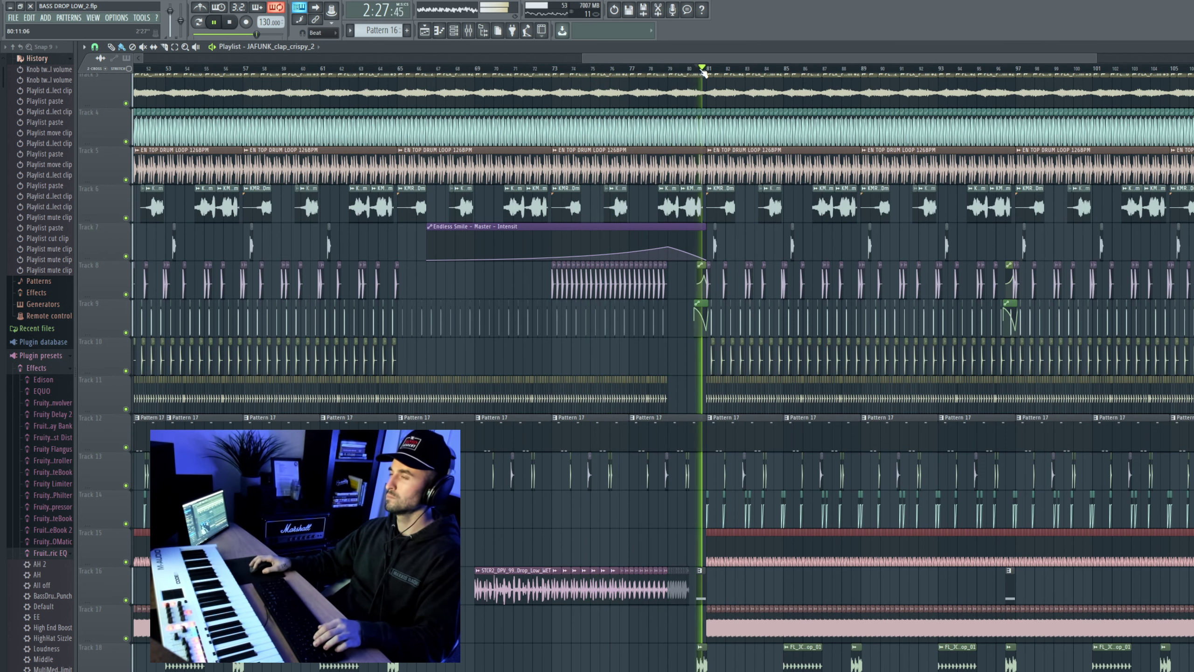
Step: Load Ozone 11 Imager into effect slot 9 of the mixer's Master channel
key("F9")
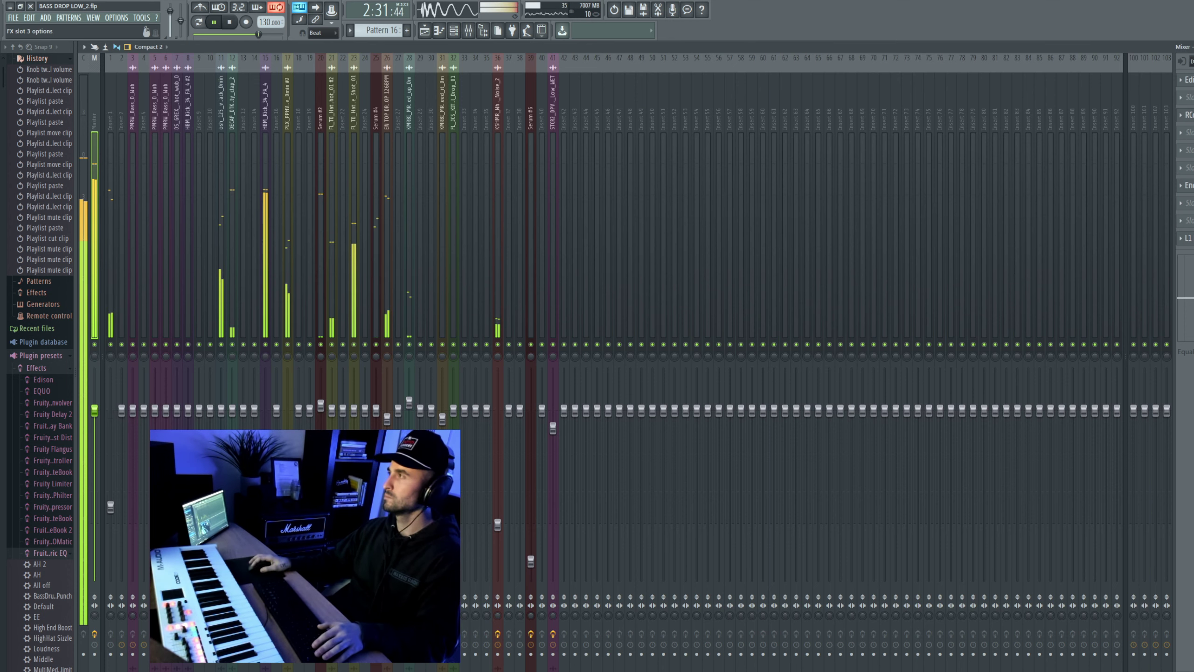
left_click(1181, 133)
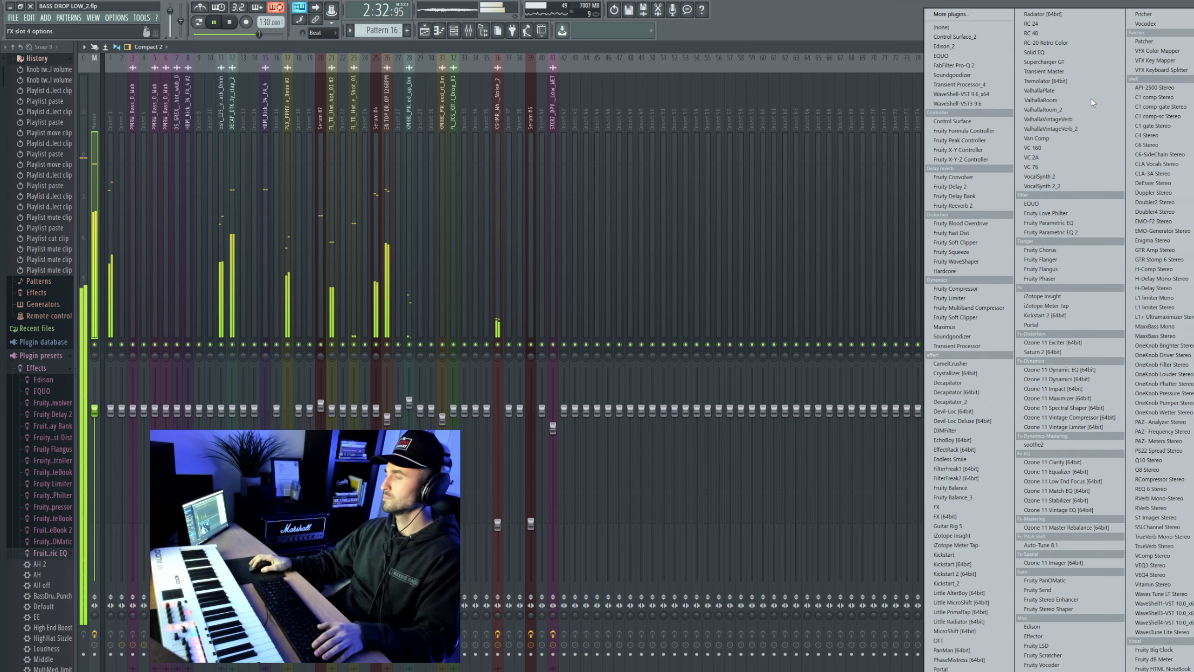
left_click(1145, 482)
left_click(1180, 221)
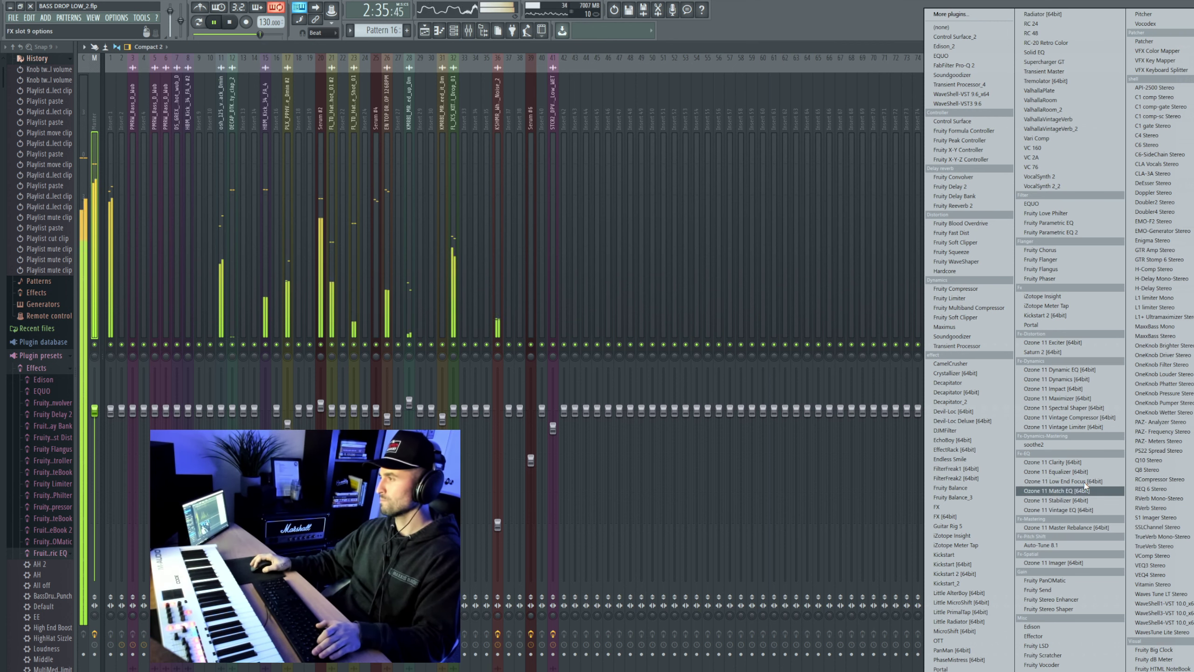
left_click(1066, 563)
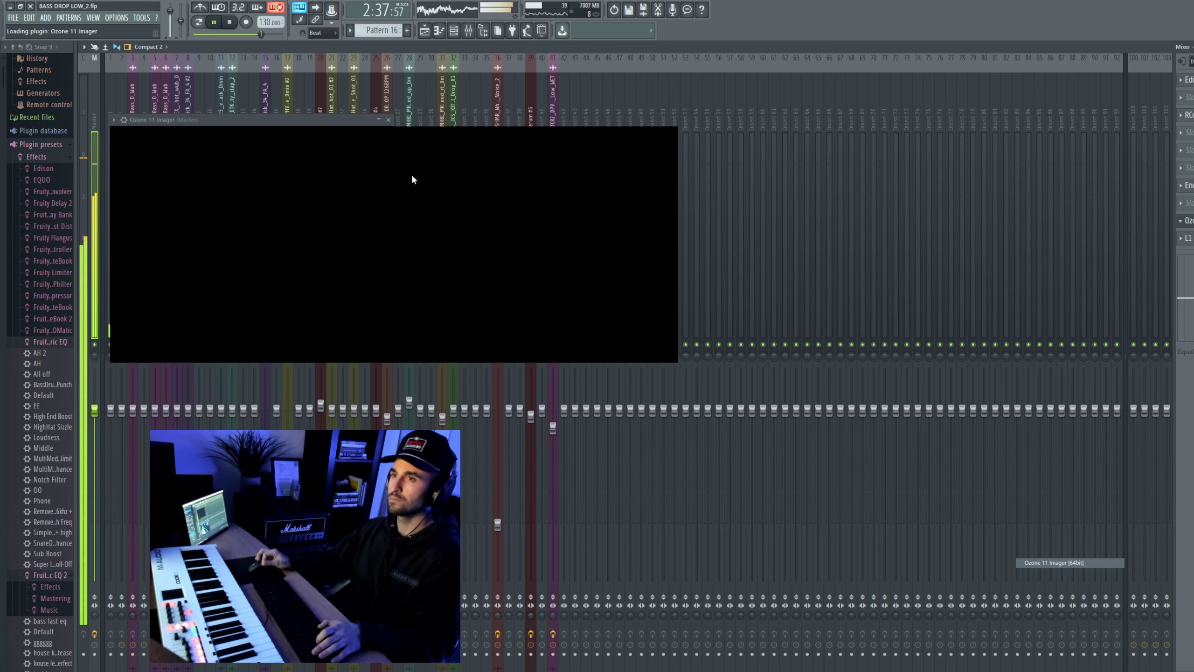
Step: Stop playback and load the Dynamic Width preset in the Ozone 11 Imager
key("space")
left_click(478, 139)
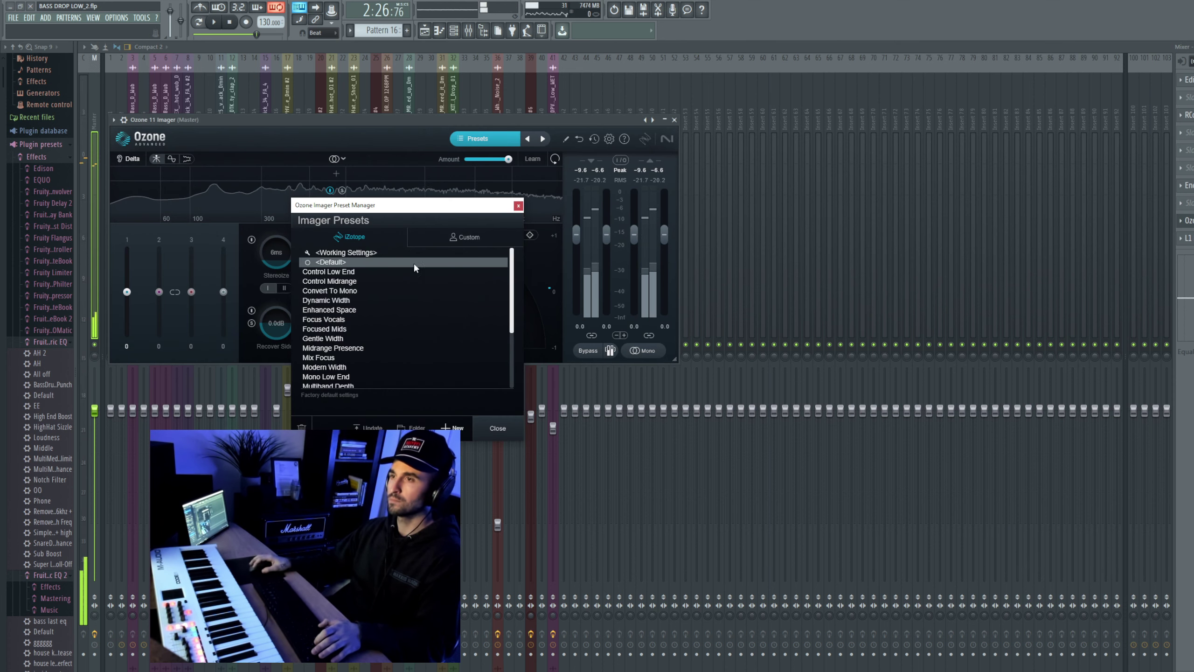
left_click(339, 301)
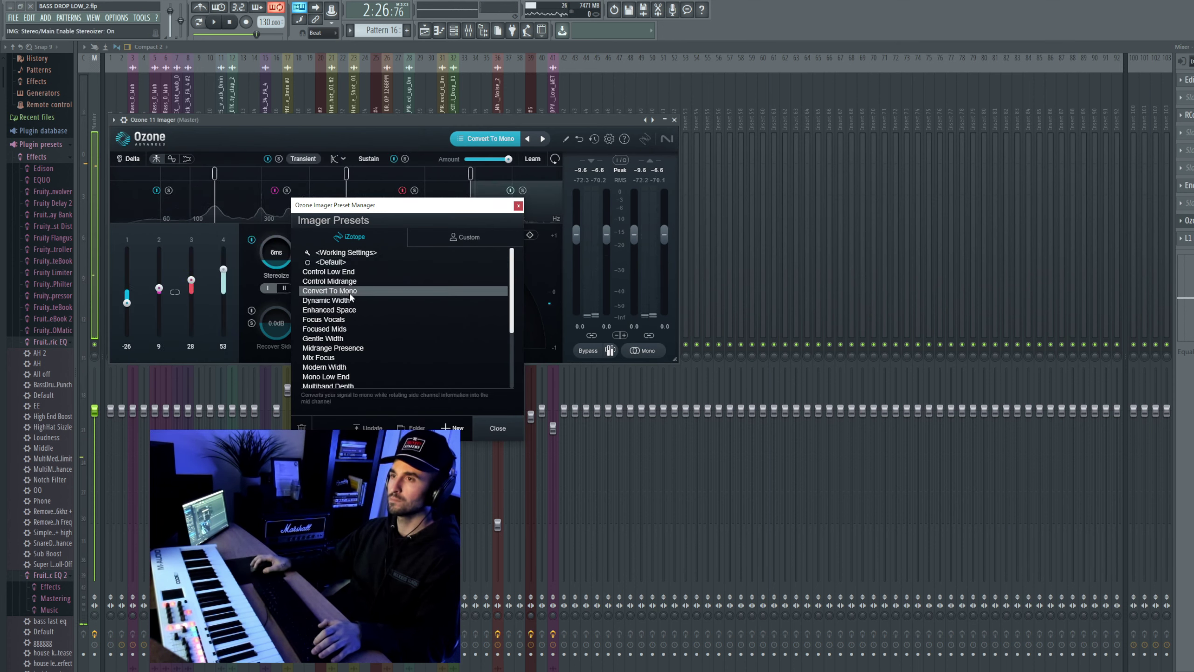
left_click(497, 428)
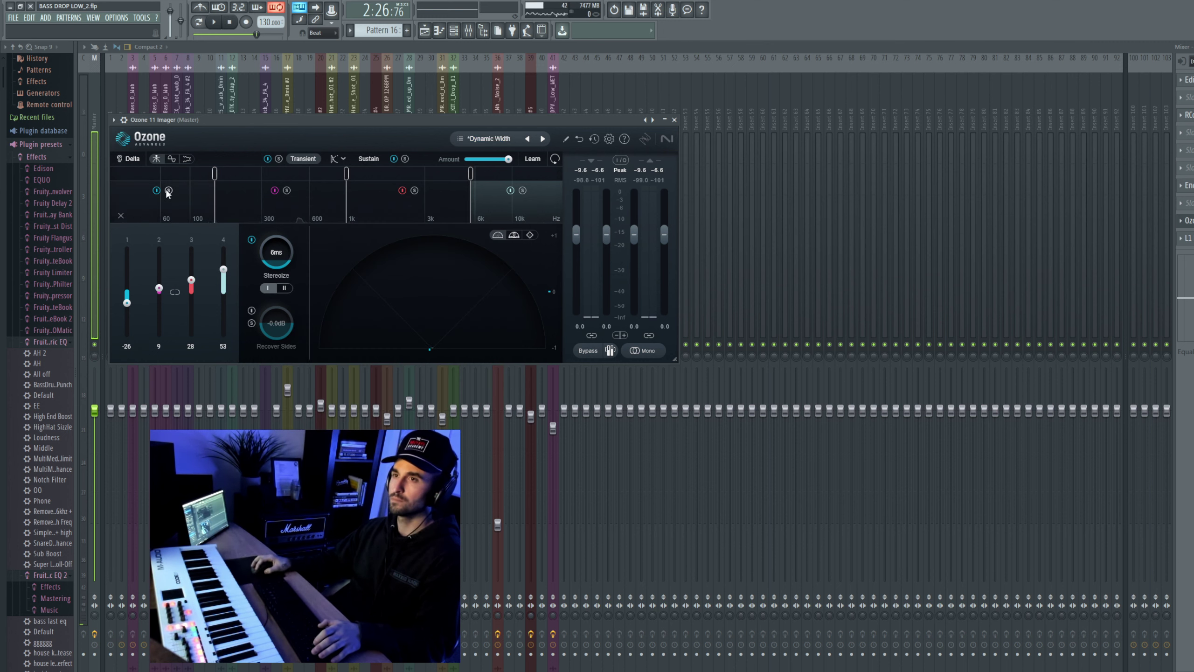
Step: Set the Imager's band 1 width to 0 and band 2 width to 18 during playback, and close the plugin
key("space")
left_click_drag(127, 305, 127, 295)
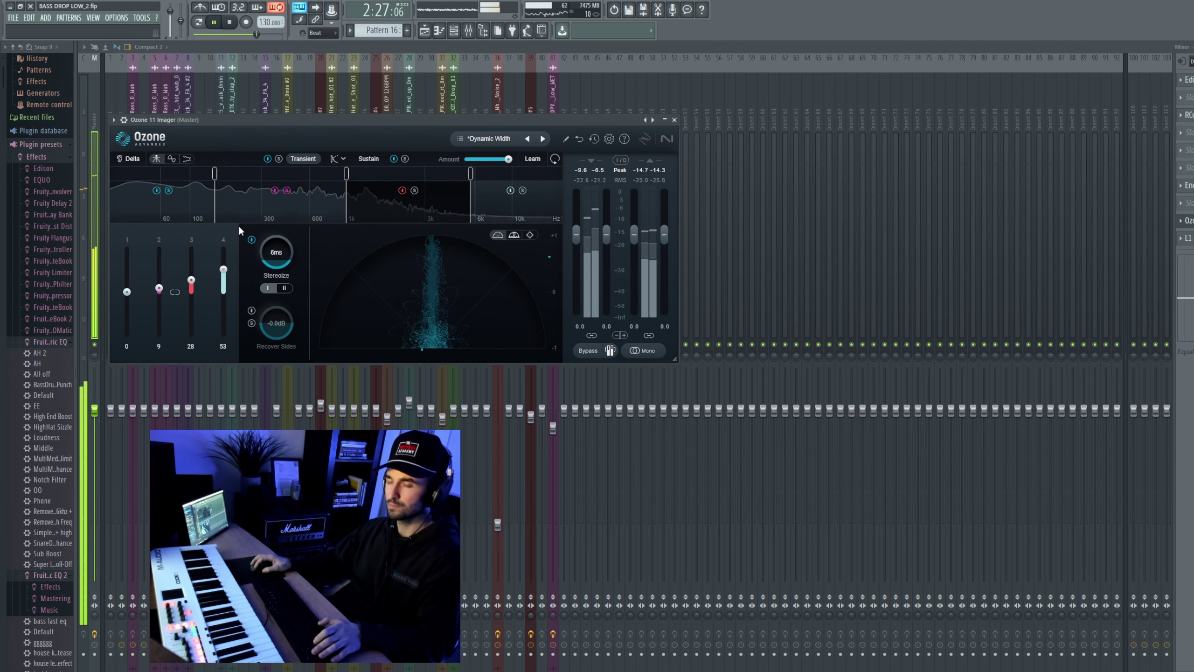
left_click_drag(159, 287, 160, 284)
key("Escape")
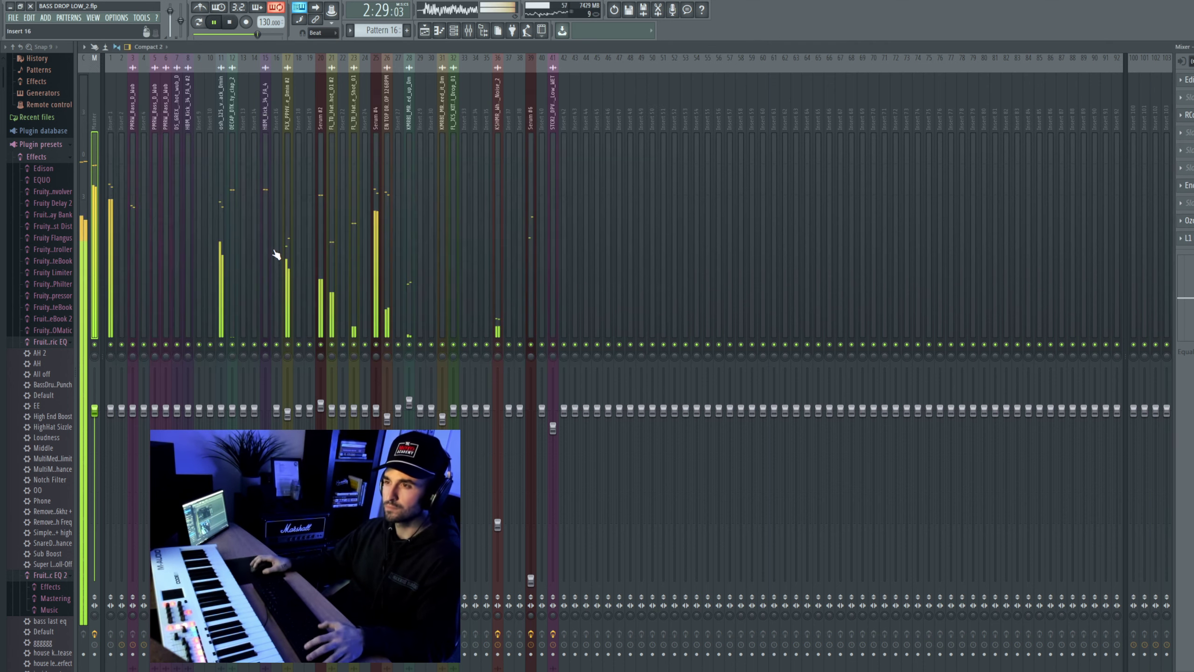
Step: Replay the second drop and reopen the Ozone 11 Imager on the Master channel to check the stereo image
key("F9")
key("space")
key("space")
key("F9")
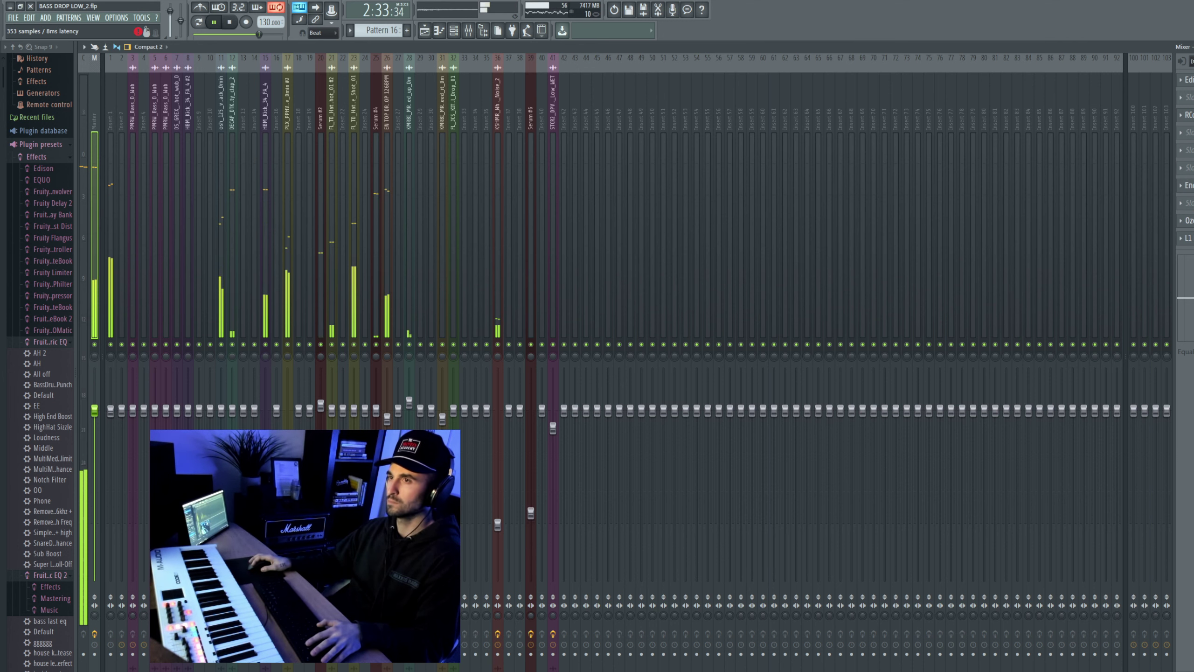
left_click(1189, 221)
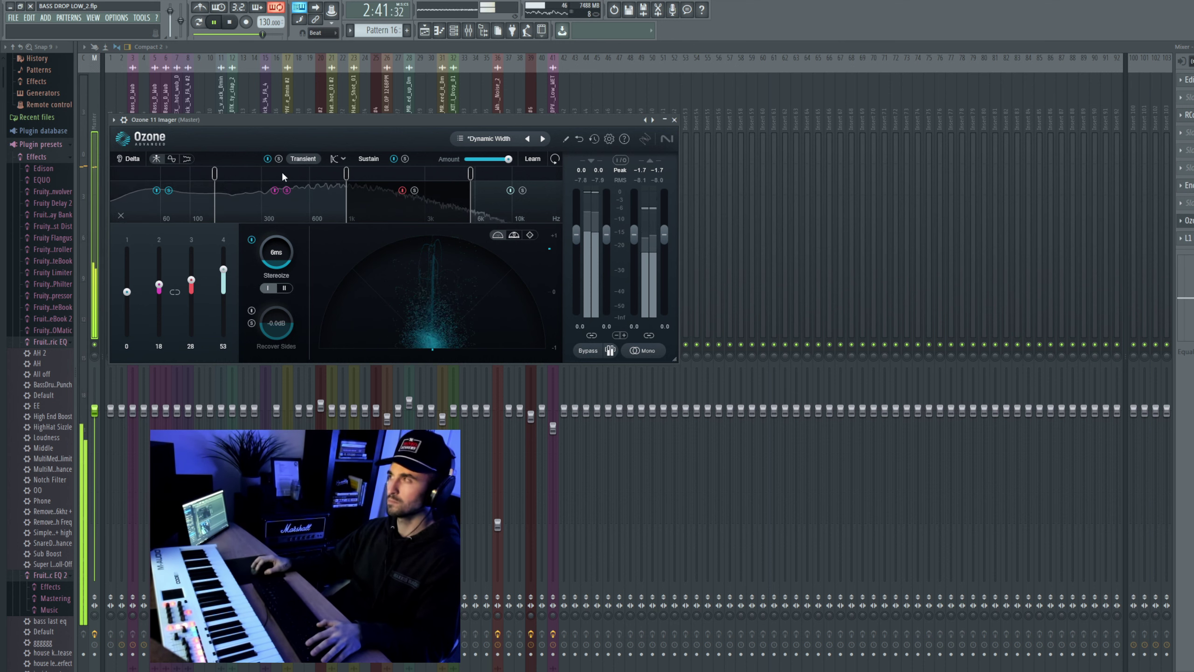
Step: Load FabFilter Pro-Q 2 into slot 2 of the Master channel and apply the Master Low Cut Smooth preset
left_click(1180, 98)
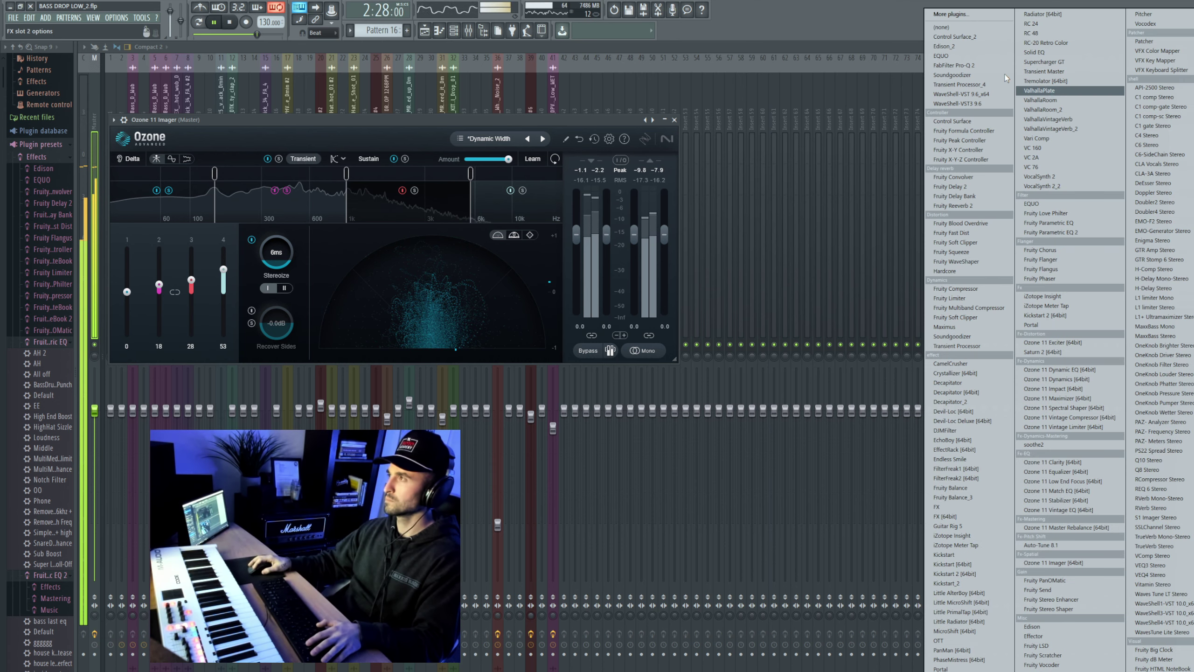
left_click(954, 65)
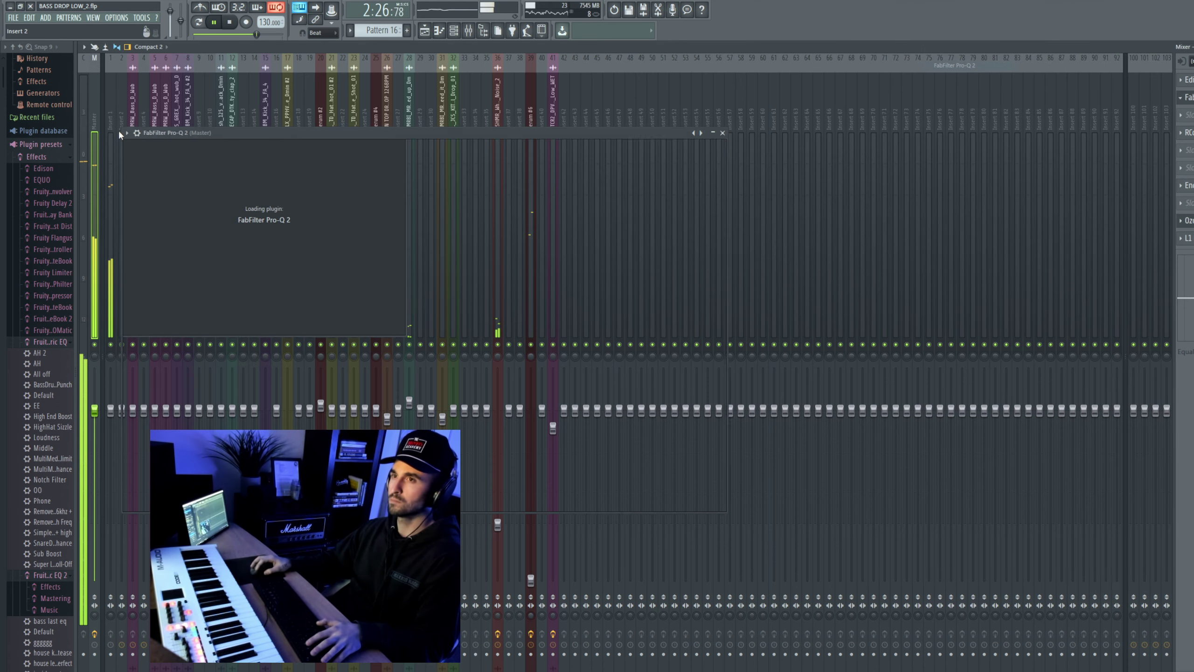
left_click(127, 133)
mouse_move(184, 162)
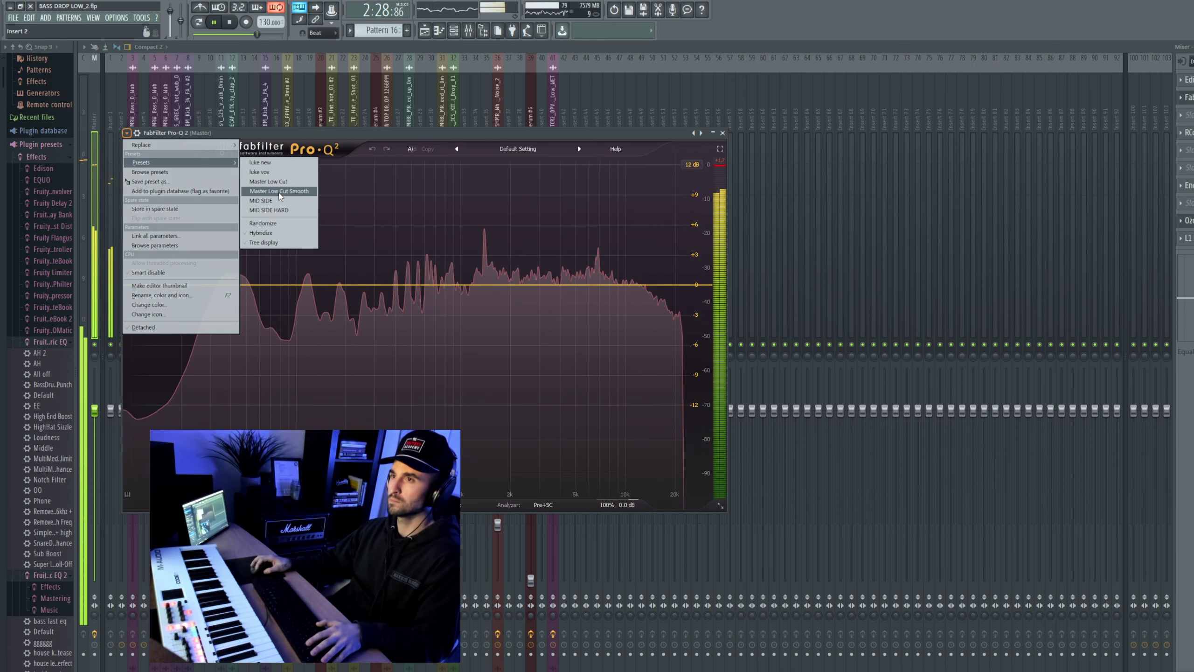
left_click(280, 191)
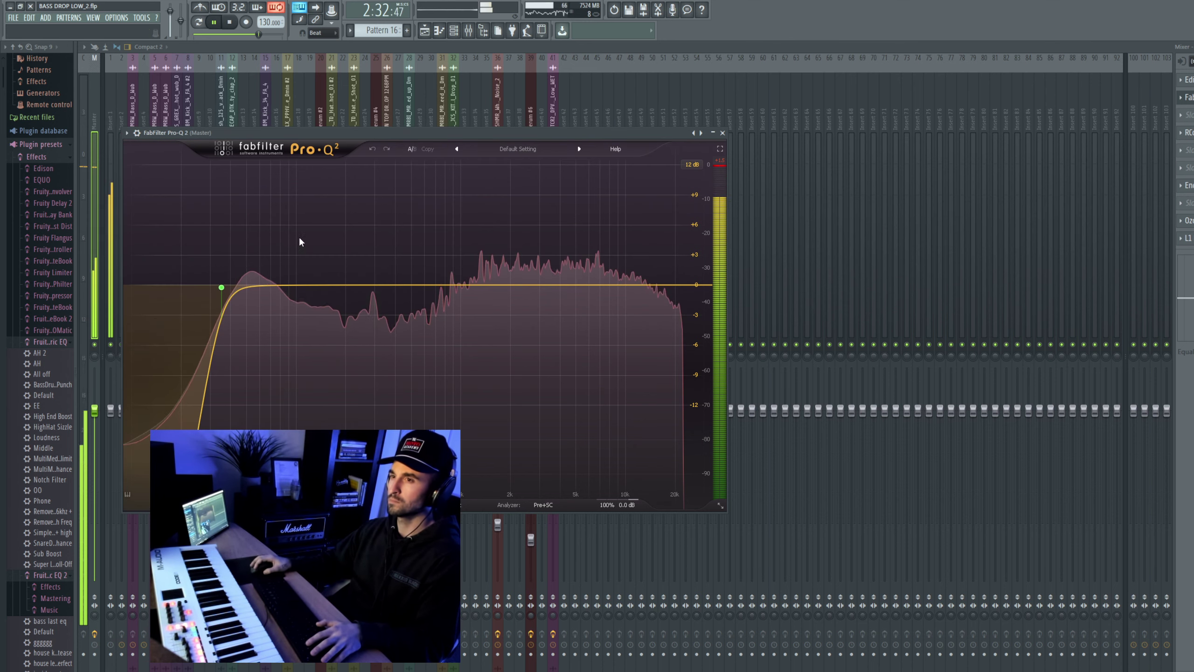
mouse_move(220, 286)
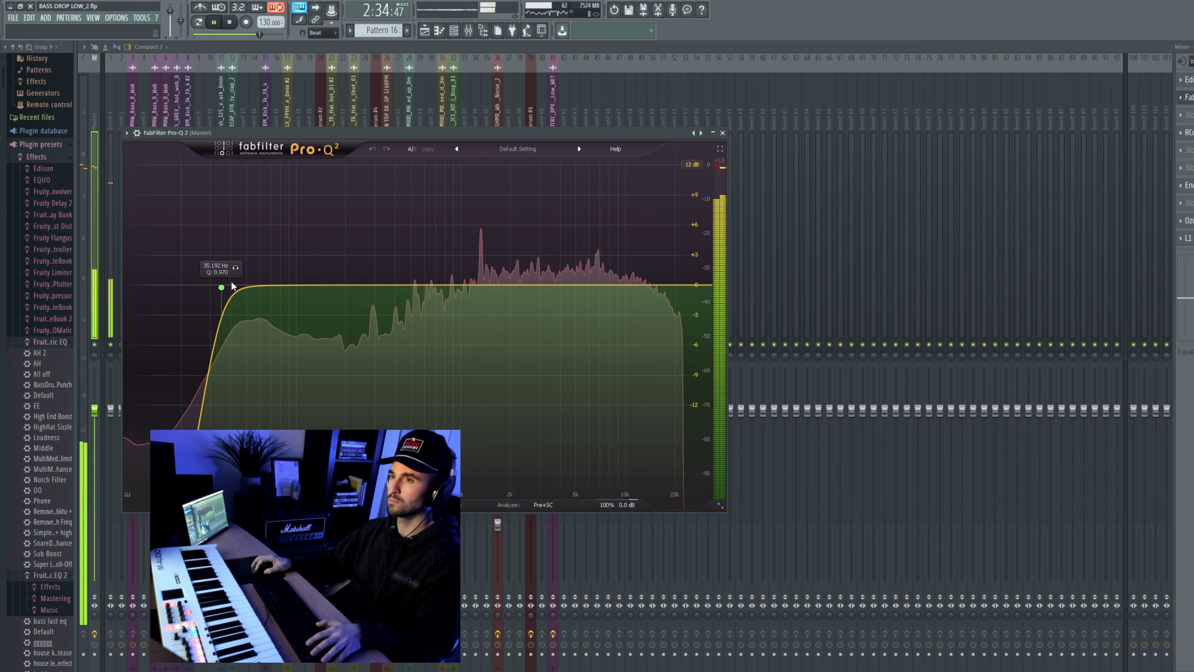
Step: Close Pro-Q 2 and recheck the stereo image in the Master channel's Ozone 11 Imager during playback
left_click(722, 133)
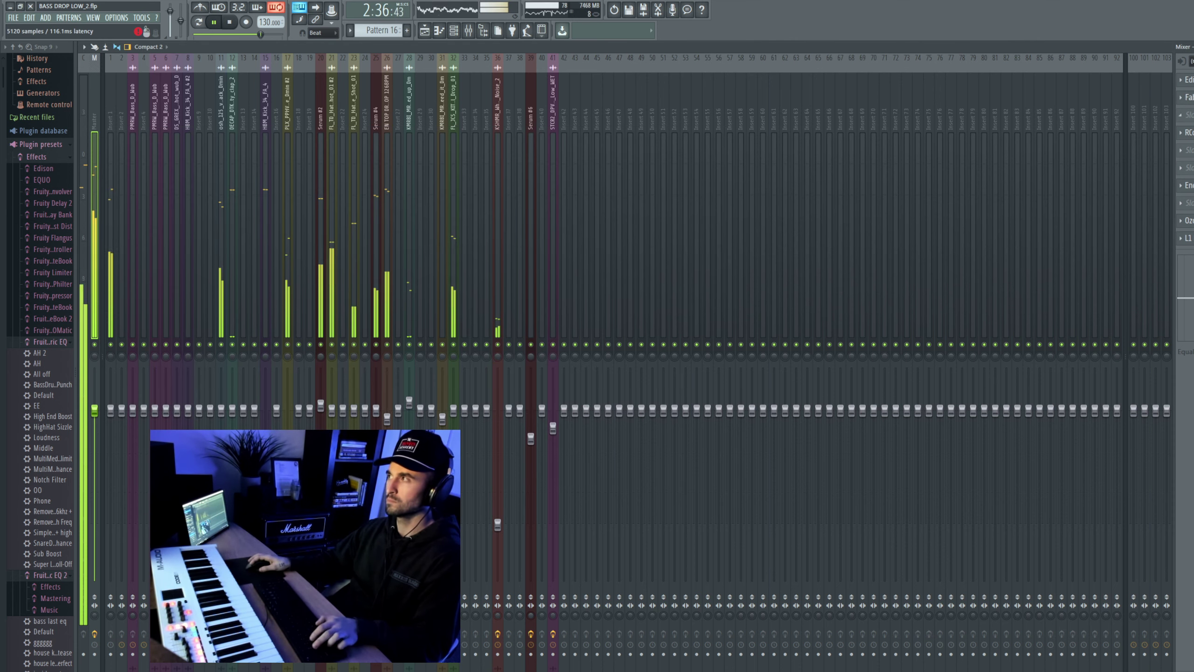
left_click(1188, 185)
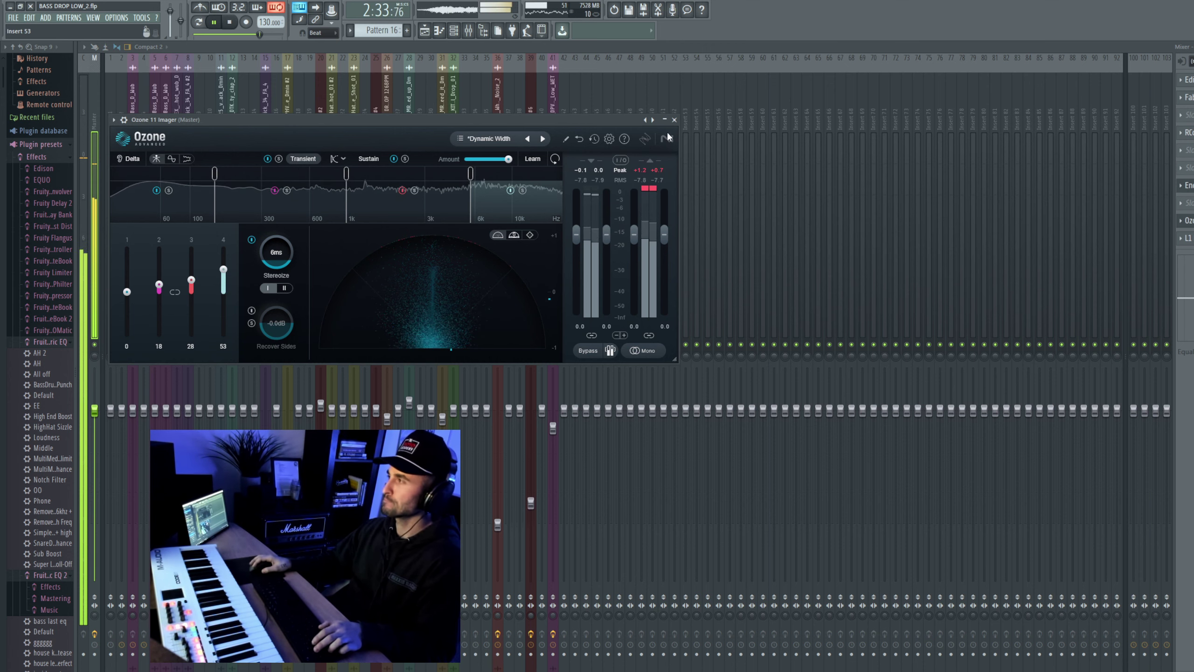
left_click(674, 120)
Step: Return to the playlist and replay the end of the first build-up leading into the first drop
key("F5")
scroll(858, 88, "down", 5)
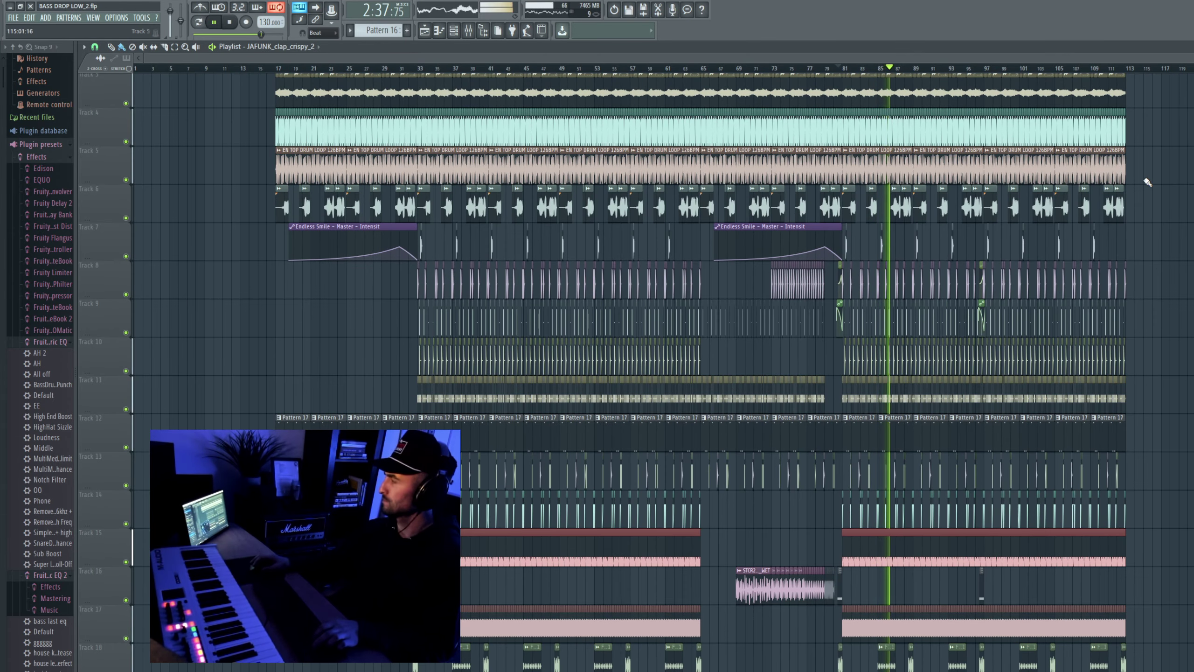
left_click(439, 69)
scroll(407, 66, "up", 4)
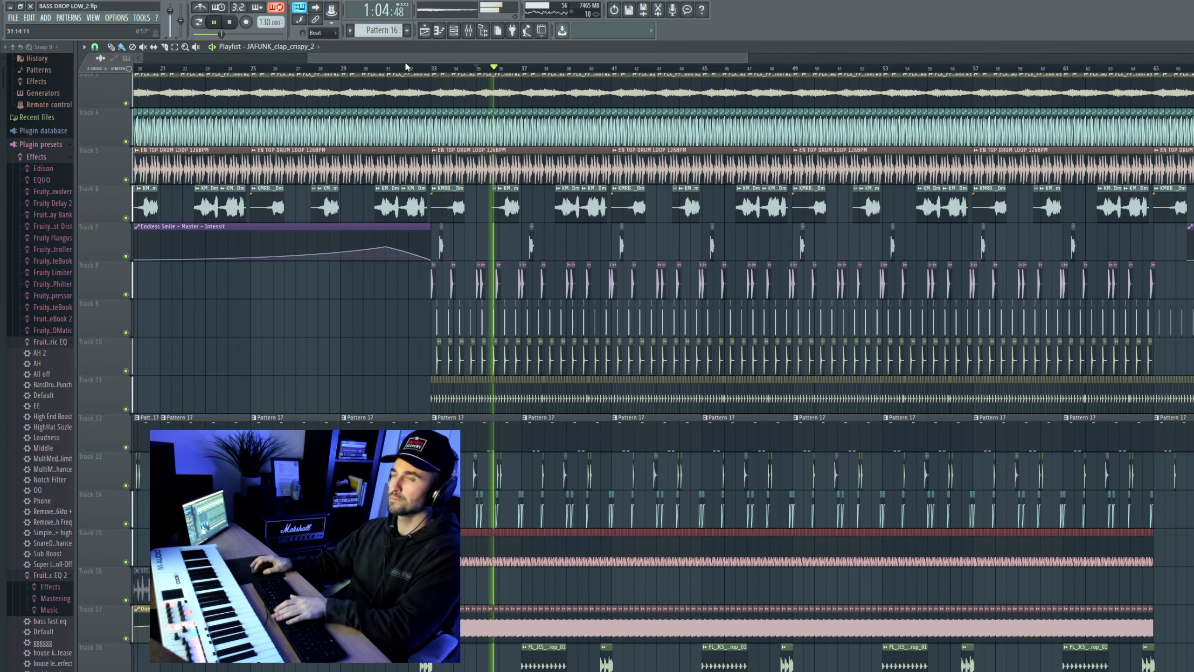
left_click(398, 67)
Step: Briefly solo the Serum #2 mixer insert during the first drop, and go back to the playlist
key("F9")
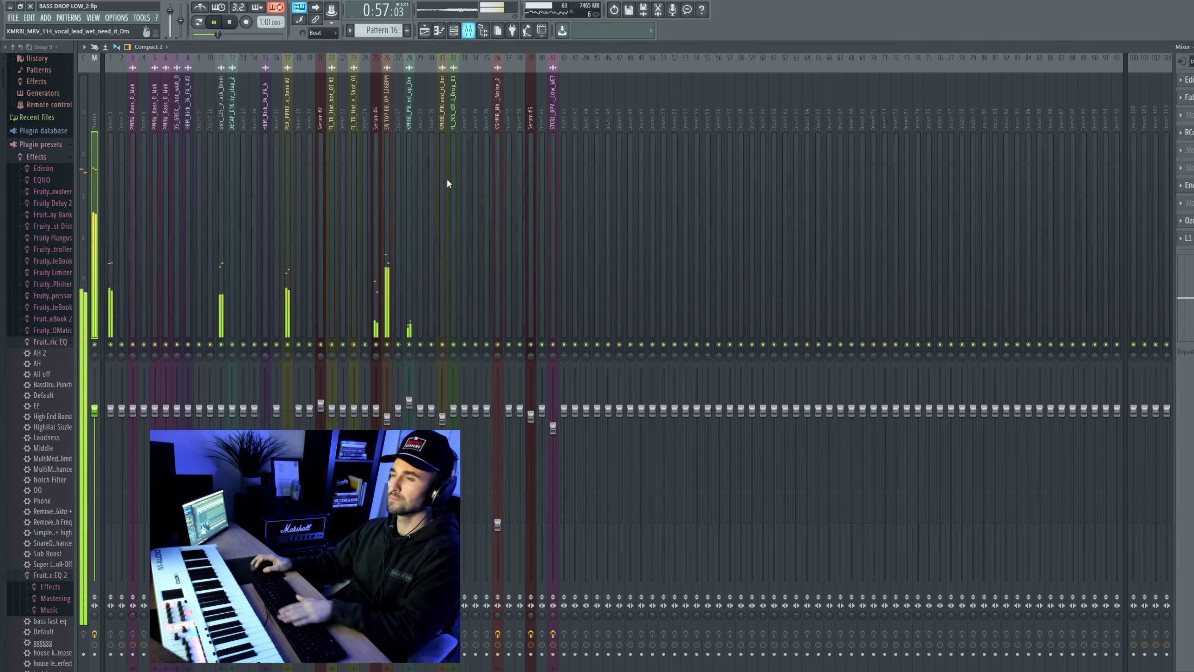
left_click(379, 347)
right_click(324, 345)
right_click(323, 345)
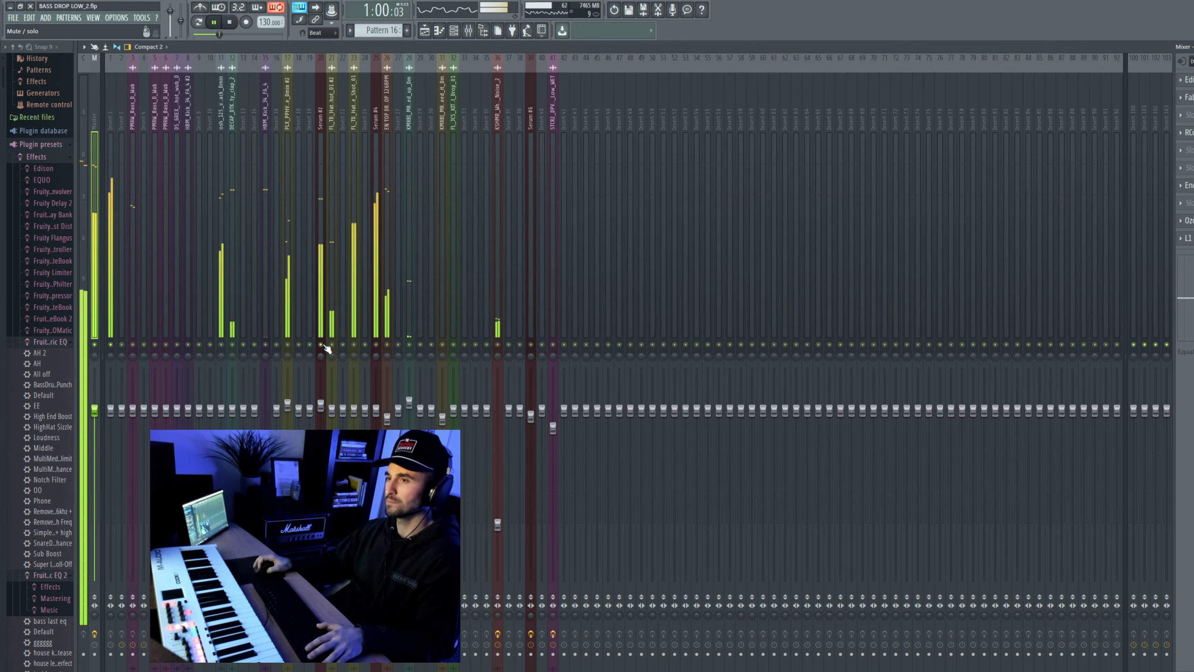
key("F9")
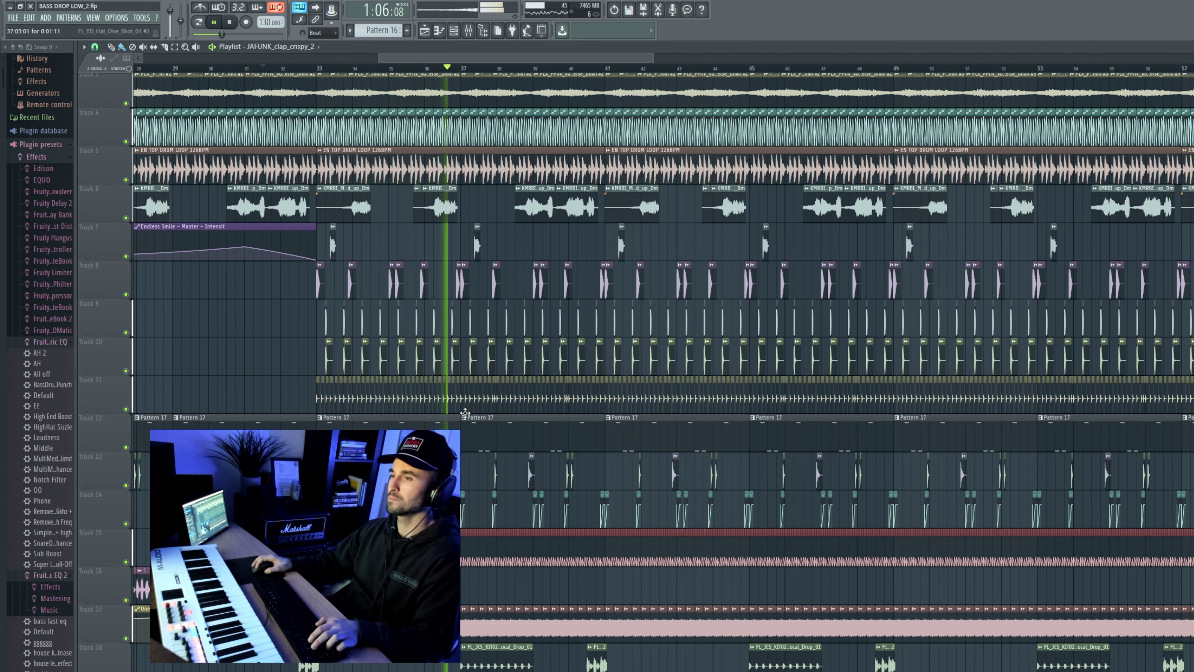
Step: Play from just before the second drop and make its Merged clips #4 pattern clip unique
scroll(392, 426, "up", 2)
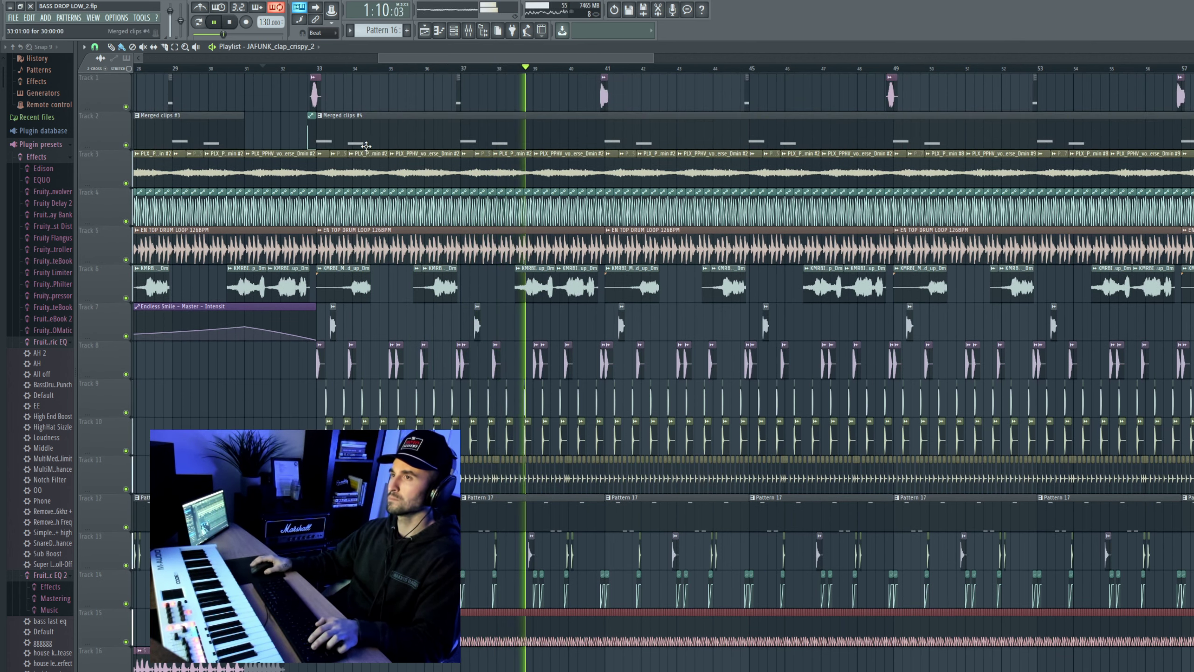
scroll(488, 128, "down", 5)
scroll(870, 114, "down", 2)
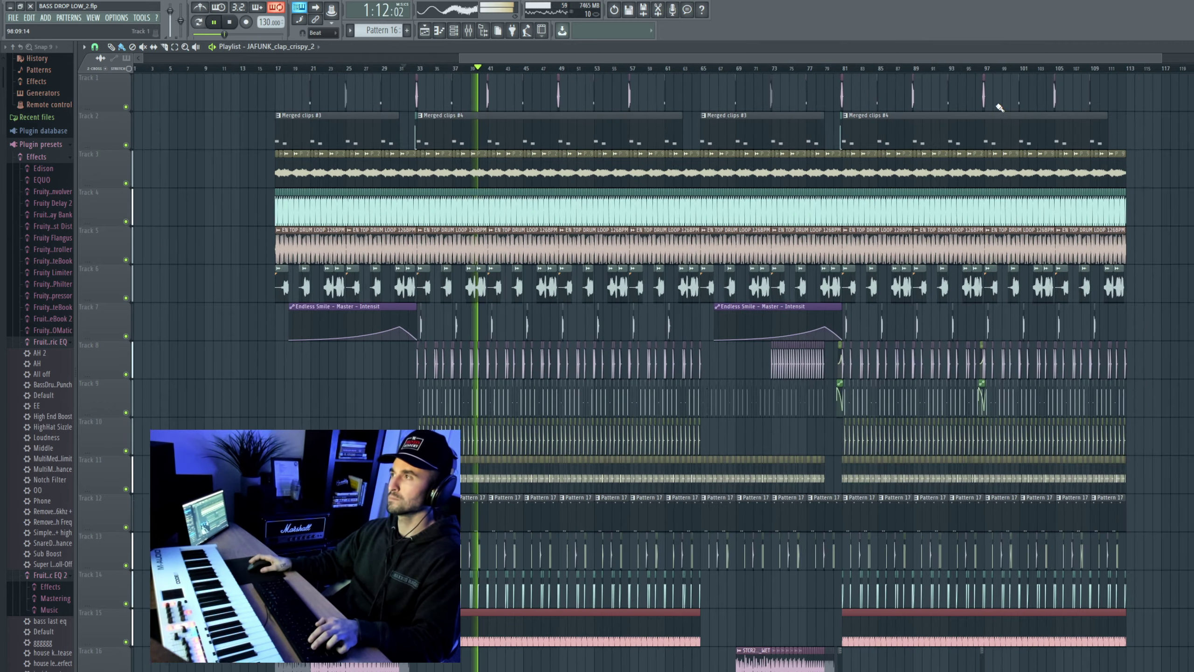
scroll(995, 107, "up", 3)
left_click(740, 69)
left_click(756, 116)
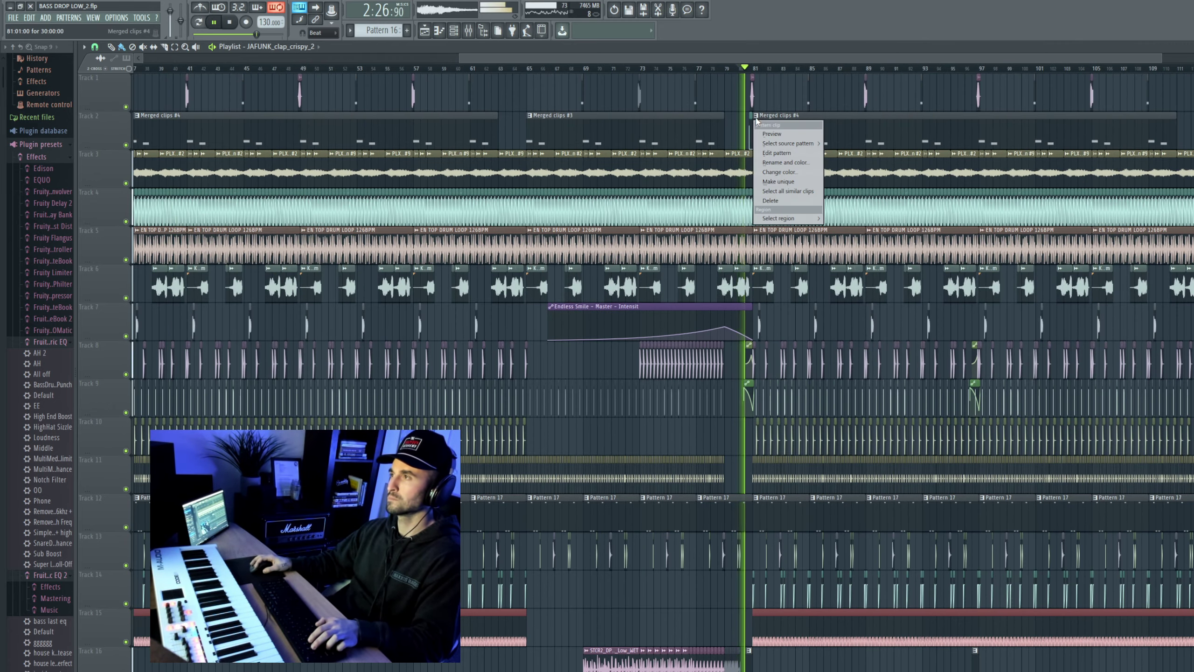
left_click(756, 116)
left_click(757, 116)
left_click(783, 182)
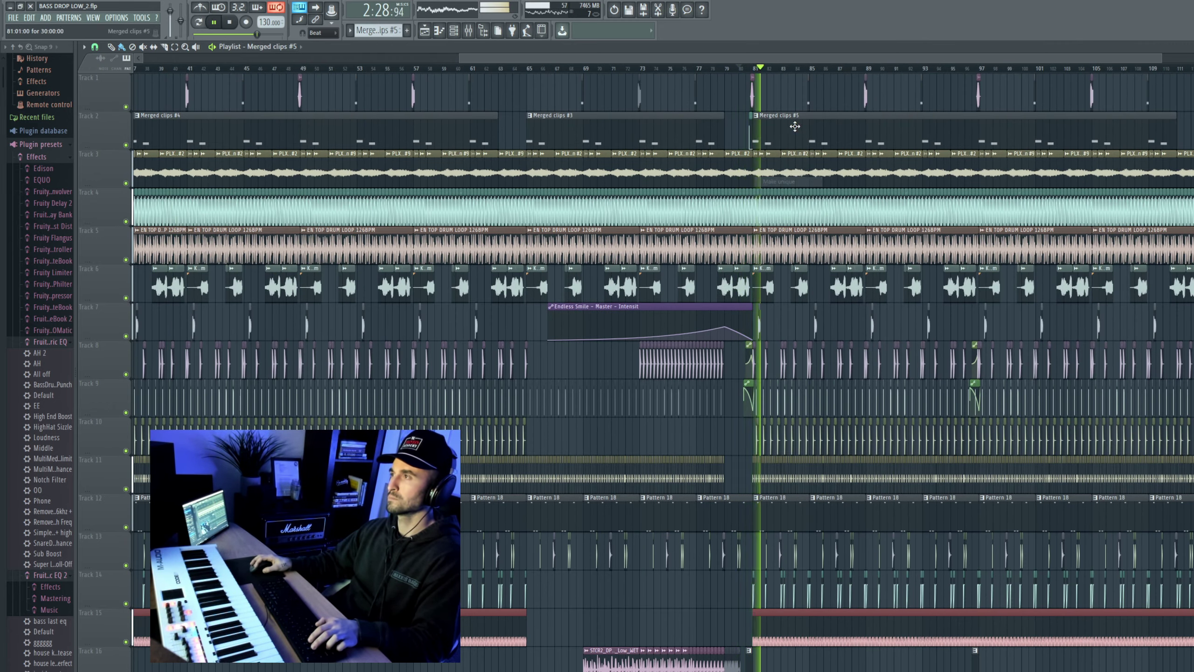
Step: In the second drop's Merged clips #5 pattern, add a short A#5 note followed by a D#5 note for Serum #2 late in bar 2
double_click(792, 123)
scroll(547, 260, "up", 6)
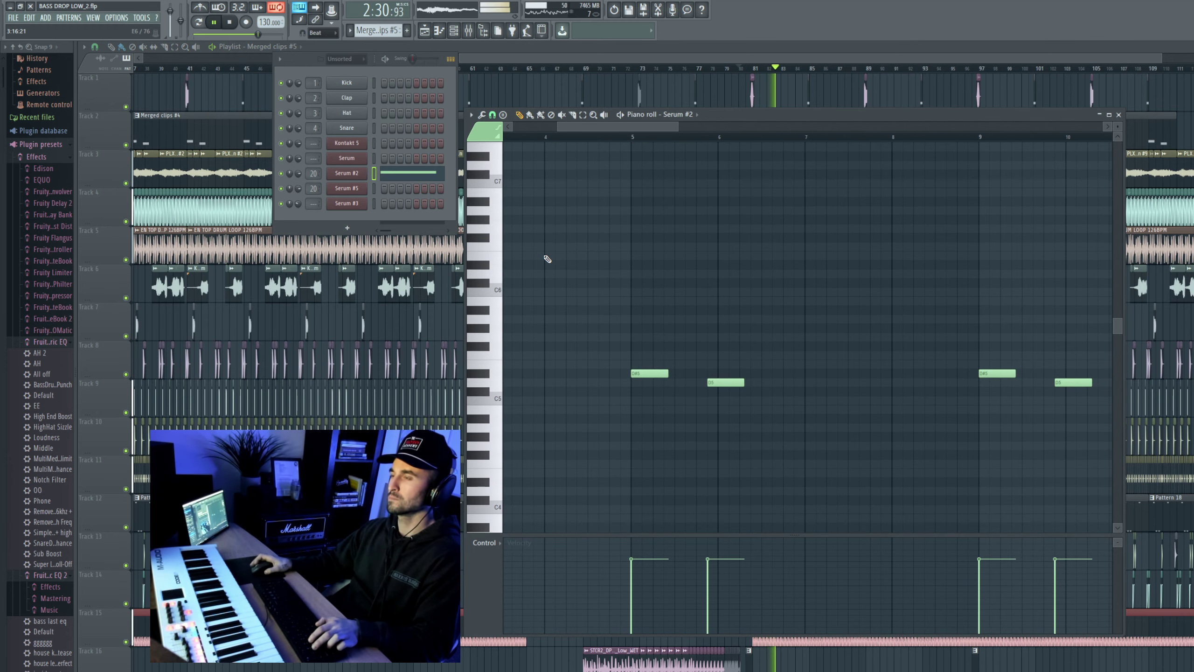
scroll(547, 260, "down", 3)
scroll(547, 259, "up", 4)
key("space")
scroll(557, 402, "down", 4)
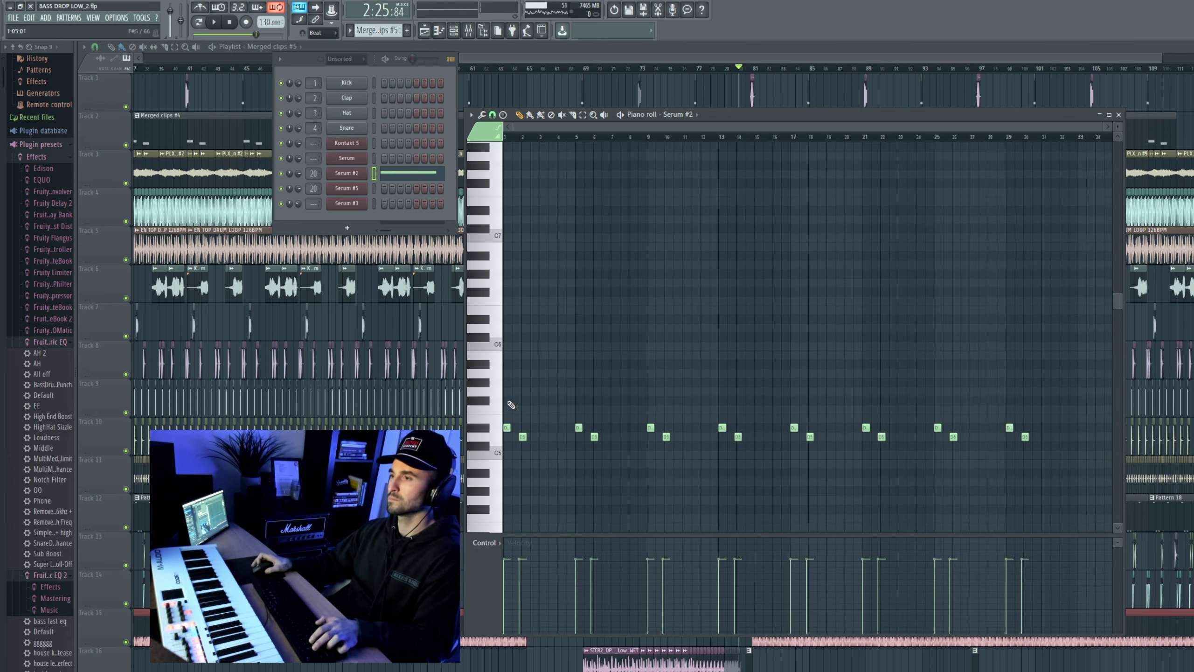
scroll(549, 424, "up", 4)
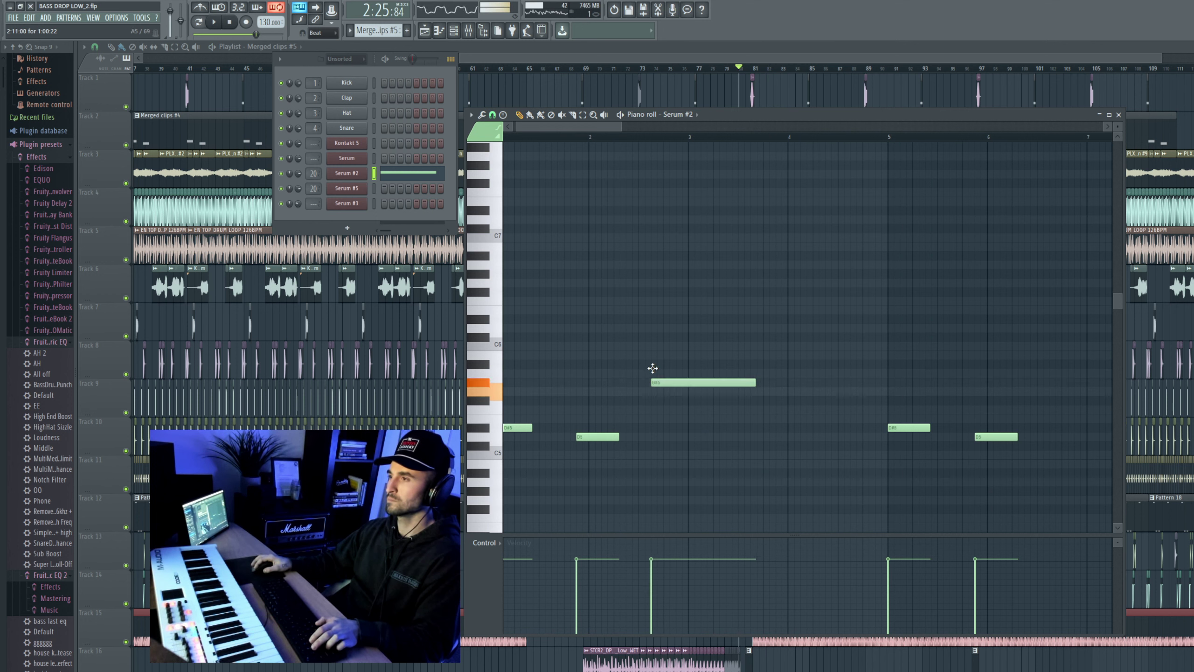
left_click_drag(655, 365, 651, 356)
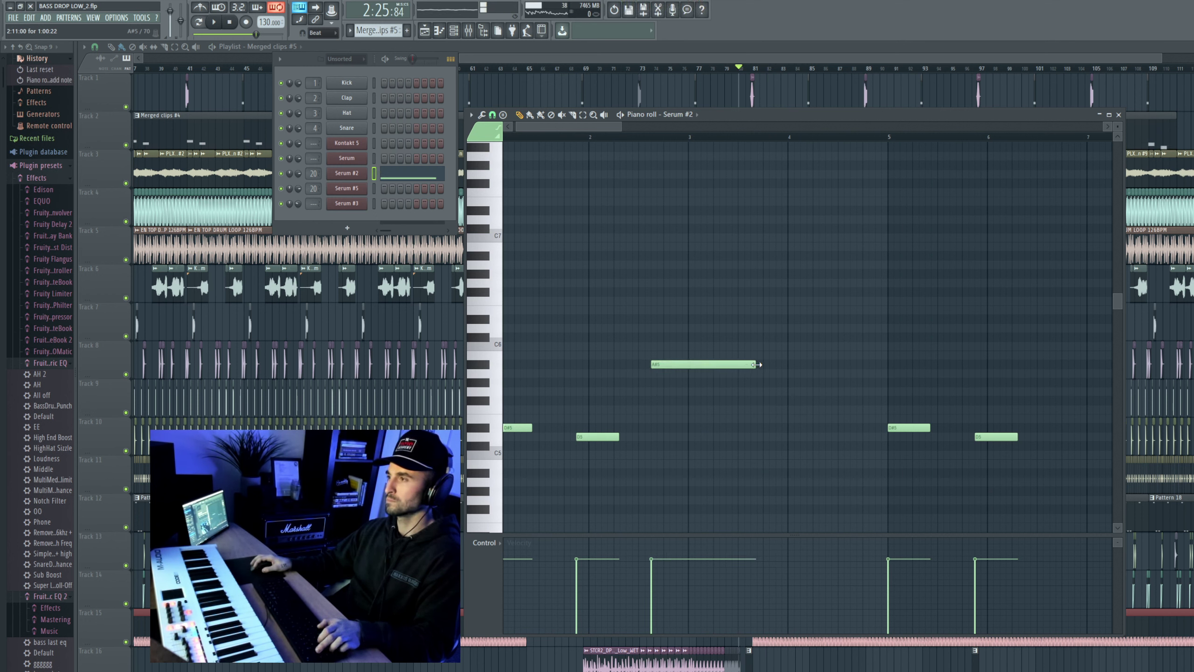
left_click_drag(757, 365, 663, 366)
left_click(663, 437)
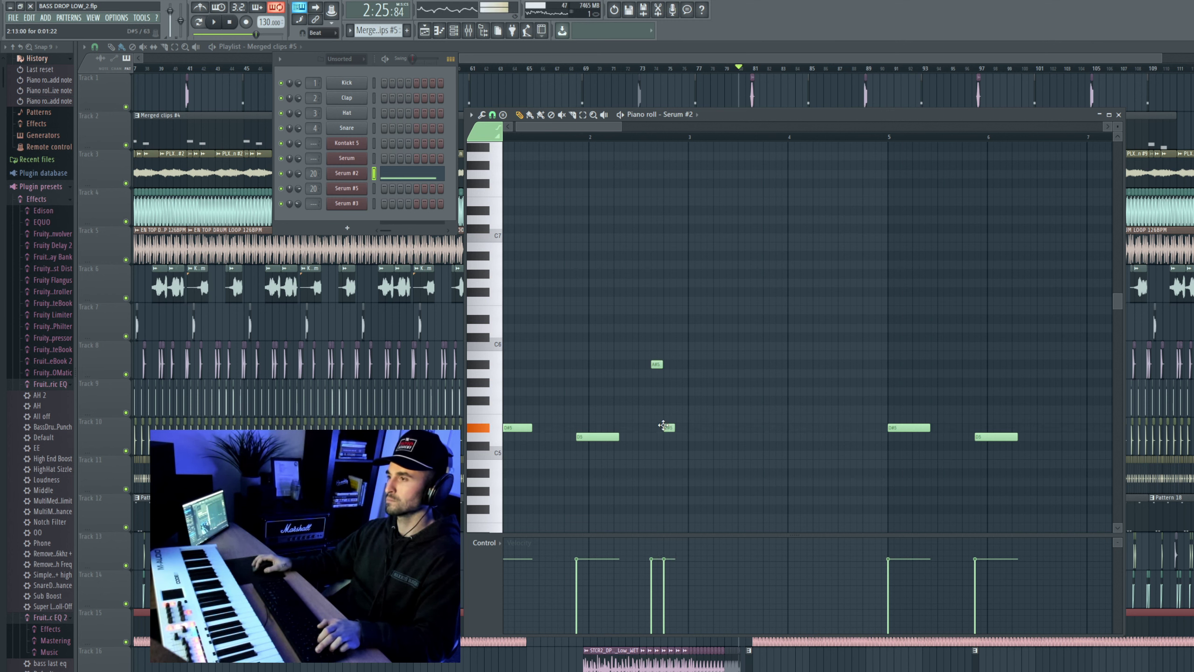
left_click_drag(672, 430, 691, 430)
Step: Try an extra E5 note late in bar 3 and an F5 note late in bar 4 of the Serum #2 part during playback
key("space")
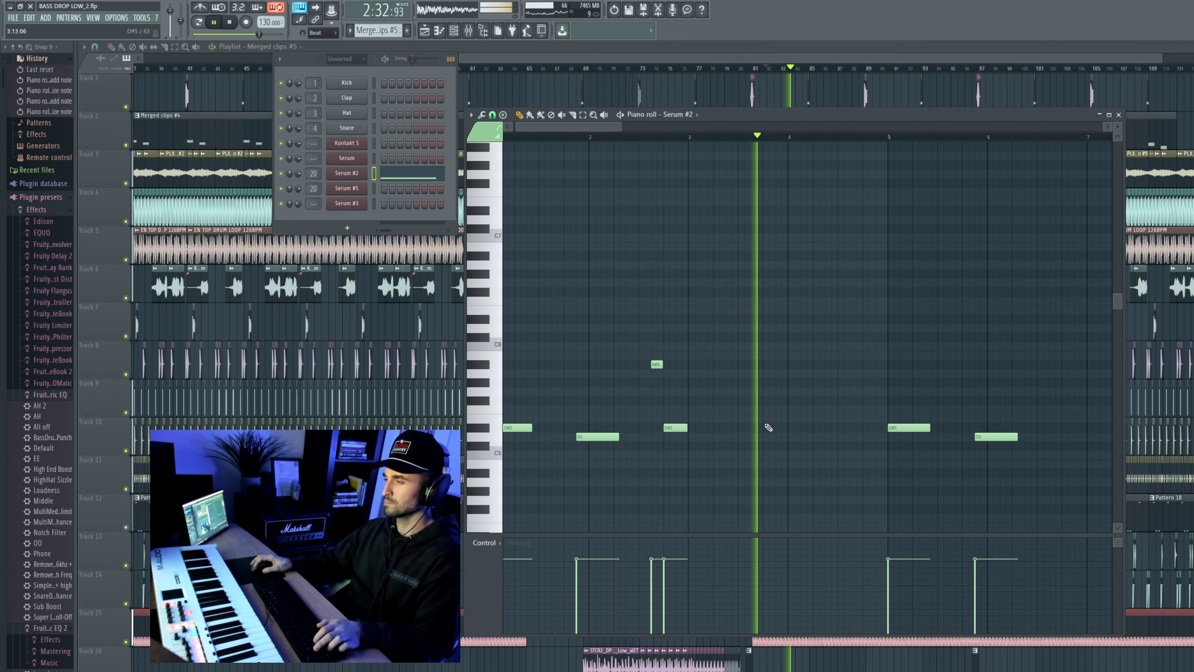
key("space")
left_click(781, 410)
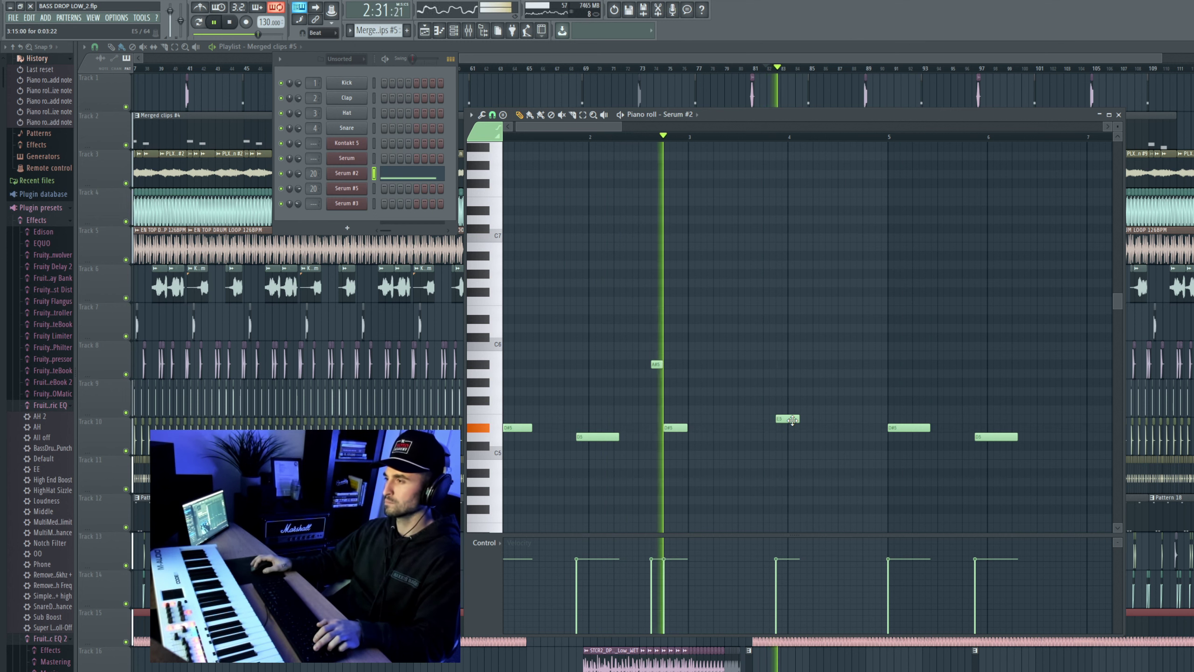
right_click(792, 420)
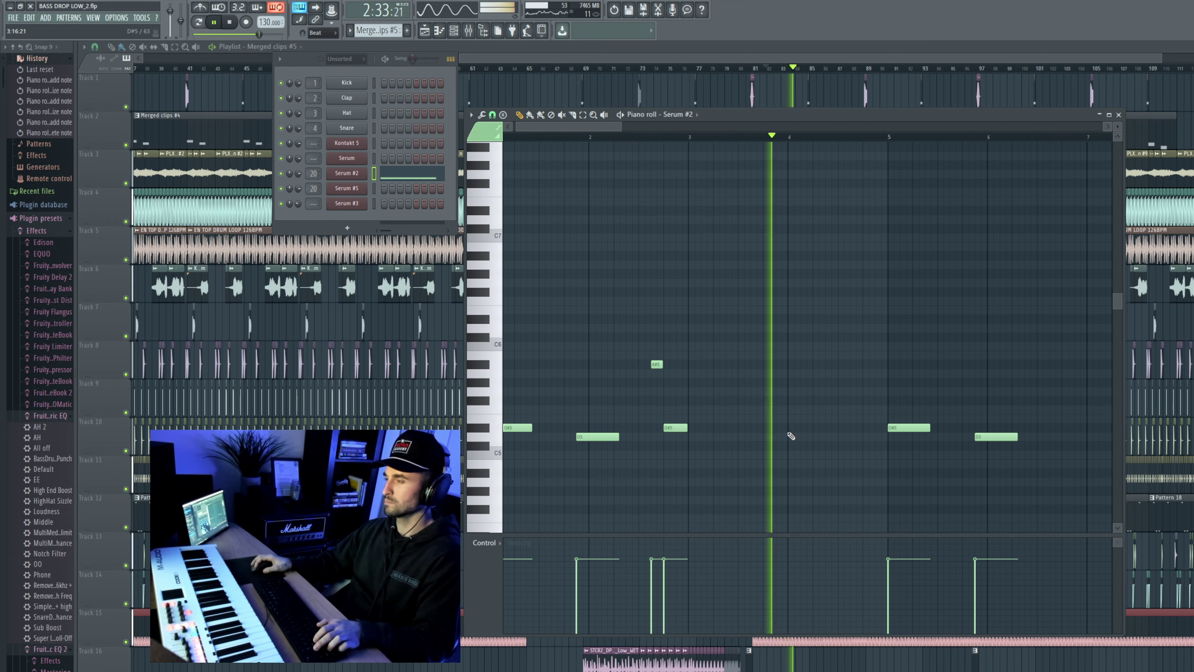
left_click_drag(528, 138, 504, 140)
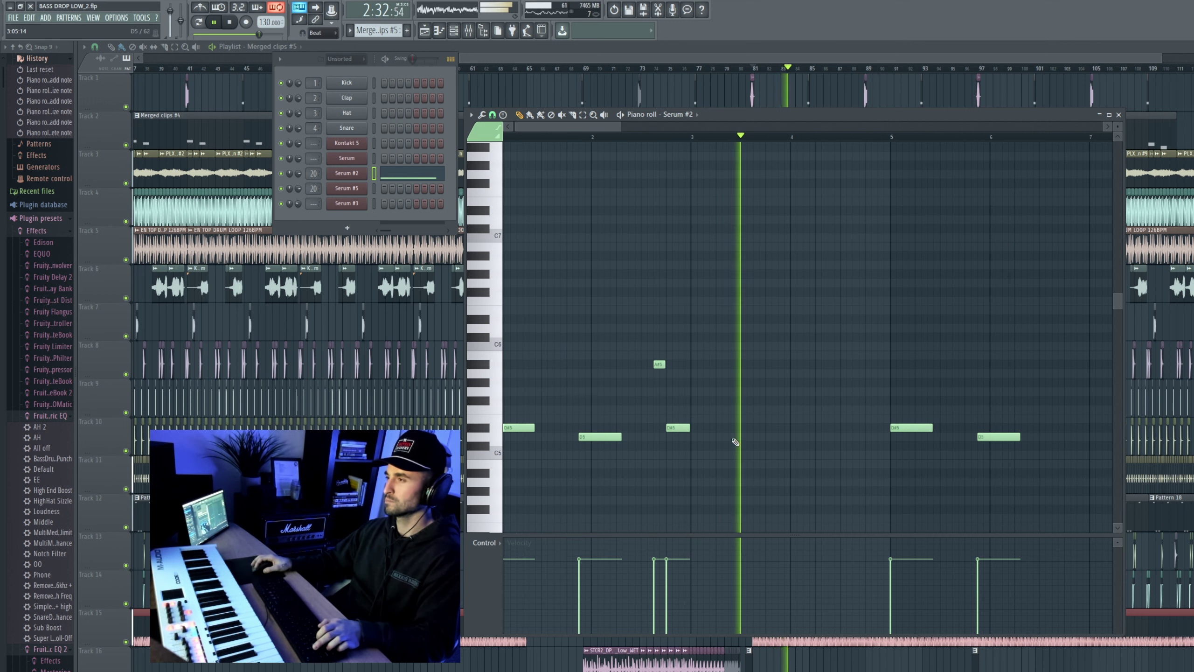
left_click(863, 410)
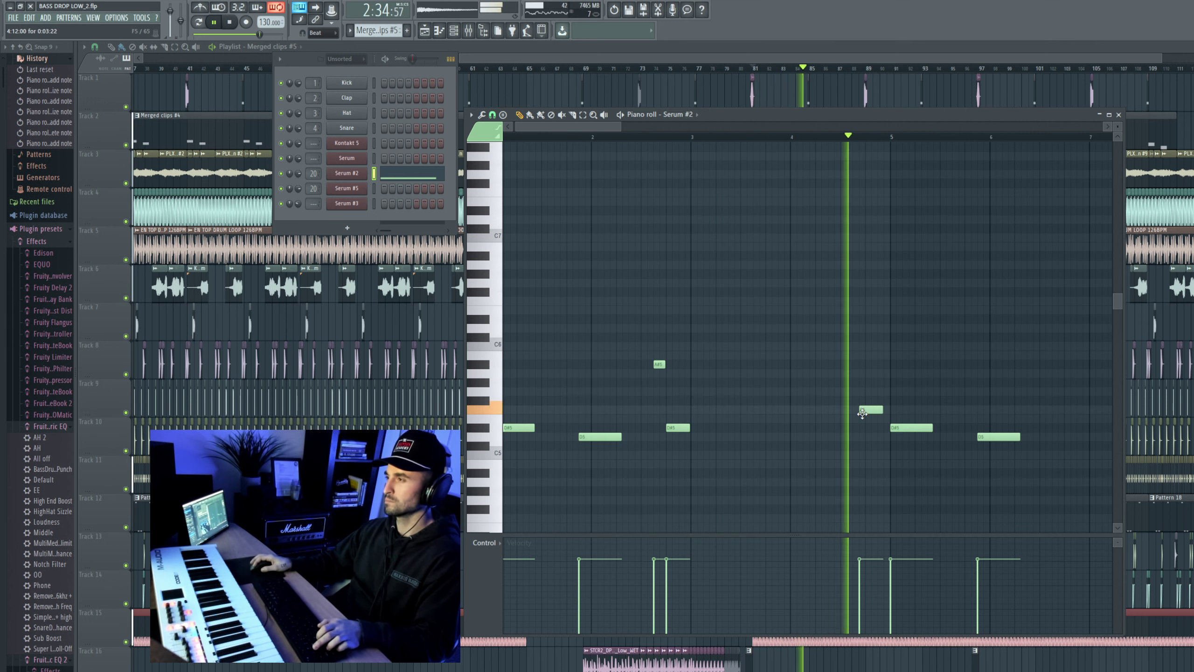
right_click(862, 412)
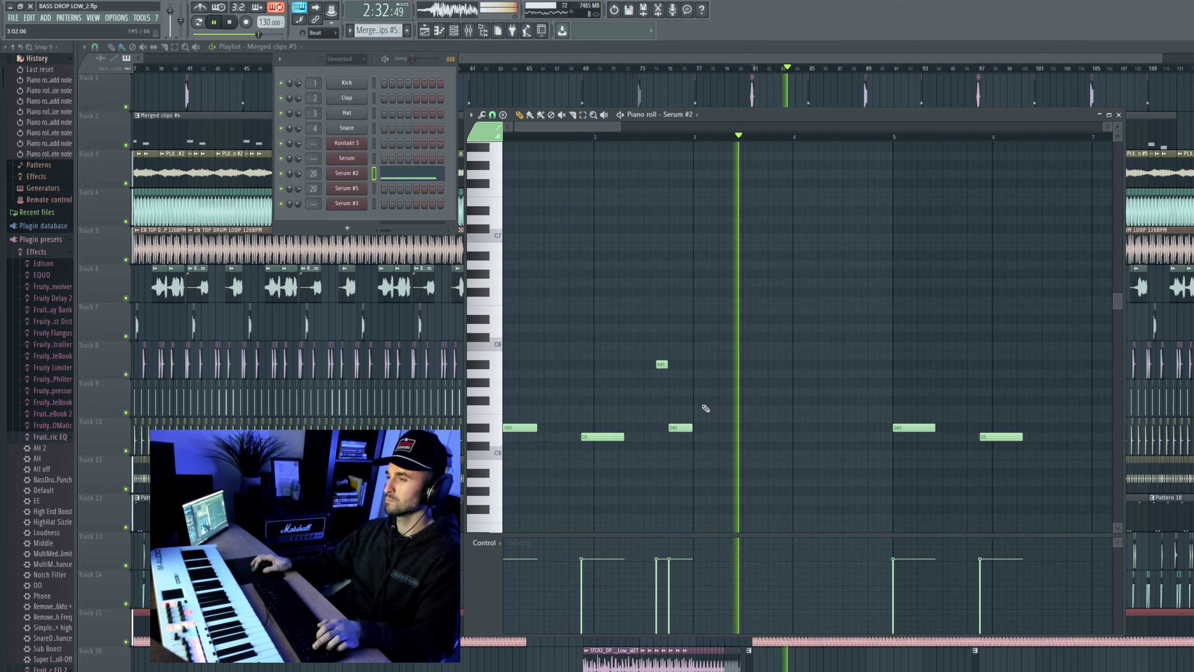
Step: Try moving the A#5 note one bar earlier to late bar 1, and undo the move
key("space")
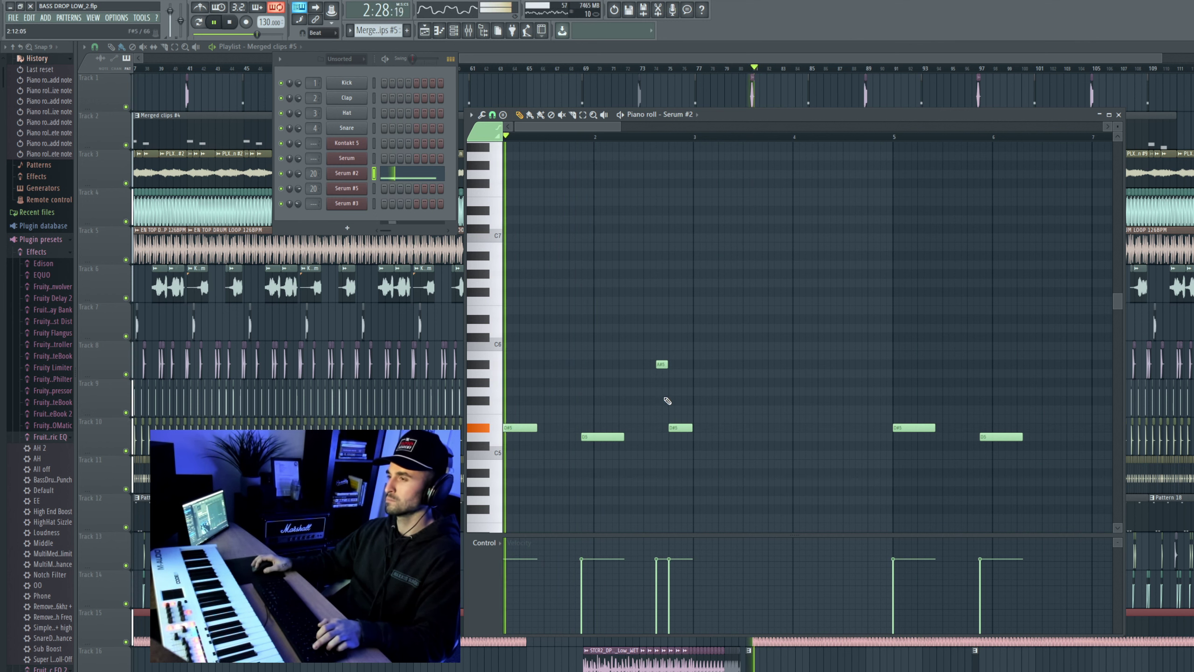
left_click_drag(660, 367, 572, 369)
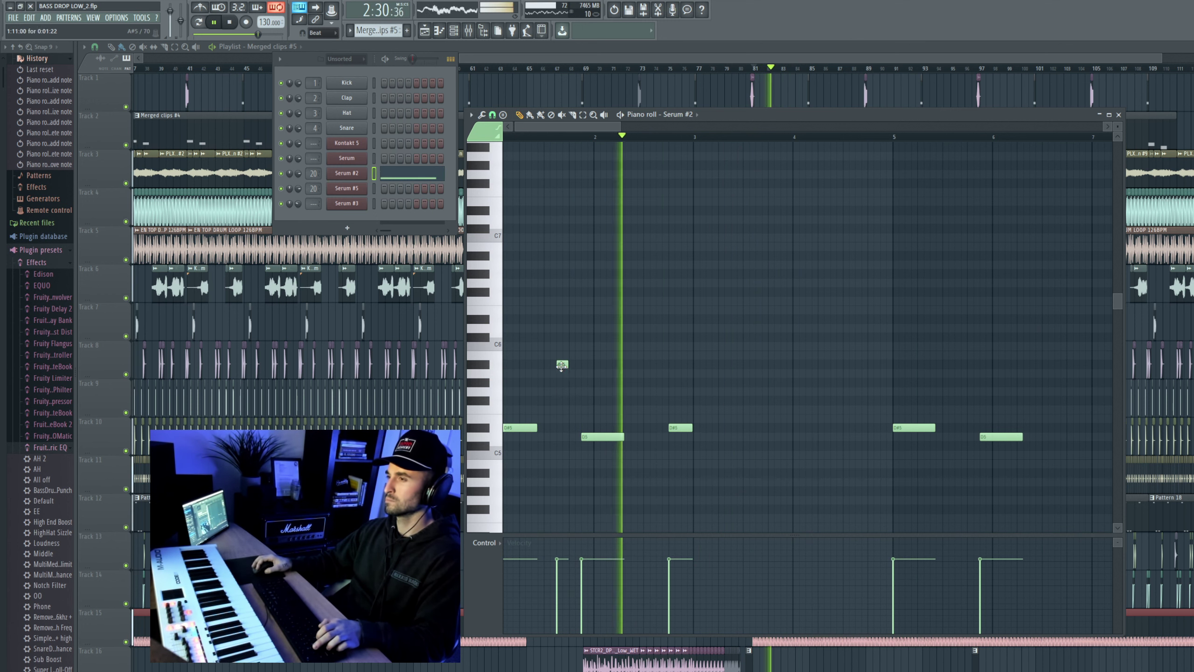
right_click(561, 366)
key("ctrl+alt+z")
key("ctrl+alt+z")
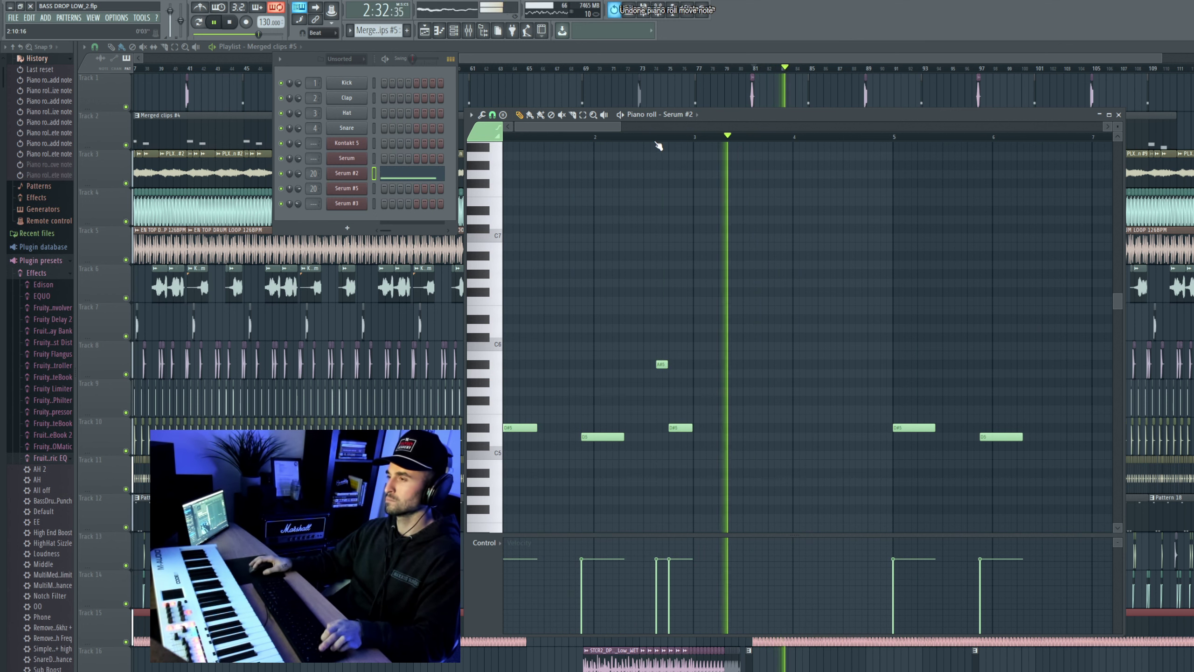
Step: Try the A#5 and D#5 note pair at several positions between late bar 2 and late bar 3 while replaying the drop
key("space")
key("space")
left_click(655, 141)
left_click(638, 140)
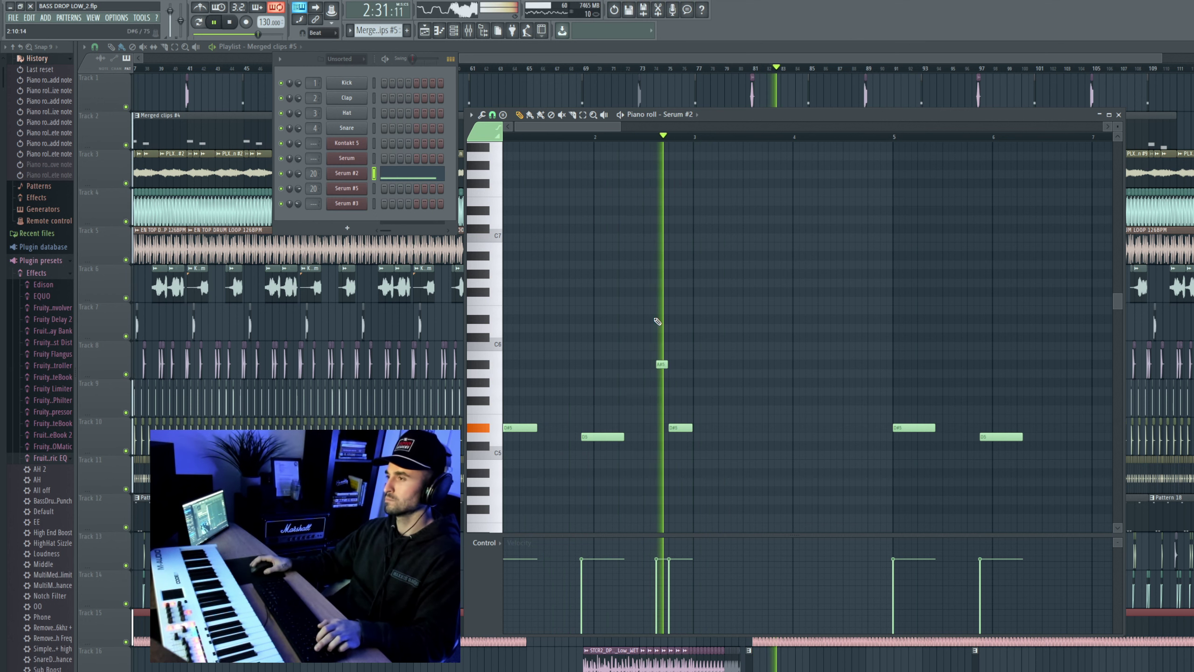
left_click_drag(701, 448, 781, 367)
key("space")
key("space")
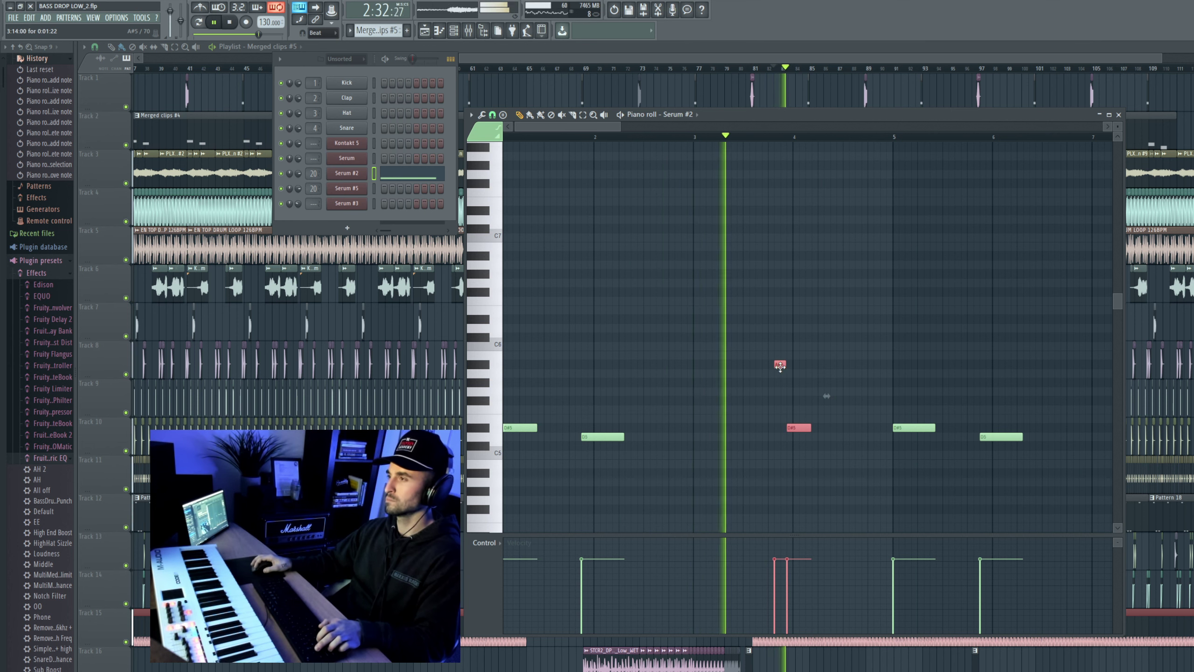
left_click_drag(779, 366, 681, 366)
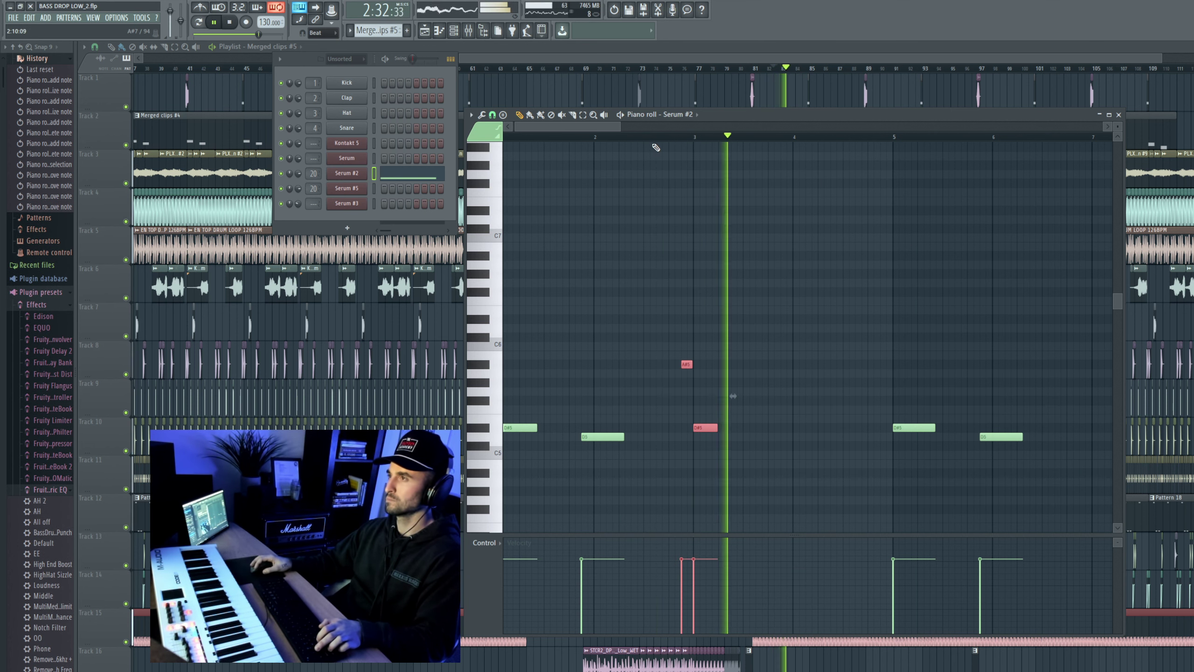
left_click_drag(687, 365, 674, 366)
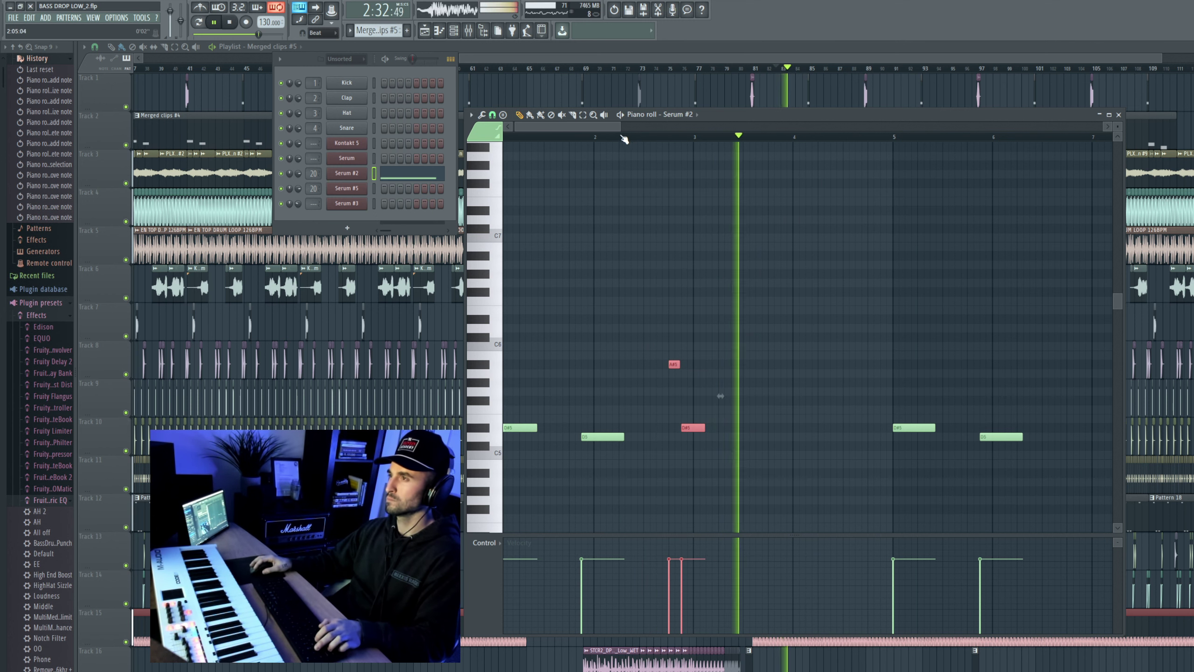
left_click_drag(675, 371, 662, 371)
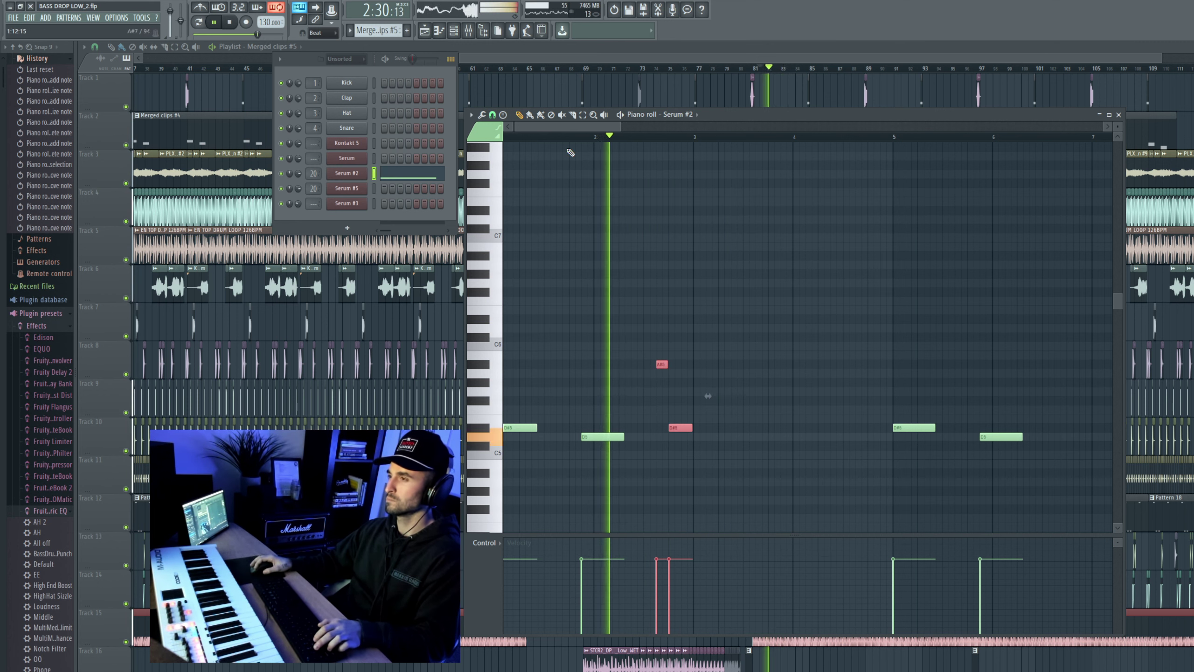
Step: Close the piano roll, play the arrangement from the end of the first drop into the second break, and stop playback
right_click(608, 91)
scroll(734, 91, "down", 3)
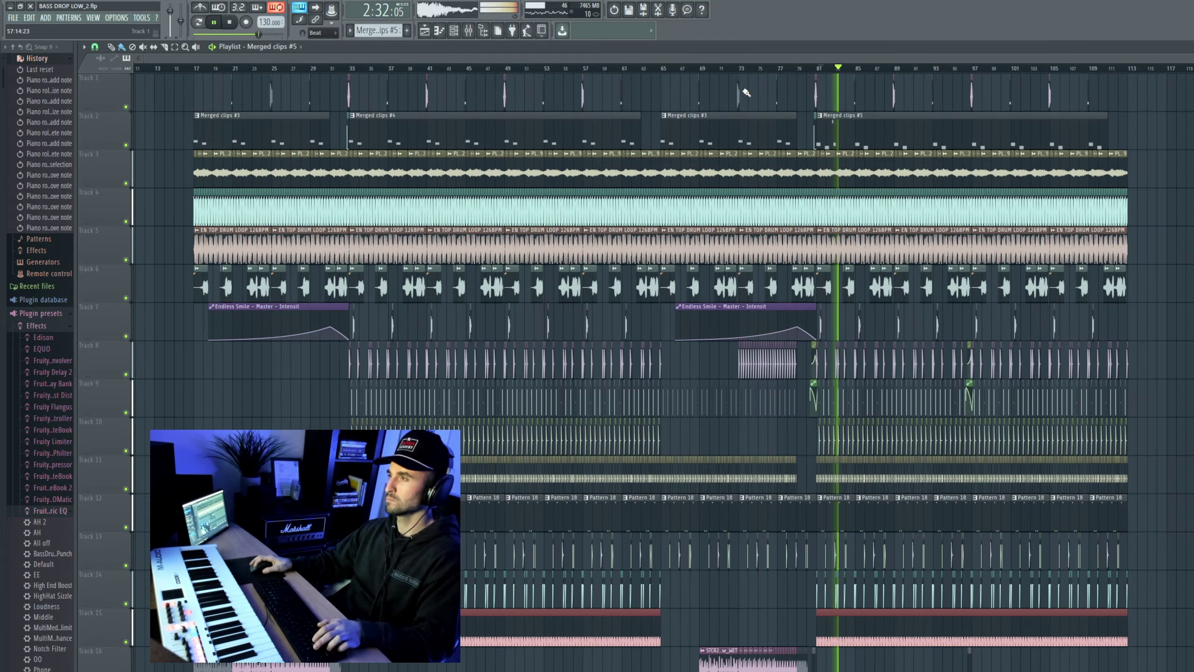
left_click(737, 68)
left_click(649, 71)
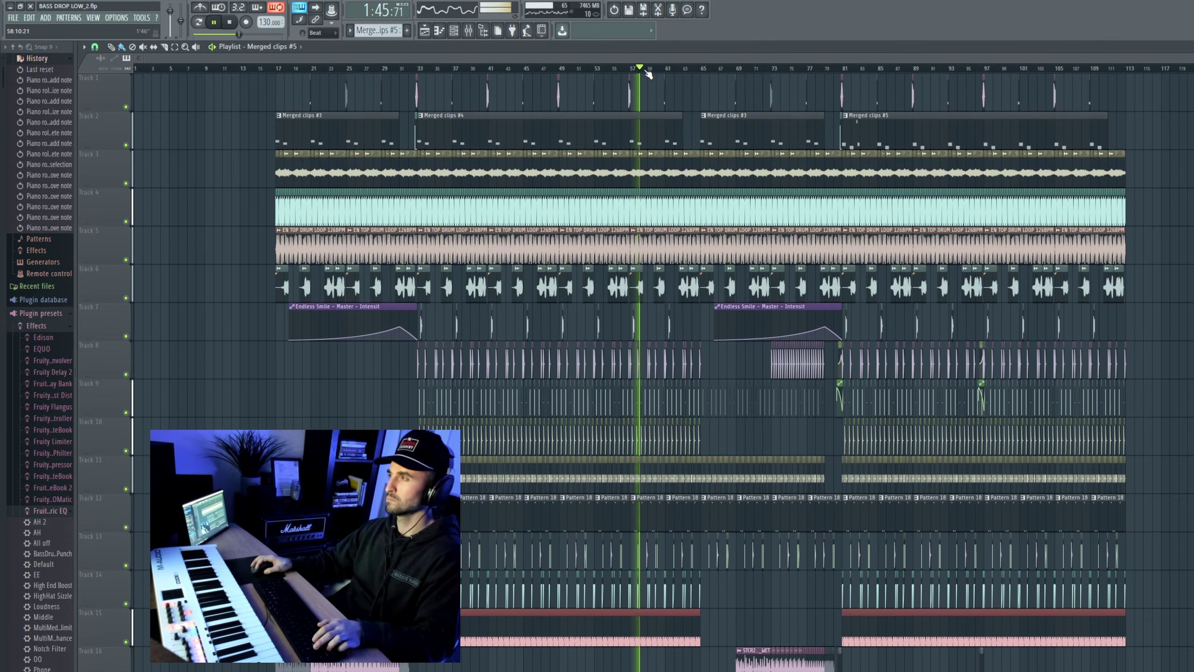
scroll(694, 115, "up", 3)
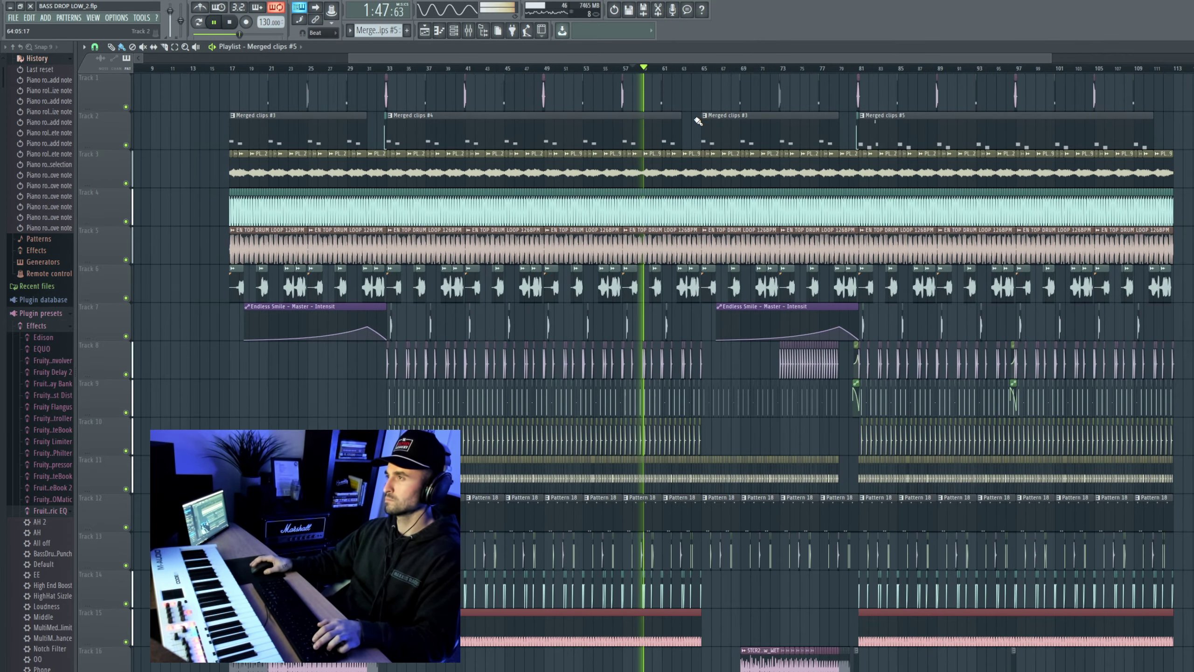
left_click(709, 69)
scroll(715, 87, "down", 2)
scroll(914, 135, "up", 2)
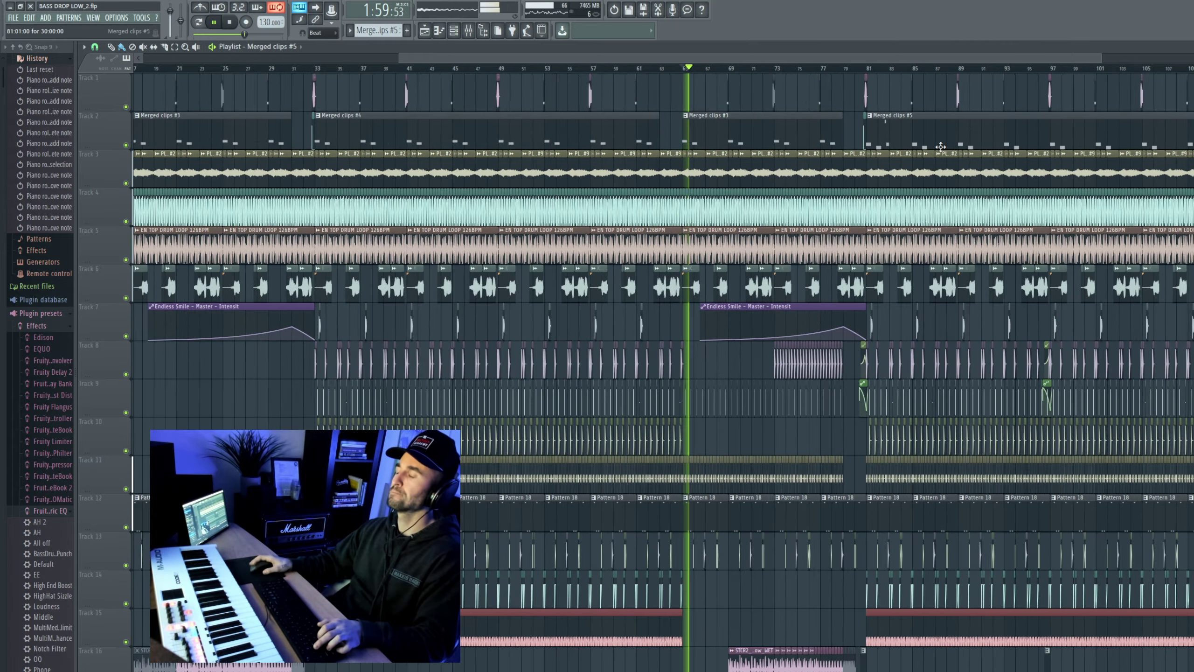
key("space")
scroll(940, 164, "up", 3)
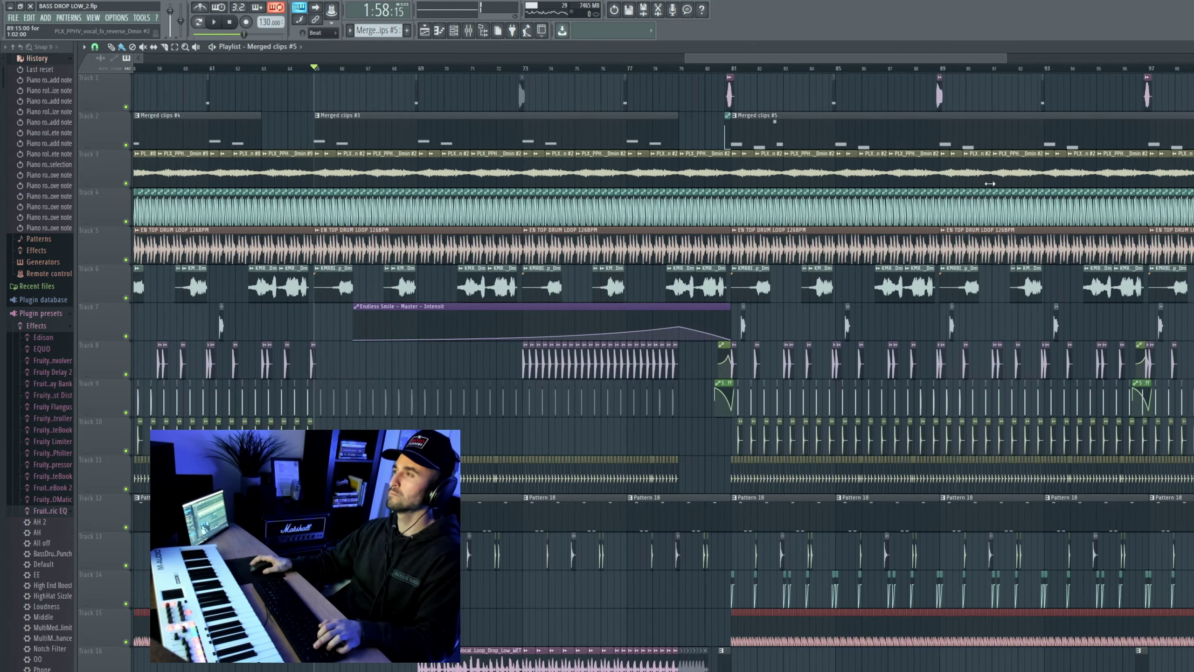
Step: Play the arrangement around the start of the second drop at bar 81
left_click(643, 72)
key("space")
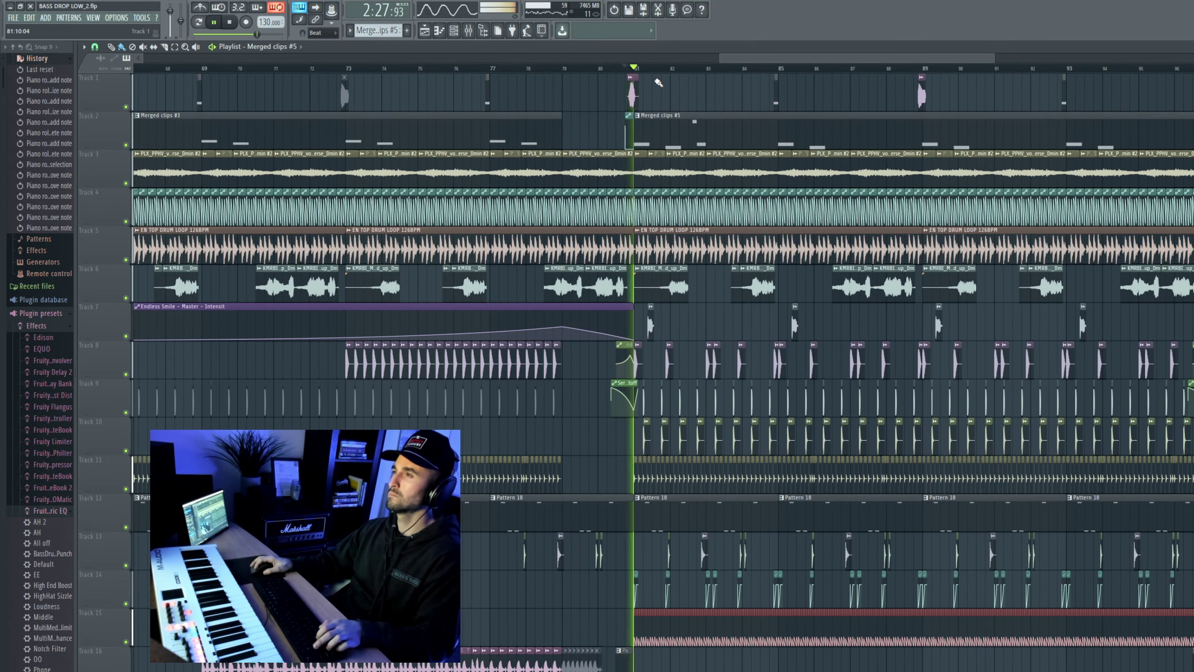
key("space")
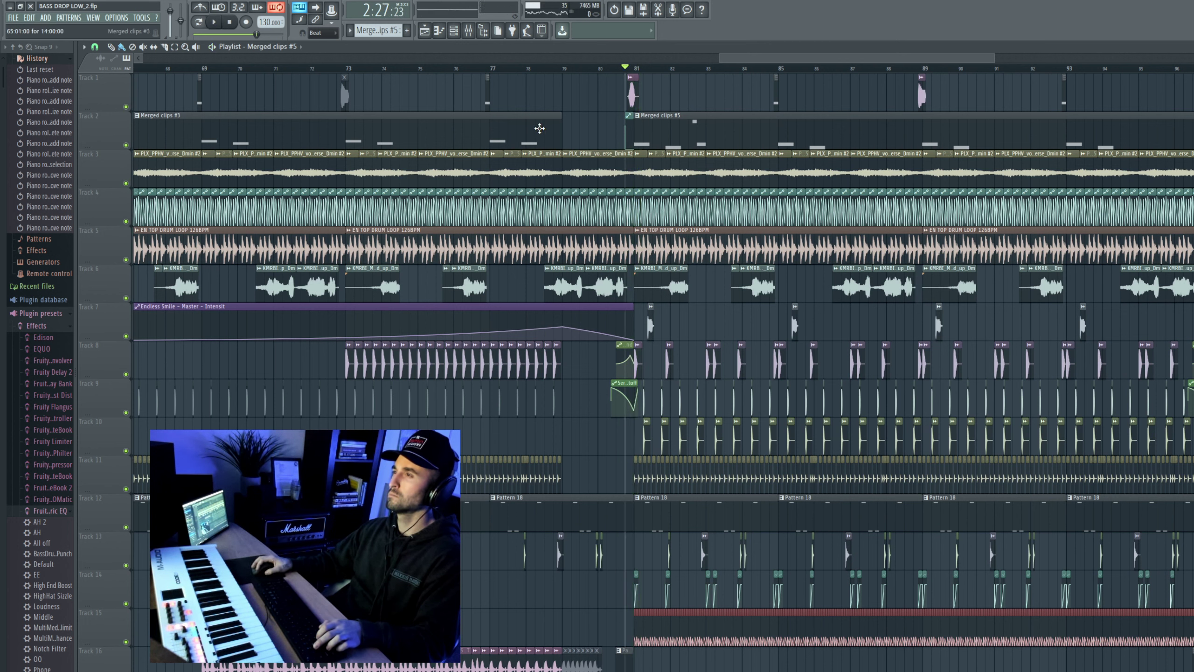
Step: Try Merged clips #3 in place of Merged clips #5 at bar 81, undo the swap, and replay the original clip
left_click(540, 128)
right_click(649, 134)
left_click(641, 131)
key("space")
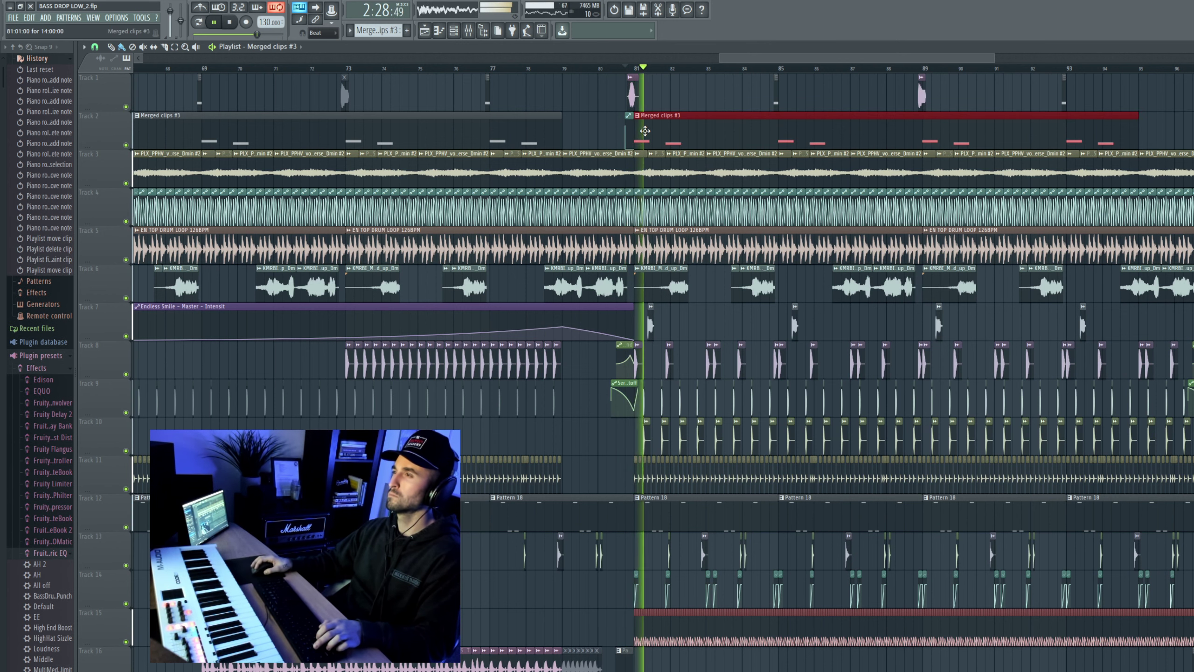
key("space")
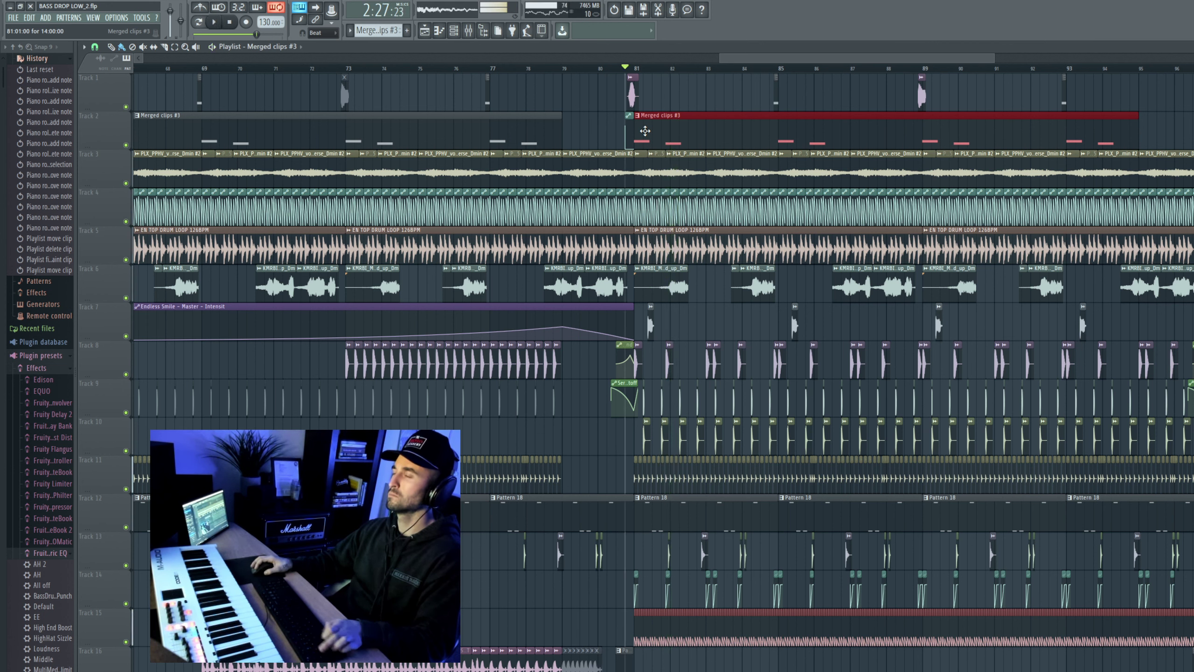
key("ctrl+z")
key("ctrl+z")
key("space")
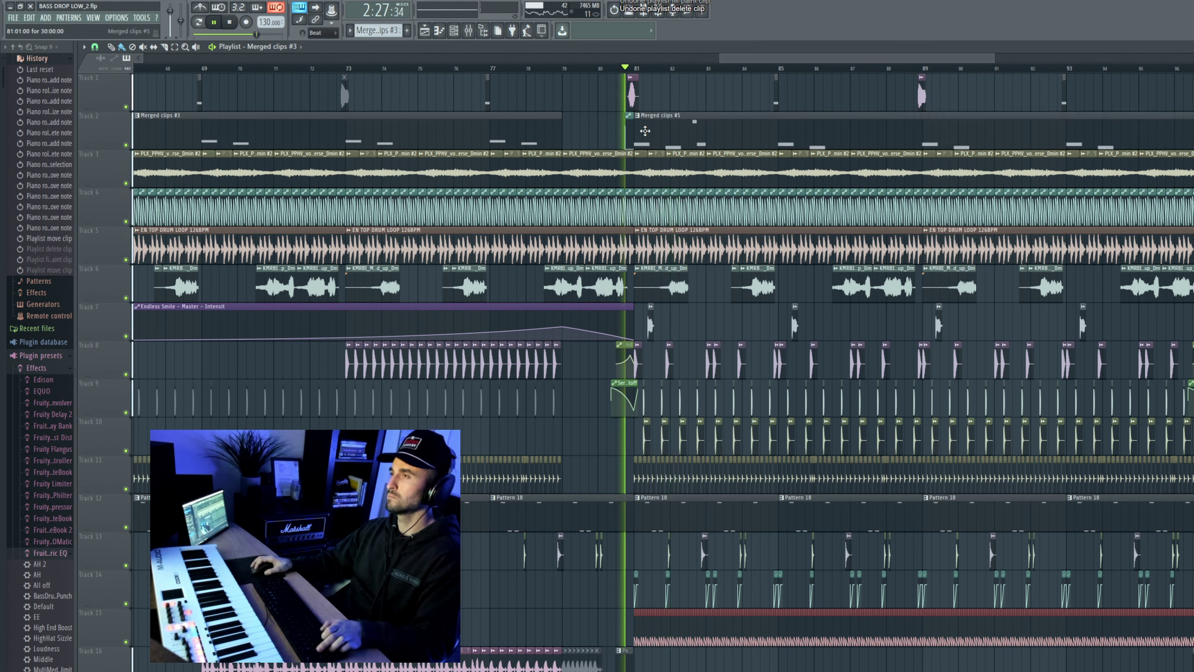
left_click_drag(645, 130, 651, 122)
key("space")
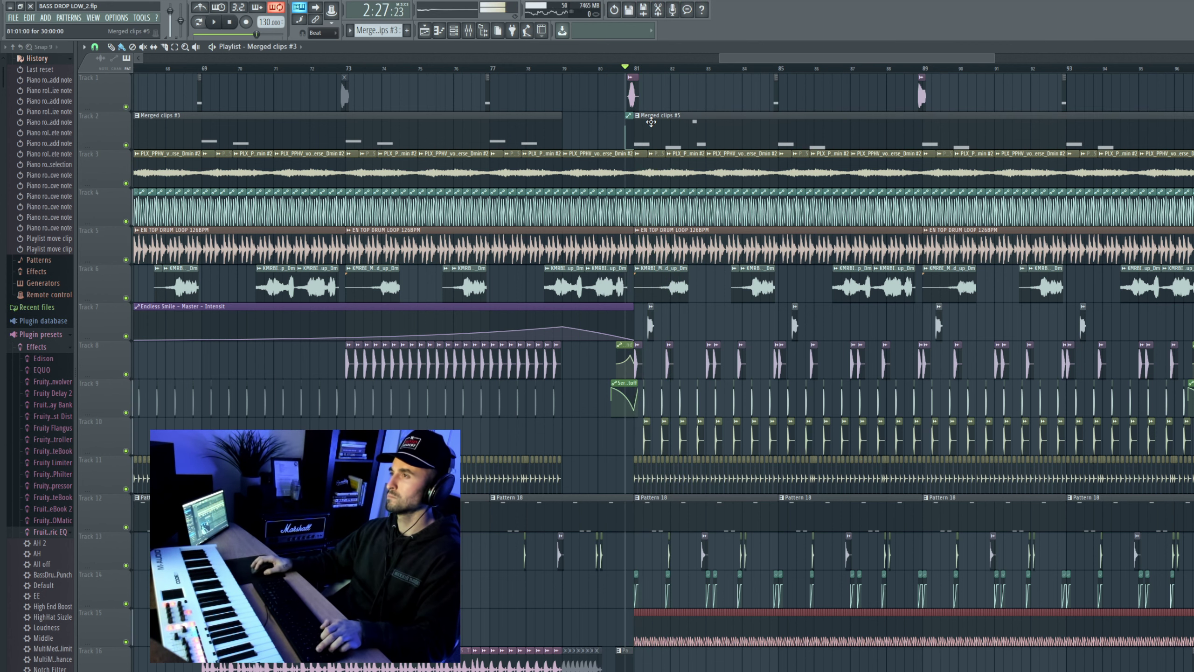
Step: Insert a playlist track at track 2, keep Merged clips #5 on it, and place Merged clips #3 on track 3 at bar 81
left_click(551, 125)
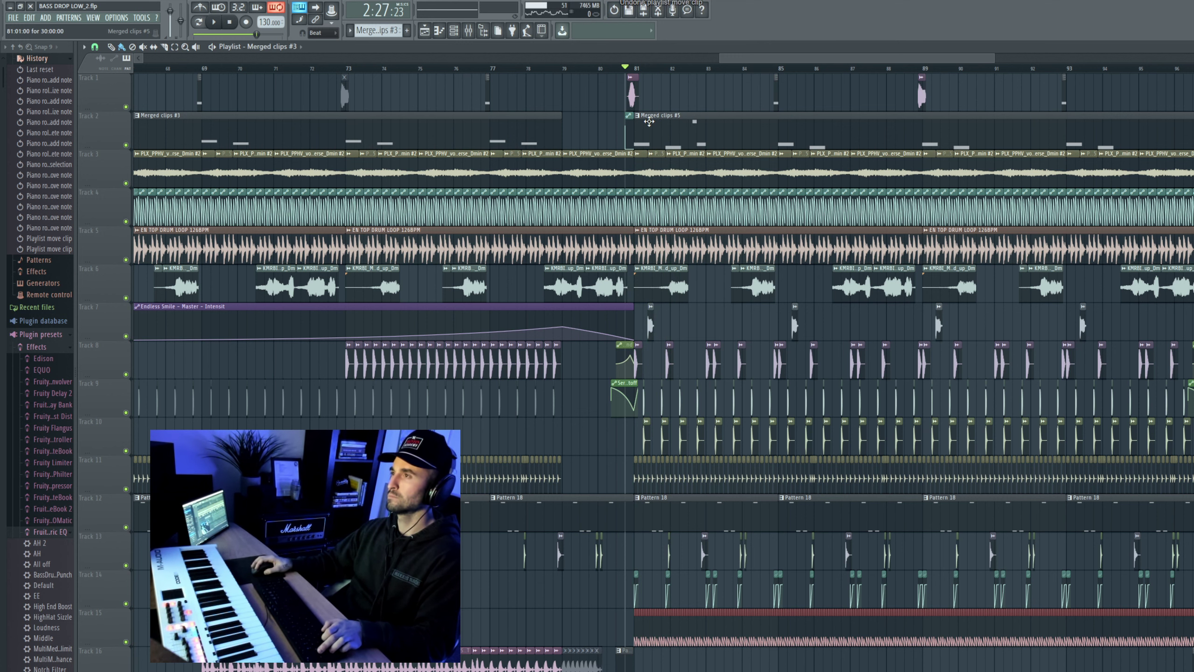
right_click(101, 131)
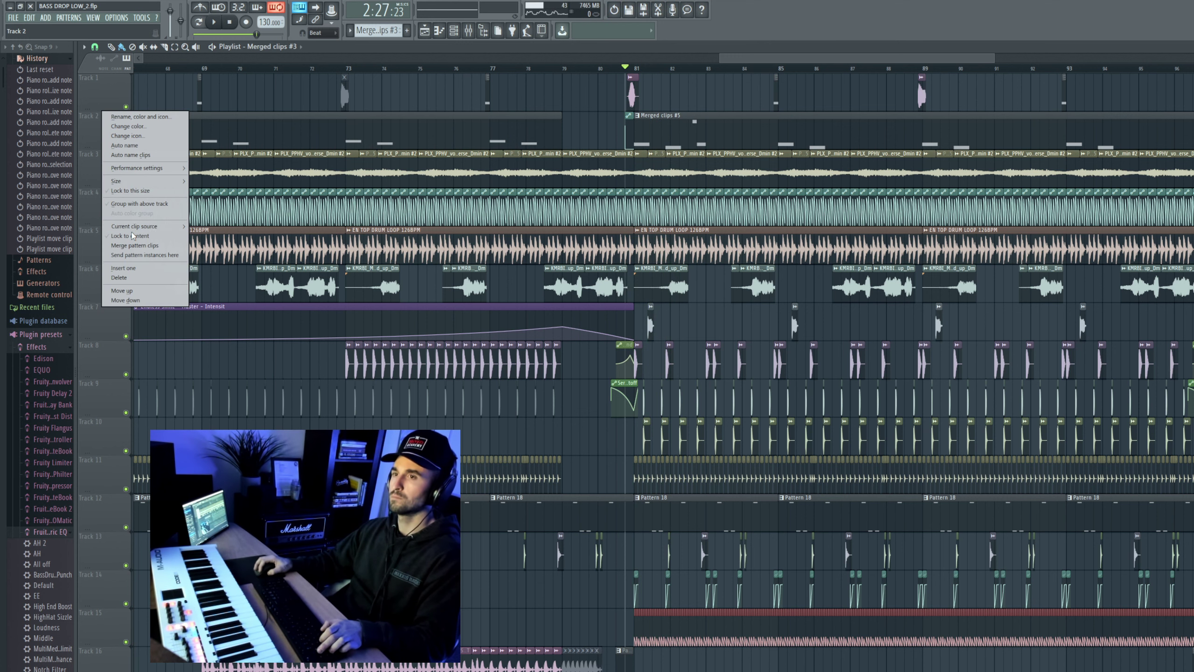
left_click(144, 268)
left_click_drag(696, 165, 691, 130)
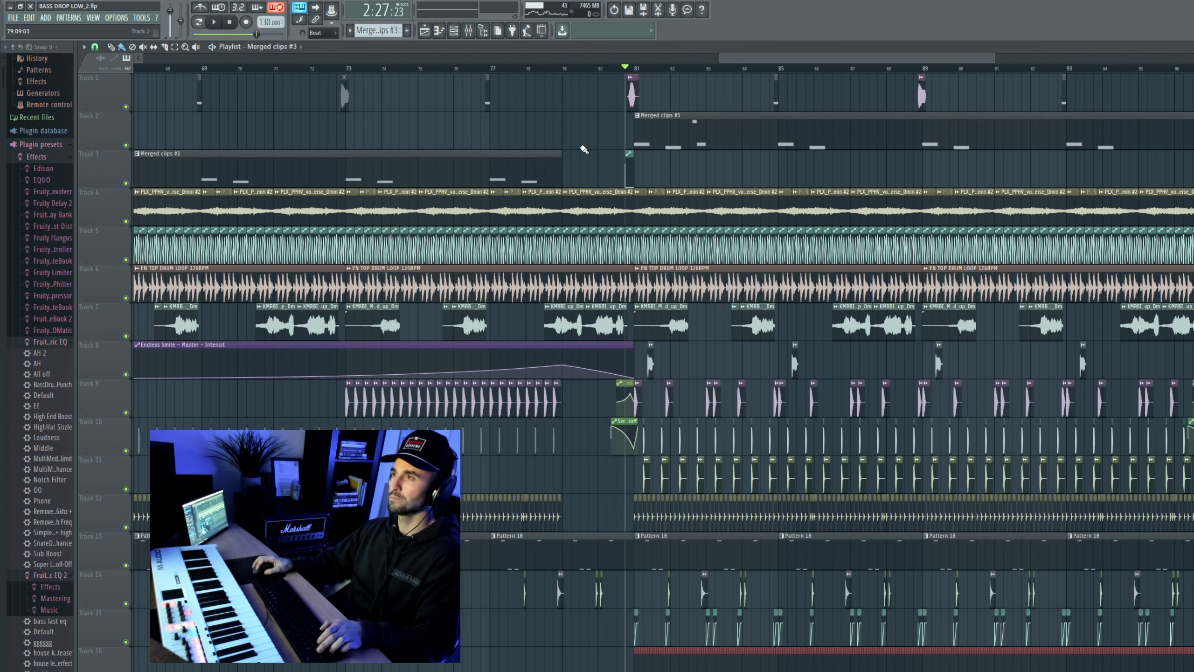
left_click(639, 168)
left_click(651, 130)
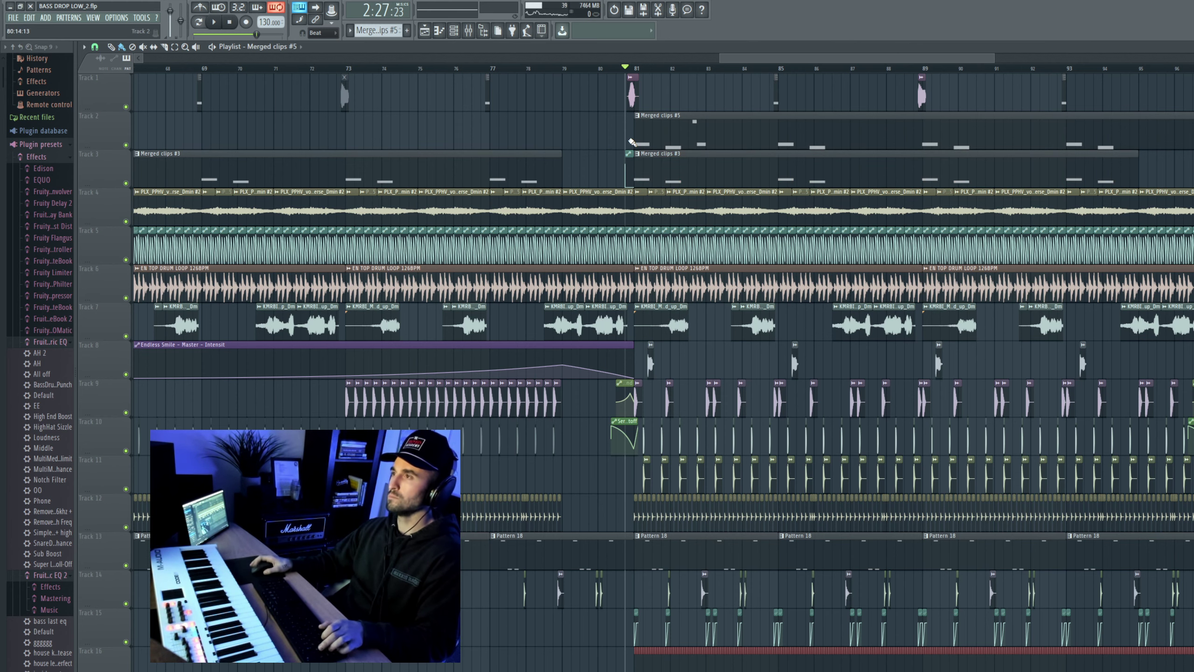
Step: Insert another playlist track at track 3 and place the Merged clips #4 pattern on it at bar 81
scroll(632, 141, "down", 5)
left_click(487, 165)
scroll(944, 126, "up", 3)
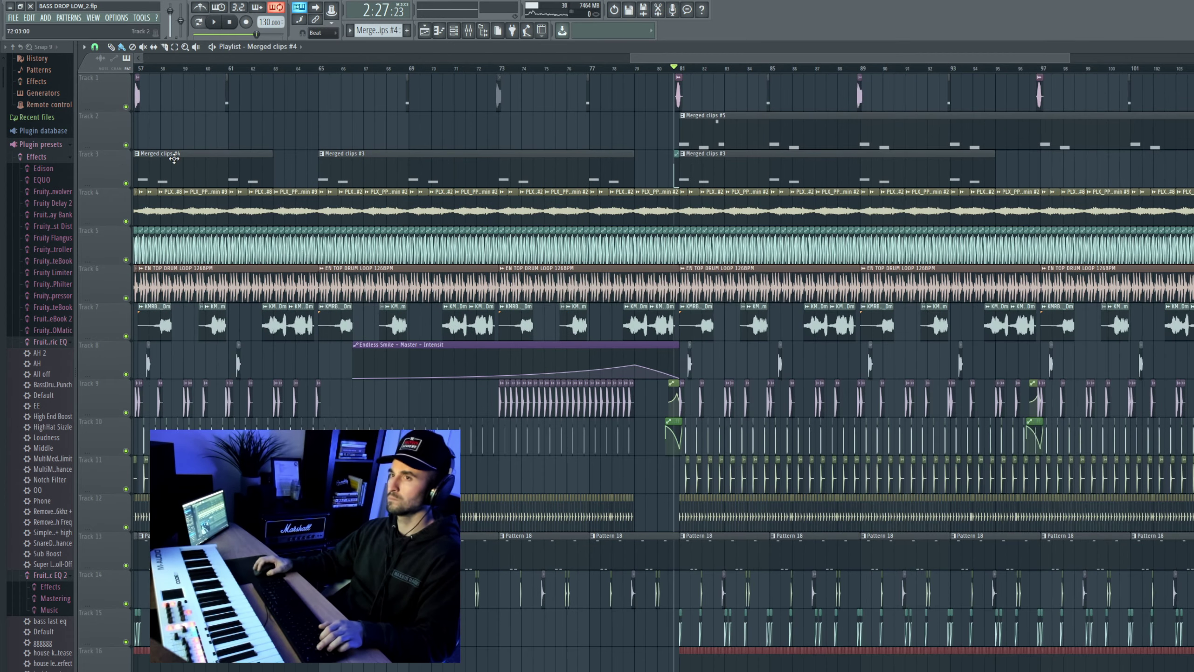
right_click(104, 151)
left_click(125, 306)
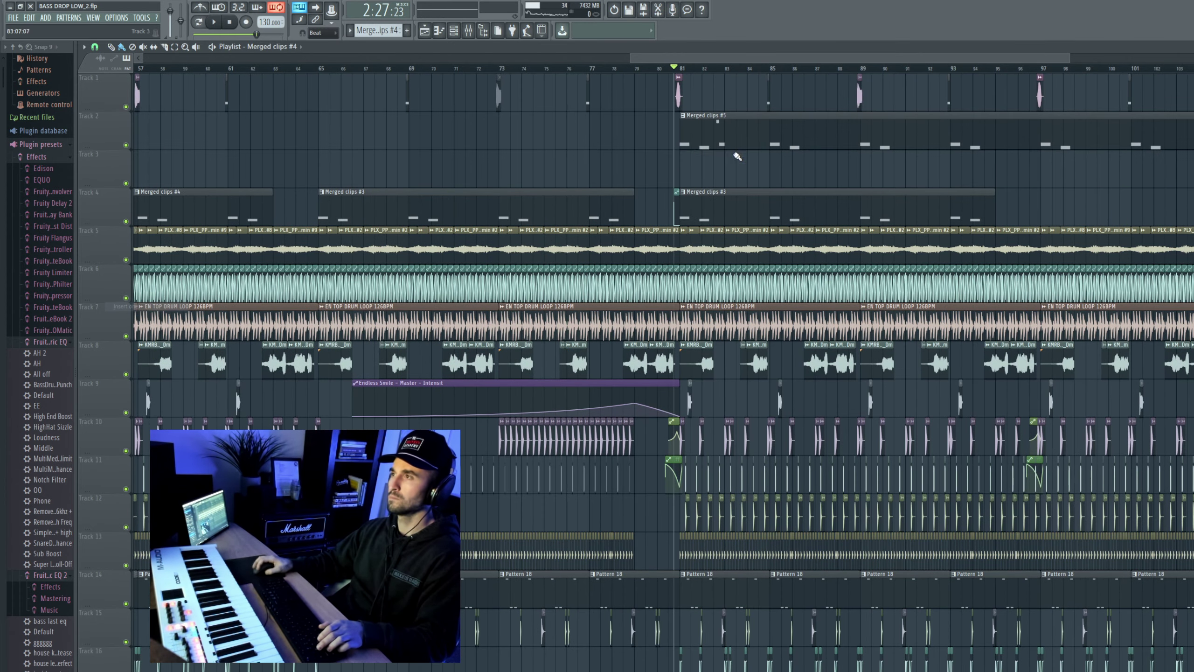
left_click(690, 174)
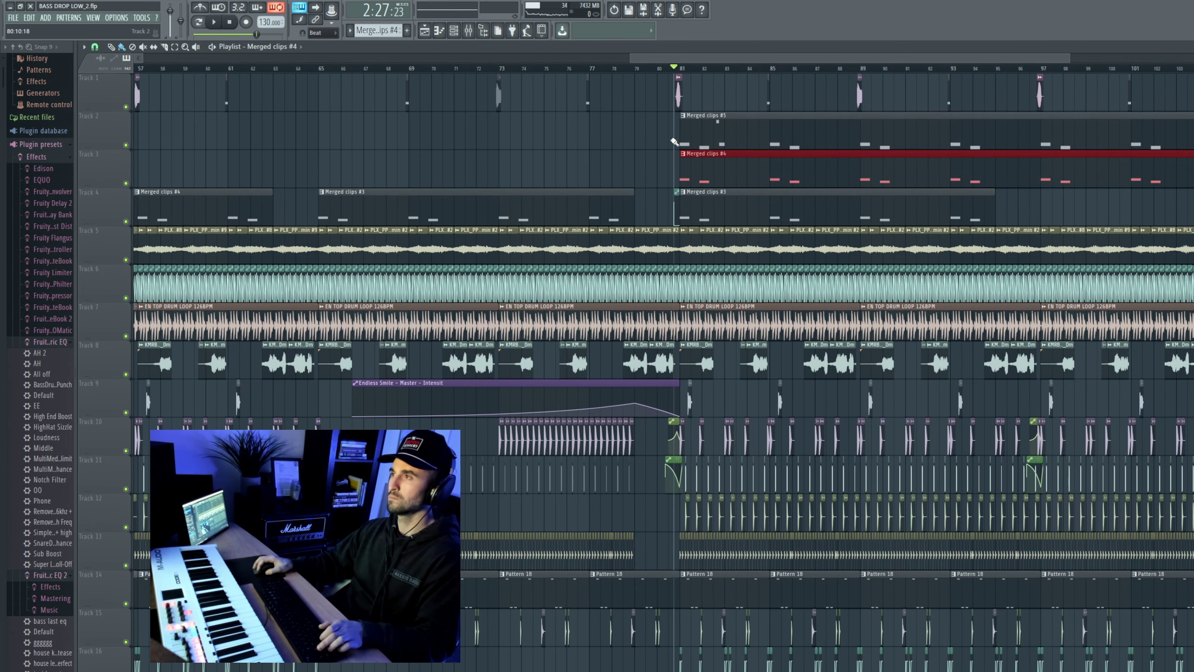
Step: Solo playlist track 3 and play its Merged clips #4 part
right_click(126, 184)
key("space")
key("space")
Step: Roll off the highs in Serum #2's EQ effect with the upper band at about 254 Hz while playing from bar 81
key("F6")
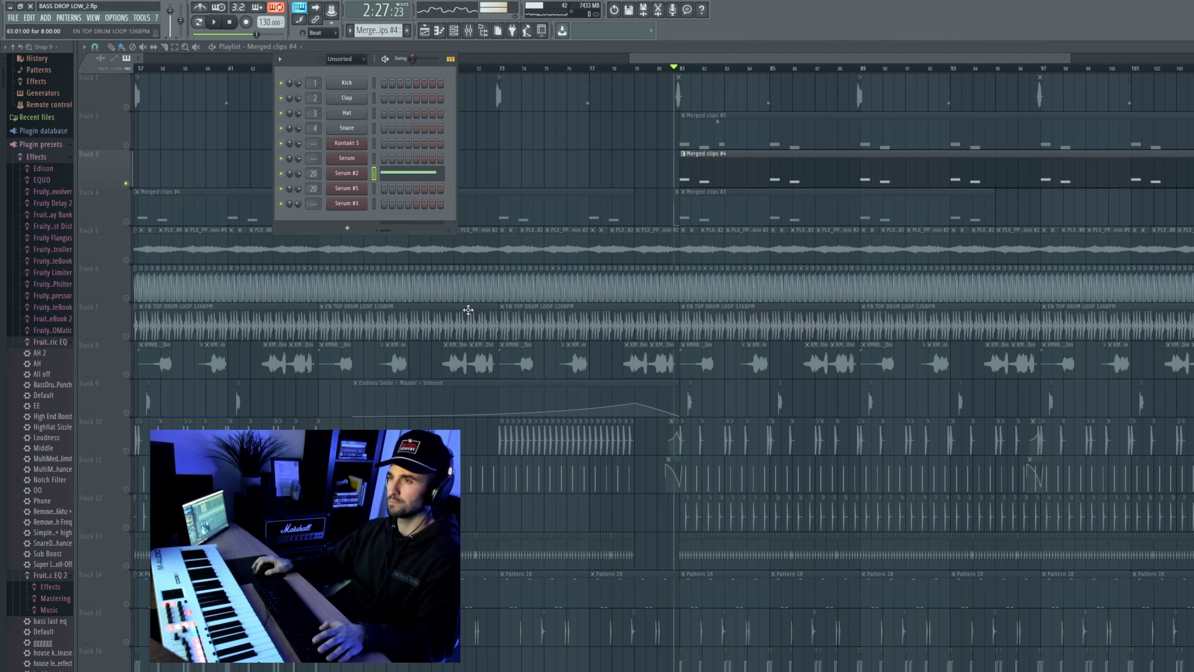
left_click(342, 173)
left_click(252, 182)
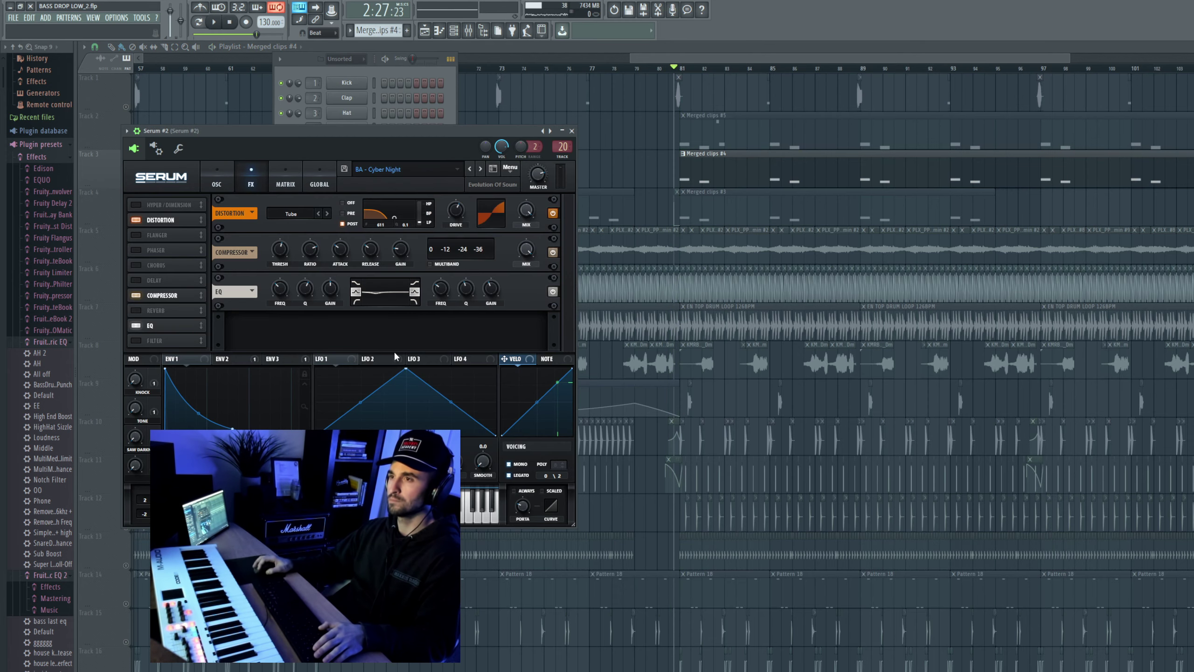
left_click_drag(447, 294, 465, 278)
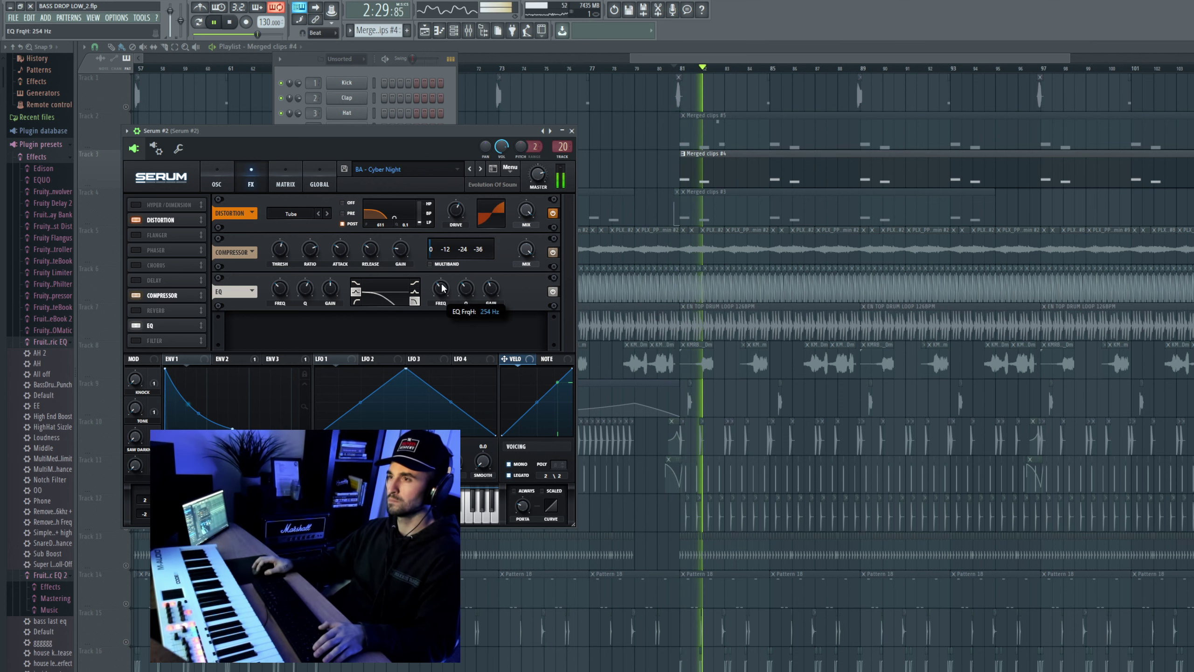
left_click(685, 68)
key("space")
Step: Set Serum #2's oscillator A to the Analog_BD_Sin wavetable and switch off oscillator B during playback
double_click(740, 173)
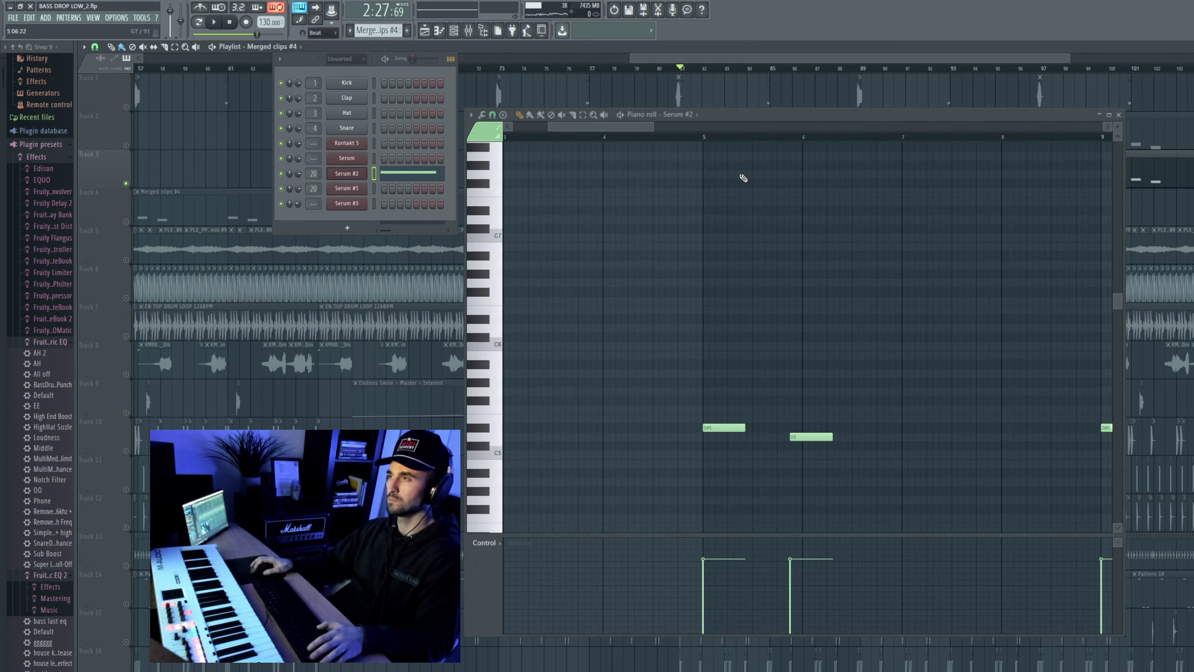
left_click(346, 173)
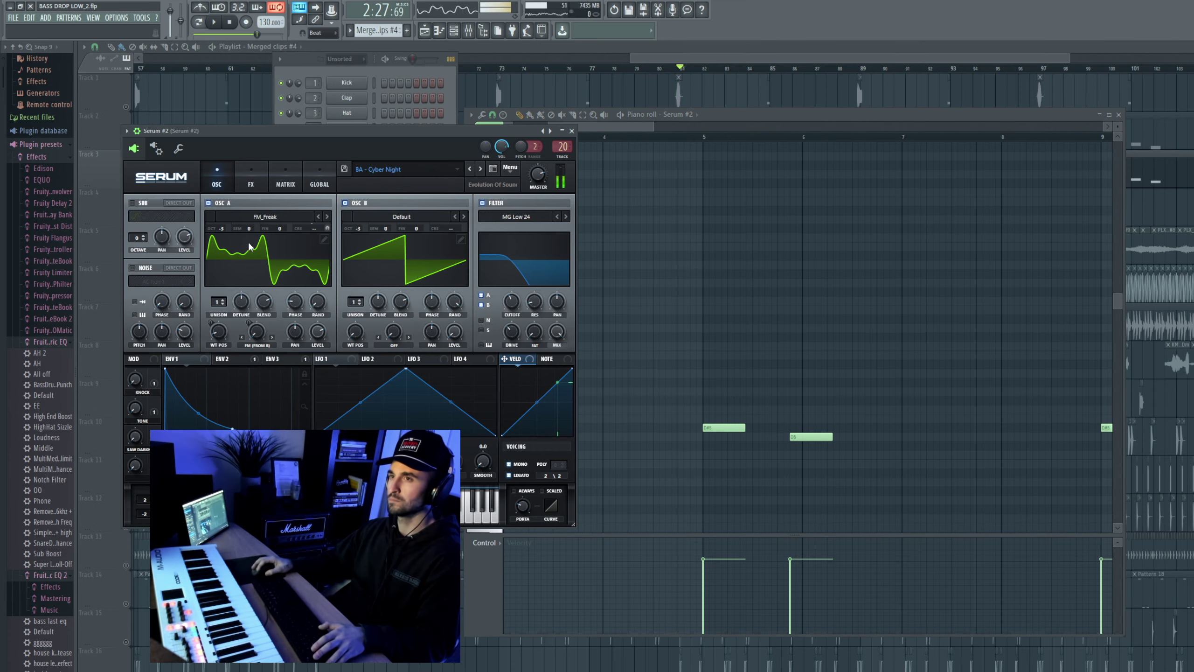
left_click(265, 217)
mouse_move(277, 228)
left_click(452, 247)
key("space")
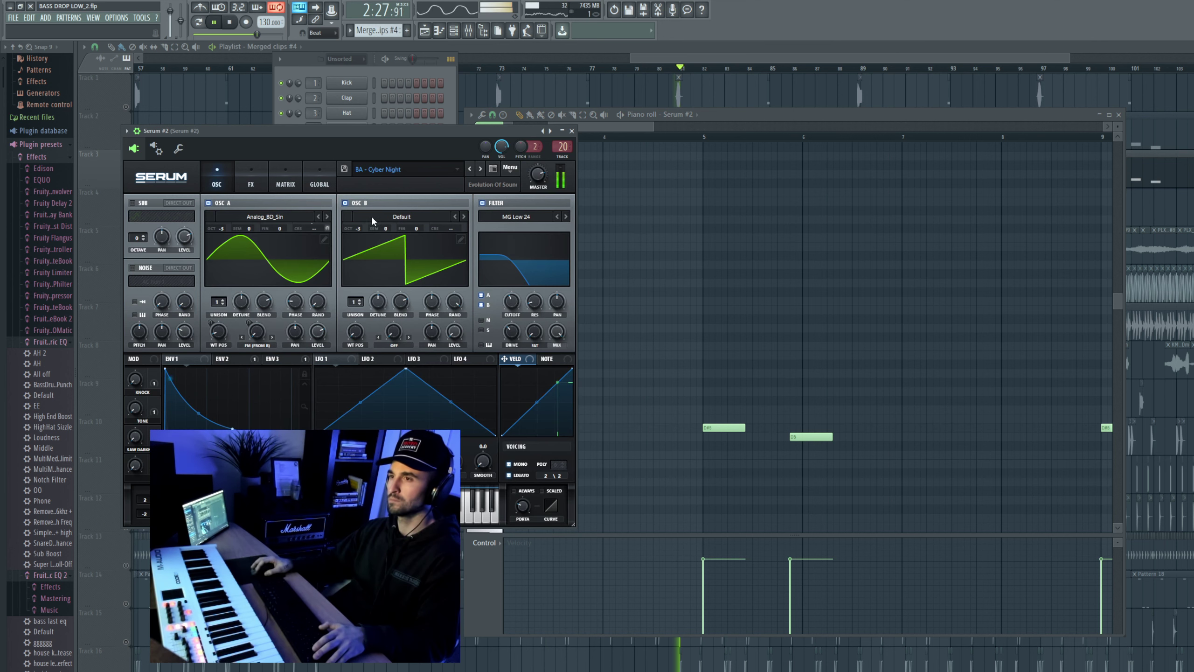
left_click(346, 203)
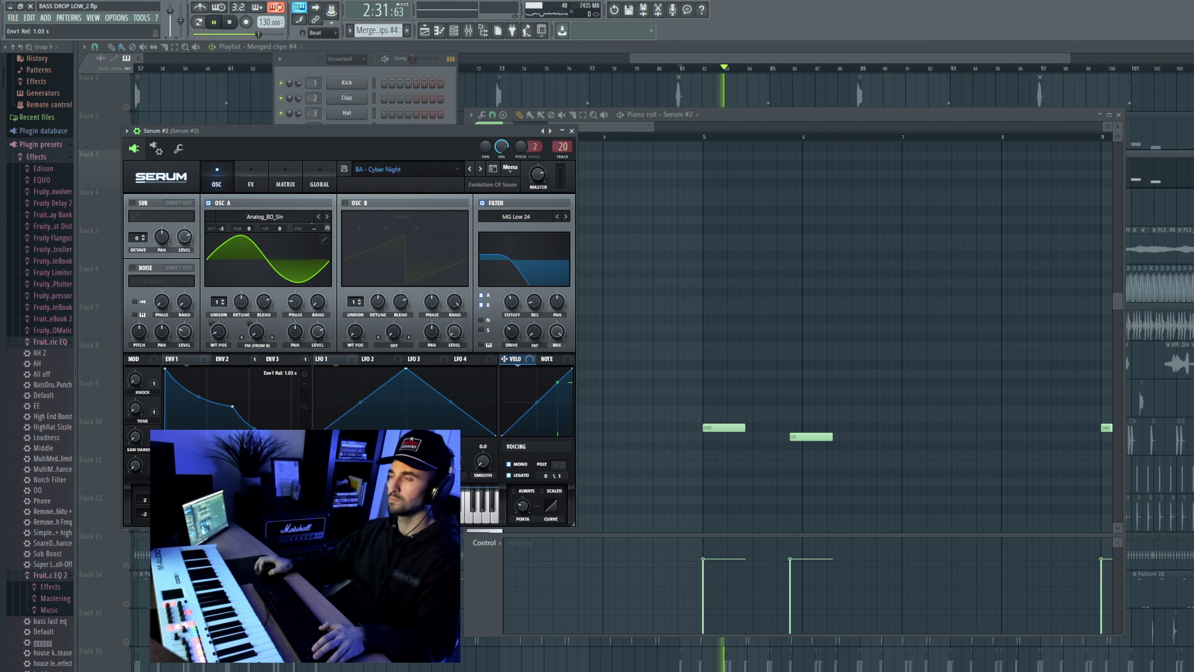
Step: Close Serum #2 and replay the soloed track 3 part from bar 81
left_click(572, 130)
key("space")
key("space")
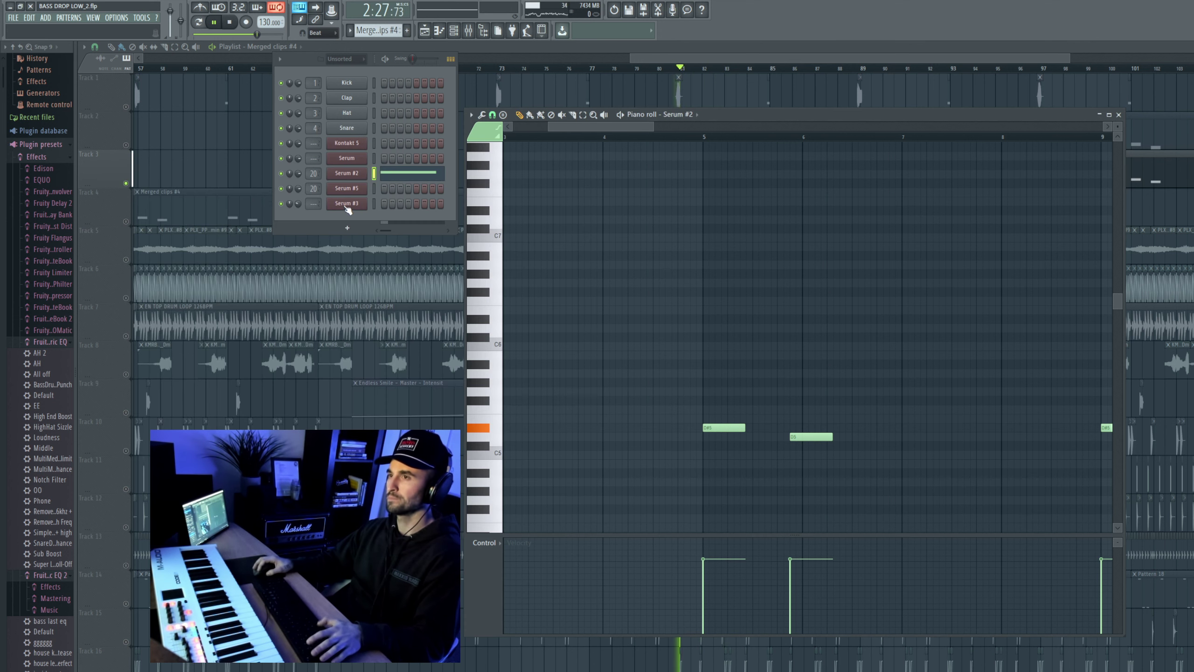
left_click(623, 68)
left_click(690, 69)
left_click(679, 69)
key("space")
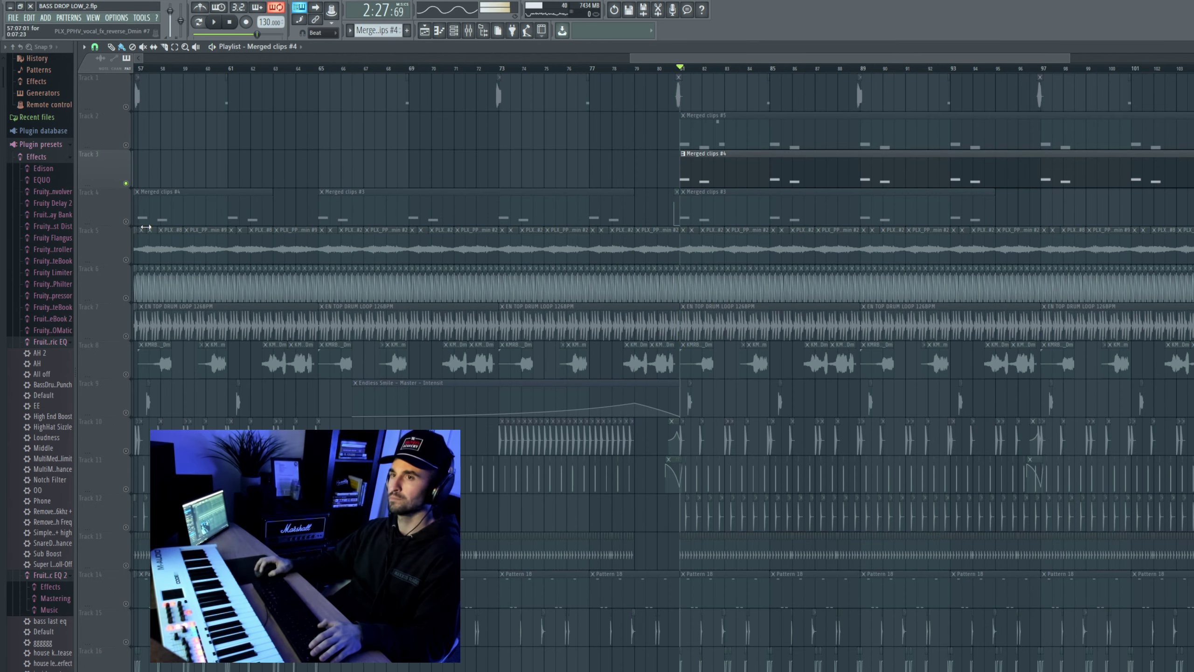
Step: Play tracks 3 and 4 of the second drop together and redo the undone playlist clip move
key("space")
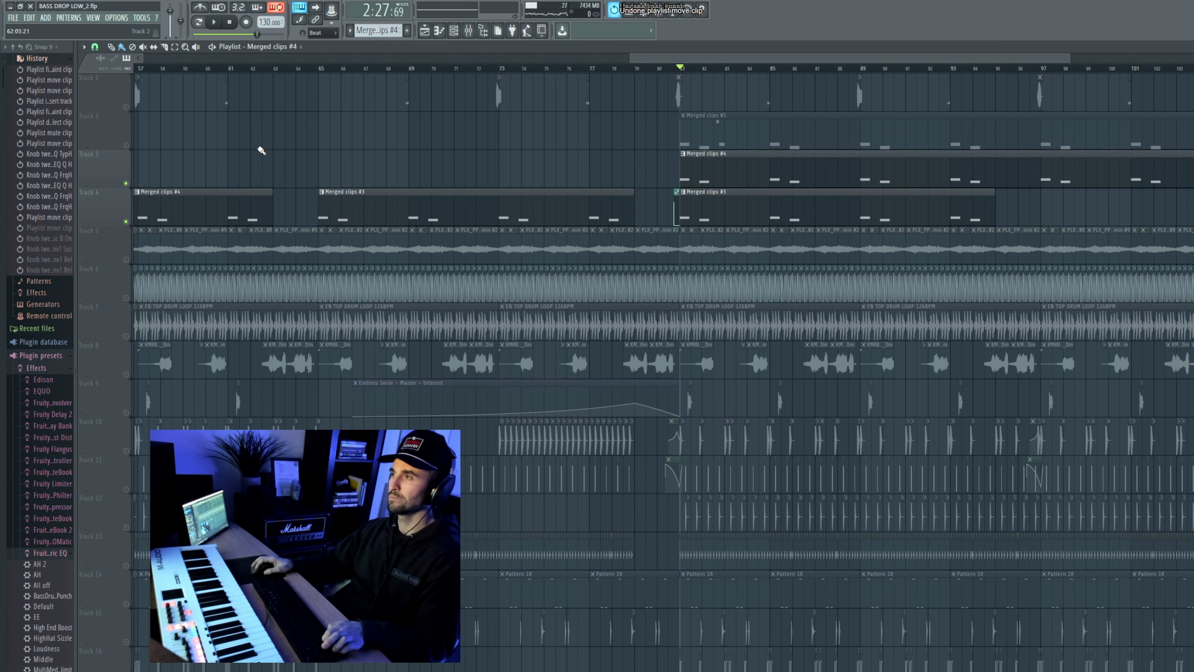
key("space")
left_click(65, 228)
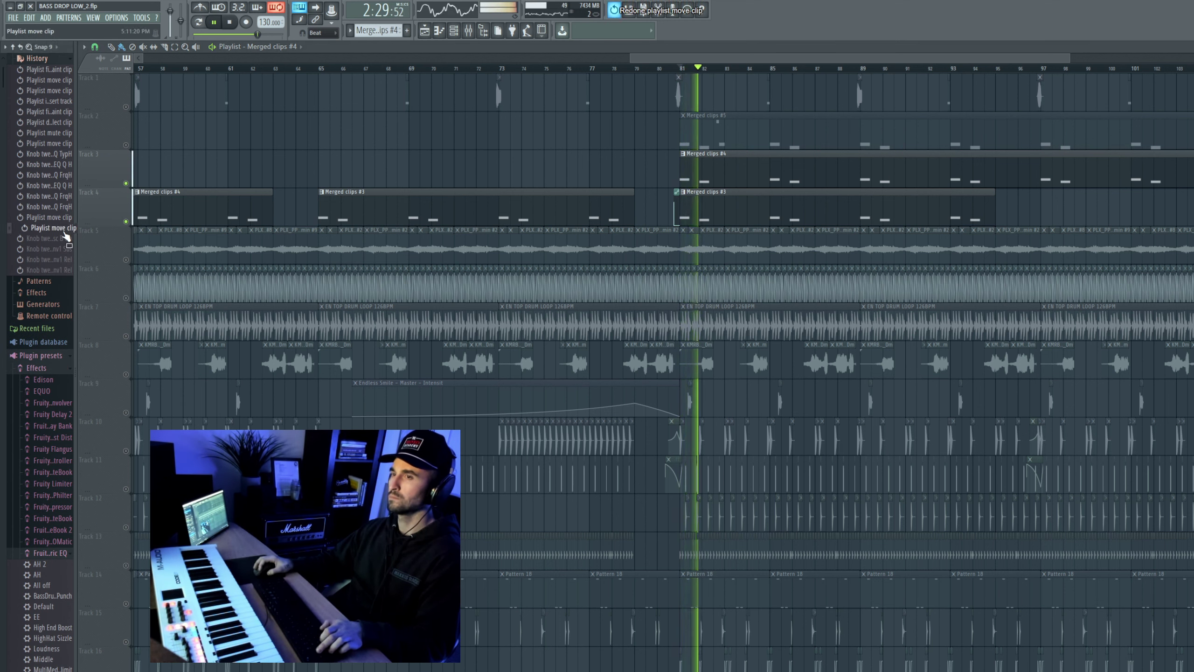
Step: Unmute track 2 alongside tracks 3 and 4, and play from bar 77 into the second drop
key("space")
key("space")
left_click(130, 146)
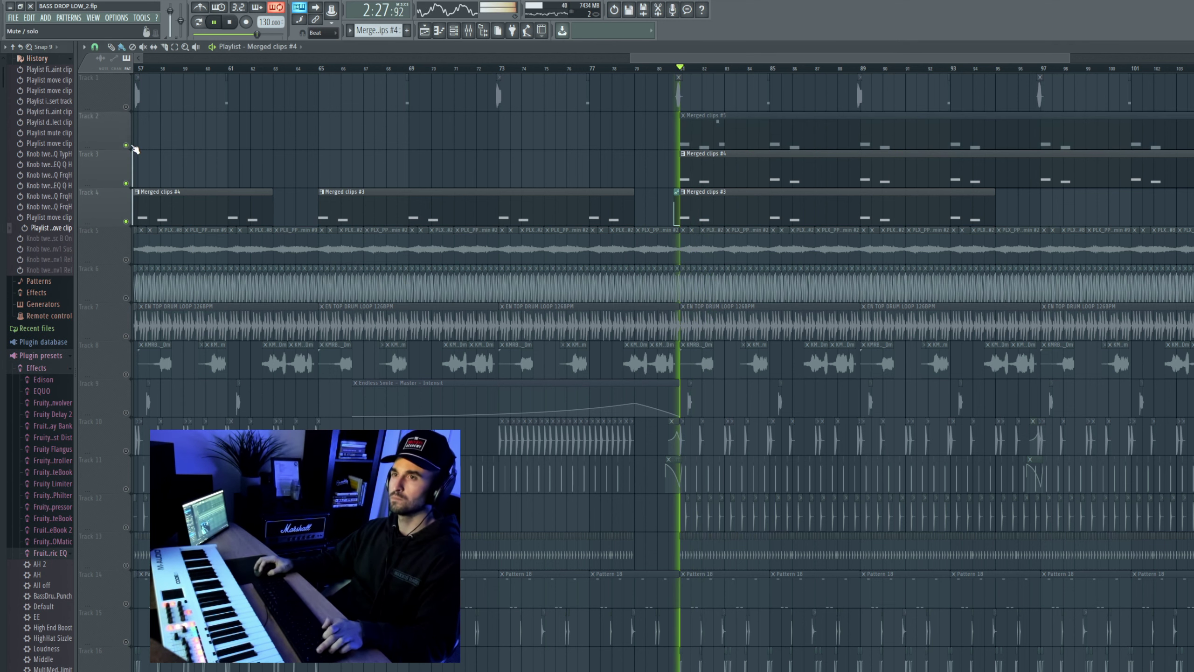
left_click(593, 71)
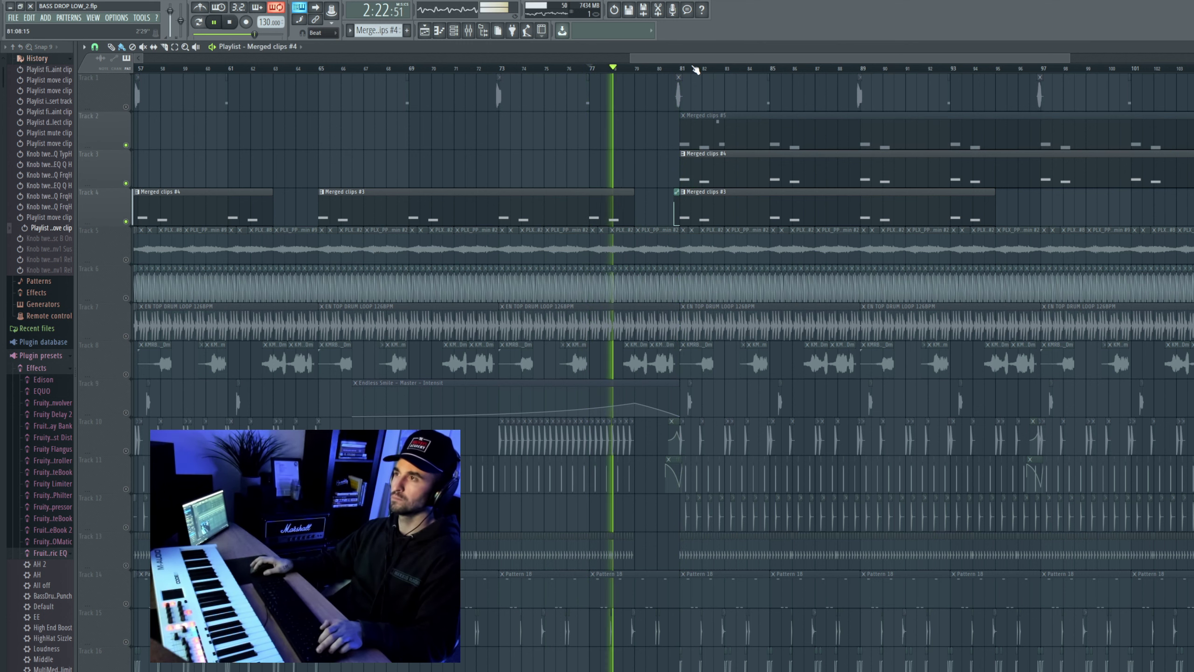
Step: Check Serum #2's effects page and the mixer levels while replaying the start of the second drop
key("F6")
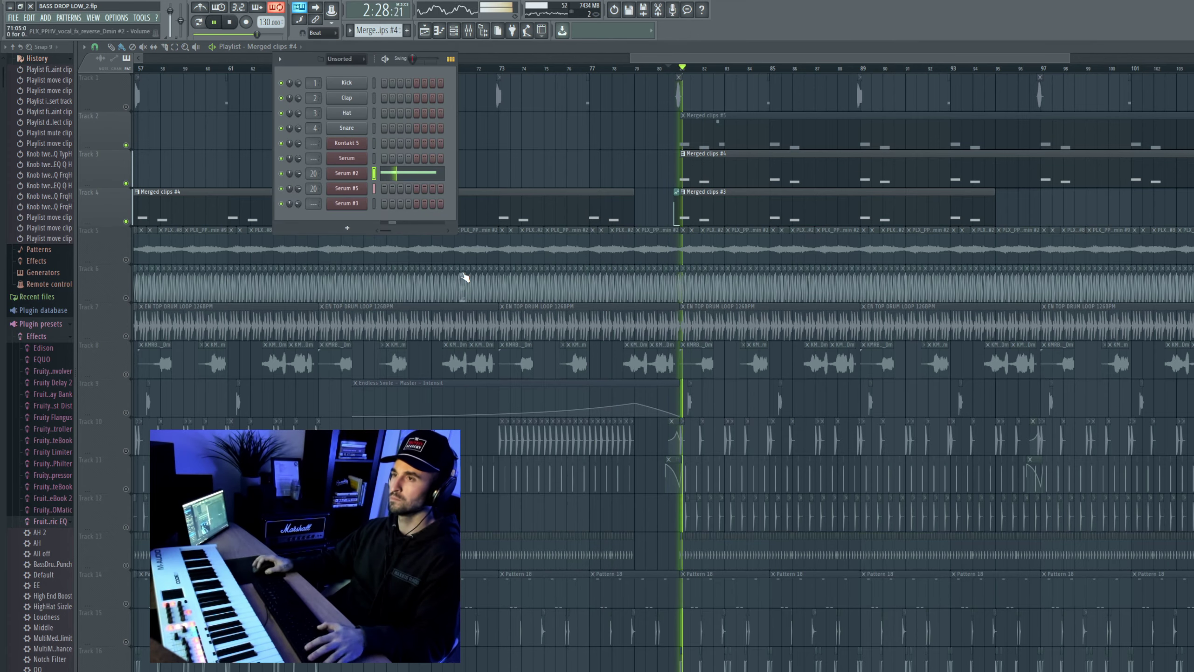
left_click(346, 172)
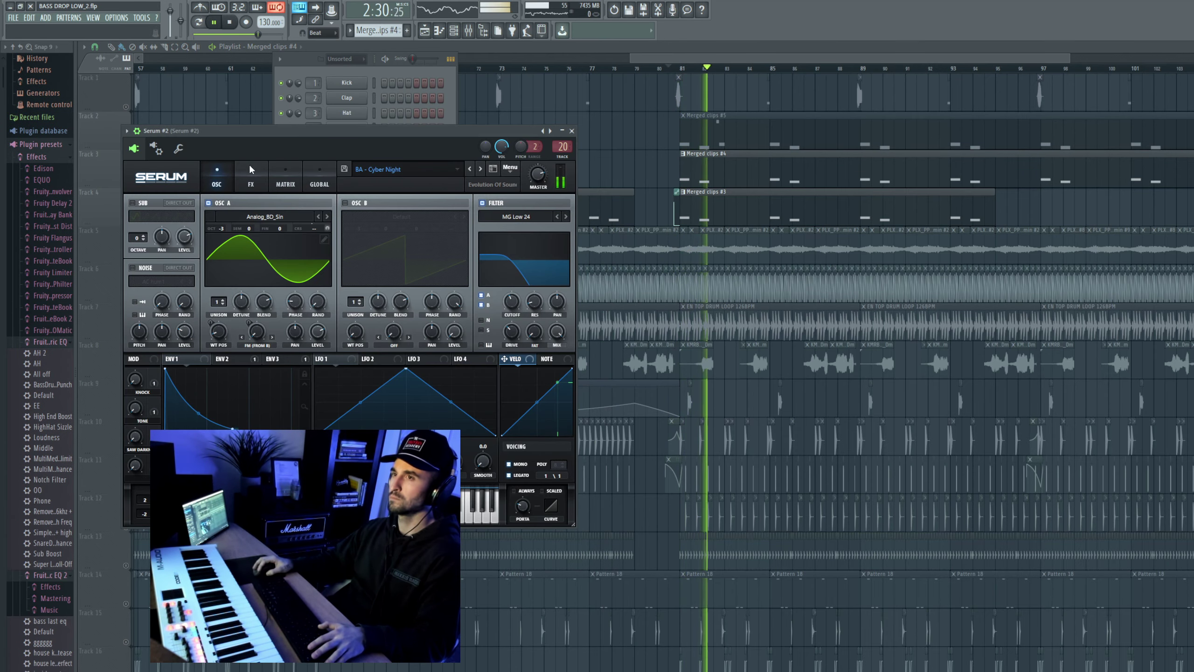
left_click(251, 183)
key("space")
key("space")
key("Escape")
key("F9")
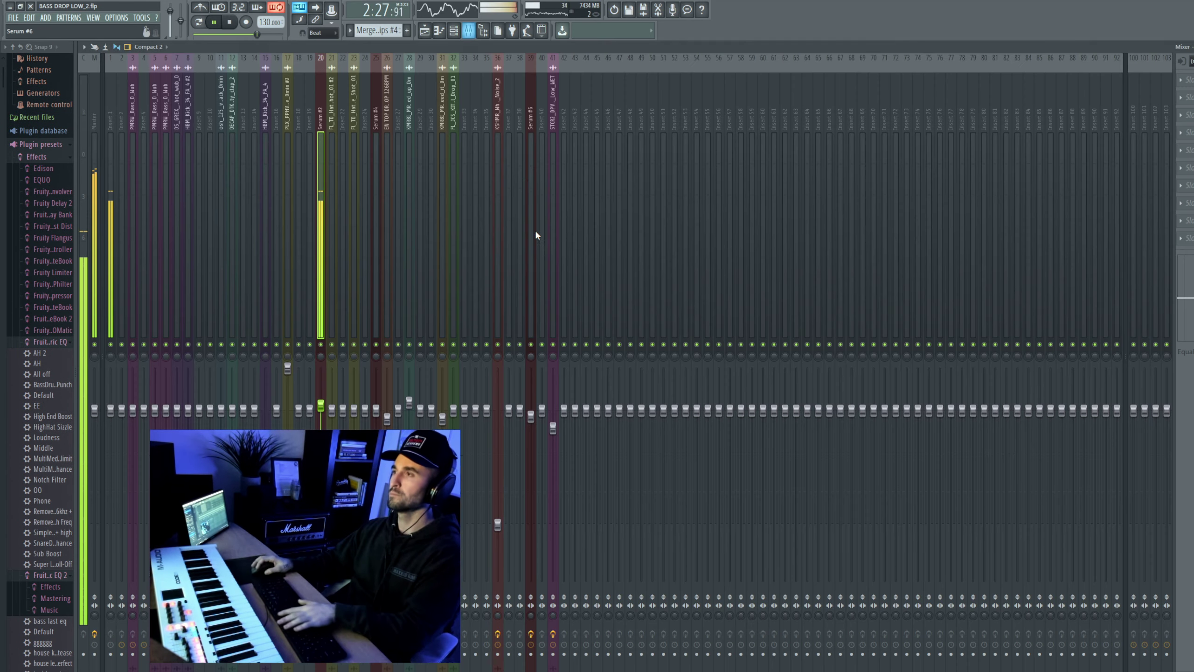
key("F9")
key("F6")
key("space")
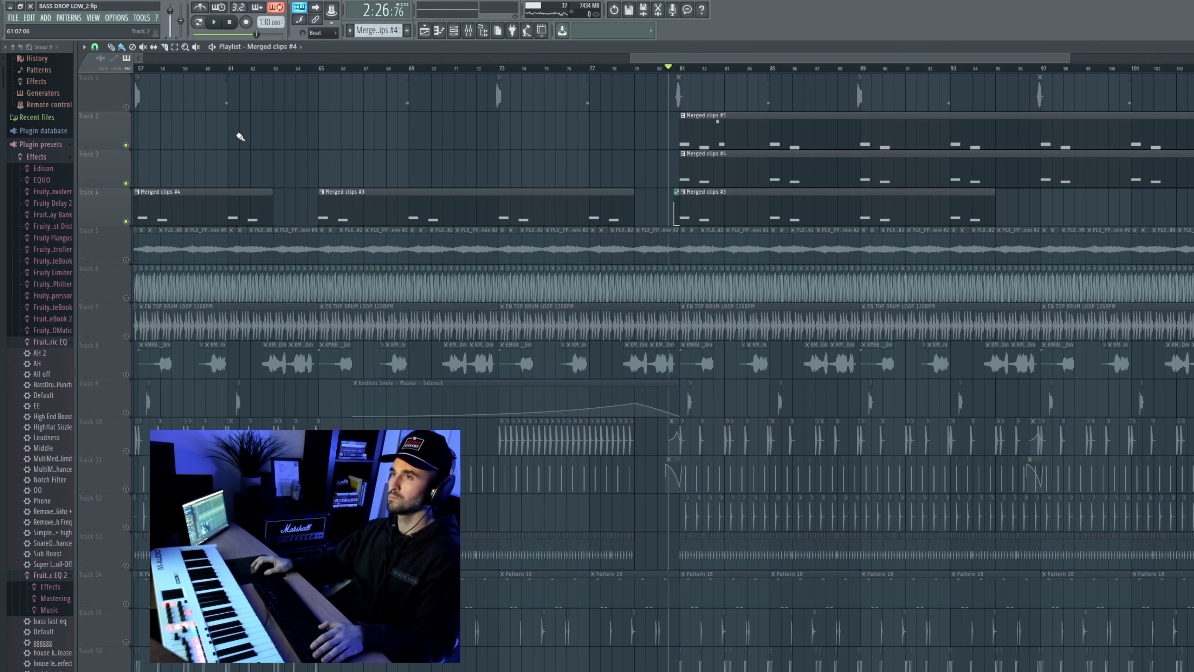
Step: Solo track 2 to audition Merged clips #5, and re-enable all playlist tracks
left_click(127, 145, "ctrl")
key("space")
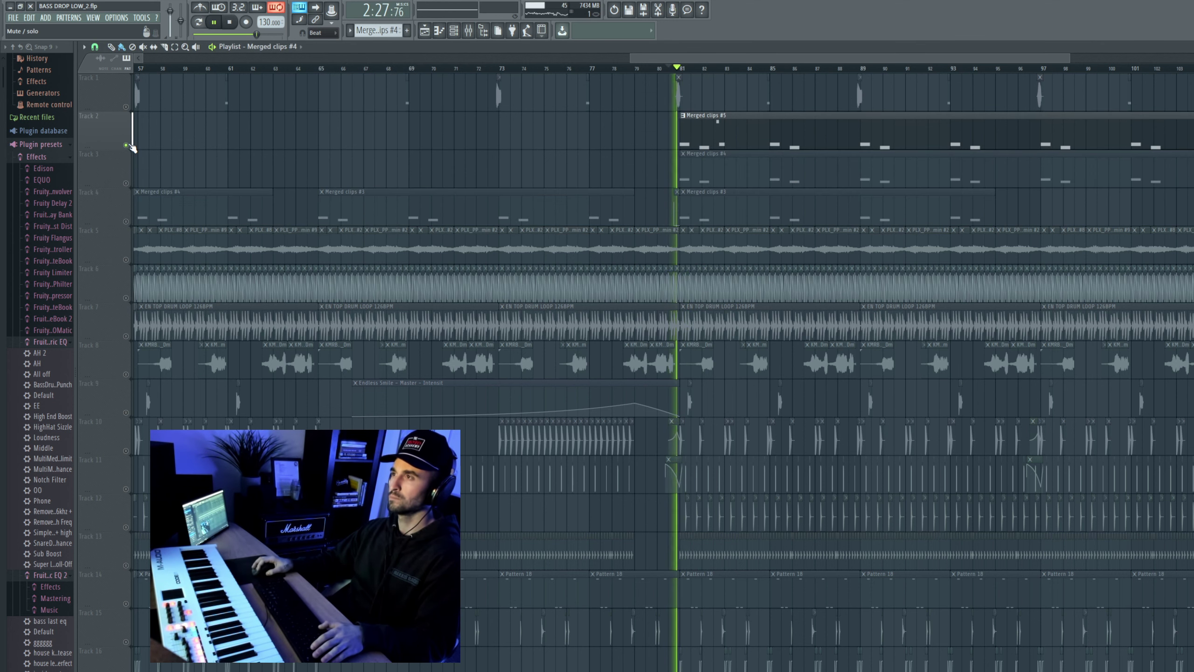
left_click(127, 145, "ctrl")
key("space")
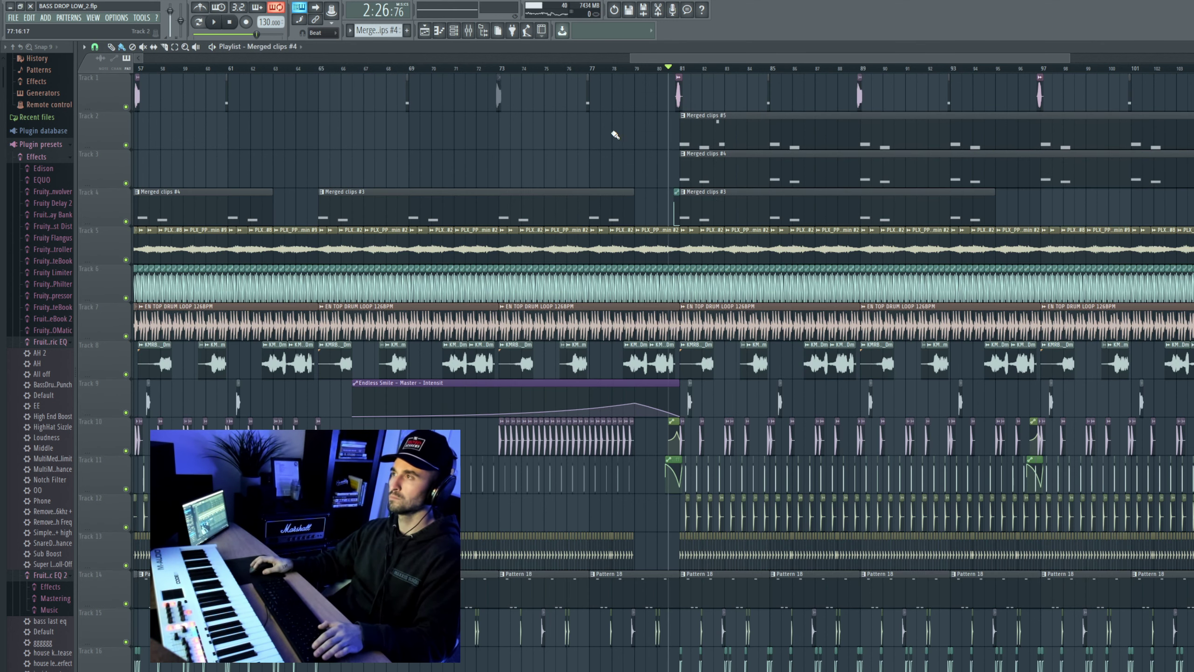
Step: Place a copy of the Merged clips #3 clip on track 4 at bar 97 during playback
key("space")
scroll(760, 120, "down", 2)
scroll(1034, 202, "down", 2)
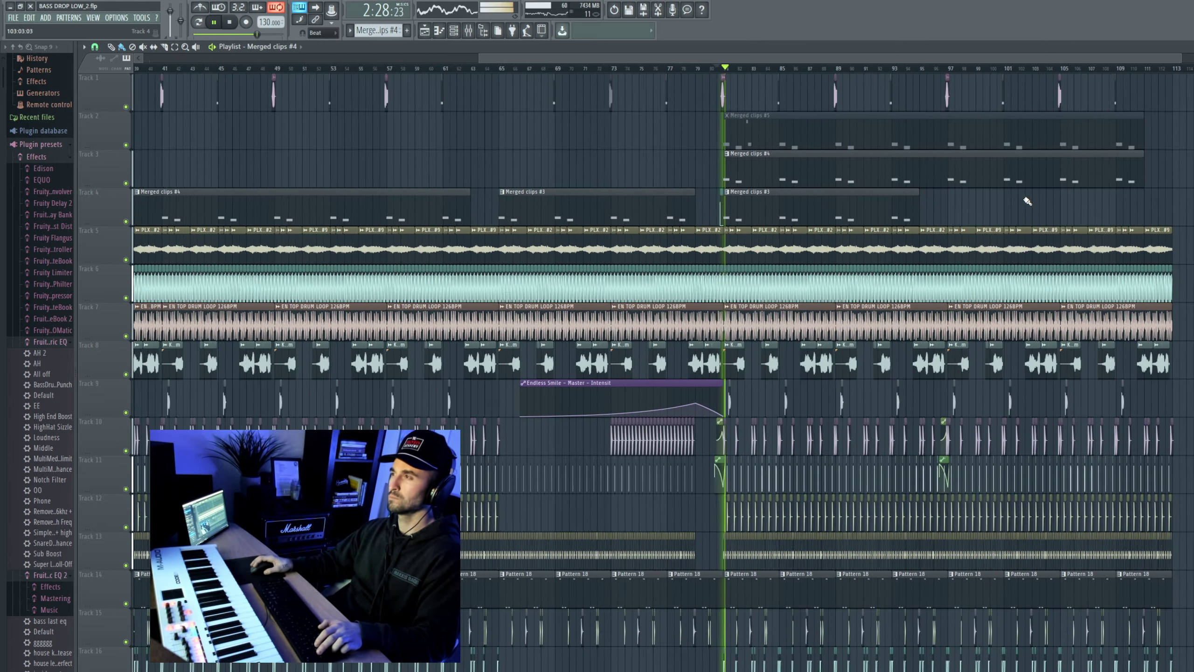
left_click(906, 200)
left_click(952, 197)
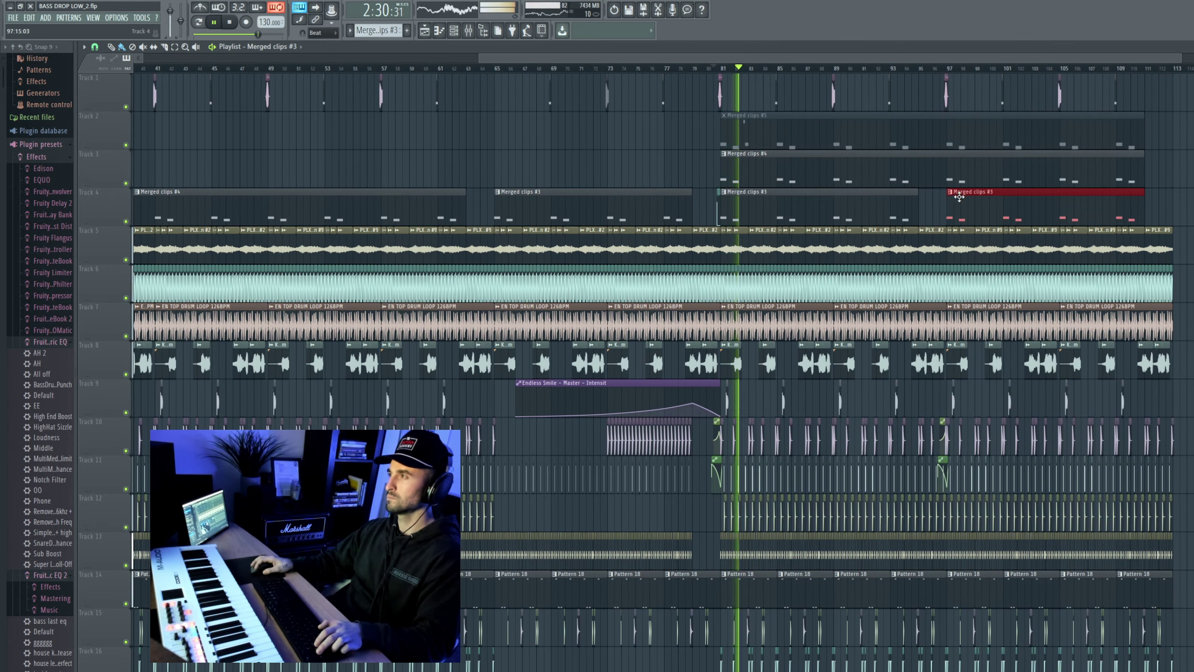
scroll(904, 203, "down", 3)
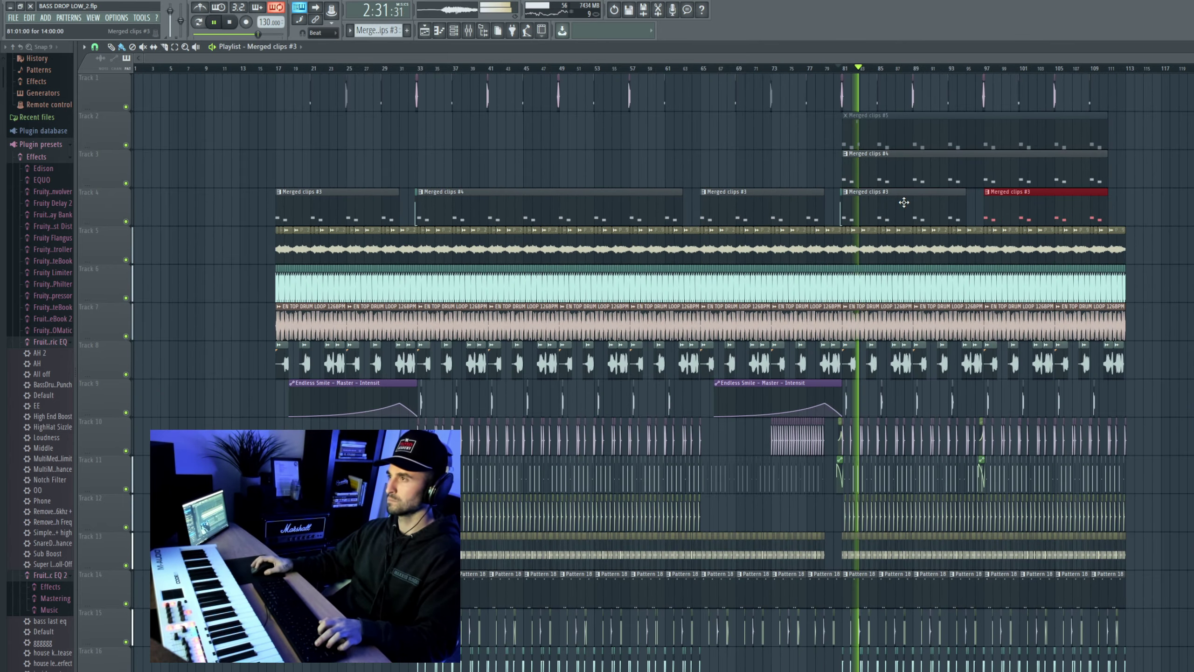
Step: Replace the first drop's Merged clips #4 on track 4 with copies of the second drop's track 3 and 4 clips, pasted at bar 33
right_click(625, 205)
left_click_drag(954, 176, 1097, 207, "ctrl")
key("ctrl+c")
scroll(531, 198, "up", 4)
key("ctrl+v")
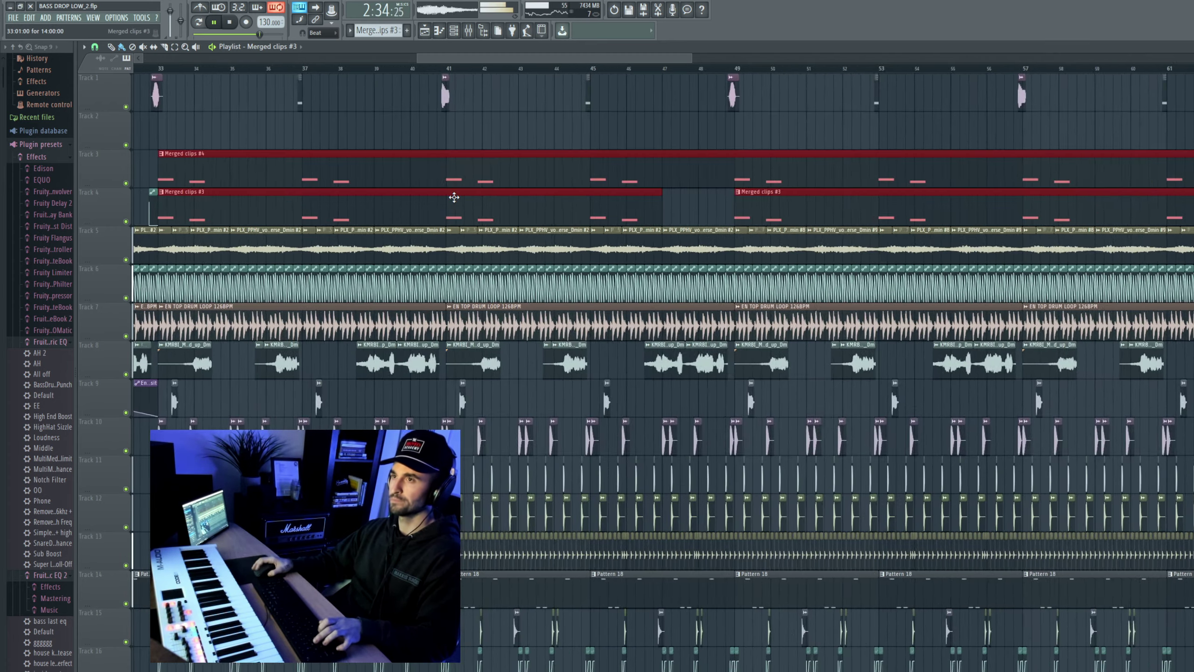
scroll(454, 197, "down", 4)
scroll(705, 181, "down", 1)
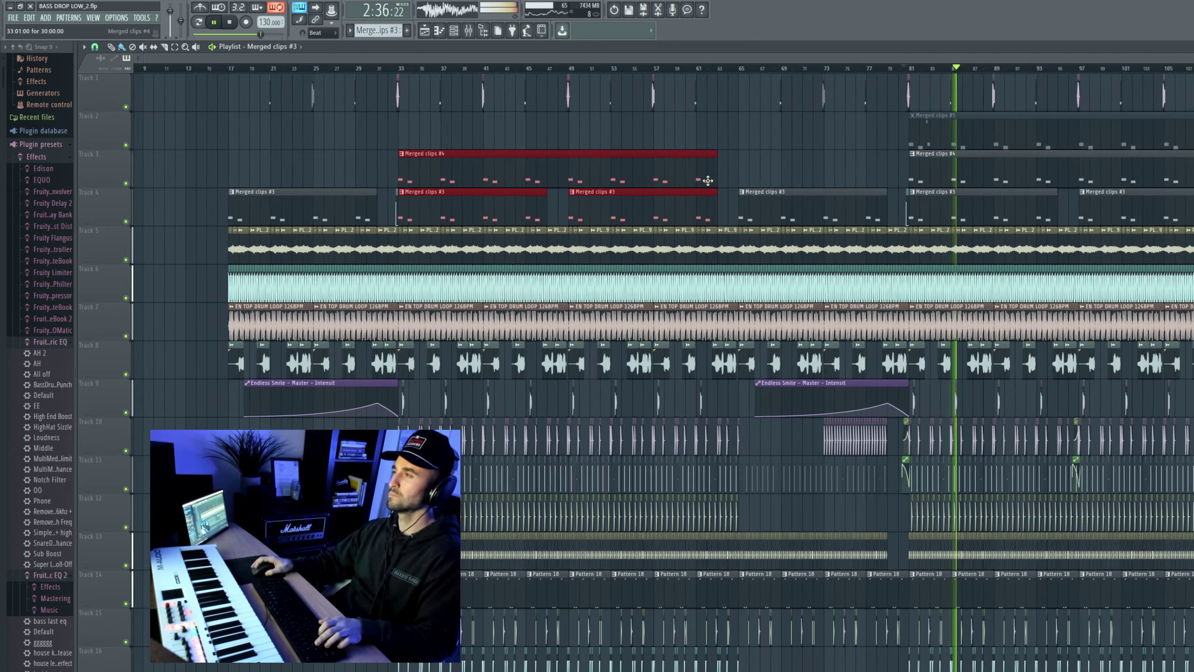
scroll(705, 179, "down", 1)
scroll(400, 73, "up", 1)
Step: Play from about bar 28 into the first drop and save the project as a new version, BASS DROP LOW_3.flp
left_click(374, 69)
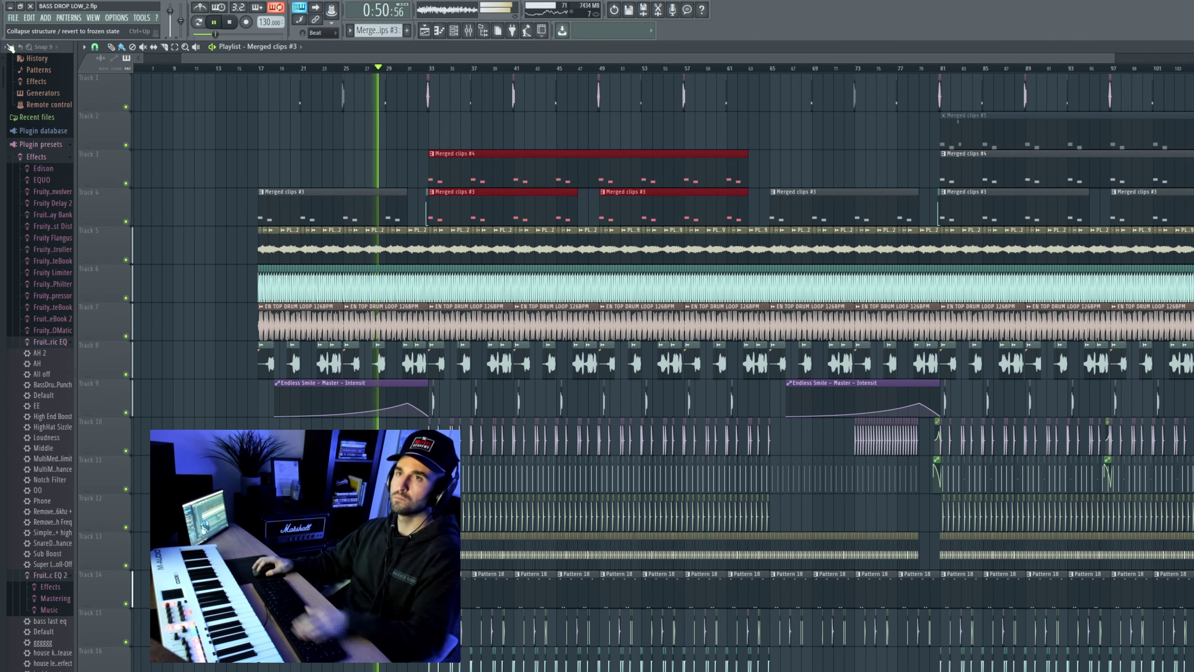
left_click(12, 18)
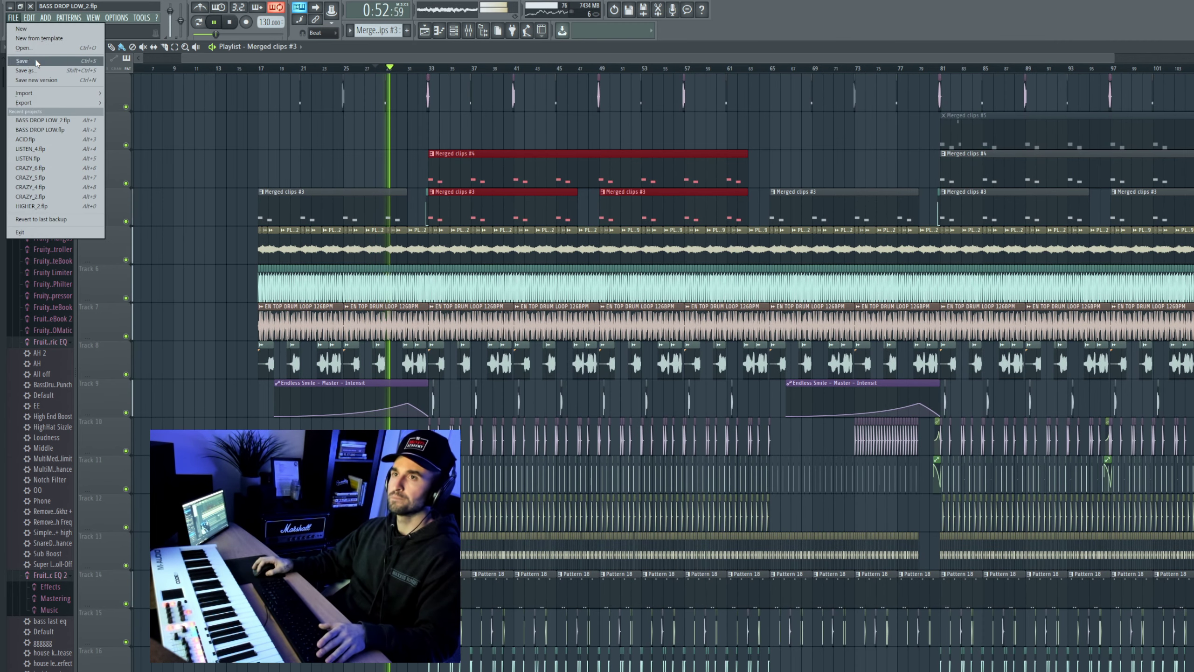
left_click(71, 80)
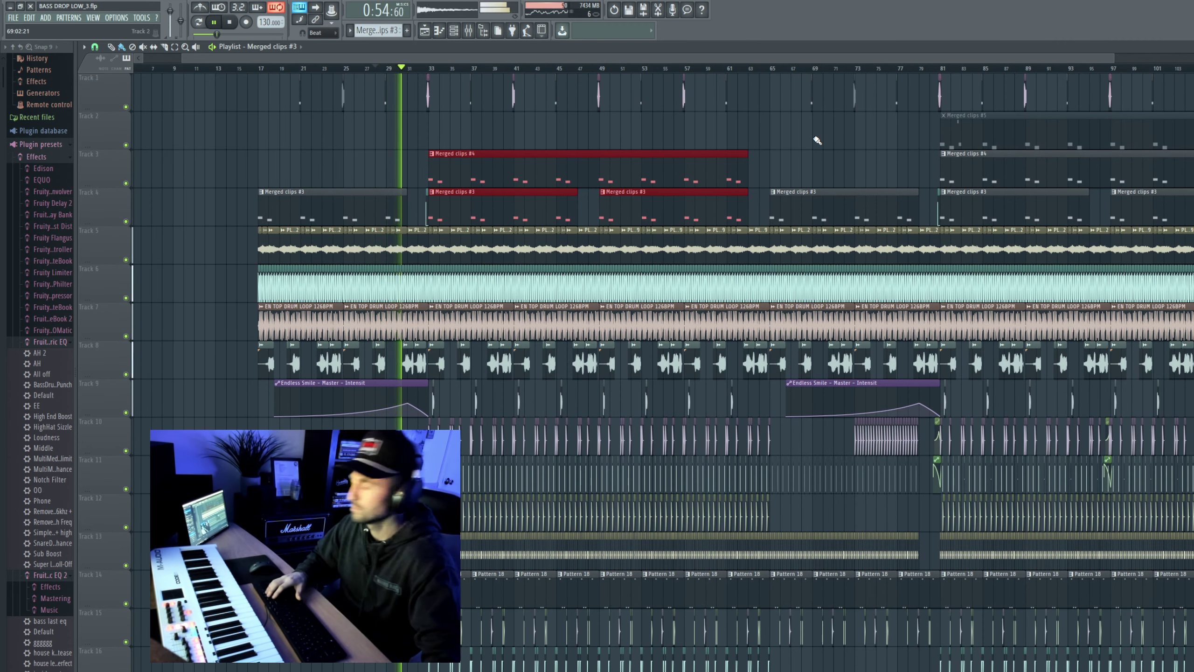
key("XF86AudioRaiseVolume")
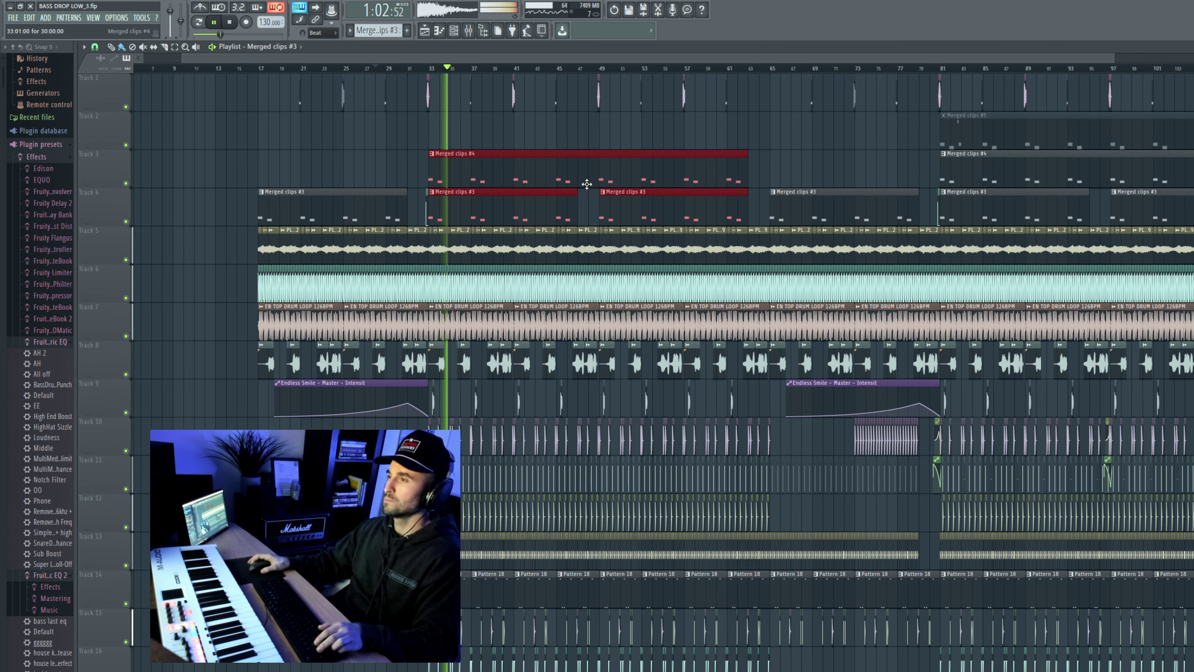
scroll(587, 183, "down", 1)
scroll(945, 216, "up", 3)
Step: Check the mixer levels and the master's Ozone 11 Imager while the first drop plays
key("F9")
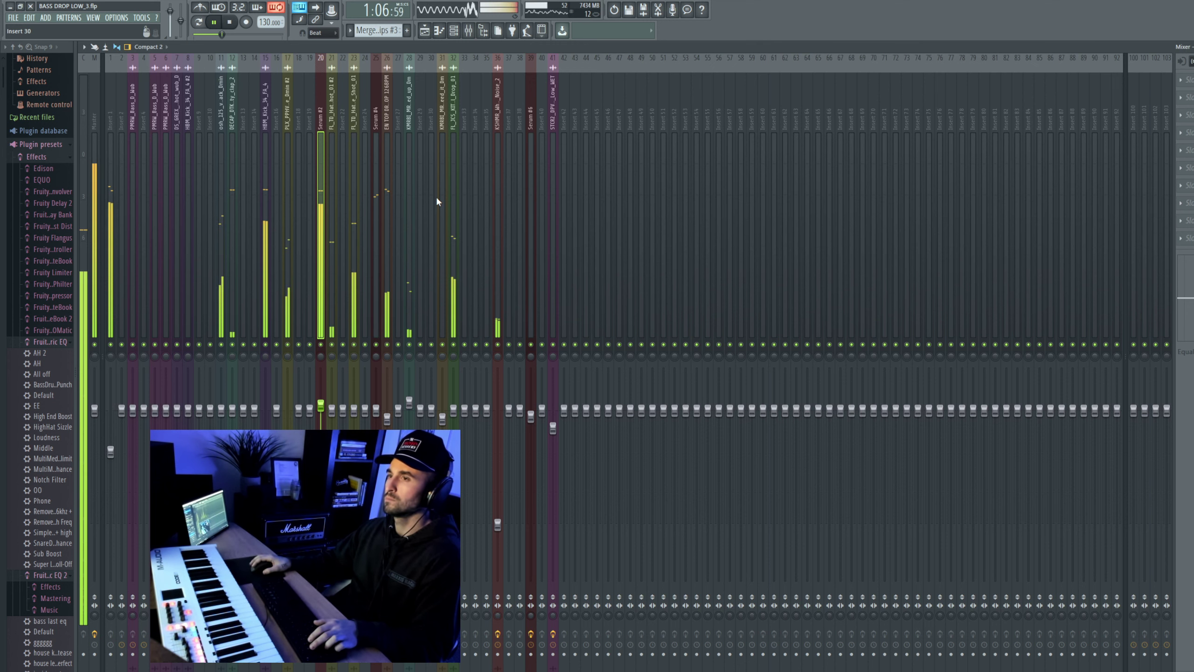
left_click(95, 111)
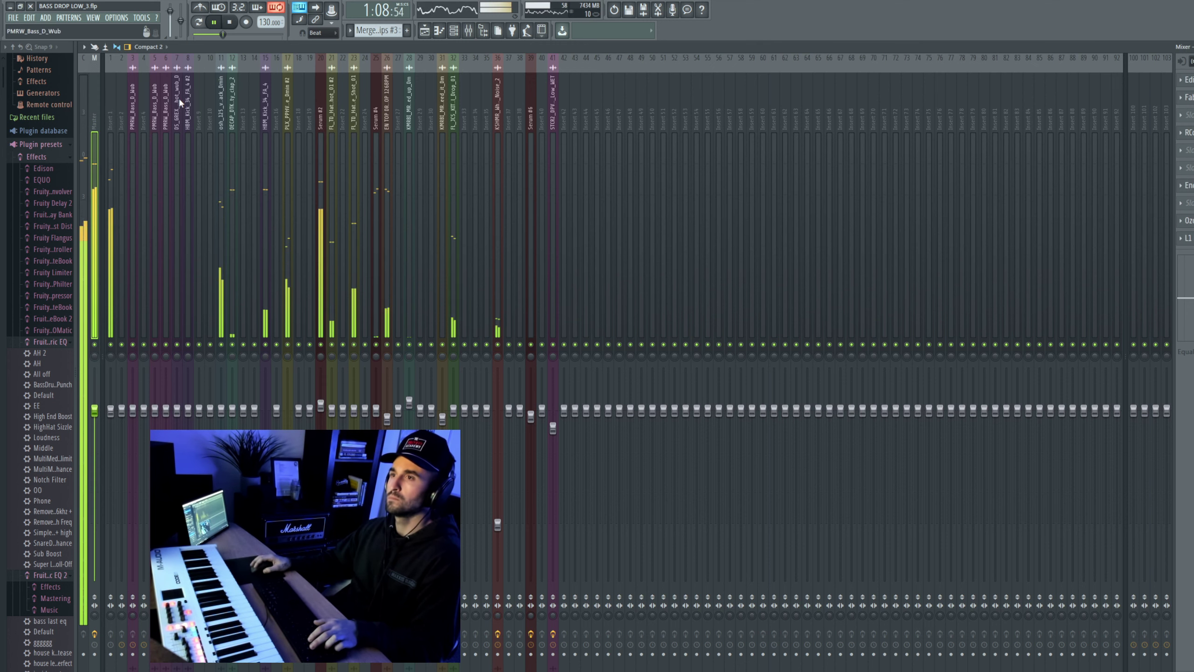
left_click(1189, 221)
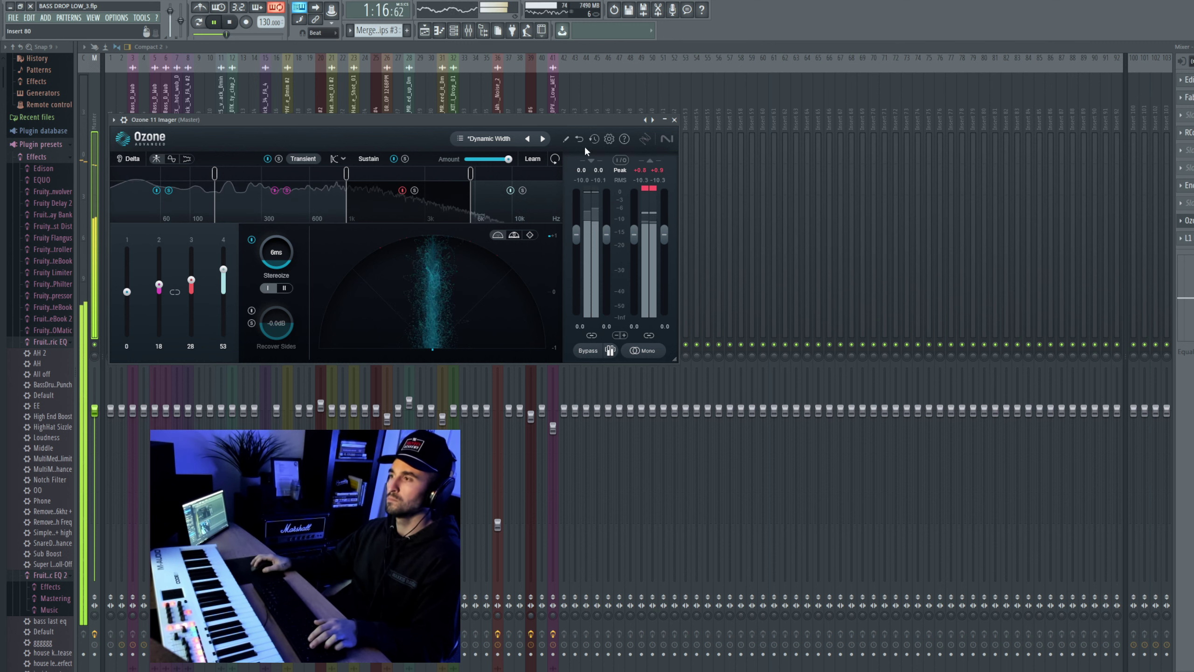
left_click(674, 119)
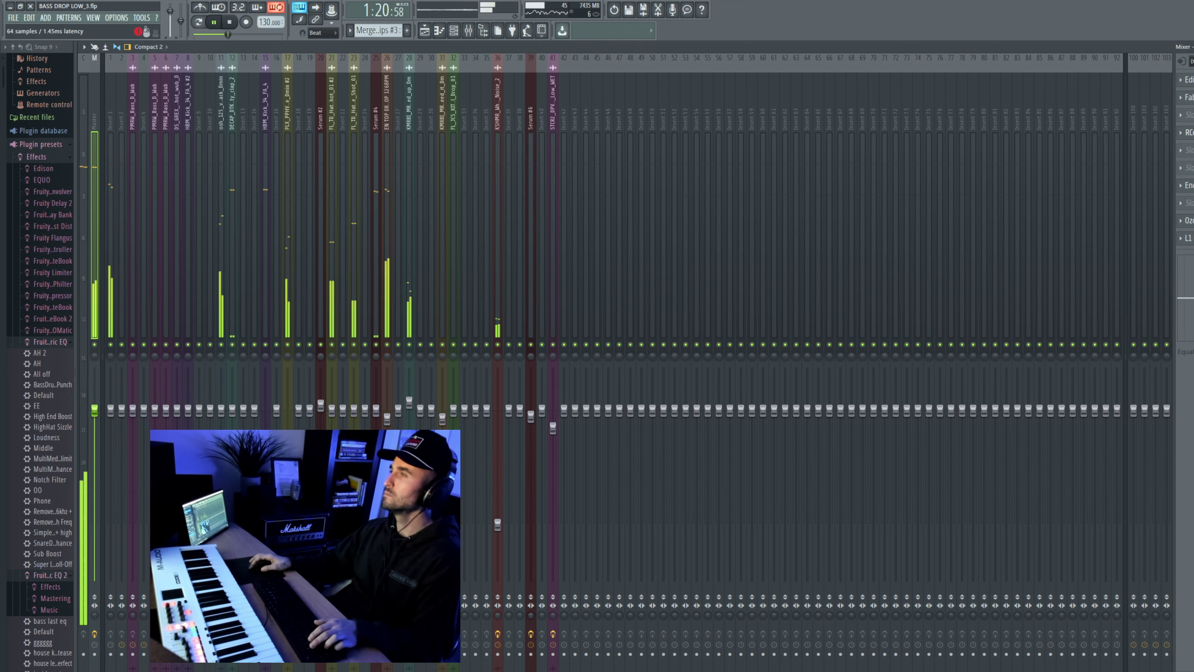
Step: Insert an L1 limiter Stereo effect on the Serum #2 mixer track
left_click(324, 123)
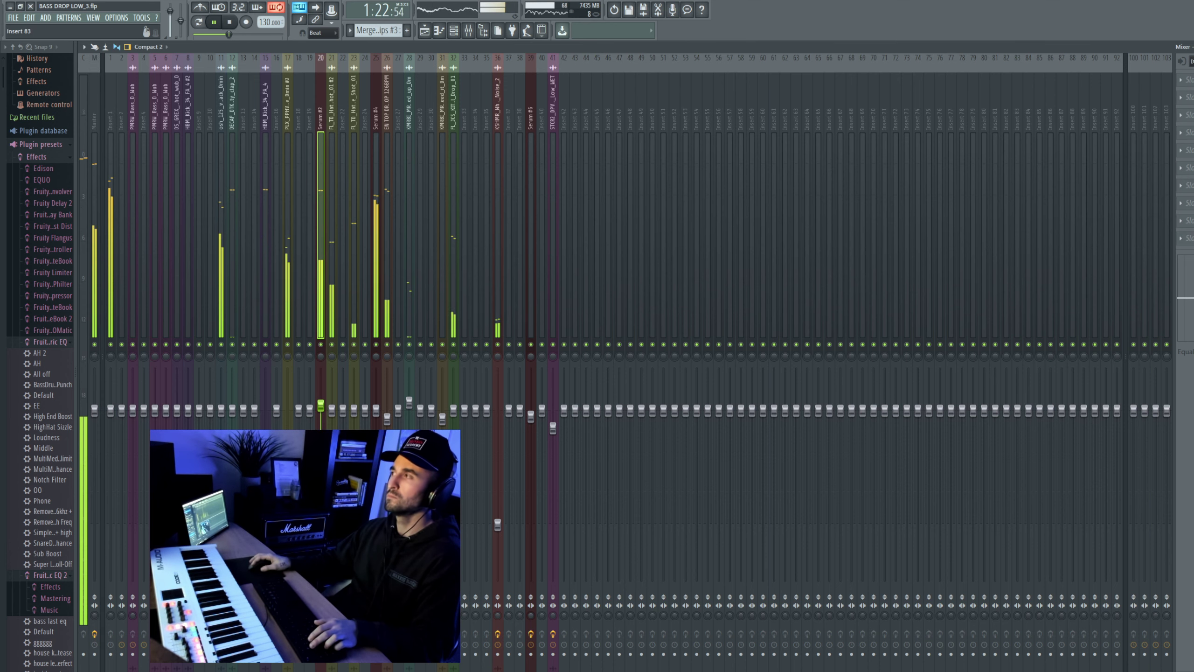
left_click(1185, 132)
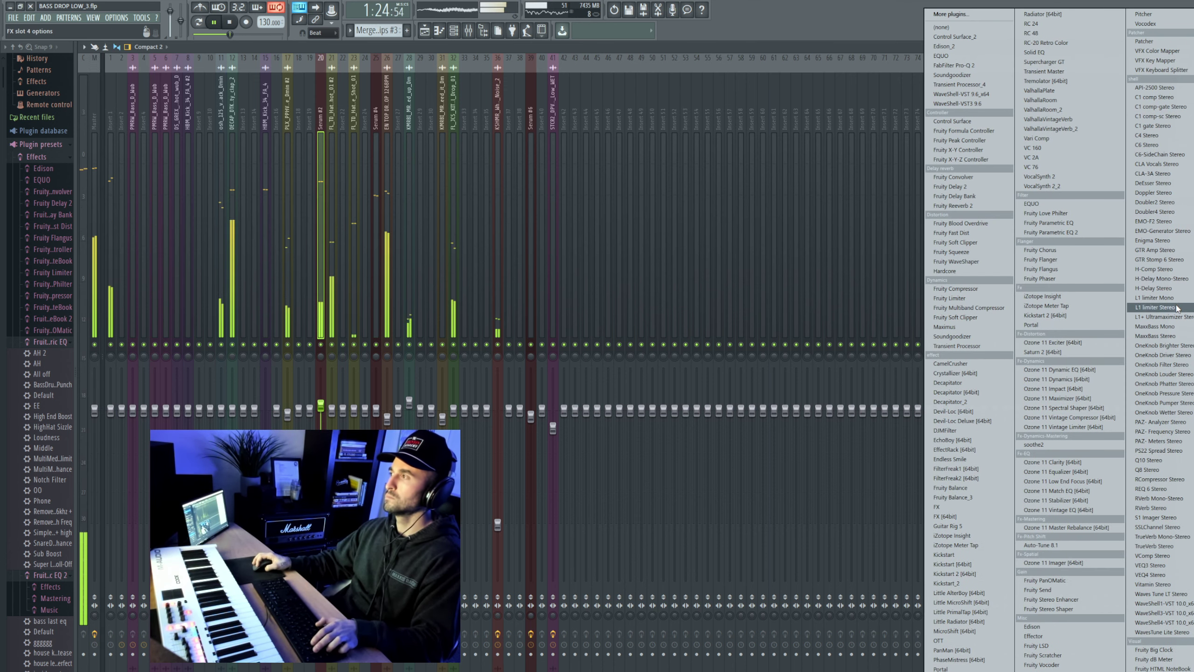
left_click(1155, 307)
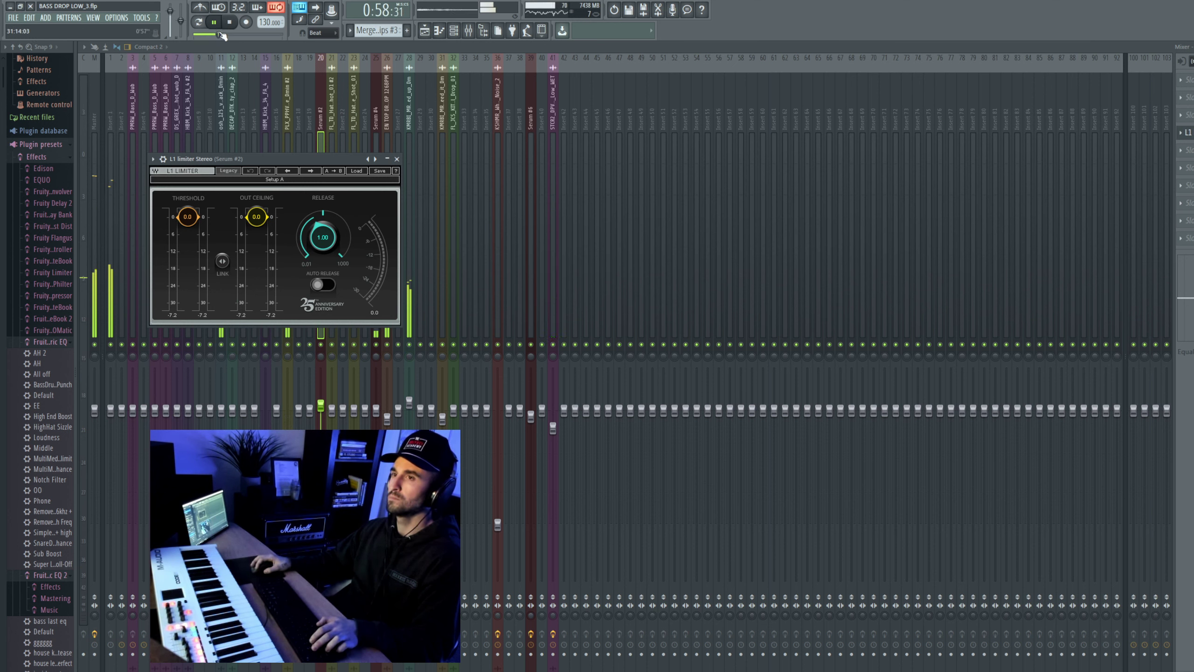
Step: Set the Serum #2 limiter's threshold to about -6 dB and its output ceiling to -9.7 dB while replaying the drop
key("space")
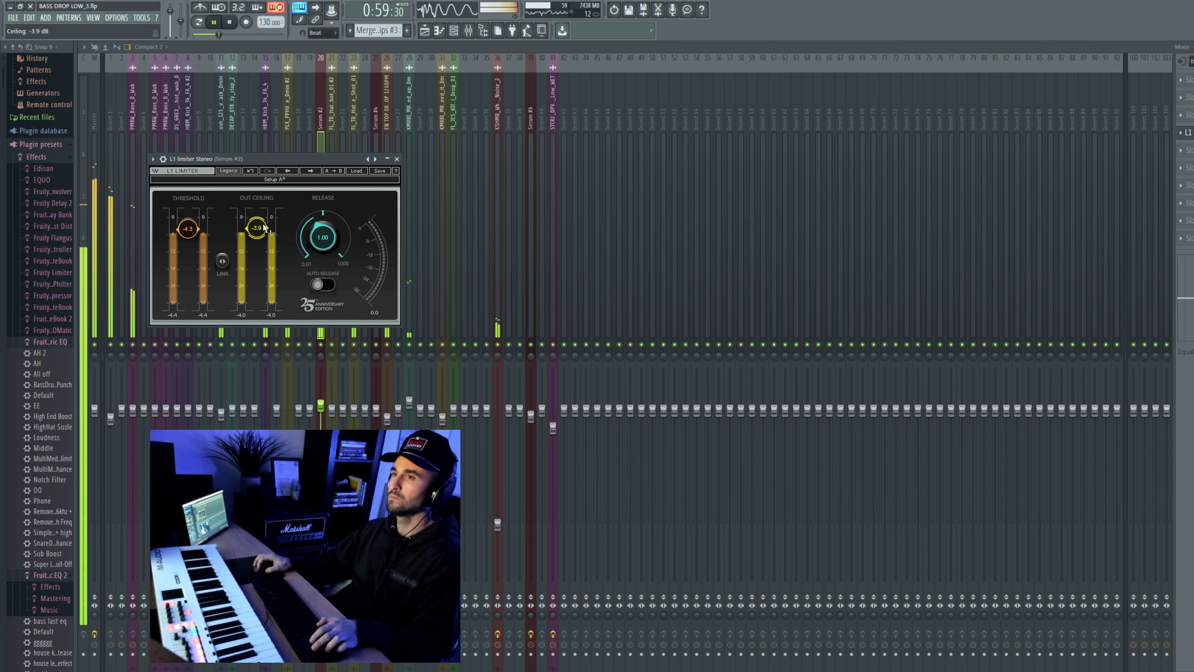
left_click_drag(188, 228, 188, 232)
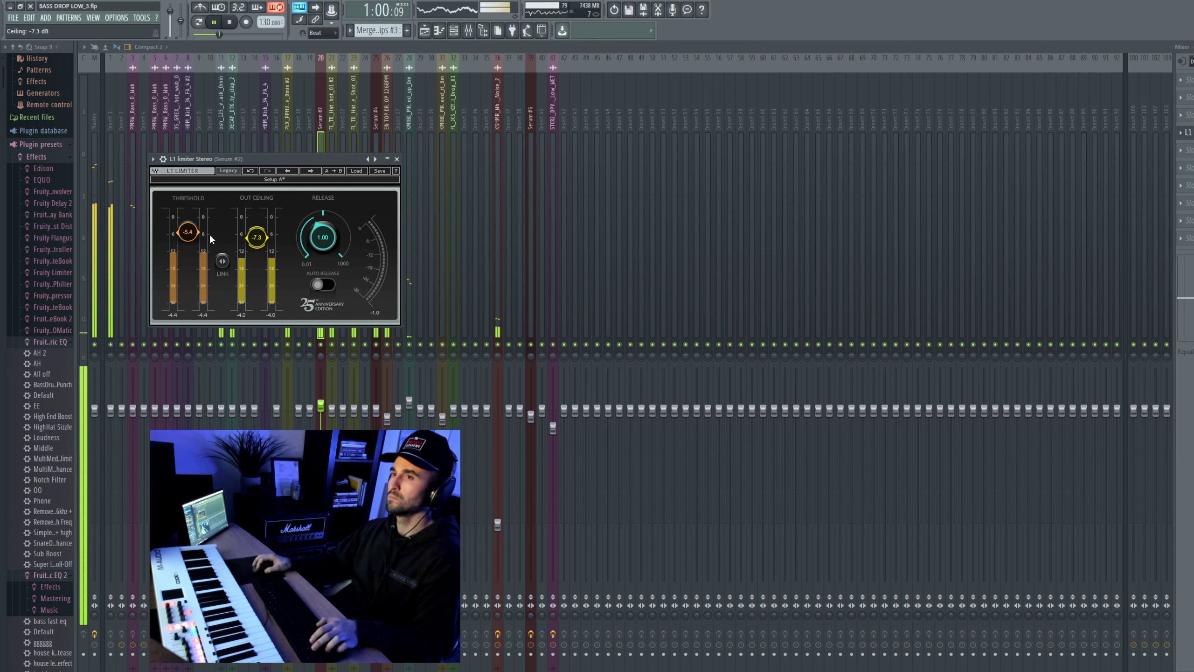
left_click_drag(188, 233, 188, 239)
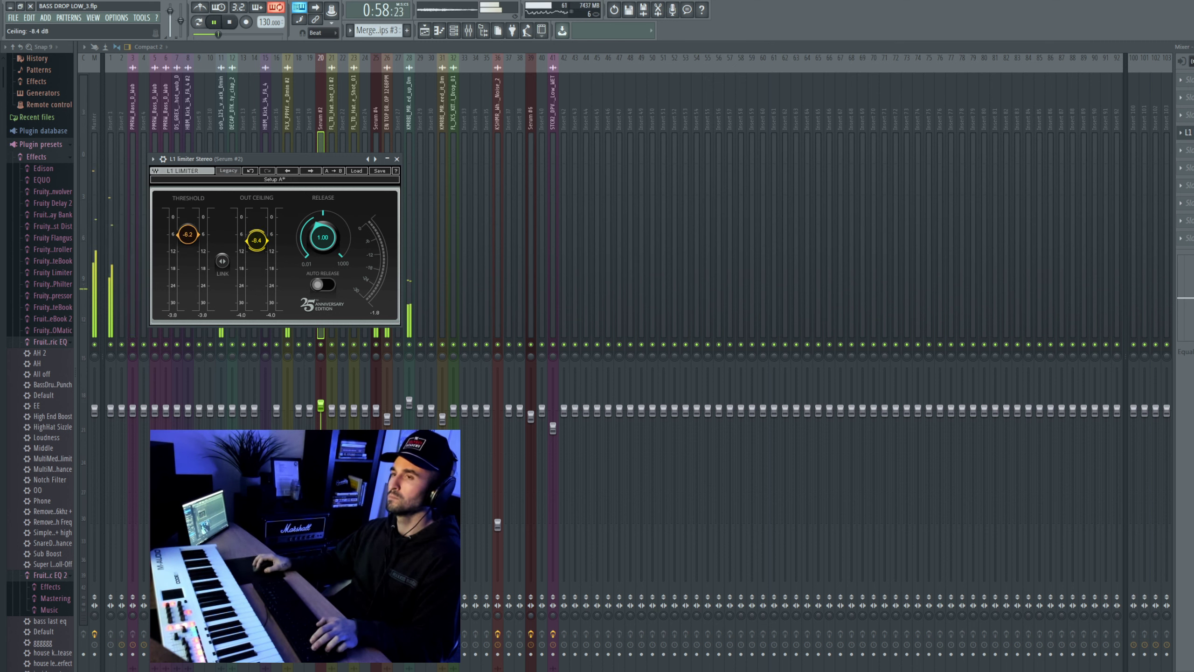
left_click_drag(193, 238, 193, 237)
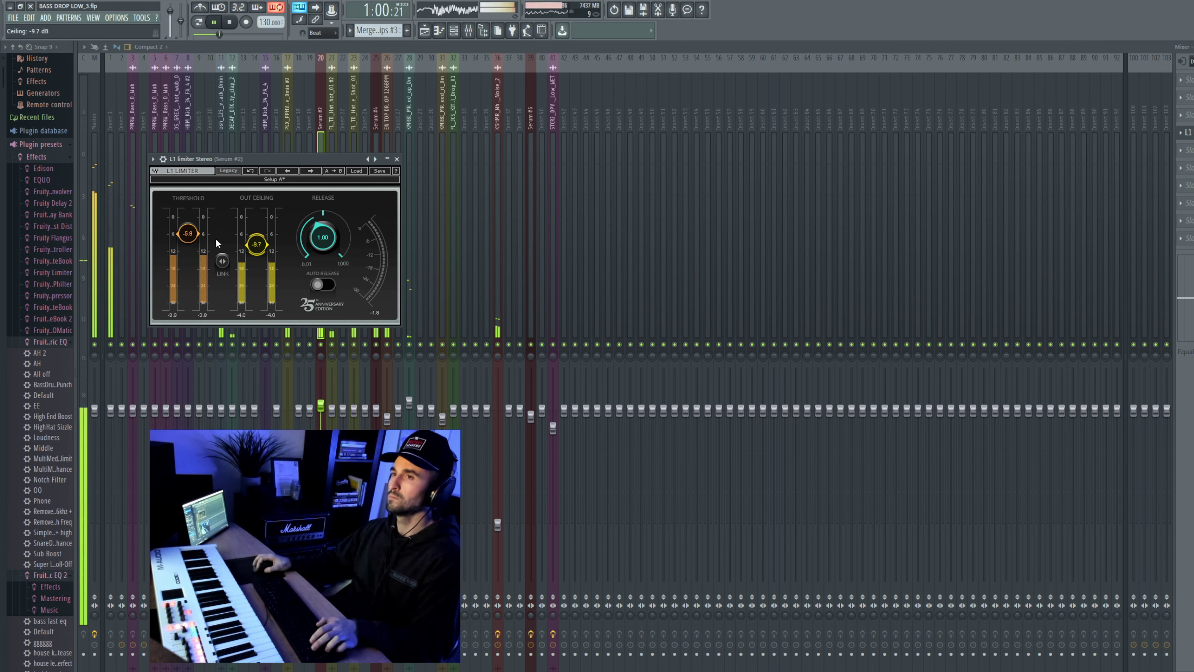
left_click(397, 160)
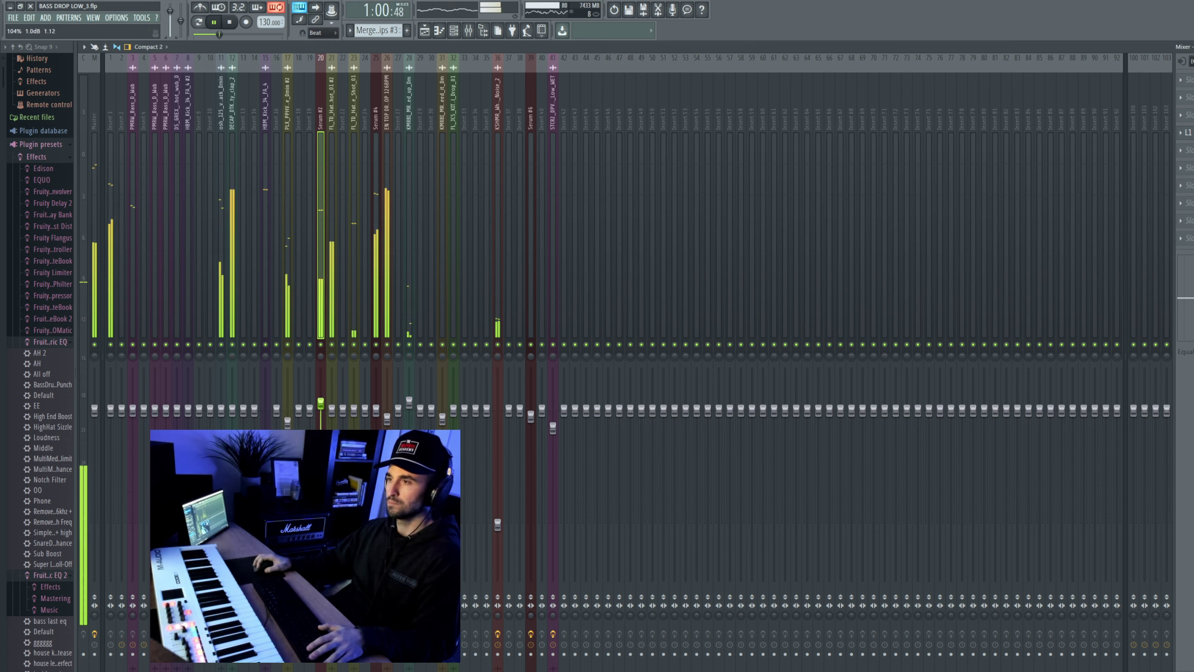
Step: Recheck the master's stereo image and levels in Ozone 11 Imager with the limited Serum #2 bass playing
left_click(94, 108)
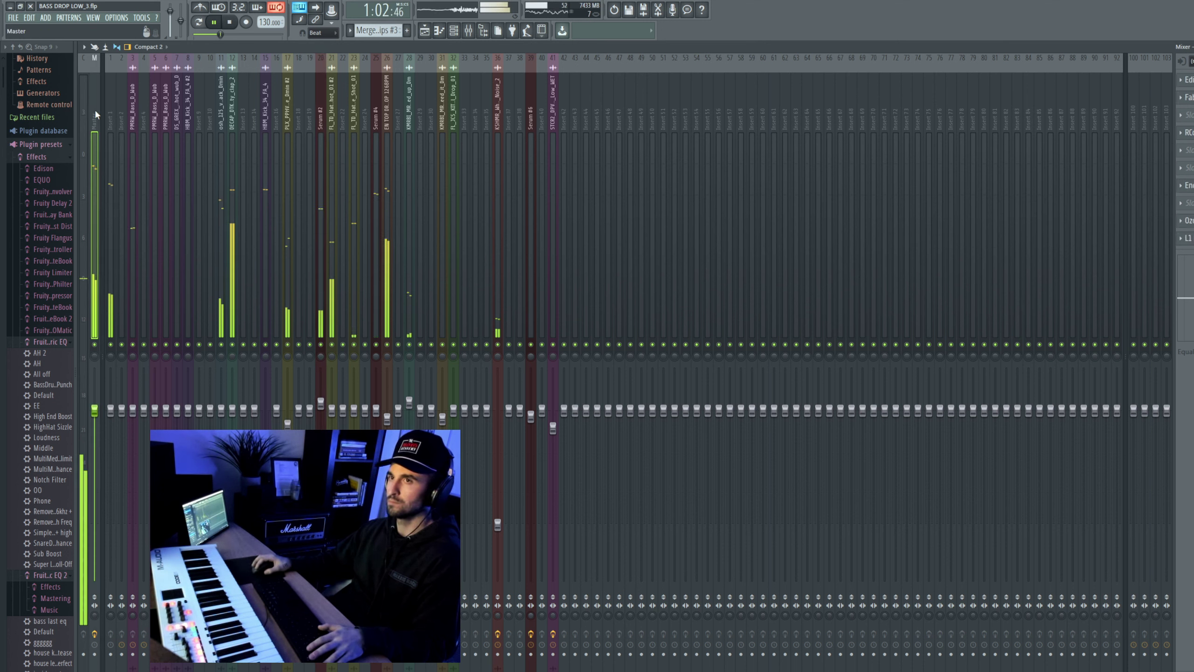
left_click(1187, 220)
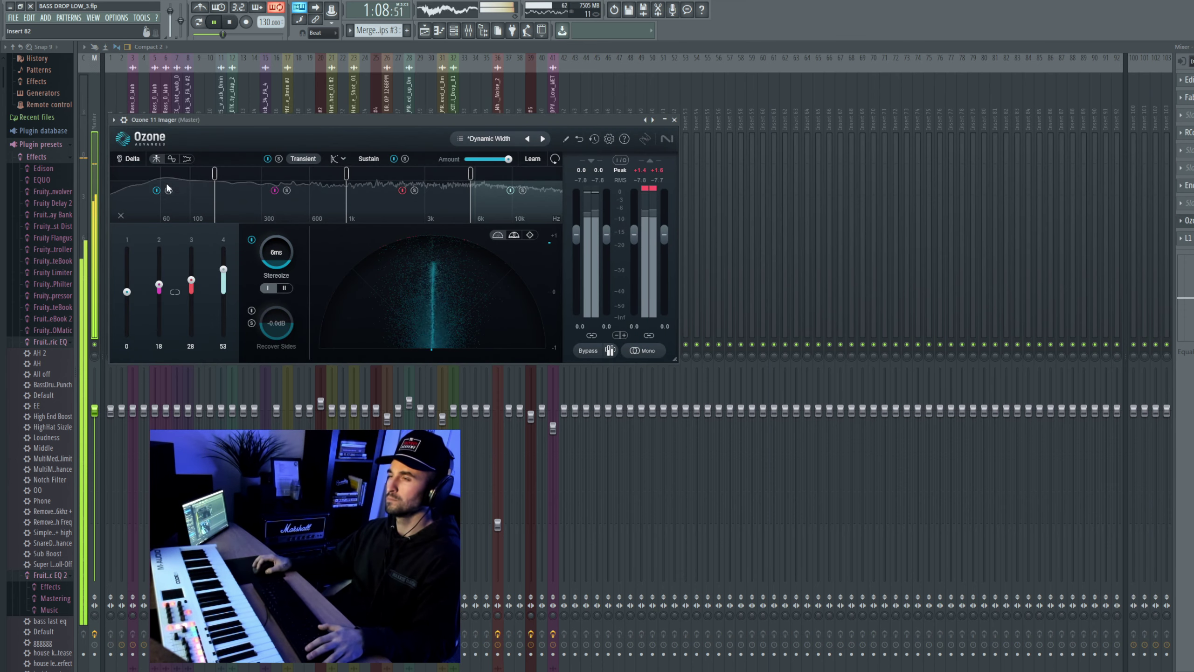
left_click(674, 120)
Step: Play the playlist from bar 65 and delete the track 13 clips in the second build-up, from bar 65 to bar 79
key("F5")
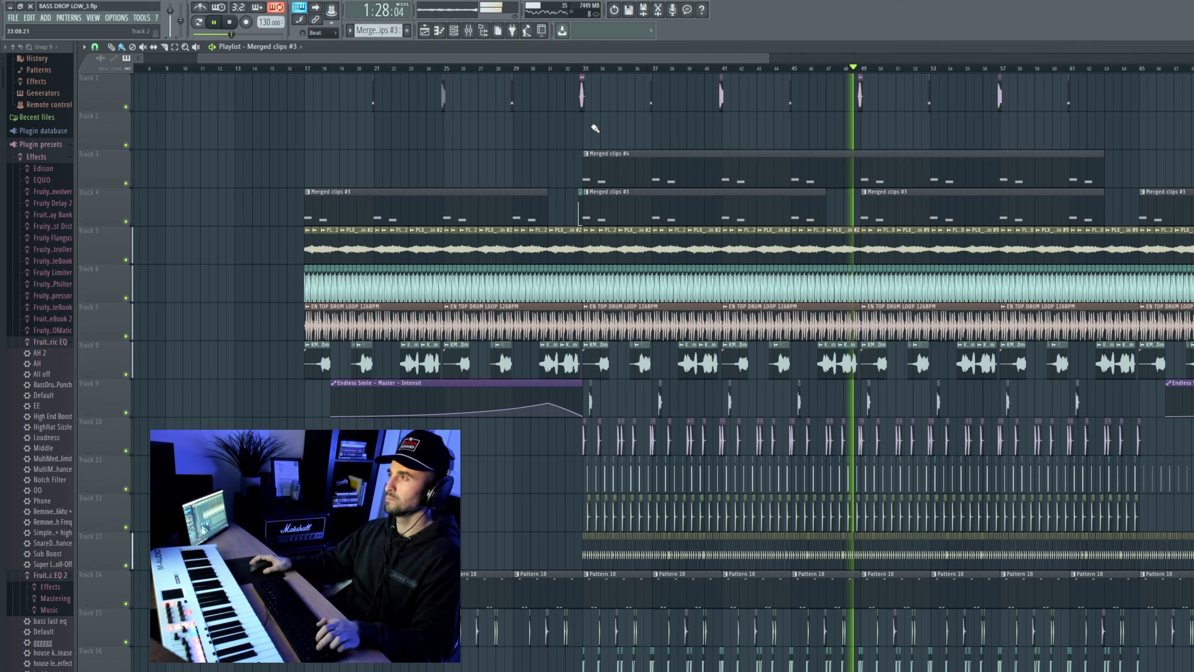
scroll(835, 178, "right", 10)
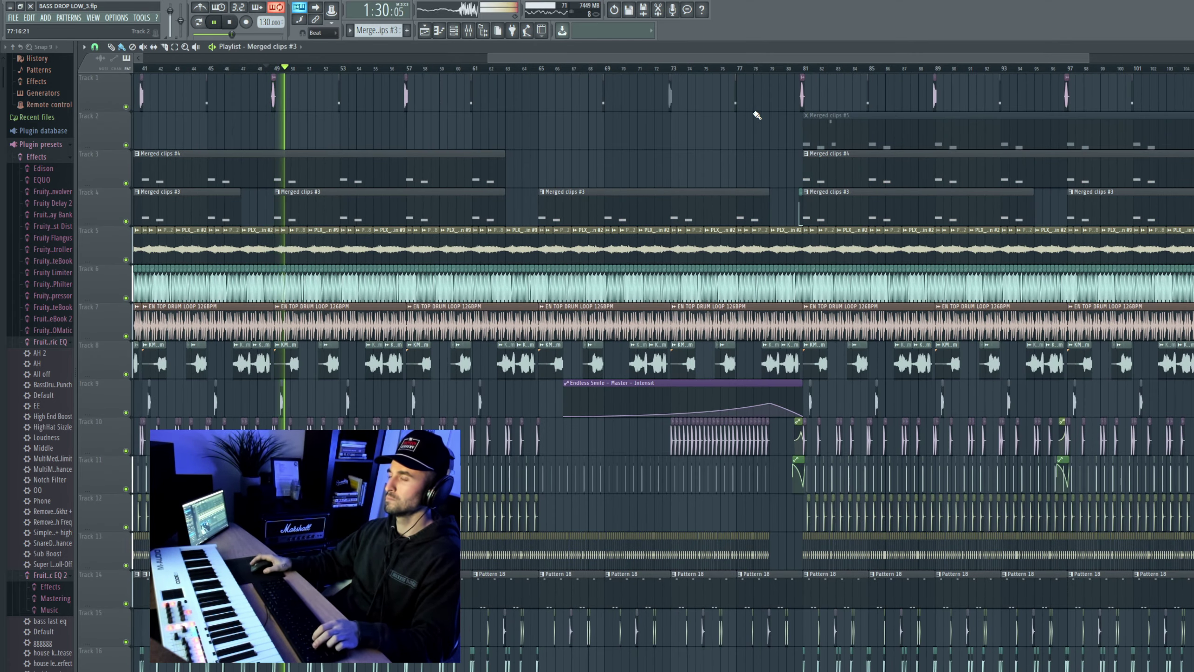
scroll(757, 115, "down", 2)
scroll(426, 203, "up", 3)
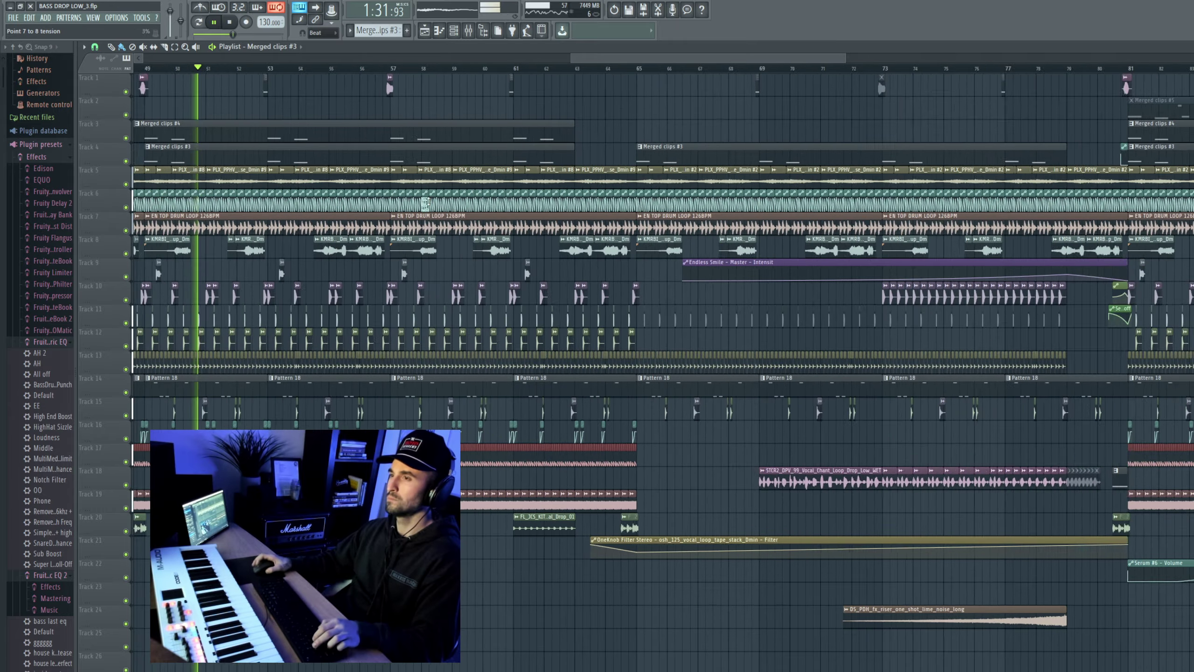
scroll(426, 203, "up", 1)
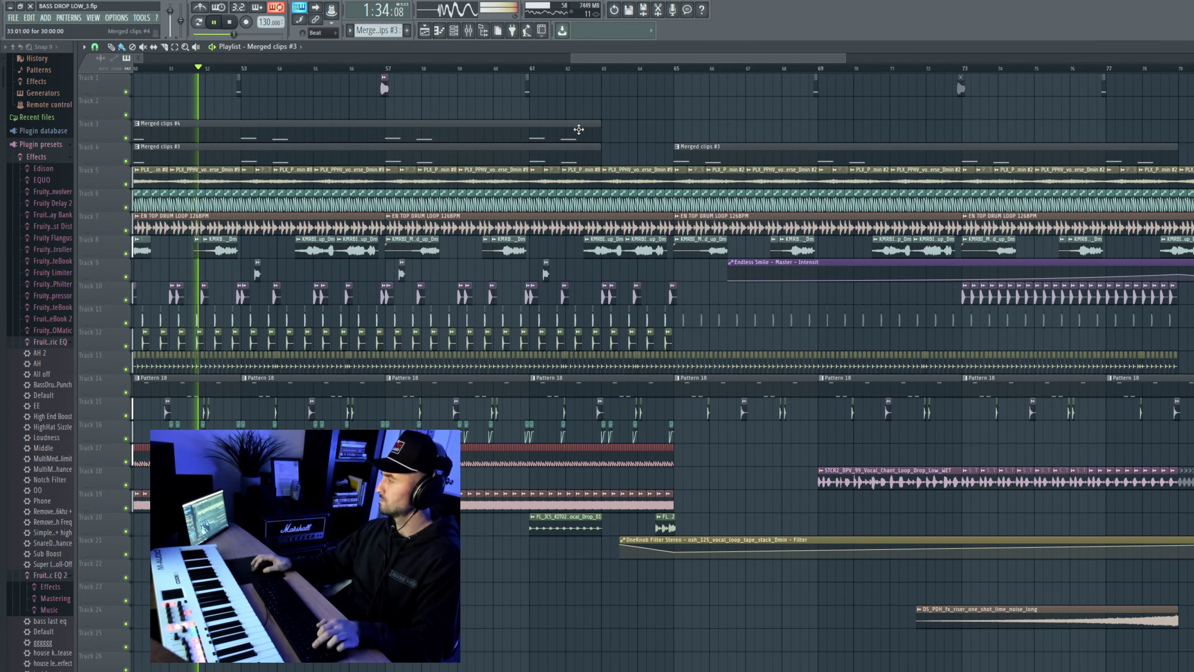
scroll(665, 83, "down", 5)
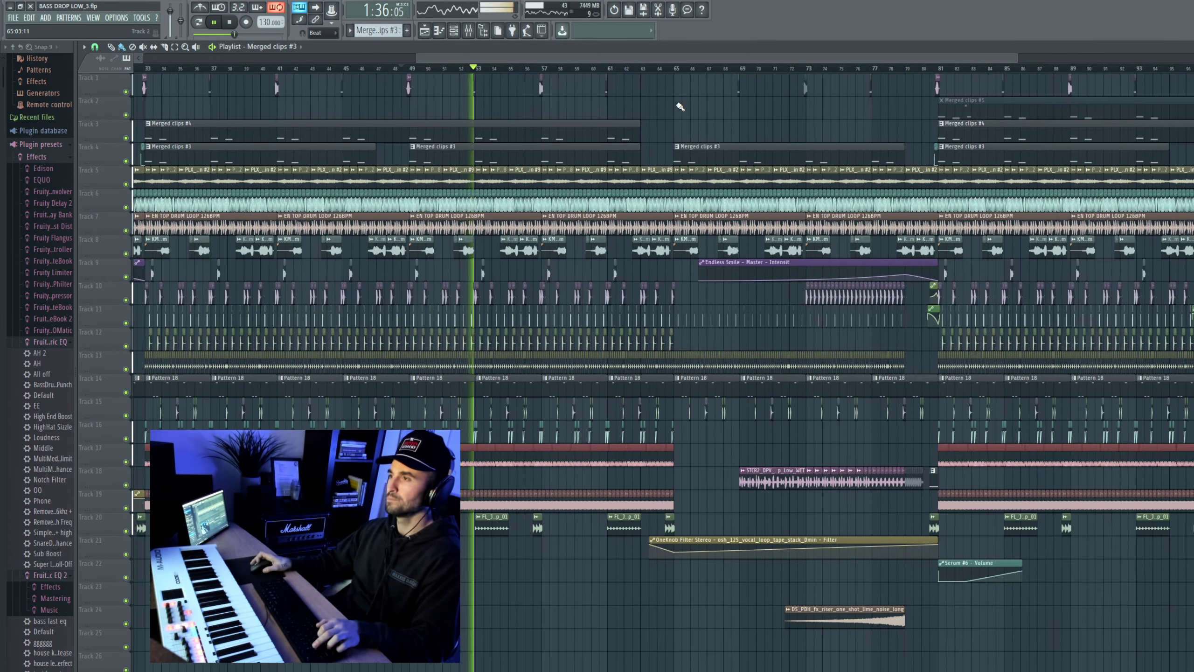
left_click(676, 70)
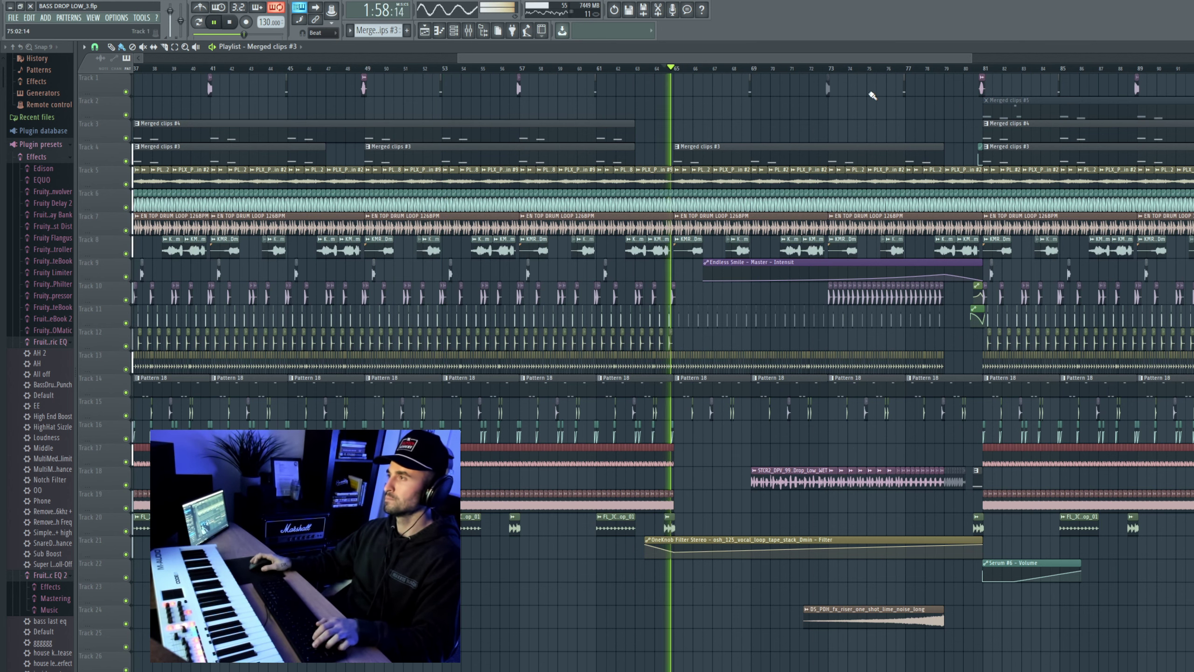
scroll(900, 60, "up", 3)
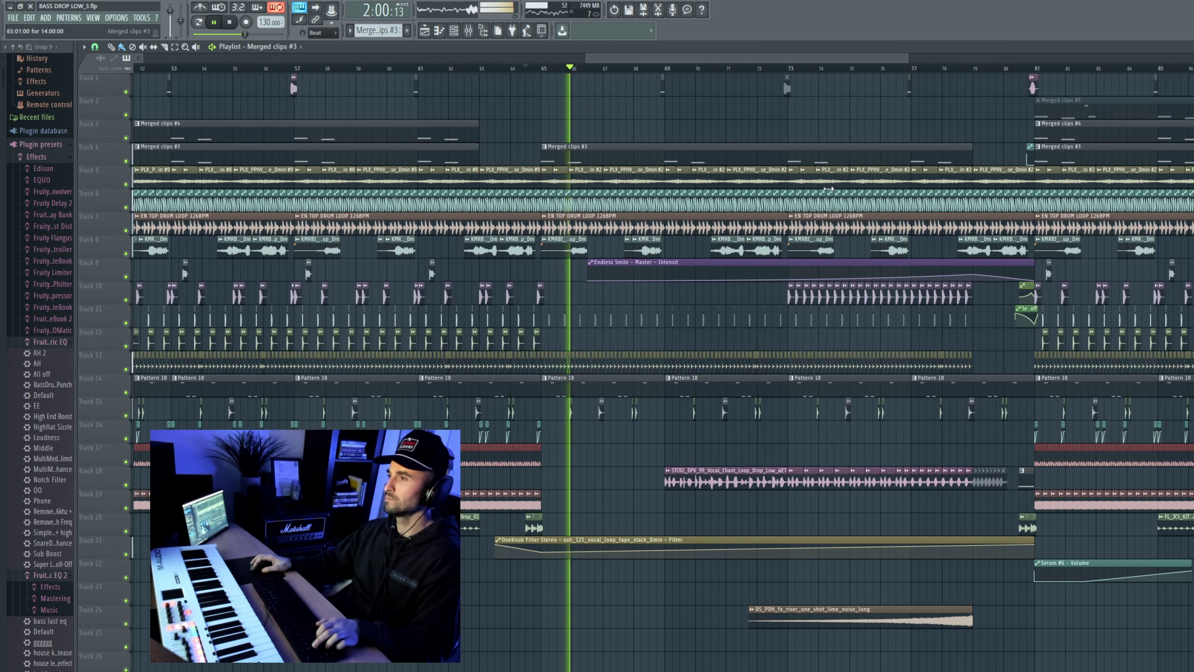
scroll(578, 349, "up", 2)
right_click(527, 366)
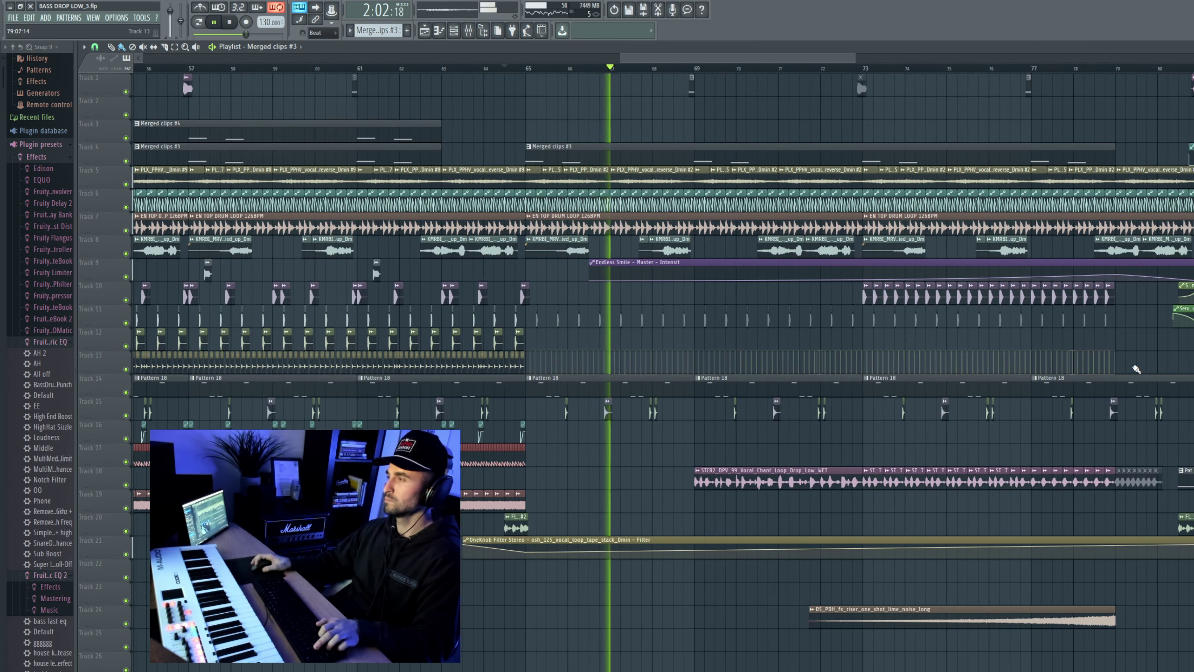
Step: Delete the EN TOP DRUM LOOP 126BPM clip on track 7 between bars 65 and 73, comparing by undoing and redoing the deletion
right_click(630, 231)
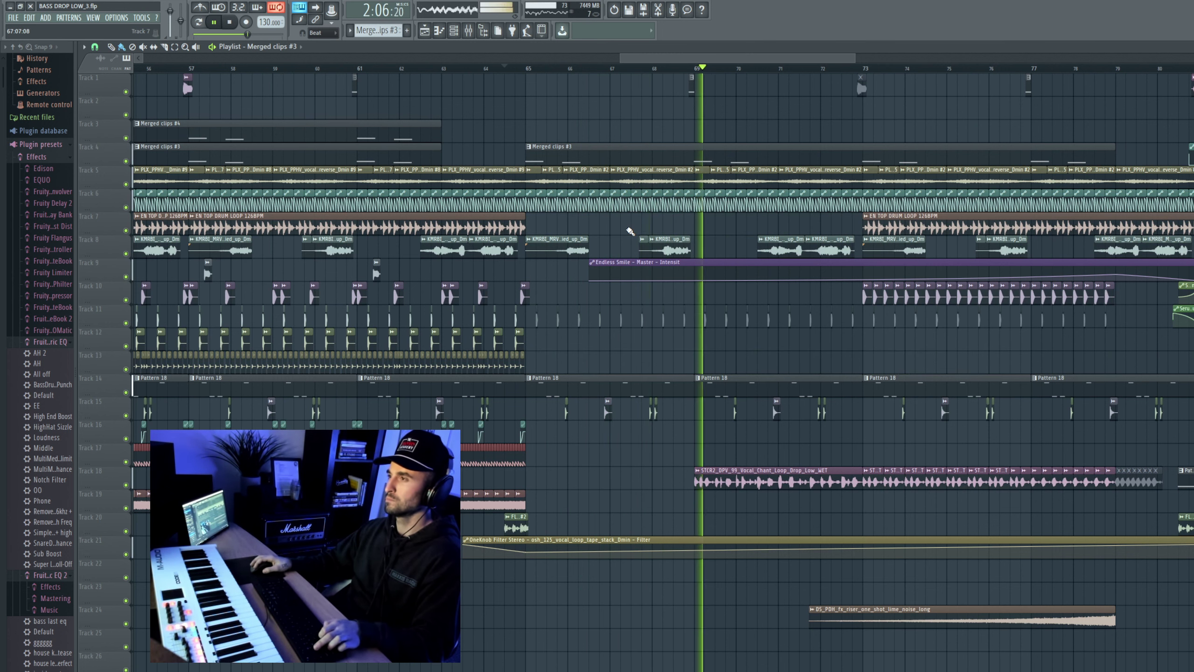
key("ctrl+z")
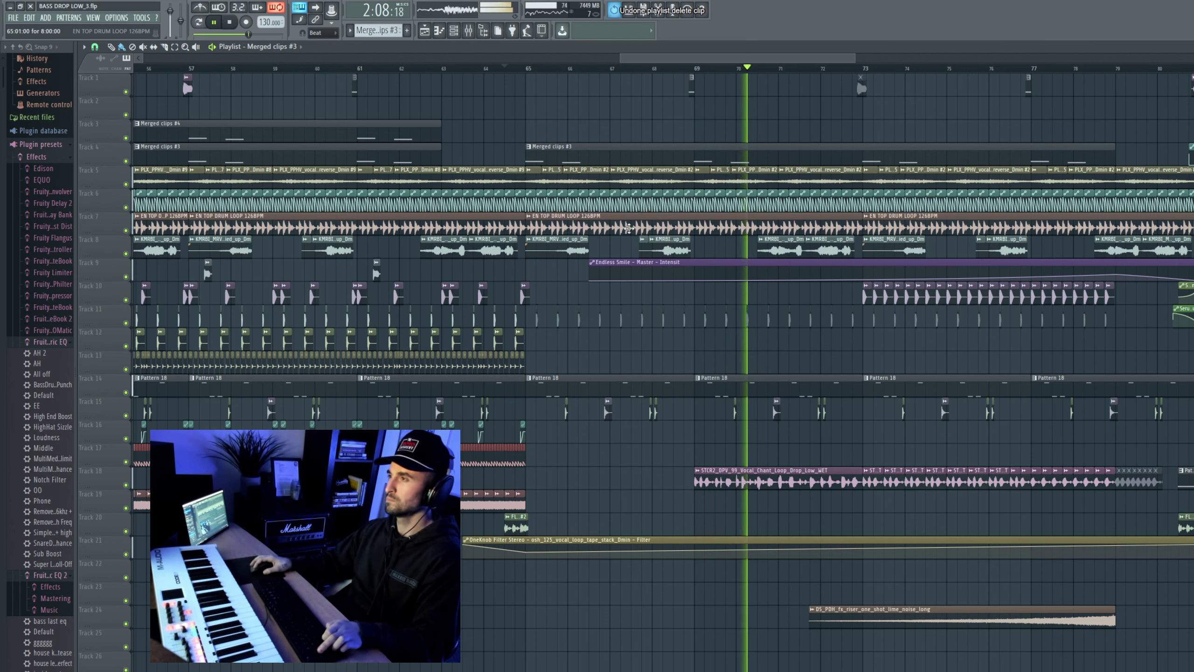
key("ctrl+z")
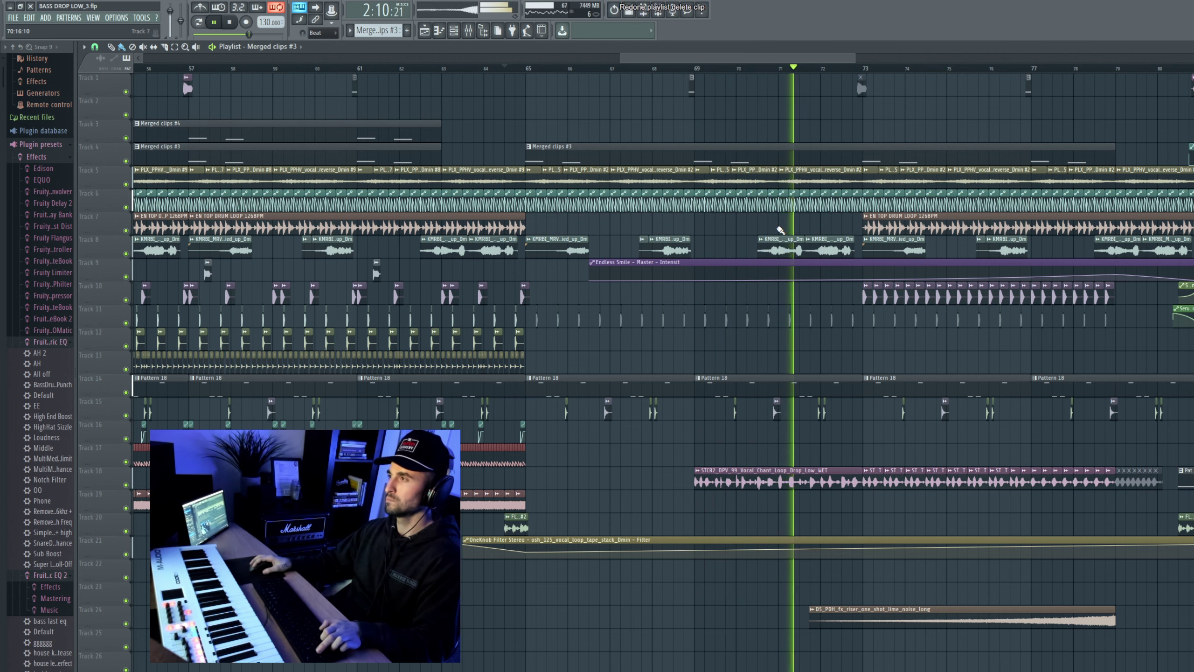
Step: Mute the first EN TOP DRUM LOOP 126BPM clip on track 7, from bar 17 to bar 25
scroll(514, 196, "down", 4)
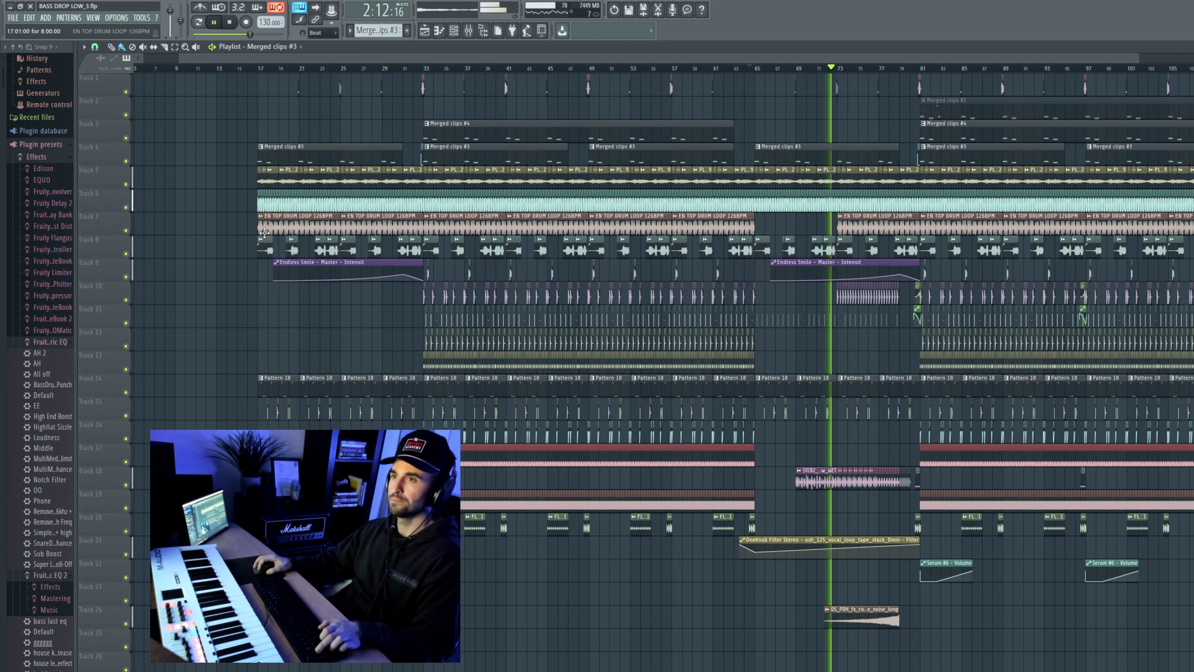
scroll(774, 301, "up", 3)
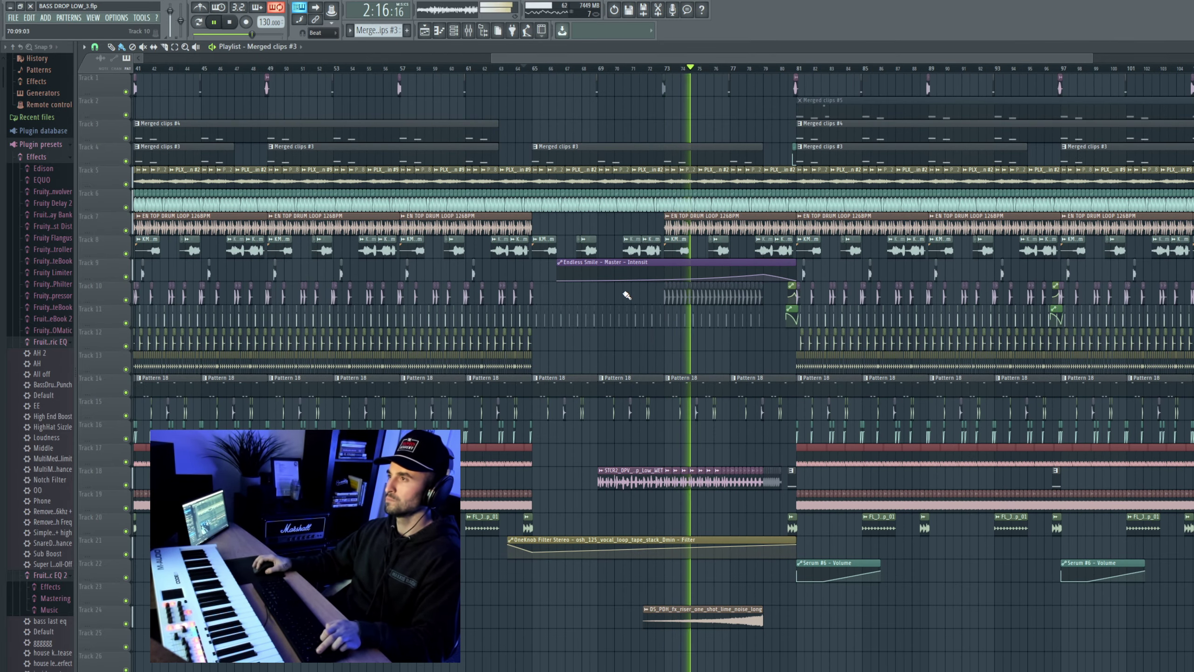
scroll(877, 218, "down", 3)
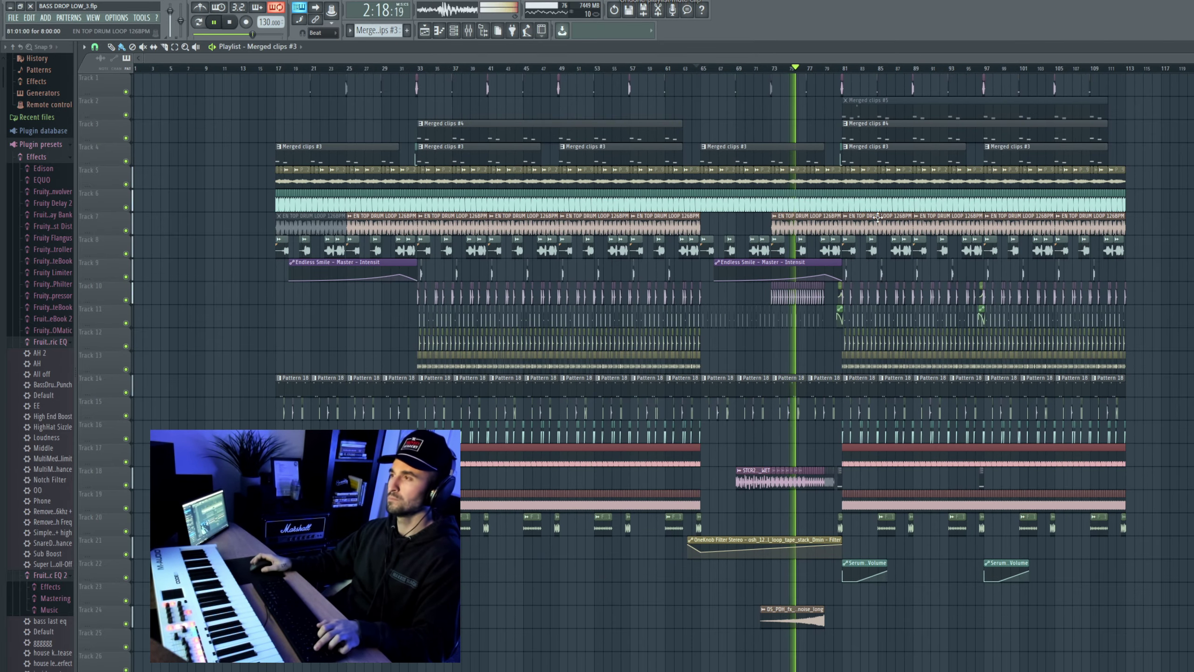
scroll(905, 277, "up", 1)
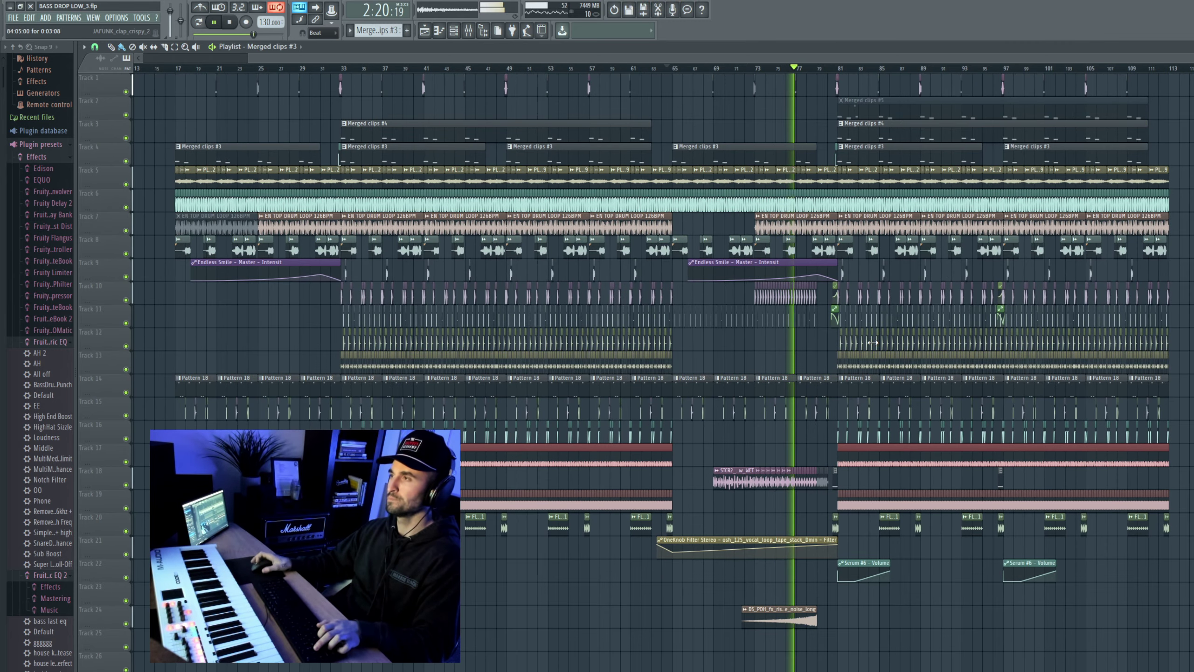
Step: Save the project while the second build-up plays
scroll(872, 342, "up", 3)
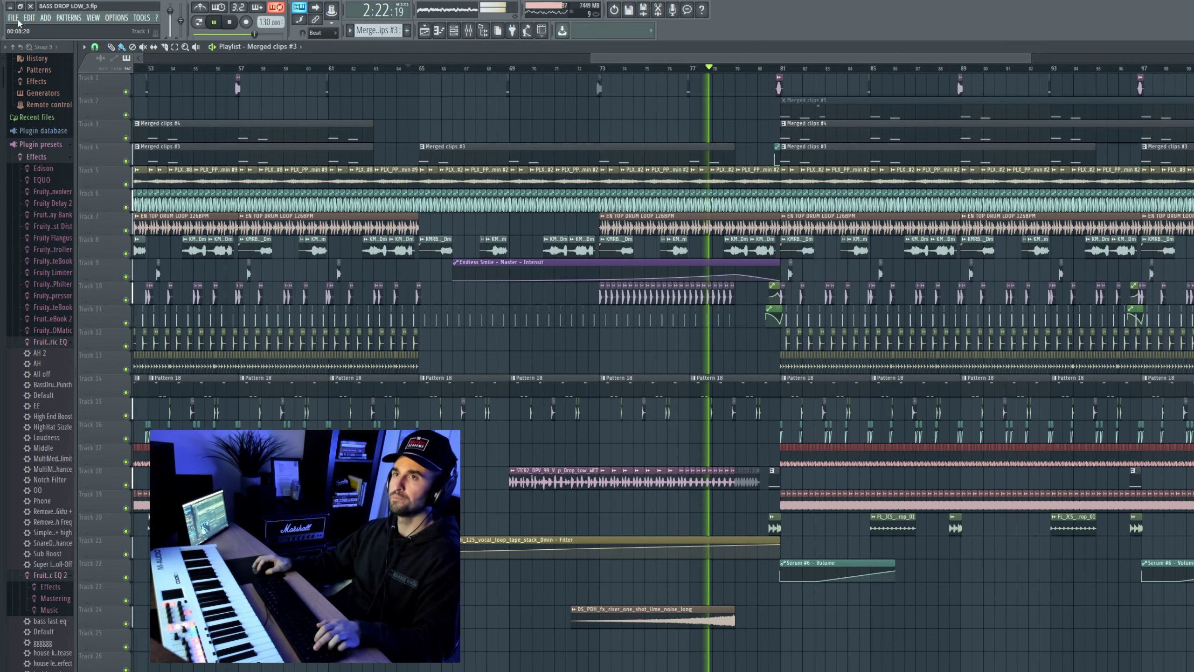
left_click(18, 20)
left_click(28, 62)
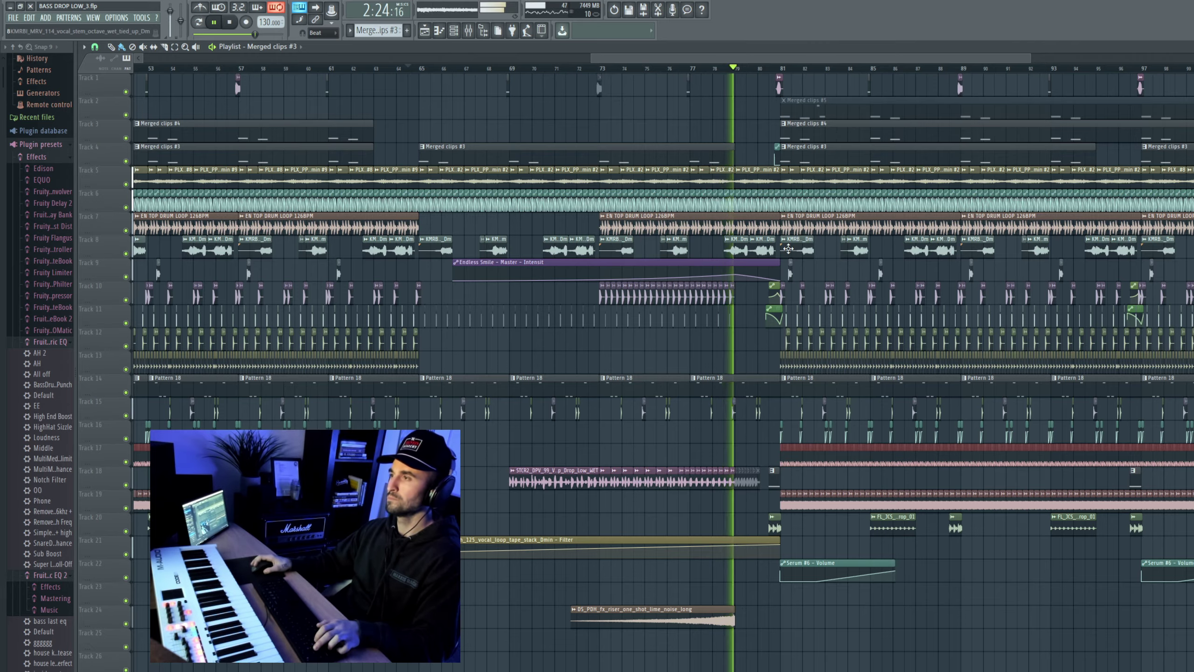
Step: Try the second drop without the track 5 vocal clips between bars 82 and 89, restoring them after listening
scroll(788, 248, "up", 4)
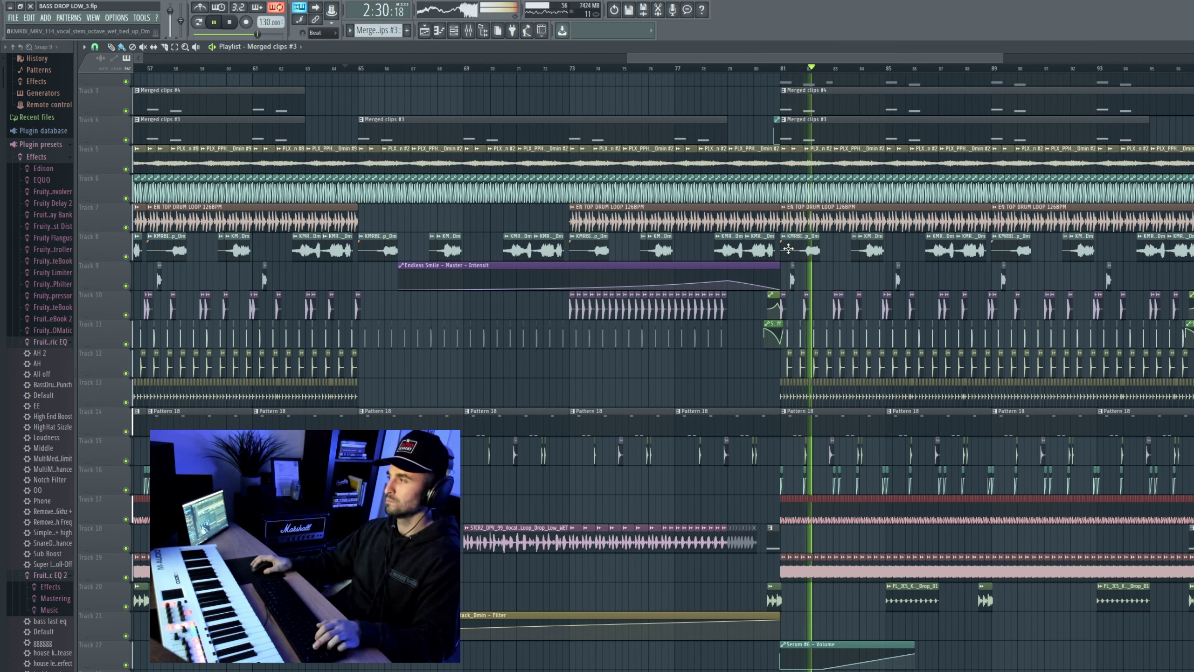
right_click(819, 164)
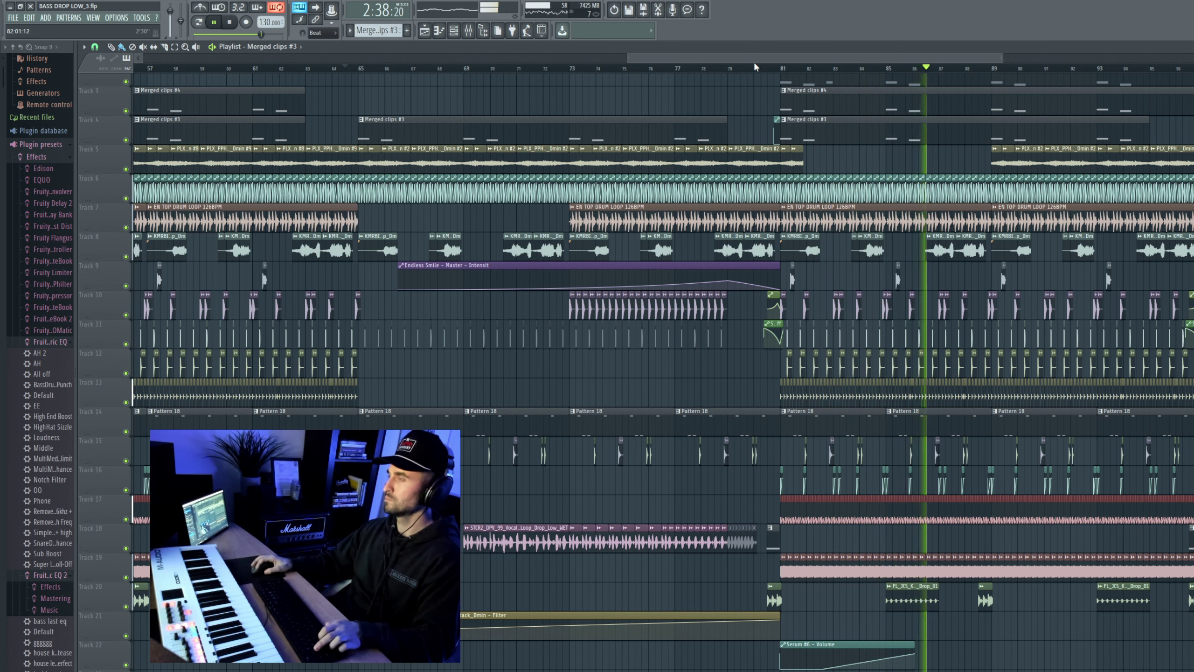
key("ctrl+z")
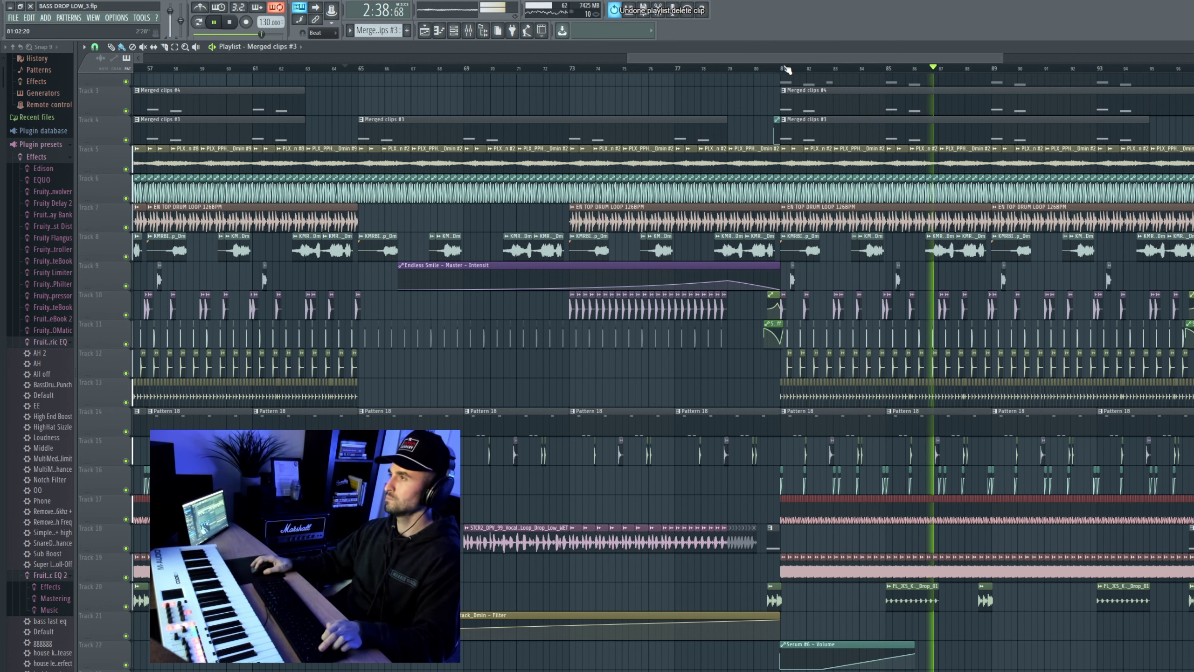
Step: Insert an empty playlist track at track 6 and replay the transition into the second drop from bar 79
right_click(106, 185)
left_click(154, 332)
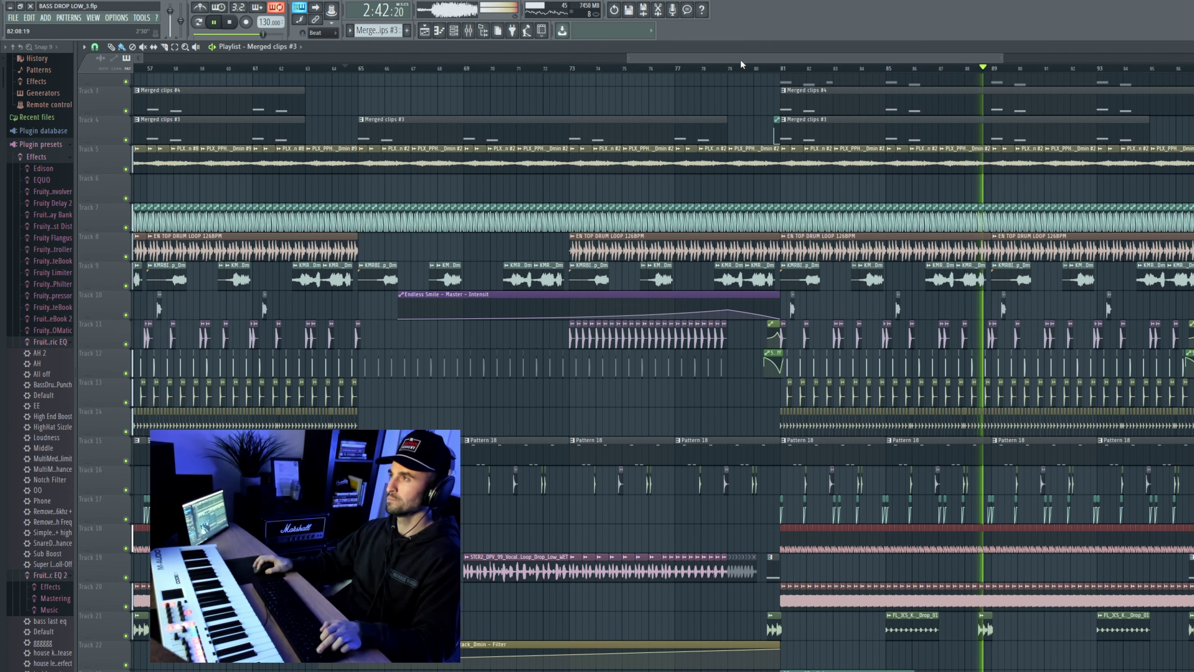
left_click(724, 69)
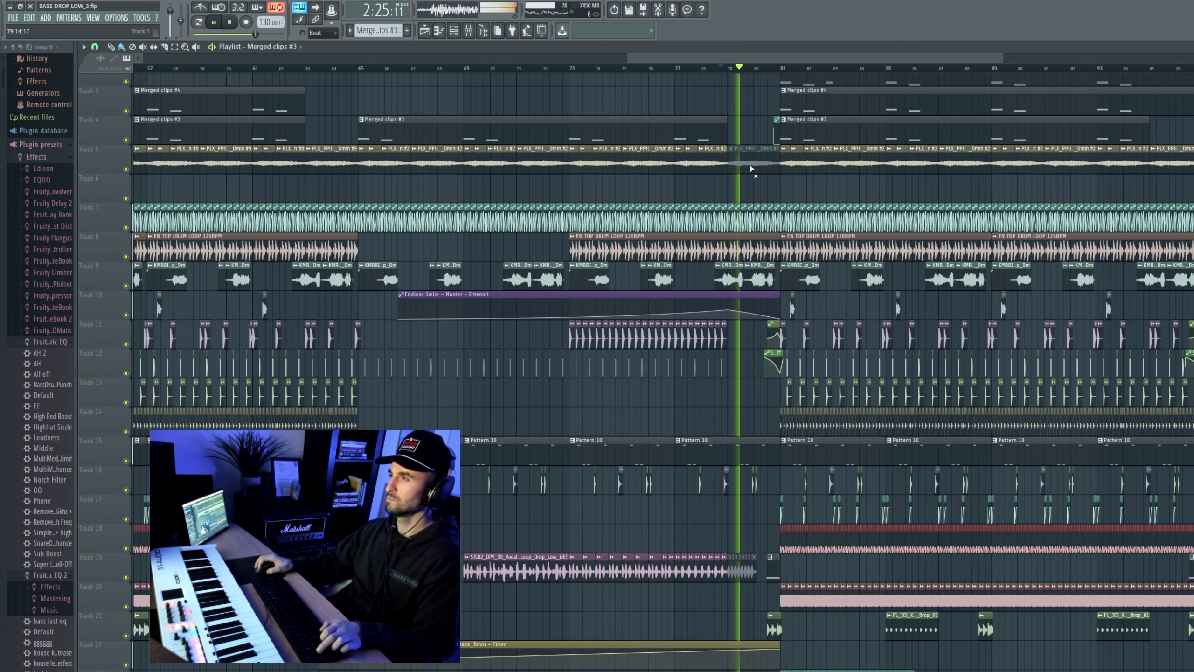
Step: Mute the track 5 vocal clips going into the second drop, from bar 79 to bar 89, and listen around bar 89
left_click_drag(788, 167, 1193, 166)
scroll(849, 155, "down", 4)
scroll(1016, 167, "up", 1)
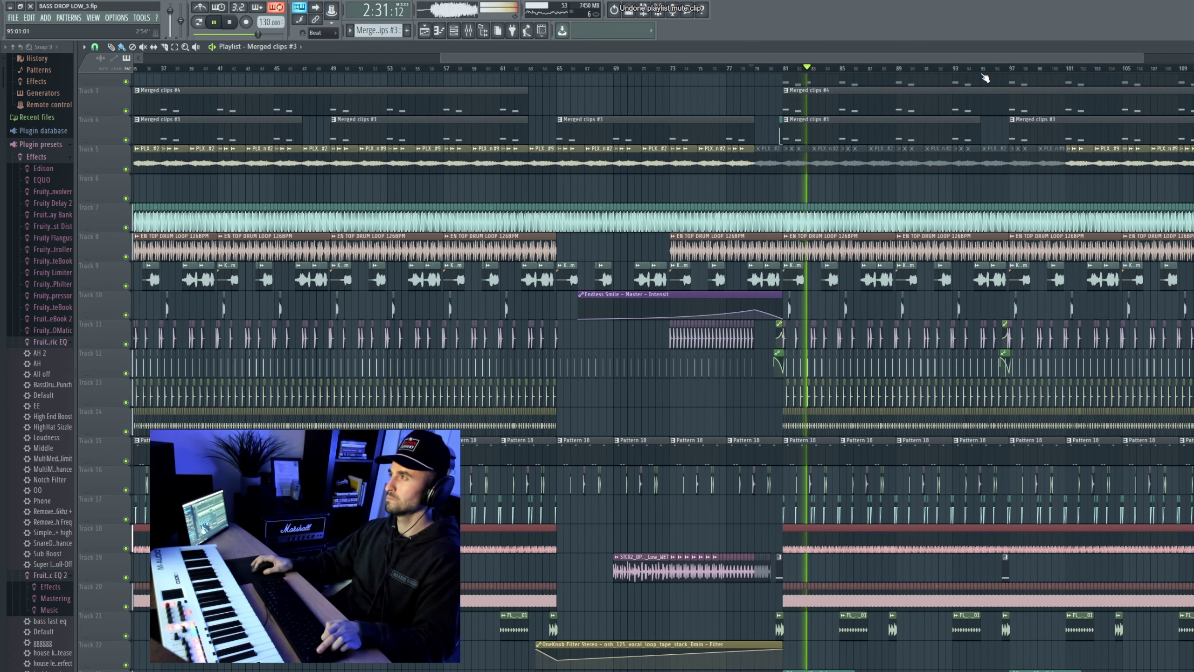
left_click(898, 71)
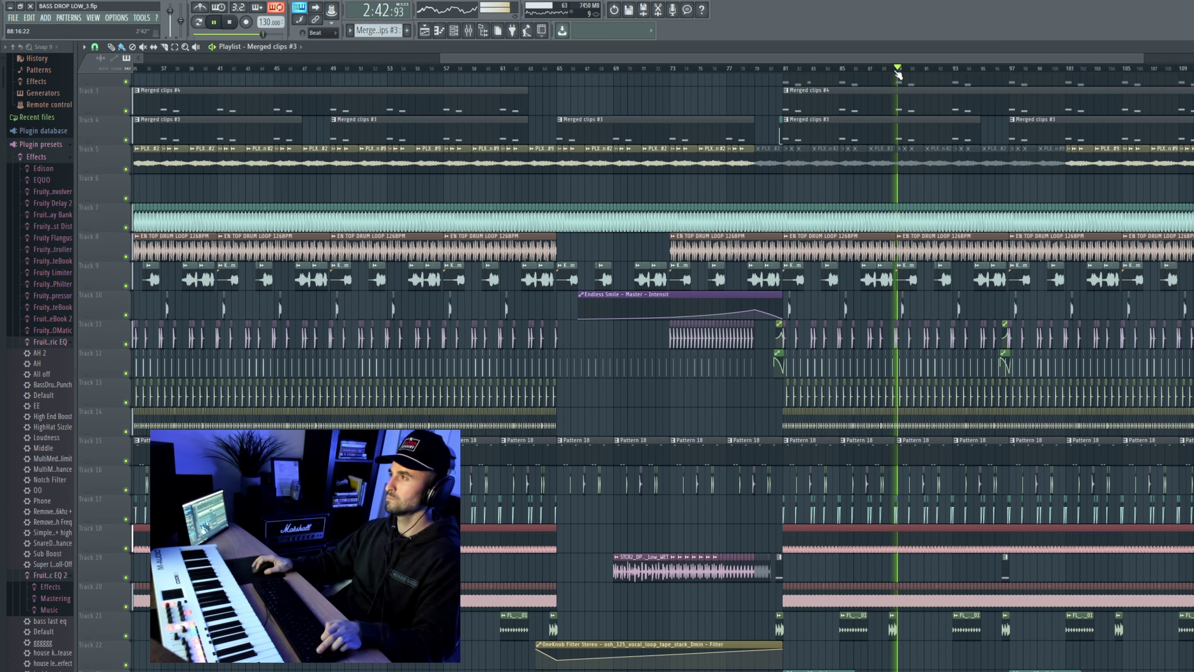
left_click(883, 71)
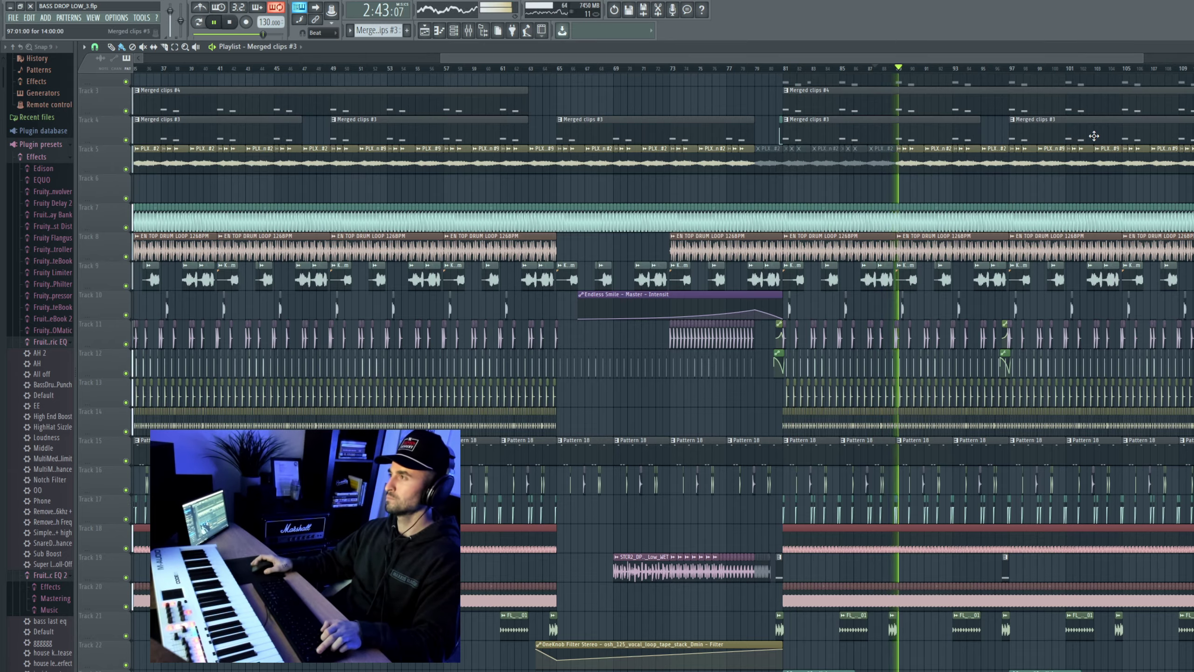
Step: Mute the track 5 vocal clips going into the first drop, from bar 31 to bar 49
scroll(1094, 136, "down", 2)
scroll(508, 155, "up", 2)
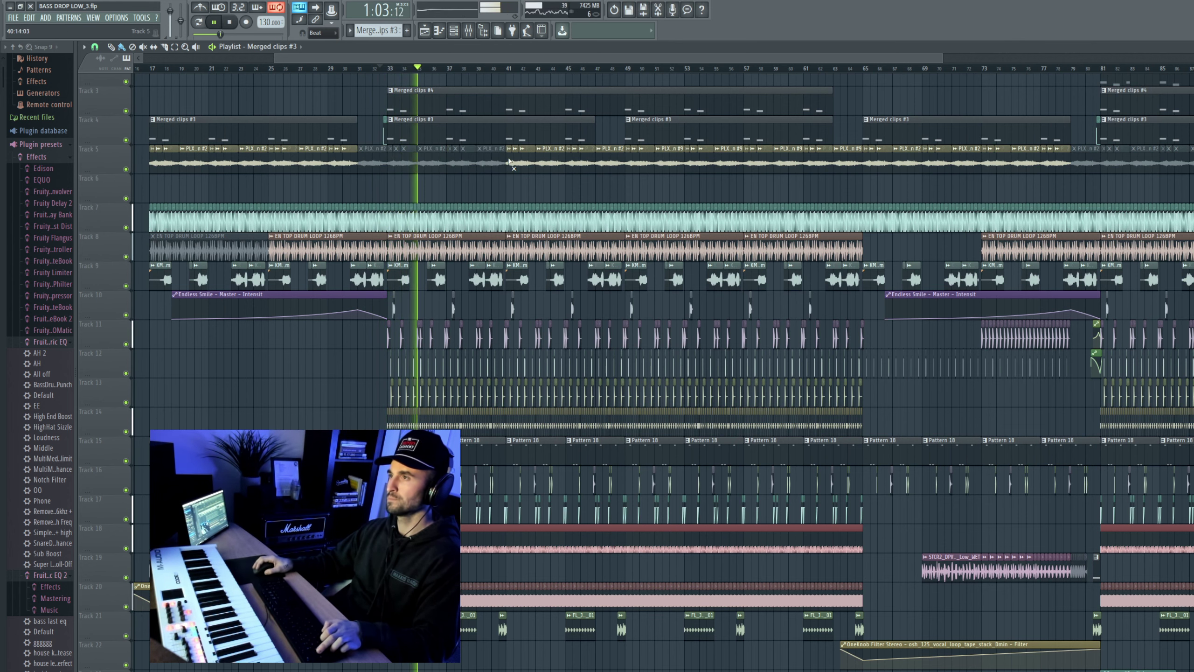
scroll(593, 150, "down", 2)
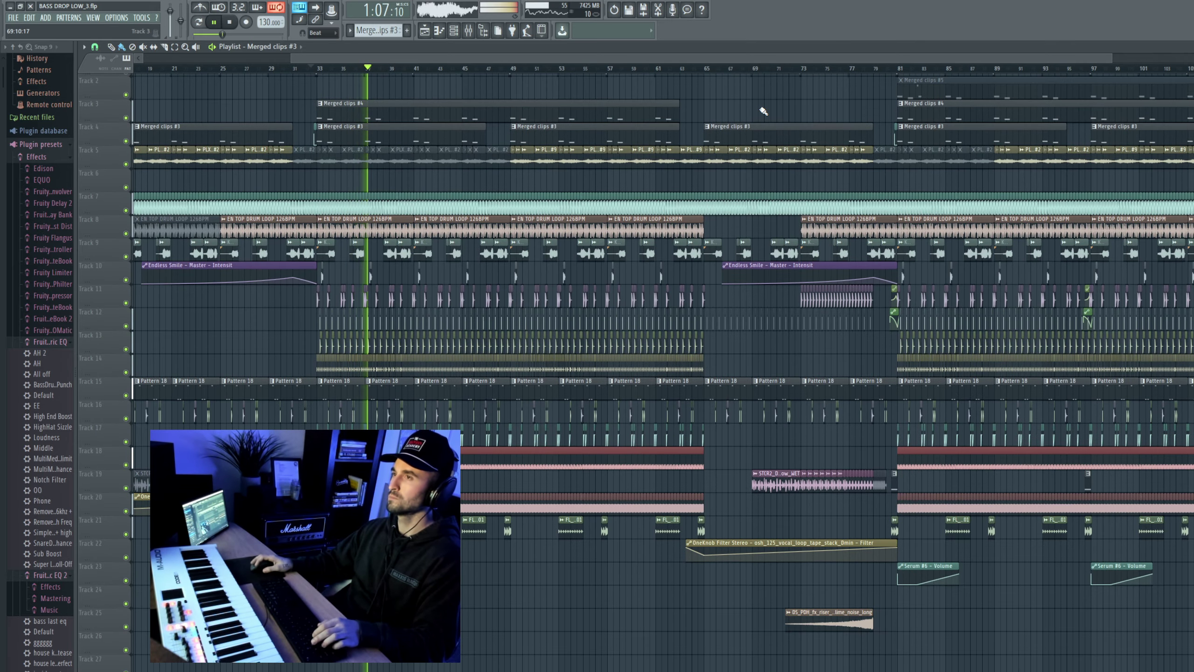
Step: Slice the FL_JCS_KIT02_150_E_Vocal_Drop_01 clip on track 21 just before bar 38, and try cutting its second part
scroll(421, 148, "up", 8)
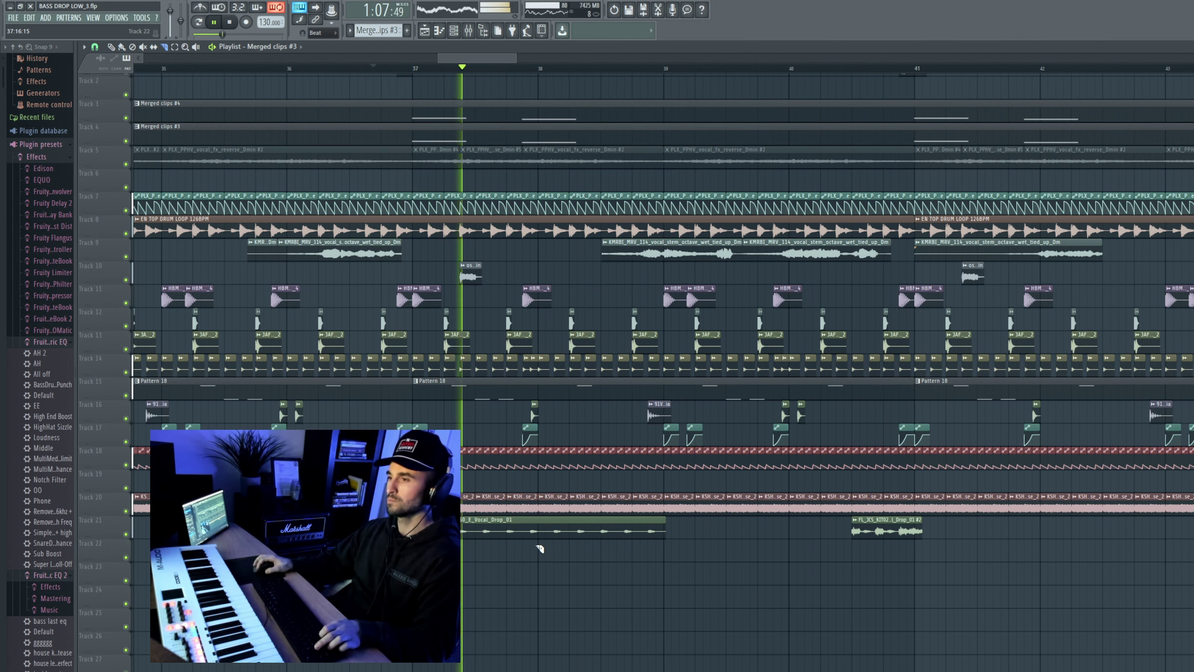
left_click_drag(530, 544, 529, 514)
left_click(538, 527, "ctrl")
key("ctrl+x")
key("ctrl+alt+z")
key("ctrl+alt+z")
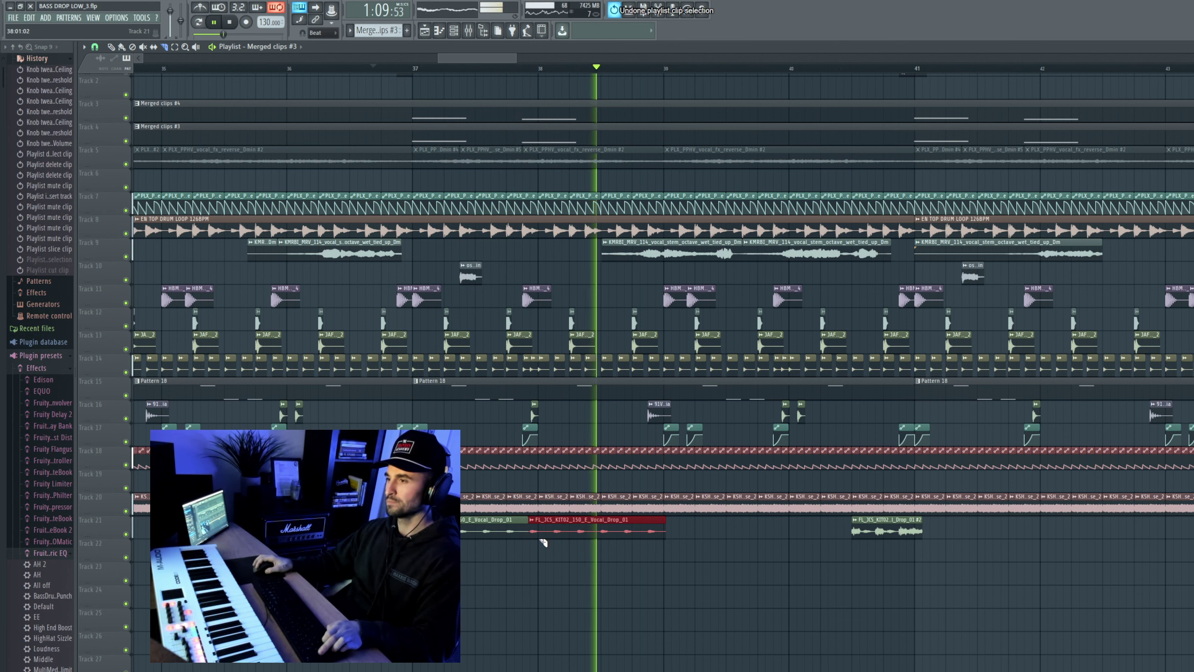
key("space")
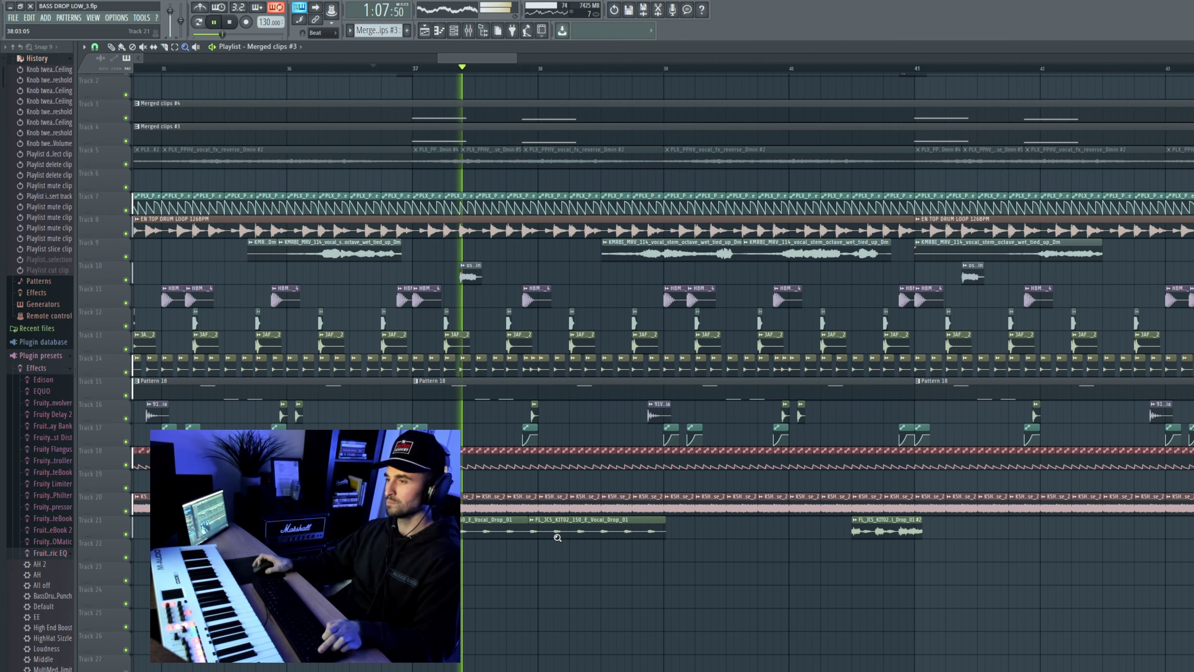
Step: Slice the track 21 vocal drop clip again just after bar 38, and try cutting out the short piece between the slices
left_click(174, 47)
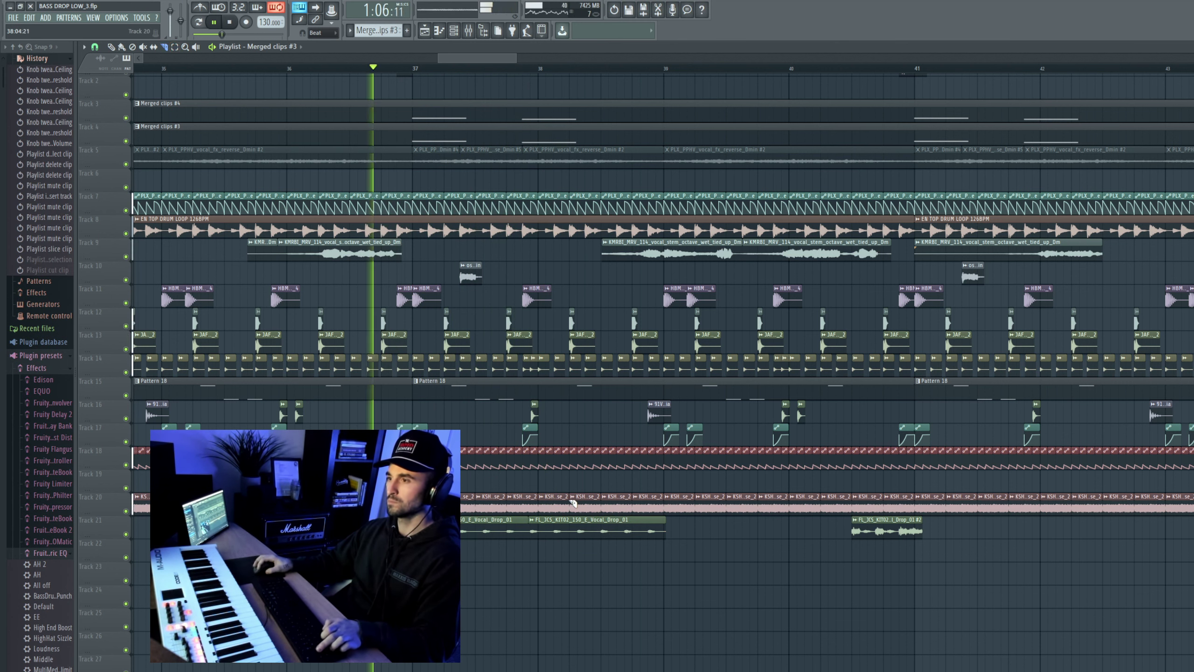
left_click(558, 526, "ctrl")
left_click_drag(553, 515, 461, 536)
key("ctrl+x")
scroll(460, 532, "down", 6)
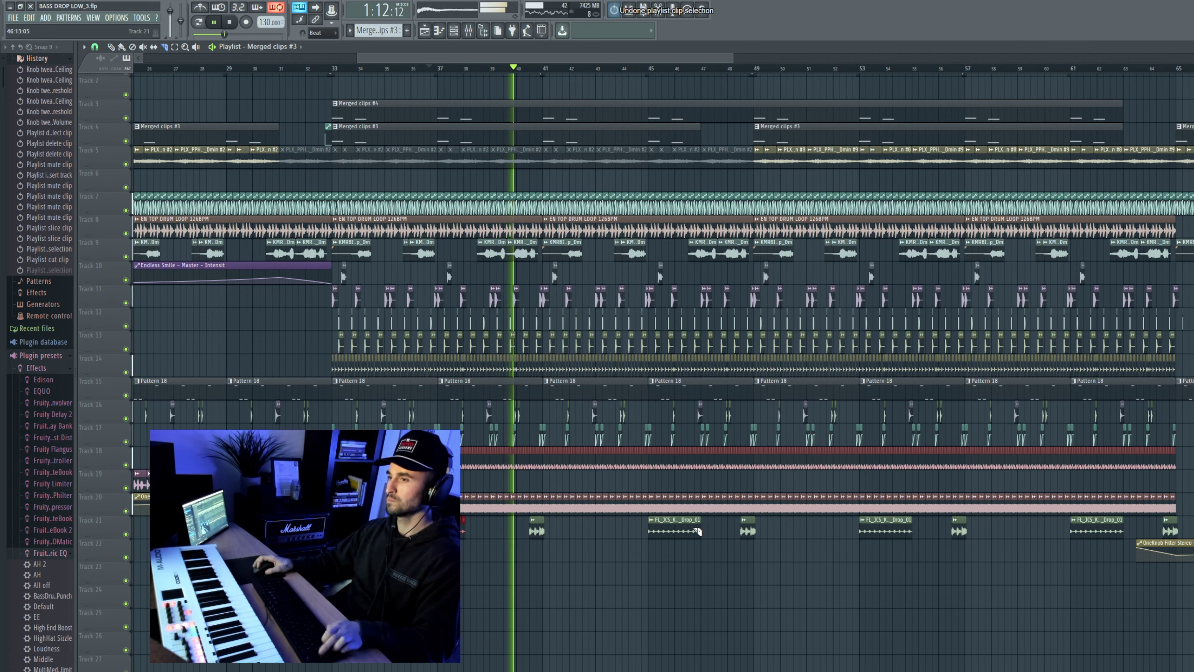
key("ctrl+z")
key("ctrl+z")
key("ctrl+z")
key("space")
key("space")
Step: Open the Vocal_Drop_01 channel from its track 21 clip and solo its mixer track 32 during playback
scroll(221, 134, "up", 3)
scroll(214, 132, "up", 3)
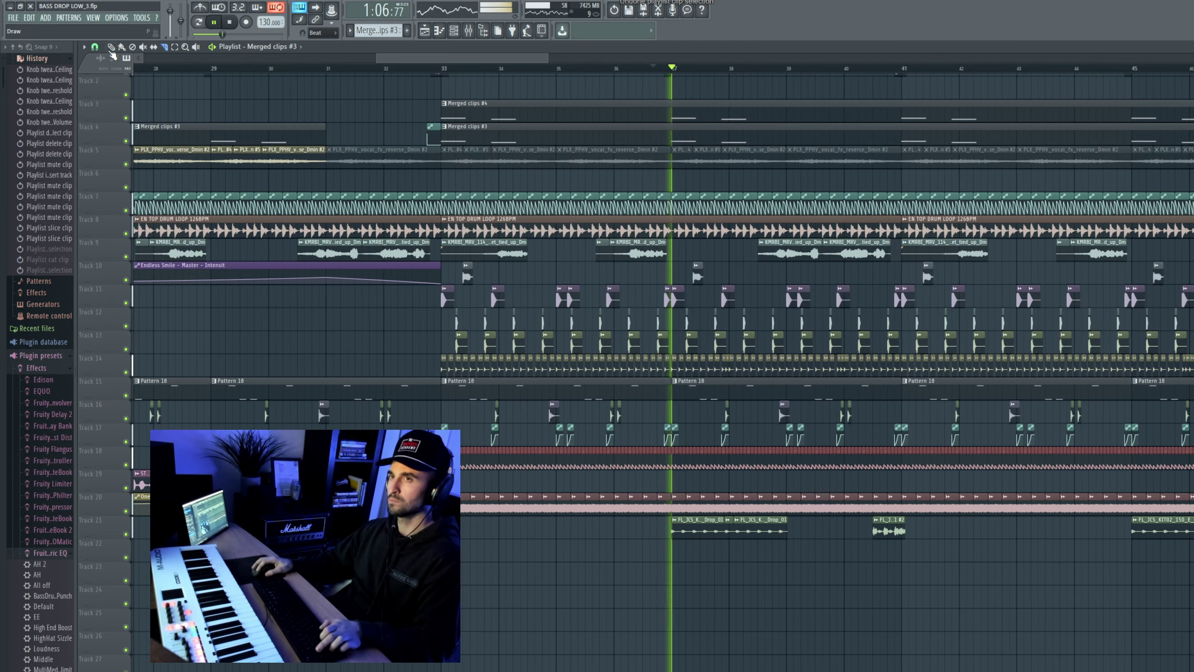
left_click(111, 47)
key("space")
key("space")
left_click(713, 526)
key("F9")
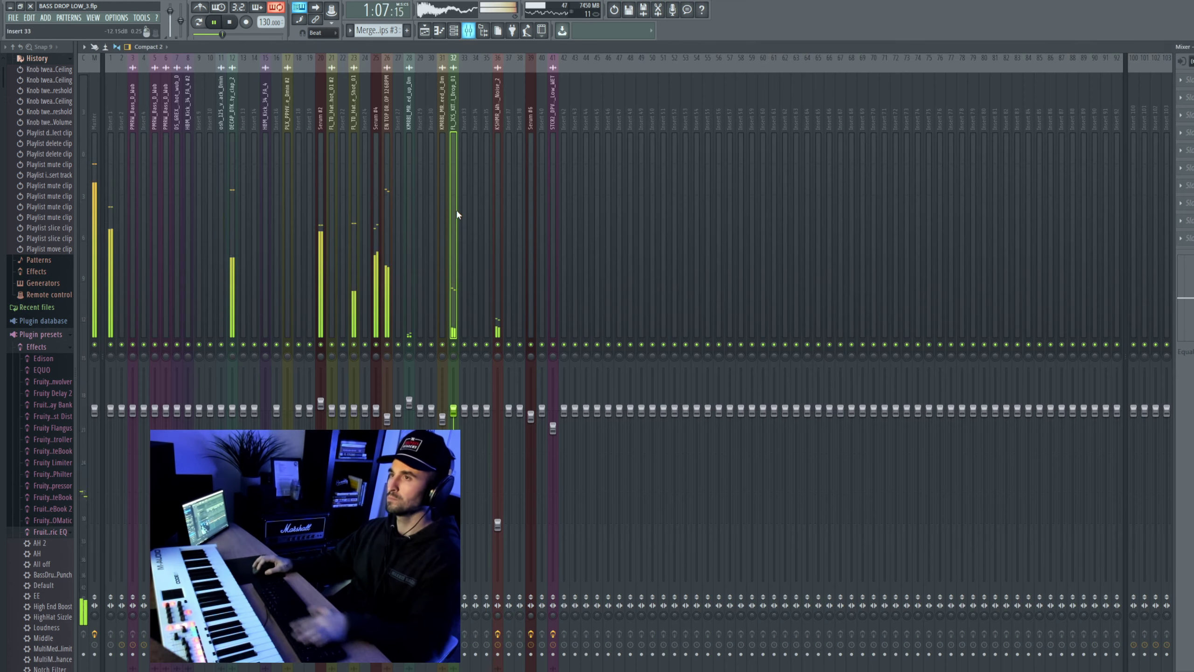
right_click(454, 345)
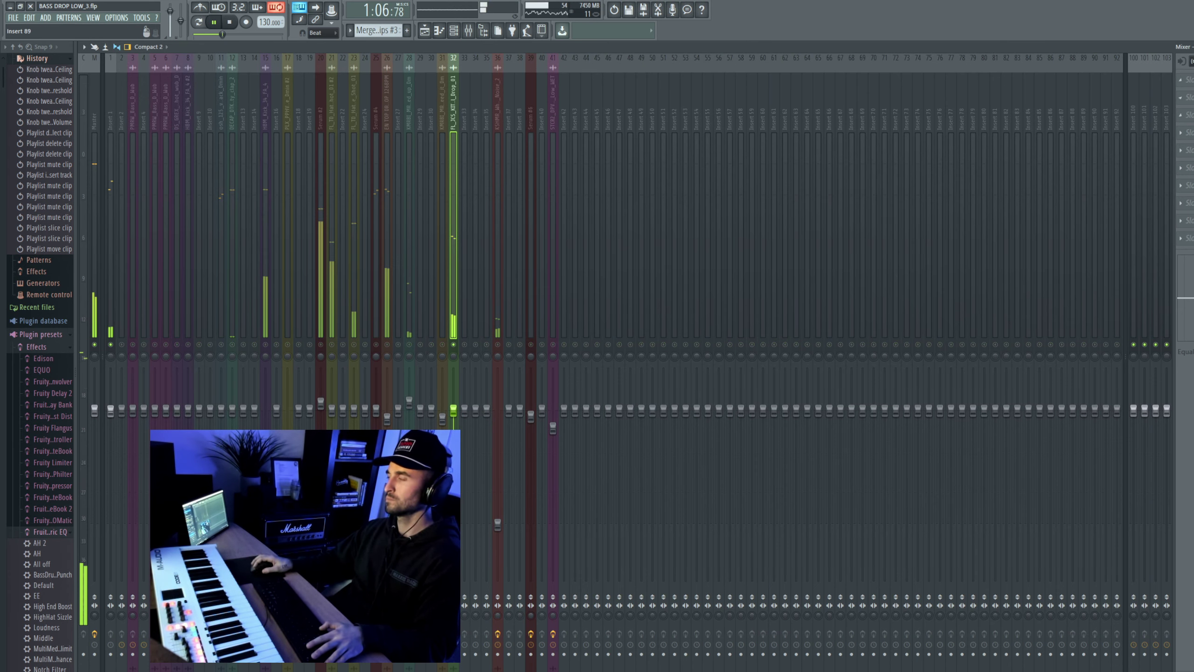
Step: Load EchoBoy as an effect on the vocal drop's mixer track and return to the playlist
left_click(1187, 115)
left_click(968, 439)
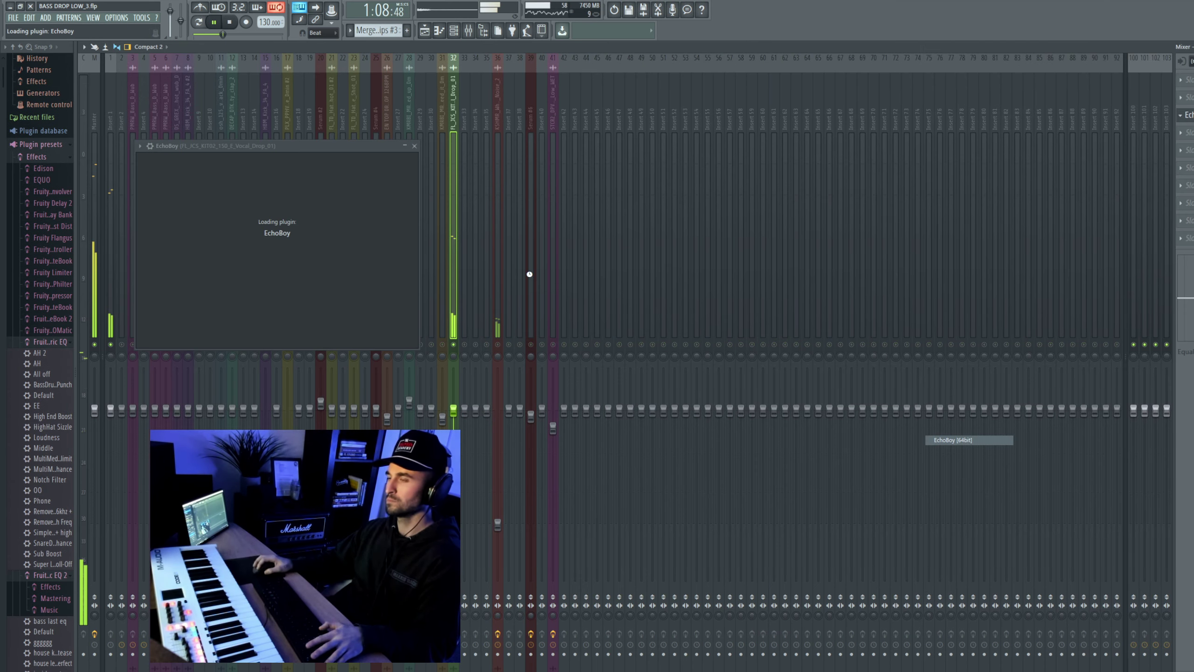
key("F9")
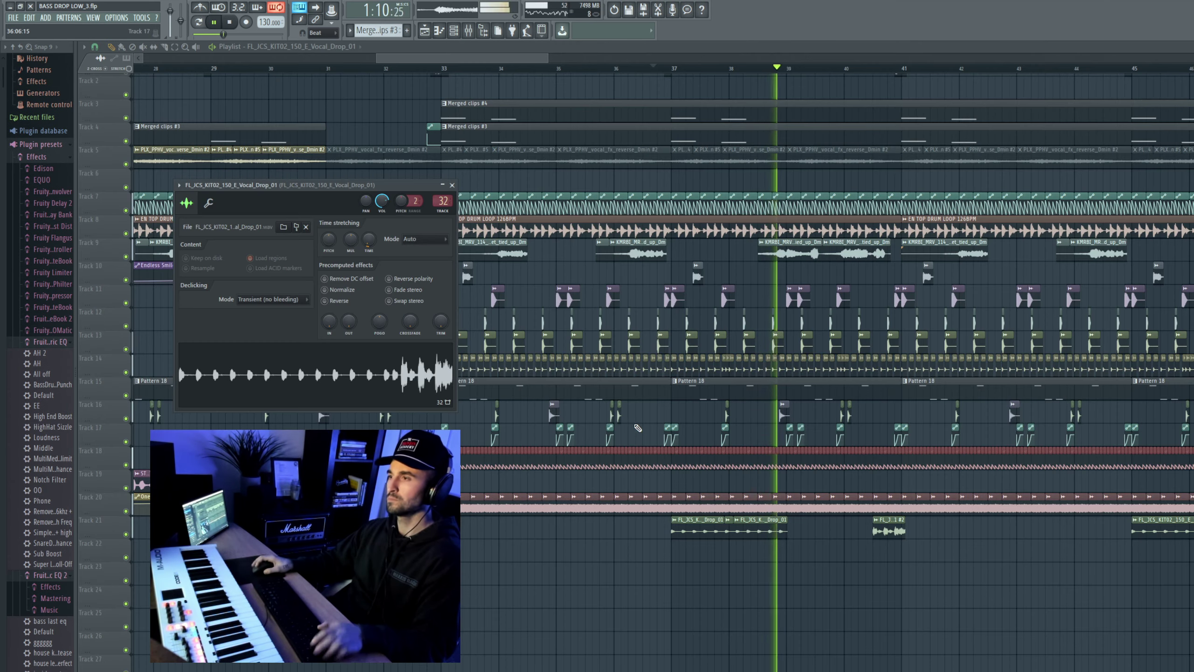
Step: Open the JAFUNK_clap_crispy_2 channel from its track 13 clip and route it to mixer track 34
key("space")
key("space")
double_click(628, 341)
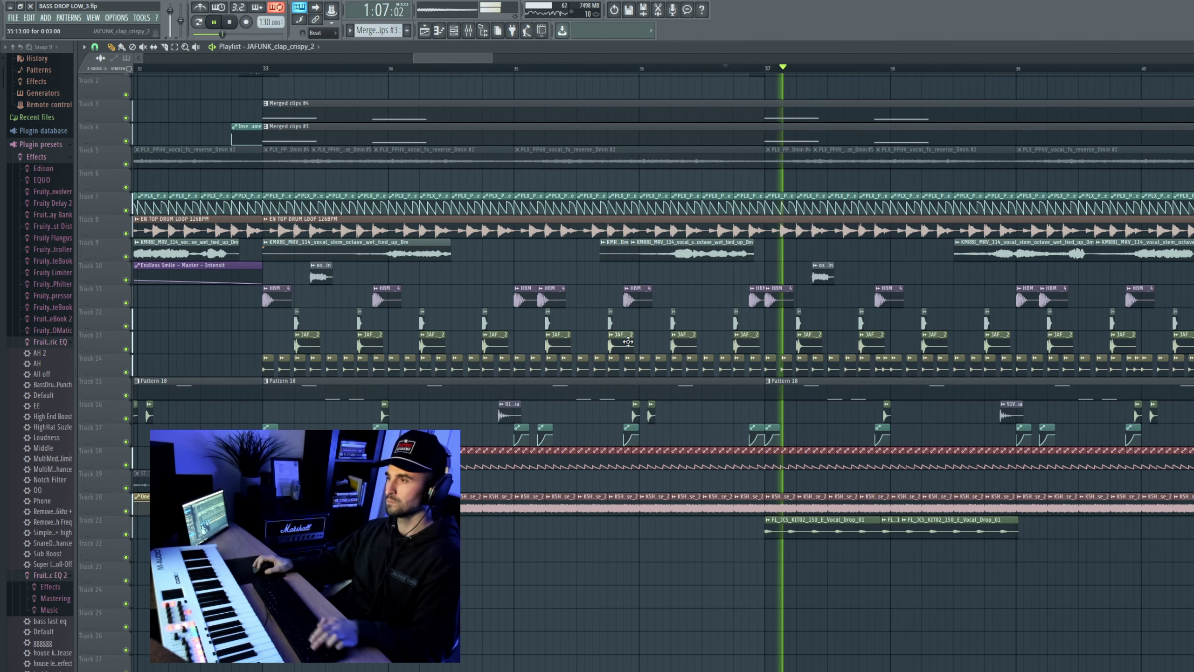
key("F9")
right_click(472, 123)
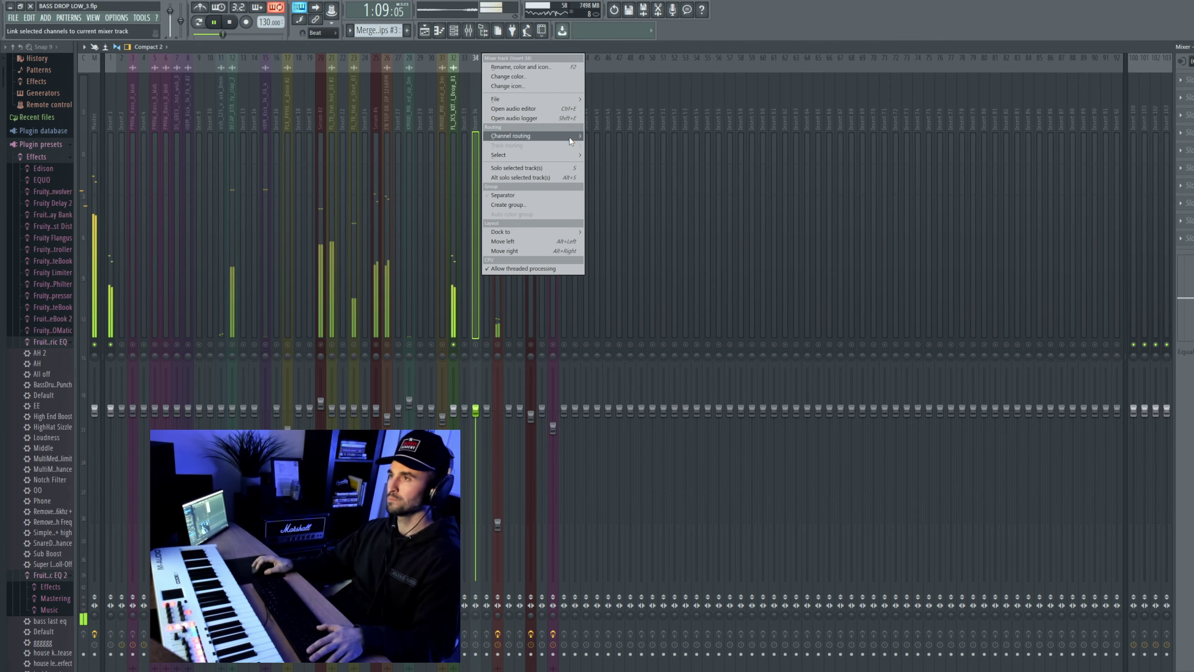
left_click(602, 136)
Step: Put Fruity Parametric EQ 2 on the clap's mixer track in place of C1 comp-gate Stereo and load an EQ preset
left_click(1160, 106)
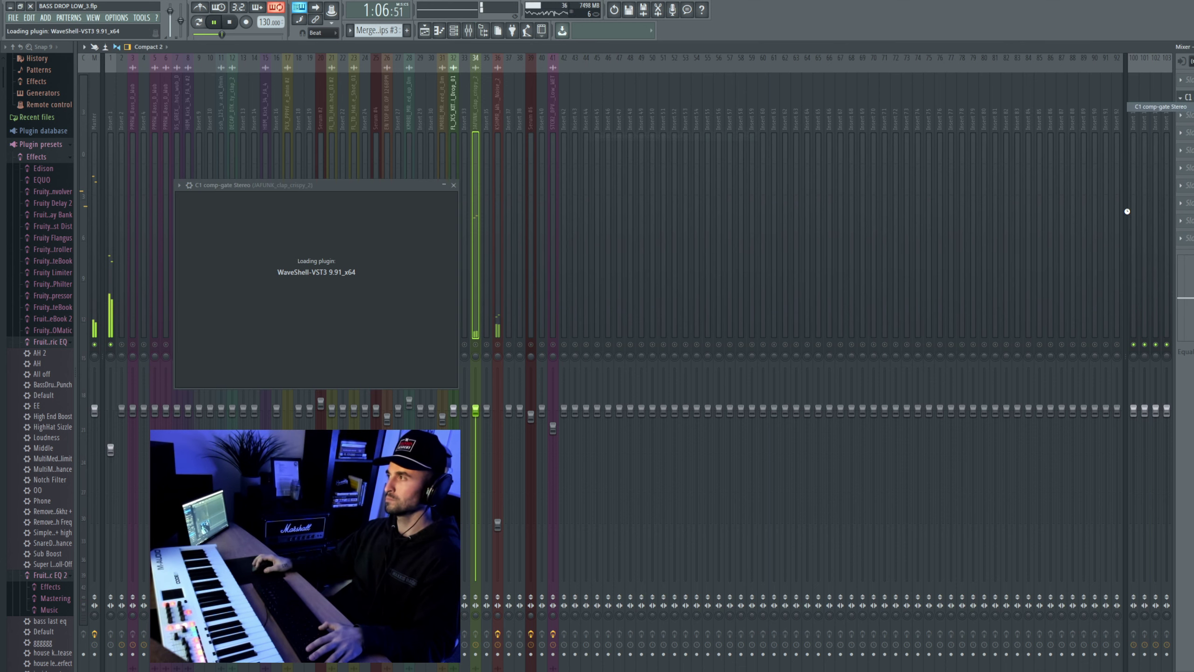
left_click(1180, 98)
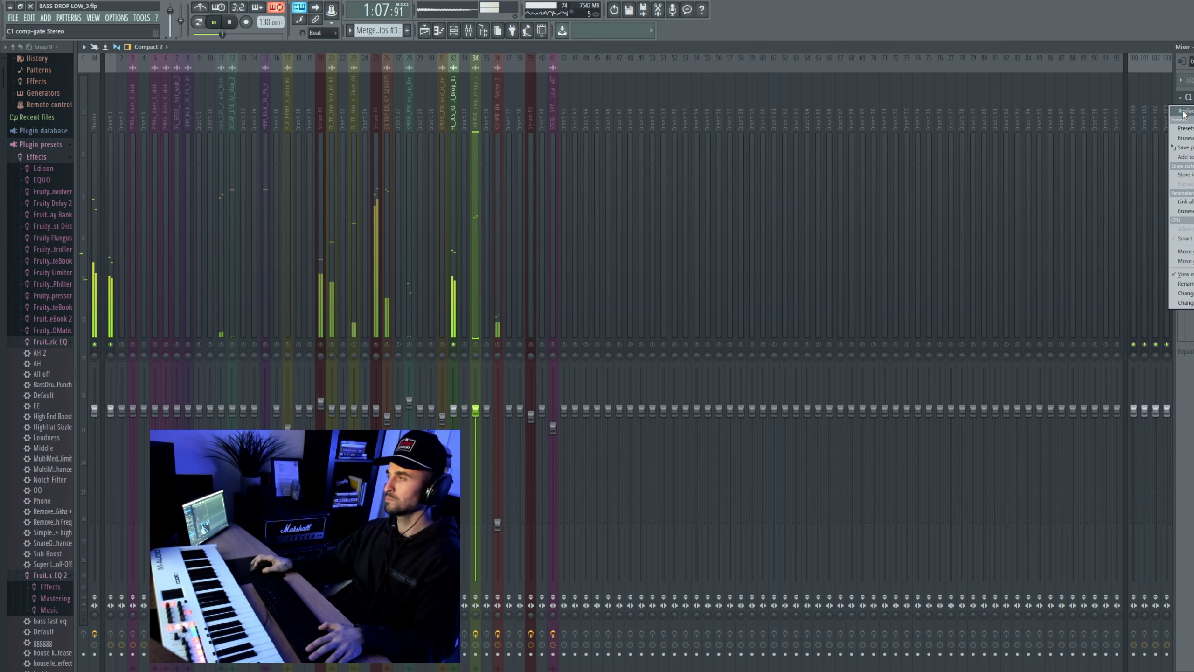
mouse_move(1183, 114)
left_click(1097, 233)
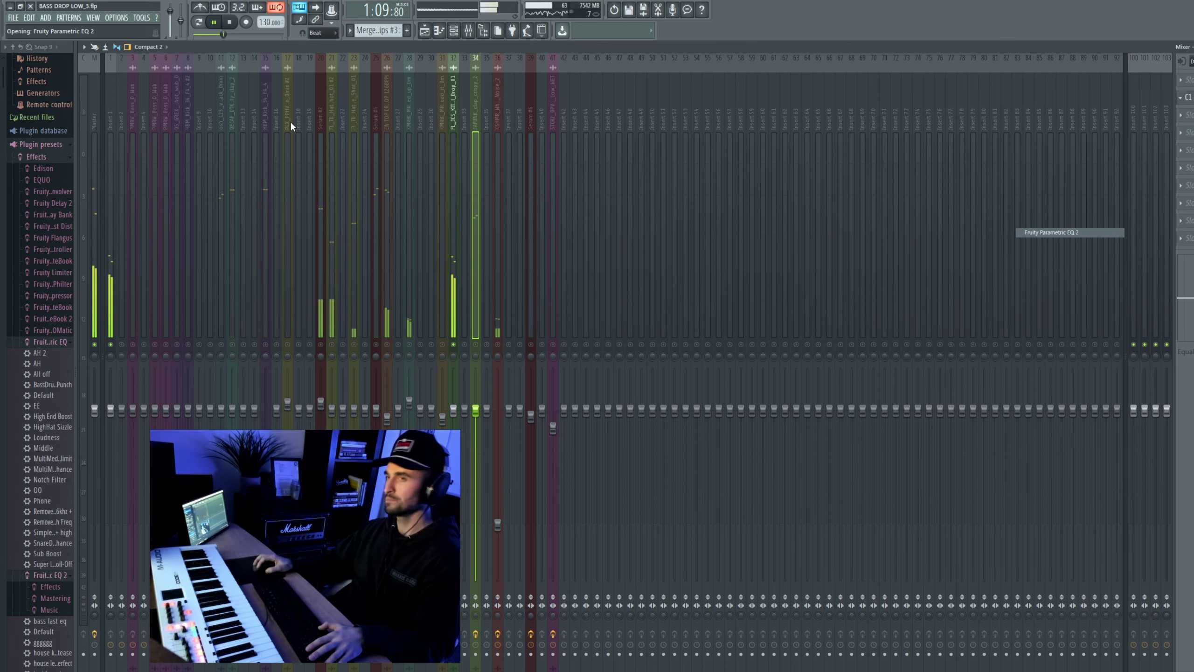
left_click(179, 185)
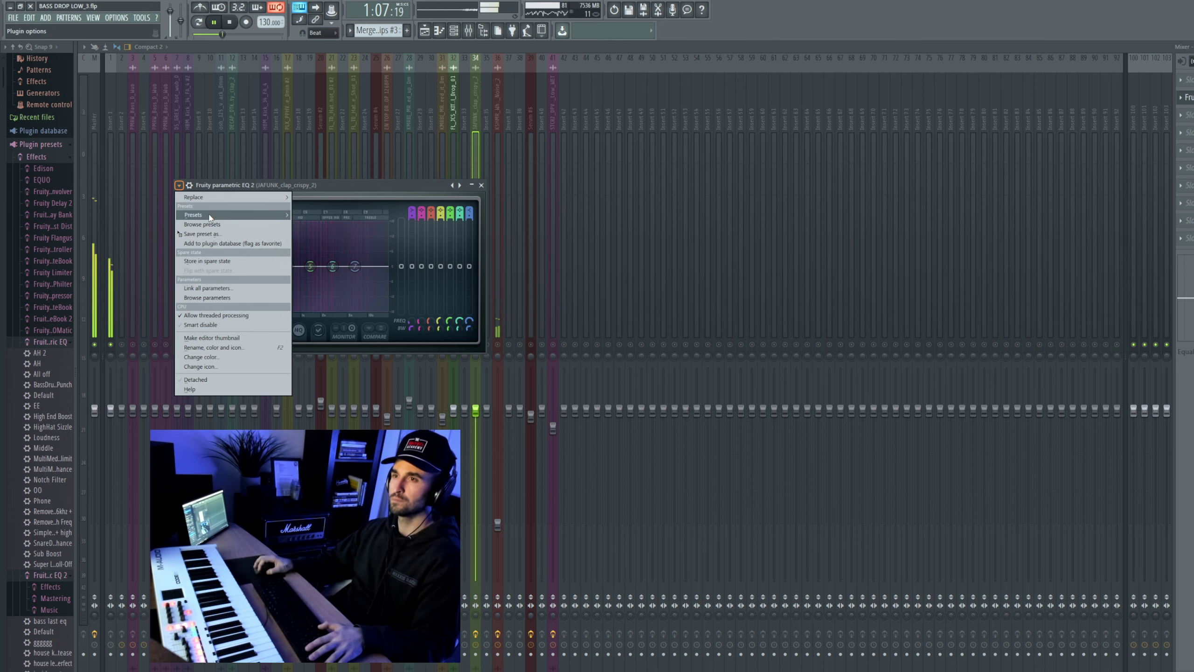
mouse_move(212, 215)
left_click(337, 302)
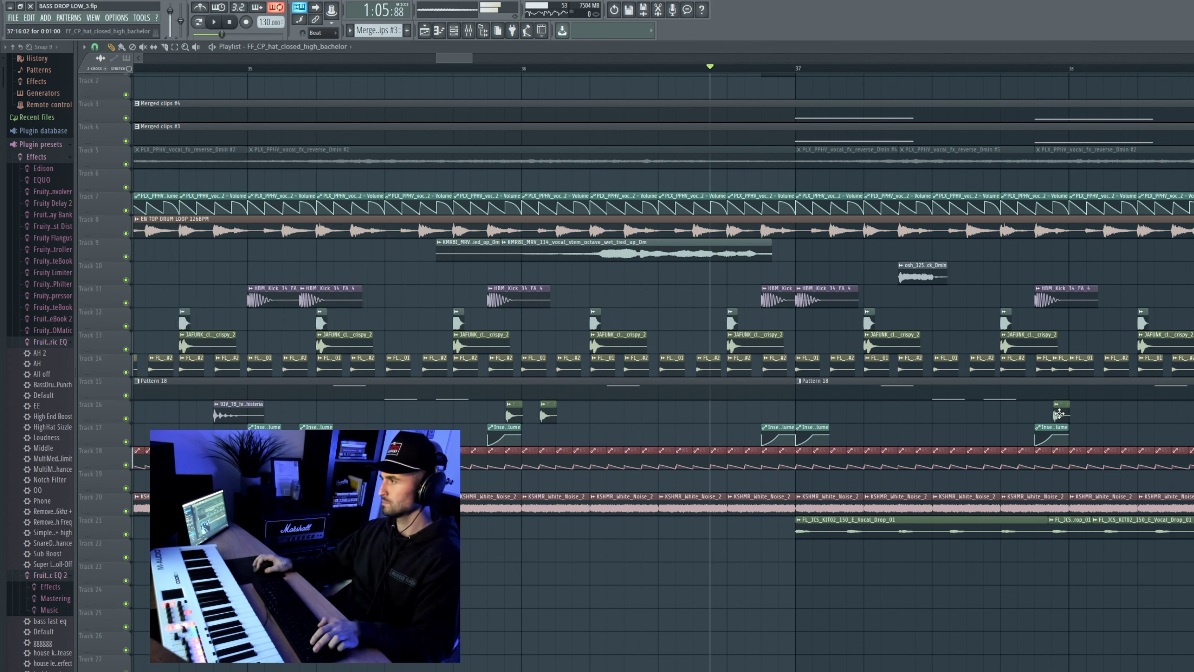
Step: Assign the FF_CP_hat_closed_high_bachelor channel from track 16 to a free mixer track
double_click(1058, 414)
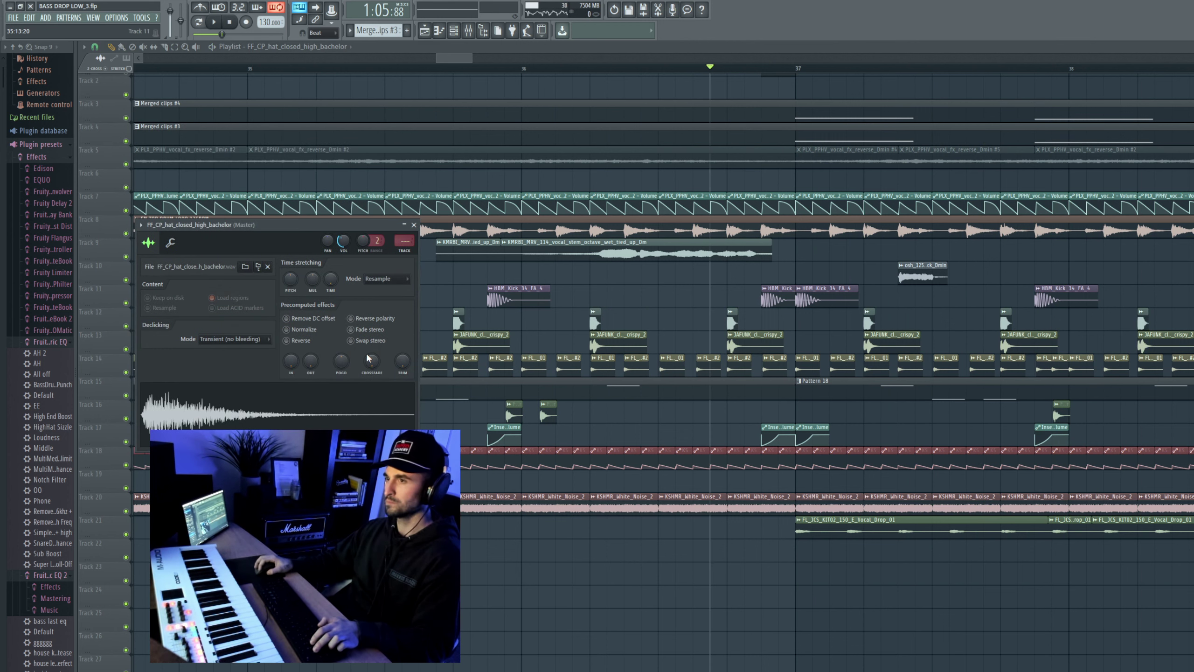
left_click(141, 225)
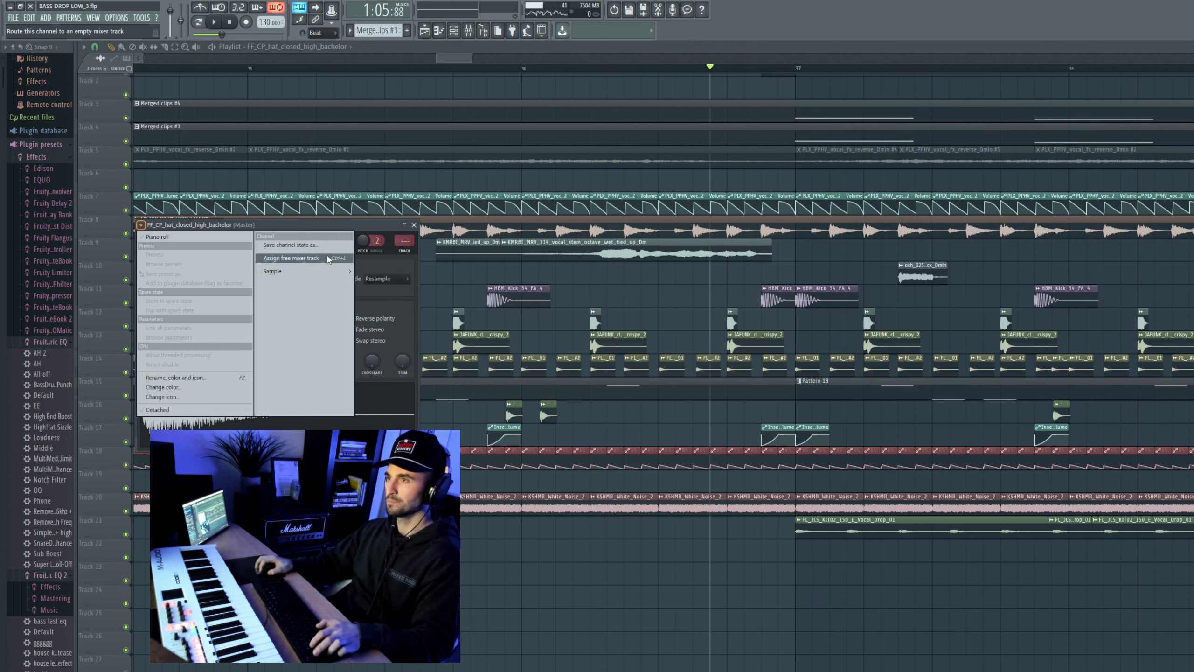
left_click(328, 260)
Step: Assign the 91V_TB_hihat_roll_histeria channel from track 16 to a free mixer track and check its level in the mixer
scroll(475, 347, "down", 3)
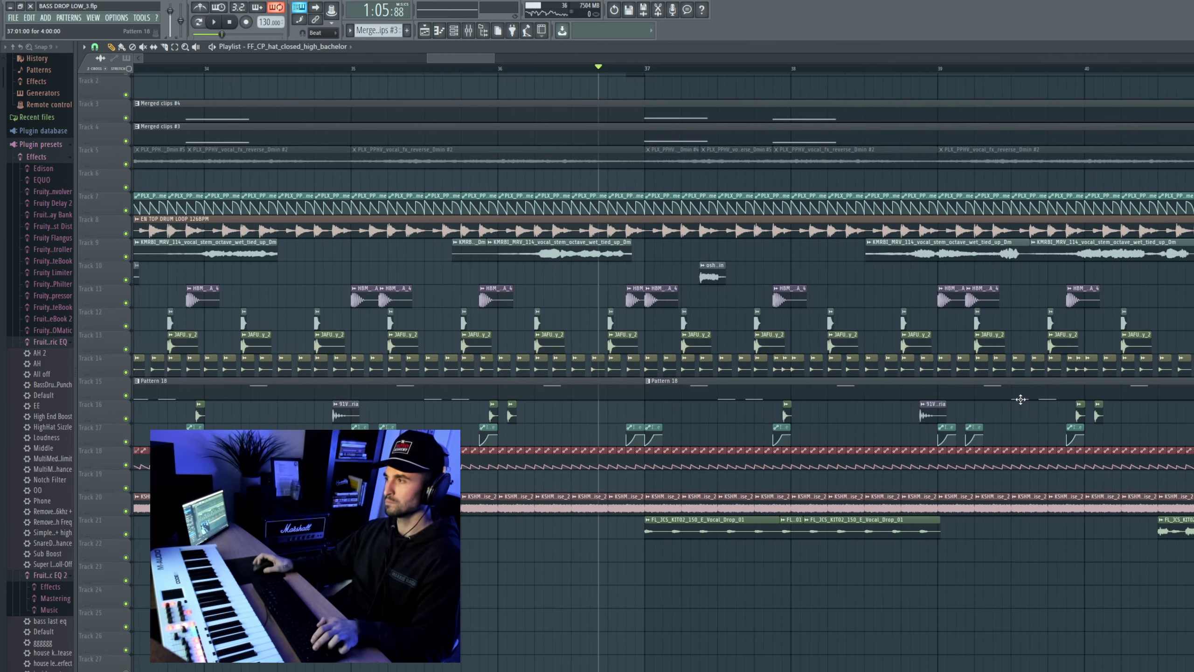
scroll(1011, 409, "up", 3)
double_click(861, 413)
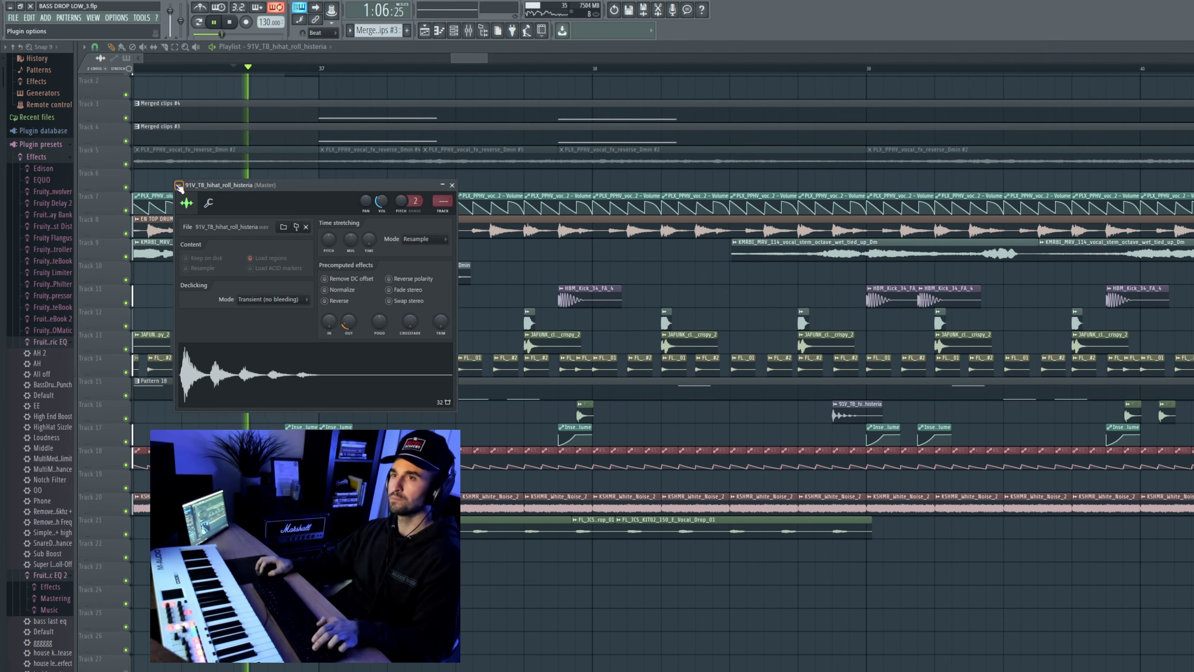
left_click(179, 186)
left_click(355, 219)
key("F9")
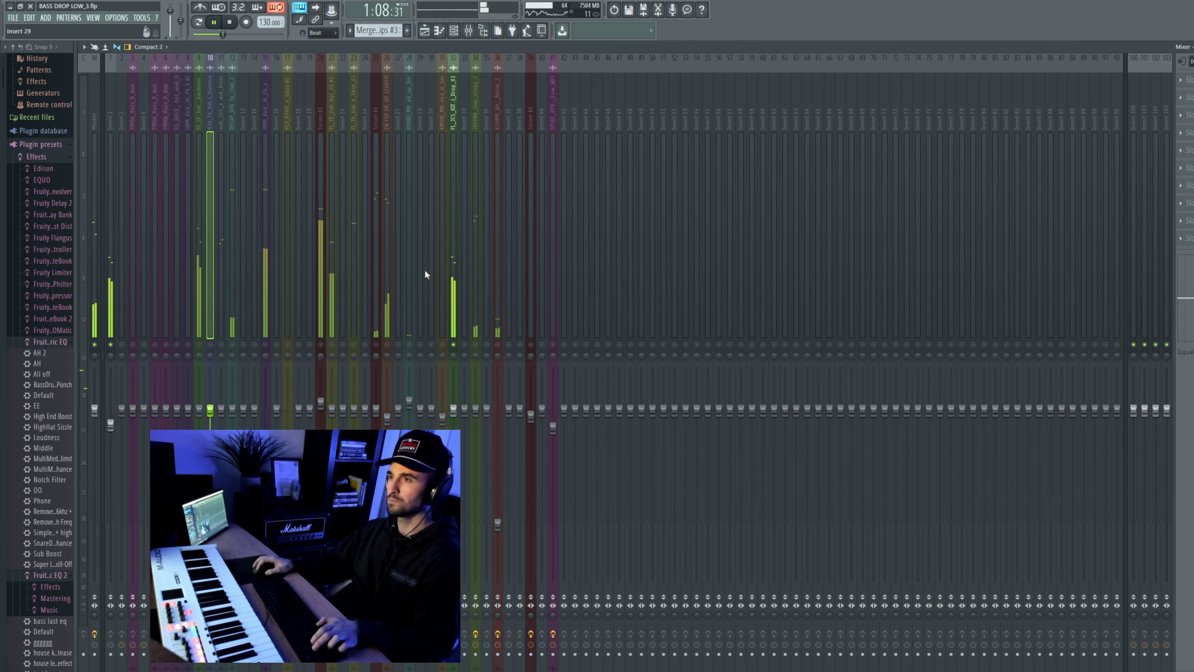
key("F9")
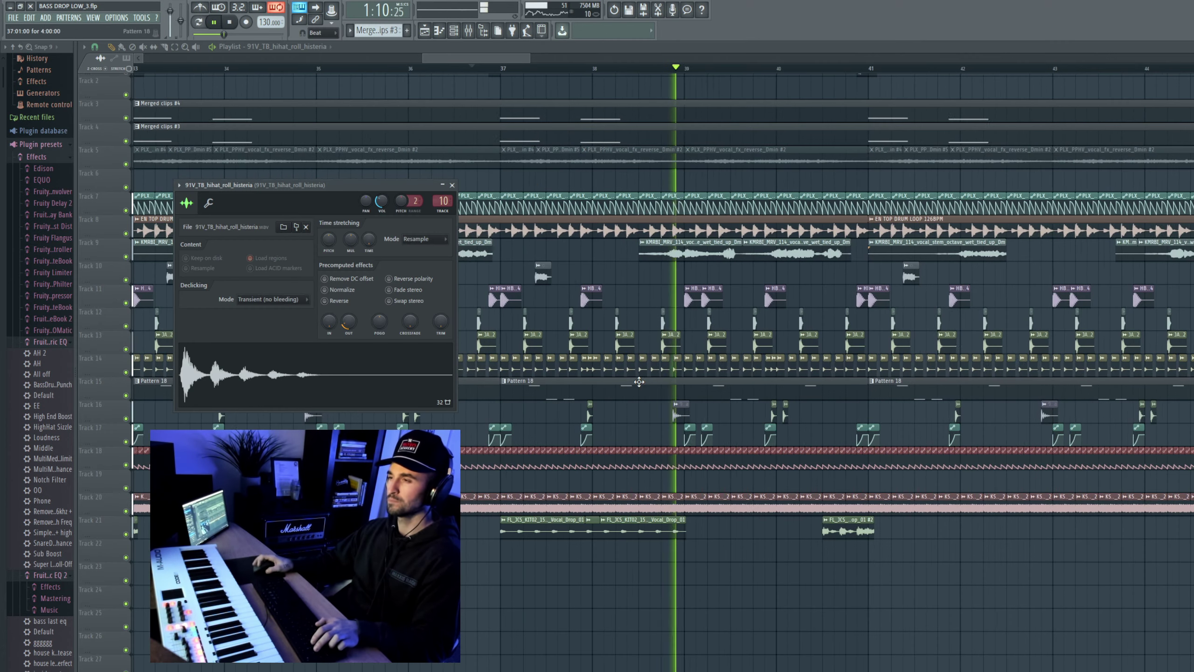
Step: Select bar 37 to bar 40 and create an automation clip for the EchoBoy Mix on the vocal drop's mixer track 32
key("Escape")
left_click_drag(502, 69, 775, 71)
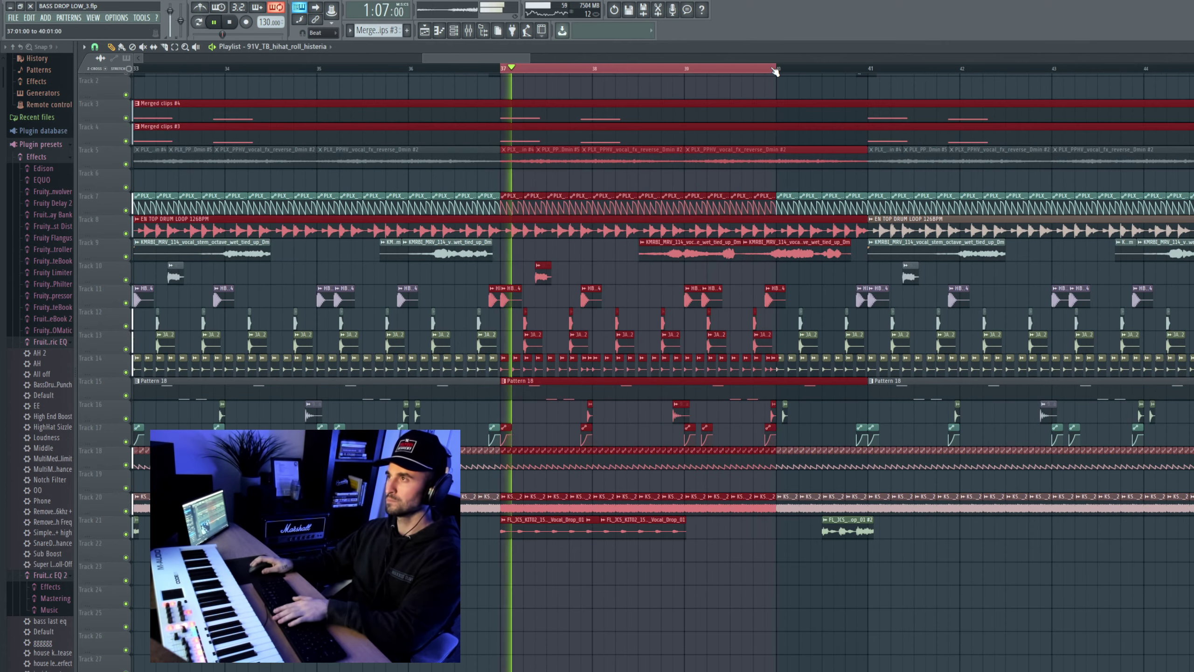
key("F9")
left_click(454, 87)
key("s")
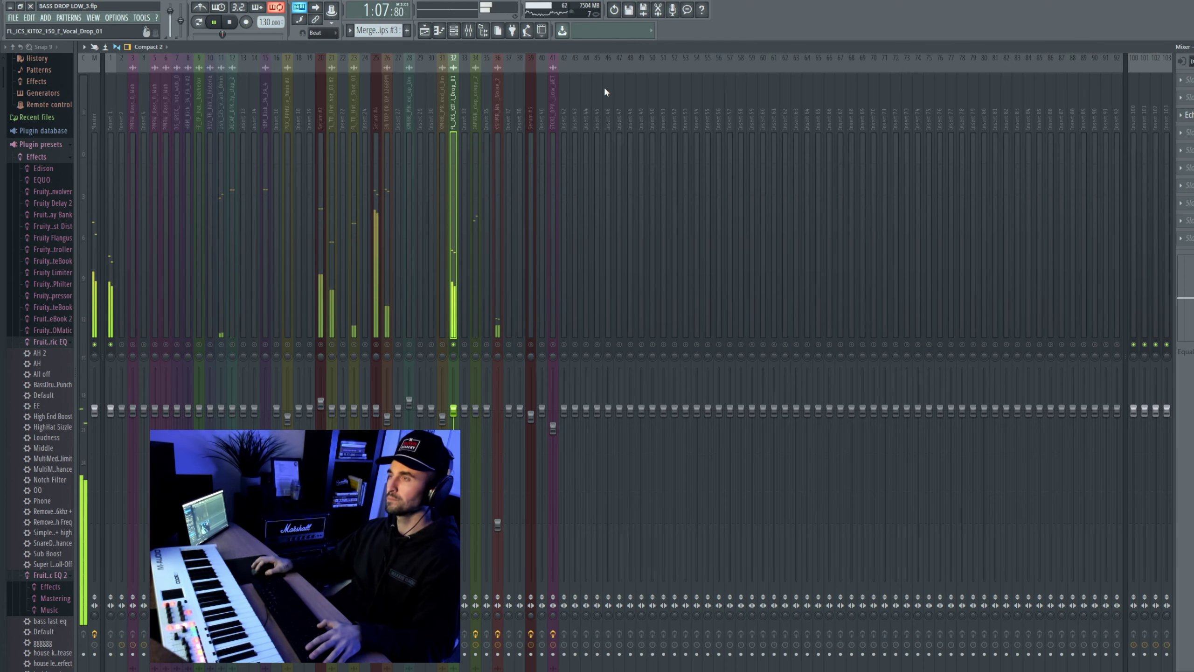
left_click(1189, 115)
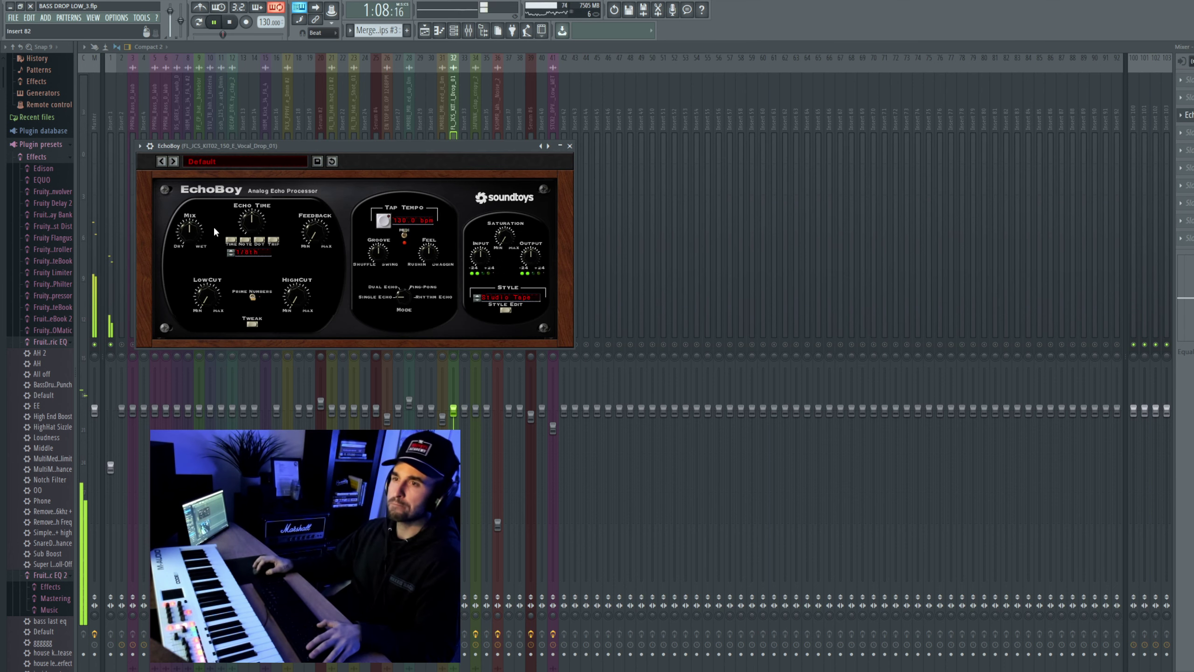
key("Escape")
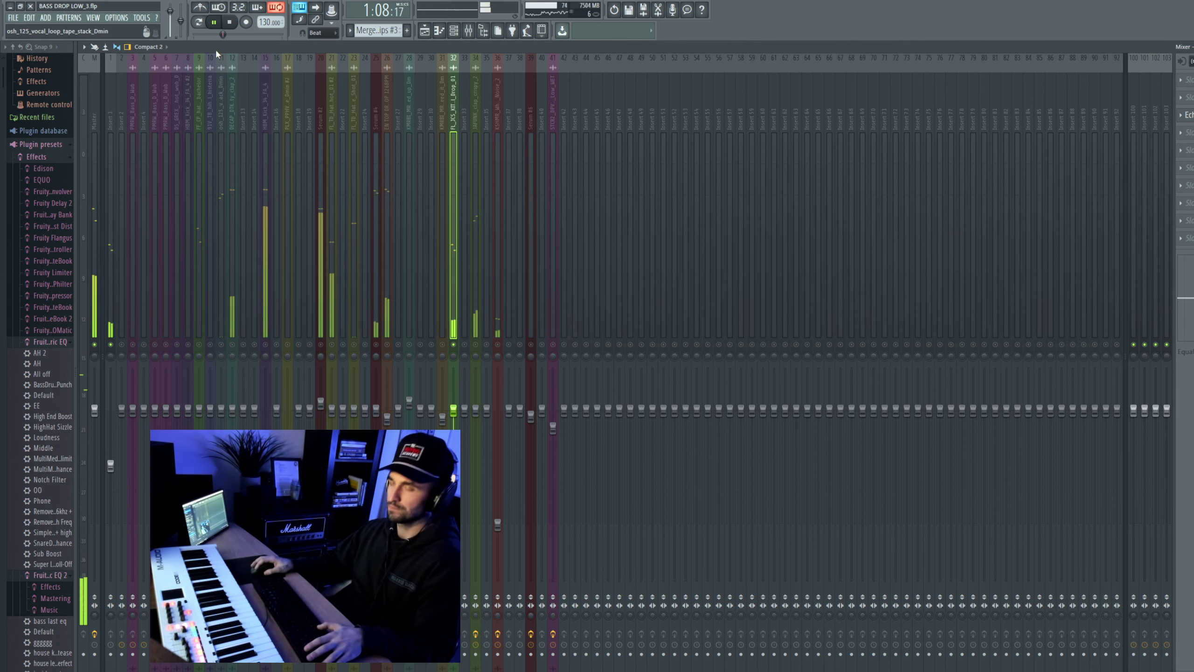
left_click(141, 17)
mouse_move(188, 119)
left_click(295, 177)
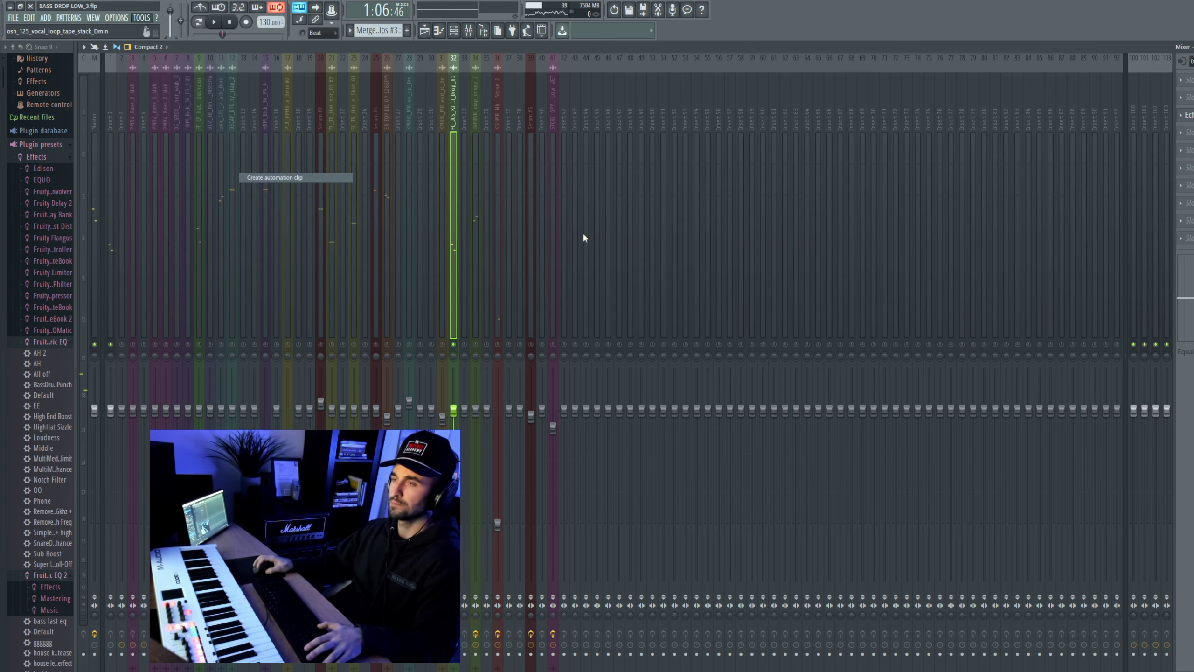
Step: Shape the EchoBoy Mix automation to rise gradually until bar 39 and drop back sharply there
left_click_drag(776, 102, 776, 102)
right_click(672, 96)
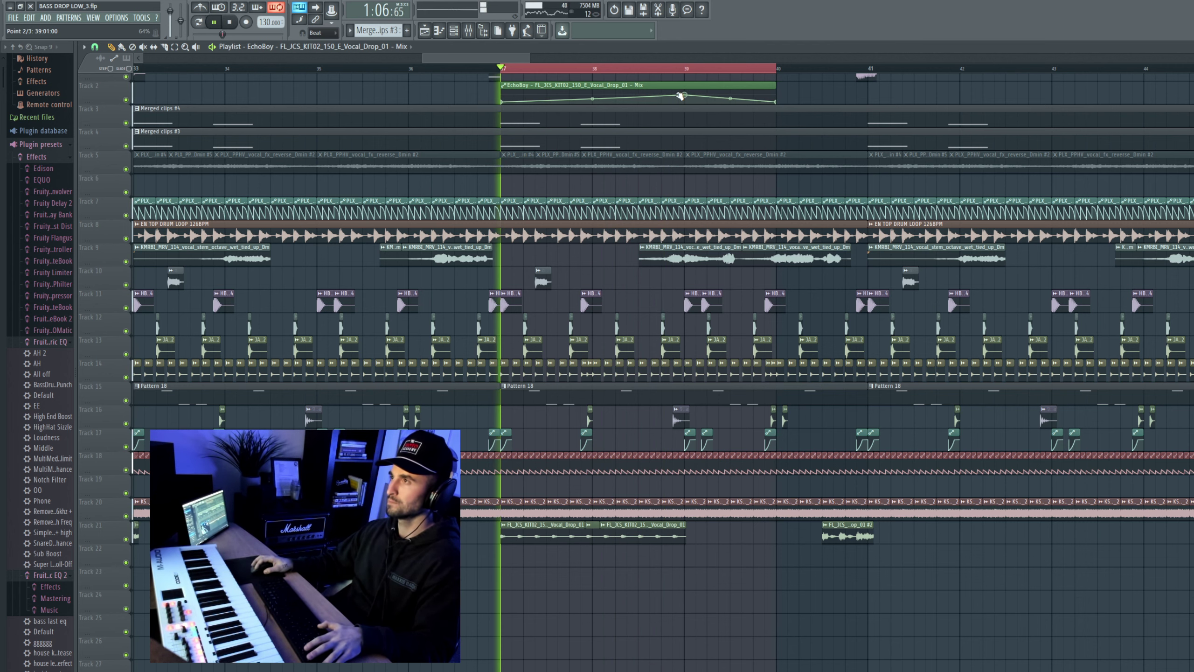
right_click(690, 104)
Step: Copy the EchoBoy Mix automation clip to bar 45 on track 22, beneath the vocal drop
left_click_drag(798, 90, 529, 104)
scroll(529, 104, "down", 6)
key("ctrl+c")
key("ctrl+v")
key("space")
key("space")
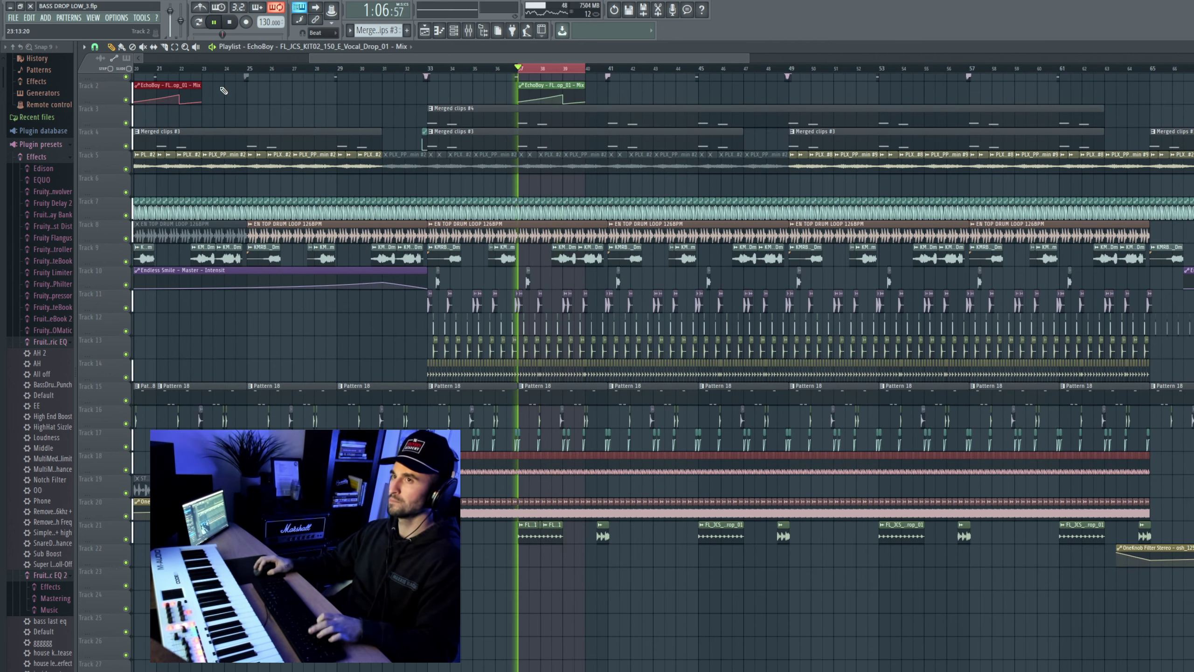
left_click_drag(224, 90, 730, 579)
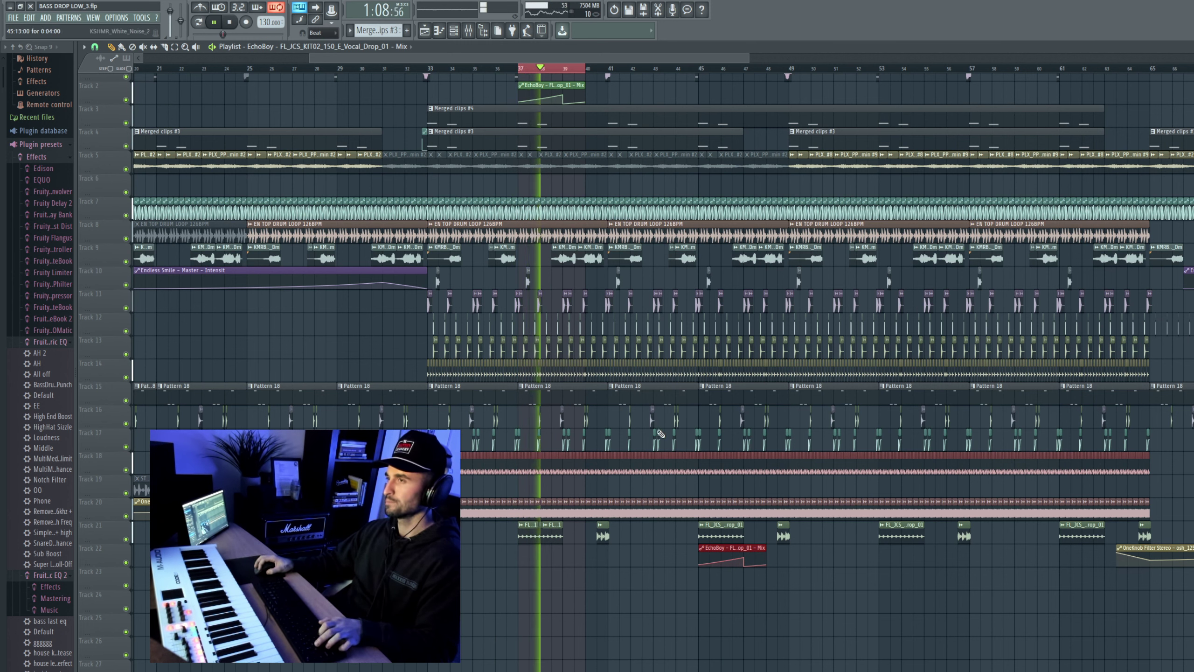
key("space")
Step: Move the original EchoBoy Mix automation to track 22 at bar 37 and paste both clips at bars 53 and 61
left_click_drag(545, 295, 534, 578)
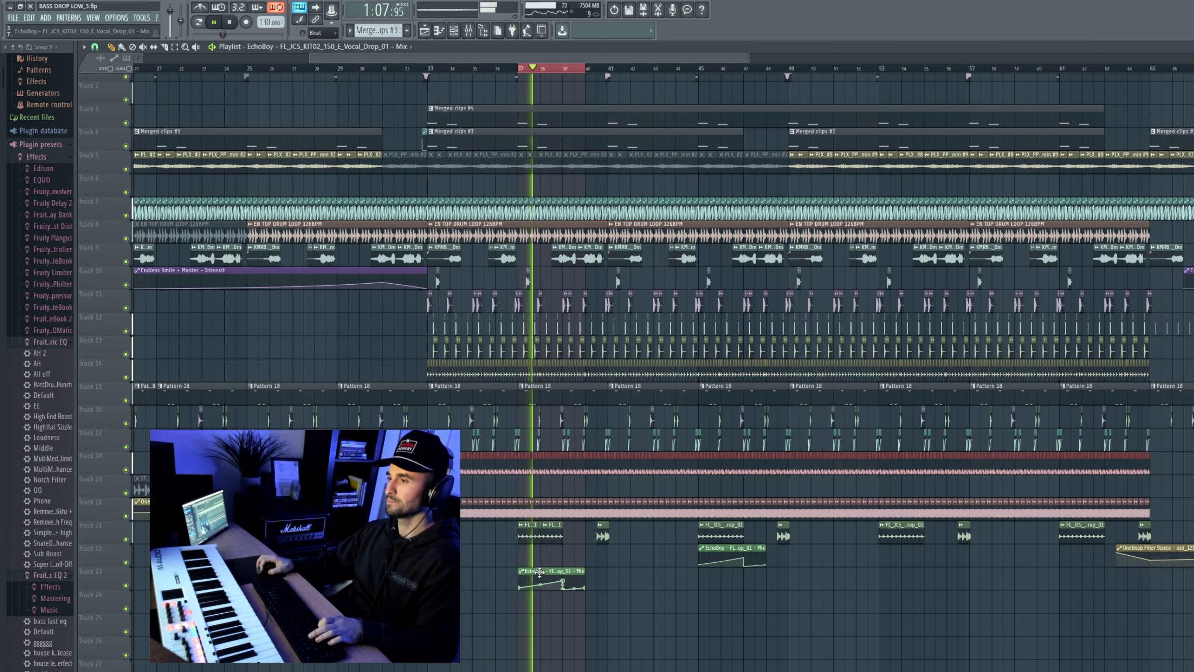
left_click_drag(724, 557, 549, 578)
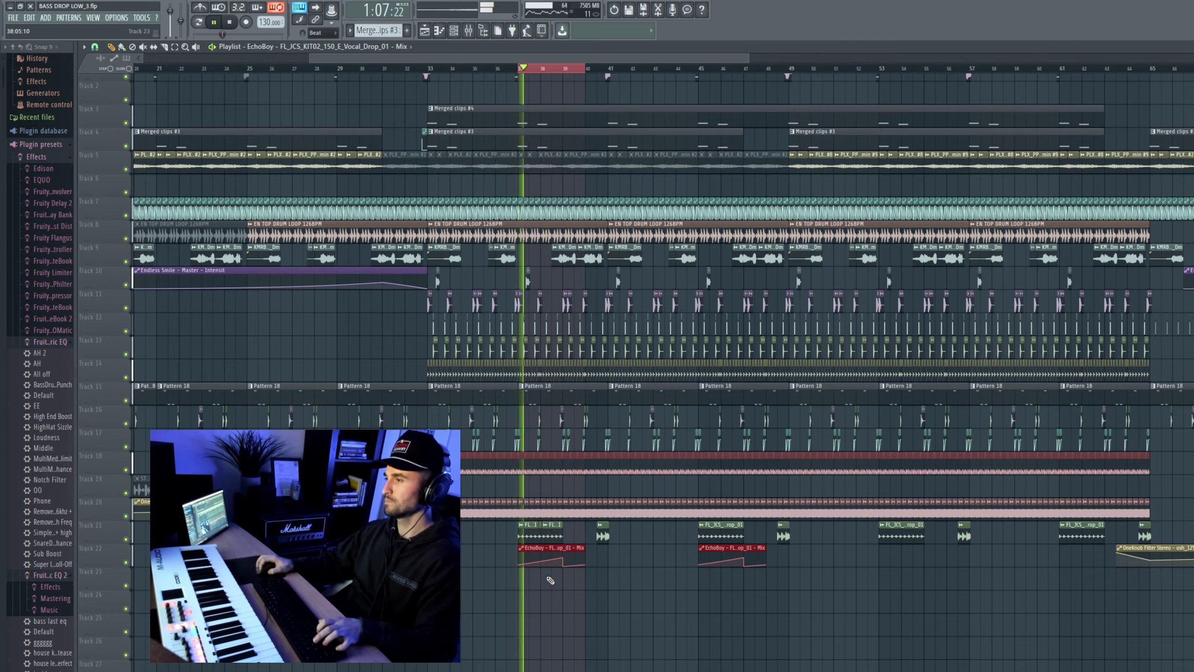
key("ctrl+c")
scroll(893, 581, "up", 8)
key("ctrl+v")
key("space")
scroll(799, 568, "down", 5)
key("space")
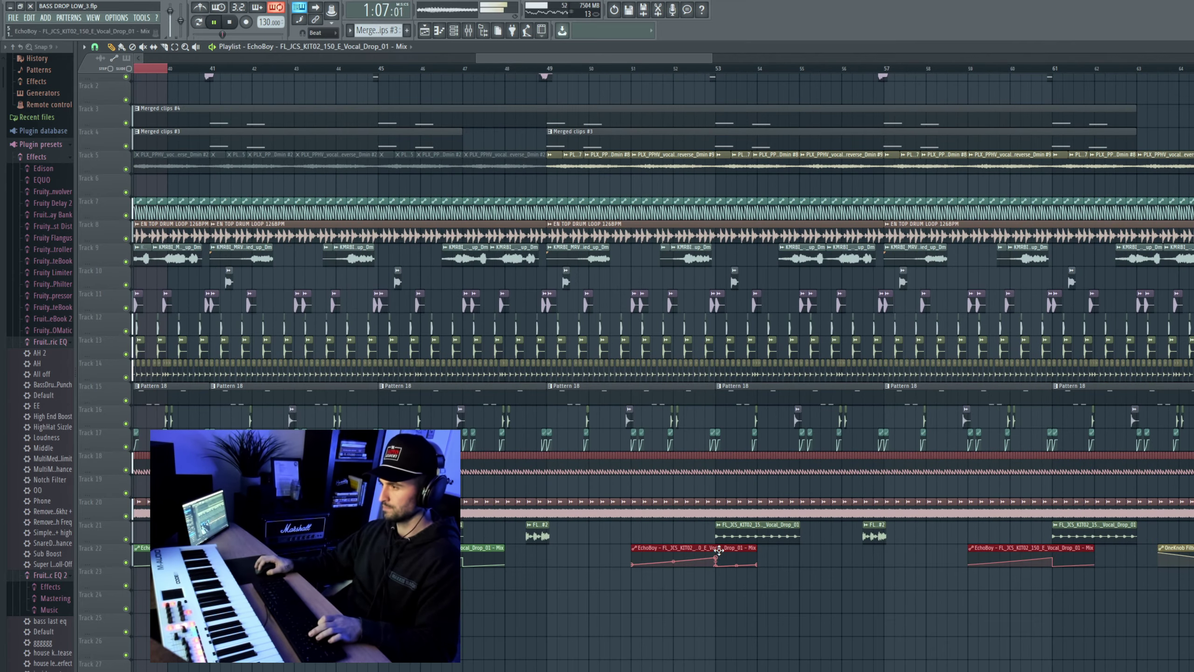
left_click_drag(721, 548, 795, 549)
Step: Place copies of the EchoBoy Mix automation on track 22 under the second drop's vocals, starting at bar 85
scroll(808, 548, "down", 5)
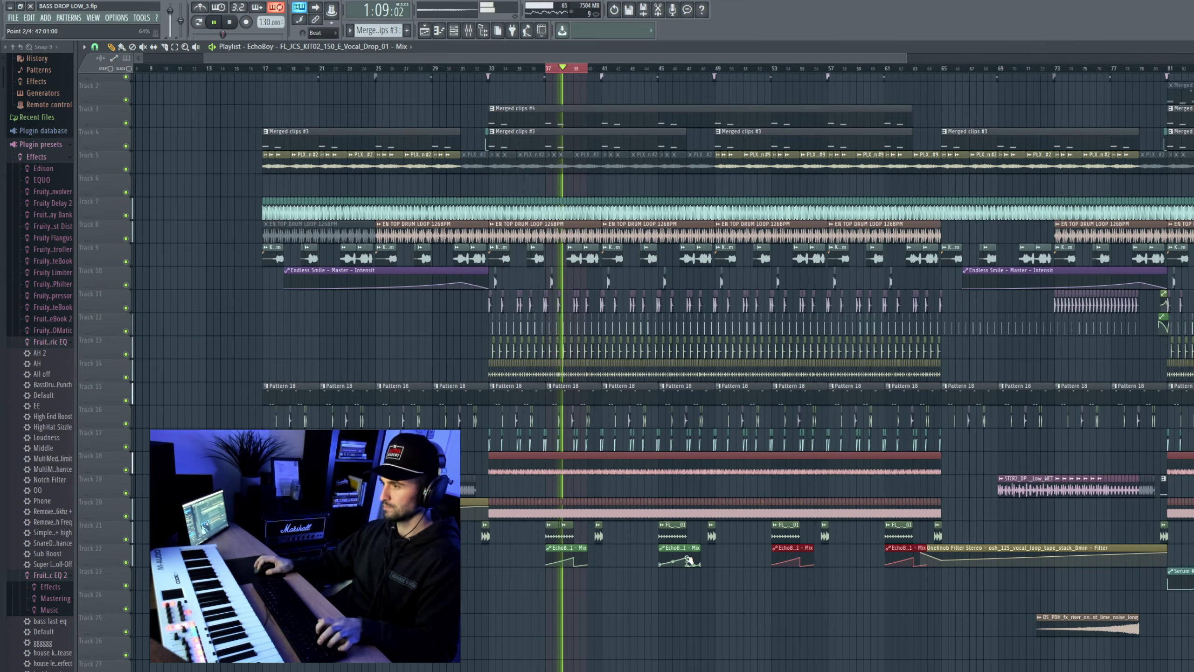
scroll(795, 572, "up", 8)
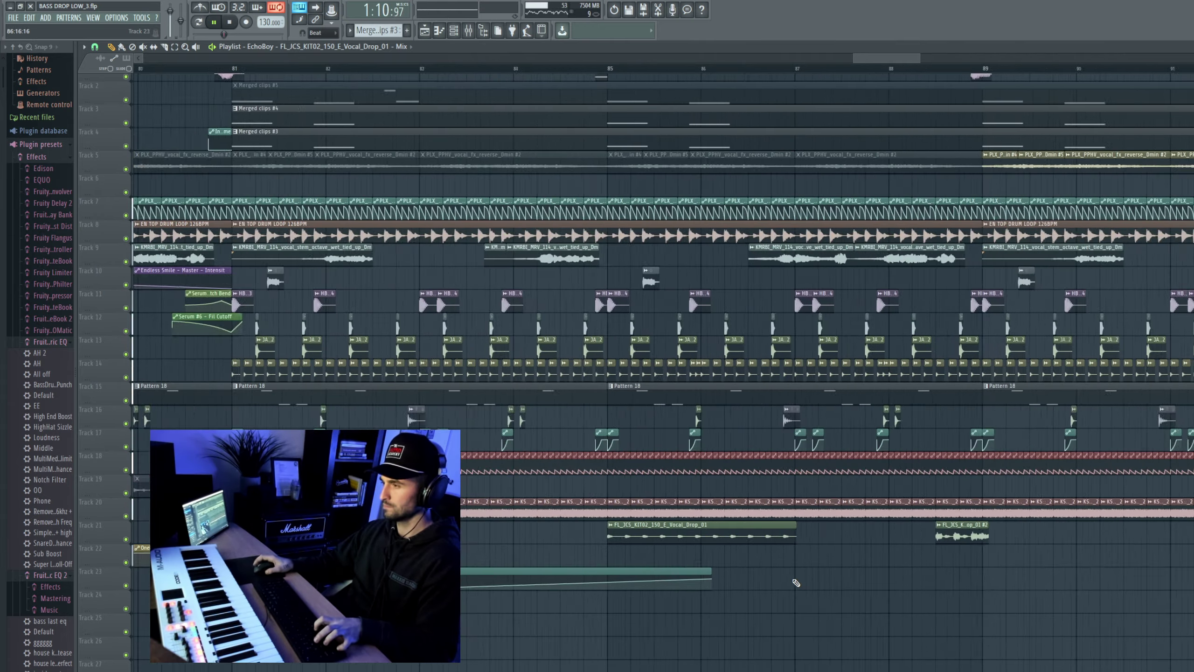
left_click_drag(585, 548, 831, 552)
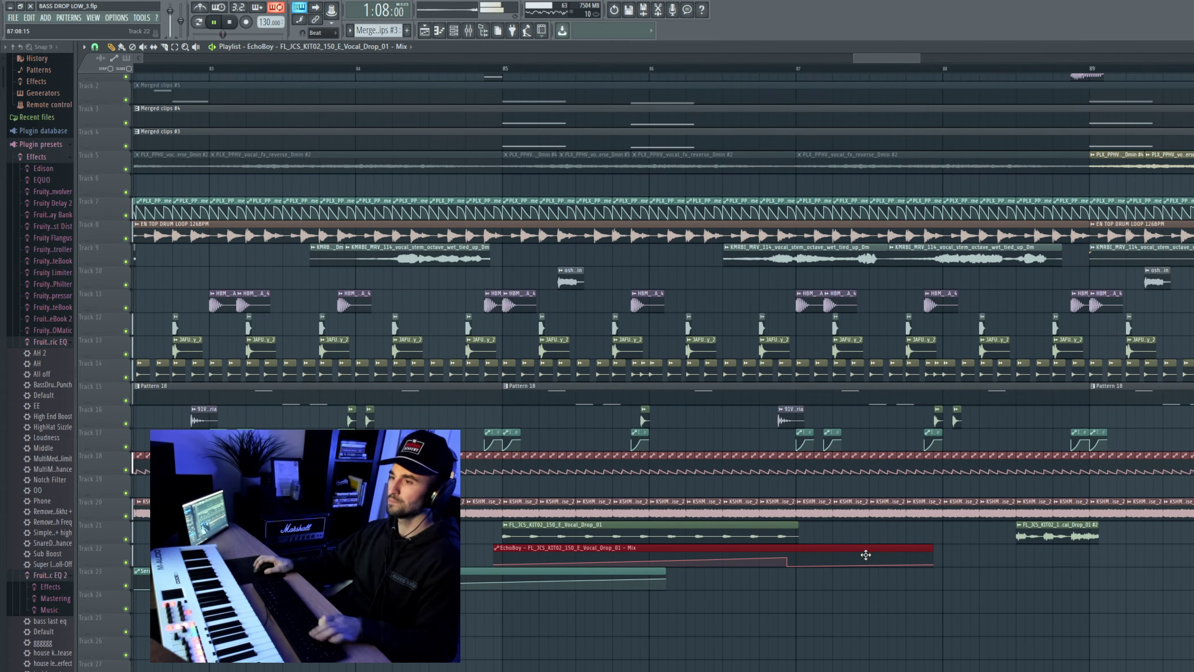
scroll(880, 555, "down", 4)
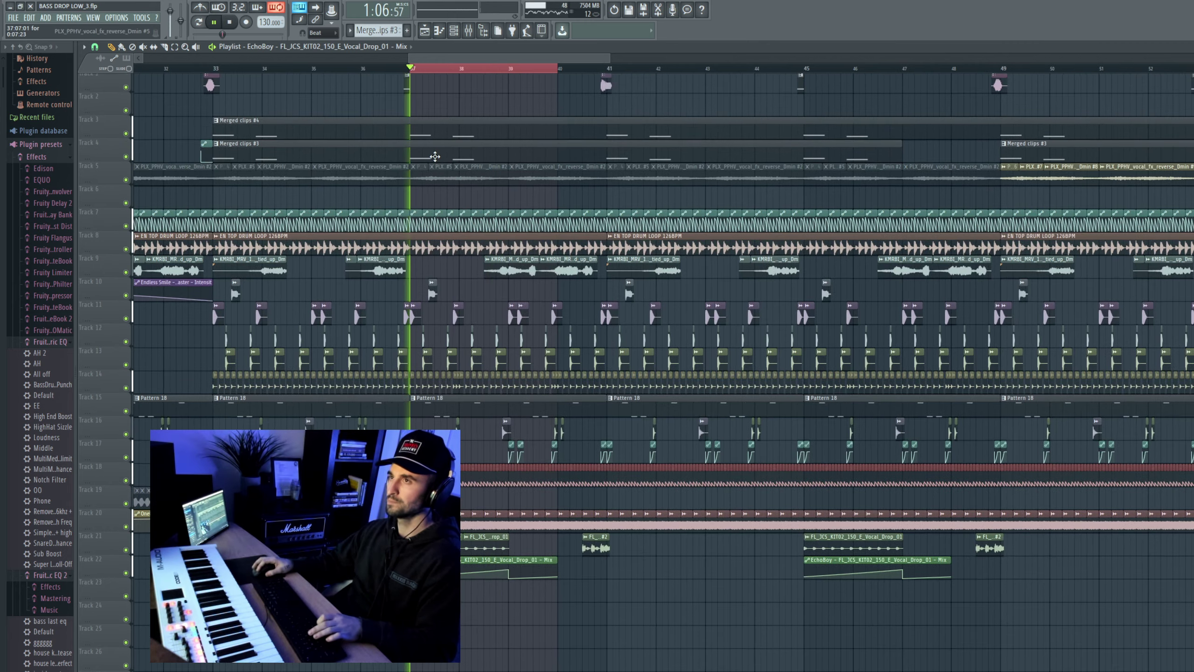
Step: Select bar 37 to bar 40 and load ValhallaVintageVerb_2 in effect slot 4 of the vocal drop's mixer track
left_click_drag(412, 68, 554, 73)
key("F9")
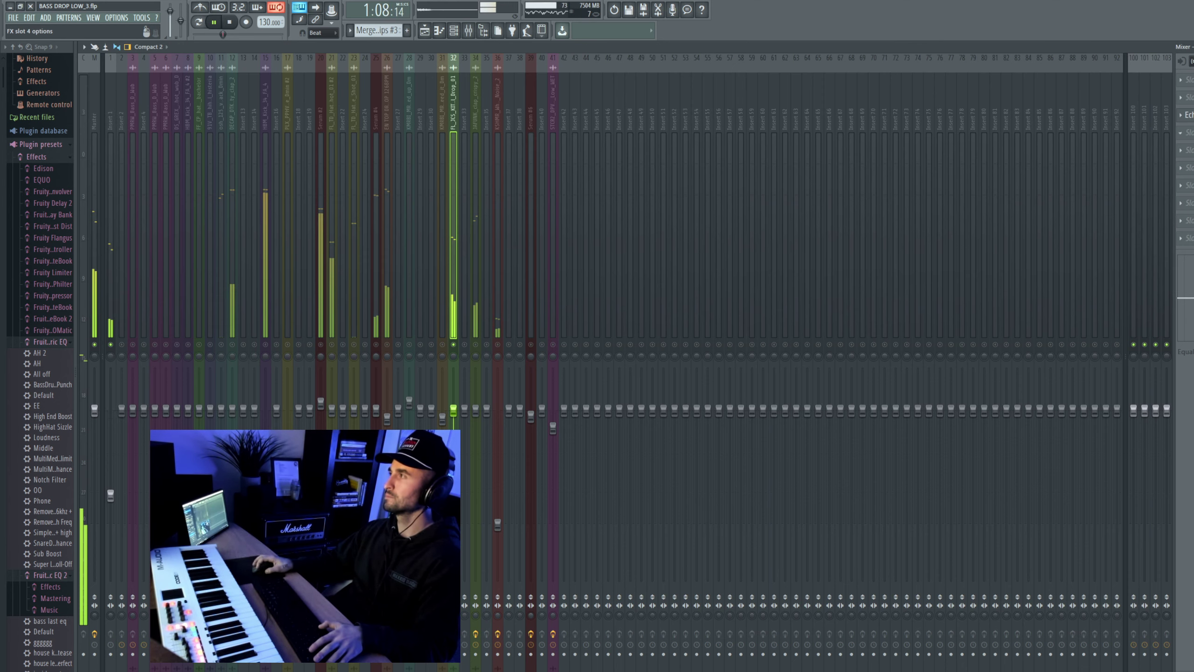
left_click(1187, 132)
left_click(1070, 129)
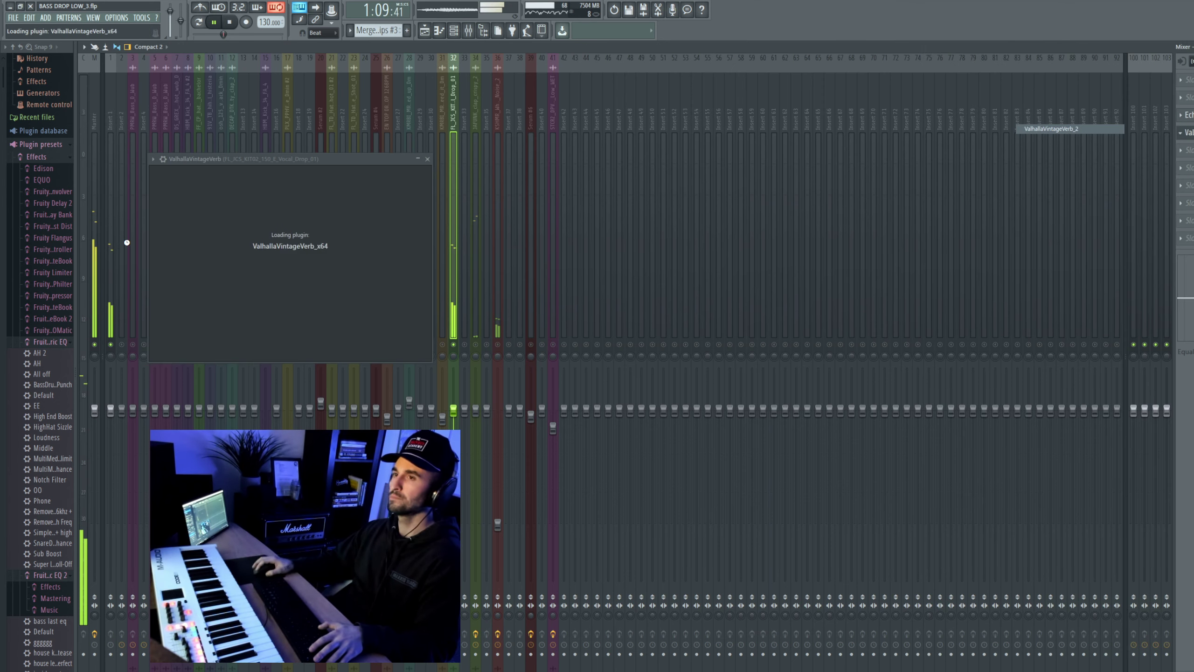
Step: Create an automation clip for the ValhallaVintageVerb Mix and shape it to rise until bar 39 and drop back
key("F5")
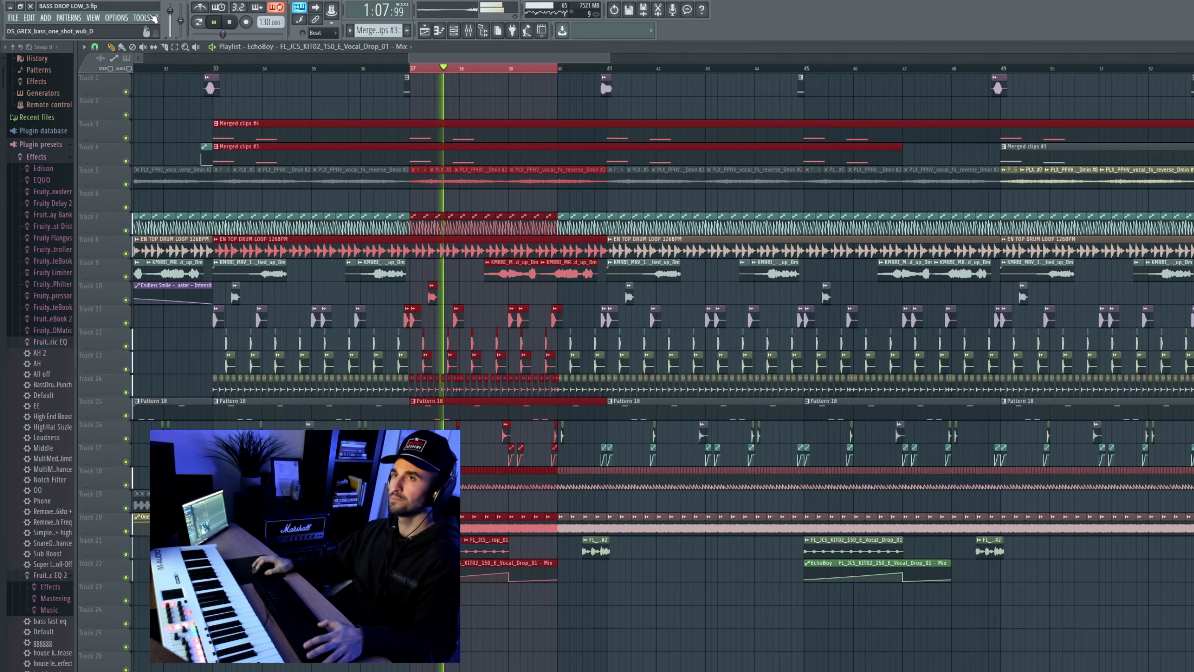
left_click(141, 17)
mouse_move(158, 119)
left_click(340, 182)
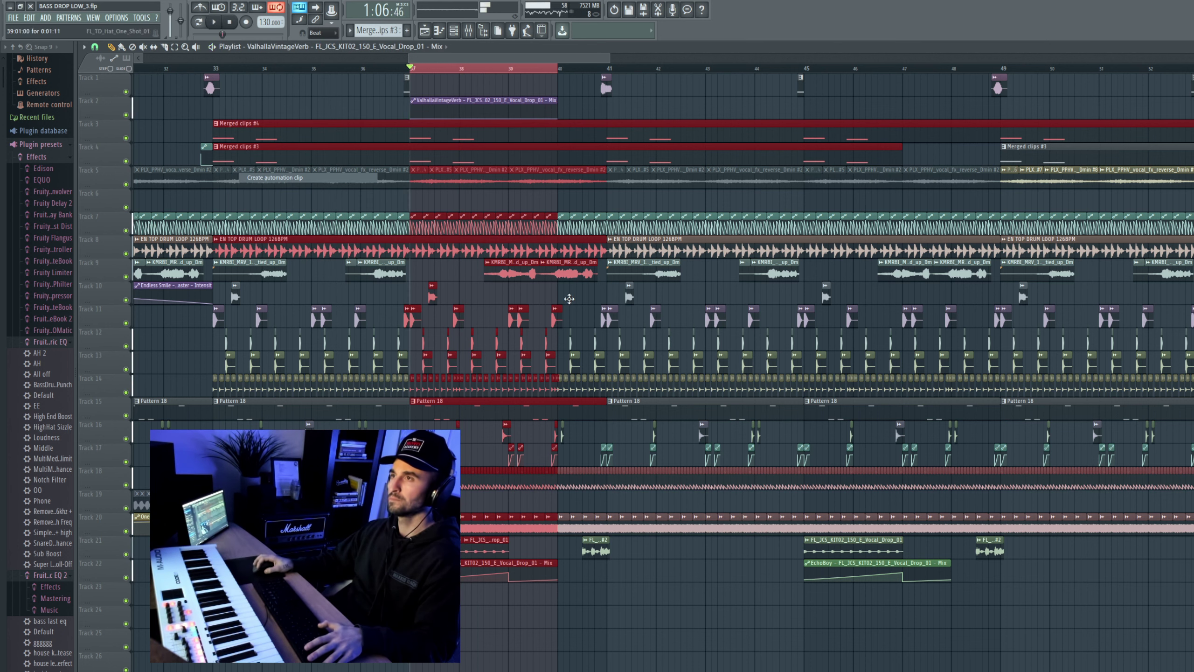
left_click(556, 116)
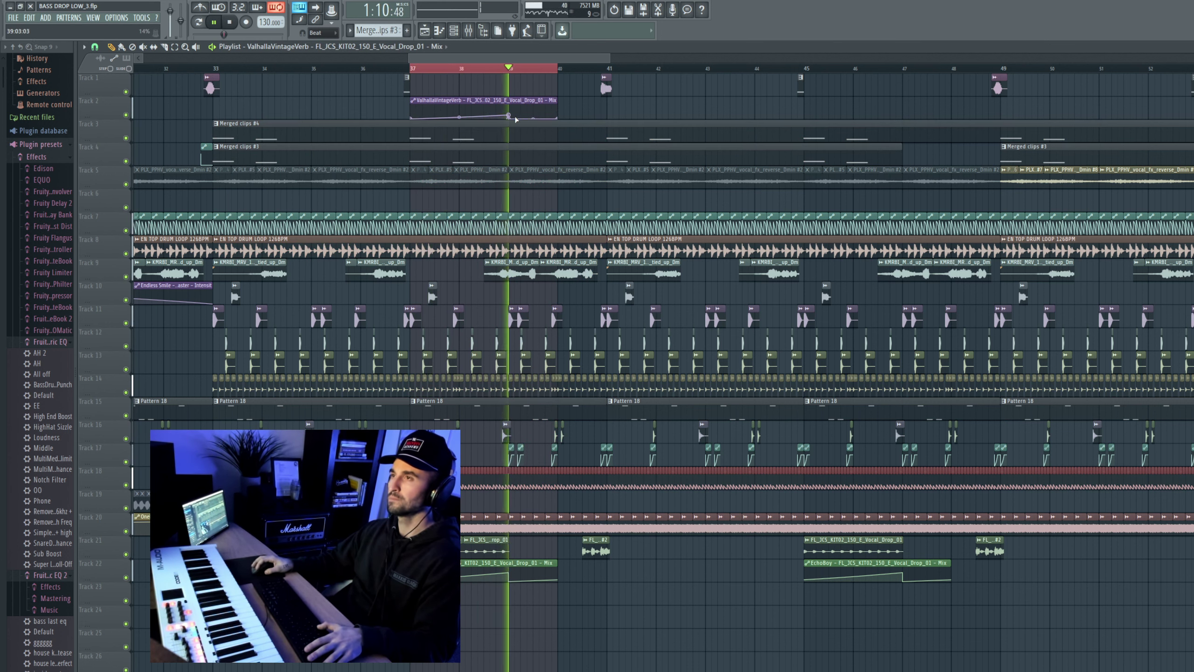
Step: Move the ValhallaVintageVerb Mix automation to track 23 at bar 37 and place a copy at bar 45
left_click(538, 101, "ctrl")
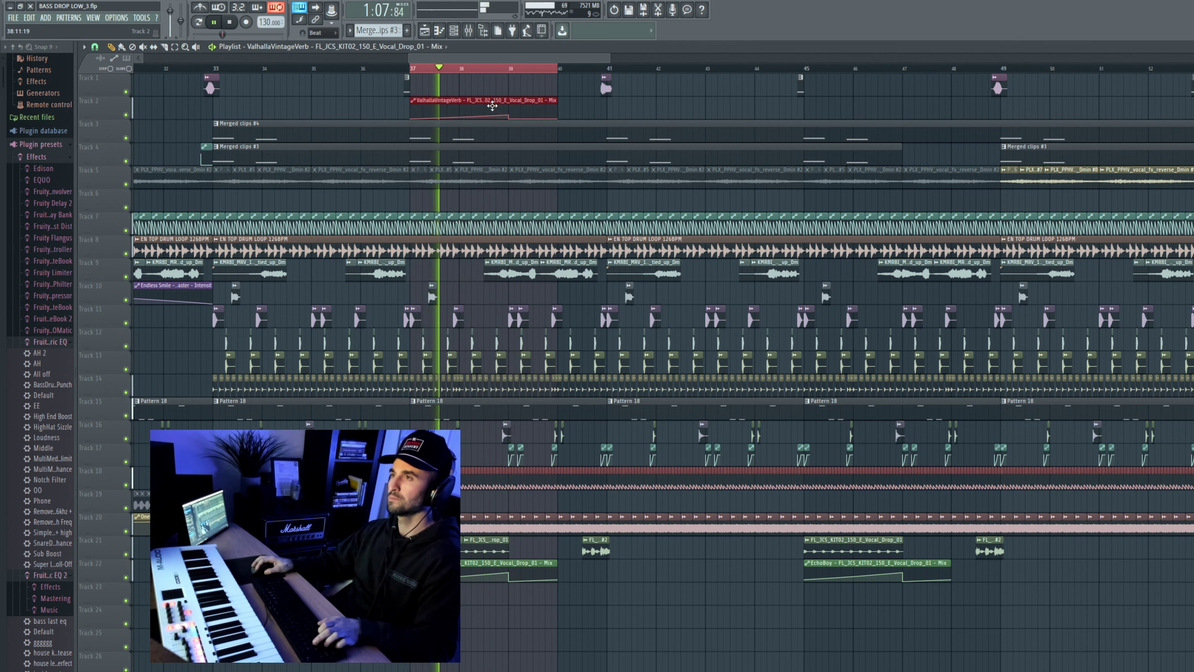
scroll(800, 588, "up", 5)
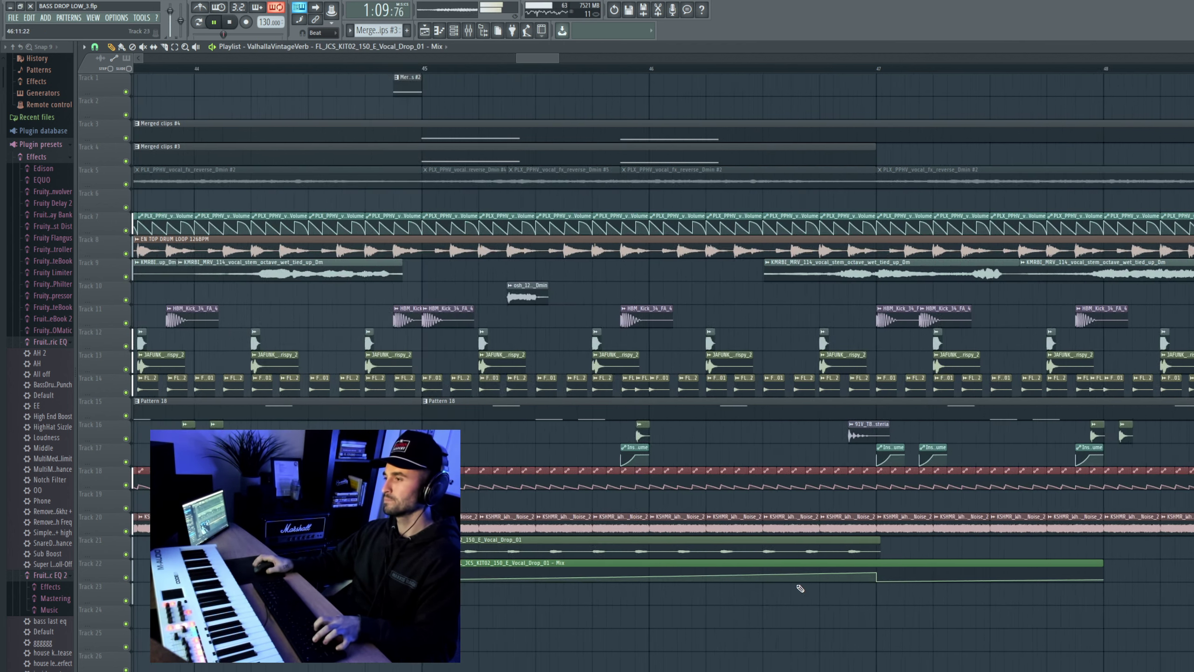
key("ctrl+v")
scroll(800, 588, "down", 3)
key("space")
left_click_drag(795, 586, 929, 586)
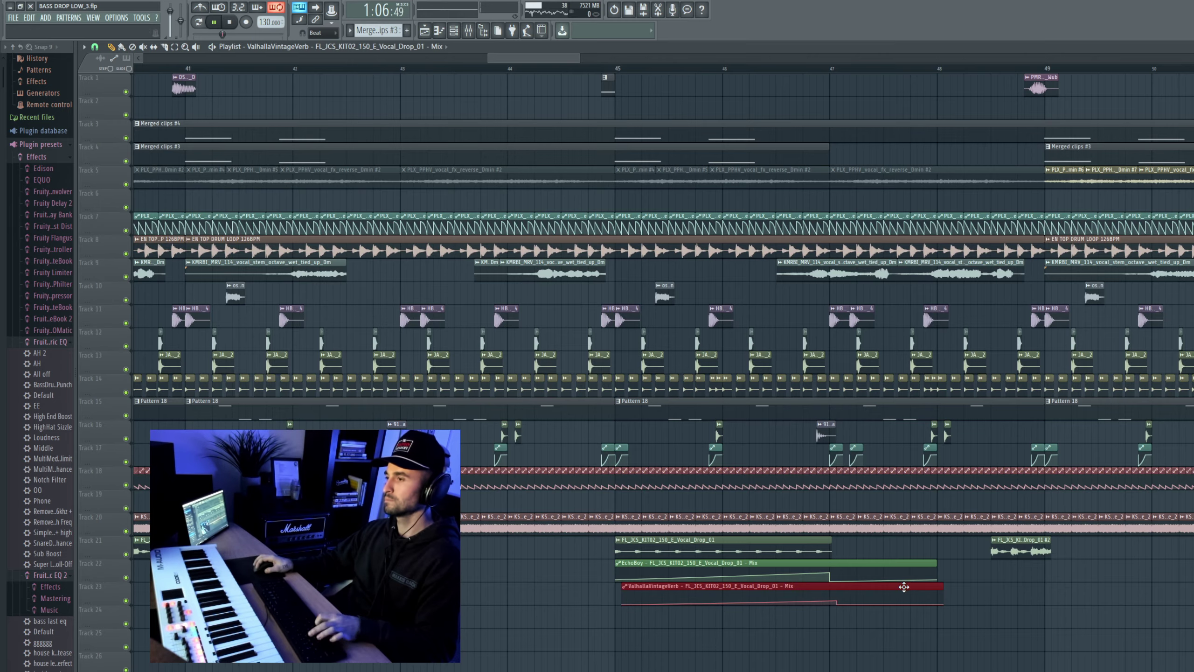
scroll(903, 587, "down", 4)
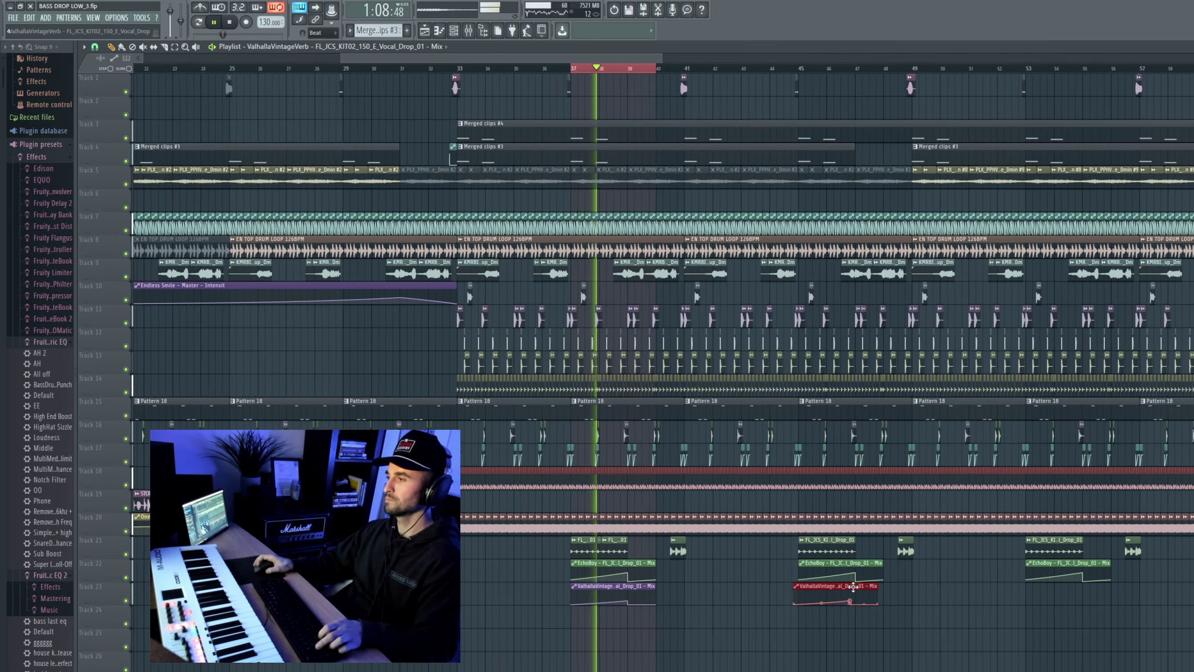
scroll(853, 586, "up", 2)
scroll(863, 586, "down", 3)
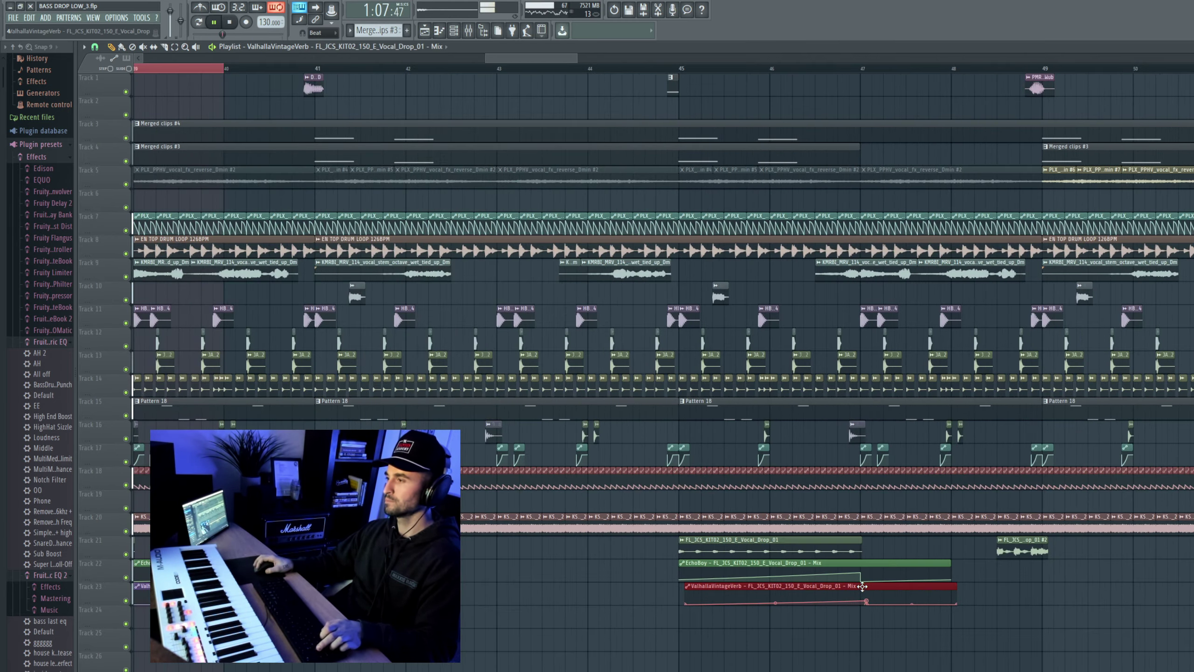
scroll(978, 628, "up", 8)
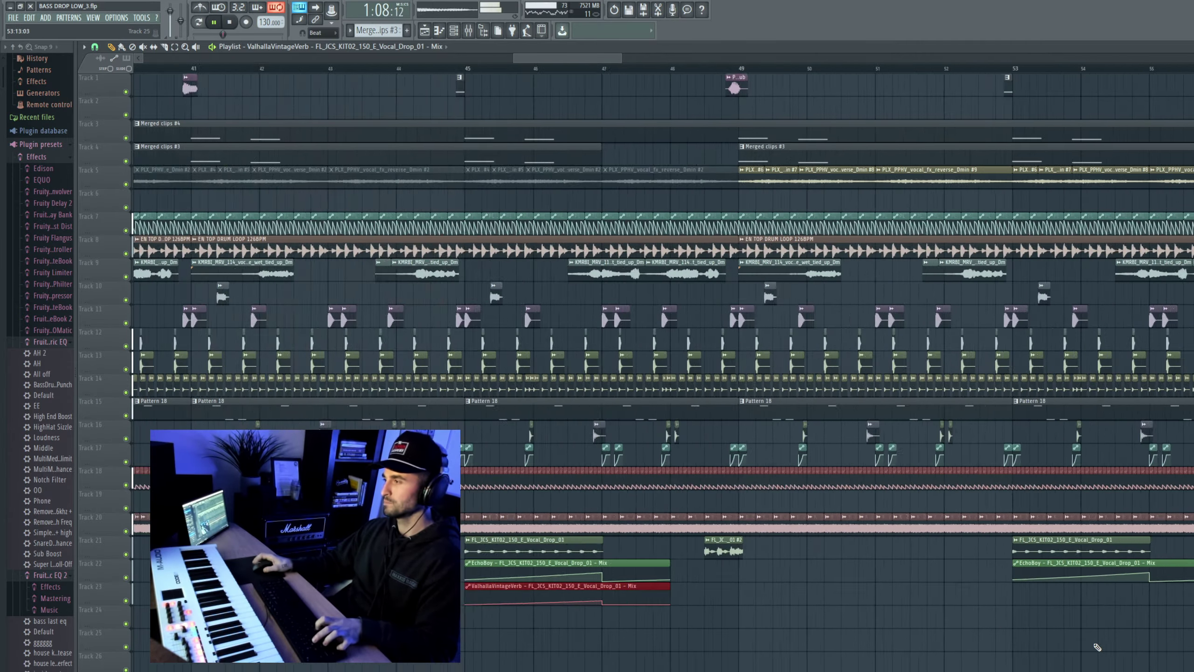
Step: Copy the ValhallaVintageVerb Mix automation on track 23 under the remaining vocal drops at bars 53, 61, 85, 93, 101 and 109
key("ctrl+b")
scroll(1006, 619, "down", 10)
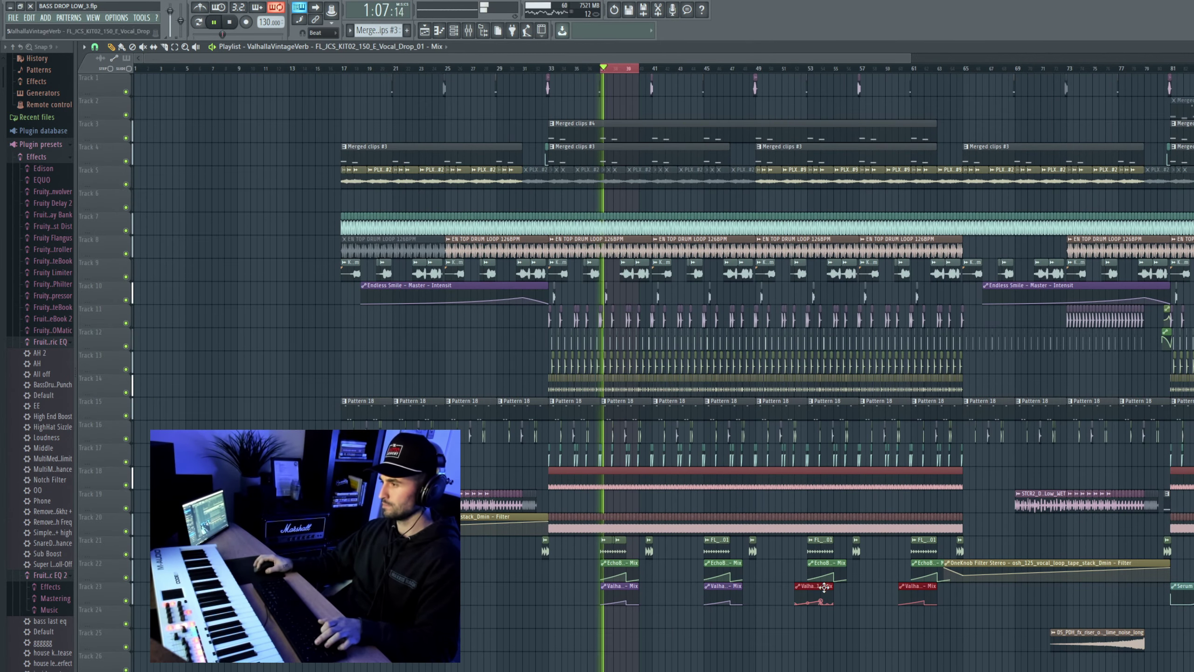
scroll(573, 603, "up", 8)
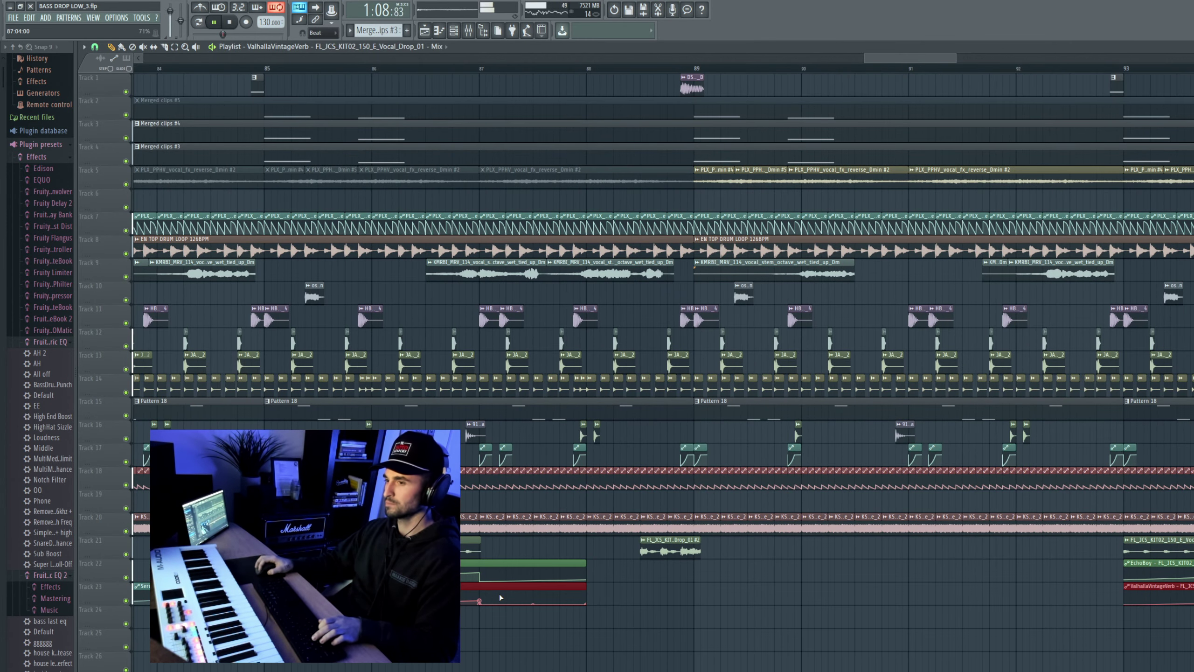
scroll(500, 598, "down", 8)
scroll(532, 279, "down", 3)
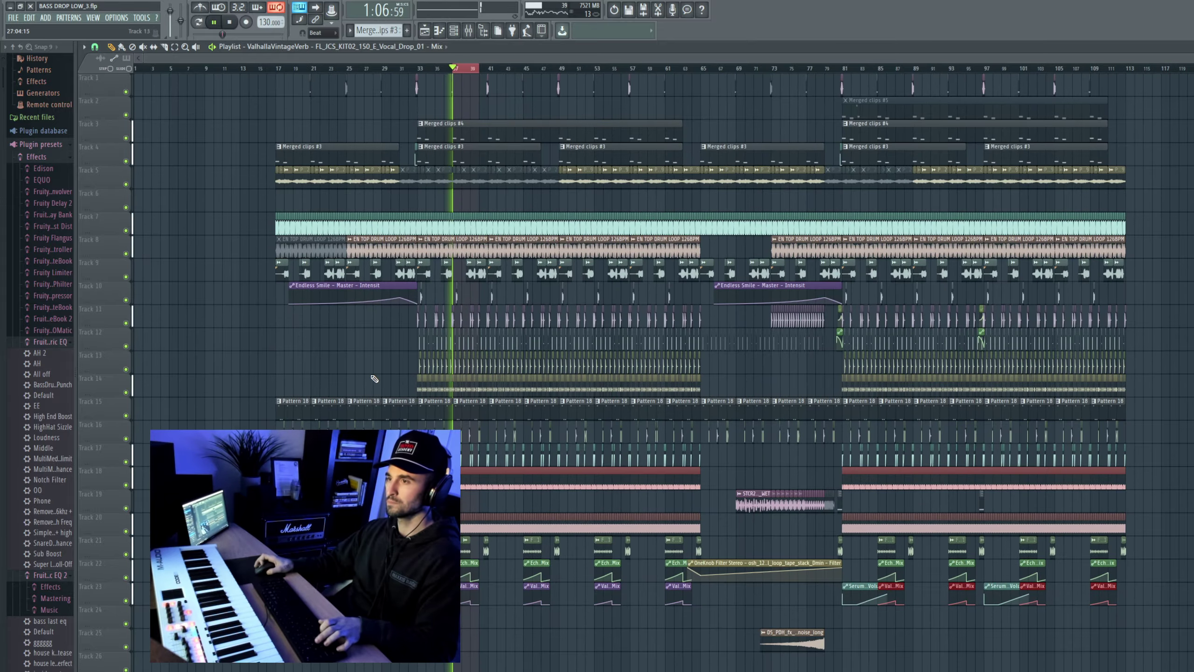
Step: Solo track 21 and play back the vocal drop at bar 37
scroll(400, 391, "up", 10)
scroll(1005, 555, "up", 5)
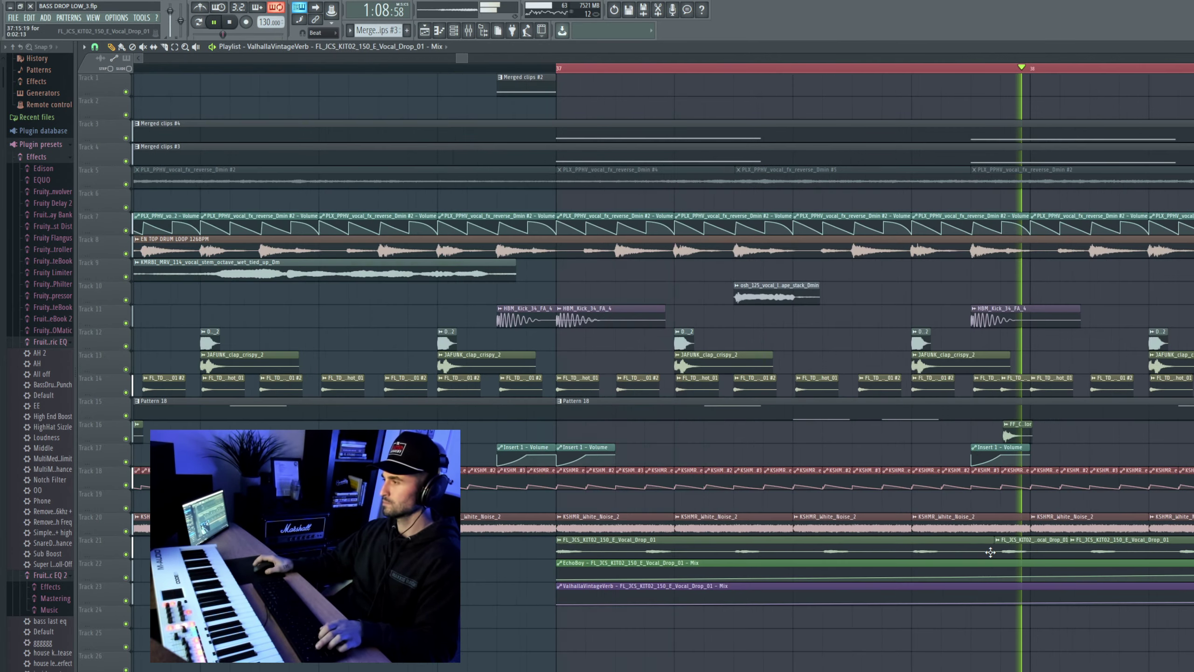
key("space")
left_click(126, 554, "ctrl")
key("space")
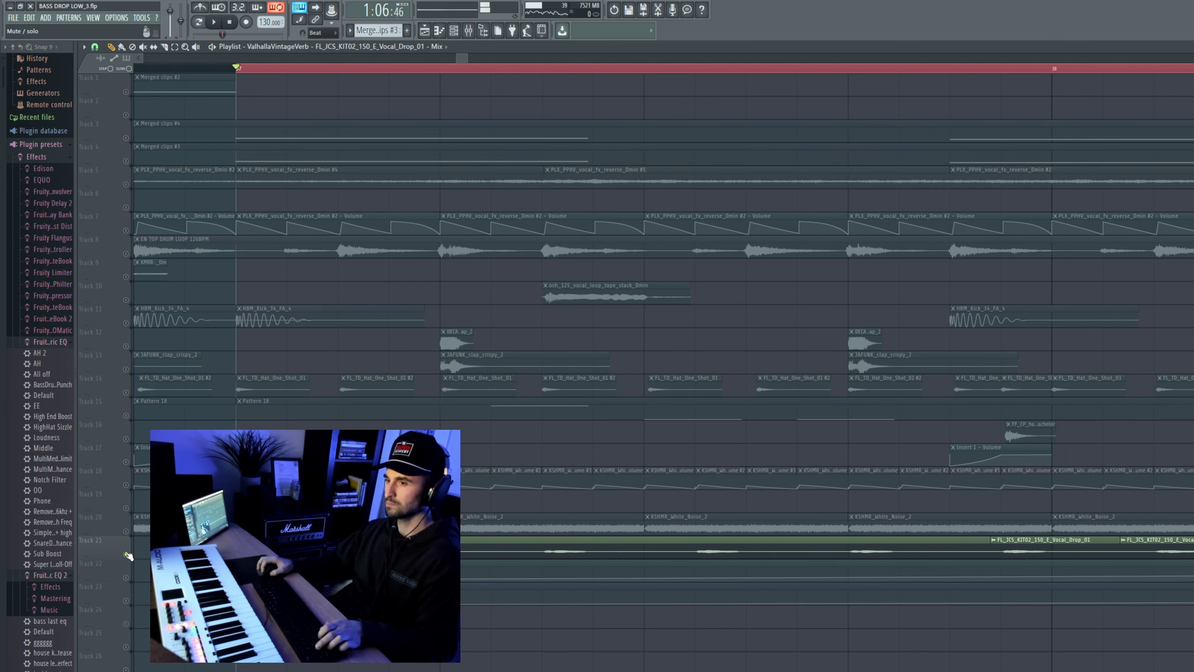
scroll(188, 556, "up", 4)
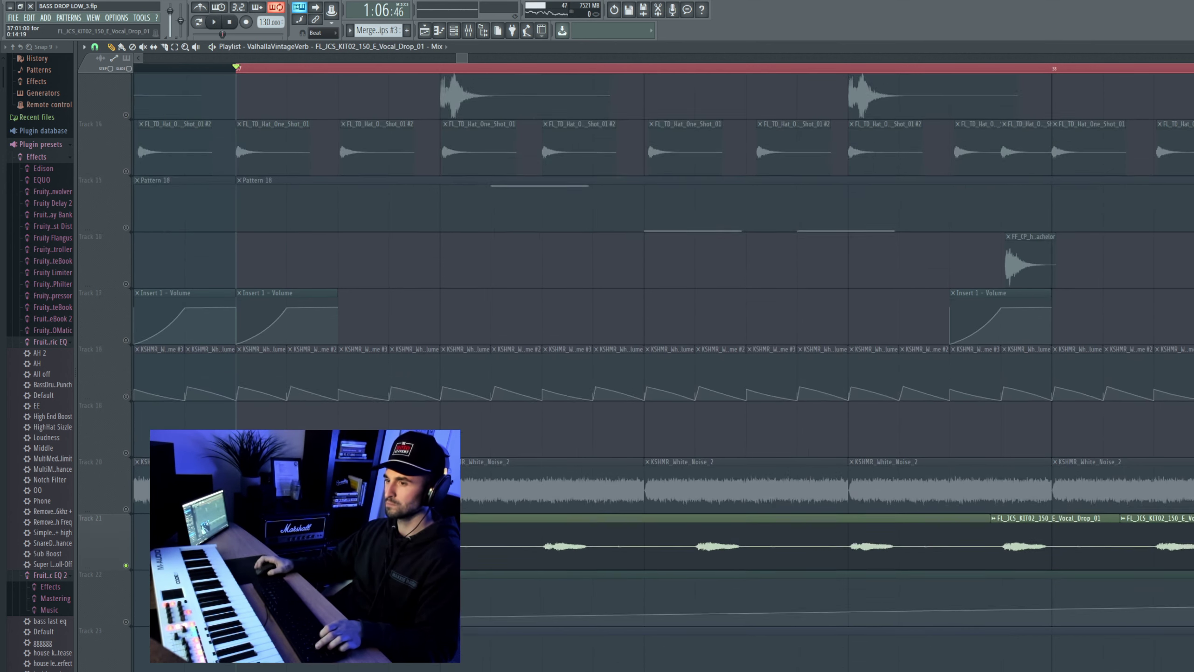
key("space")
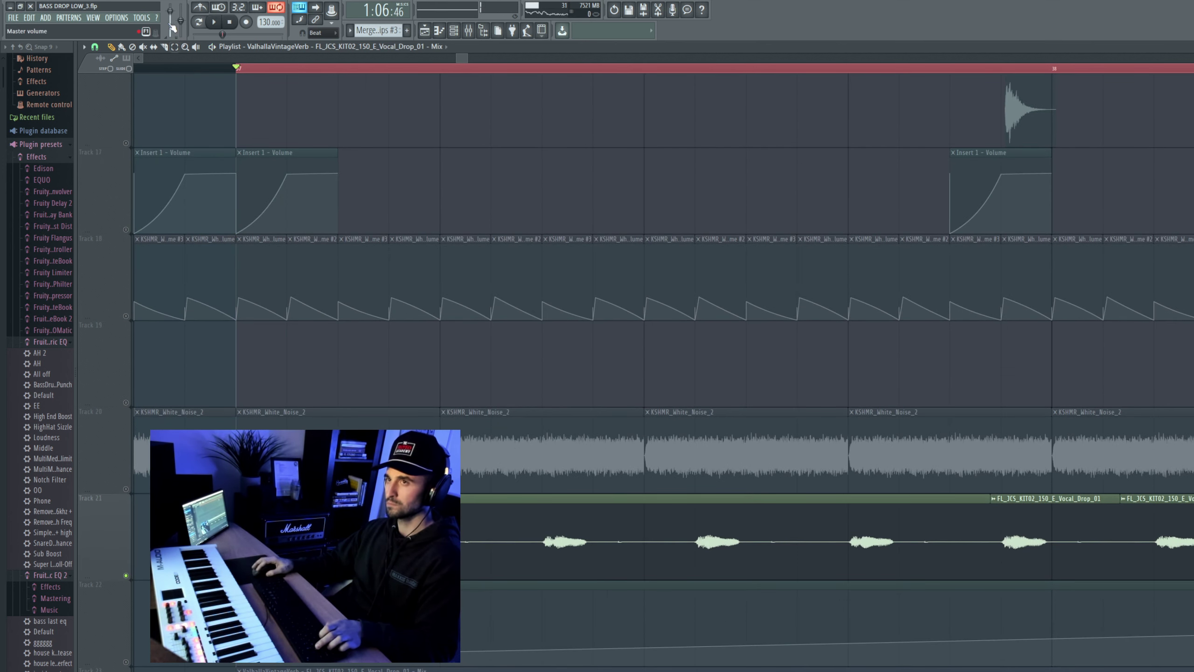
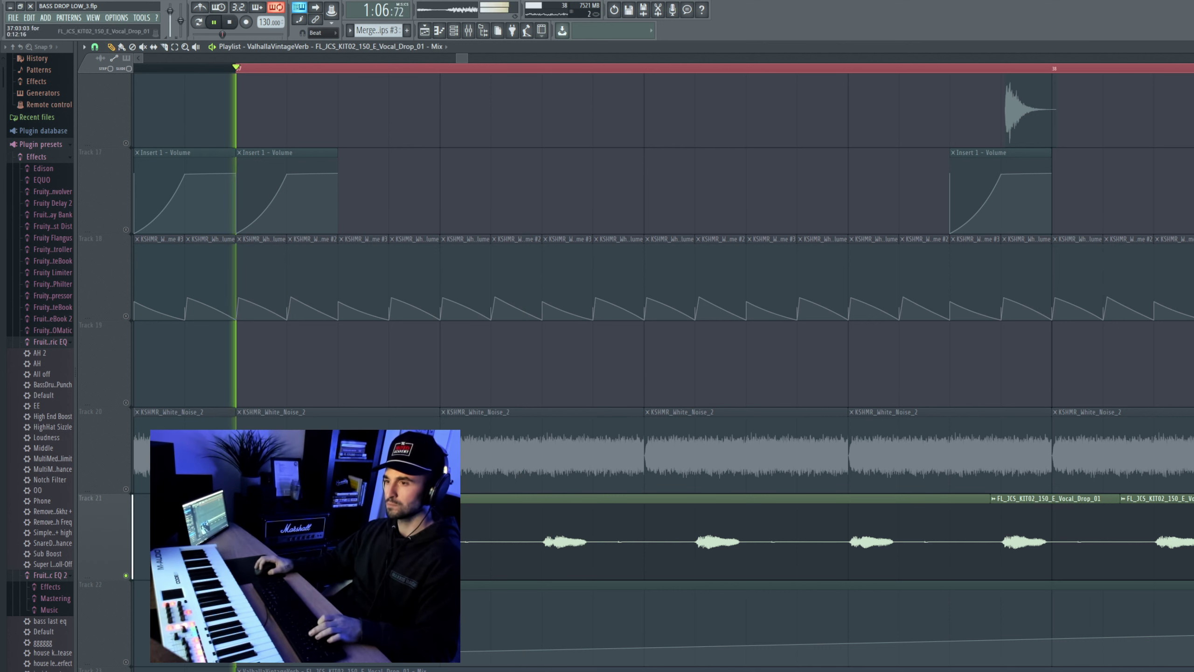
Step: Delete the long first Vocal_Drop_01 clip at bar 37 on track 21 and play back the section
right_click(404, 541)
key("space")
key("space")
key("space")
key("space")
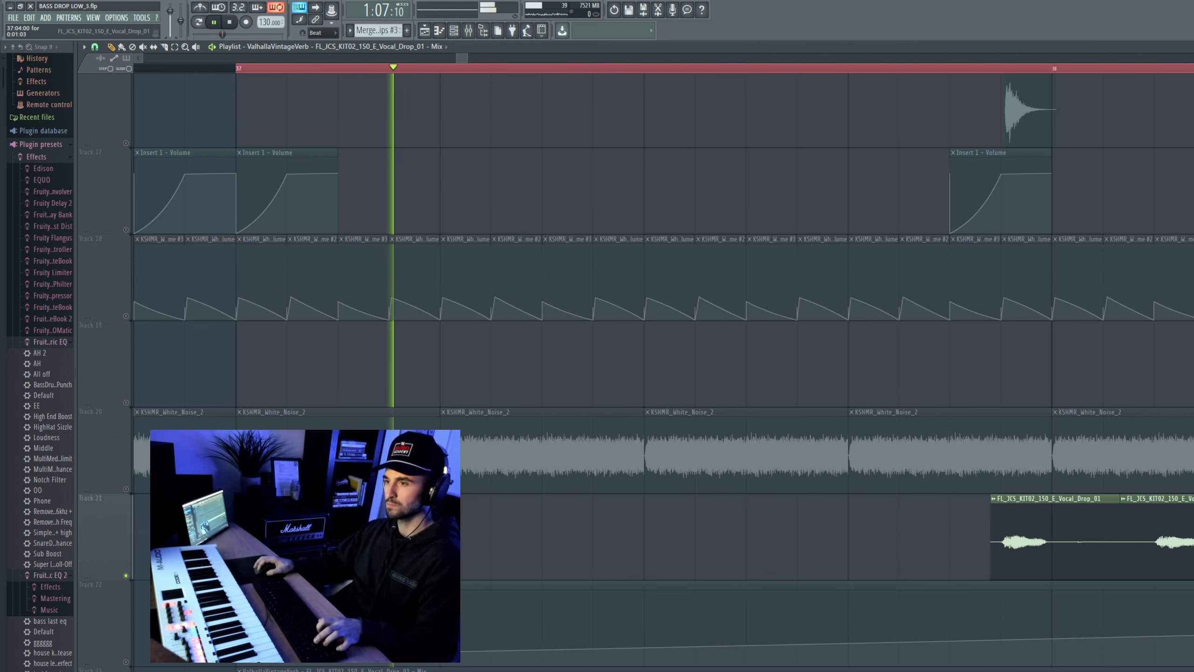
Step: Undo the deletion of the long first Vocal_Drop_01 clip at bar 37 on track 21
key("space")
key("space")
key("space")
key("ctrl+z")
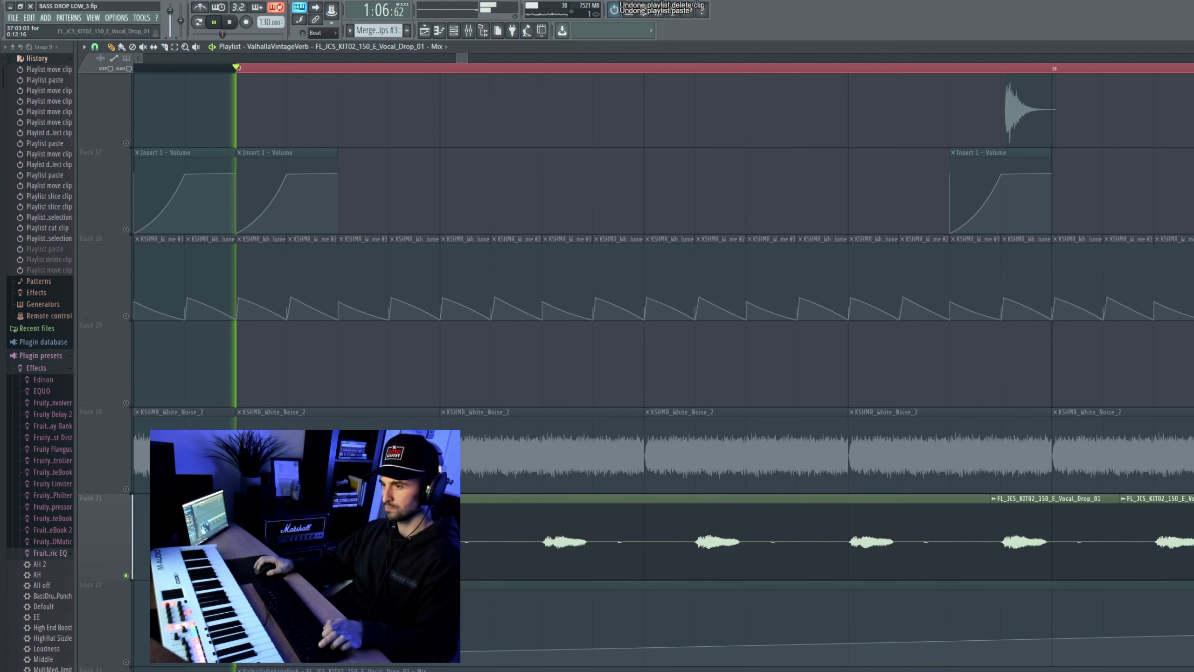
Step: Slice the restored Vocal_Drop_01 clip between its early hits in bar 37 and delete the silent gaps
left_click(174, 48)
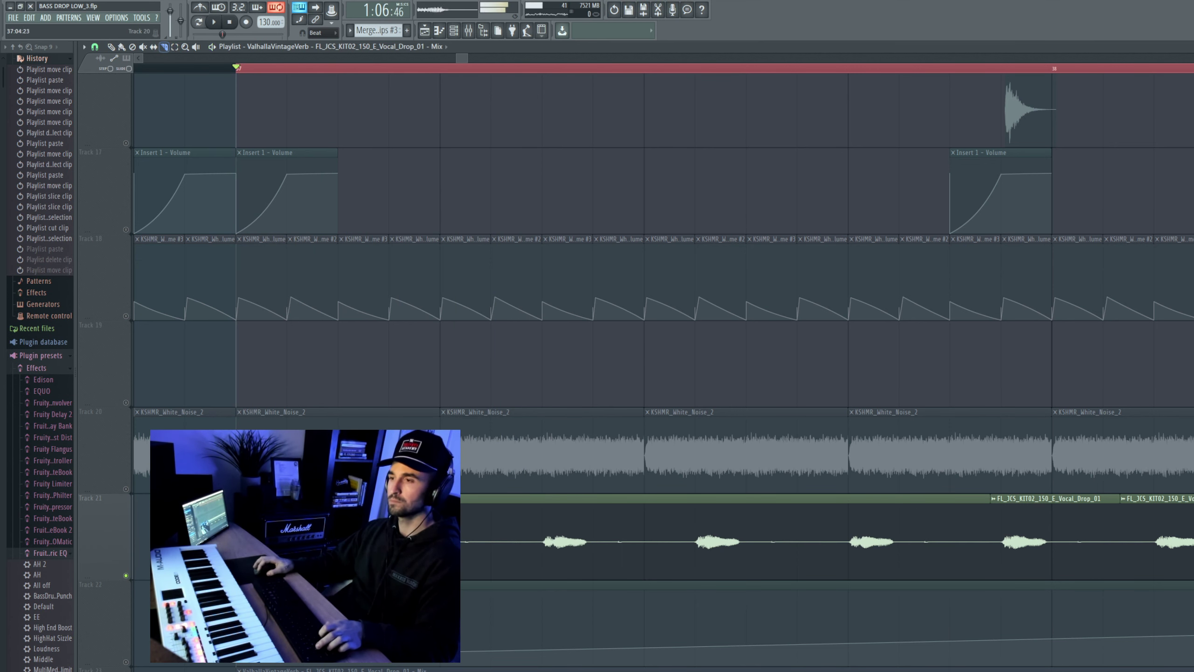
left_click(467, 506)
key("space")
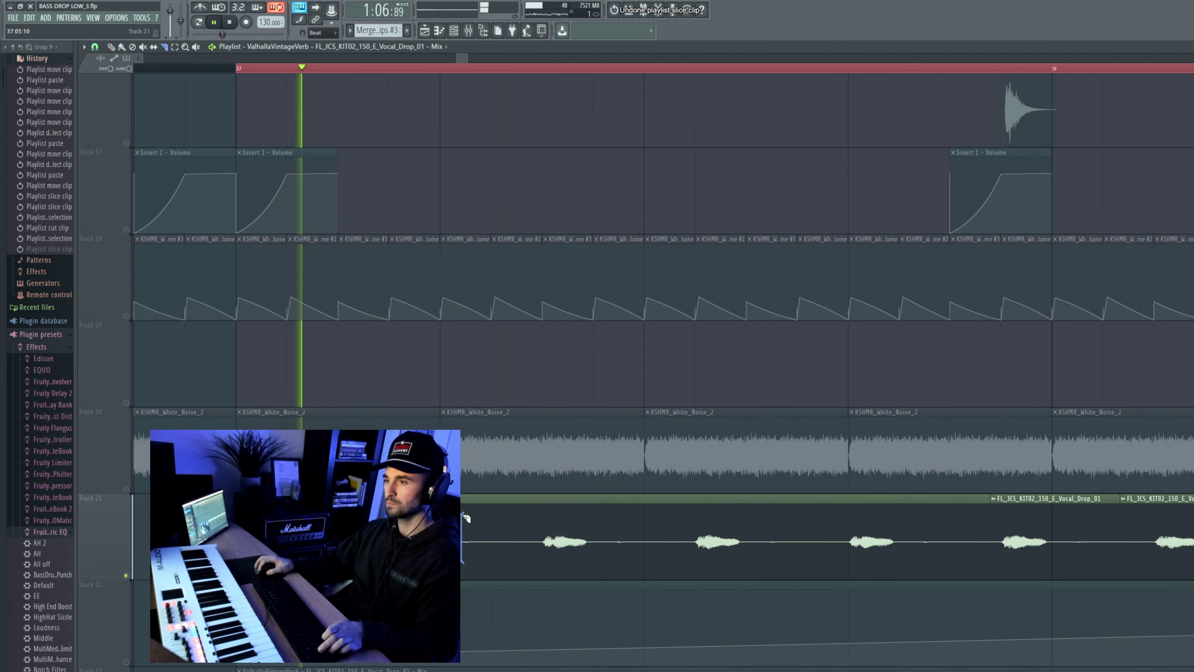
left_click_drag(443, 561, 465, 501)
left_click_drag(495, 562, 531, 511)
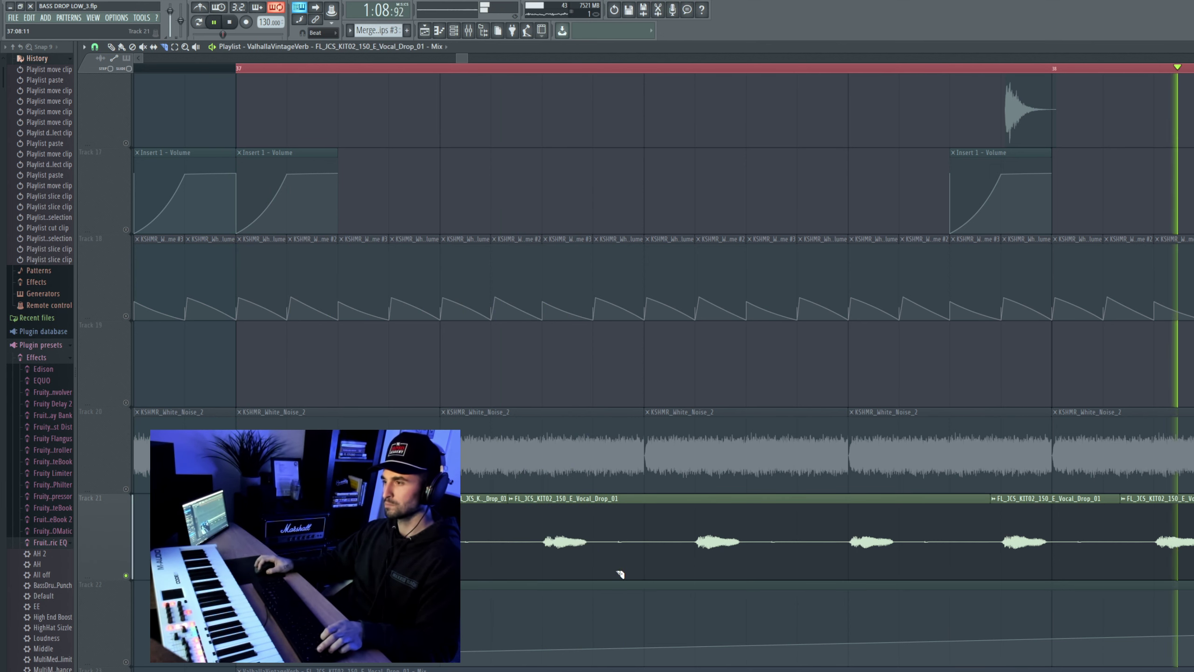
left_click_drag(619, 573, 620, 509)
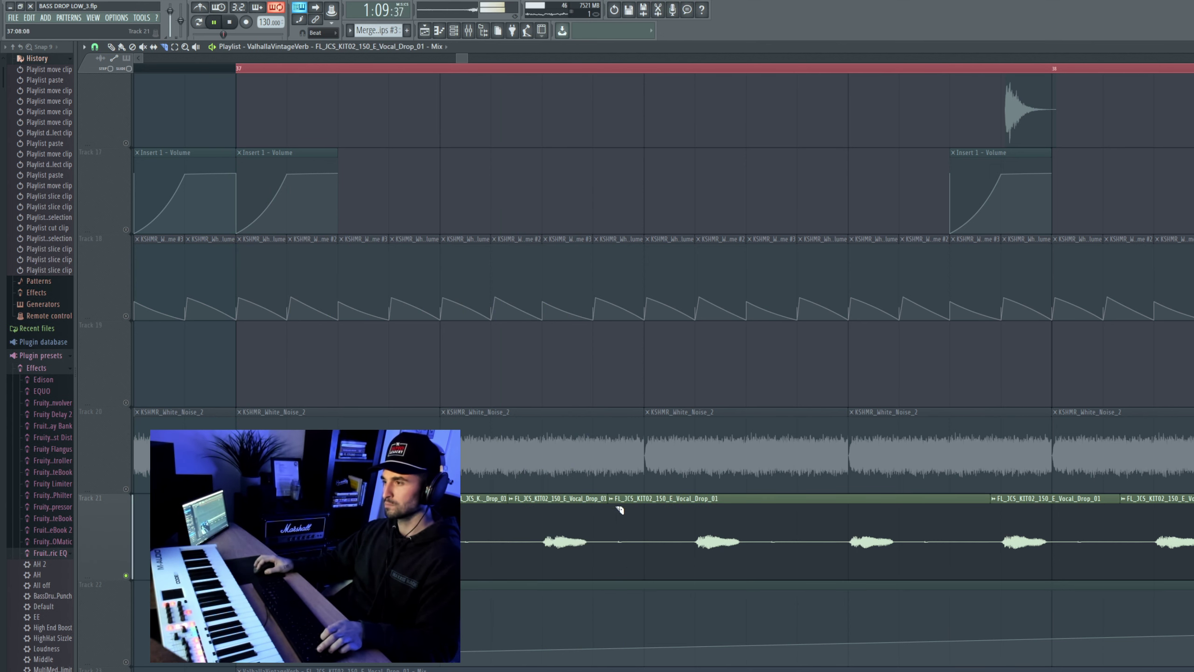
right_click(784, 531)
right_click(622, 550)
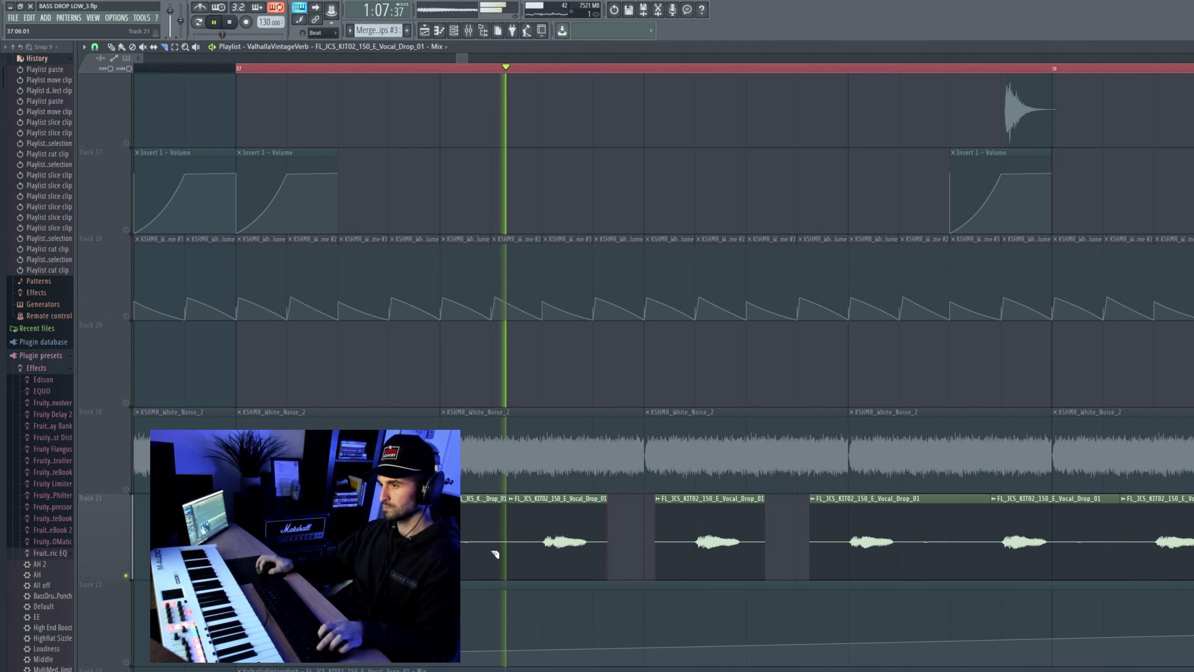
right_click(484, 541)
Step: Slice out the silence between the vocal hits from late bar 37 into early bar 38 on track 21
left_click_drag(916, 561, 917, 525)
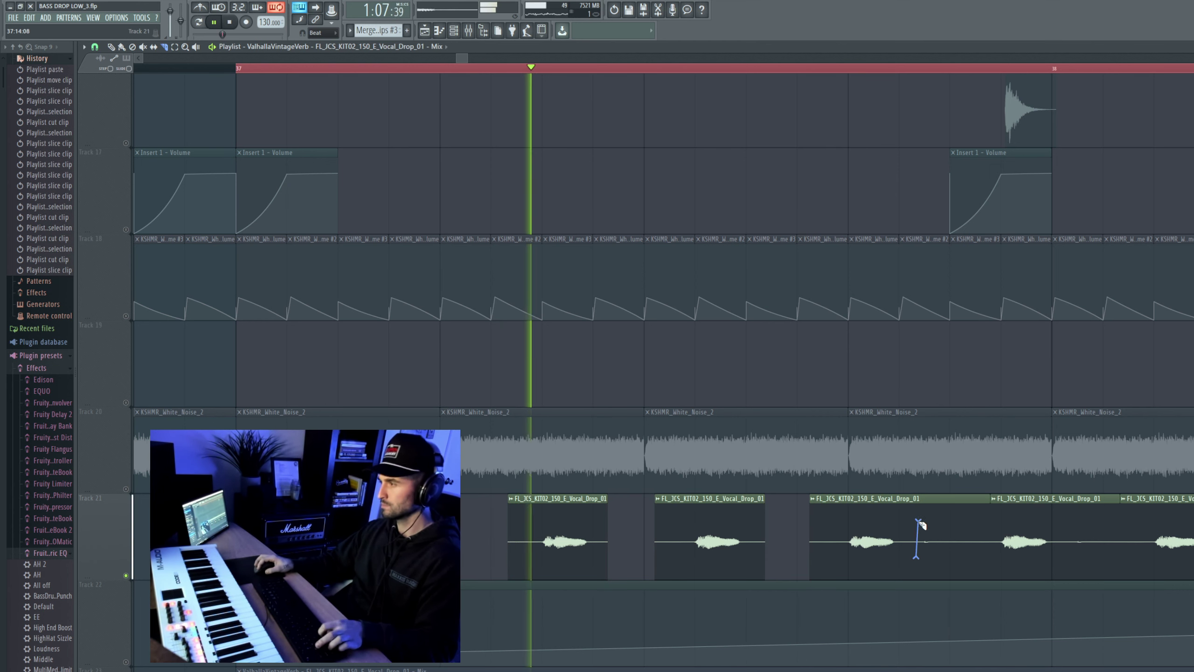
left_click_drag(967, 560, 967, 527)
right_click(935, 527)
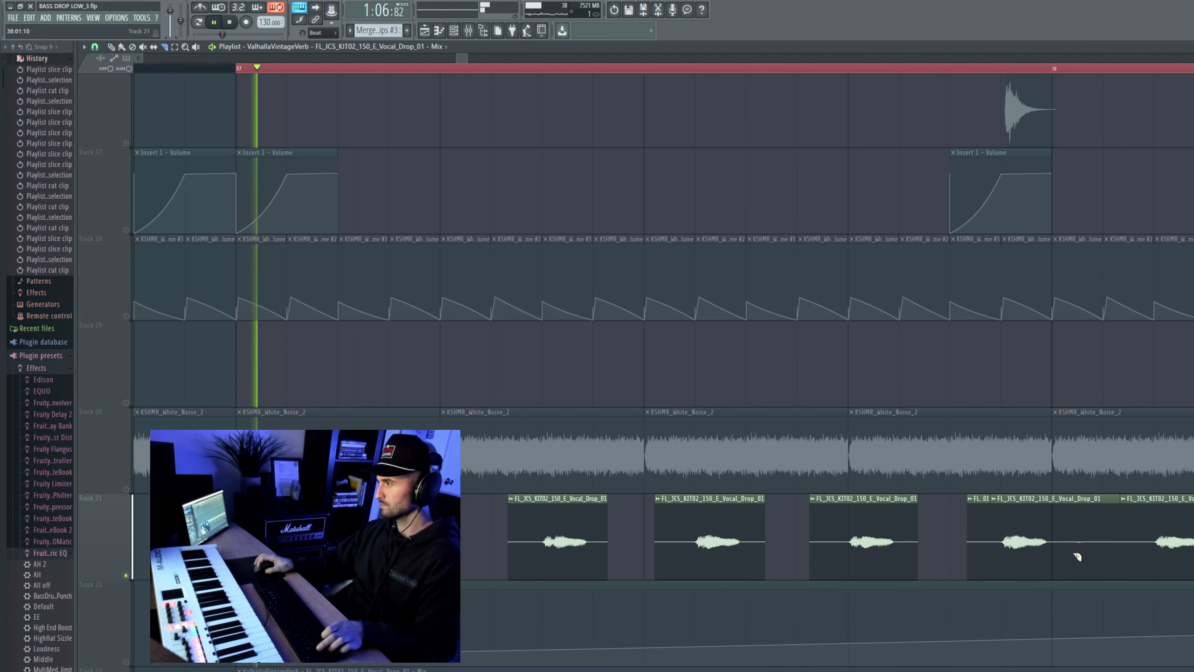
left_click_drag(1069, 555, 1069, 525)
left_click_drag(1077, 555, 1077, 526)
right_click(1073, 527)
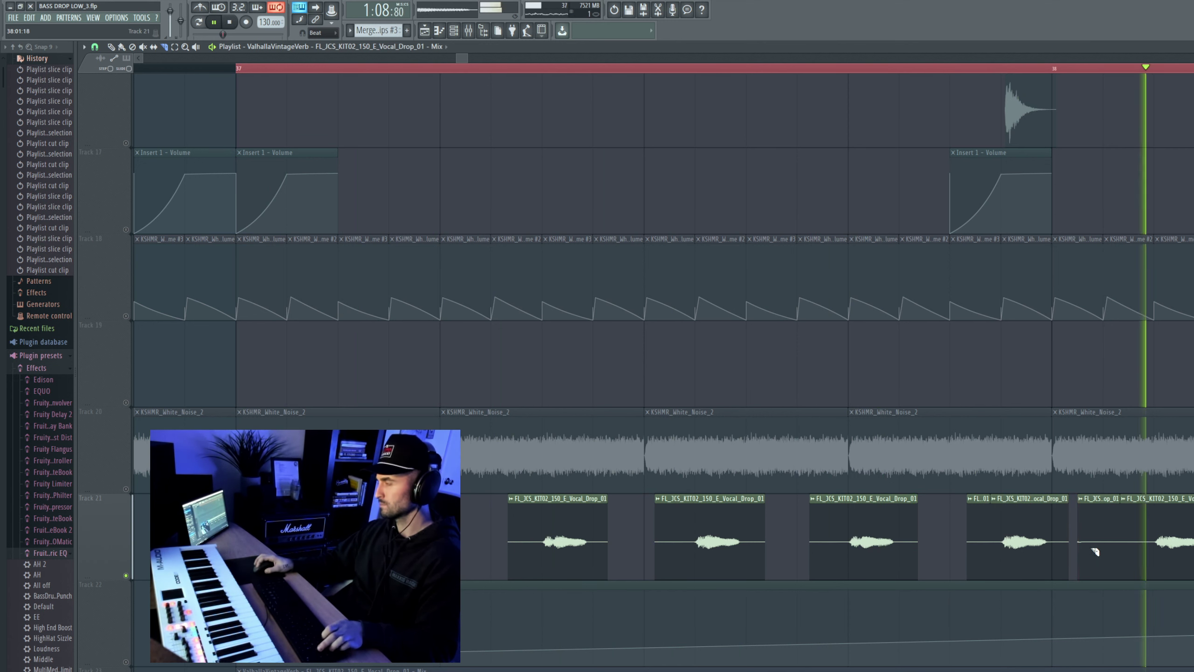
right_click(1097, 529)
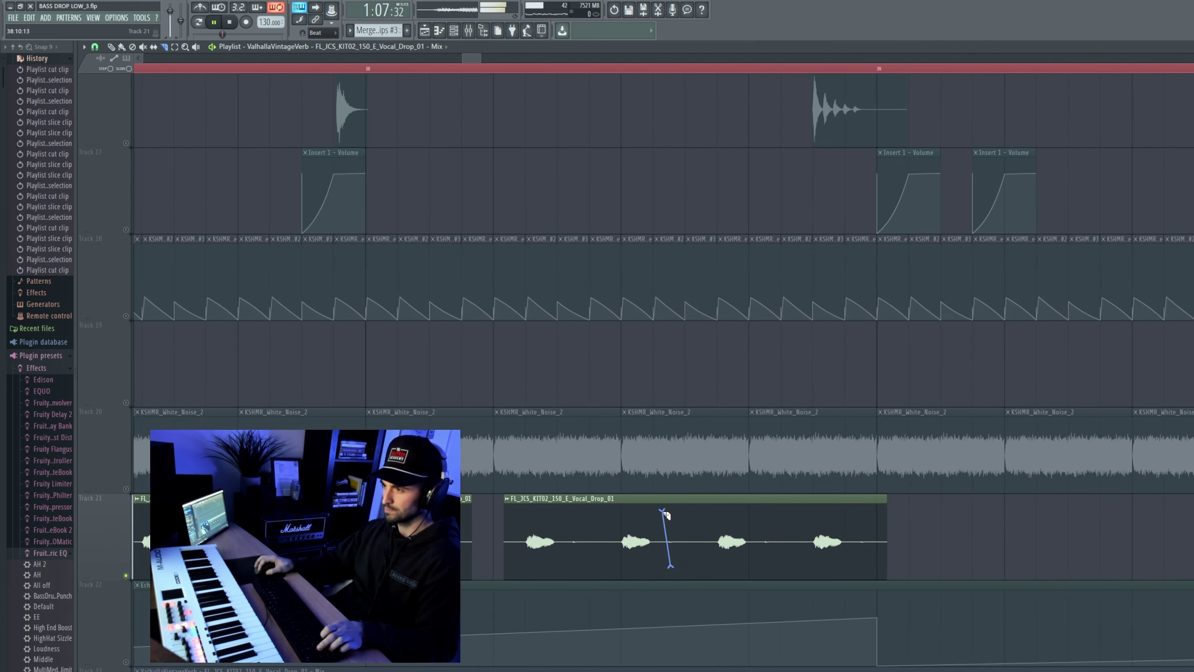
Step: Cut a silent gap from the long vocal clip in bar 38 and slice its first part between the two hits
left_click_drag(695, 562, 696, 484)
left_click_drag(690, 508, 679, 504)
key("ctrl+x")
left_click_drag(566, 560, 568, 513)
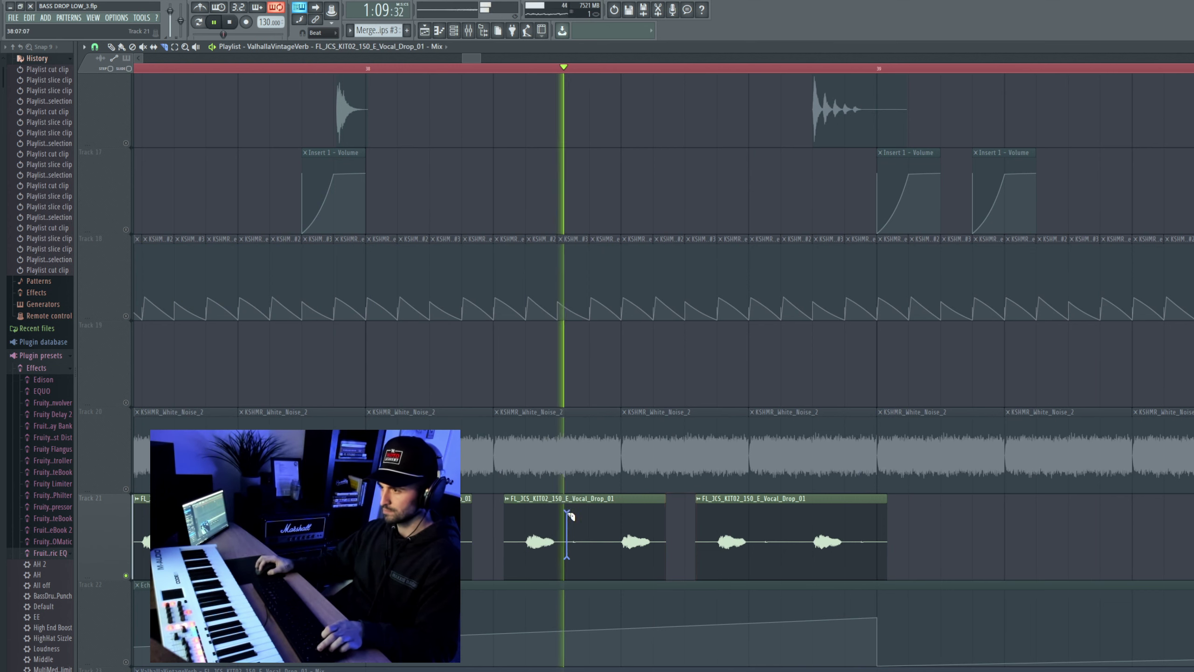
left_click_drag(568, 514, 568, 477)
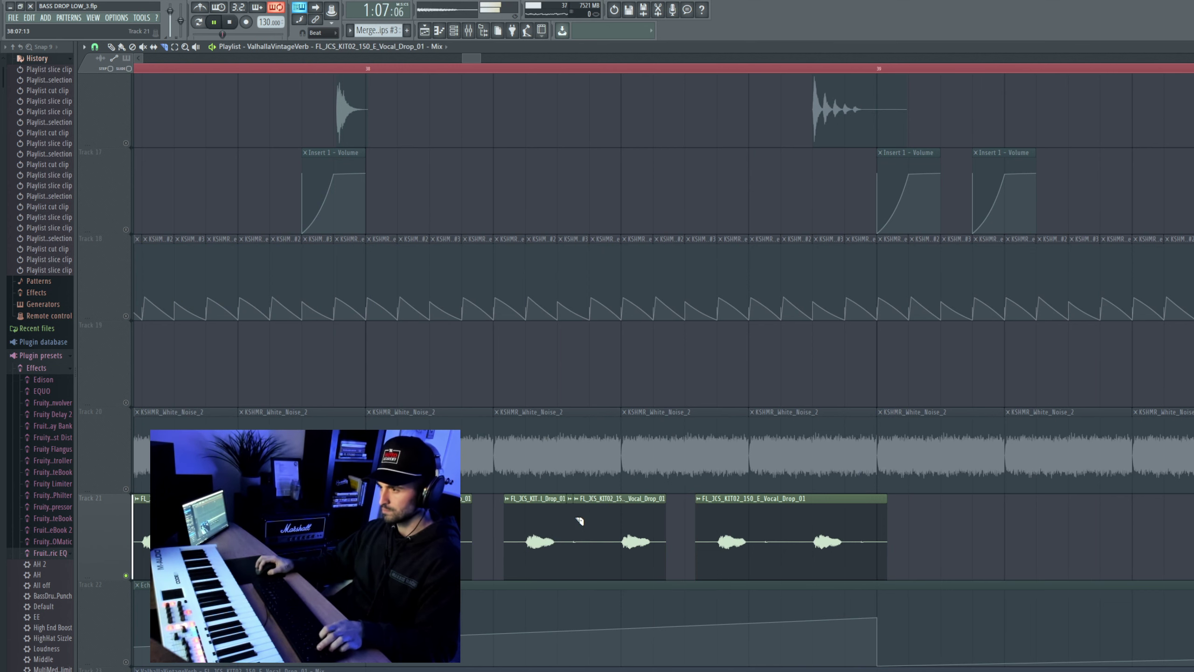
key("ctrl+a")
key("ctrl+x")
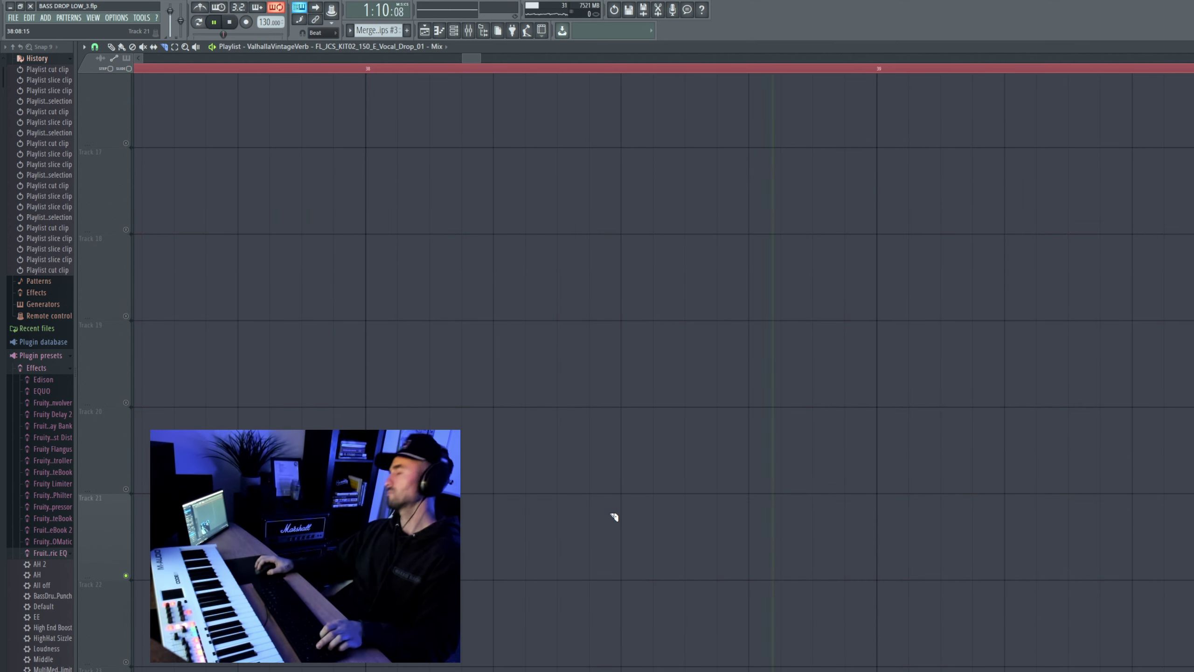
key("ctrl+z")
key("space")
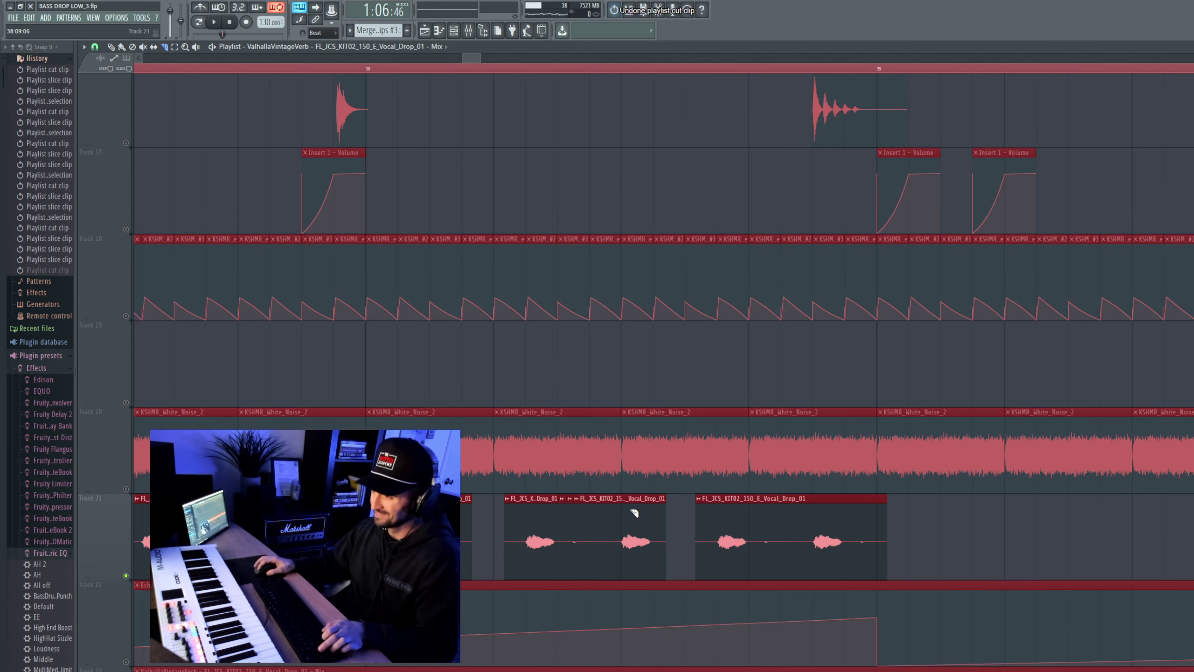
Step: Remove the remaining silent gaps between the vocal hits in bar 38 and trim the tail after the last hit
left_click_drag(562, 523, 563, 521)
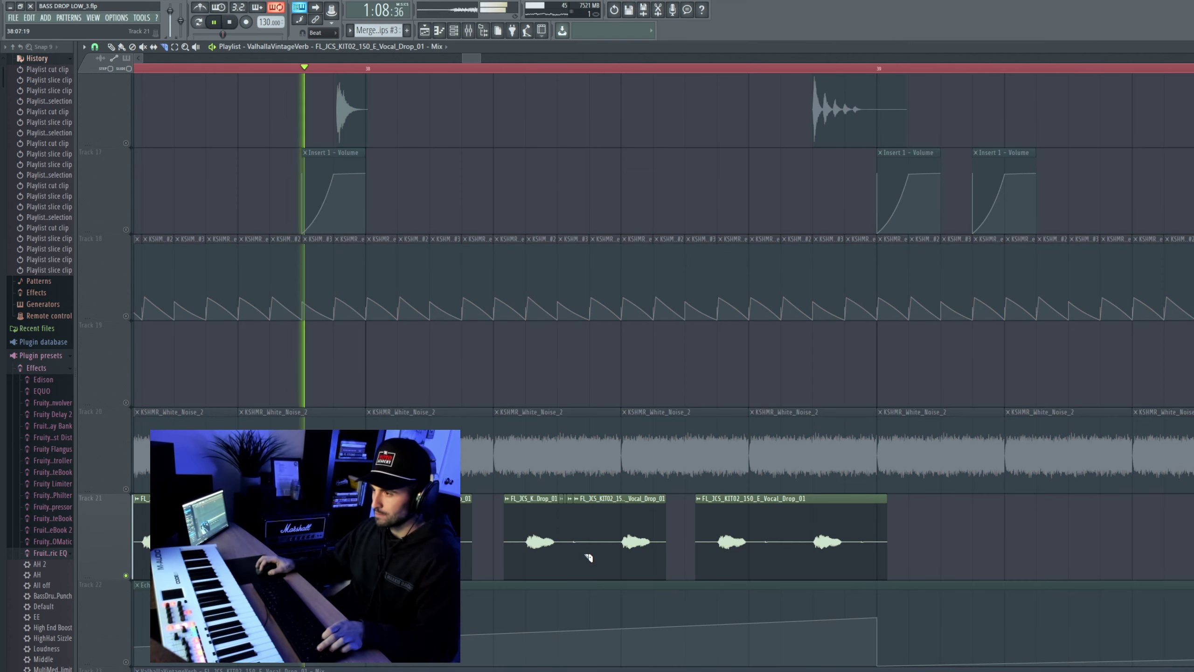
left_click_drag(600, 559, 574, 529)
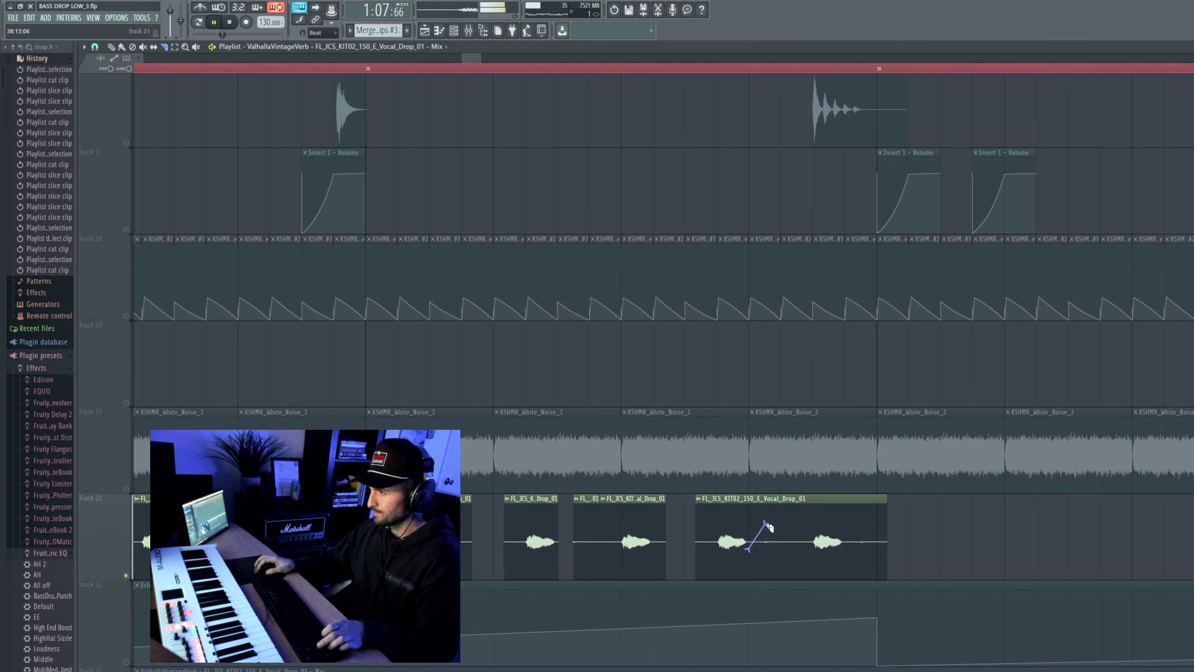
mouse_move(766, 523)
left_mouse_down()
mouse_move(769, 507)
mouse_move(792, 549)
mouse_move(767, 545)
left_mouse_up()
key("ctrl+x")
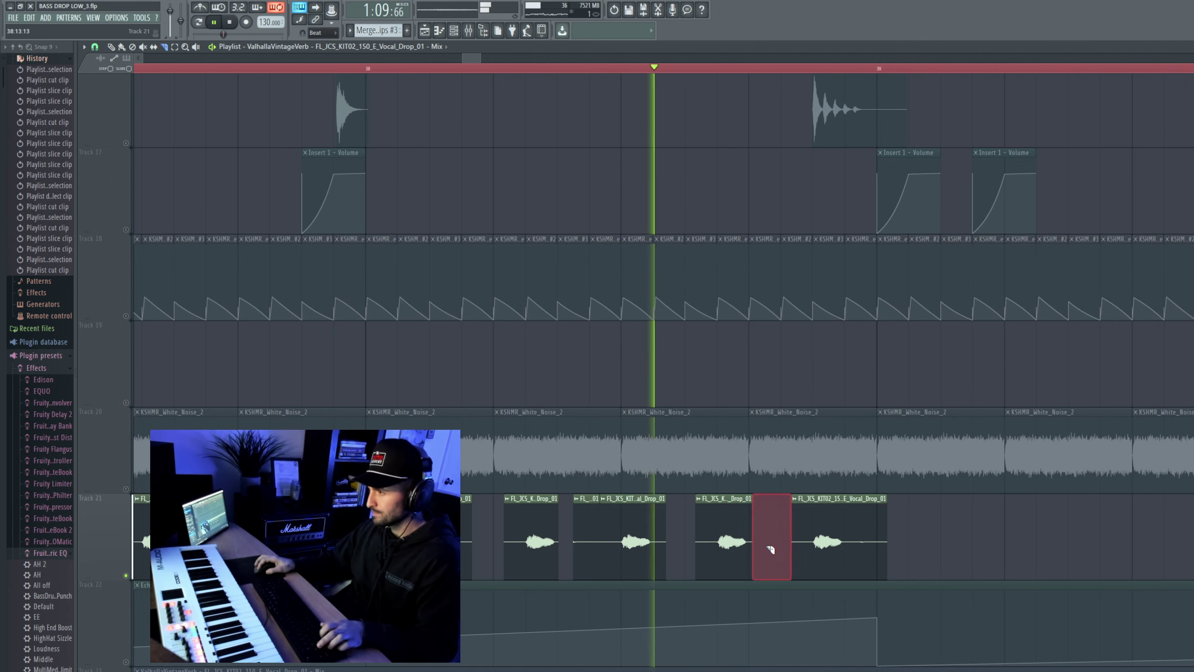
key("ctrl+x")
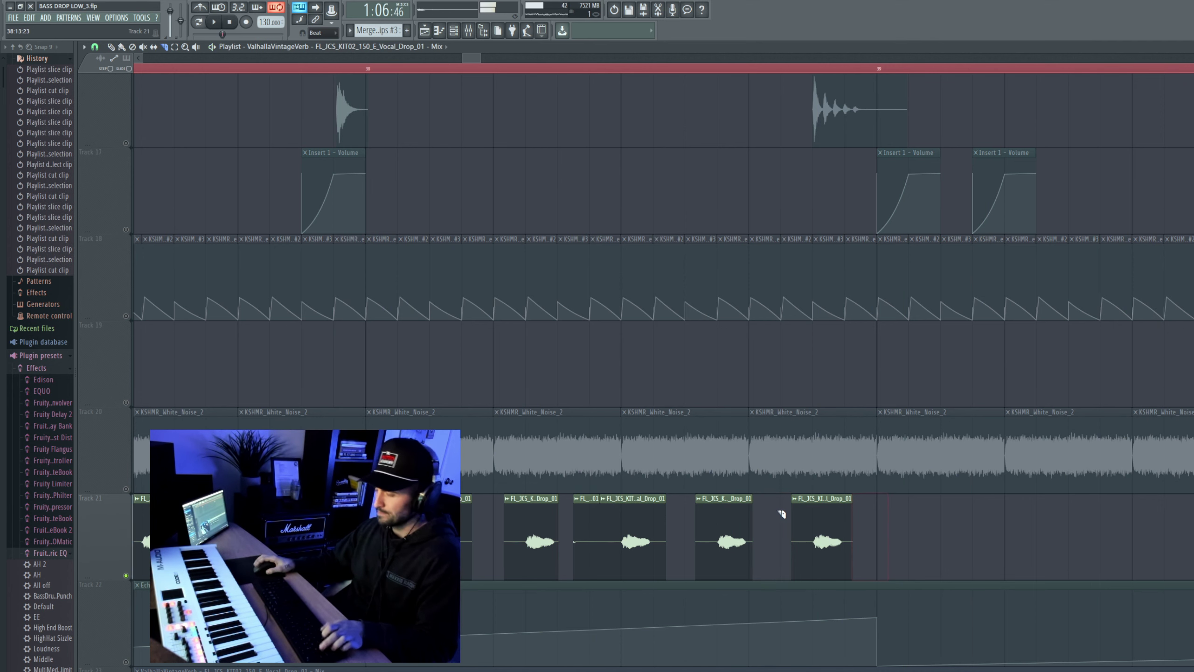
Step: Copy the sliced vocal hits from bar 37 and paste them in place of the long Vocal_Drop_01 clip at bar 45
scroll(781, 515, "down", 5)
left_click_drag(846, 523, 464, 529)
scroll(472, 529, "down", 6)
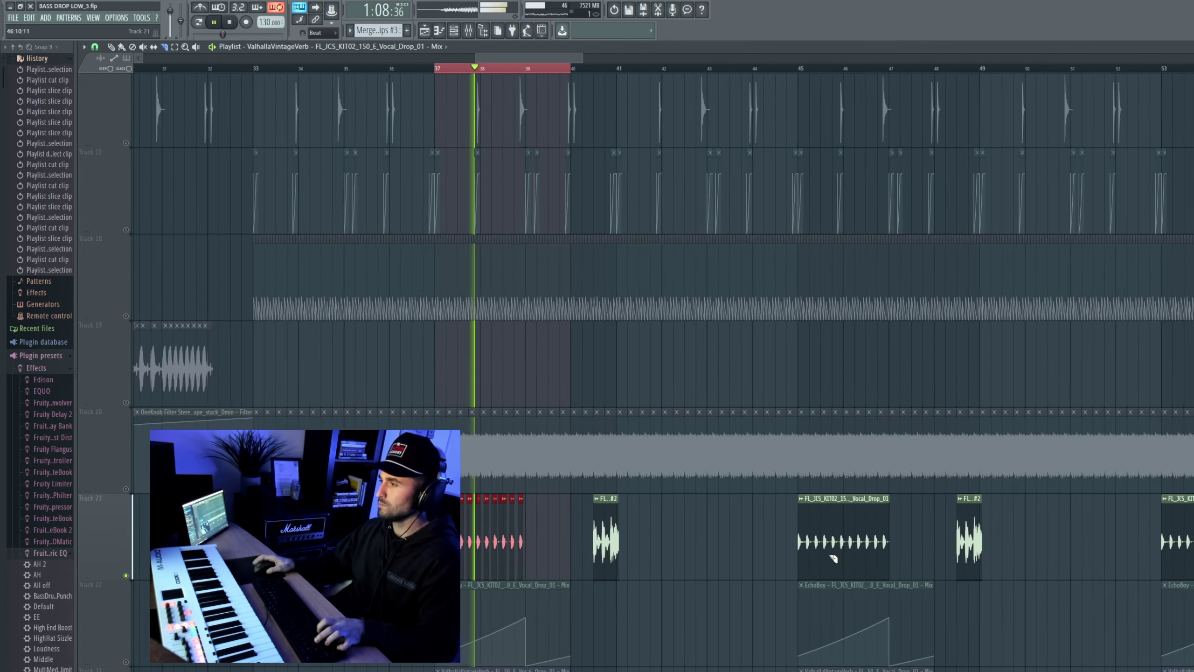
scroll(741, 547, "up", 8)
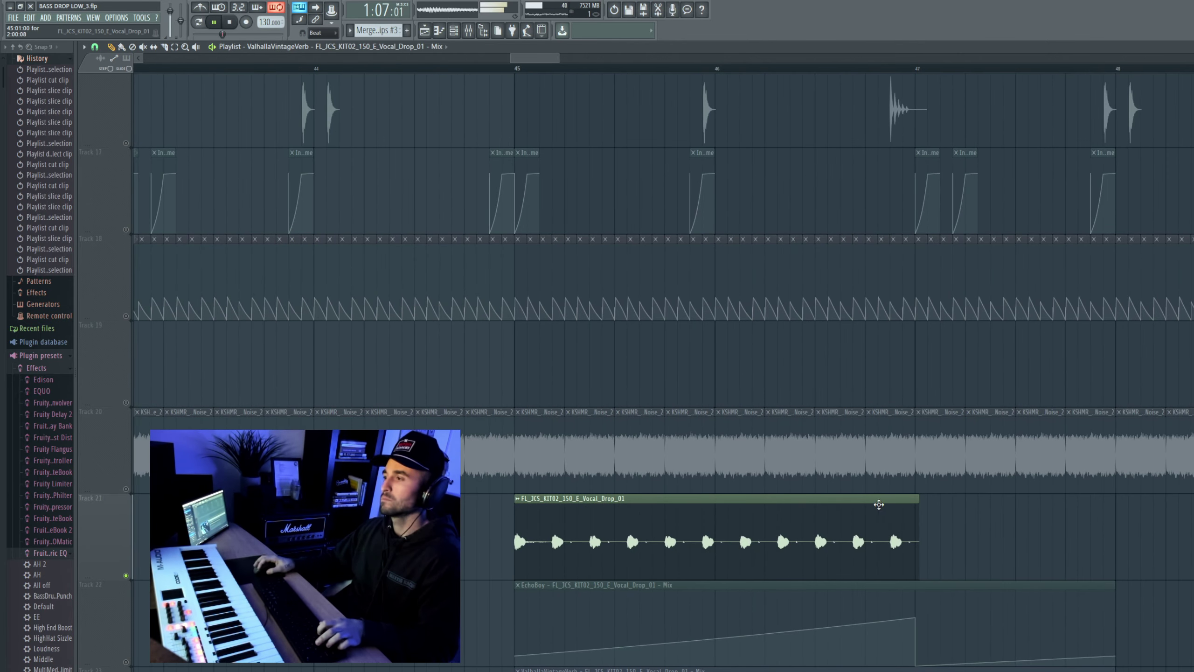
right_click(658, 532)
scroll(703, 554, "up", 1)
key("ctrl+v")
scroll(698, 546, "down", 7)
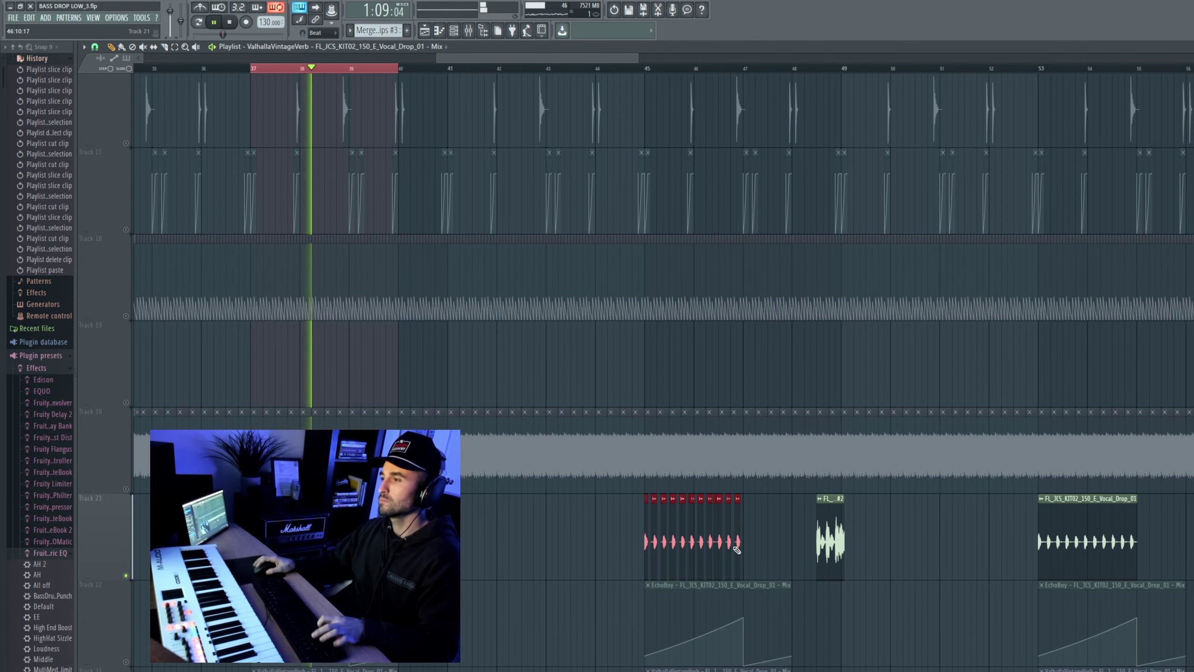
Step: Replace the long Vocal_Drop_01 clips at bars 53 and 61 with pasted sliced hits, aligned to the start of those bars
key("space")
scroll(301, 545, "down", 4)
scroll(828, 570, "up", 3)
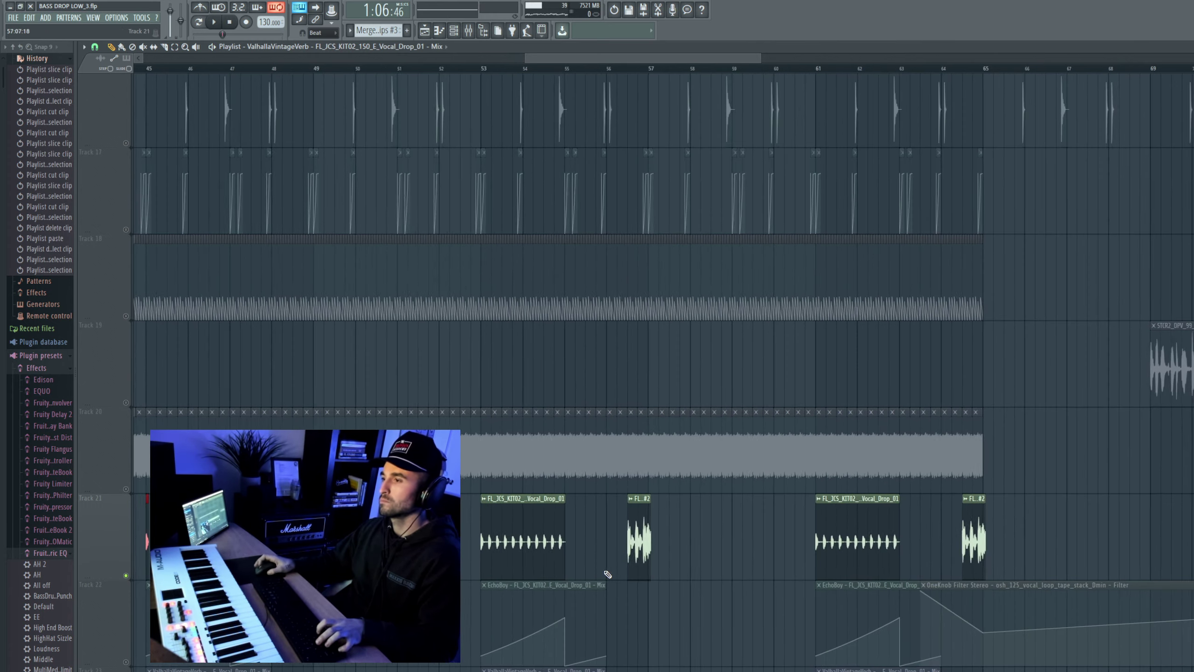
right_click(550, 548)
right_click(835, 544)
scroll(555, 560, "up", 2)
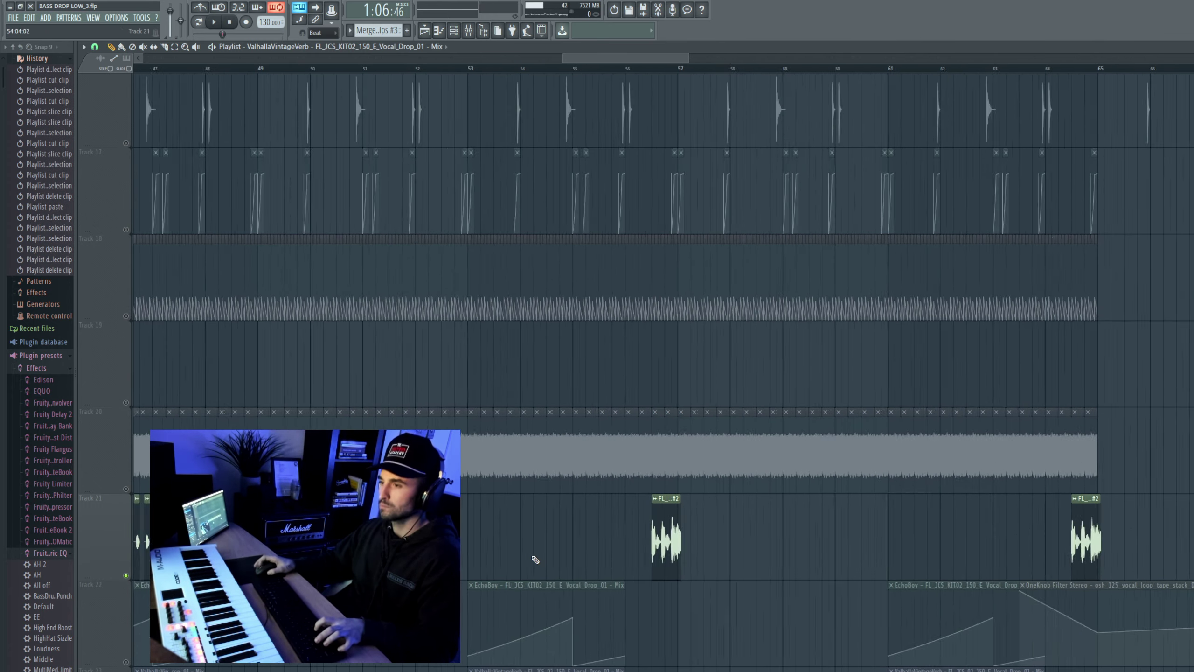
key("ctrl+v")
scroll(473, 555, "down", 3)
scroll(473, 556, "up", 3)
key("space")
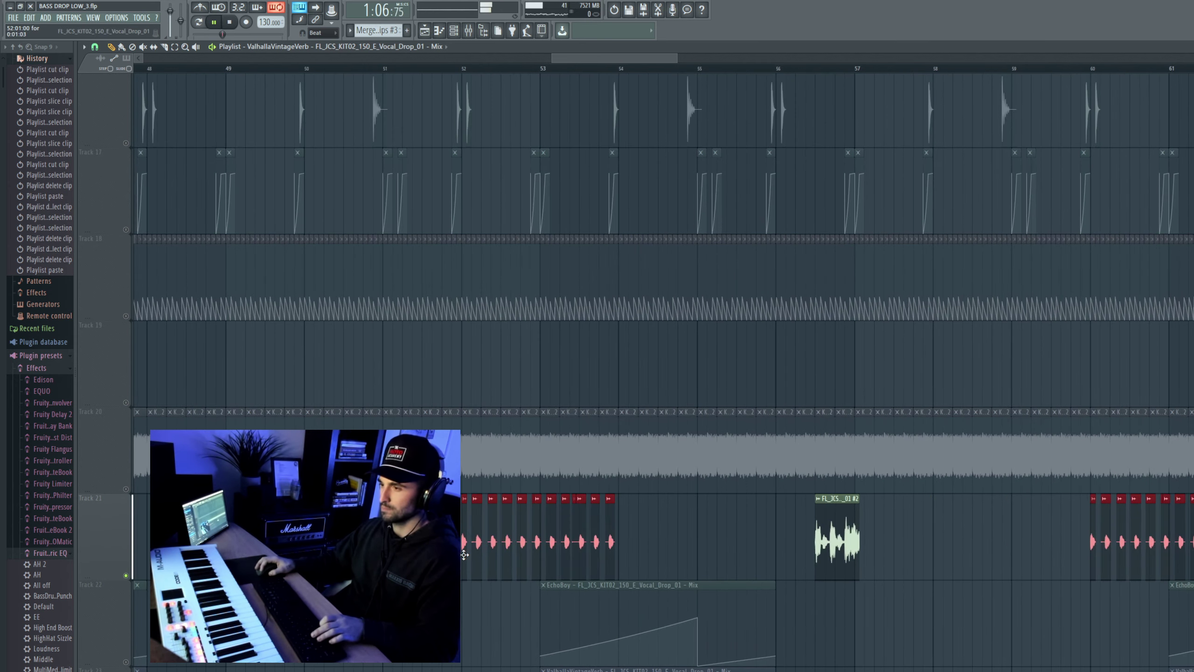
left_click_drag(465, 553, 538, 549)
scroll(538, 550, "down", 5)
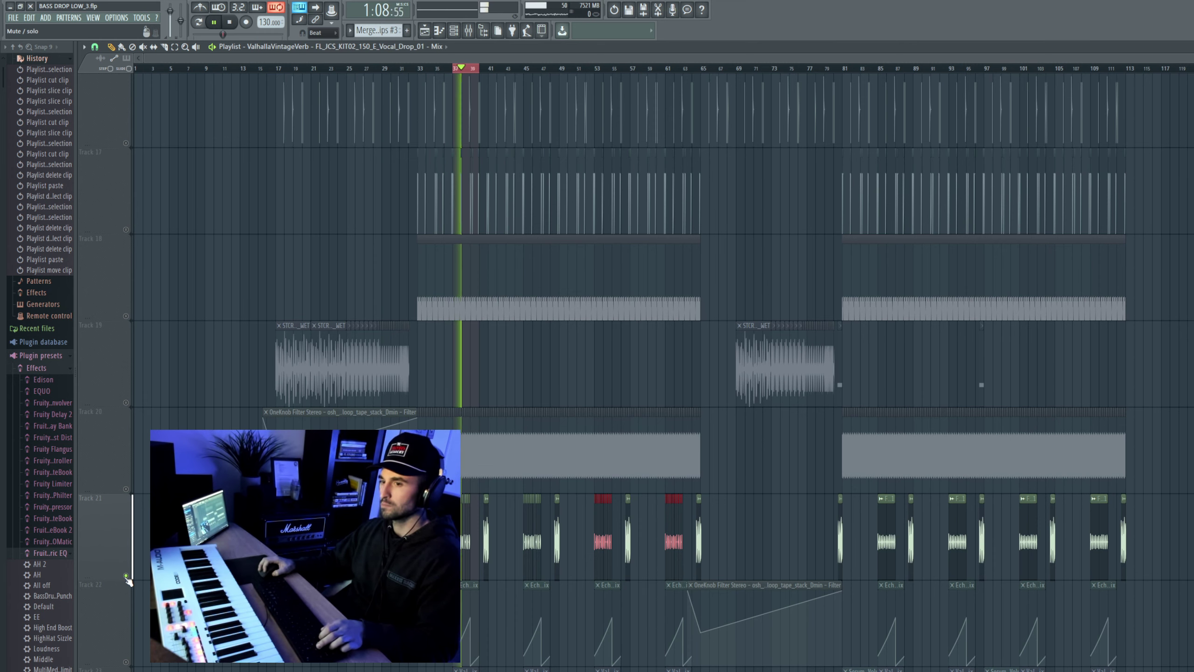
Step: Unsolo track 21 and replace the long vocal clips at bars 85, 93, 101 and 109 with copies of the first drop's sliced vocals
right_click(127, 579)
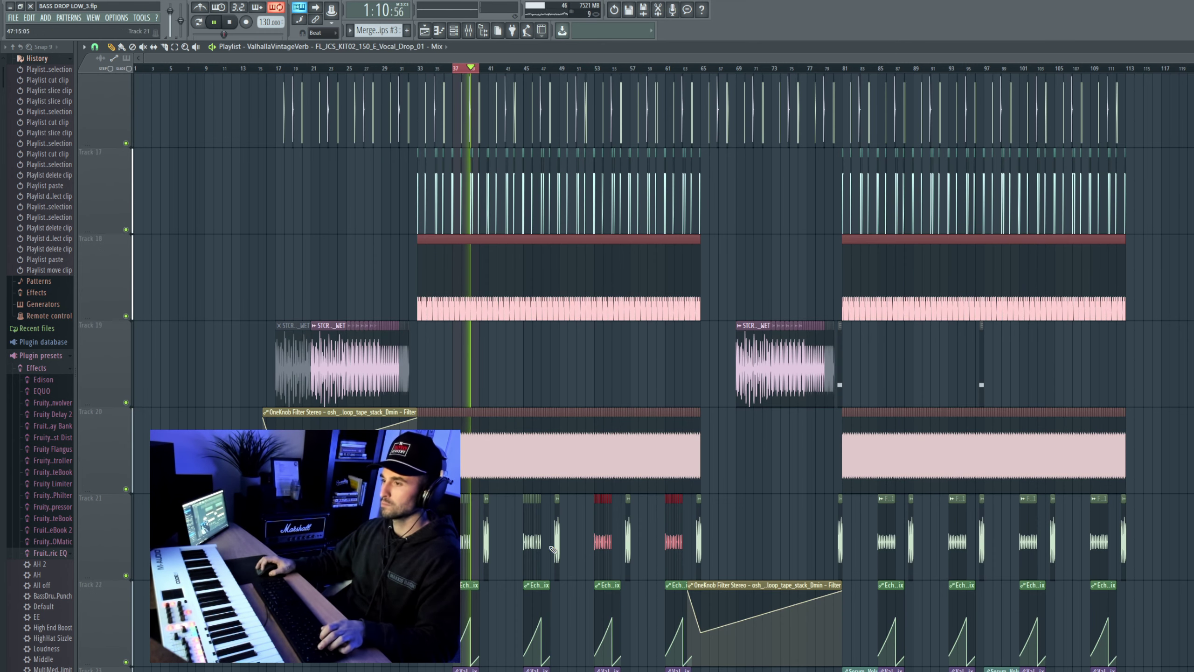
left_click_drag(550, 547, 449, 550)
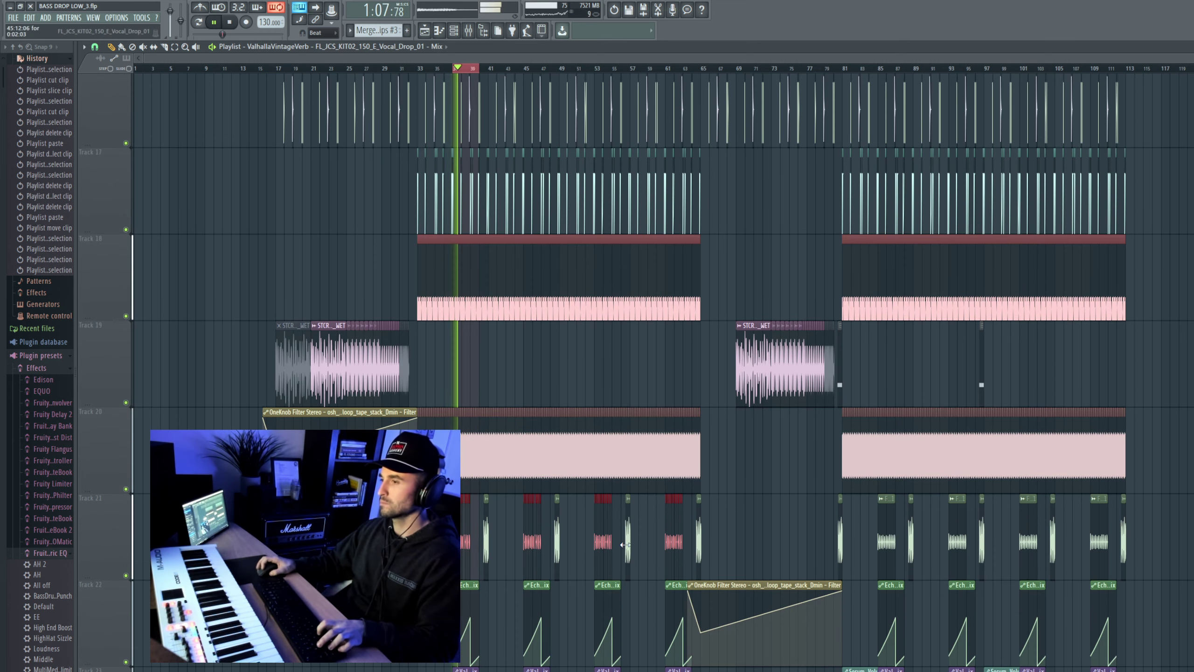
scroll(624, 544, "up", 6)
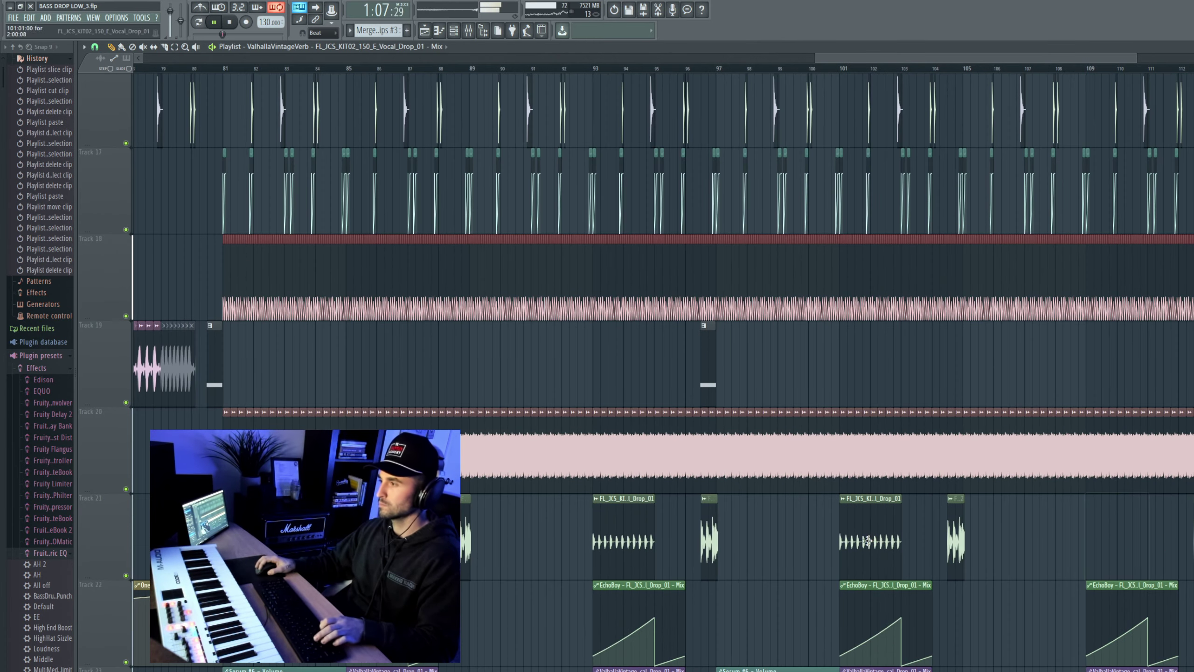
right_click(867, 541)
right_click(623, 541)
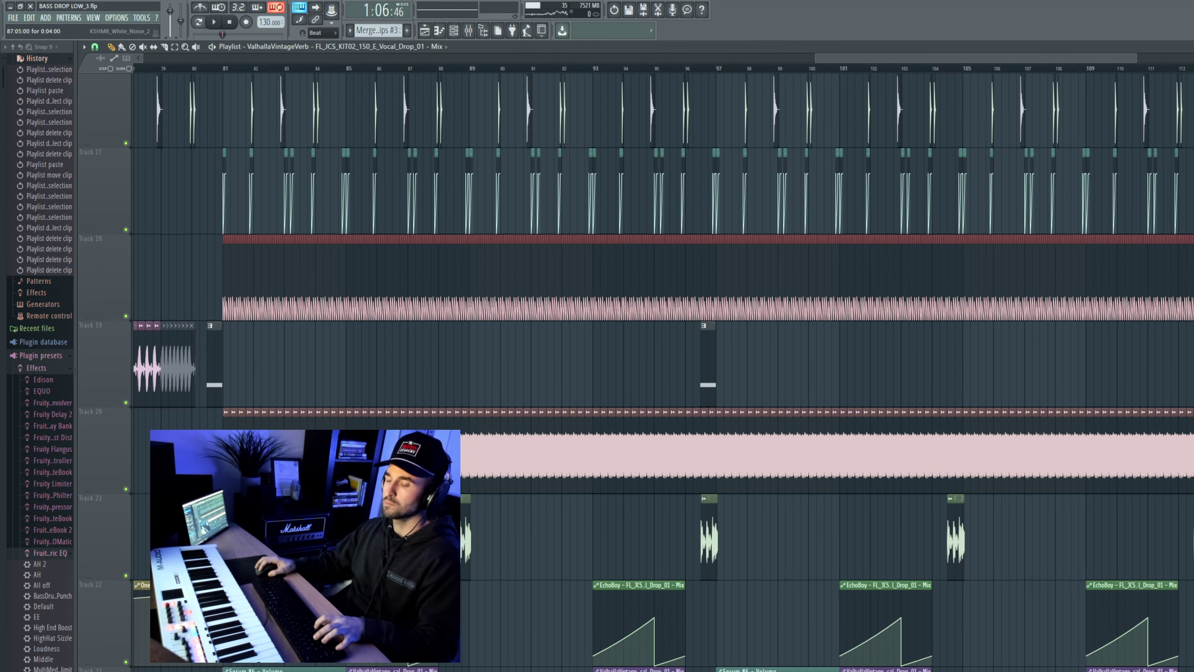
key("ctrl+v")
key("space")
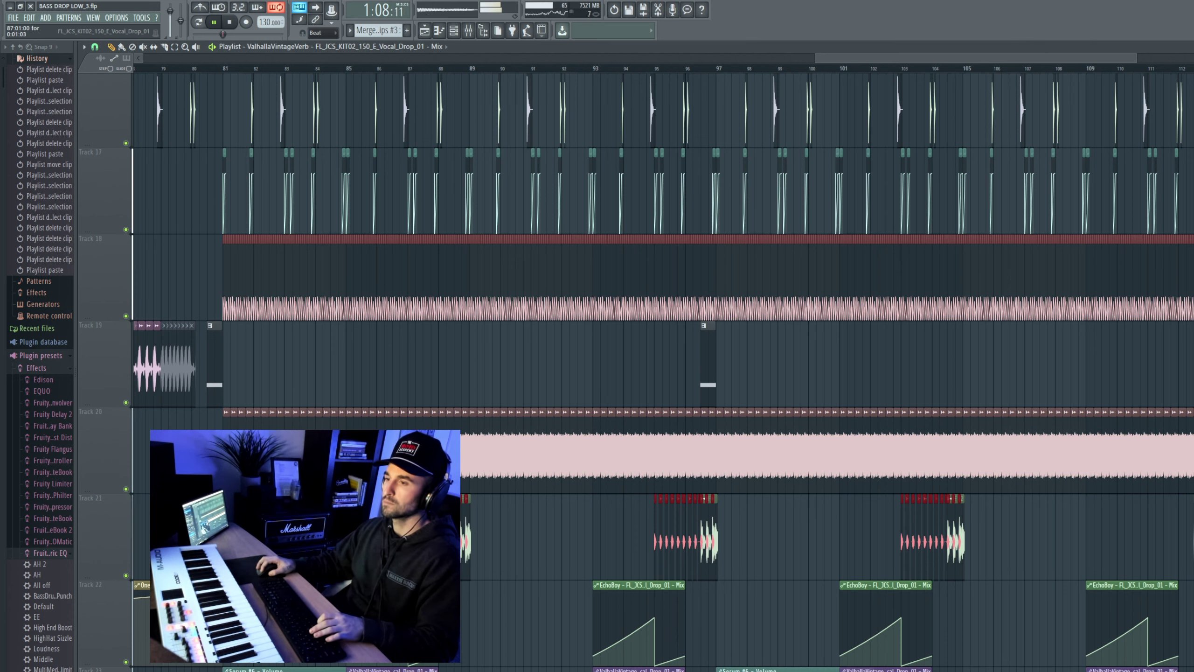
left_click_drag(410, 542, 594, 541)
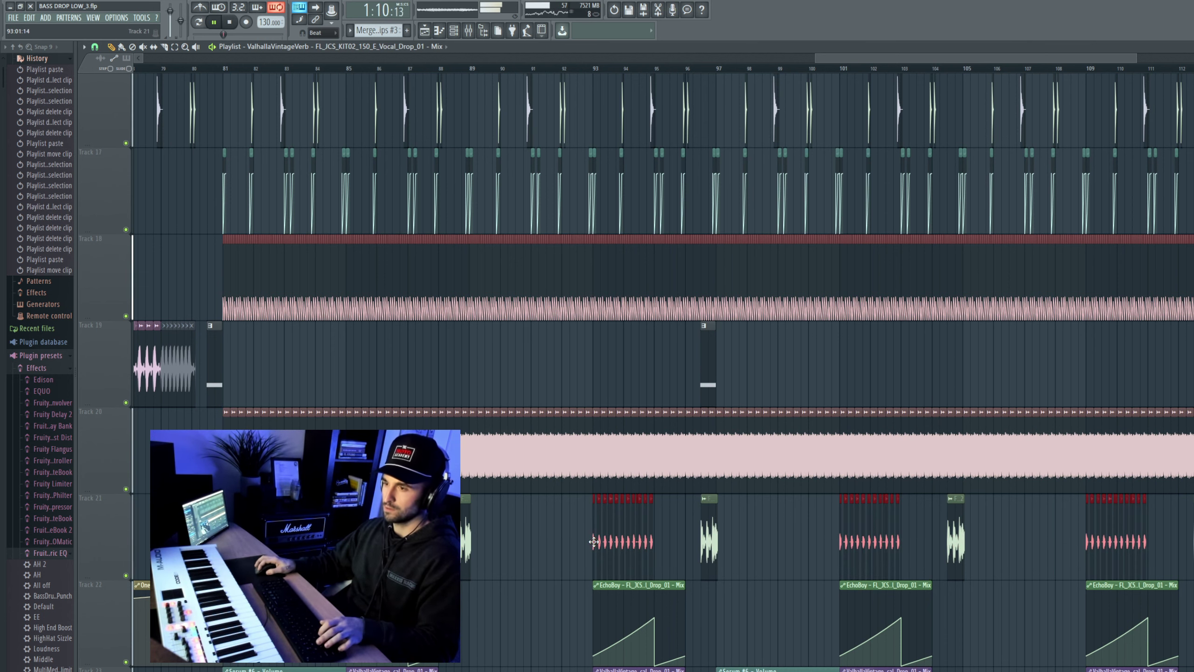
scroll(593, 542, "down", 5)
Step: Check the channel levels in the mixer while the looped section plays, then return to the playlist
key("F9")
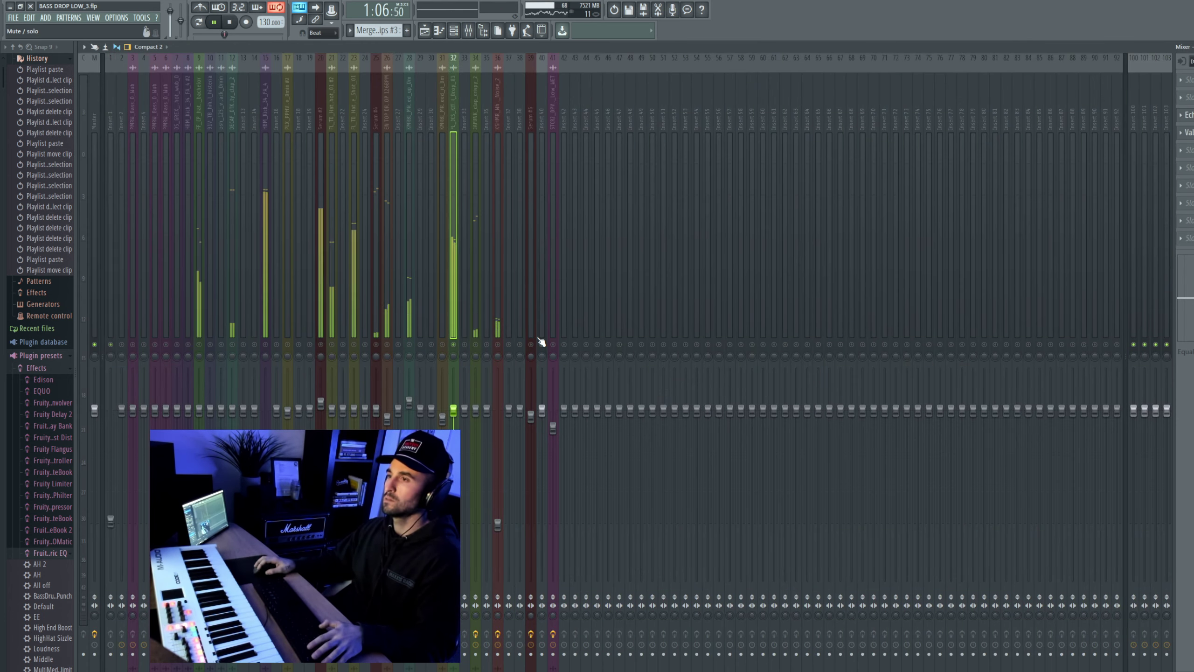
key("space")
key("space")
key("F9")
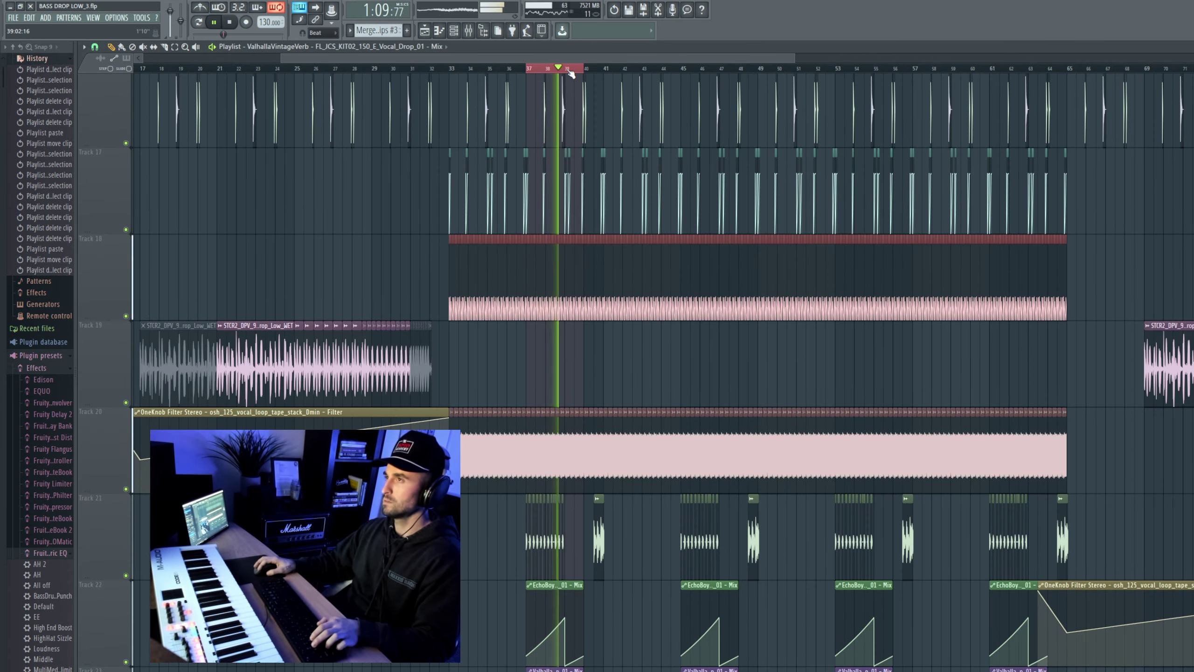
Step: Clear the playlist's time selection and play from bar 31 into the first drop with the system volume at 100
key("ctrl+d")
left_click(417, 67)
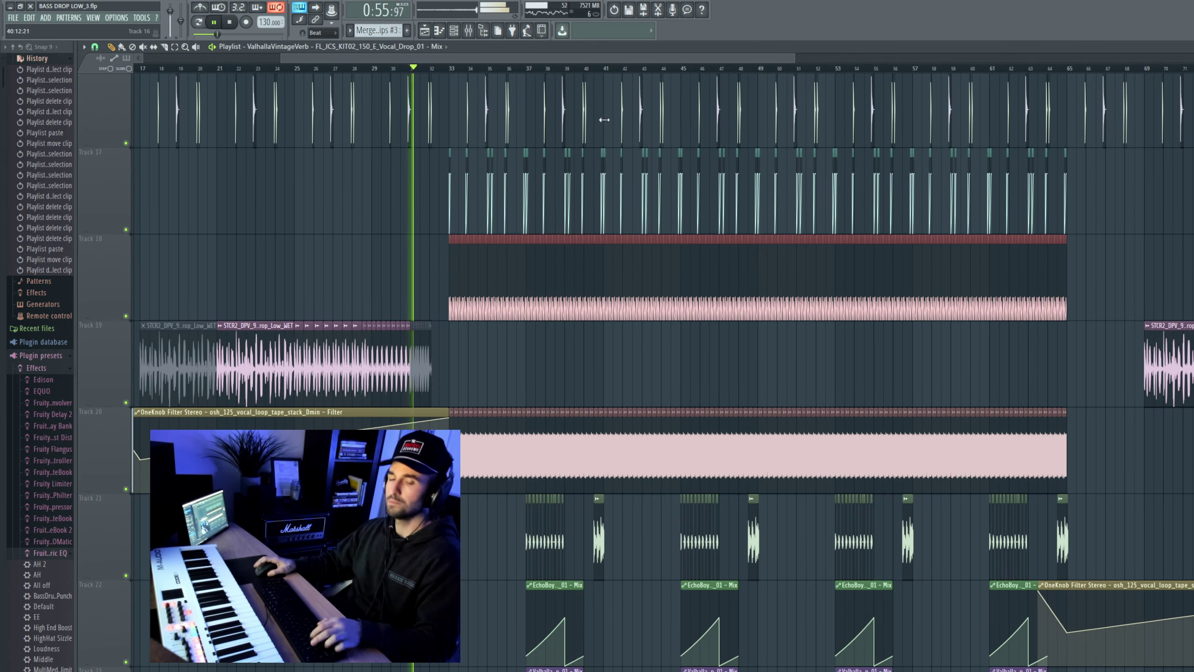
key("XF86AudioRaiseVolume")
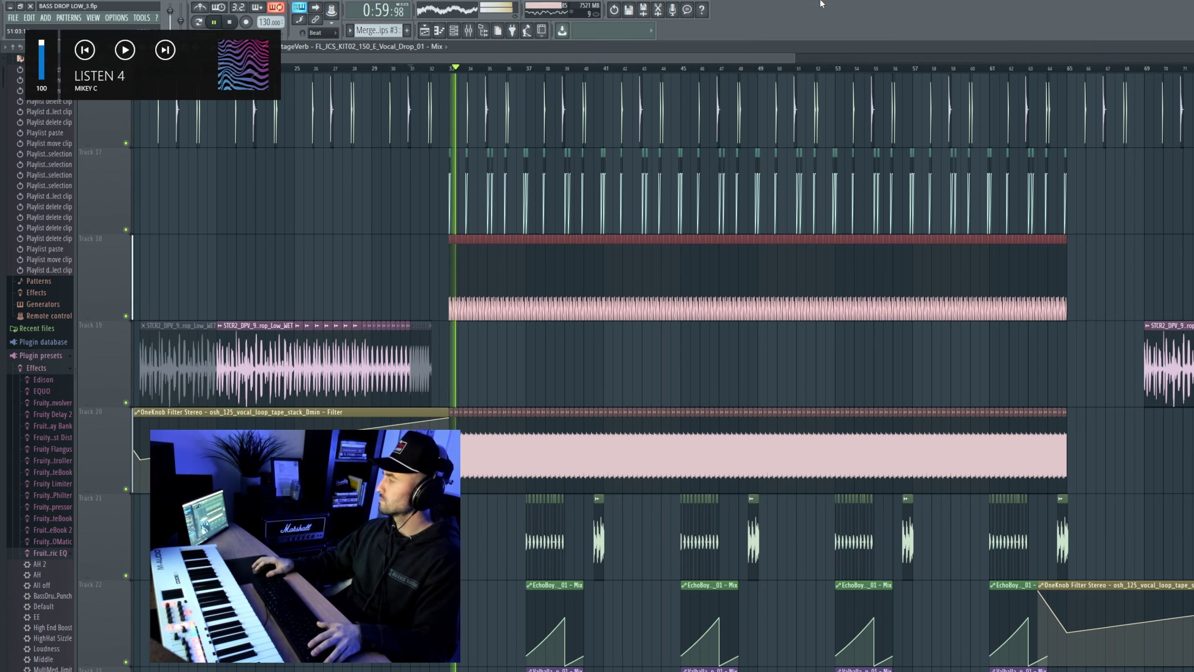
Step: Save the project to its existing file, BASS DROP LOW_3.flp
scroll(863, 230, "down", 6)
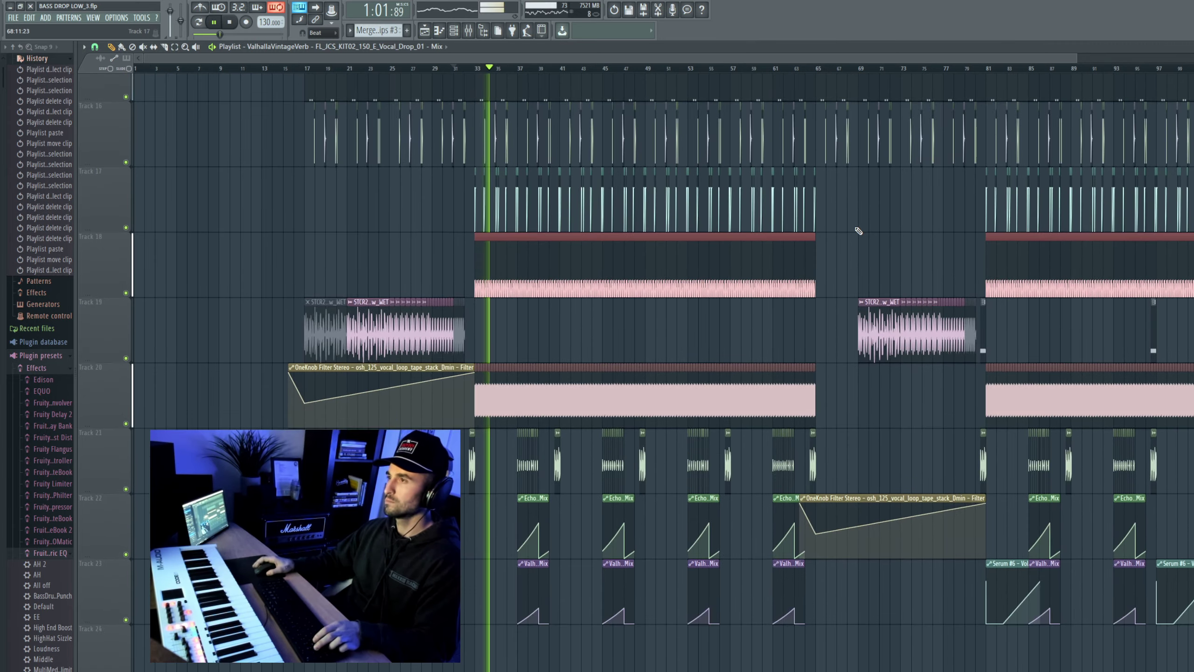
scroll(858, 230, "down", 4)
scroll(858, 230, "up", 6)
scroll(848, 255, "down", 1)
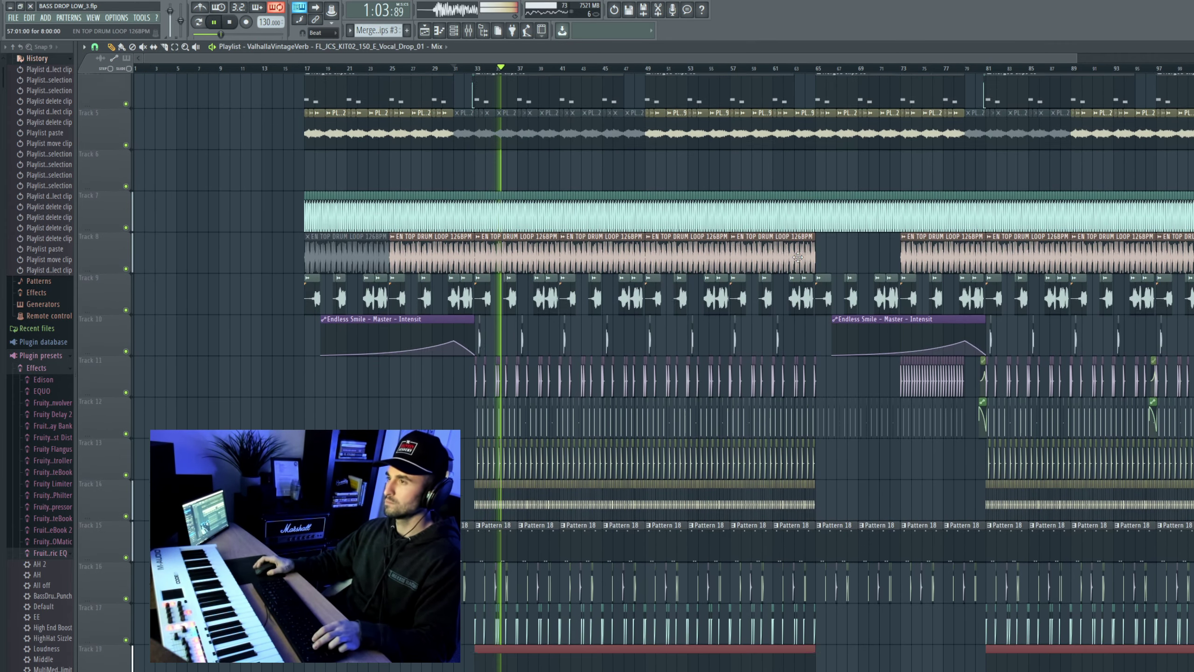
scroll(798, 257, "down", 3)
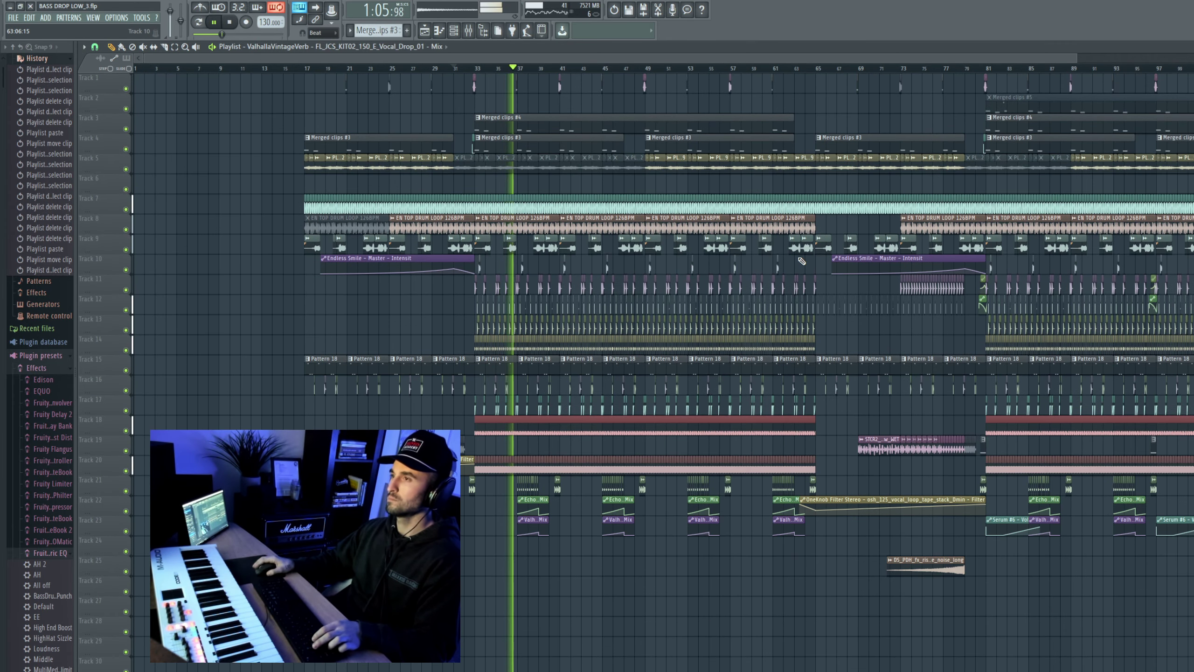
left_click(12, 17)
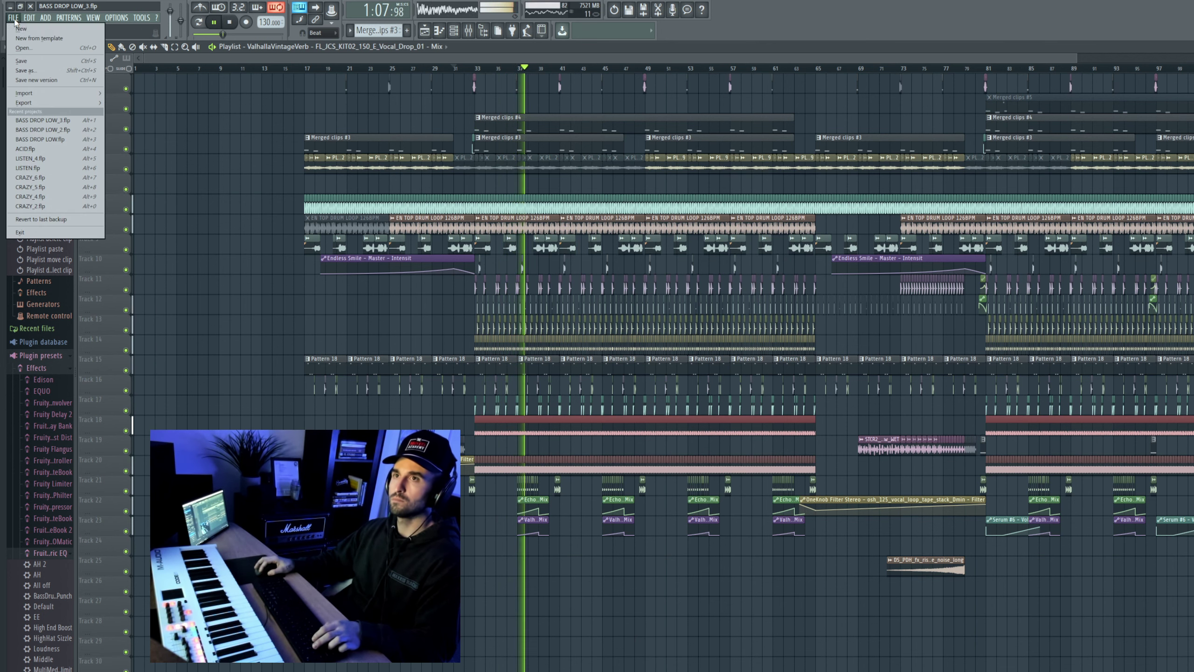
left_click(59, 58)
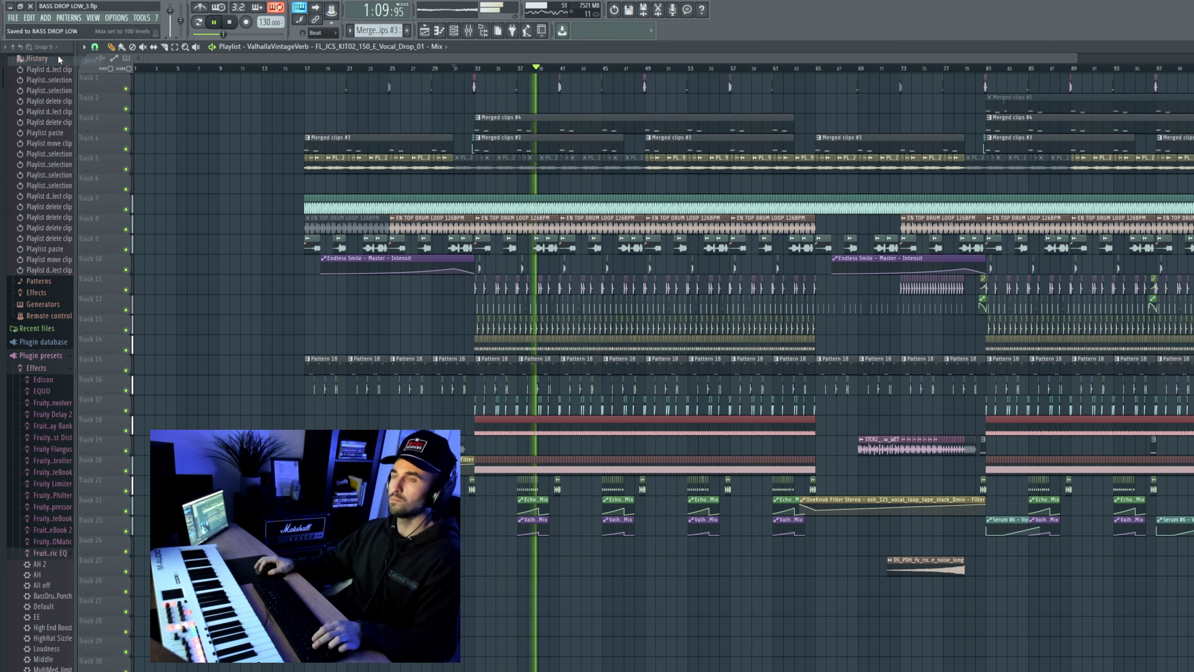
Step: Show the mixer and add Fruity Parametric EQ 2 to the DS_GREX bass one-shot wub channel
scroll(784, 150, "up", 2)
scroll(771, 150, "up", 3)
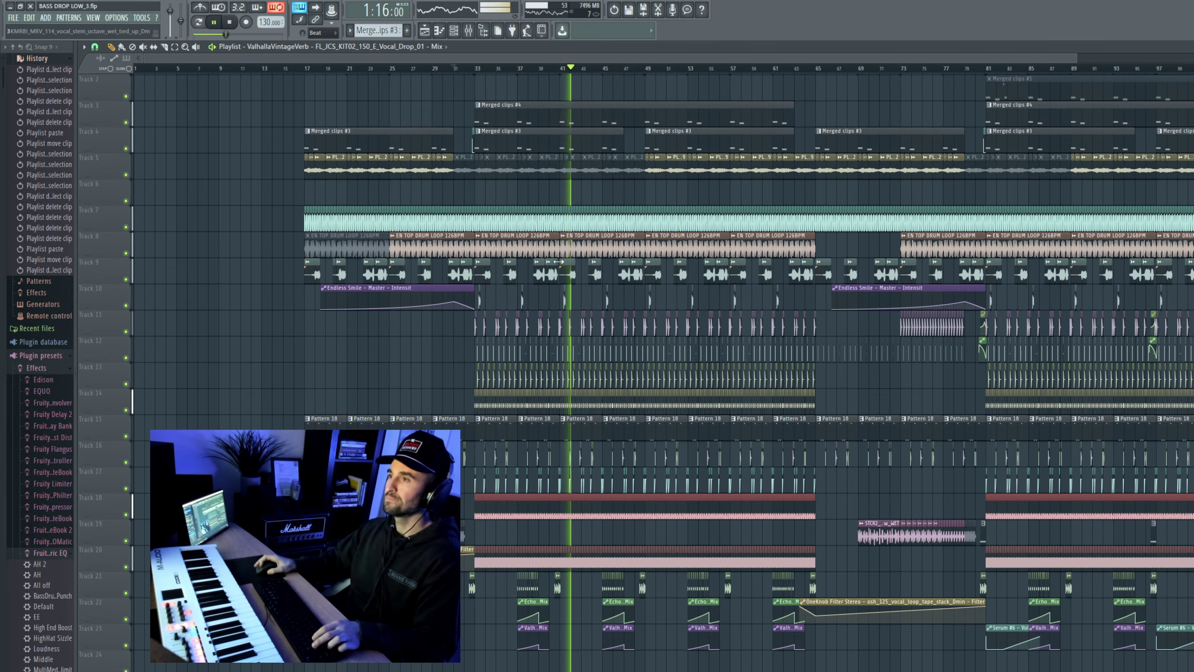
scroll(559, 262, "up", 3)
scroll(561, 212, "up", 4)
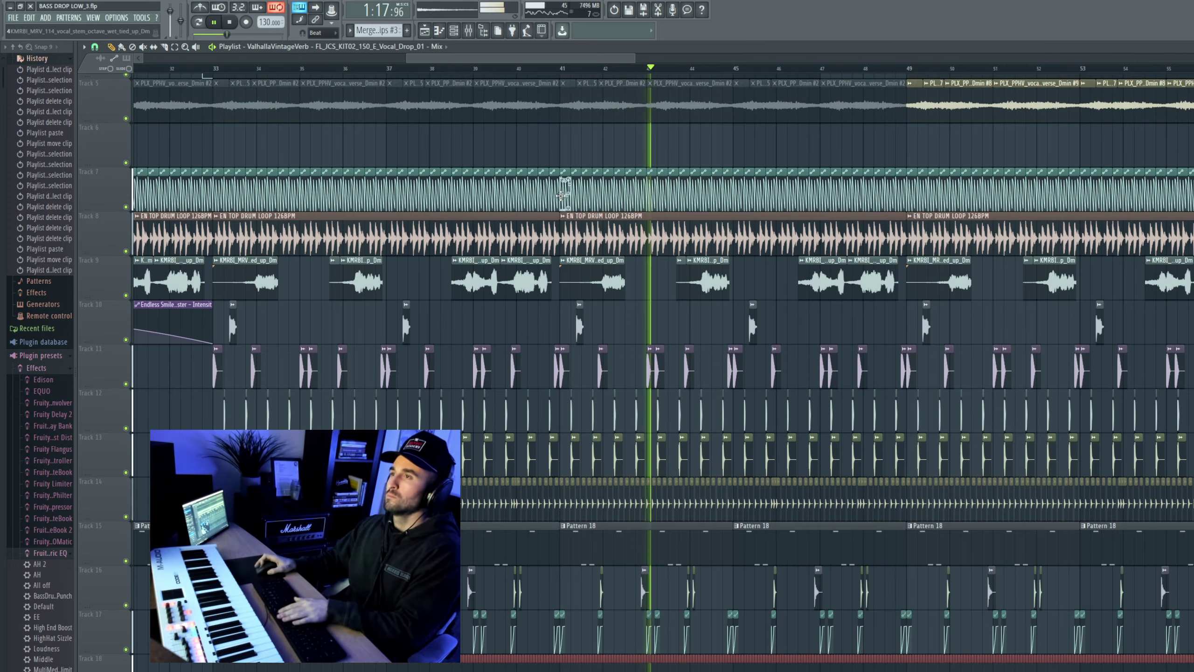
scroll(561, 189, "up", 4)
double_click(558, 99)
key("F9")
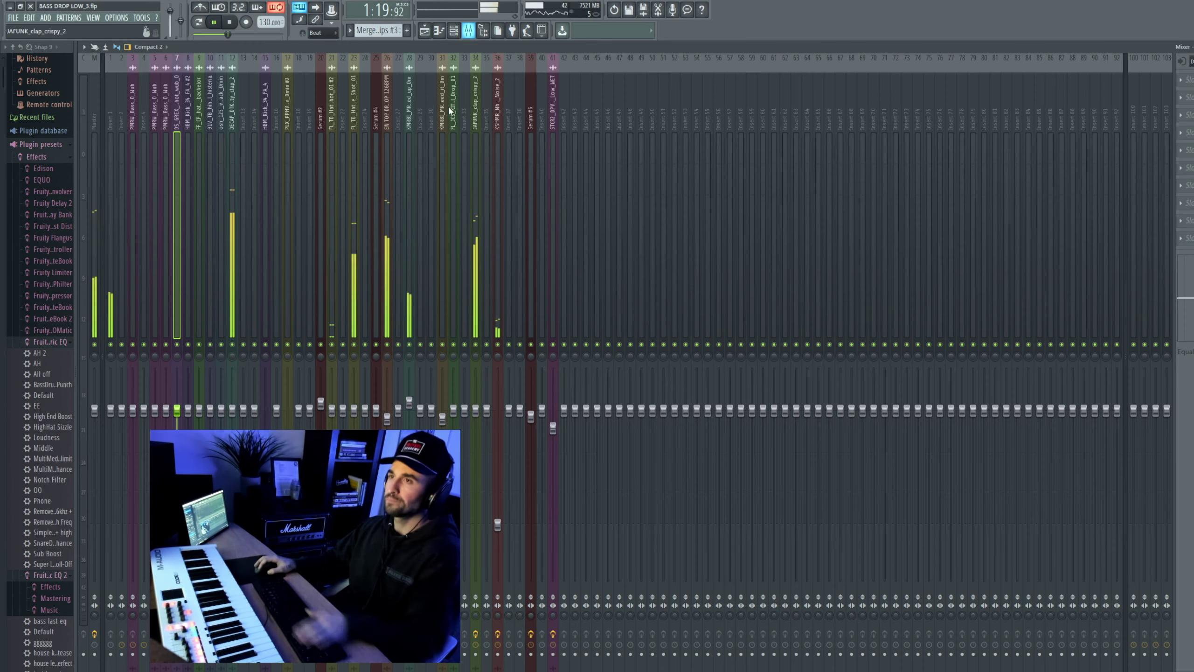
left_click(1190, 99)
left_click(1067, 232)
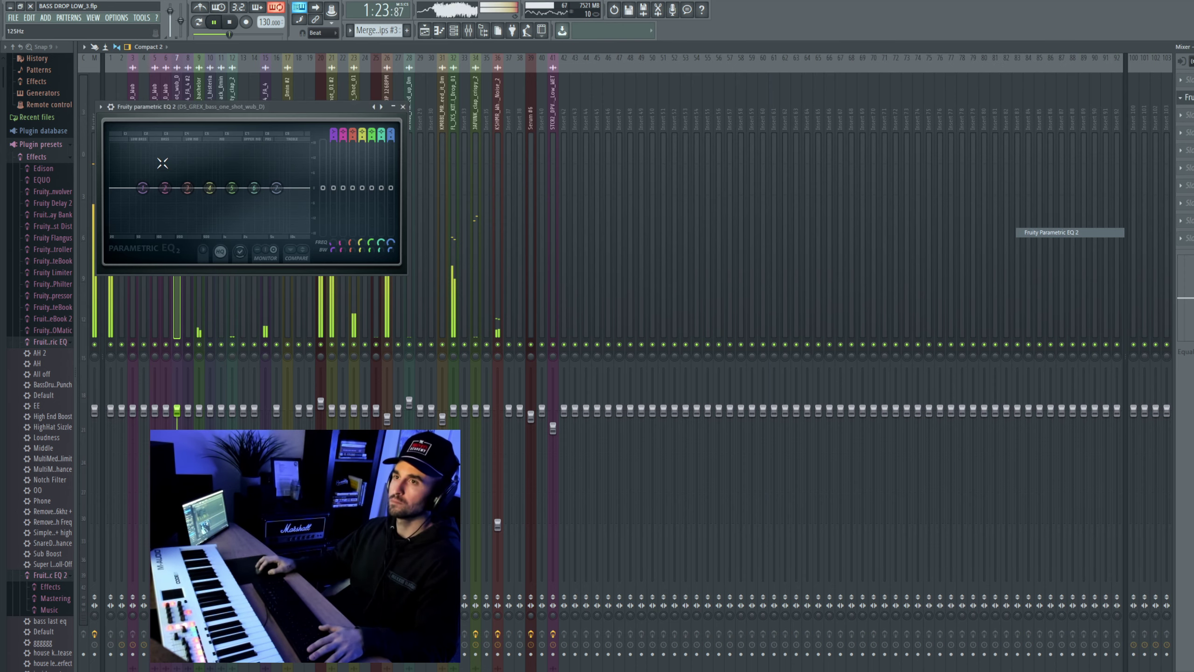
Step: Load the simple hi pass preset in the bass wub's EQ and move band 2 to about 60 Hz with a 1.5 dB boost
left_click(101, 106)
mouse_move(156, 139)
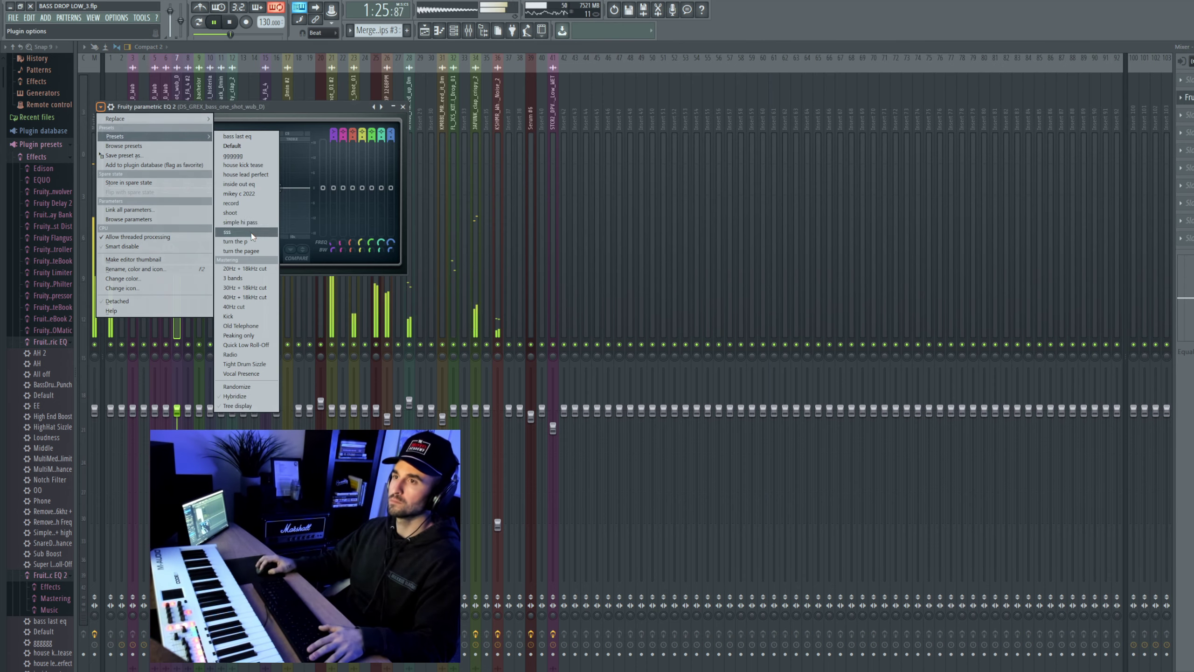
left_click(244, 223)
left_click_drag(163, 188, 120, 188)
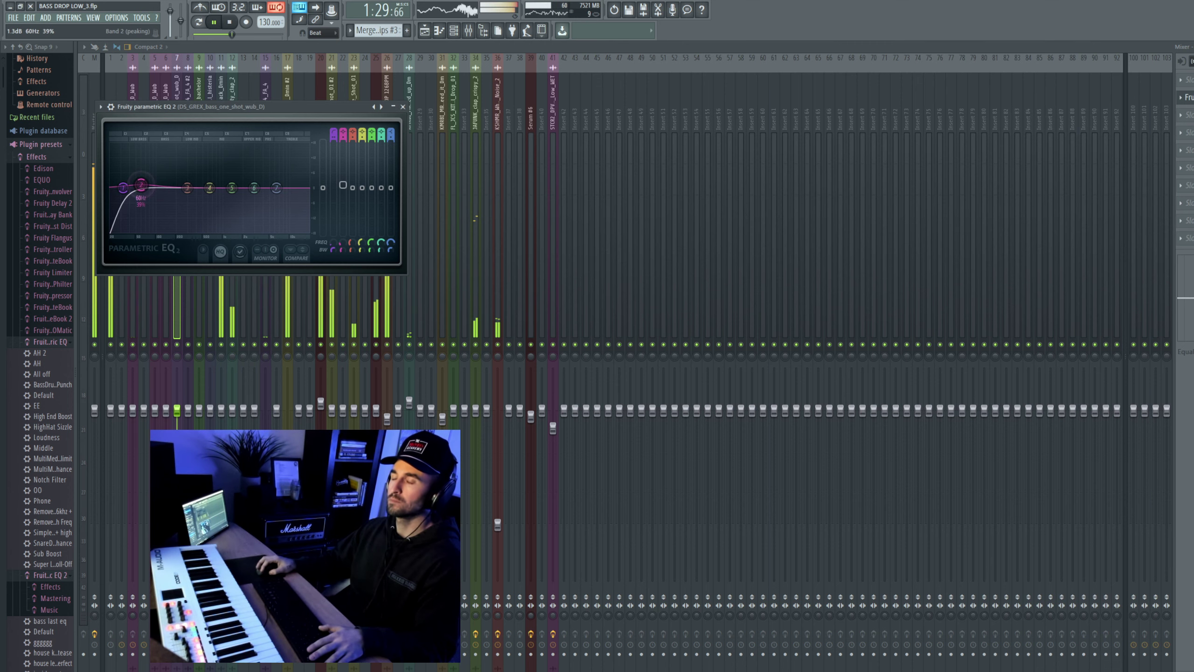
Step: Close the EQ and channel windows of DS_GREX_bass_one_shot_wub_D and bring up the mixer
key("Escape")
key("Escape")
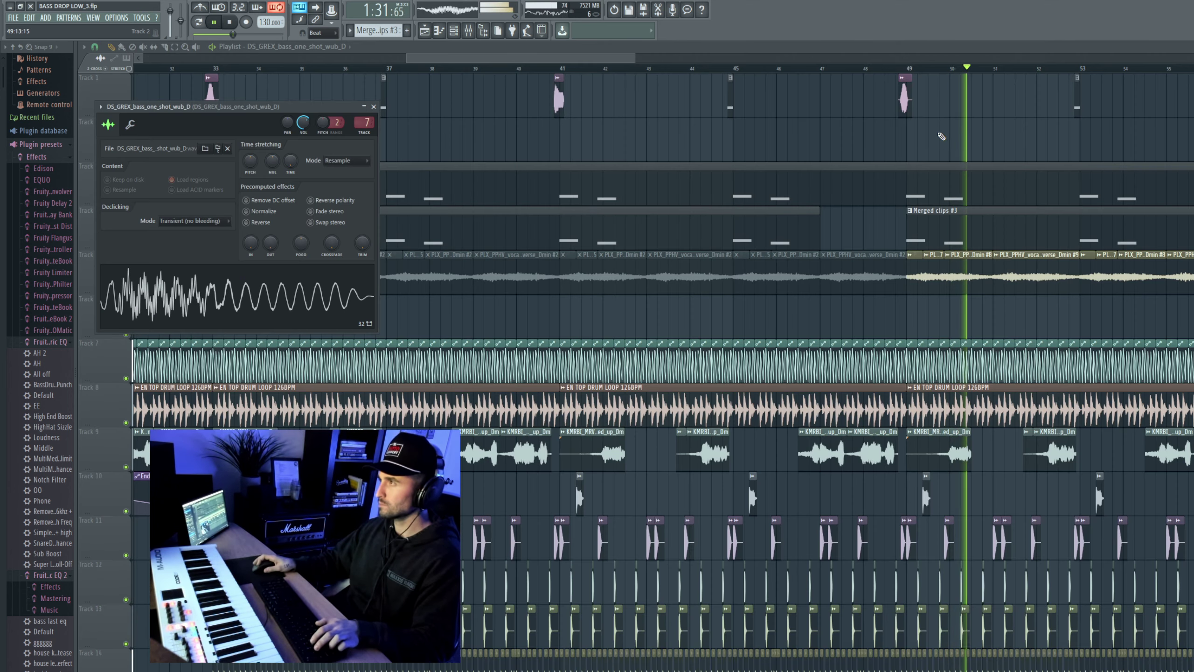
key("Escape")
key("F9")
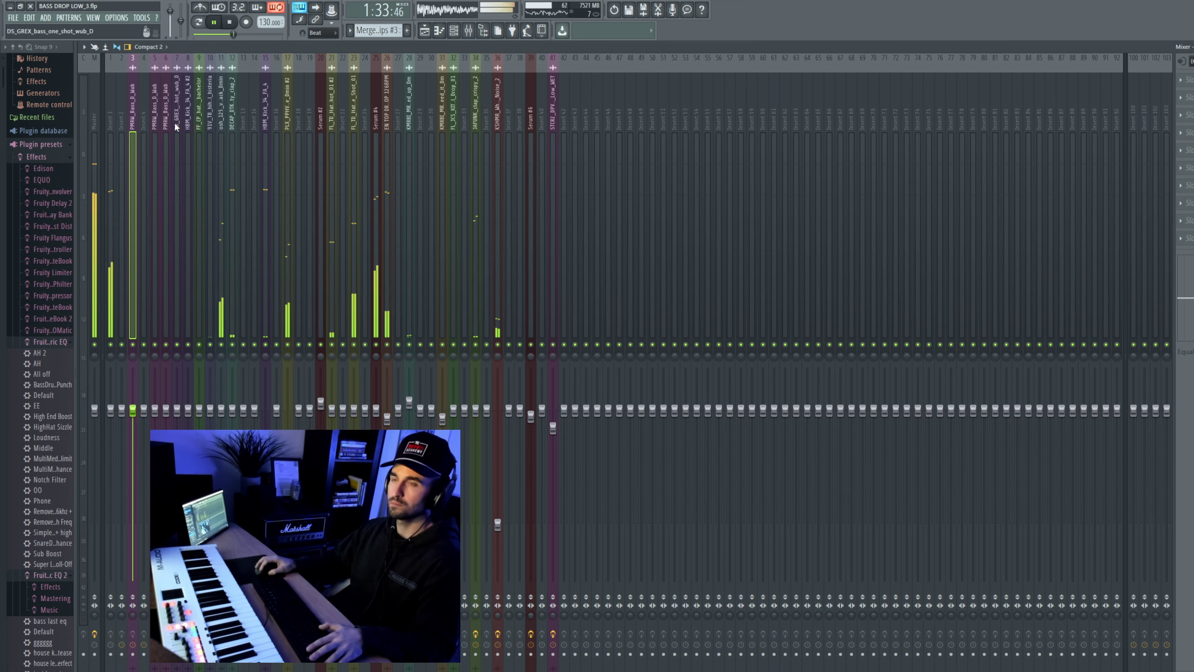
Step: Compare the mixer tracks of the PMRW_Bass_D_Wub and DS_GREX_bass_one_shot_wub_D samples during playback
left_click(155, 128)
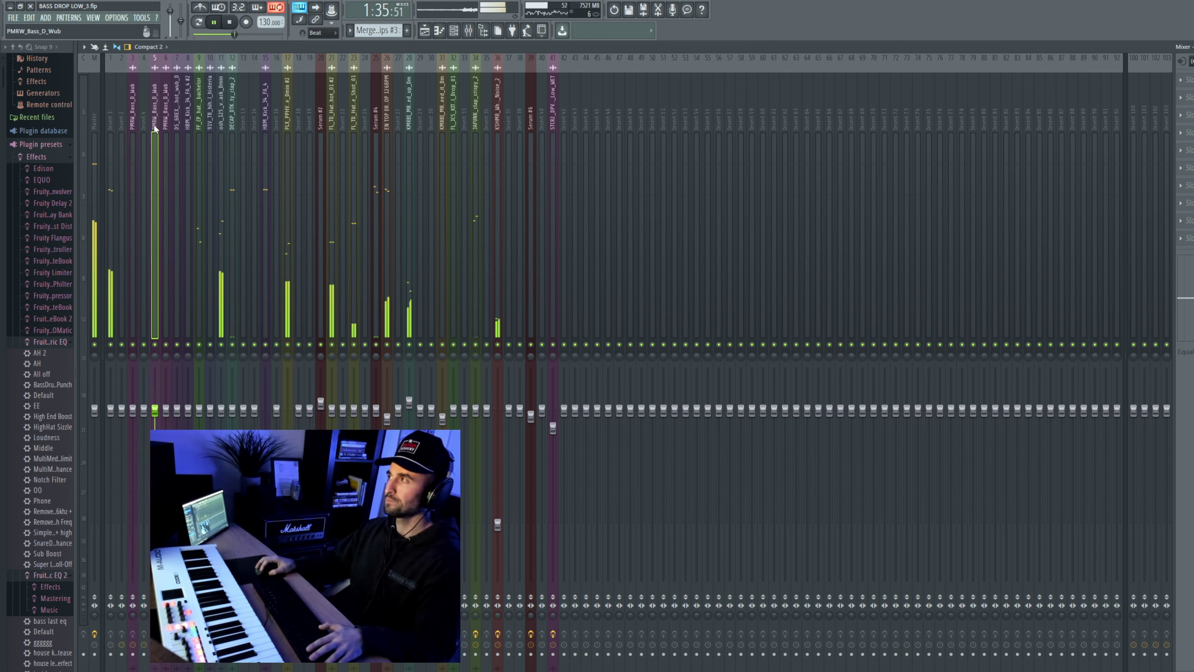
left_click(163, 126)
left_click(175, 123)
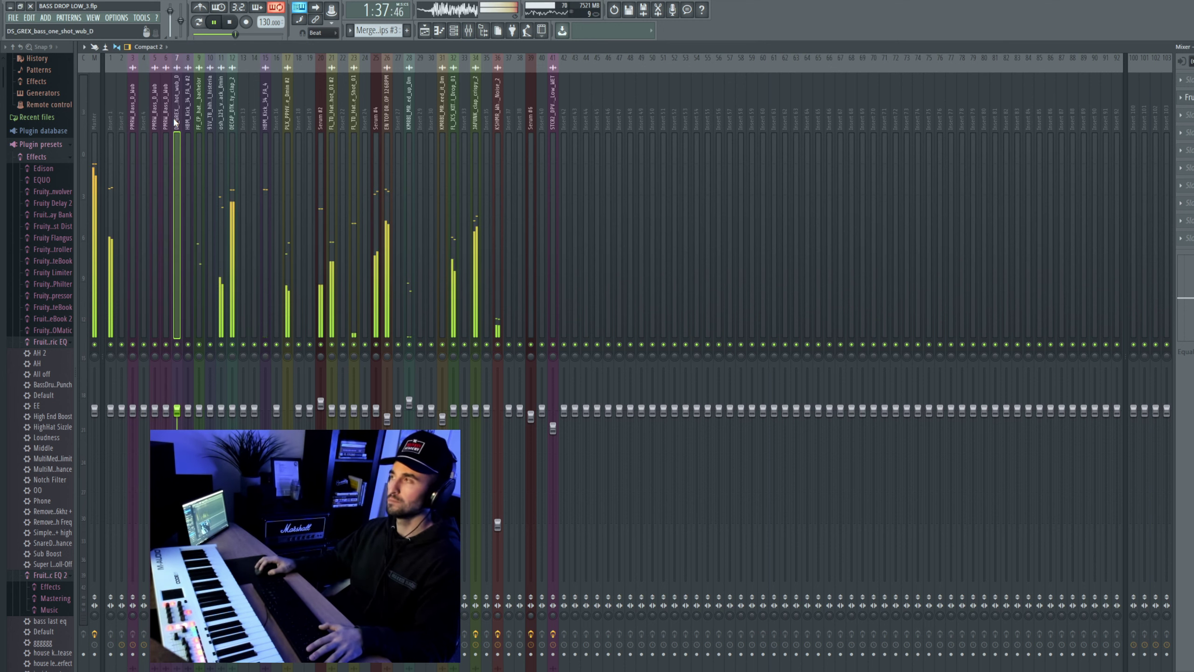
left_click(131, 121)
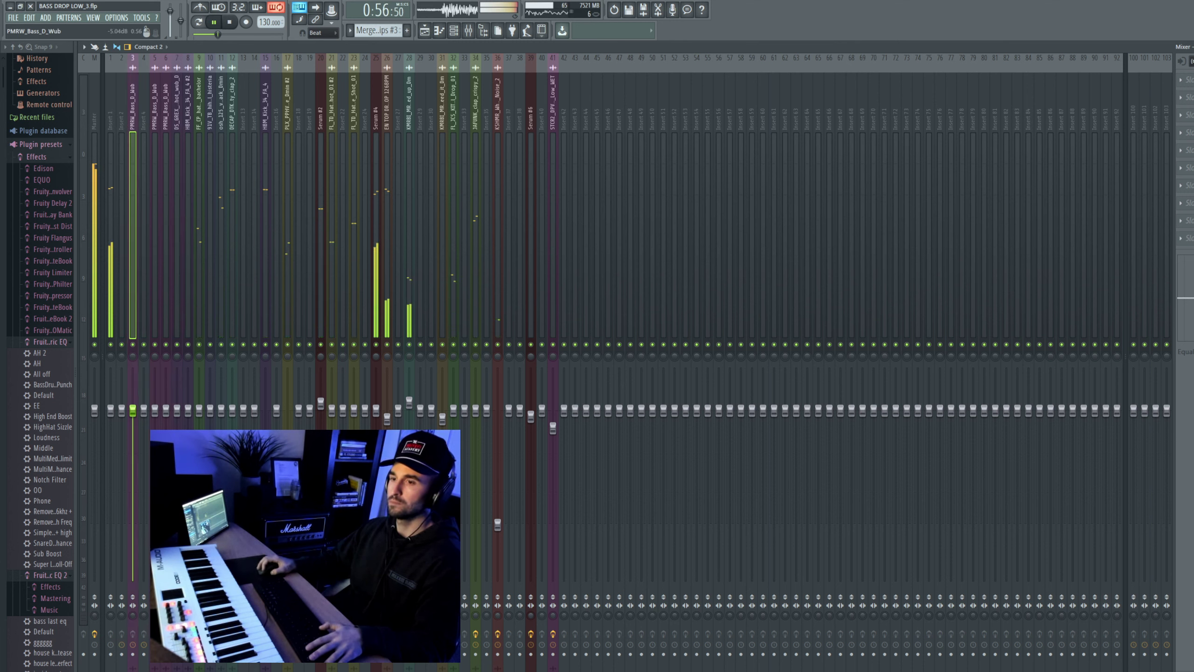
right_click(178, 57)
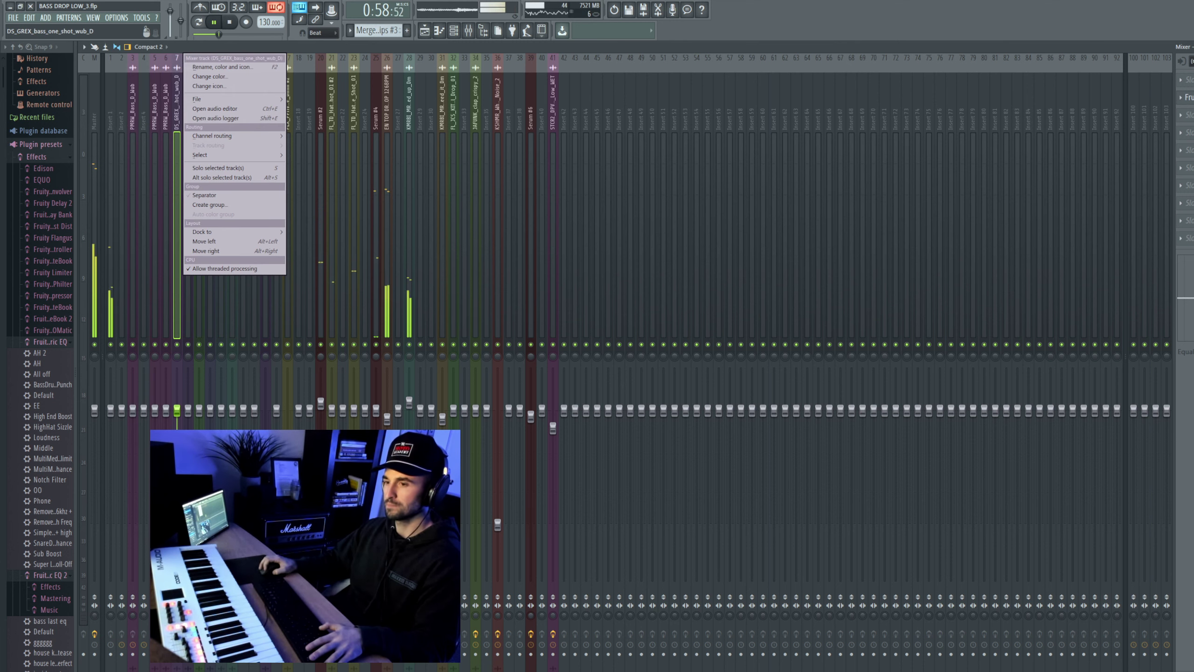
key("Escape")
left_click(133, 118)
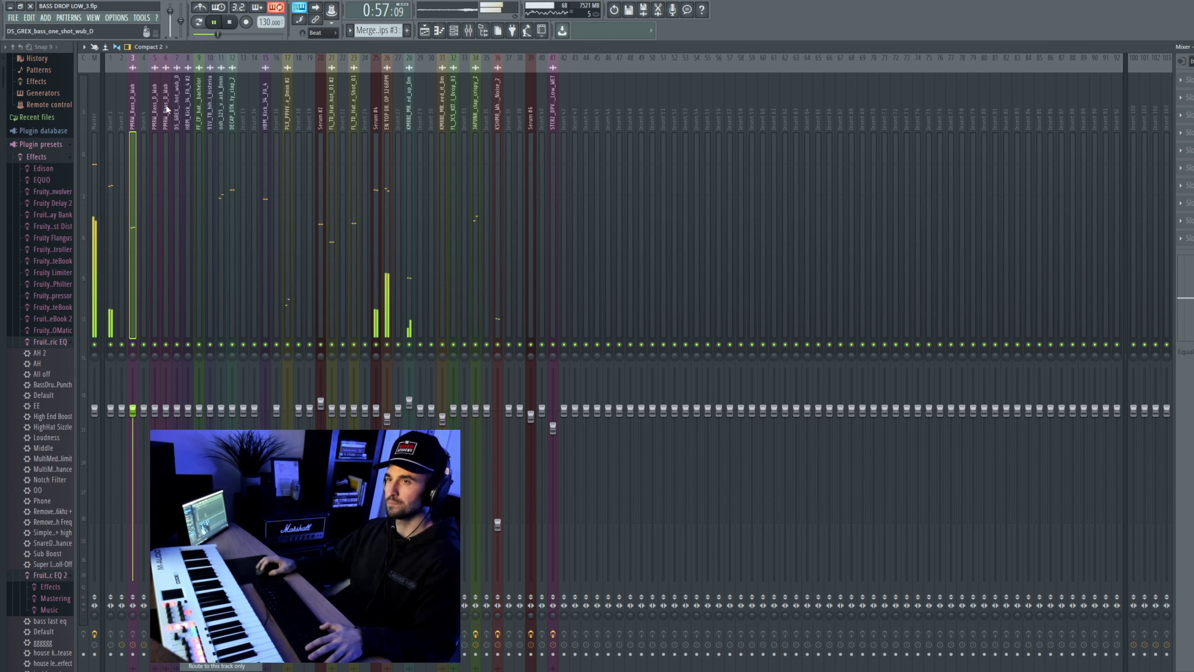
left_click(187, 122)
left_click(178, 110)
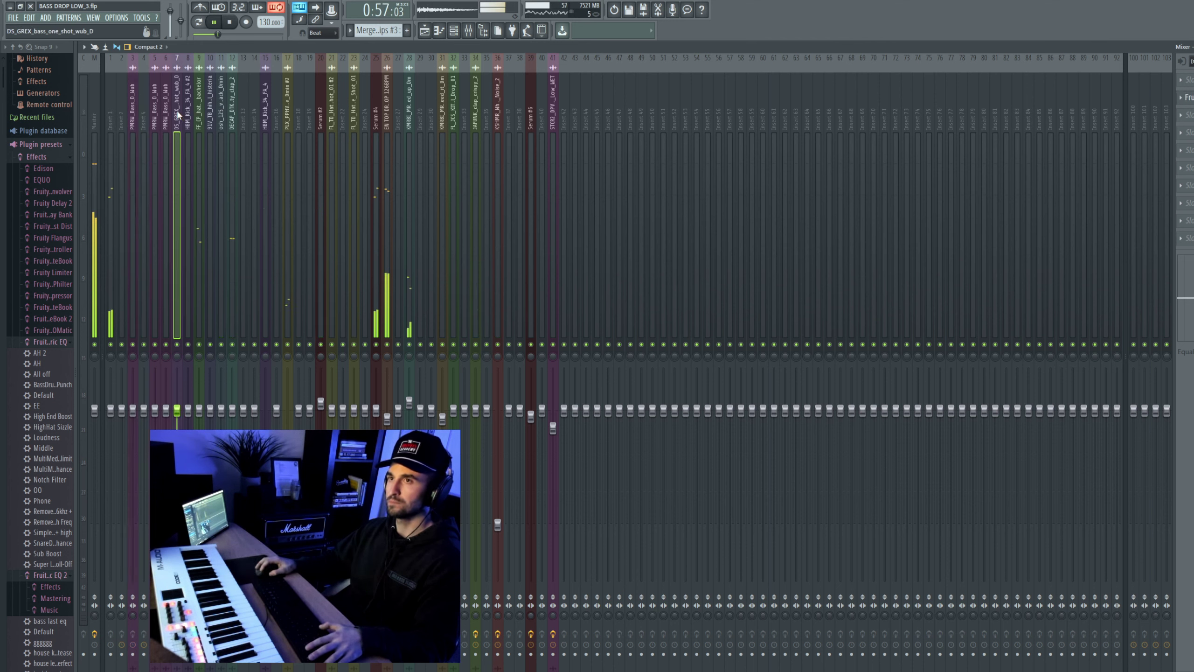
left_click(1189, 97)
left_click(1190, 97)
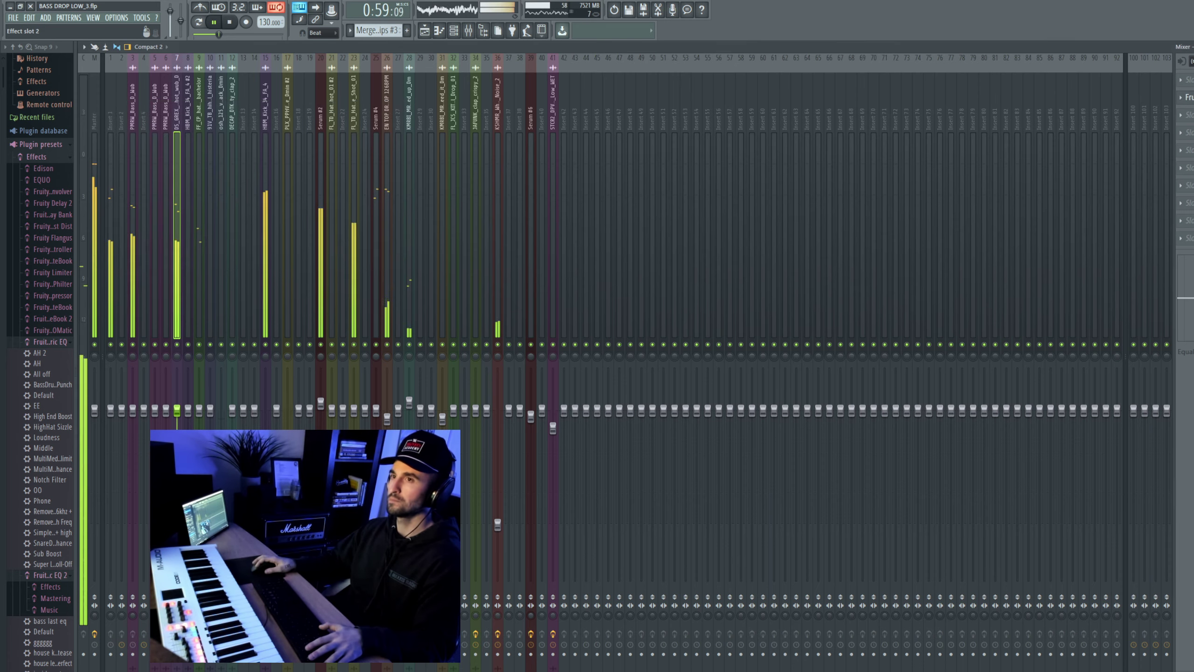
Step: Play the arrangement around bars 41 and 49 to compare the bass wub hits leading into them
key("F9")
left_click(386, 120)
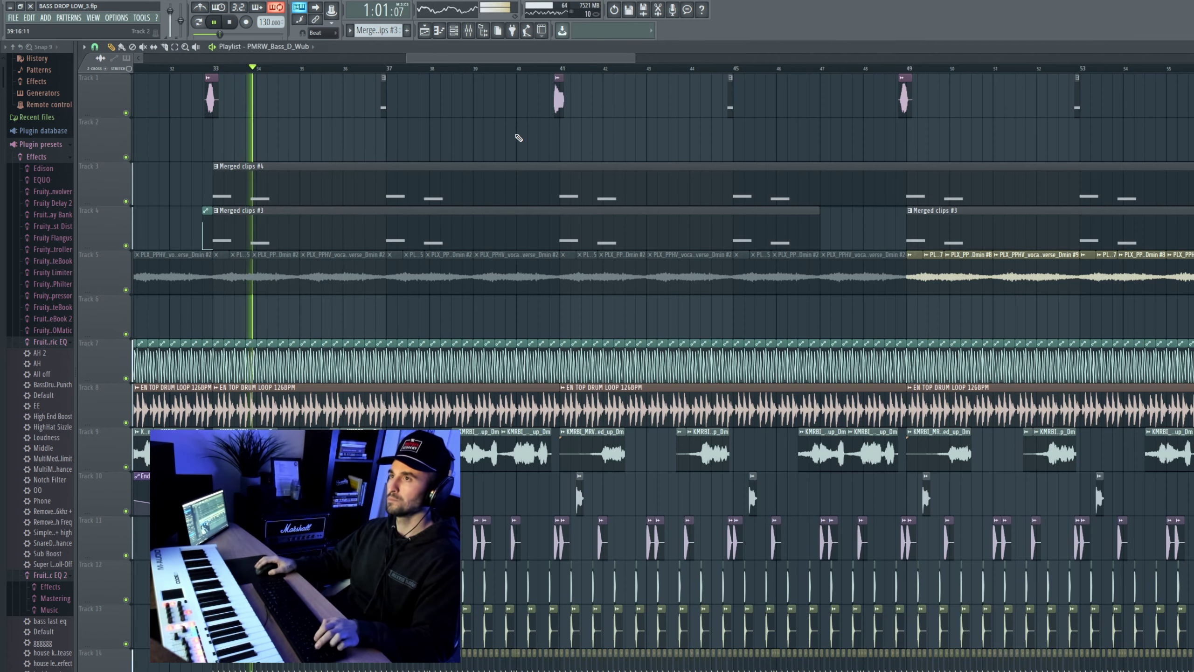
left_click(551, 69)
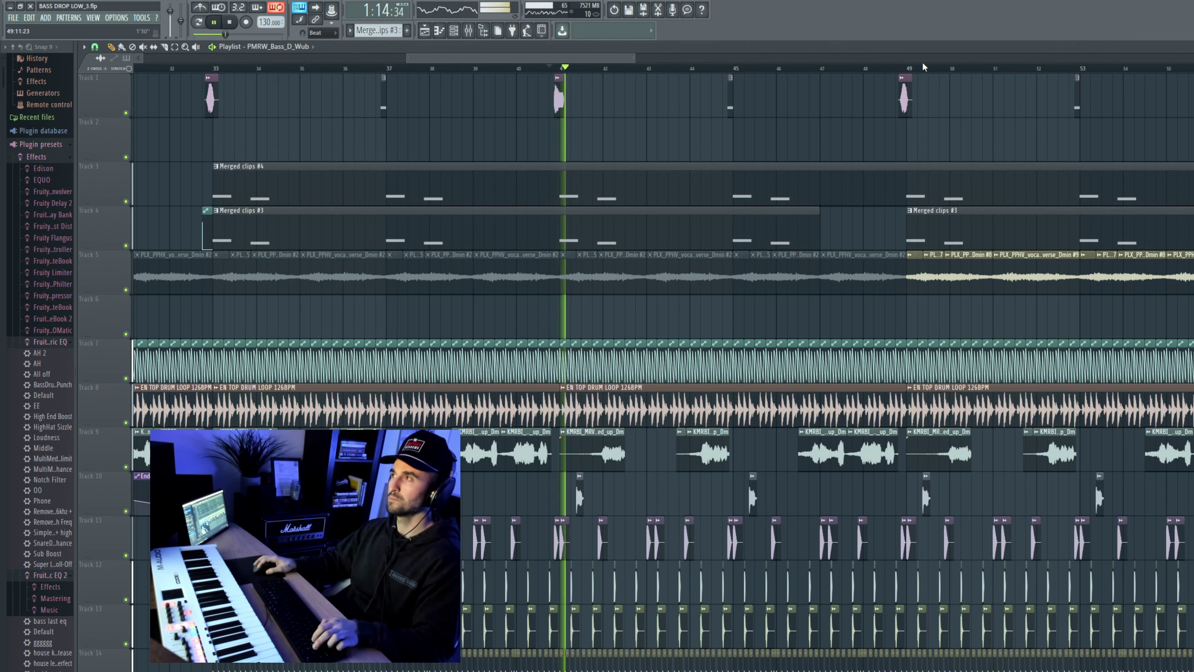
left_click(907, 69)
key("F9")
key("F9")
left_click(903, 69)
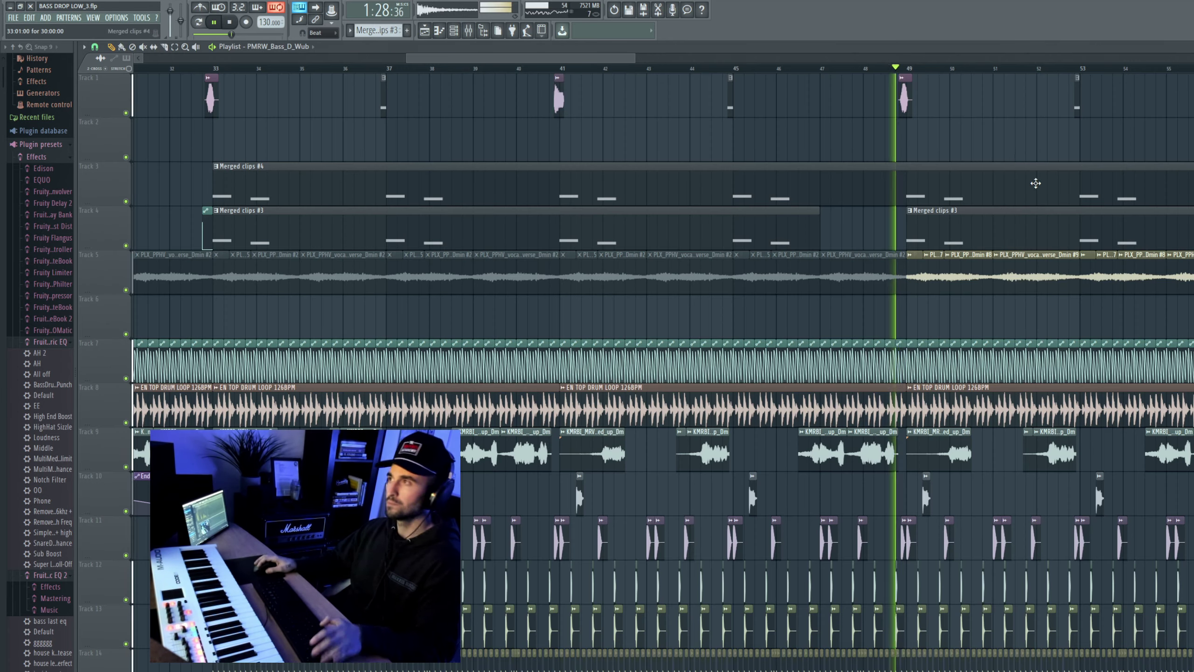
Step: Try moving the PMRW_Bass_D_Wub clip before bar 49 slightly earlier, and undo the move
scroll(1000, 165, "up", 4)
scroll(890, 104, "up", 6)
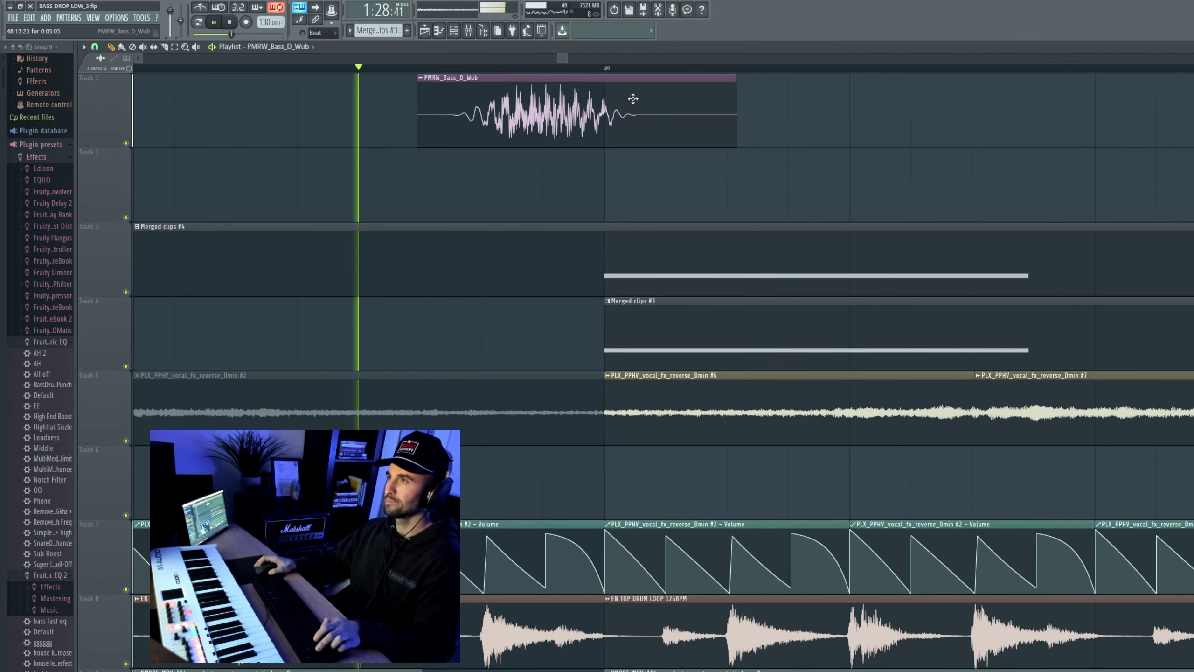
key("space")
key("space")
key("space")
left_click_drag(346, 89, 341, 90)
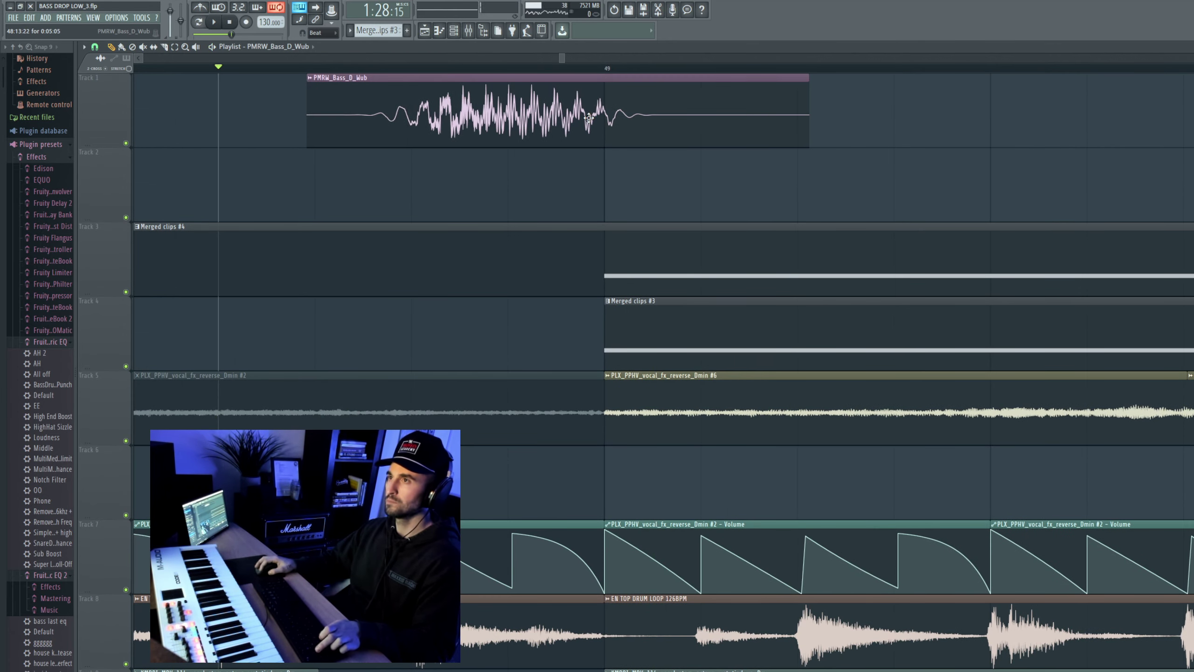
key("ctrl+z")
Step: Select all PMRW_Bass_D_Wub clips and shift them slightly later, with the one before bar 49 starting at 48:14:00
key("space")
left_click(318, 76)
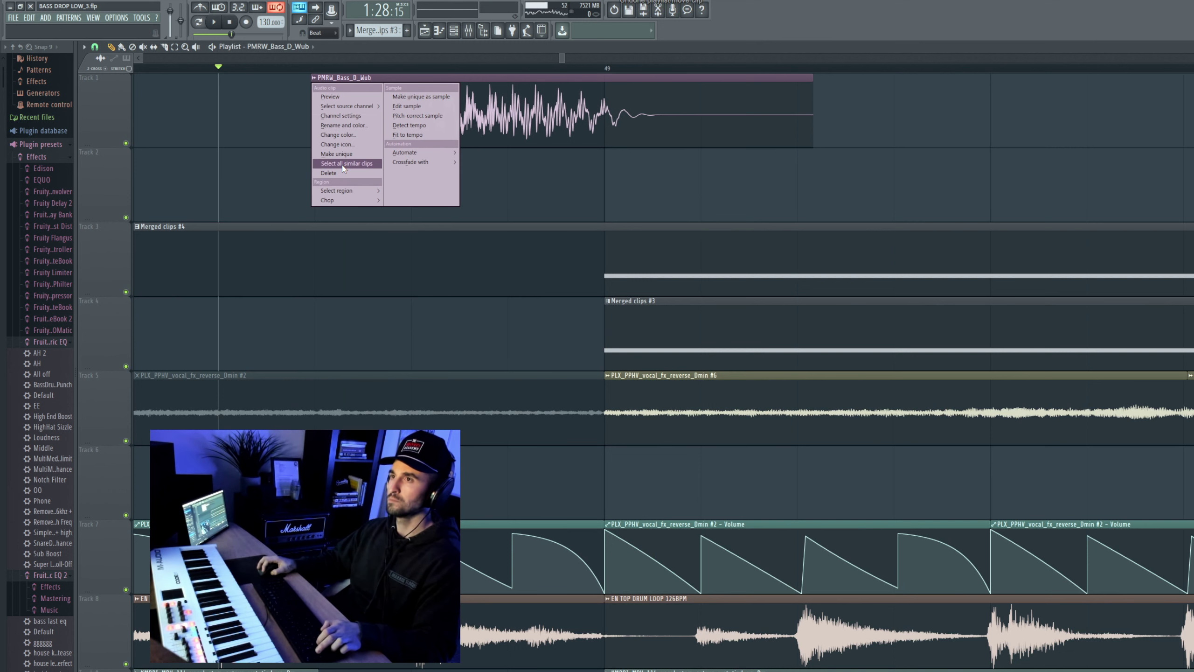
left_click(345, 163)
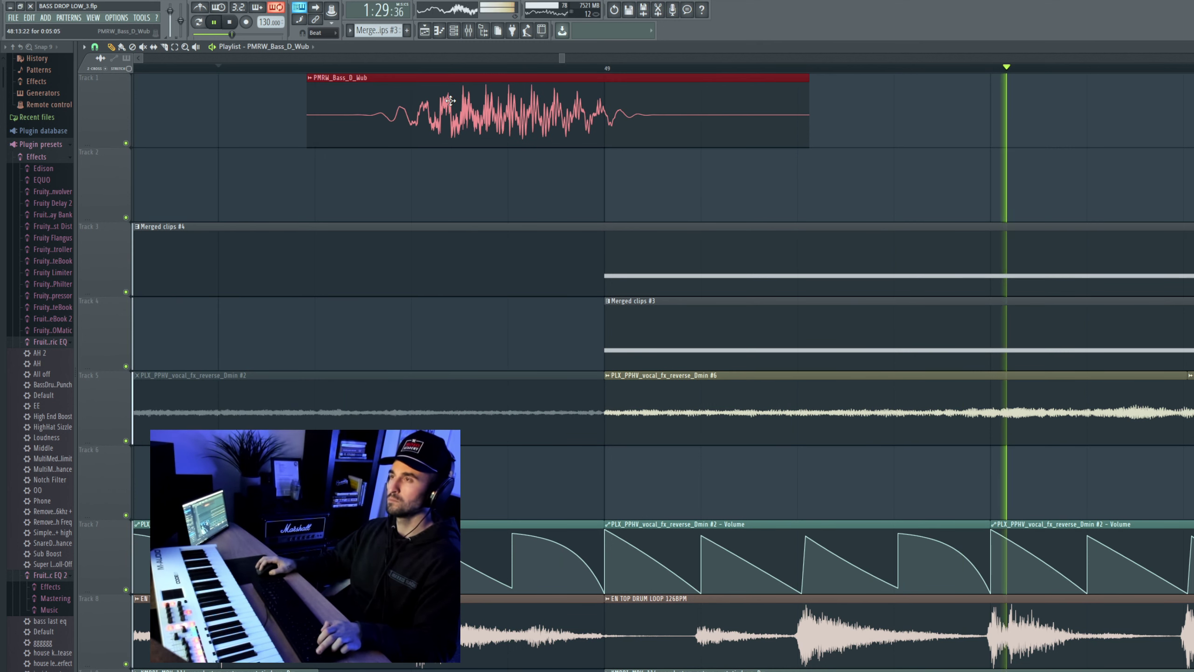
key("space")
left_click_drag(450, 101, 465, 98)
key("space")
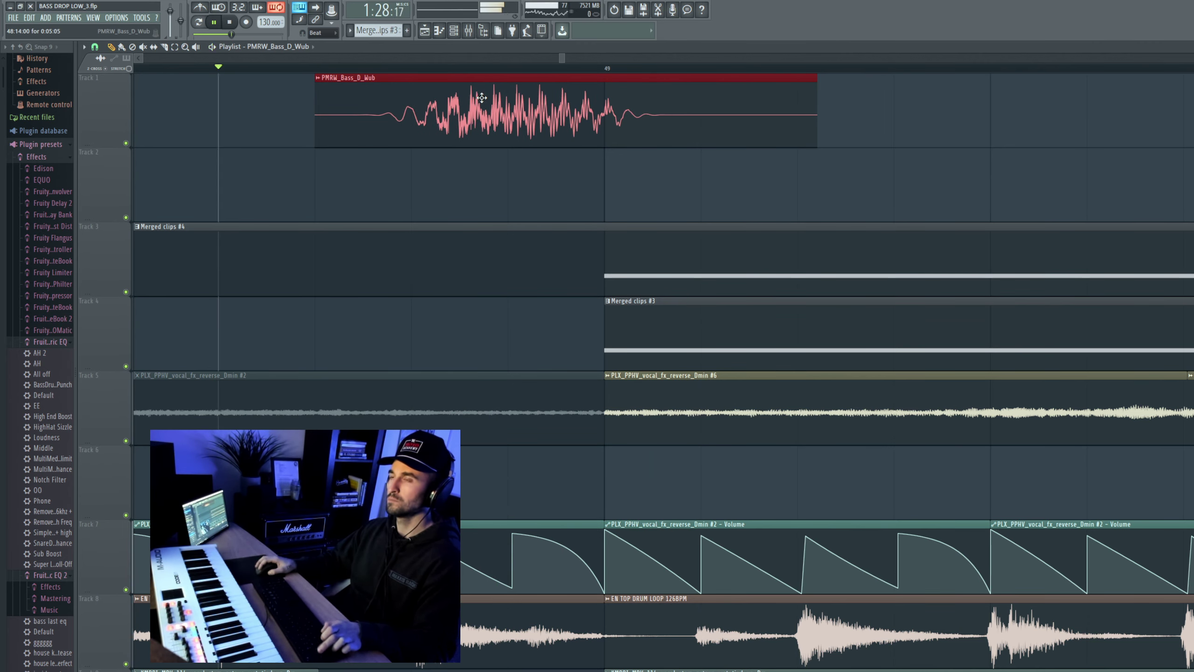
Step: Play the lead-in to bar 57 and select the DS_GREX_bass_one_shot_wub_D clip on Track 1
scroll(482, 98, "down", 12)
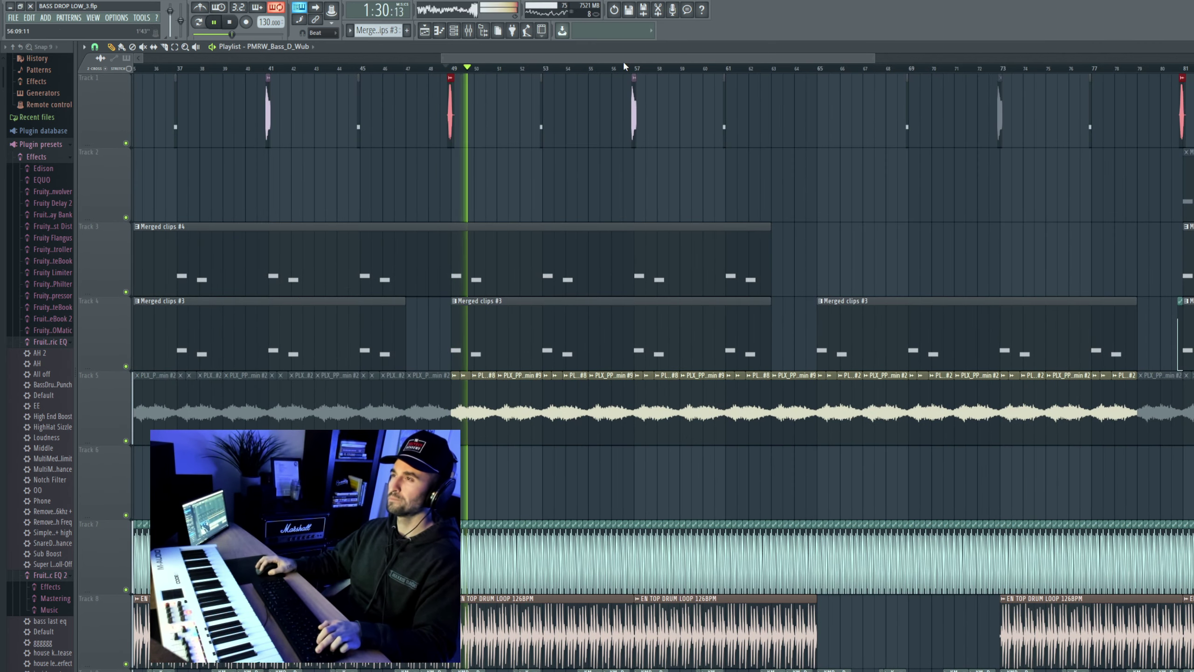
left_click(623, 67)
scroll(631, 69, "down", 5)
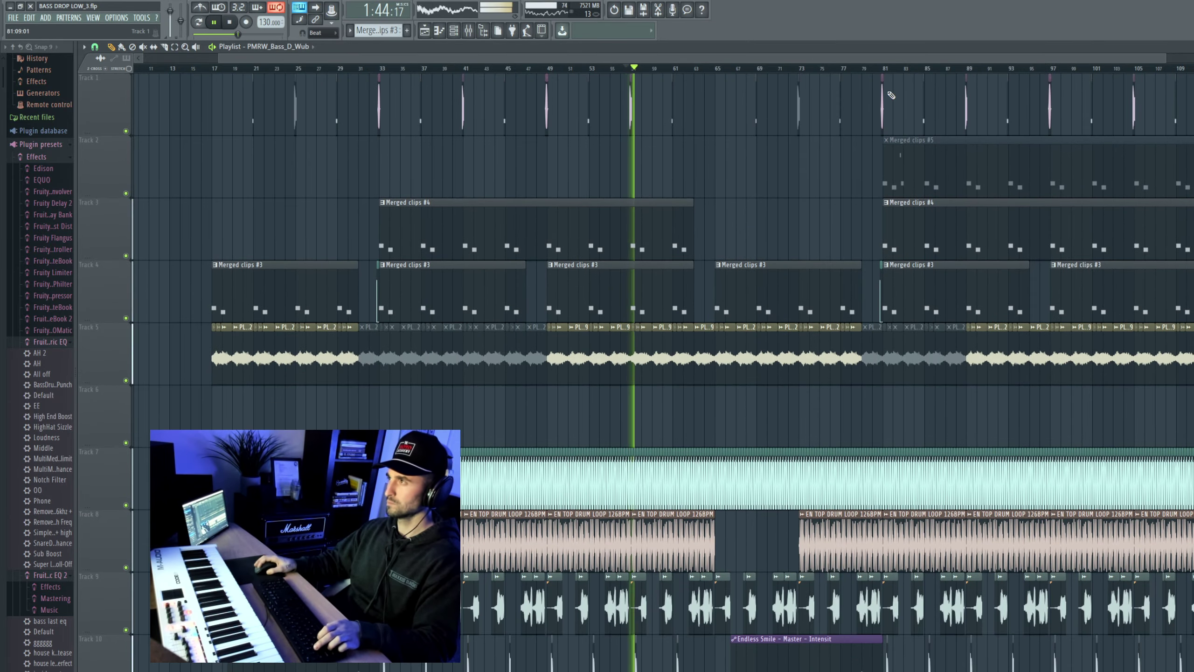
scroll(631, 116, "up", 6)
left_click(661, 68)
double_click(767, 109)
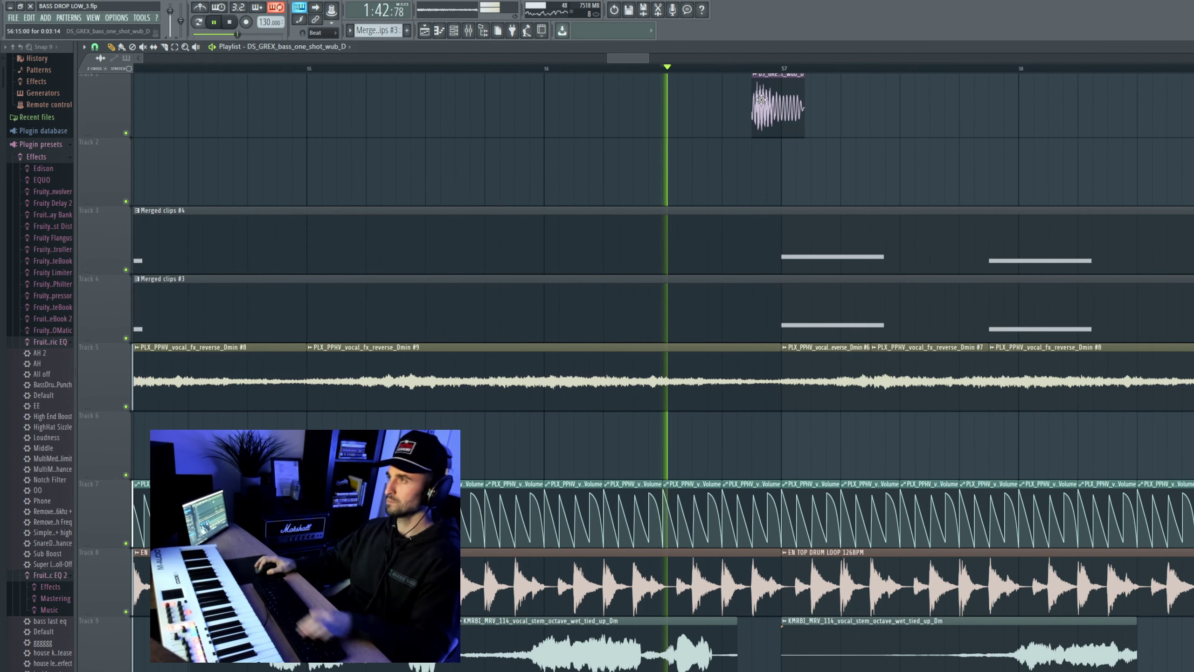
Step: Check the DS_GREX_bass_one_shot_wub_D level in the mixer and lower the fader of the first insert track
key("F9")
key("space")
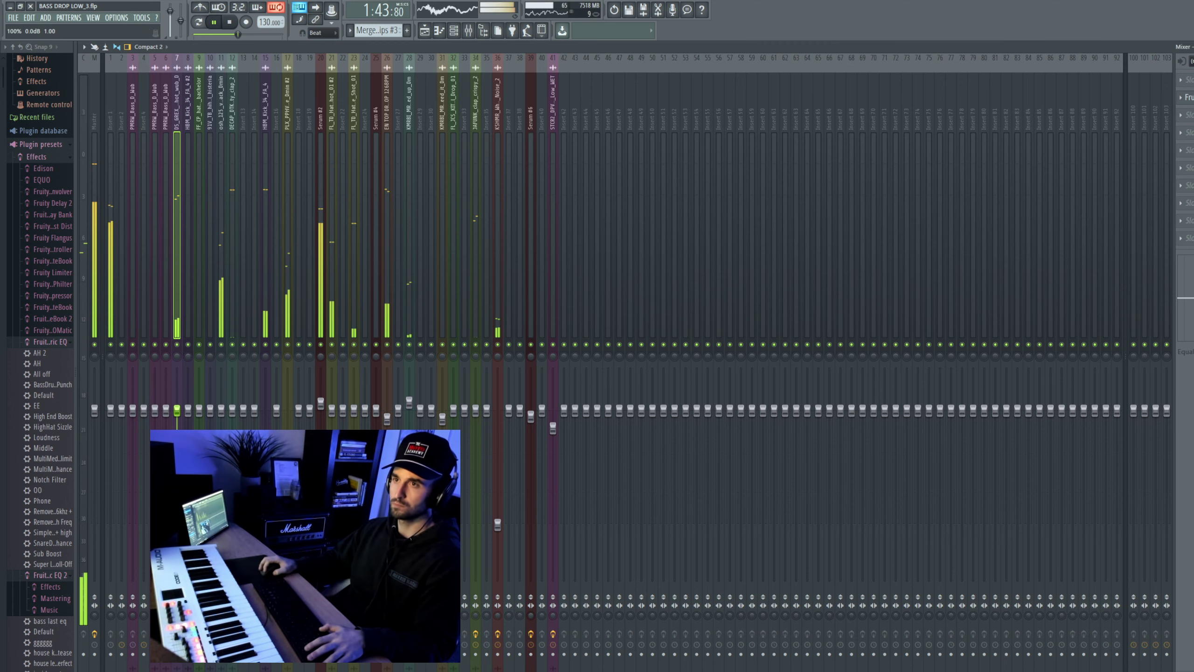
key("F9")
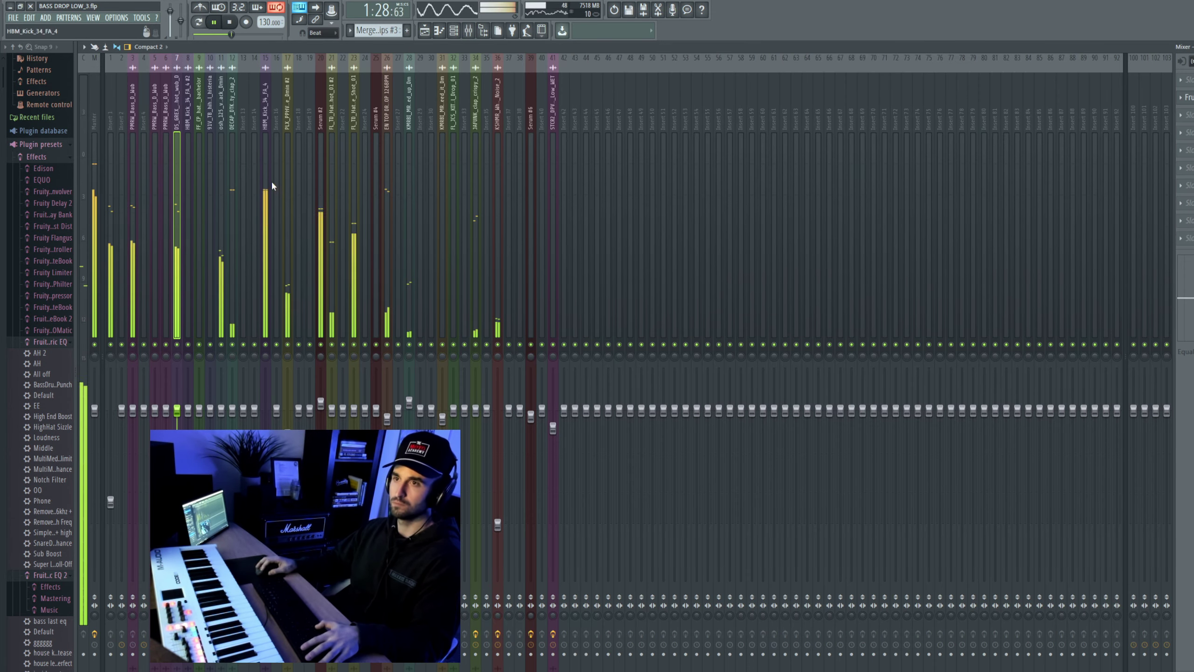
key("F9")
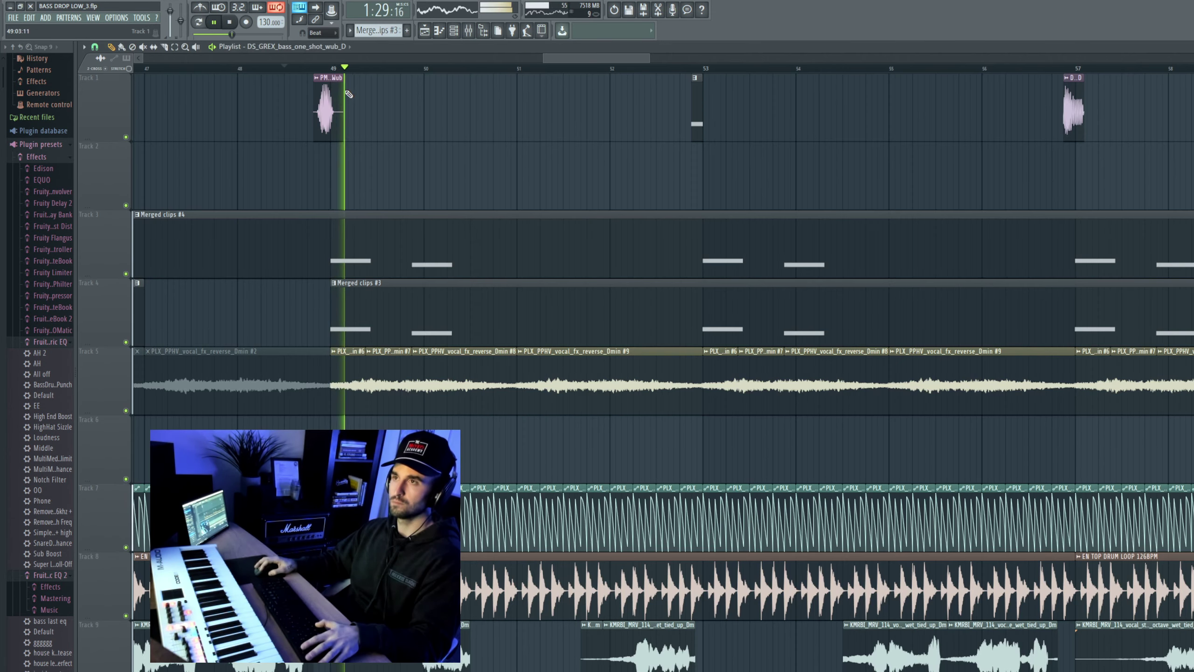
Step: Normalize the DS_GREX_bass_one_shot_wub_D sample, add a short fade-in, and play the hit before bar 57
double_click(1075, 113)
key("space")
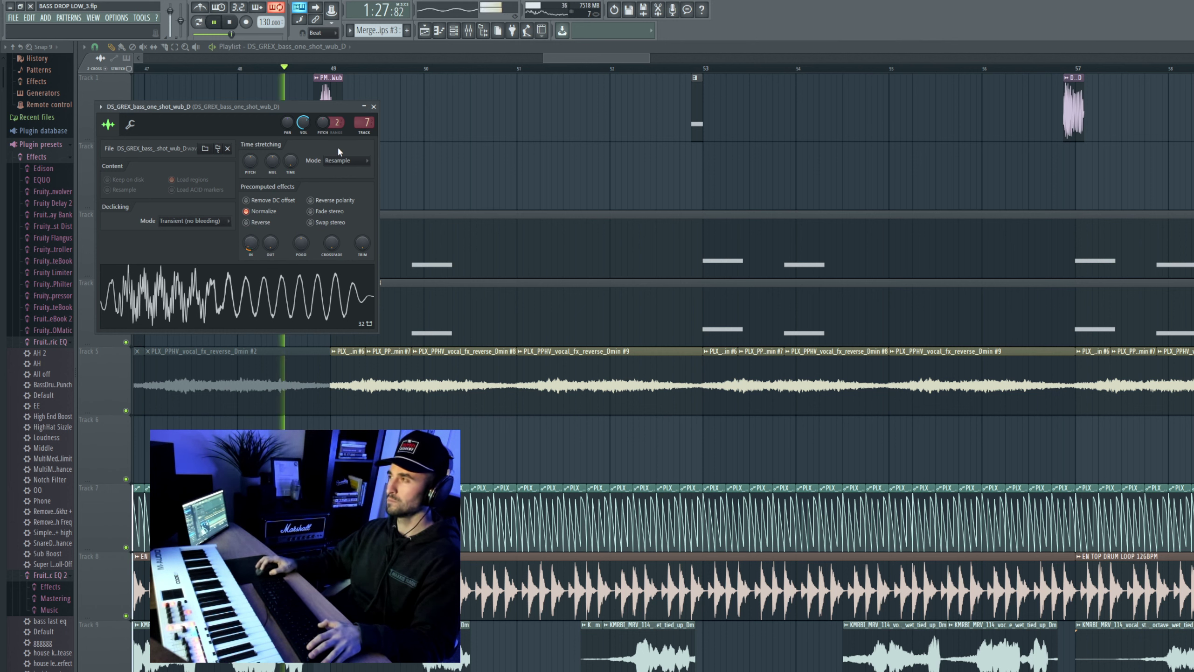
left_click(1063, 69)
double_click(1074, 79)
key("space")
key("space")
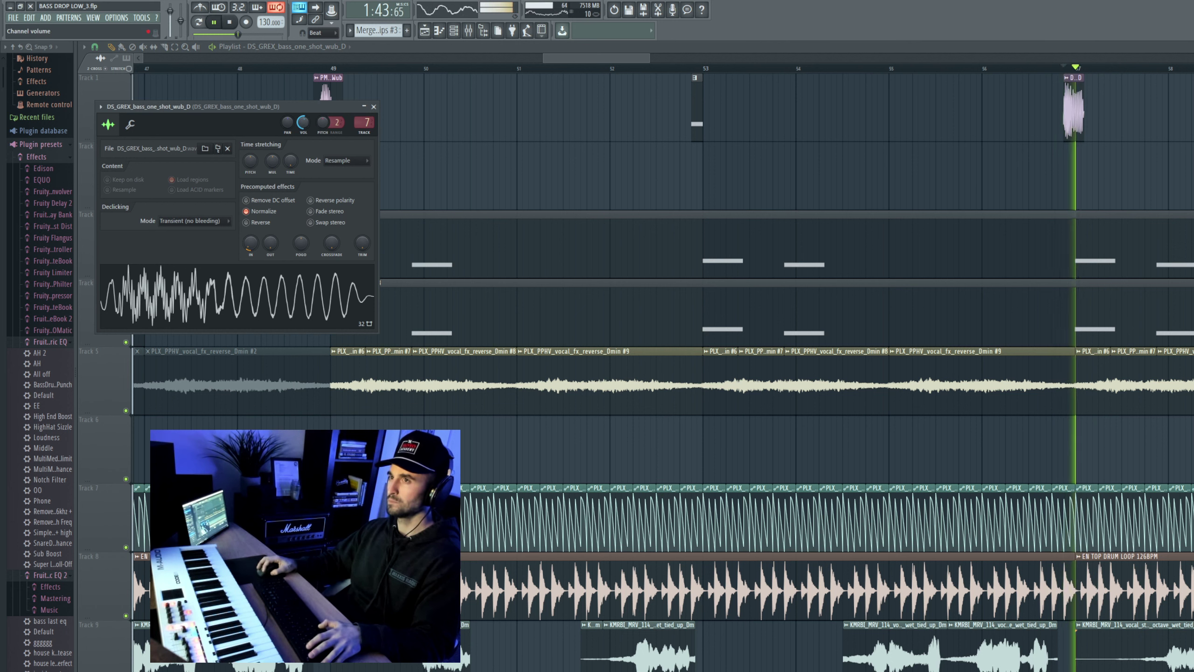
Step: Fine-tune the DS_GREX_bass_one_shot_wub_D channel volume slightly downward and replay the lead-in to bar 57
key("space")
left_click_drag(303, 123, 303, 124)
key("space")
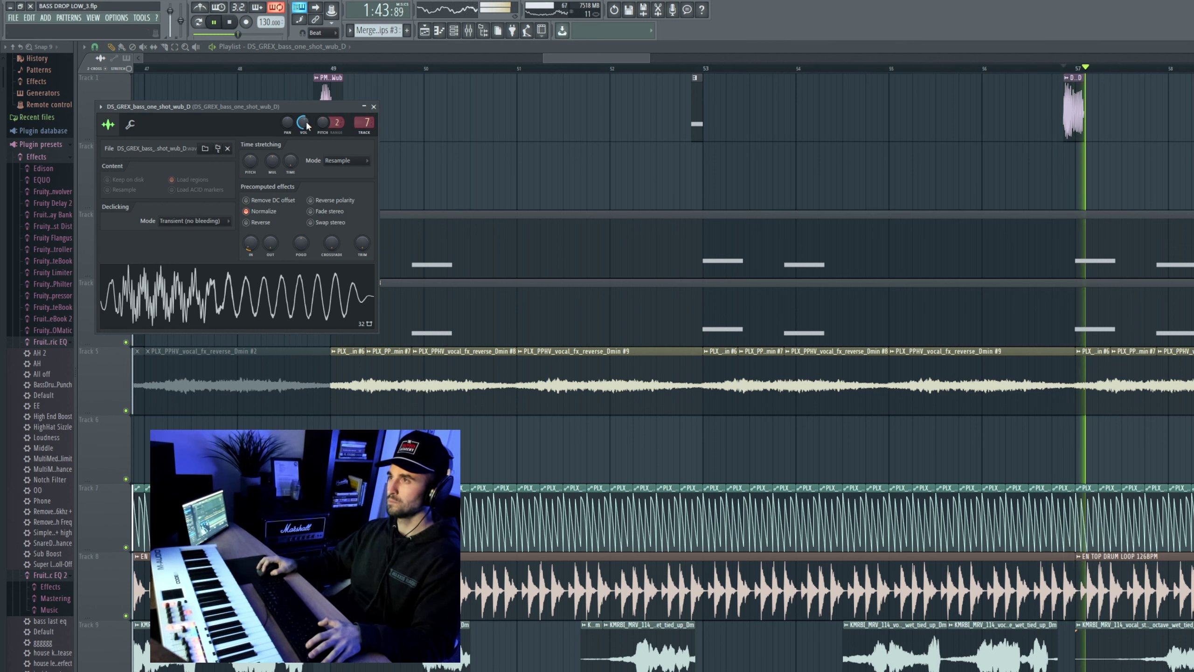
left_click(939, 70)
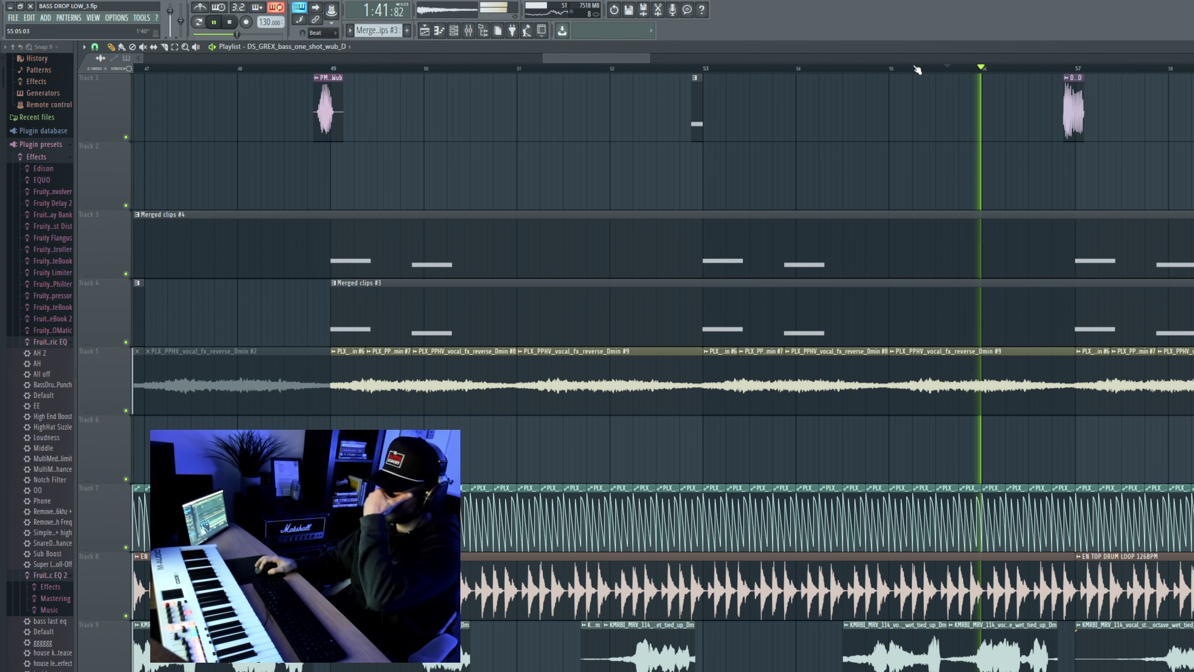
Step: Play the breakdown from about bar 65 and examine its arrangement across all tracks
scroll(745, 275, "down", 4)
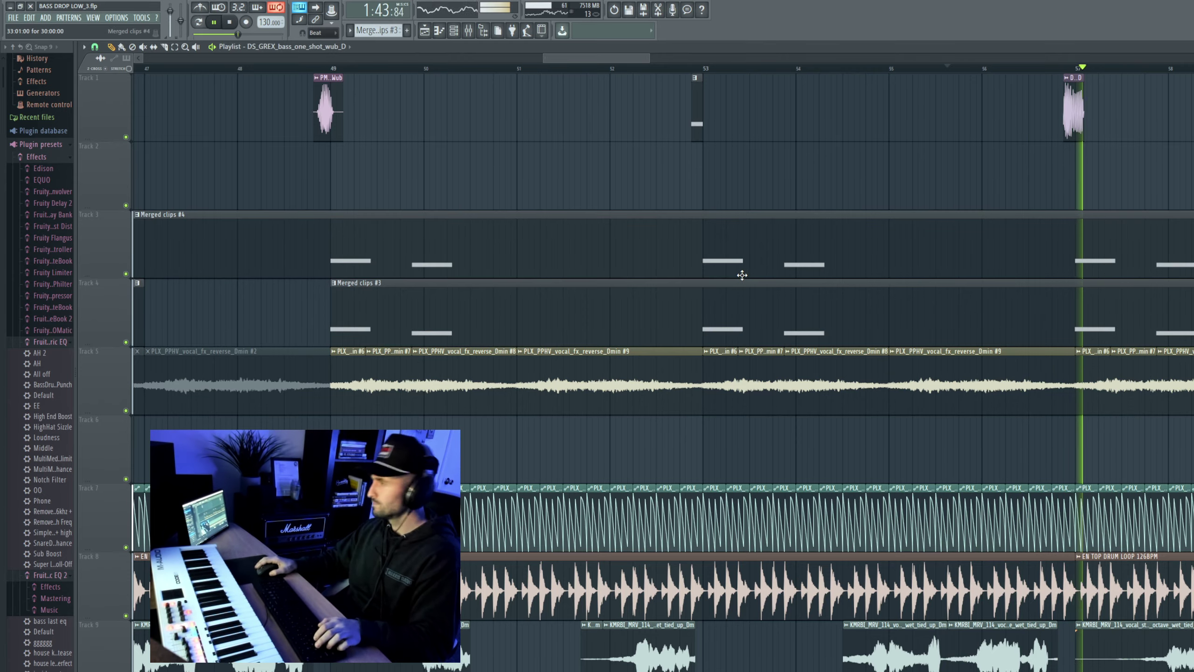
scroll(672, 262, "down", 4)
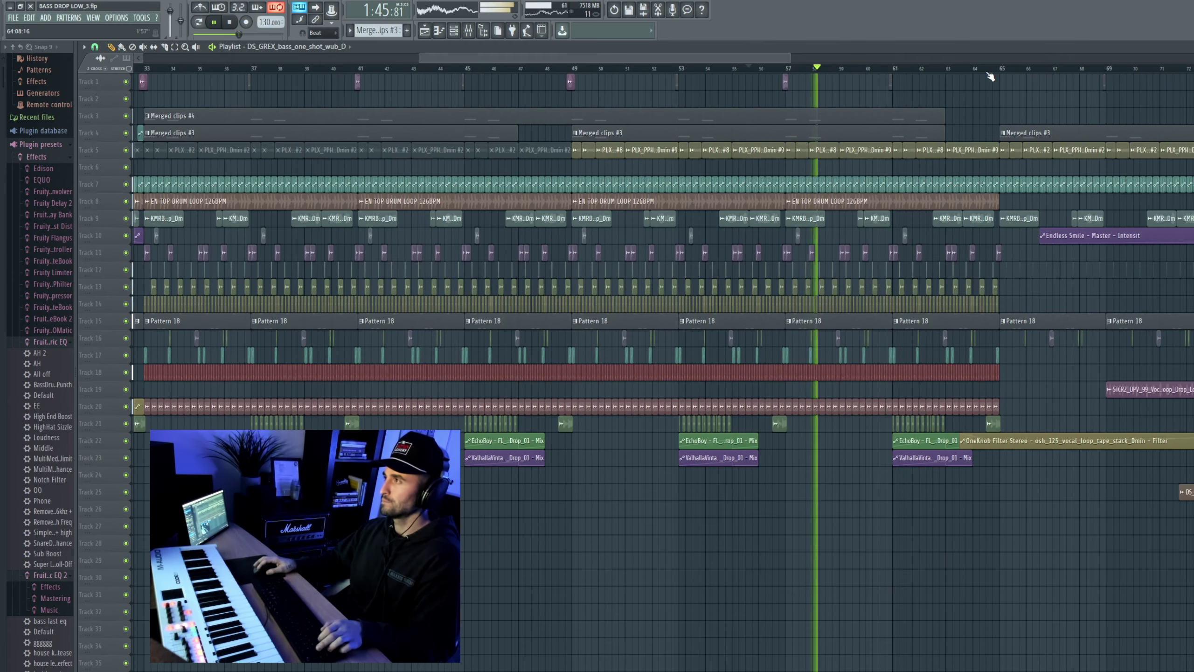
left_click(981, 70)
scroll(732, 204, "down", 1)
scroll(733, 203, "down", 4)
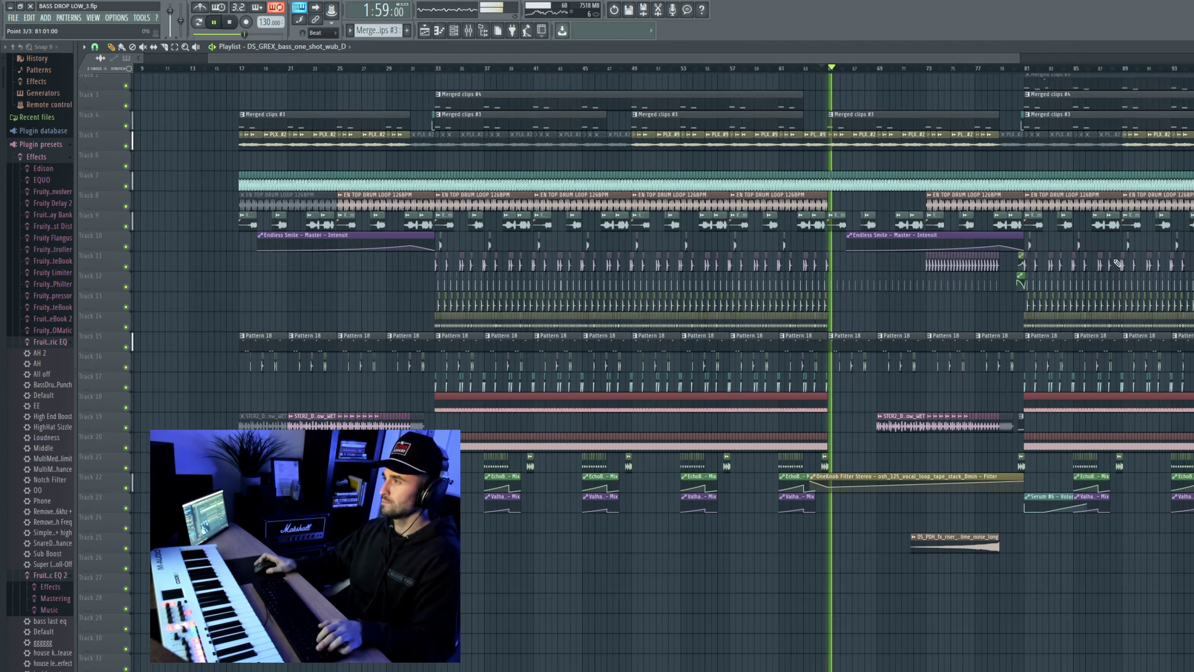
scroll(1115, 262, "up", 2)
scroll(835, 262, "up", 4)
scroll(41, 564, "down", 12)
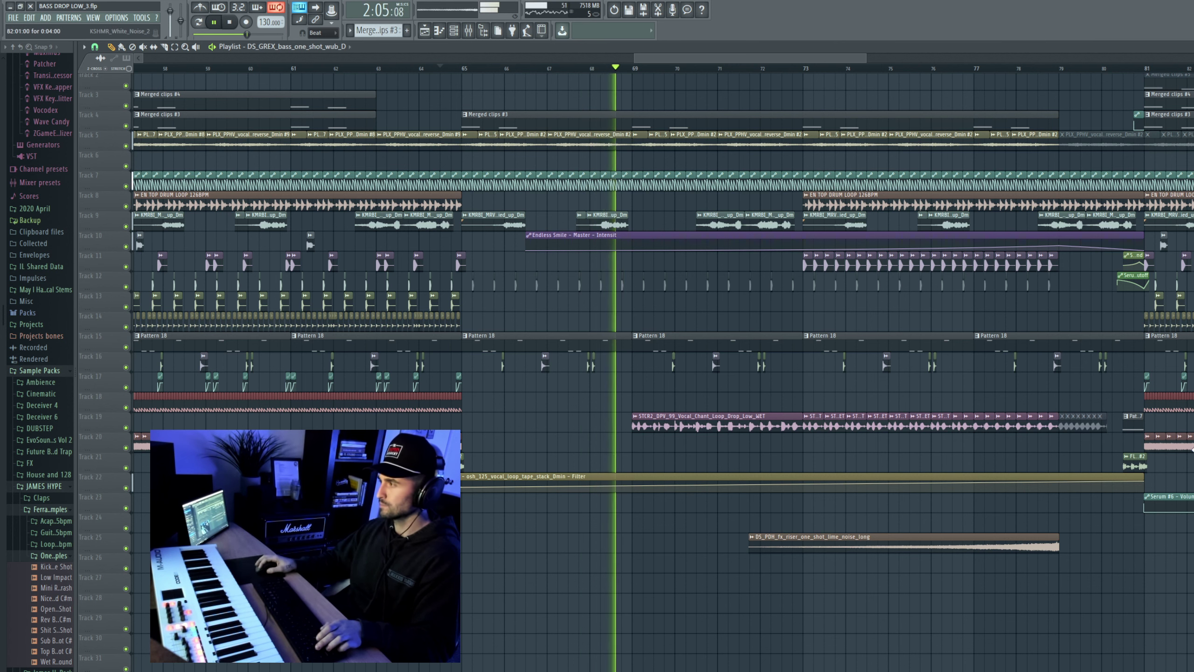
Step: Place a KSHMR_White_Noise_2 clip on Track 25 at 66:09:00 and make it unique
key("space")
double_click(444, 386)
left_click_drag(309, 353, 531, 540)
left_click(529, 537)
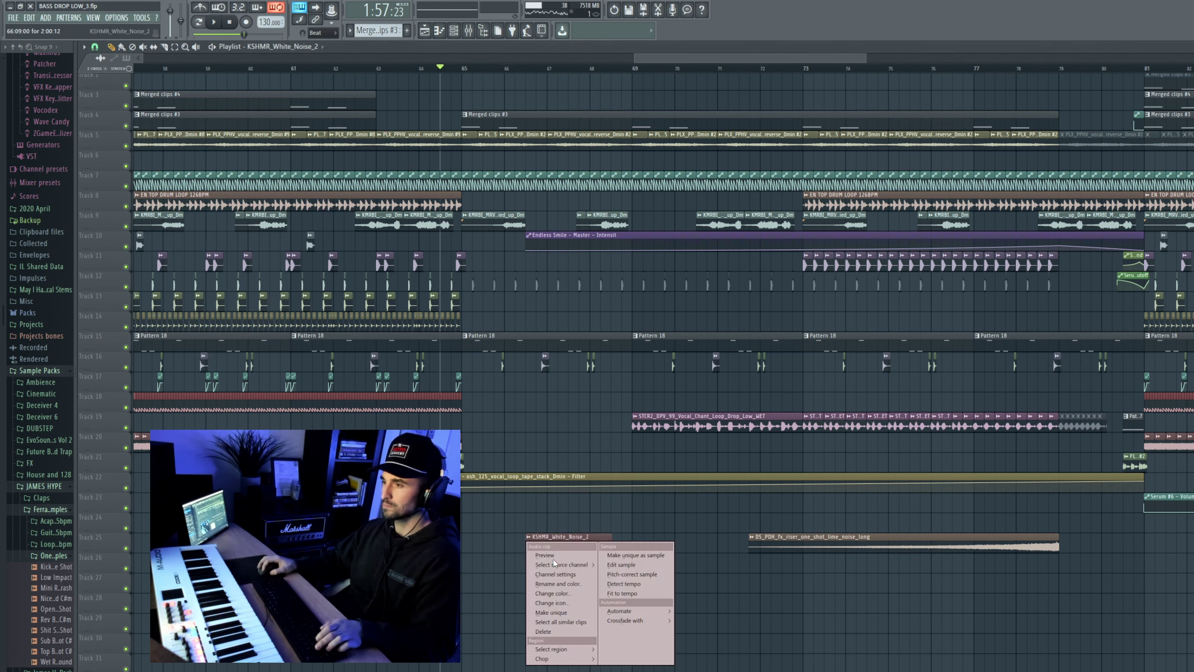
left_click(551, 612)
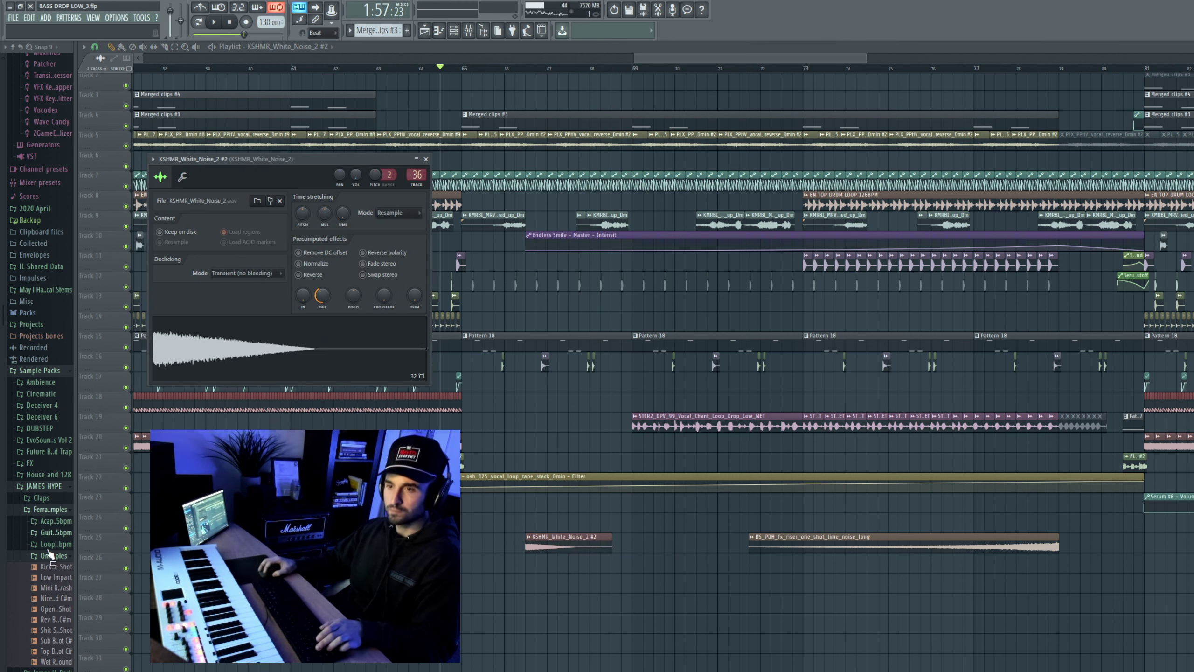
Step: Place the PMRD4_FX_Weird_244 sample from the 2024 favourites FX folder on Track 23 at 65:01:00 and play the section
scroll(50, 555, "down", 15)
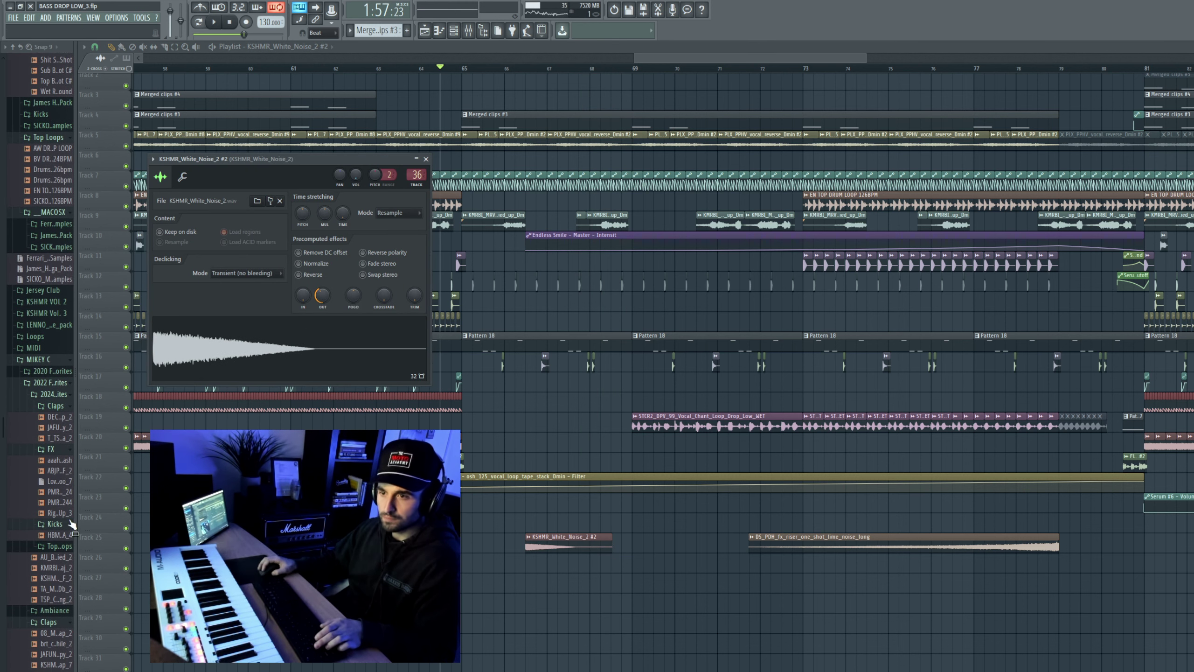
left_click(63, 471)
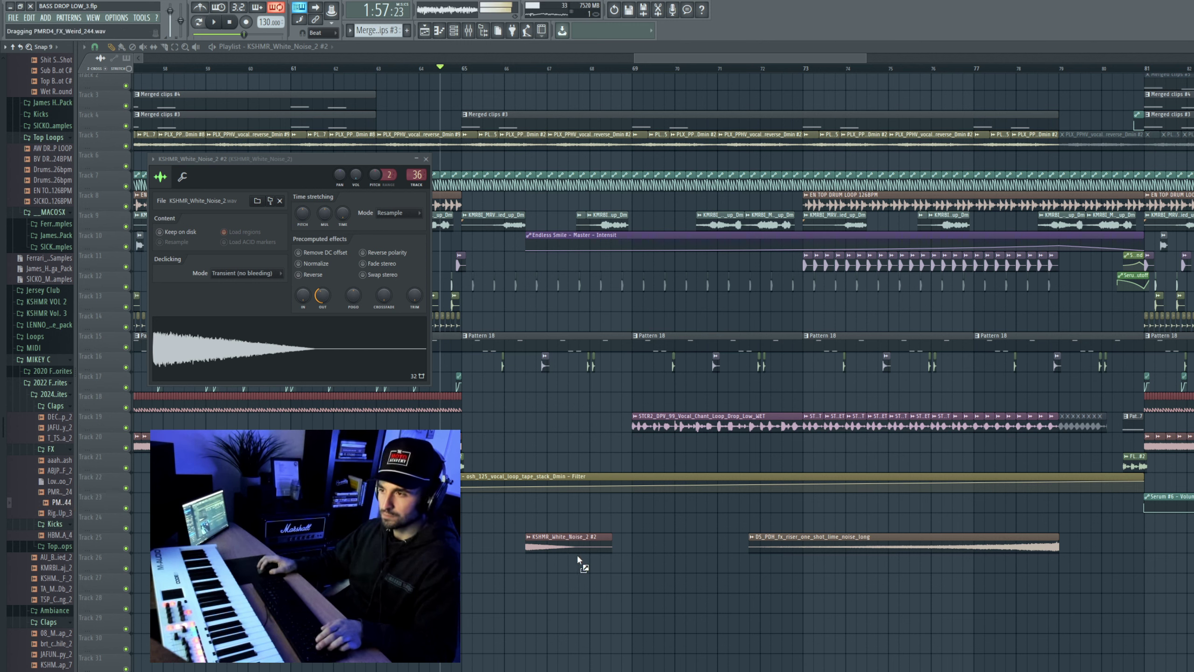
left_click_drag(475, 504, 487, 504)
double_click(503, 500)
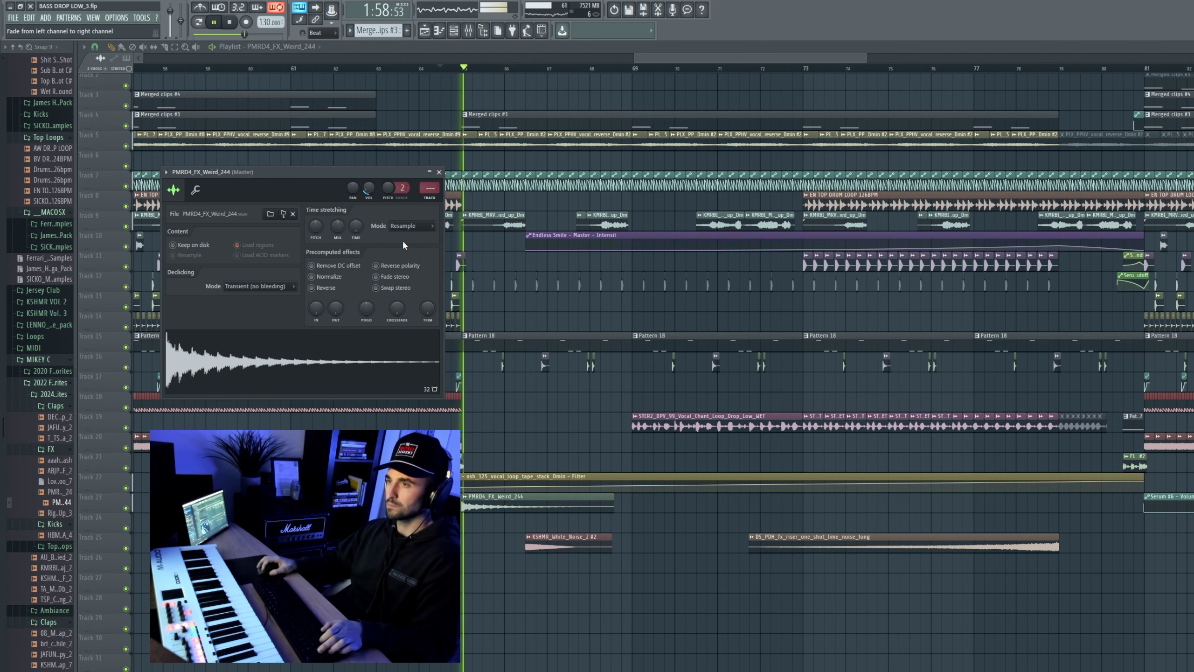
key("space")
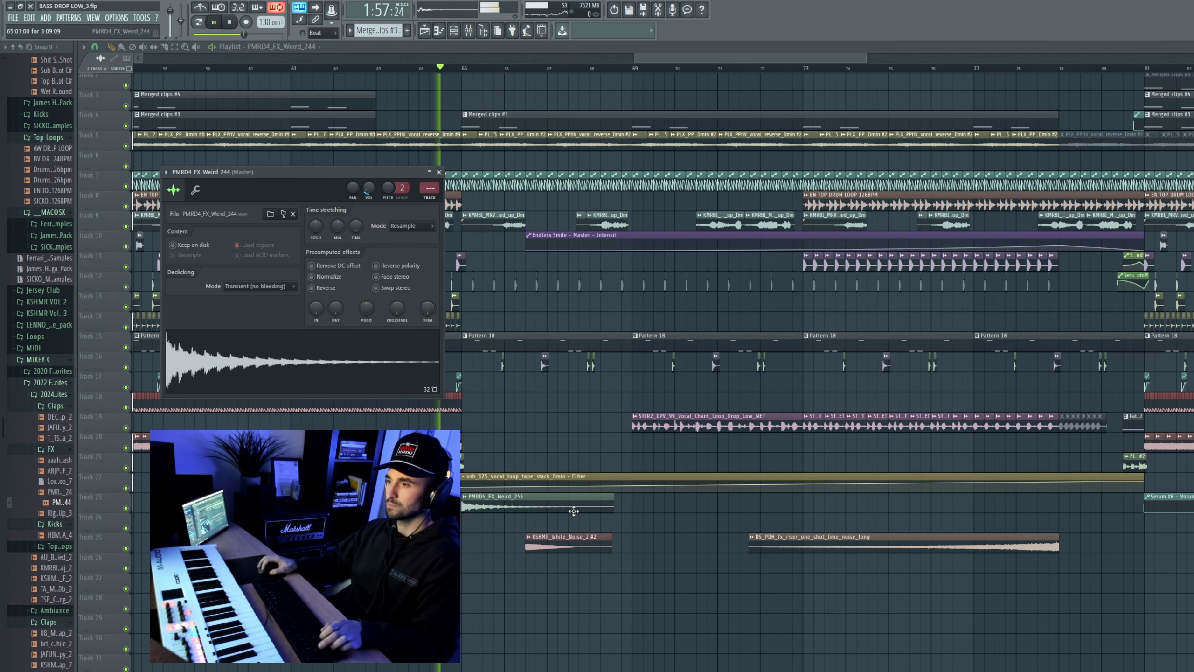
Step: Extend the PMRD4_FX_Weird_244 clip on Track 23 so it ends at bar 69, checking it against playback
left_click(574, 508, "ctrl")
scroll(573, 508, "up", 4)
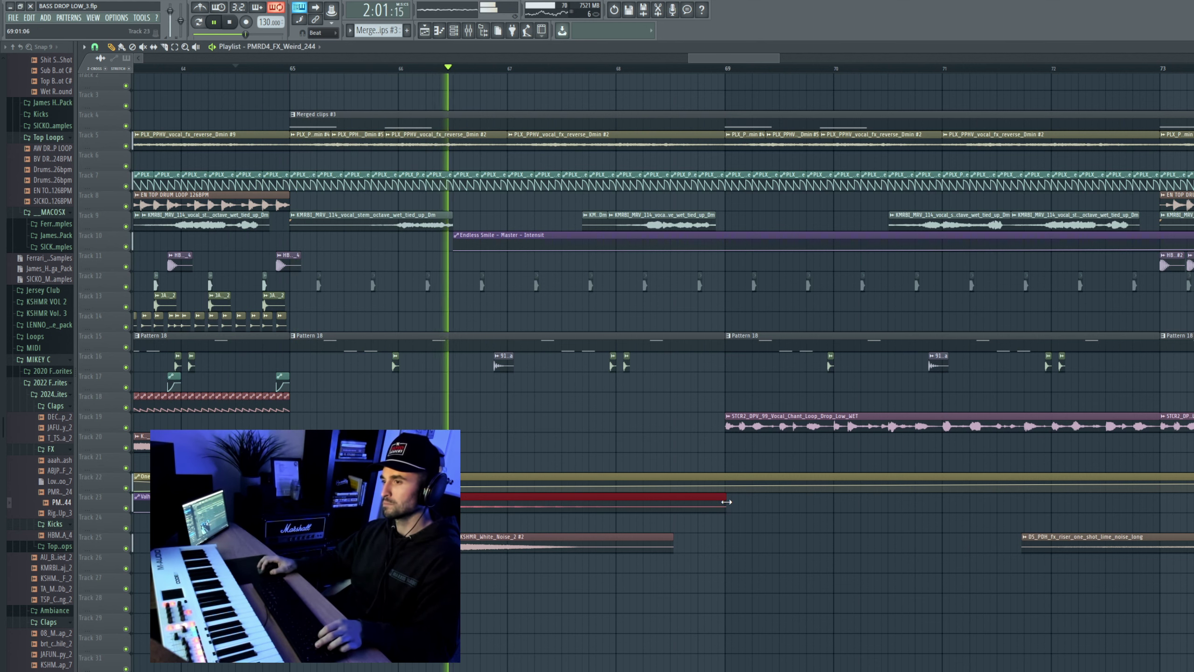
key("space")
key("space")
scroll(606, 474, "up", 4)
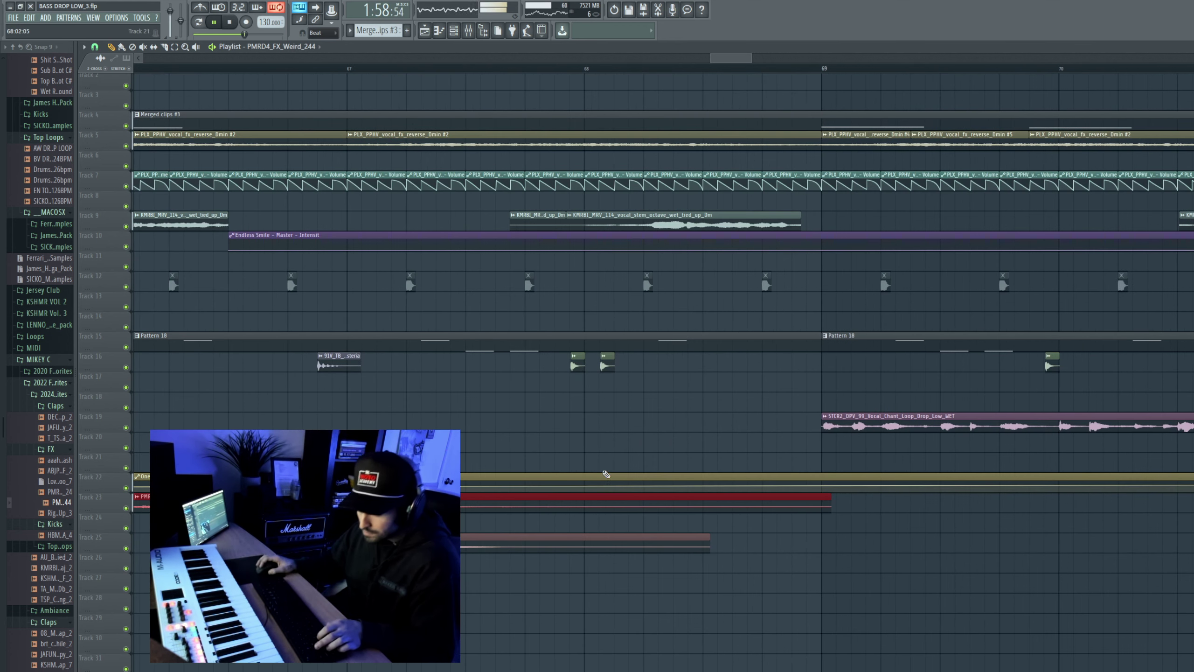
Step: Route the PMRD4_FX_Weird_244 channel to mixer track 13 and close its channel settings
double_click(818, 506)
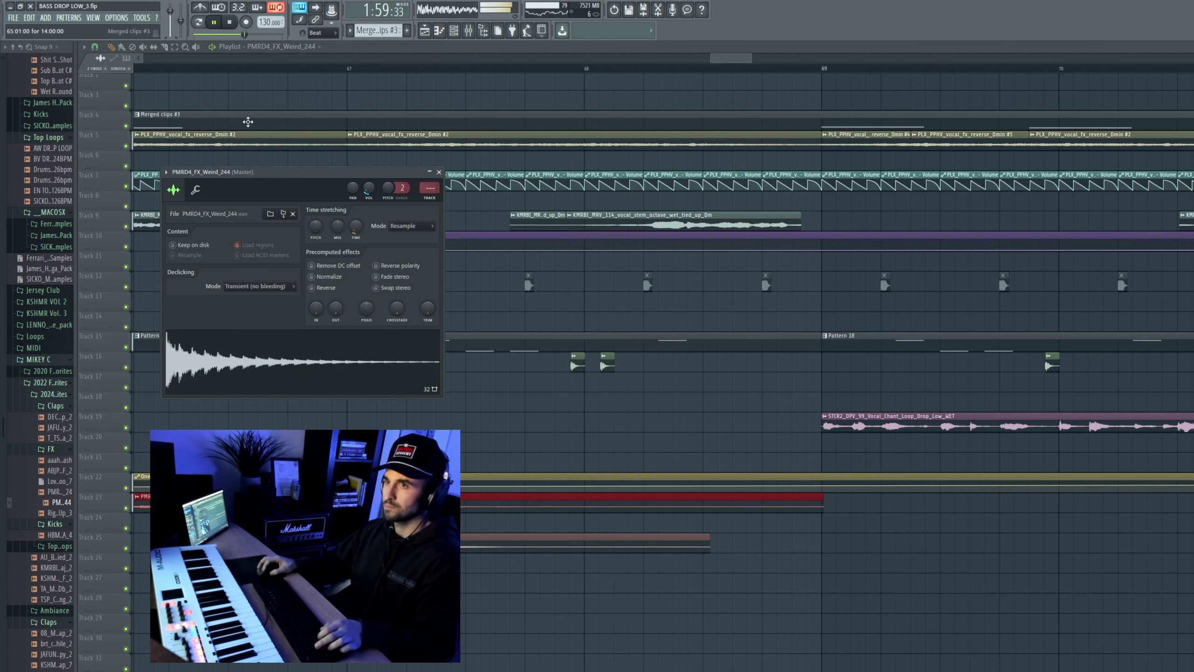
left_click(168, 171)
left_click(321, 206)
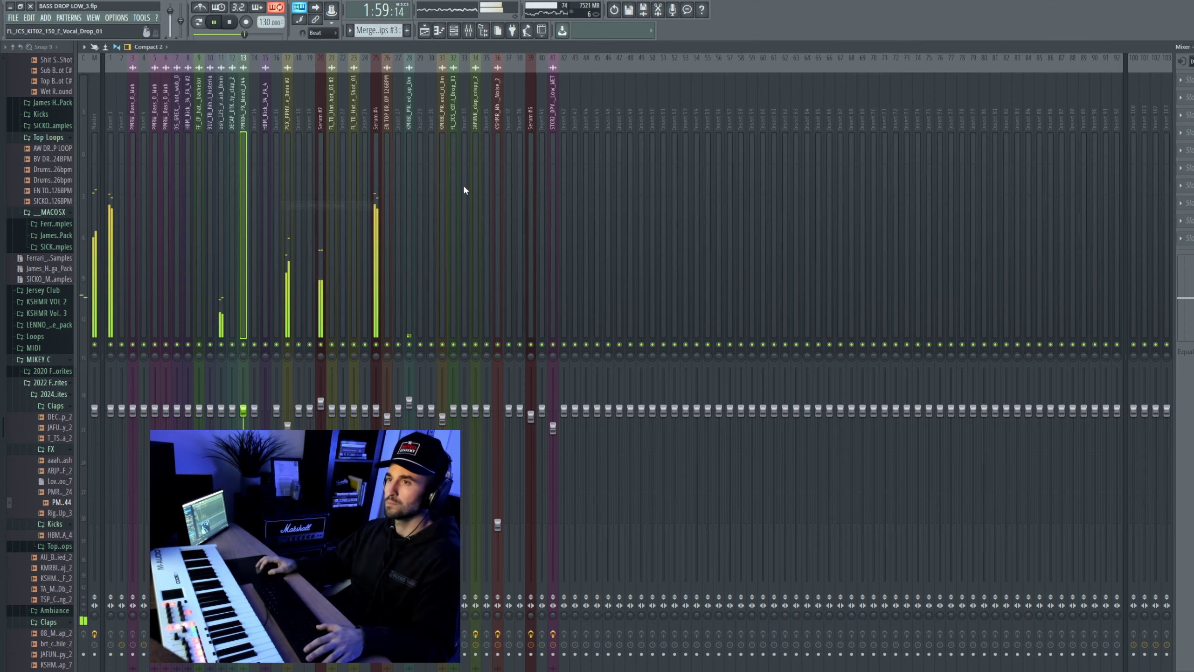
key("F9")
scroll(541, 429, "down", 4)
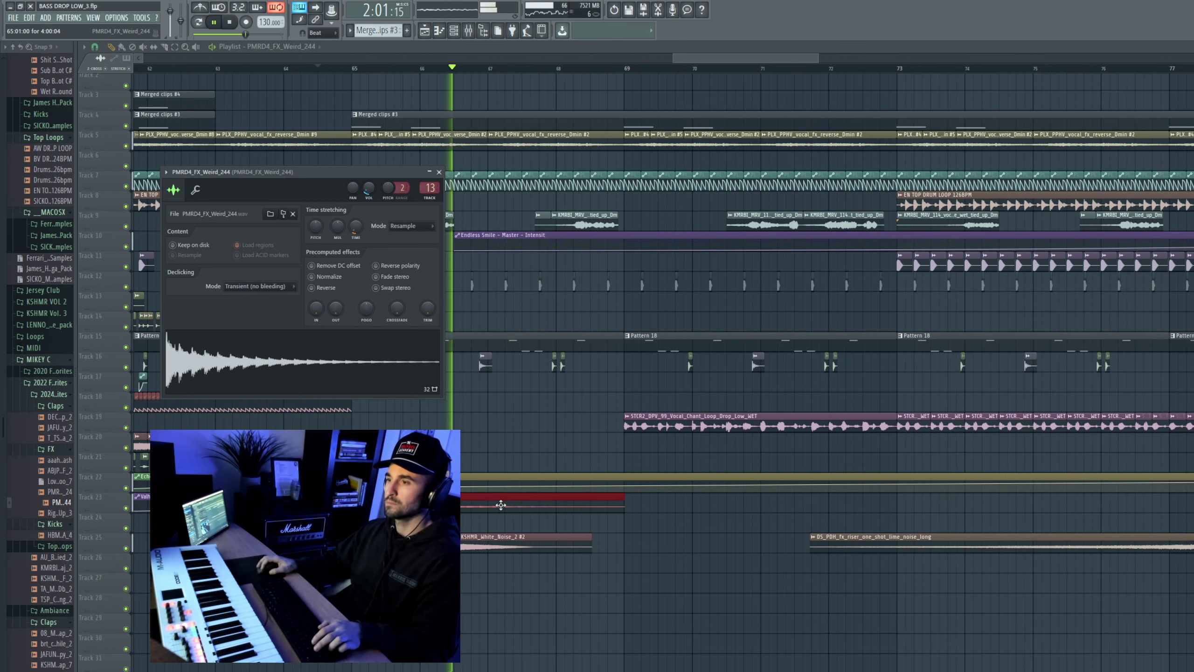
key("Escape")
Step: Try the PMRD4_FX_Weird_244 clip on Track 23 at bar 69 and at bar 71 during playback
right_click(502, 500)
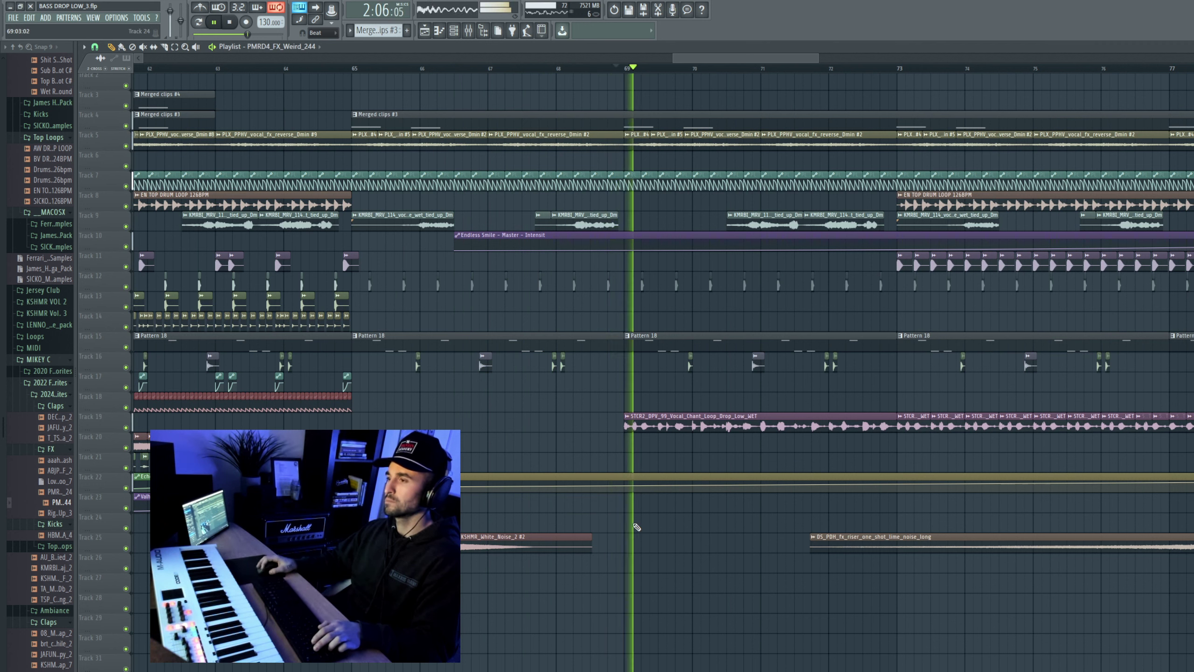
left_click(625, 503)
left_click(621, 67)
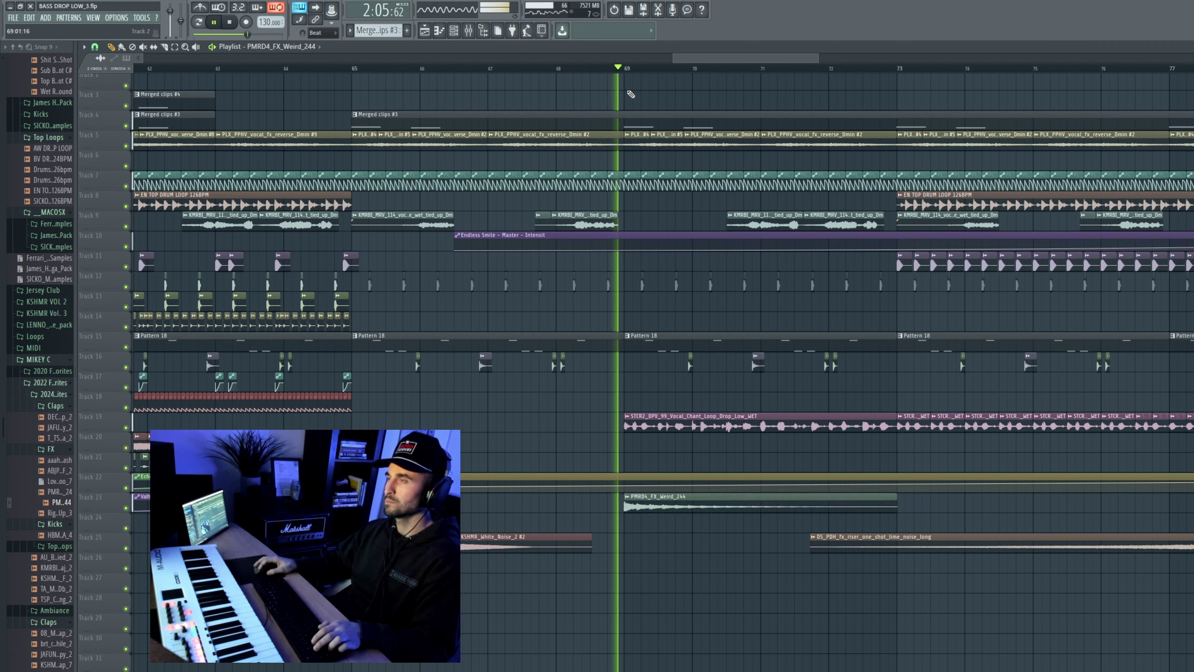
right_click(736, 502)
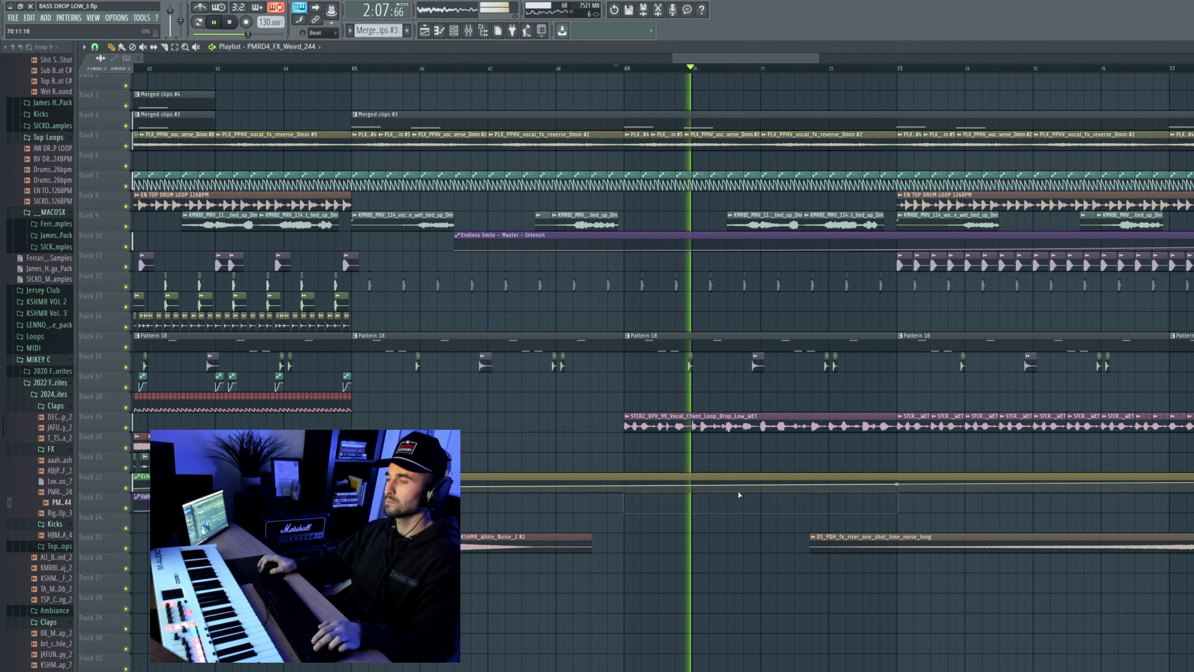
left_click(767, 506)
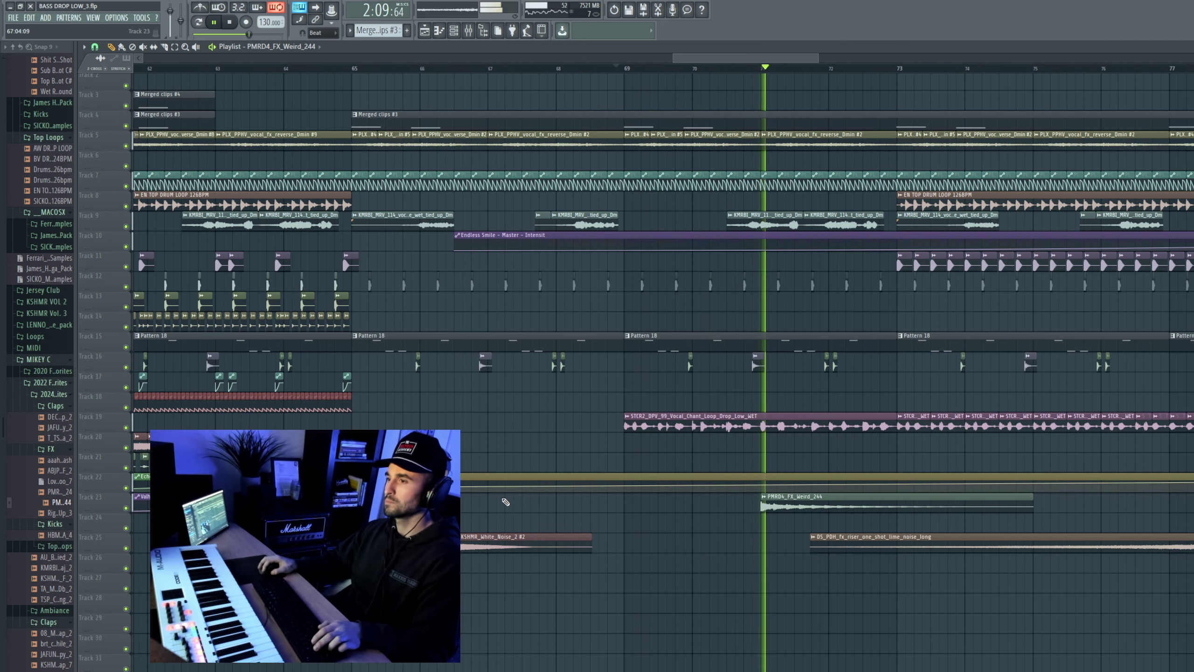
scroll(495, 506, "down", 3)
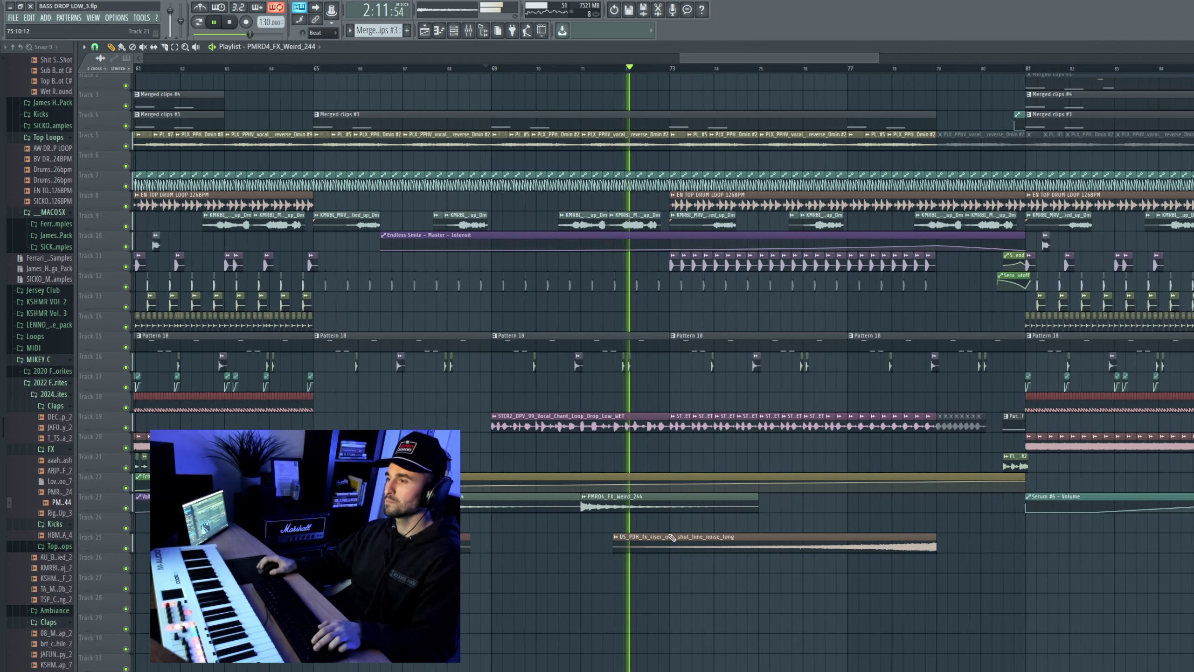
Step: Move the PMRD4_FX_Weird_244 clip to 73:01:00 on Track 23 and play from bar 73
right_click(583, 503)
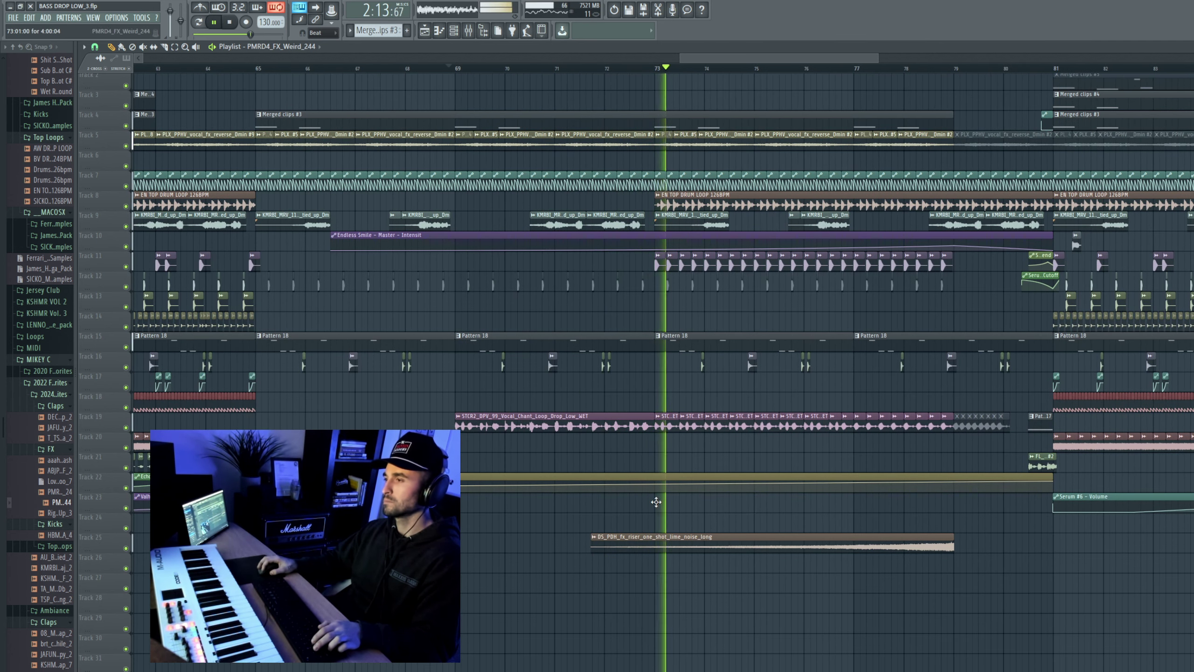
left_click(657, 502)
left_click(657, 61)
left_click(663, 69)
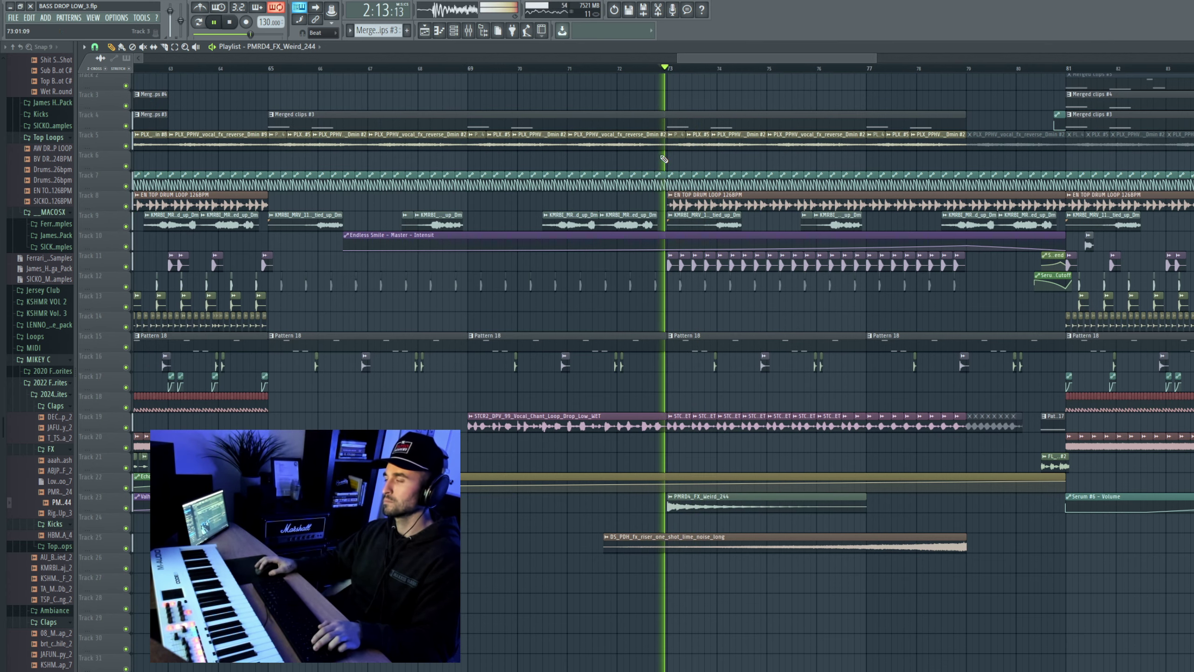
scroll(745, 407, "down", 5)
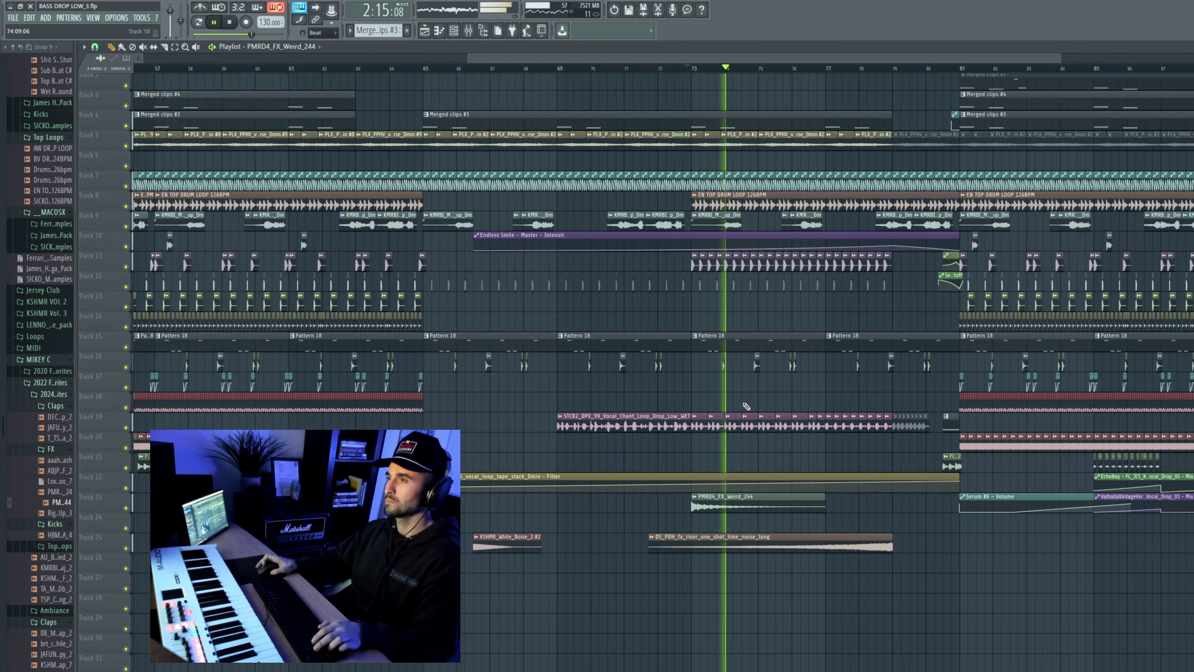
Step: Preview samples in the Claps folder and place 08_MT_Clap_2 on Track 24 at 81:05:00
scroll(746, 406, "up", 3)
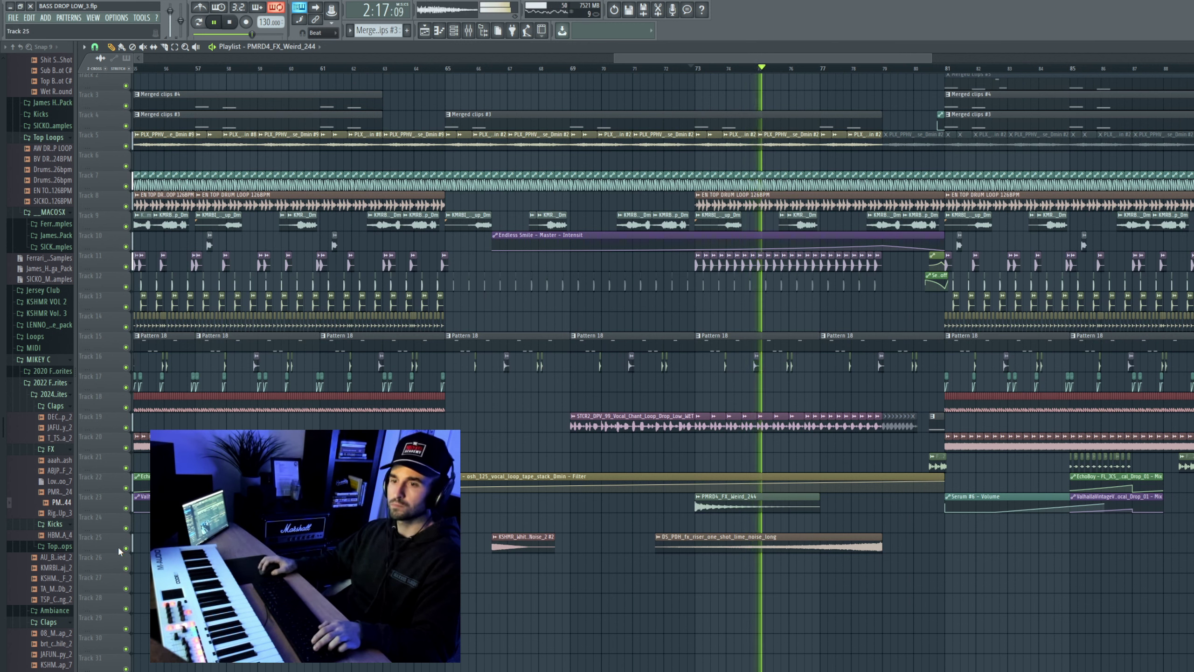
scroll(59, 581, "down", 4)
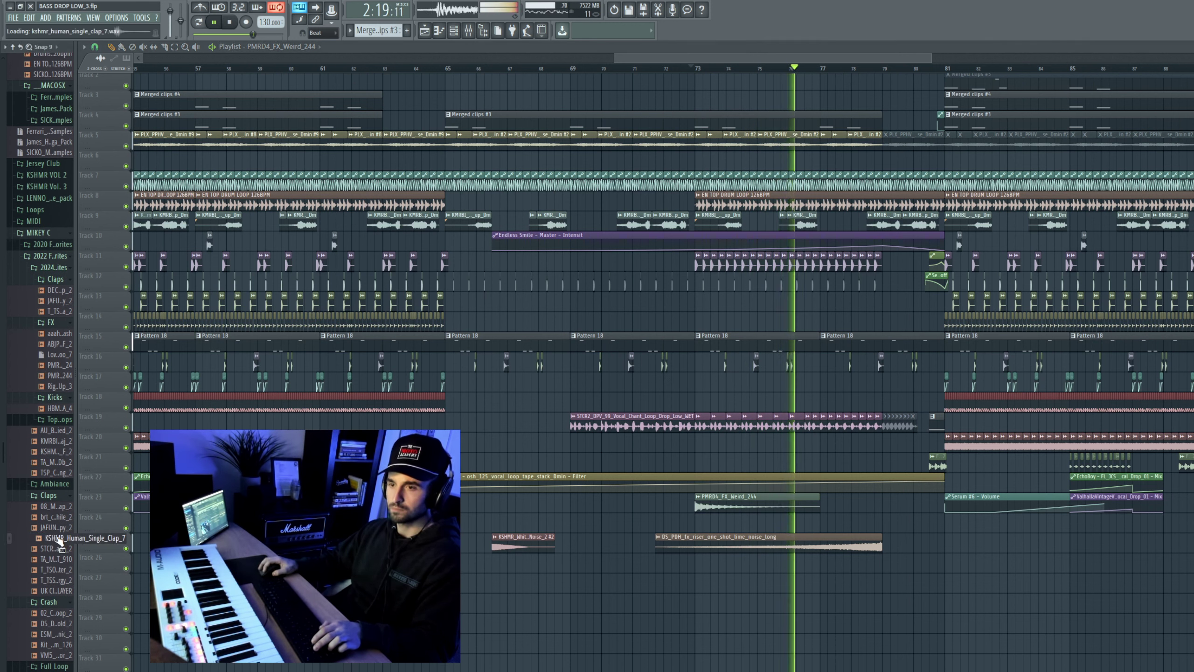
left_click(66, 527)
left_click(66, 518)
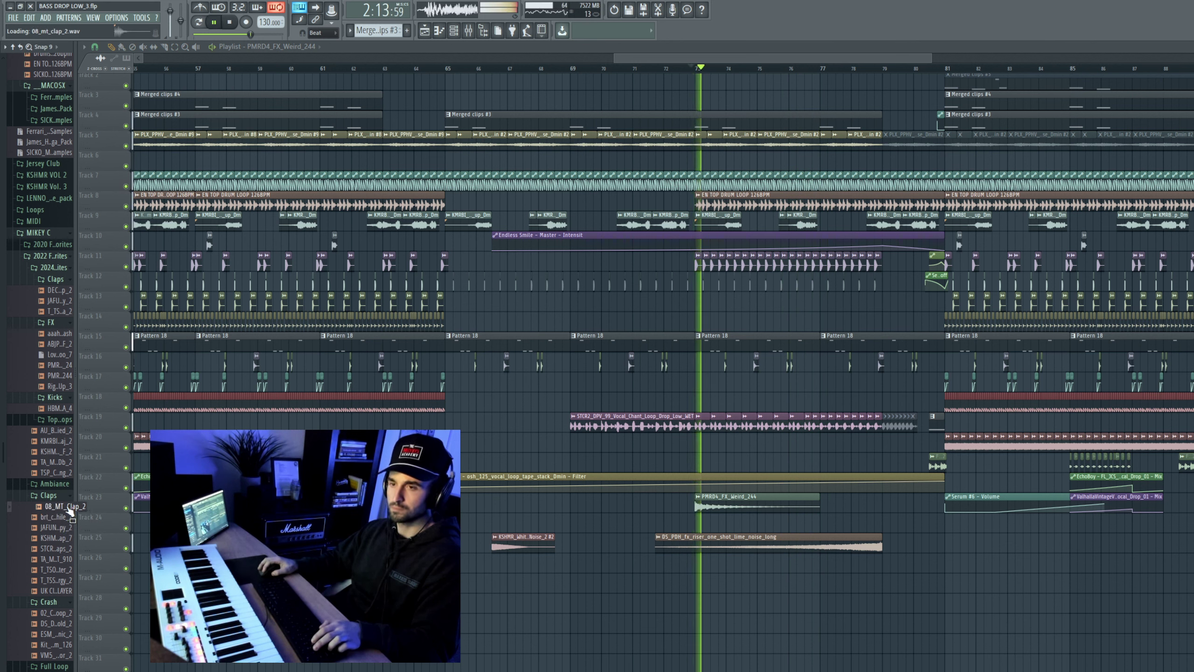
left_click_drag(68, 510, 649, 642)
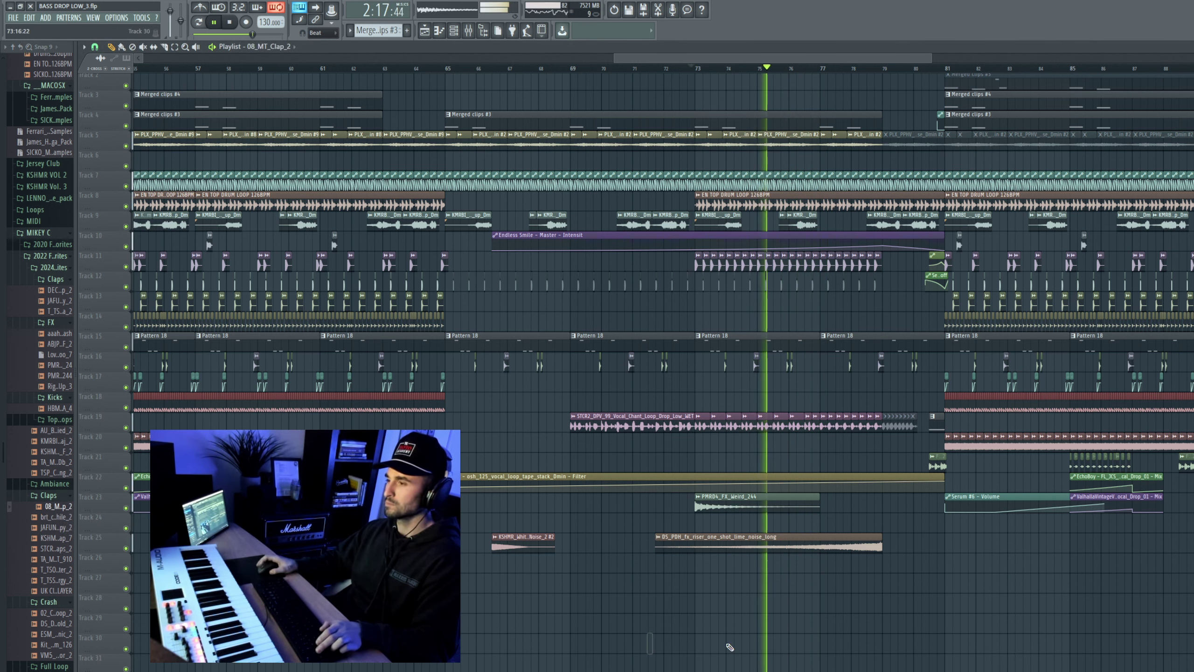
scroll(968, 564, "up", 4)
scroll(797, 110, "up", 3)
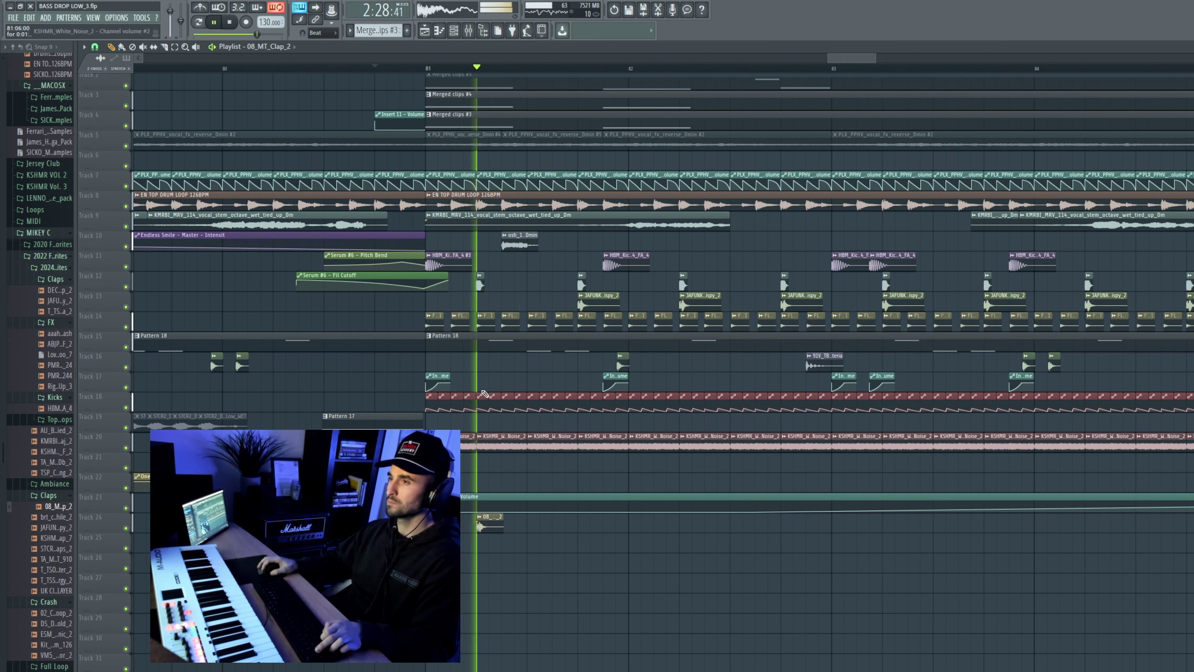
Step: Undo the last clip deletion and replay the lead-in to bar 81 to compare 08_MT_Clap_2 with the existing claps
key("space")
key("ctrl+z")
double_click(496, 522)
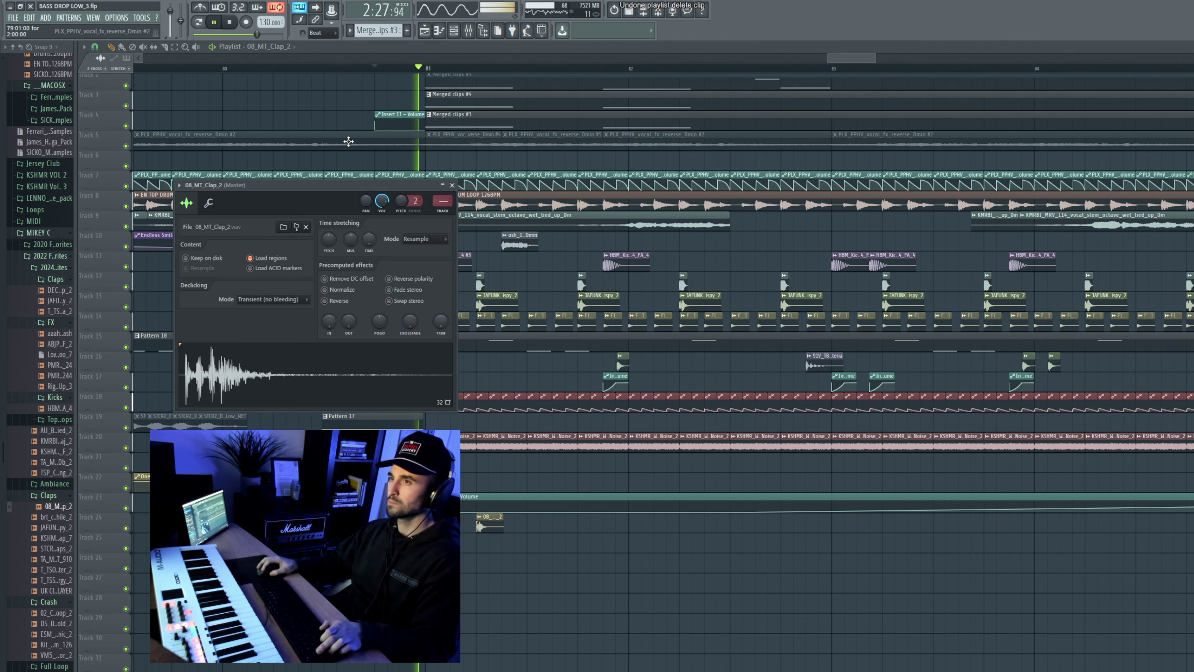
key("Escape")
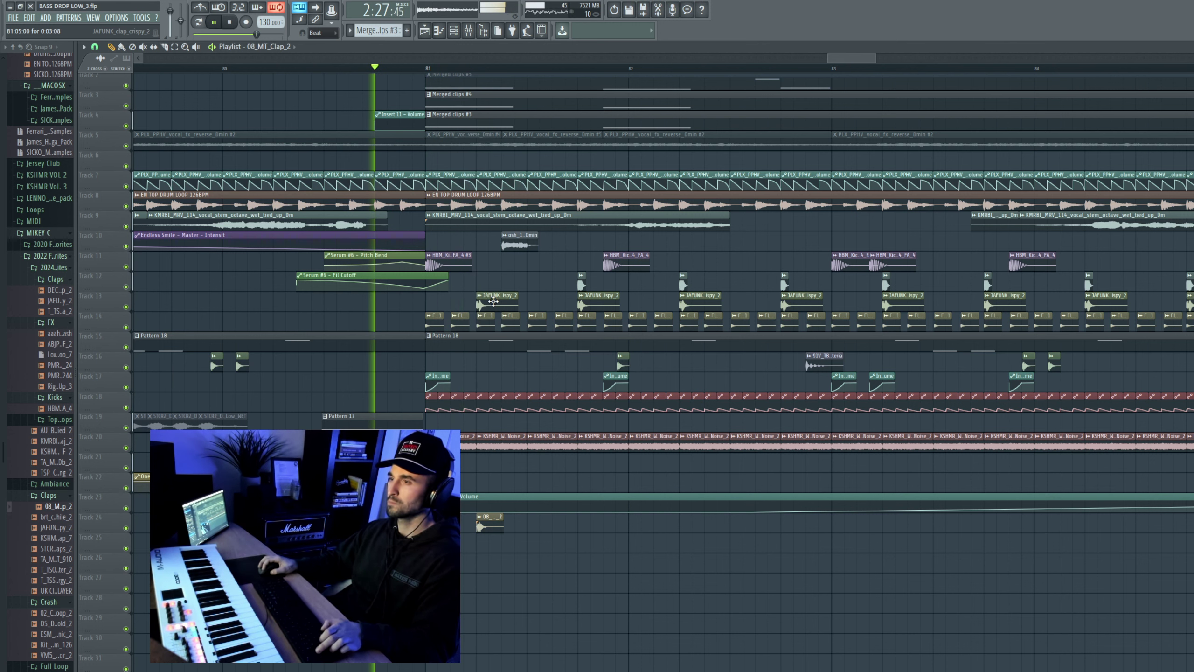
key("space")
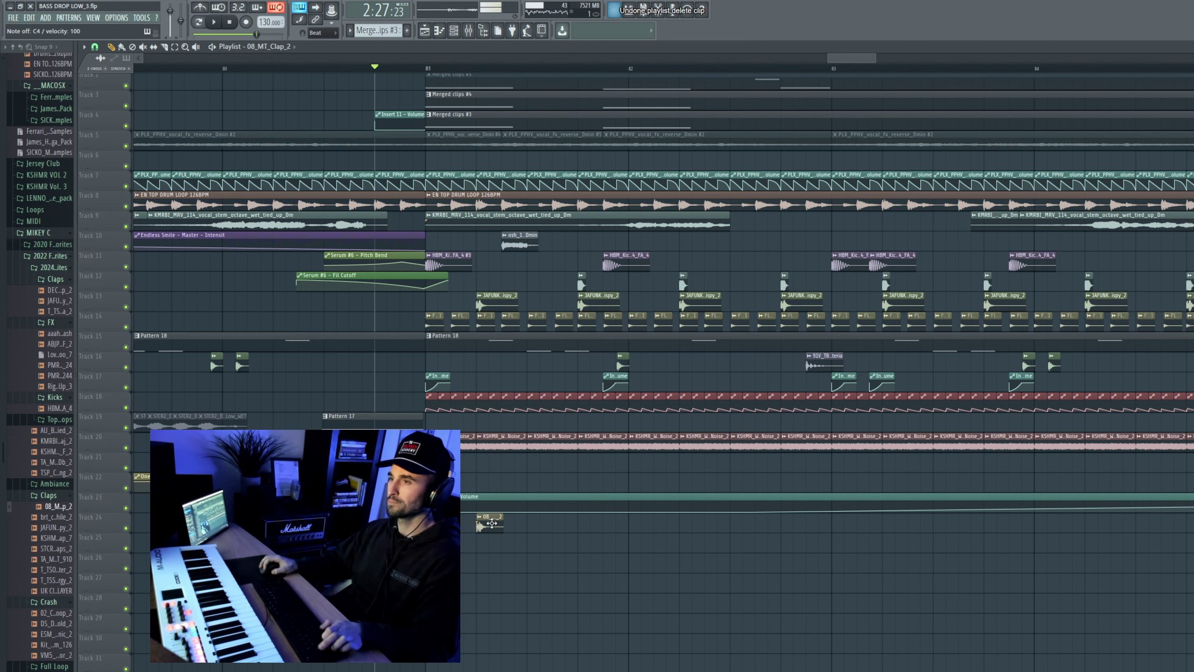
key("space")
Step: Add a fade-out to the 08_MT_Clap_2 sample and adjust its channel volume while replaying bar 81
double_click(492, 523)
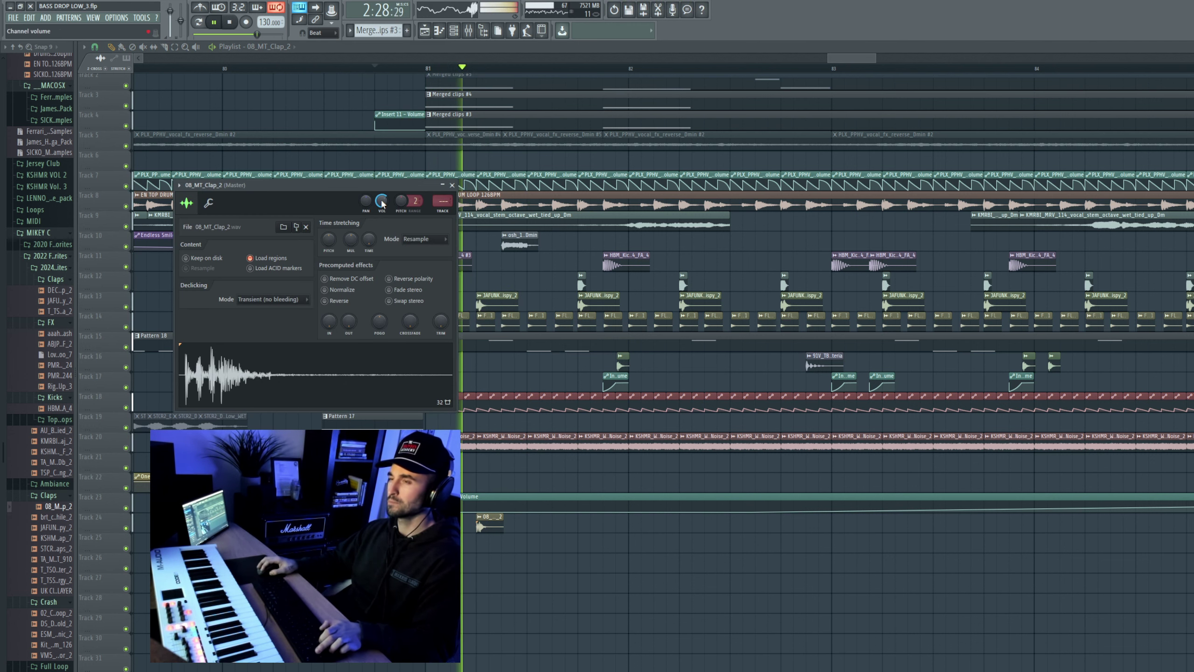
key("space")
key("space")
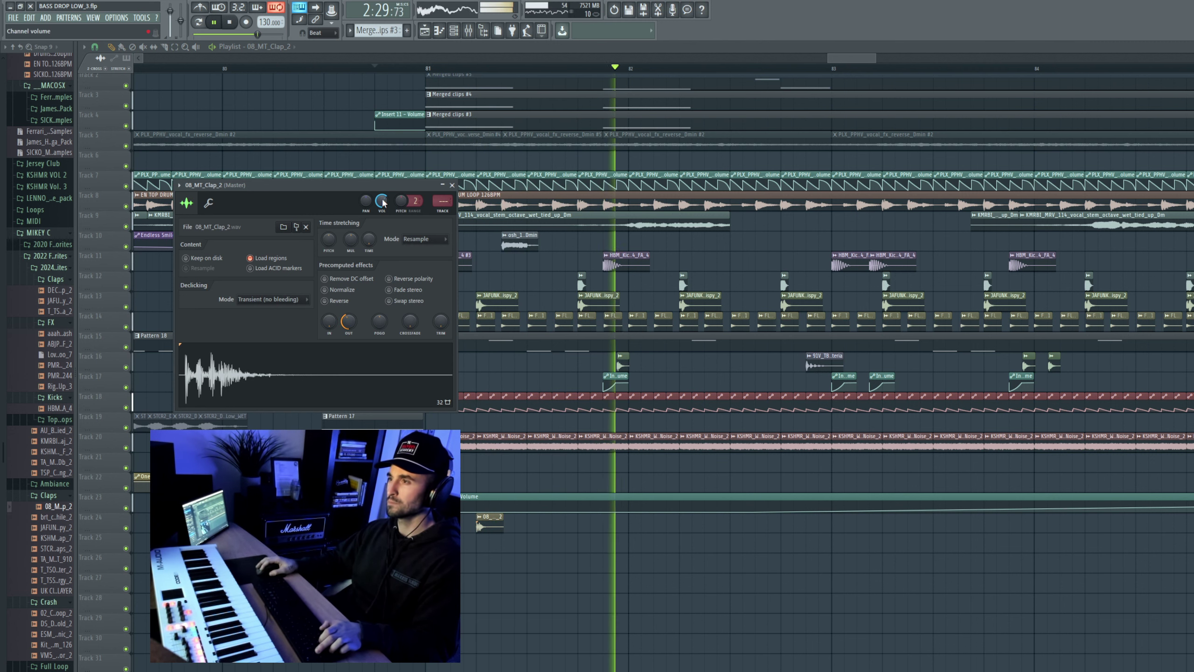
key("space")
key("space")
key("Escape")
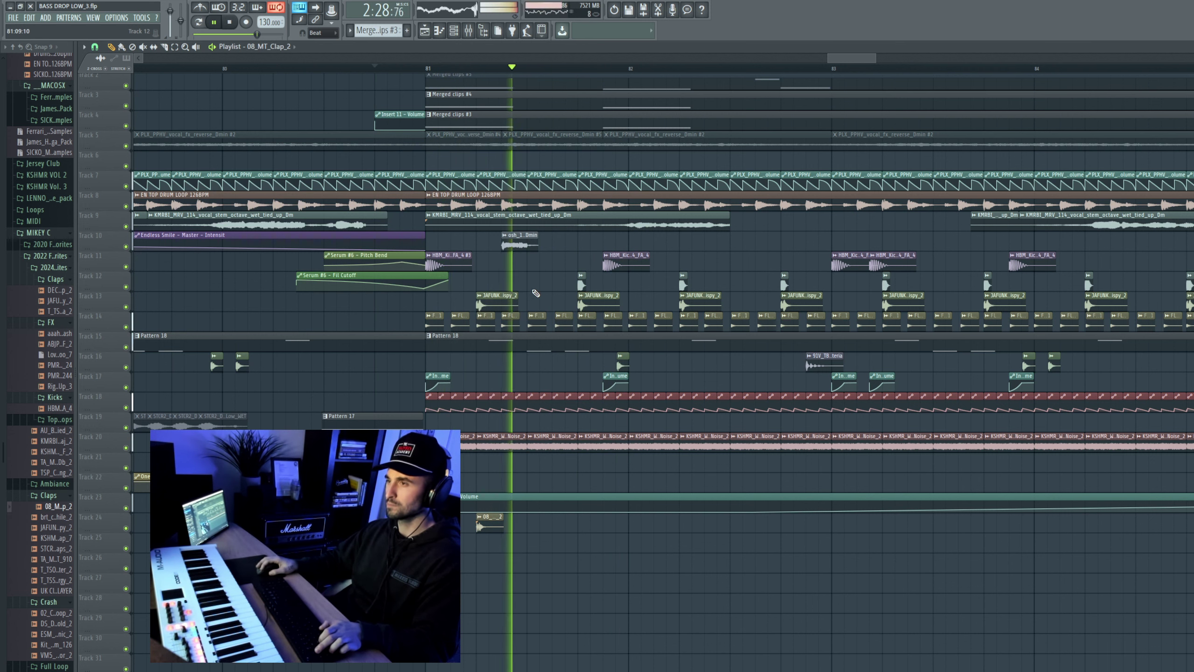
Step: Restore the DECAP_DTKX_snare_dirty_clap_2 clip on Track 12 at 81:05:00 and set its channel volume to 34%
key("space")
key("space")
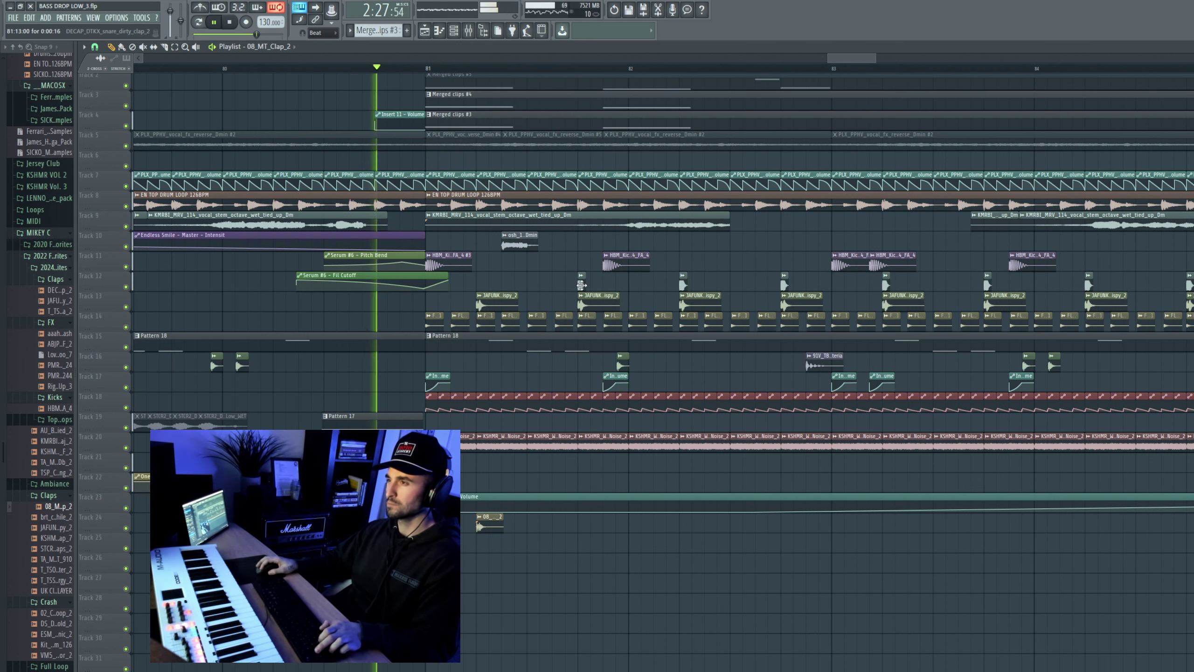
double_click(481, 282)
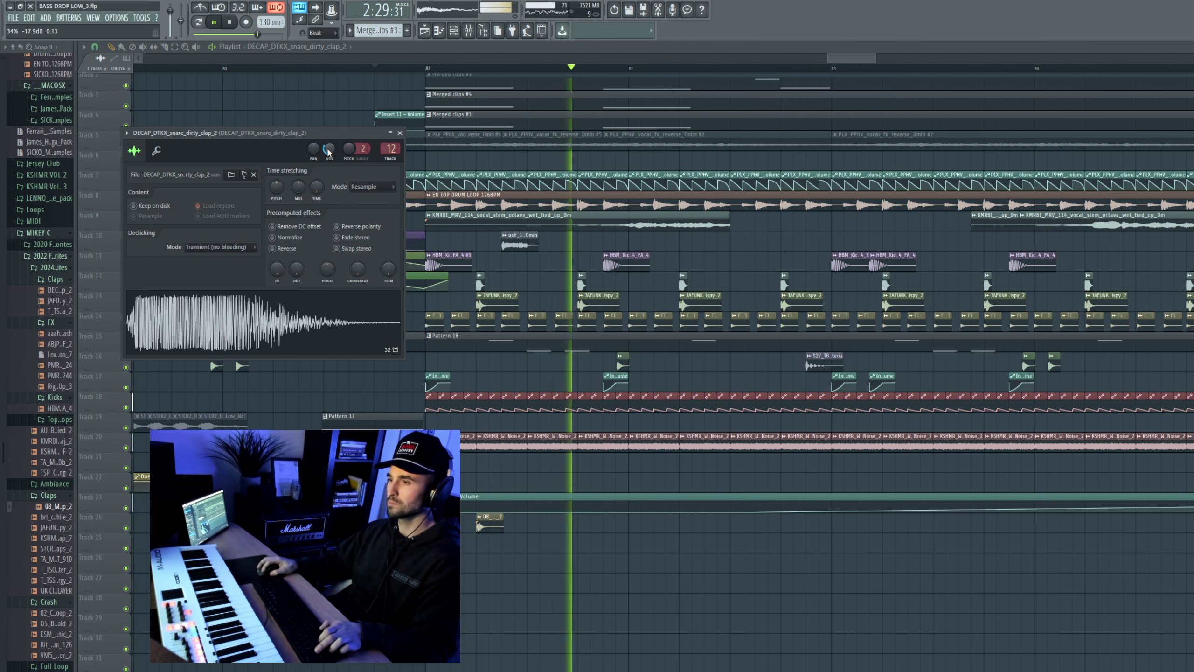
key("space")
key("space")
Step: Duplicate the 08_MT_Clap_2 clip along Track 24 on every clap hit from bar 81 through bar 88
right_click(544, 546)
left_click_drag(588, 517, 513, 530)
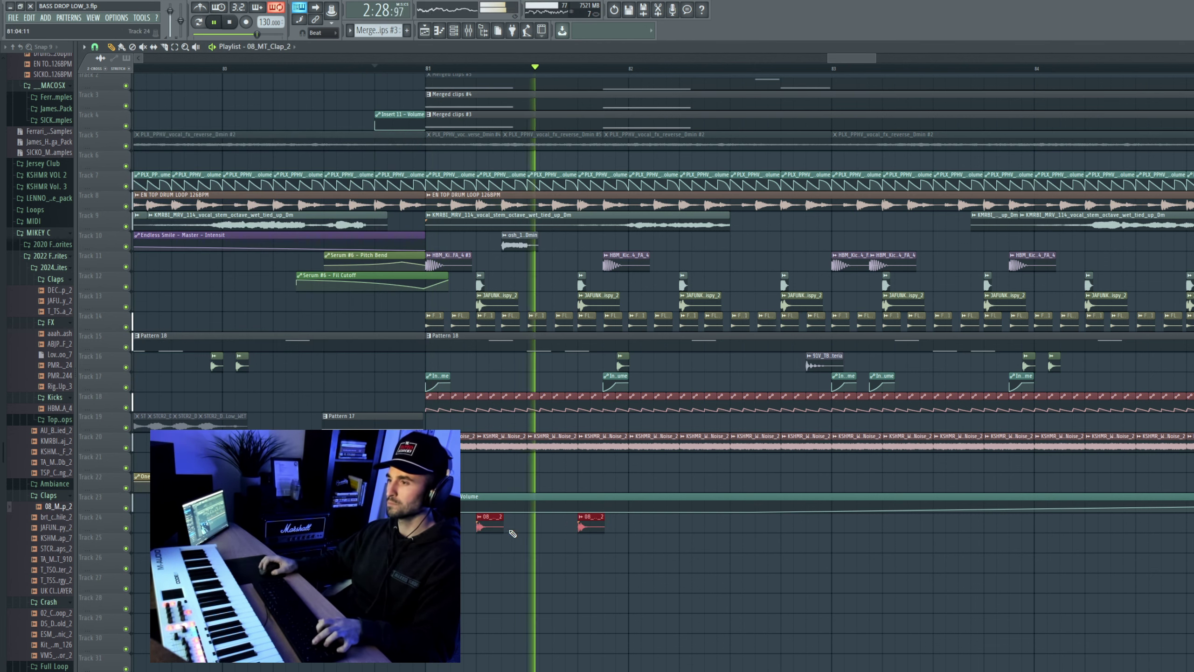
key("ctrl+b")
scroll(738, 552, "up", 5)
scroll(738, 551, "down", 4)
left_click_drag(796, 525, 326, 524)
scroll(863, 549, "up", 4)
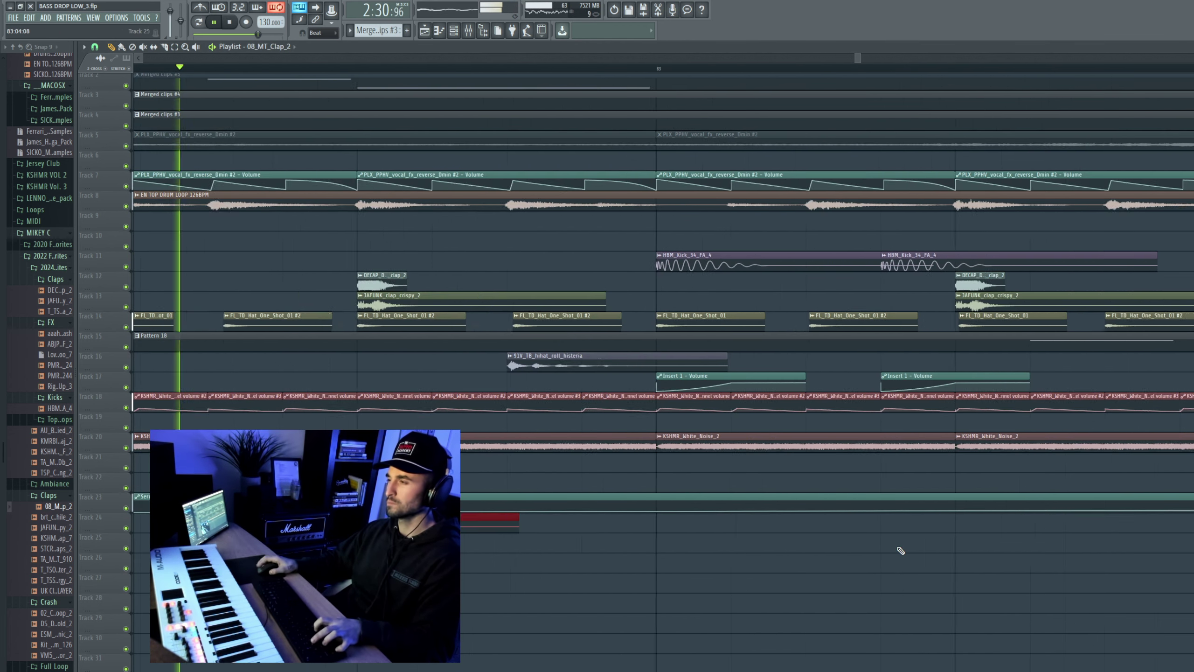
key("ctrl+b")
scroll(797, 540, "down", 10)
left_click_drag(891, 525, 727, 537)
scroll(753, 541, "up", 6)
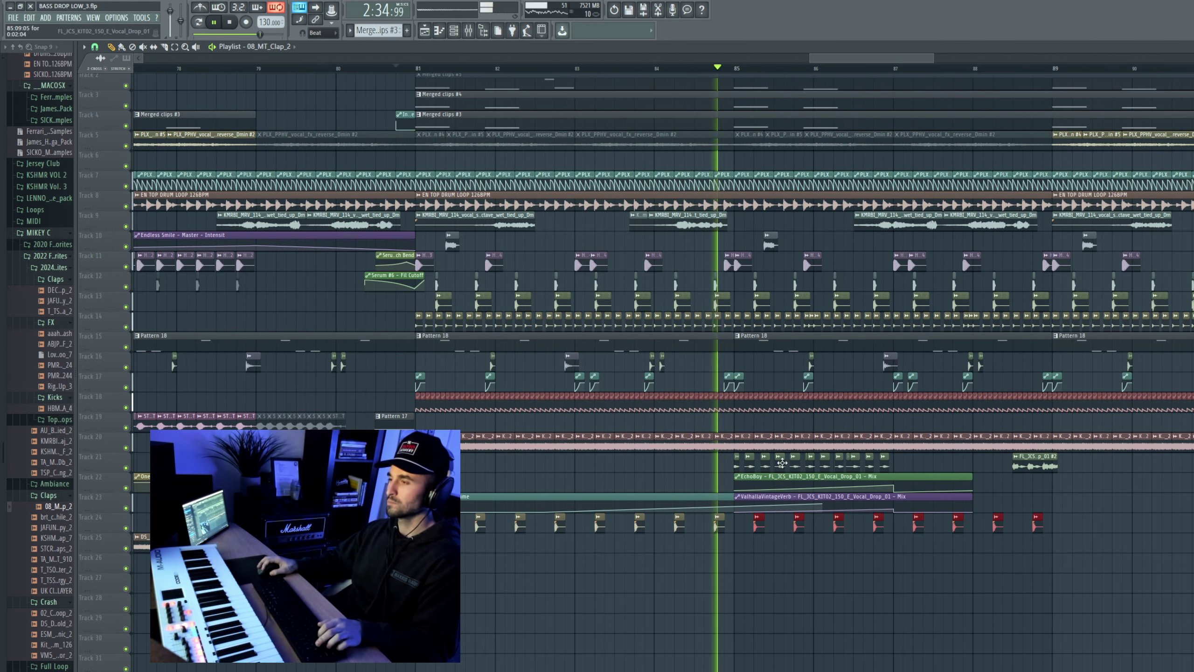
Step: Set the DECAP_DTKX_snare_dirty_clap_2 channel volume to 45% during playback
left_click(754, 287)
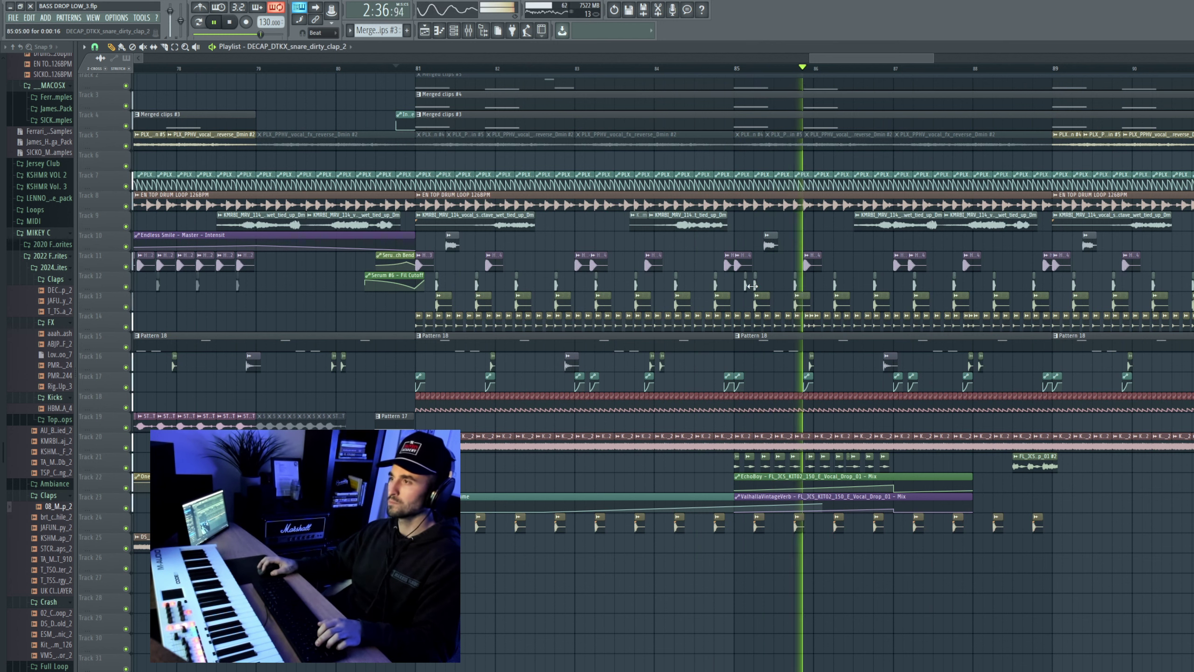
double_click(754, 286)
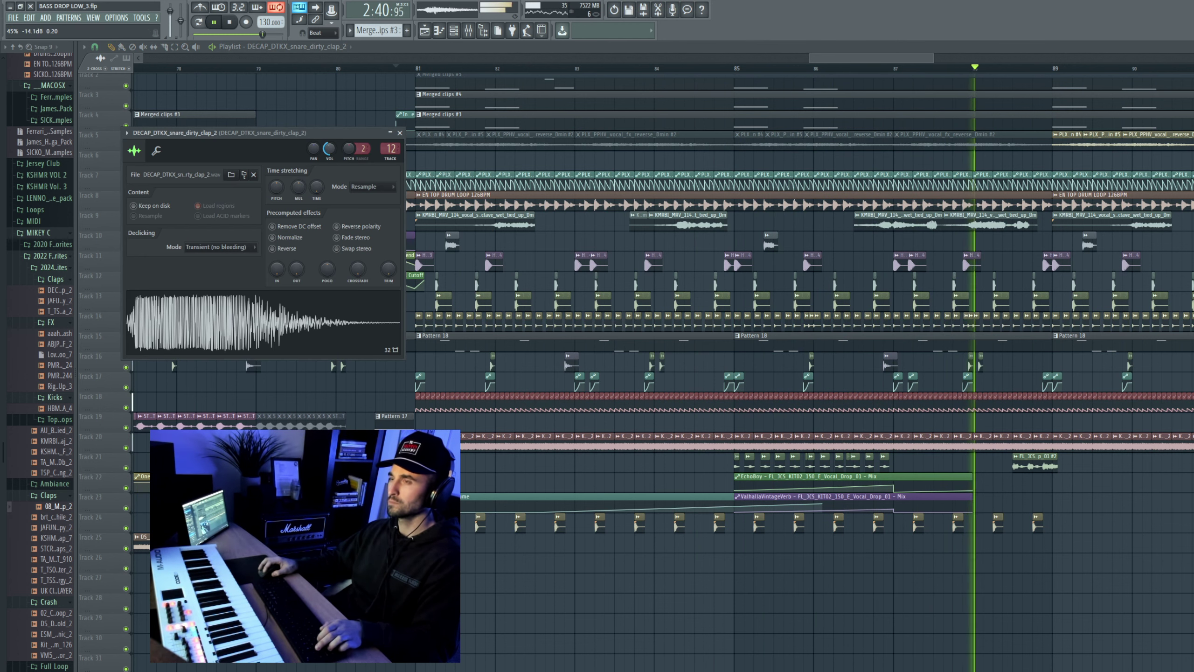
Step: Duplicate the 08_MT_Clap_2 clips from bars 81–88 on Track 24 across bars 89–96
left_click_drag(1106, 526, 405, 524)
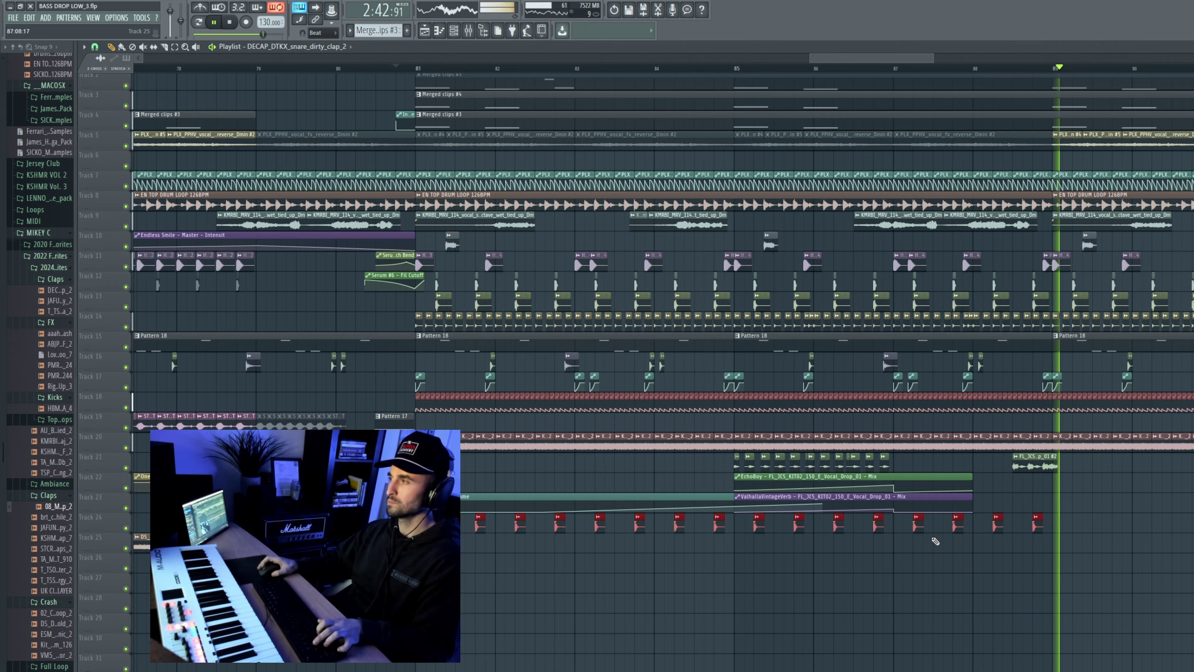
scroll(934, 541, "down", 2)
scroll(1123, 569, "up", 10)
scroll(944, 568, "down", 3)
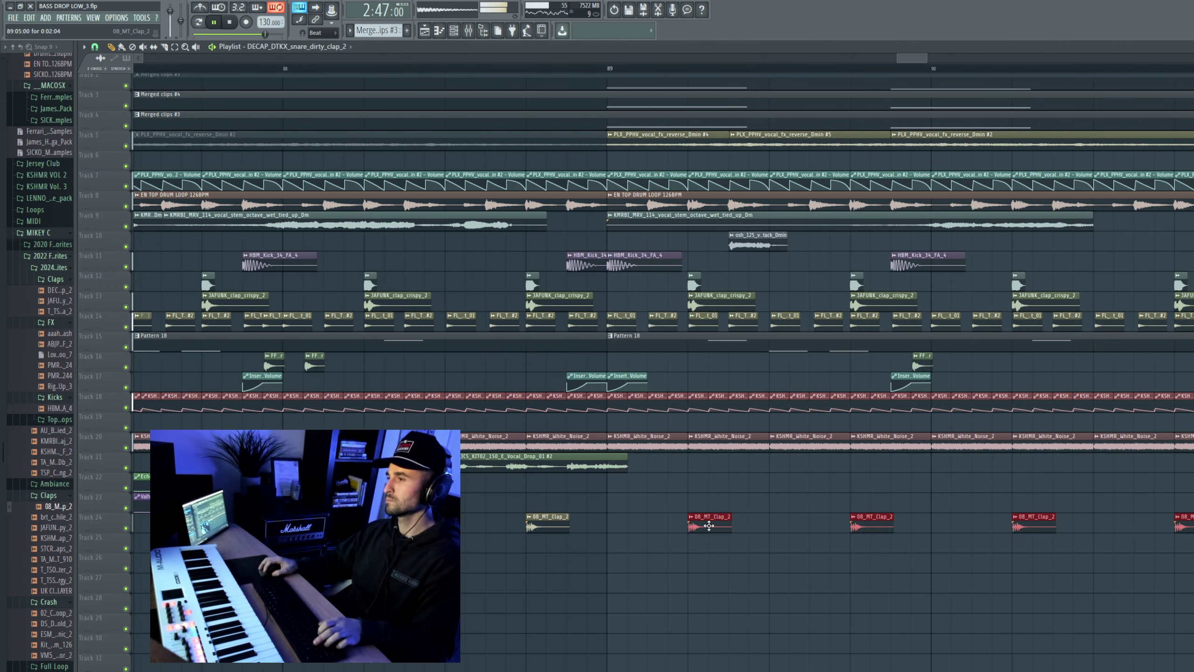
scroll(696, 522, "up", 5)
Step: Select all similar 08_MT_Clap_2 clips and nudge them slightly earlier than the grid, then replay from near bar 89
right_click(696, 542)
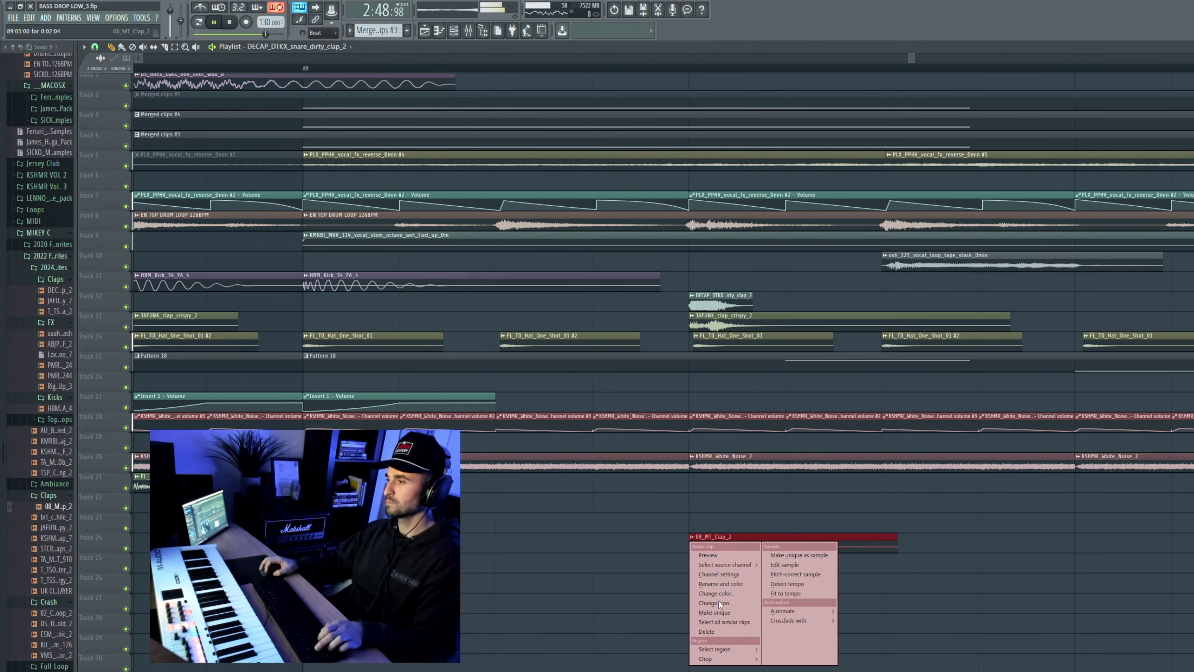
left_click(727, 621)
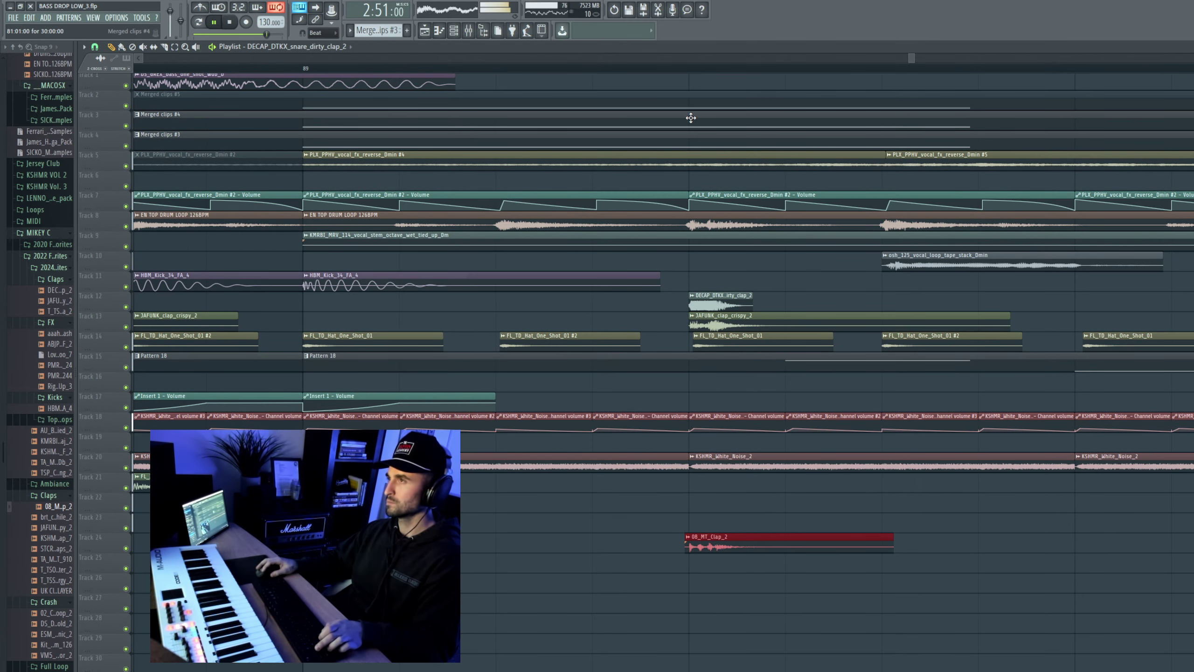
left_click(653, 70)
scroll(601, 183, "down", 10)
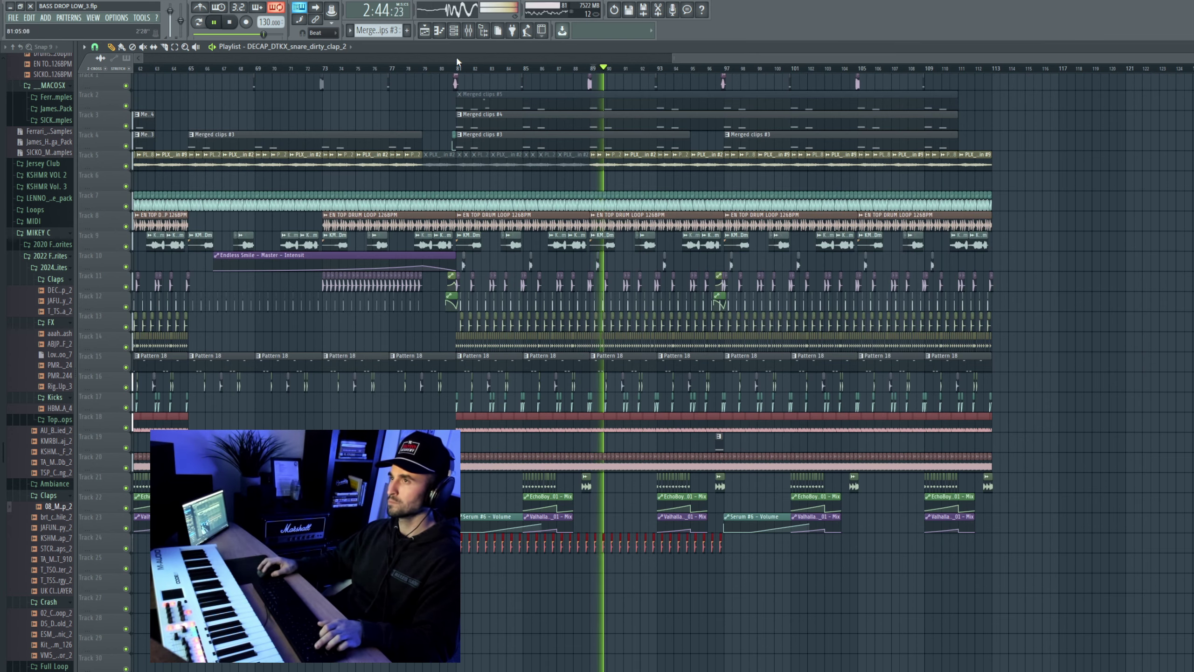
Step: Duplicate the nudged 08_MT_Clap_2 clips from bars 81–96 across bars 97–112 on Track 24
scroll(587, 592, "up", 3)
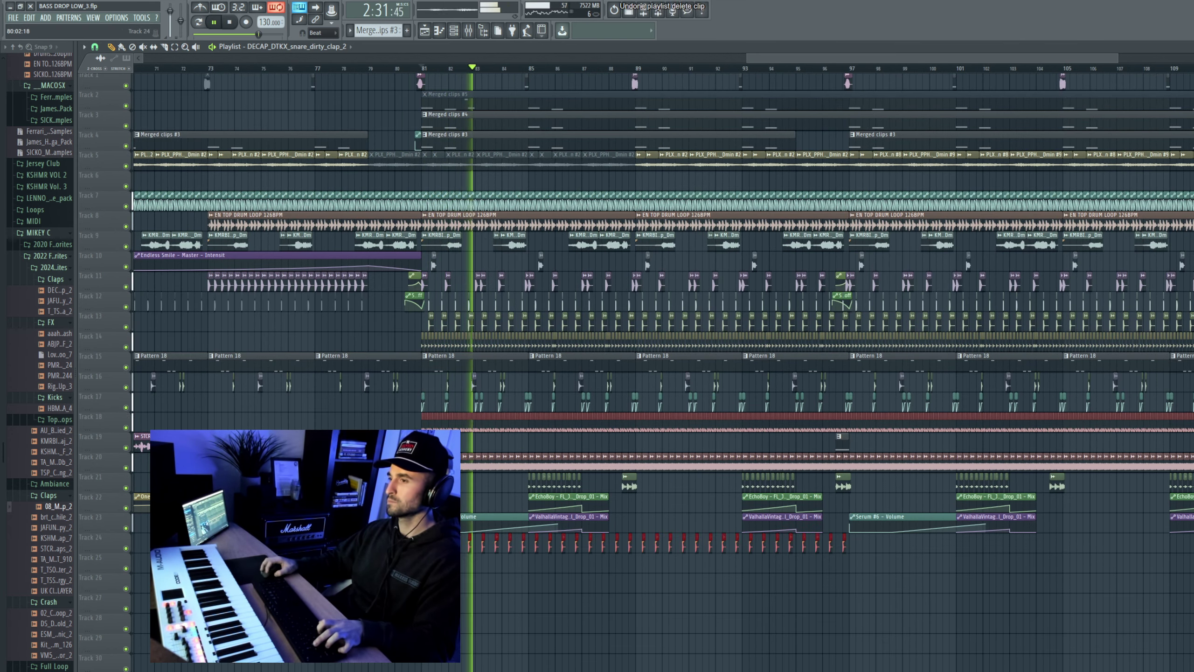
scroll(799, 554, "up", 5)
scroll(799, 553, "down", 6)
key("space")
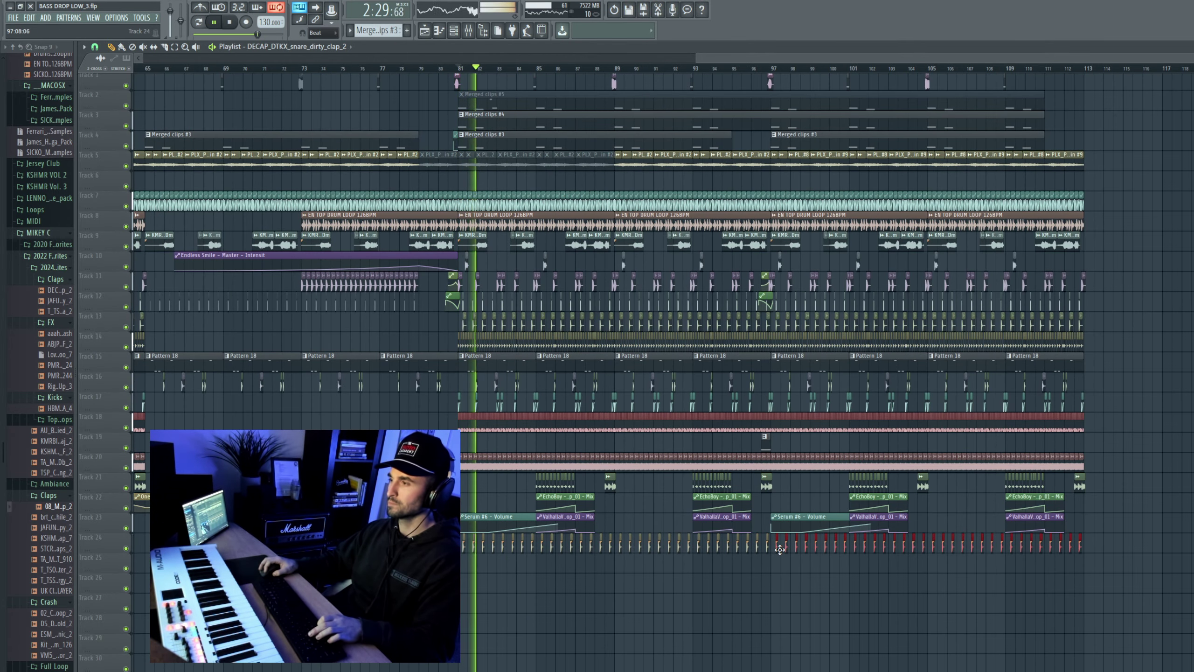
Step: Play the breakdown from bar 65 and review its arrangement against the second drop
scroll(779, 550, "down", 4)
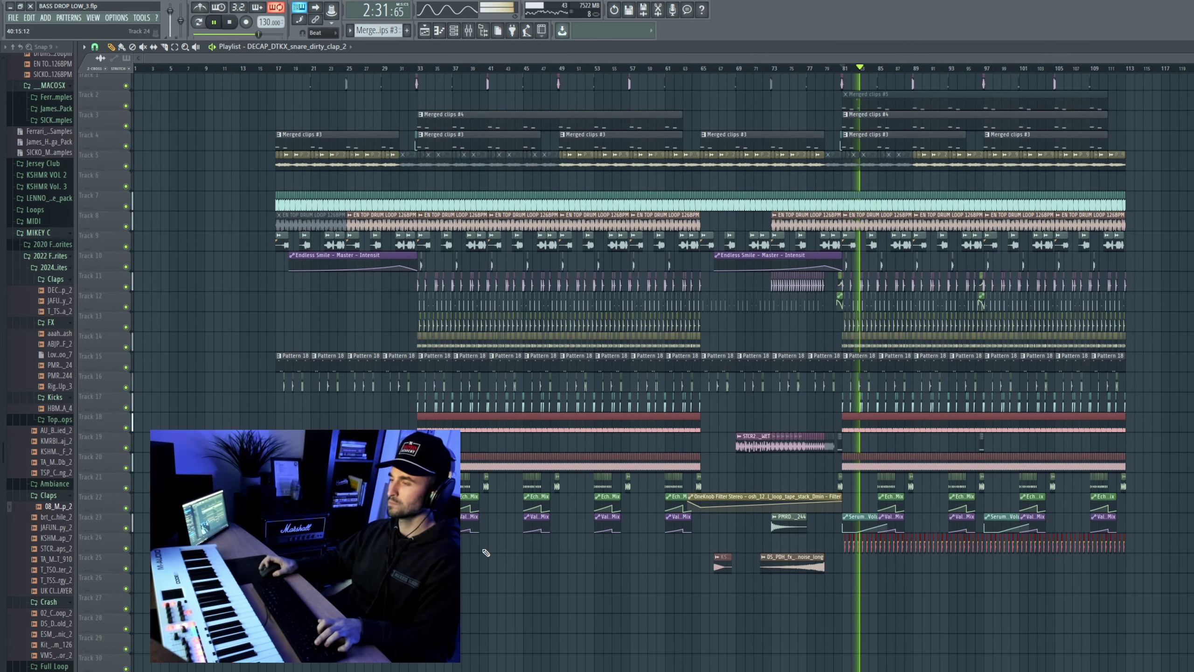
left_click(699, 69)
scroll(698, 548, "up", 6)
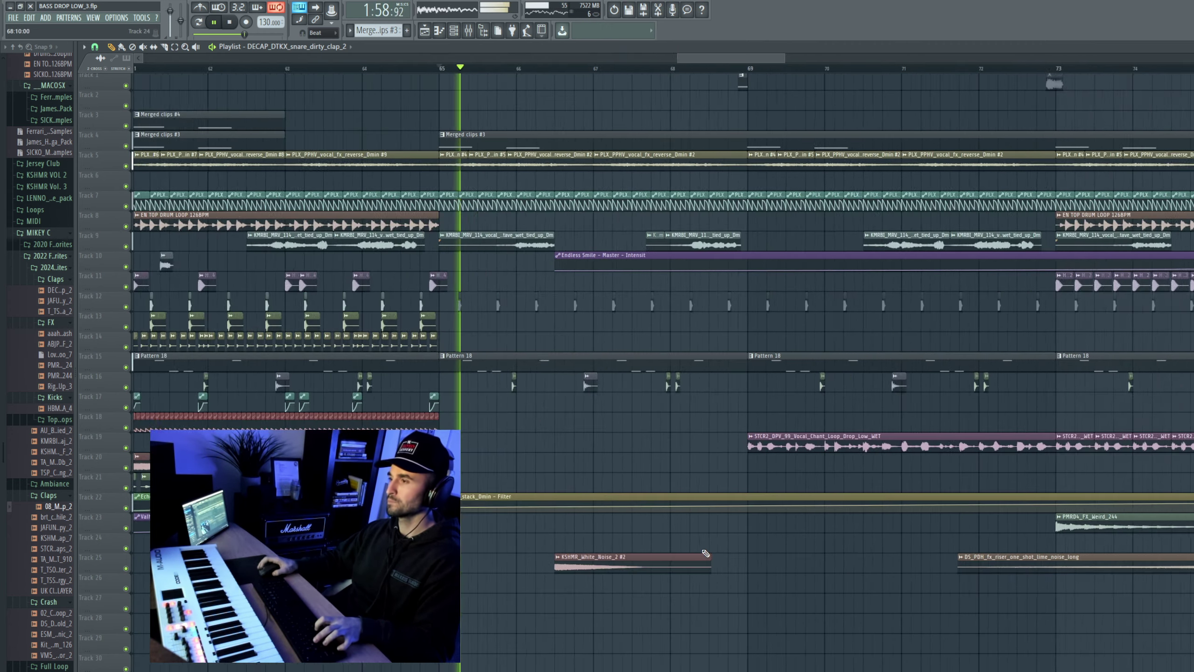
scroll(633, 530, "down", 6)
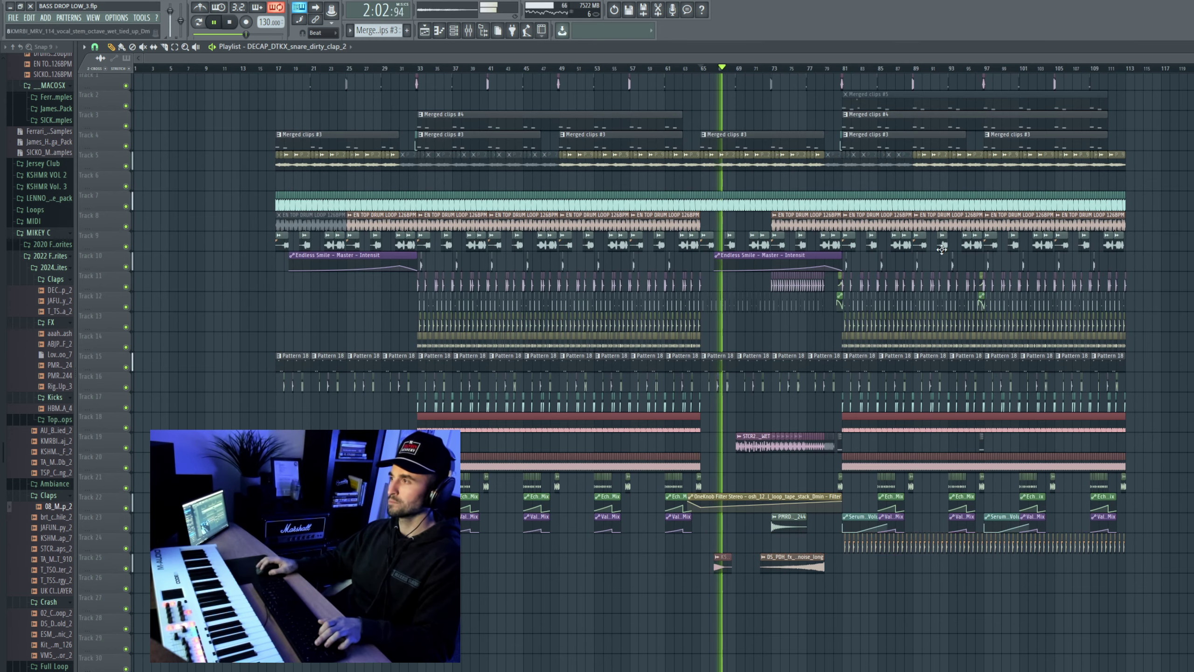
key("space")
Step: Route the 08_MT_Clap_2 channel to mixer insert 55
scroll(917, 548, "up", 4)
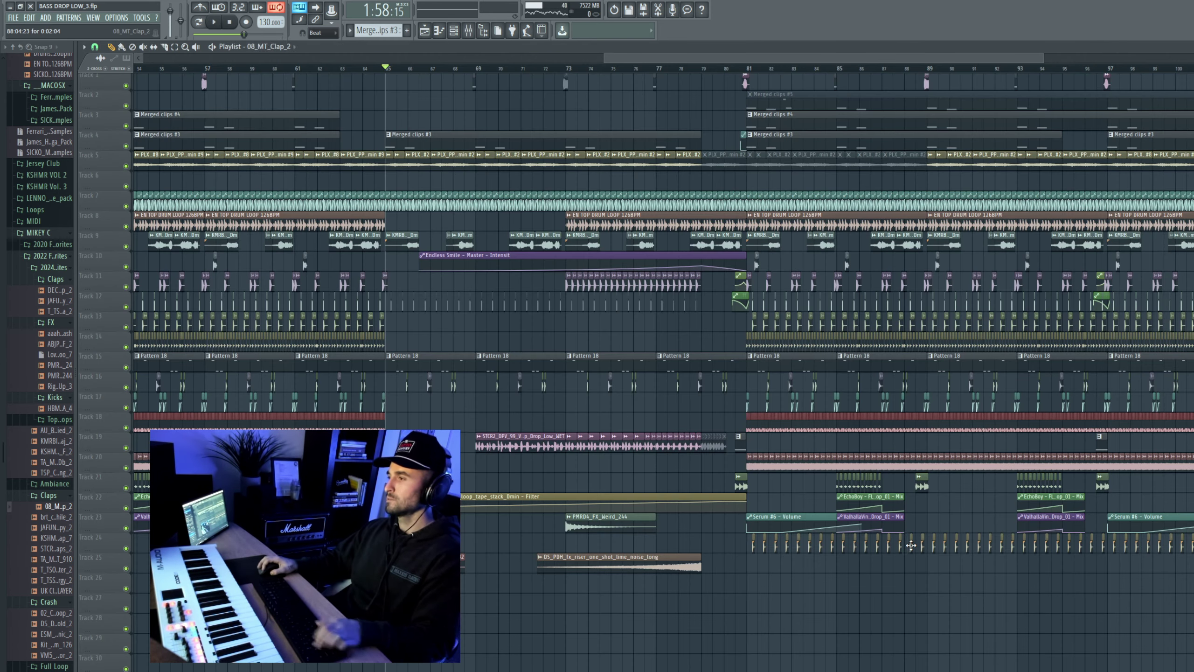
double_click(911, 545)
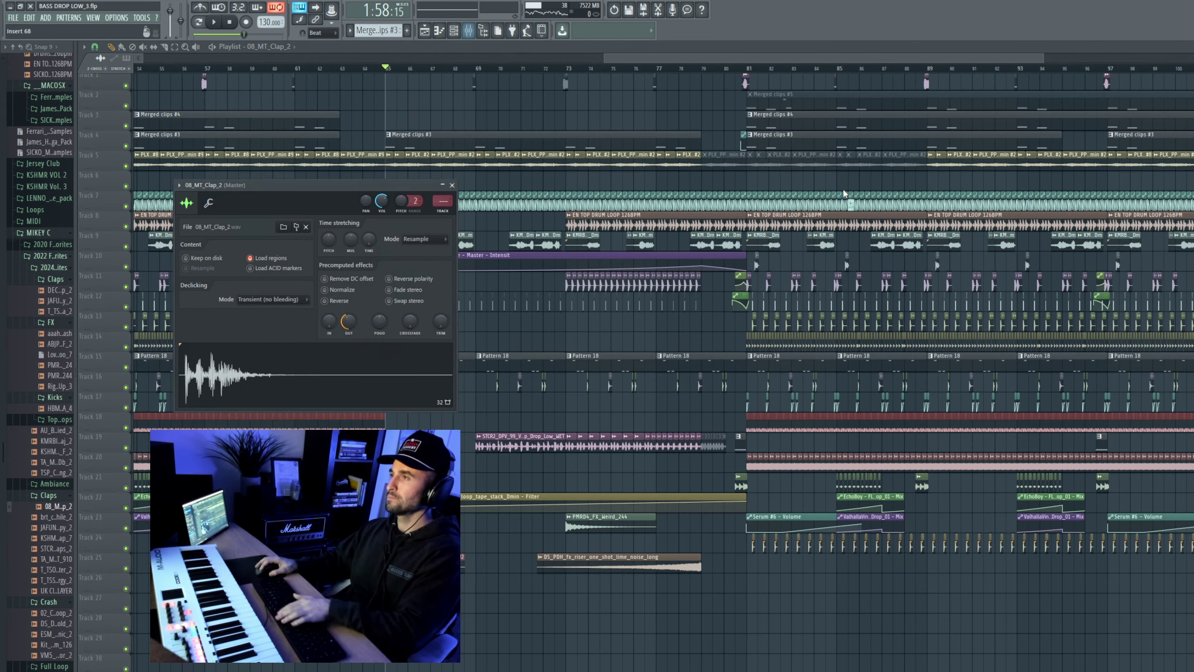
key("F9")
right_click(707, 111)
left_click(846, 135)
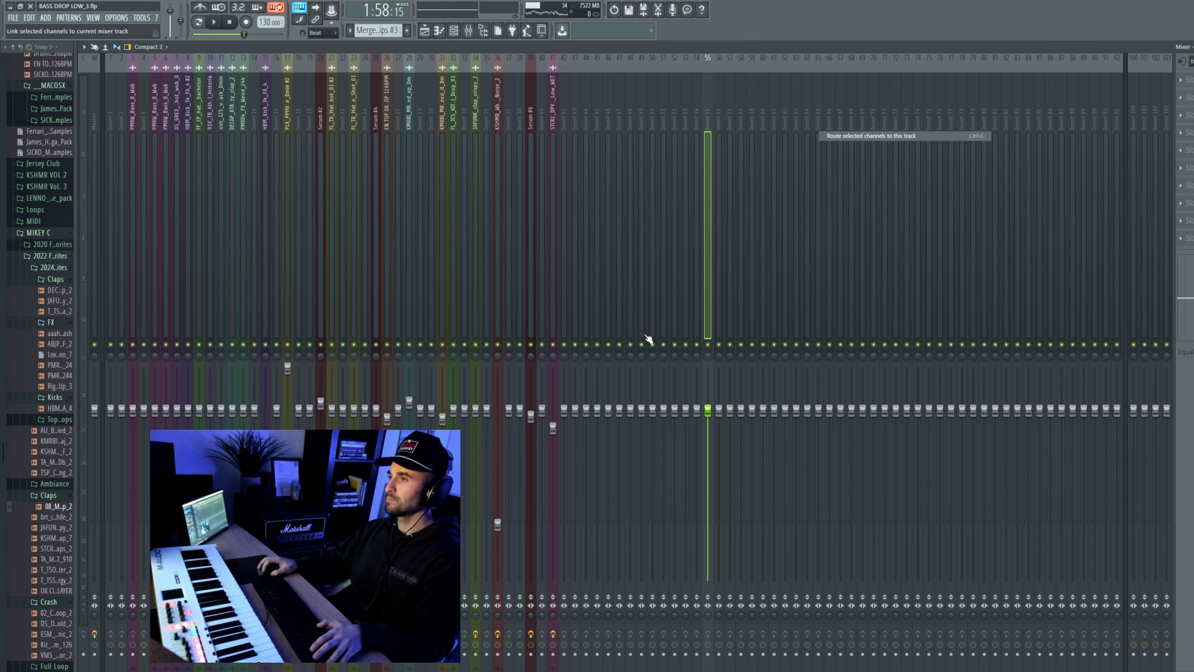
Step: Solo the 08_MT_Clap_2 insert, add Fruity Parametric EQ 2 to it and load a low-cut preset
right_click(718, 346)
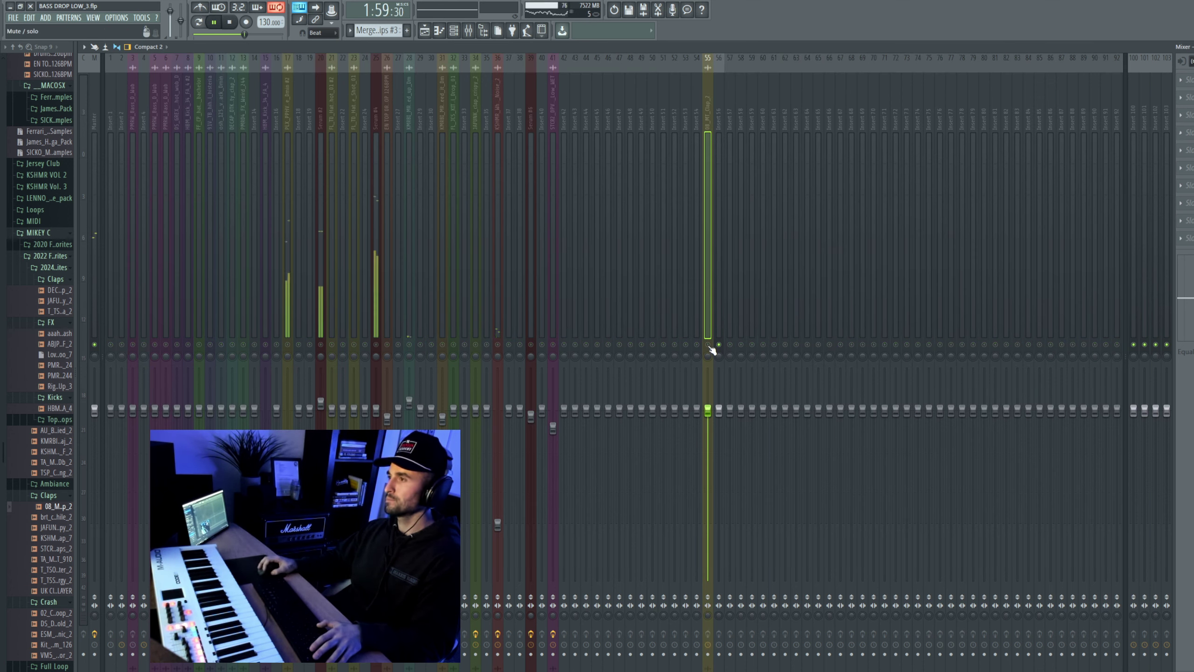
left_click(1189, 130)
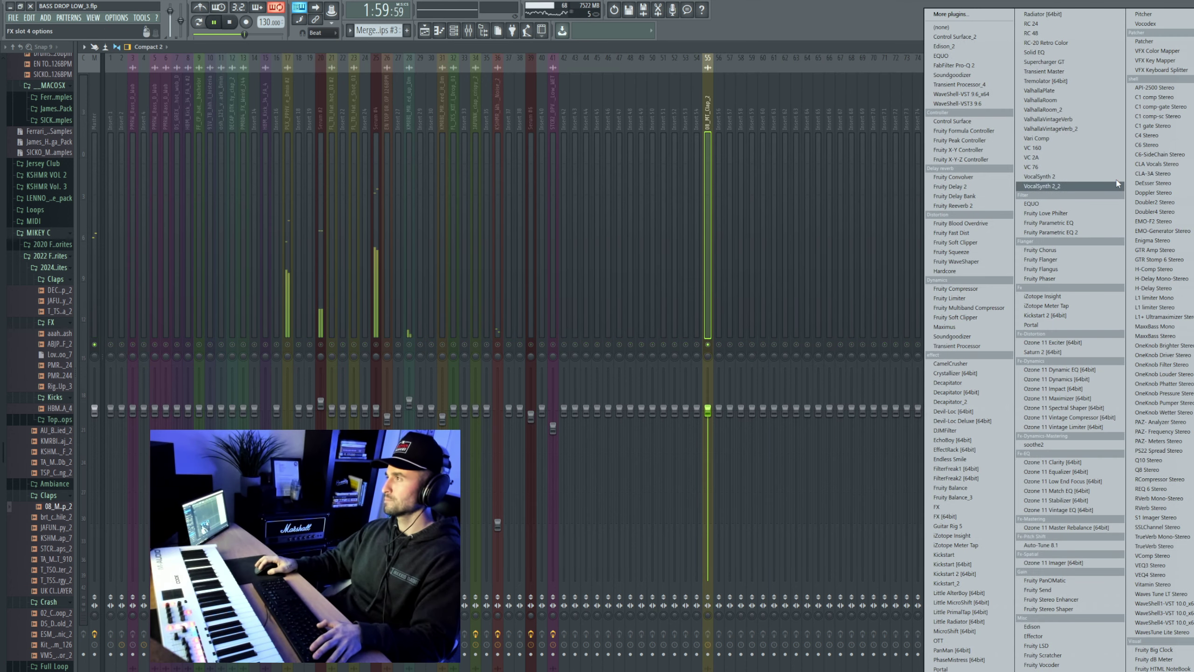
left_click(1094, 234)
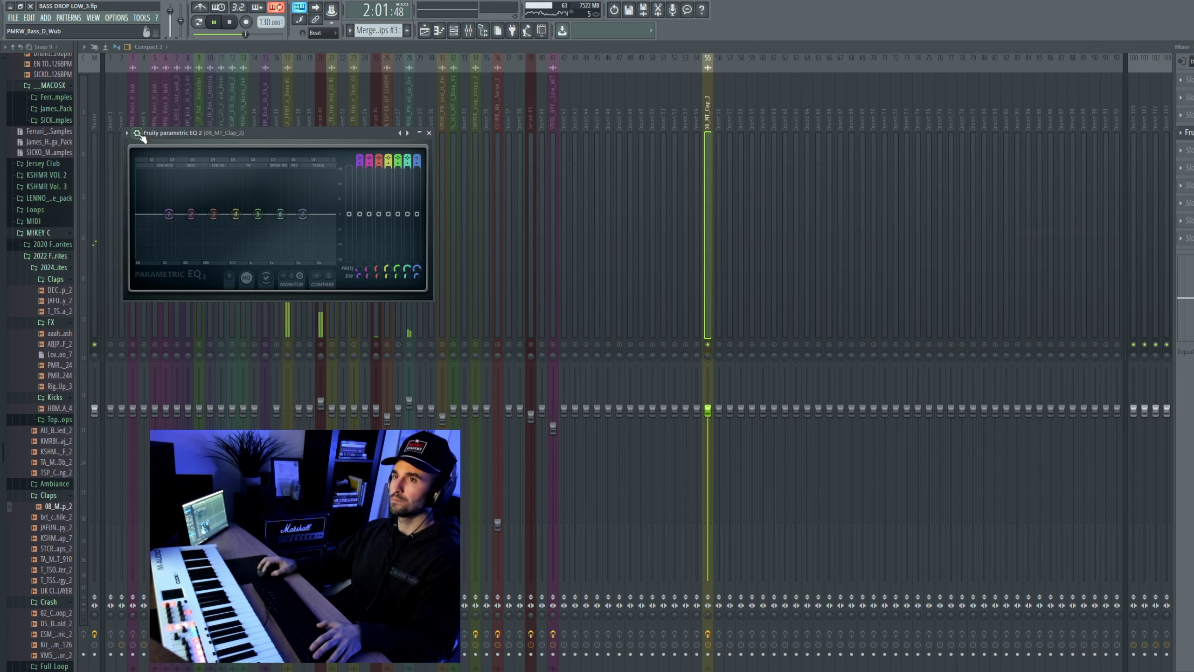
left_click(126, 132)
left_click(271, 302)
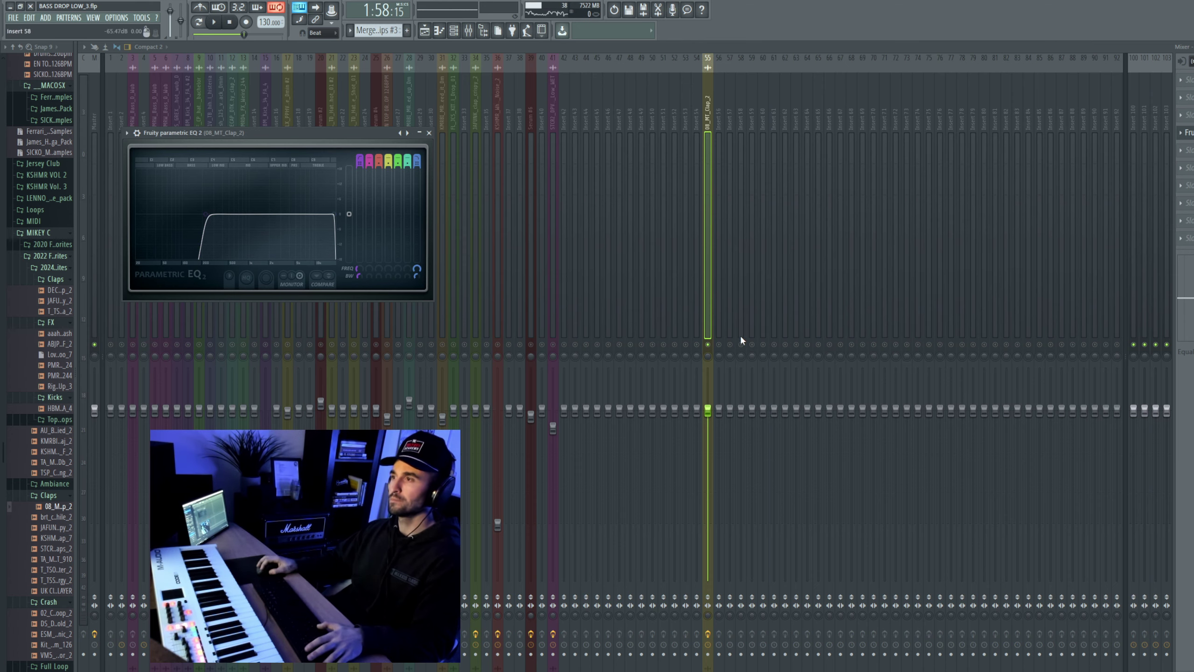
key("Escape")
key("Escape")
key("Escape")
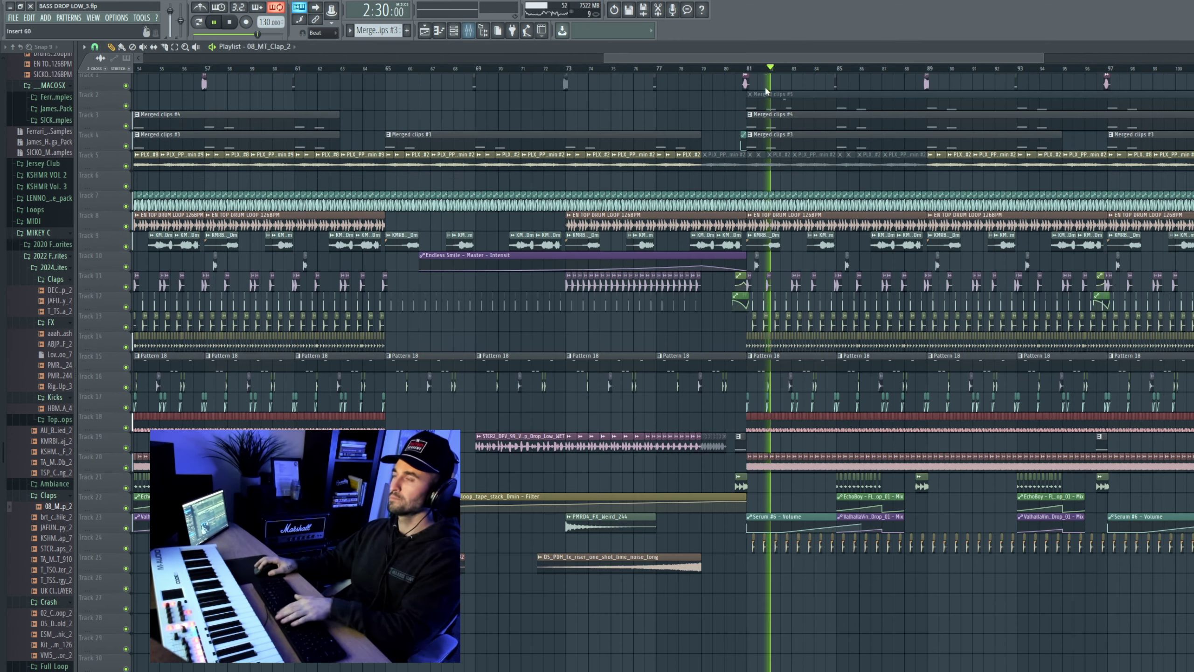
Step: Lower the 08_MT_Clap_2 mixer fader while auditioning it with the hats and top drum loop, and unmute all tracks
key("F9")
left_click_drag(715, 415, 715, 443)
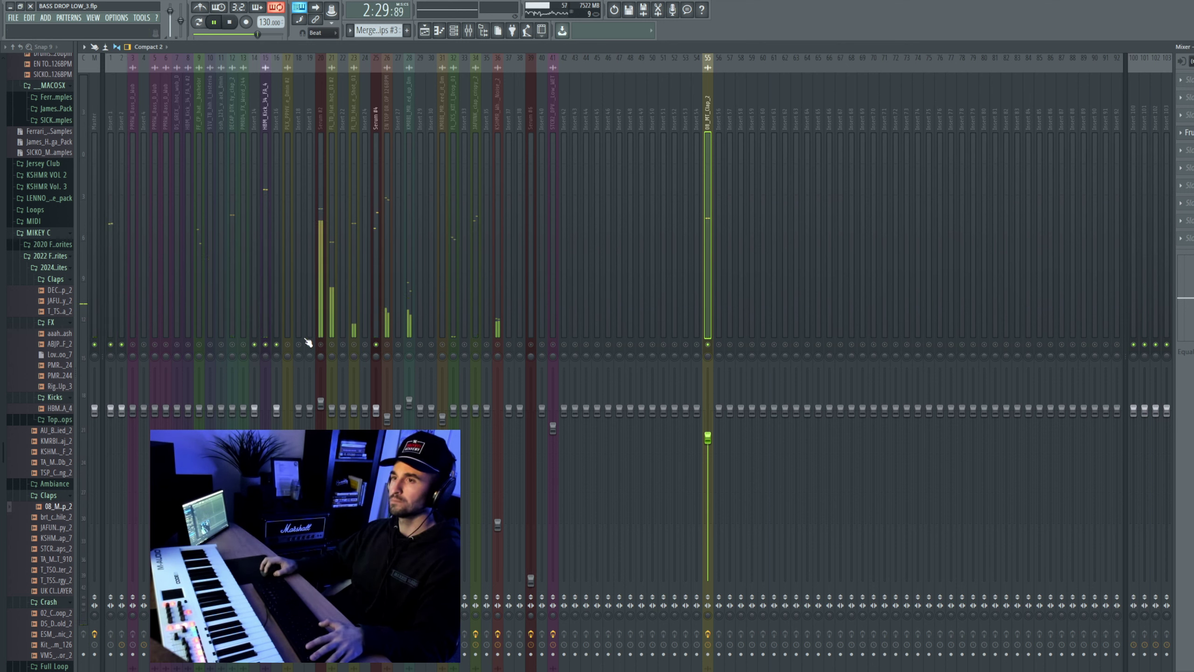
left_click(387, 344)
left_click(353, 344)
left_click(331, 344)
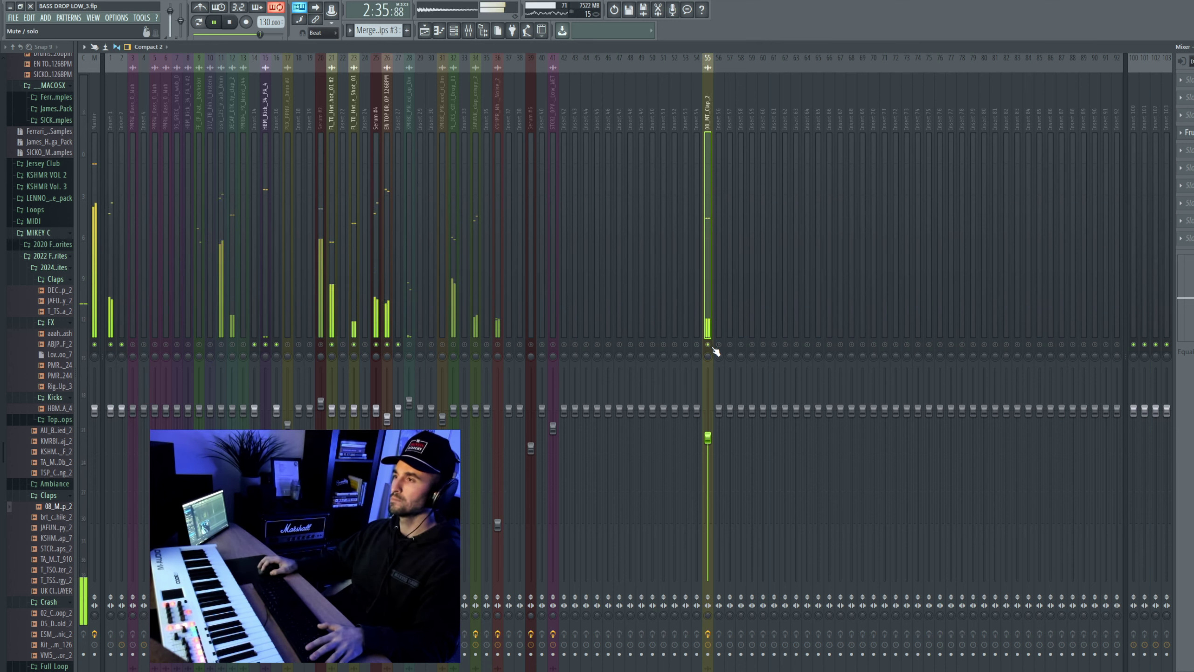
mouse_move(708, 427)
left_mouse_down()
mouse_move(707, 466)
mouse_move(708, 443)
left_mouse_up()
right_click(730, 345)
right_click(729, 345)
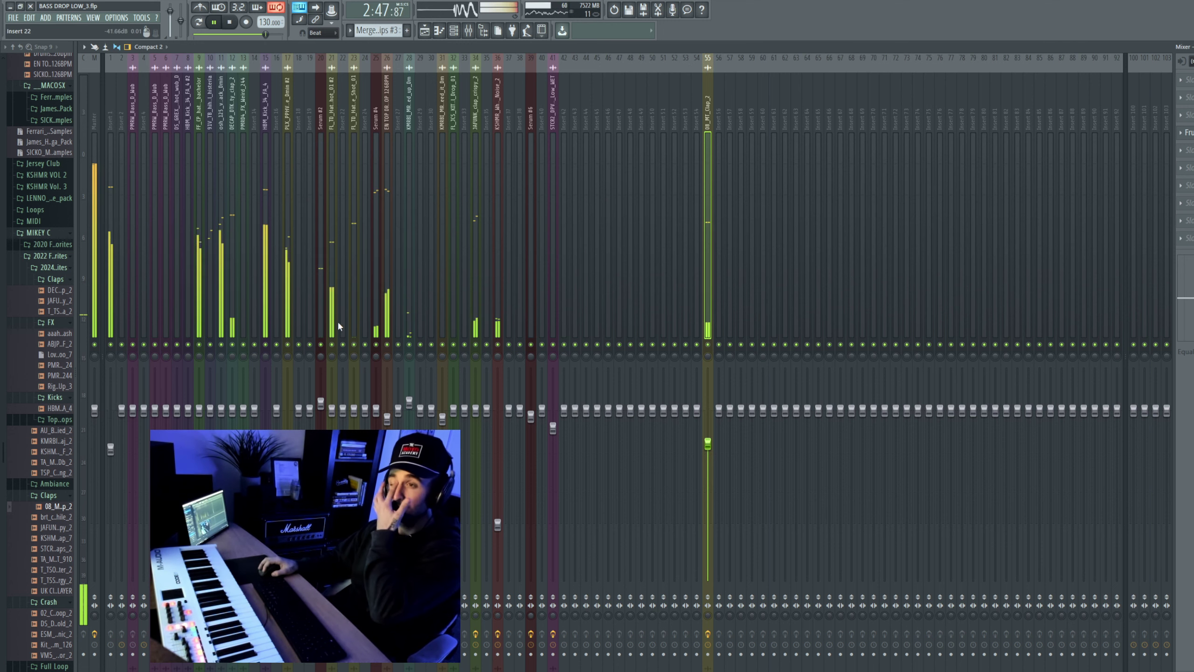
Step: Add Fruity Parametric EQ 2 to the DECAP_DTKX_snare_dirty_clap_2 mixer insert, replacing the mistakenly loaded C1 gate Stereo
left_click(233, 335)
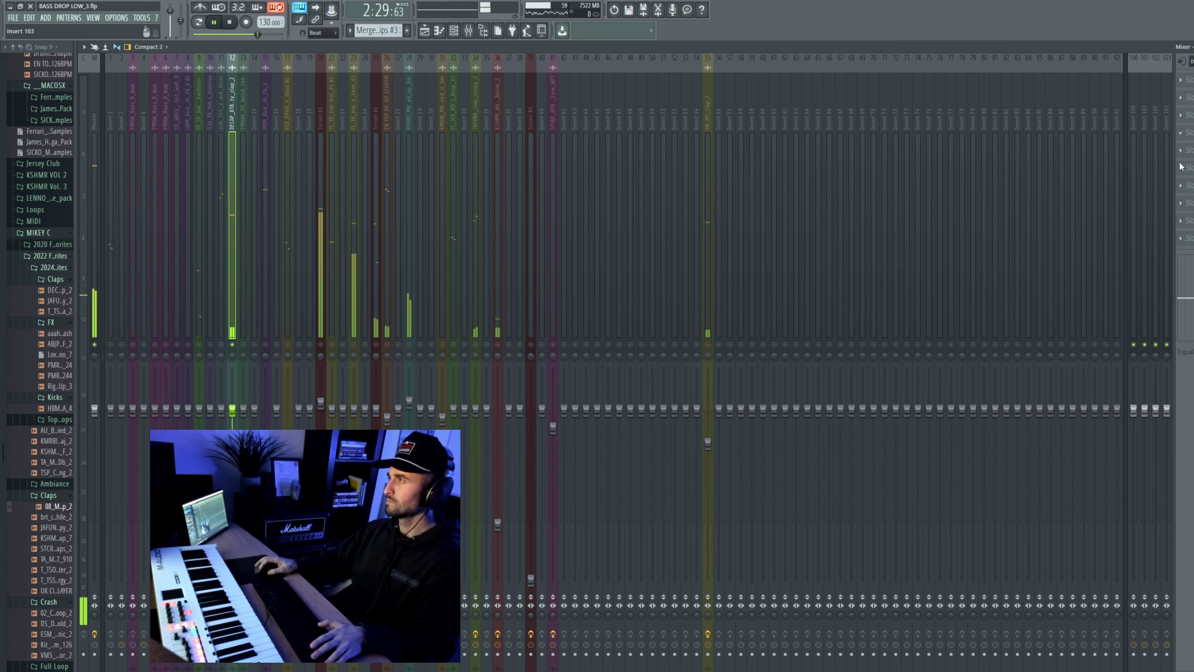
left_click(1079, 211)
left_click(1180, 133)
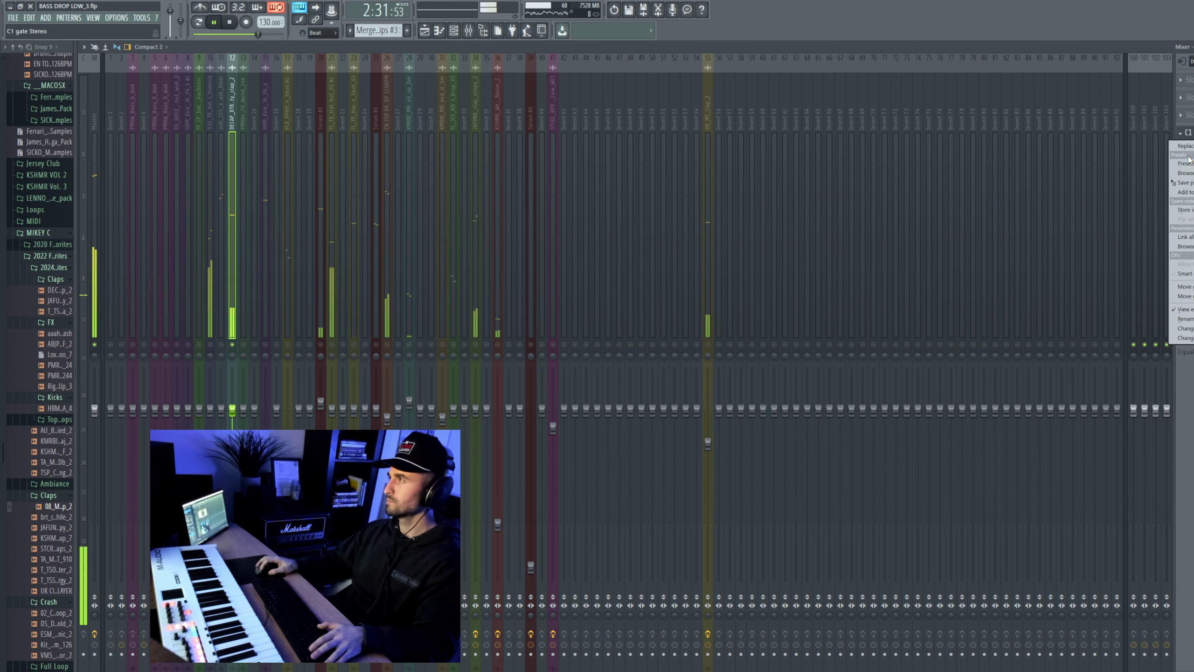
mouse_move(1185, 146)
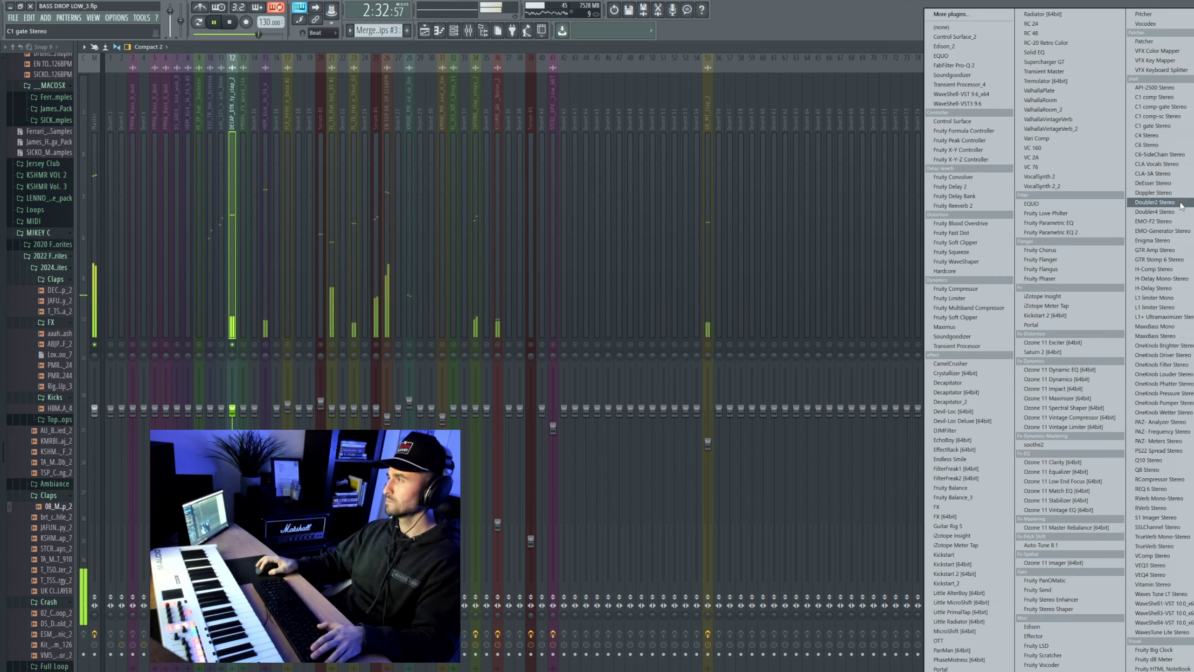
left_click(1090, 225)
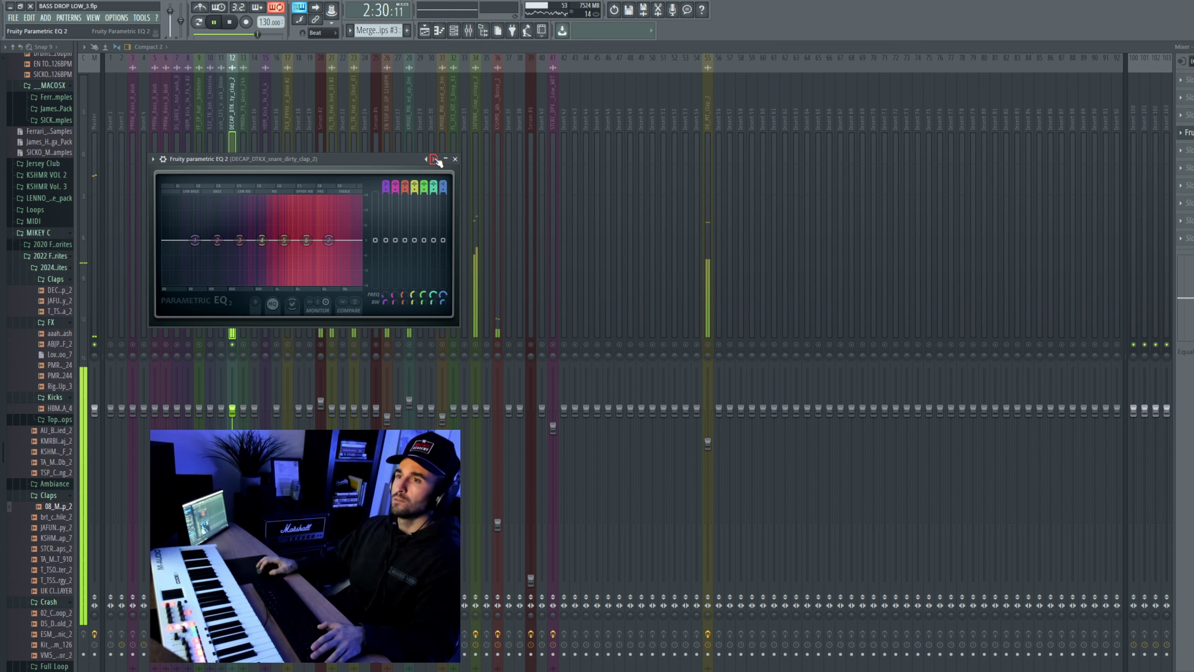
Step: Load a low-cut preset in the snare clap's EQ, adjust its low bands and disable the two highest bands
left_click(435, 160)
left_click_drag(227, 242, 214, 239)
right_click(306, 239)
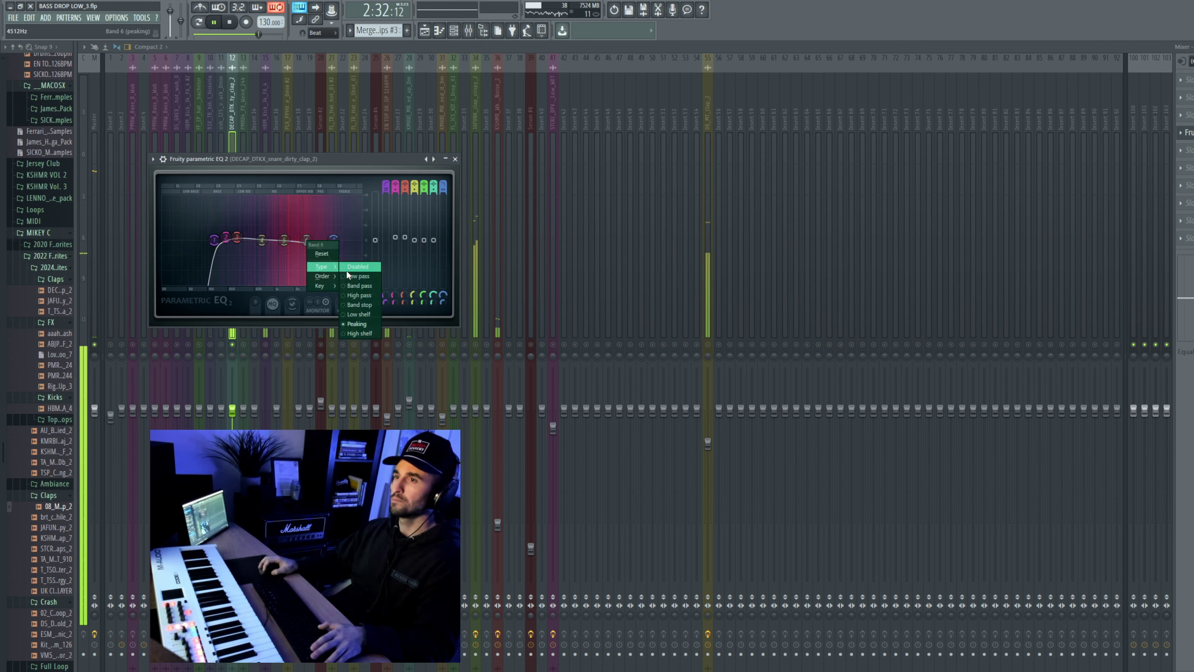
left_click(352, 266)
right_click(333, 239)
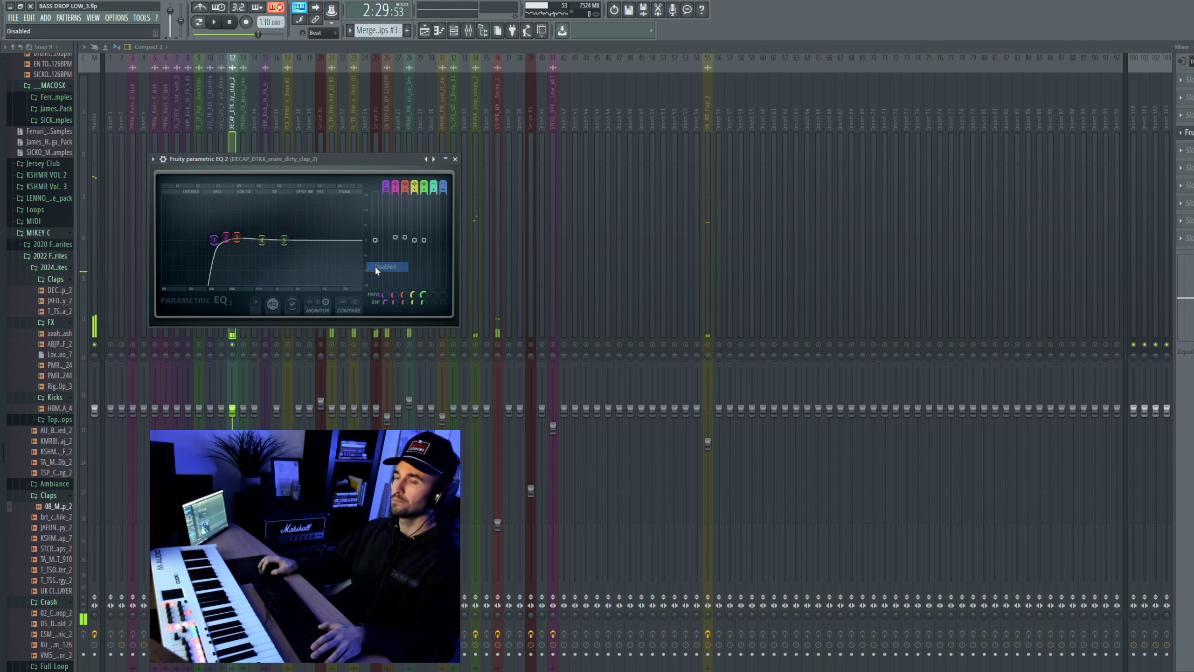
left_click(383, 267)
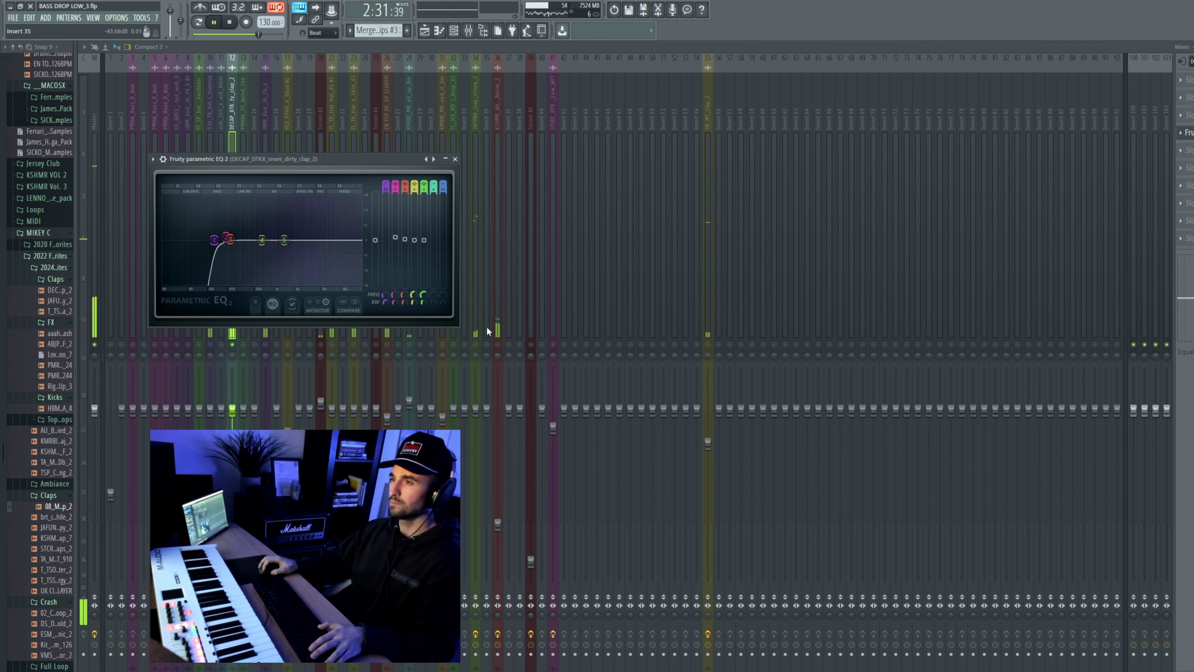
Step: Lower the DECAP_DTKX_snare_dirty_clap_2 mixer fader while auditioning it with the JAFUNK clap, hat and kick inserts
left_click(484, 343)
left_click(478, 344)
left_click(332, 344)
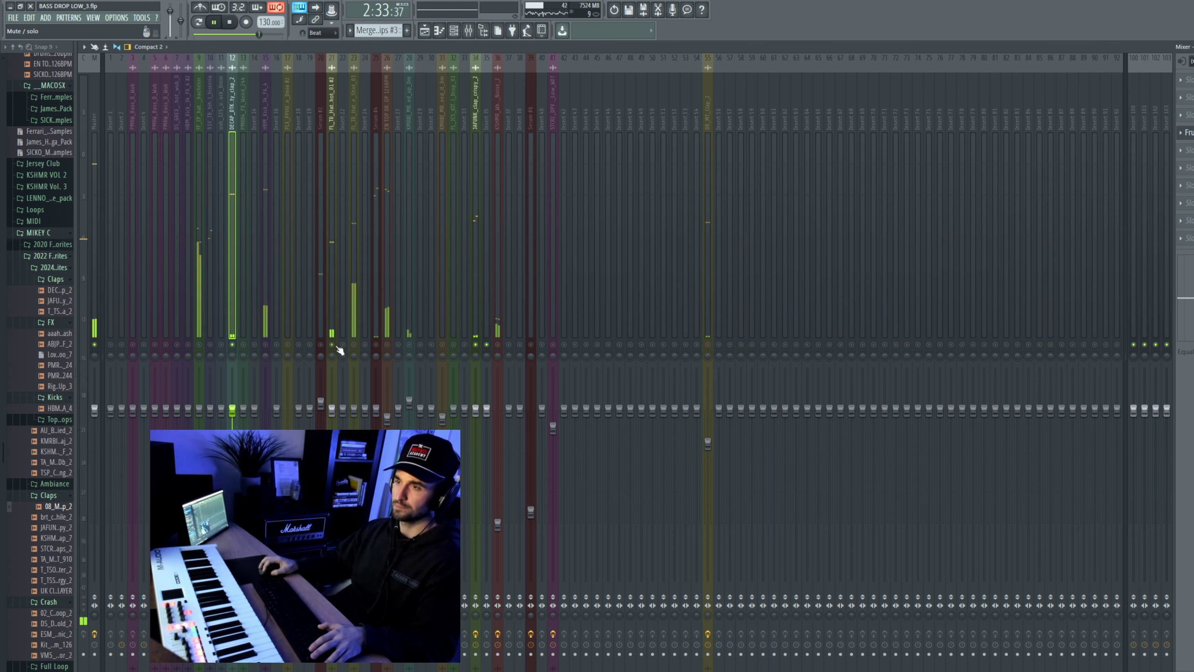
left_click(343, 345)
left_click_drag(235, 418, 234, 425)
left_click(266, 344)
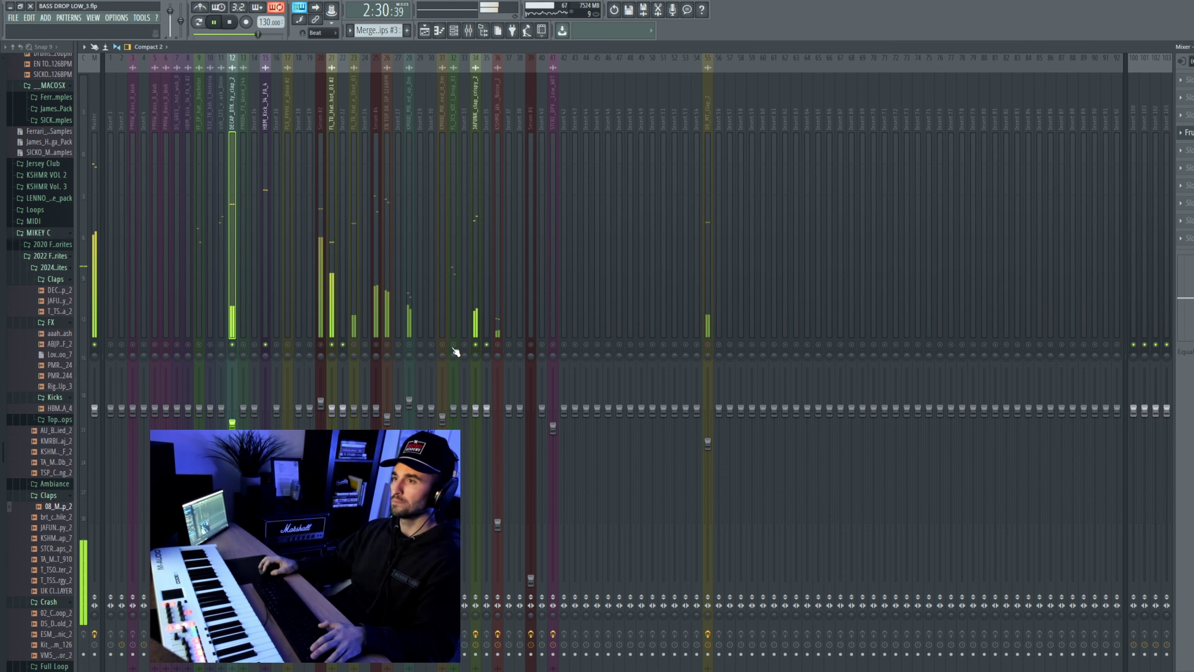
Step: Return to the playlist and save the project
key("F9")
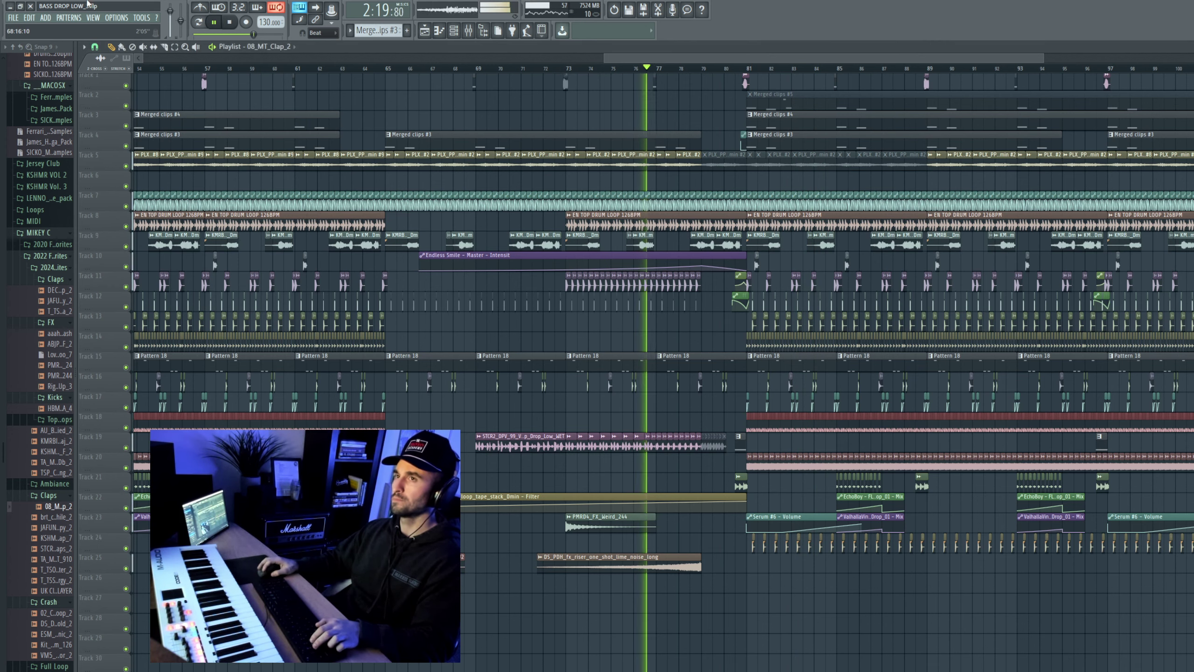
left_click(12, 18)
left_click(21, 61)
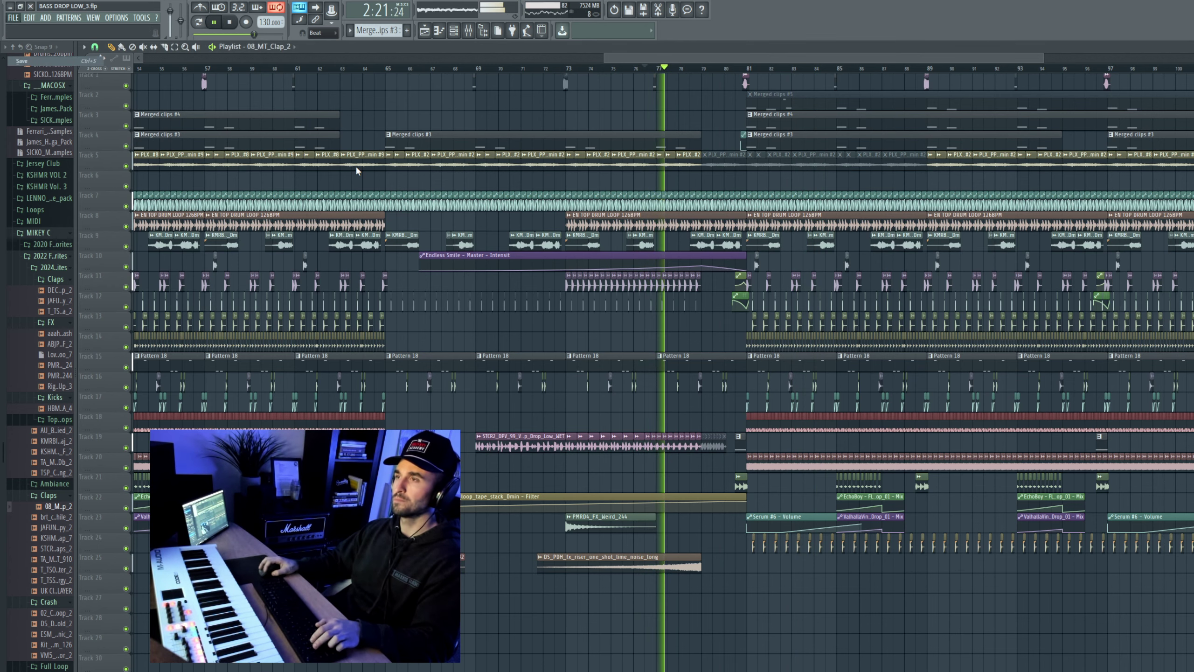
Step: Delete the muted Merged clips #5 clip starting at bar 81 on Track 2
scroll(485, 257, "down", 3)
scroll(486, 259, "down", 5)
scroll(846, 210, "up", 5)
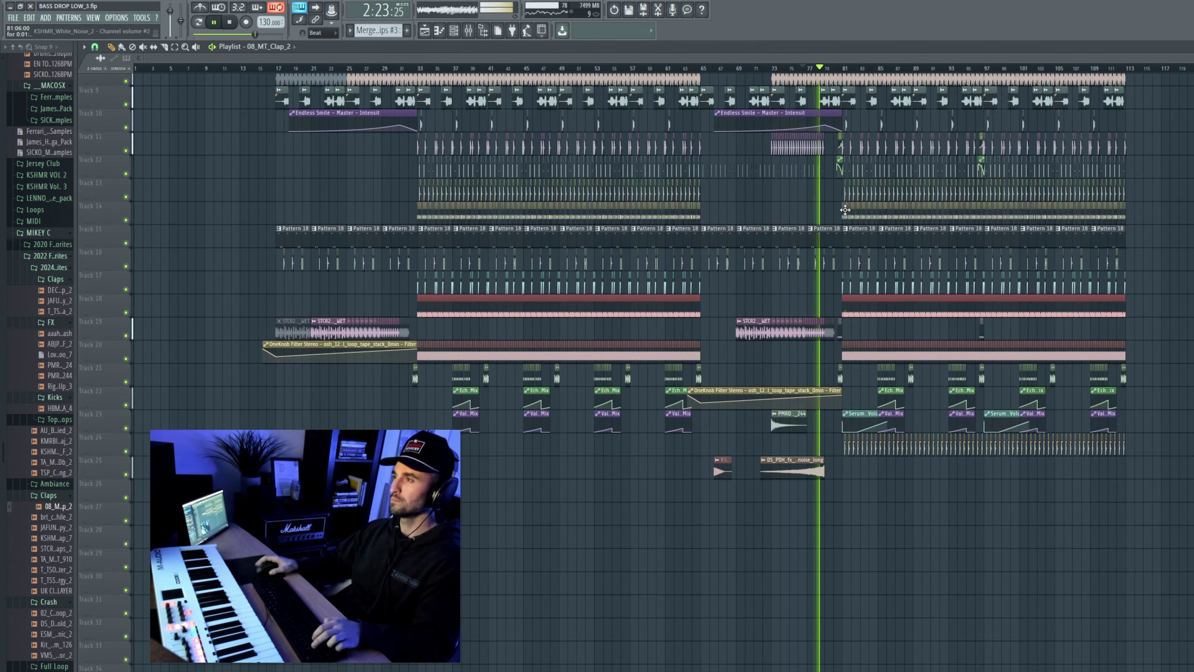
scroll(845, 210, "up", 3)
scroll(845, 209, "up", 2)
scroll(844, 209, "up", 2)
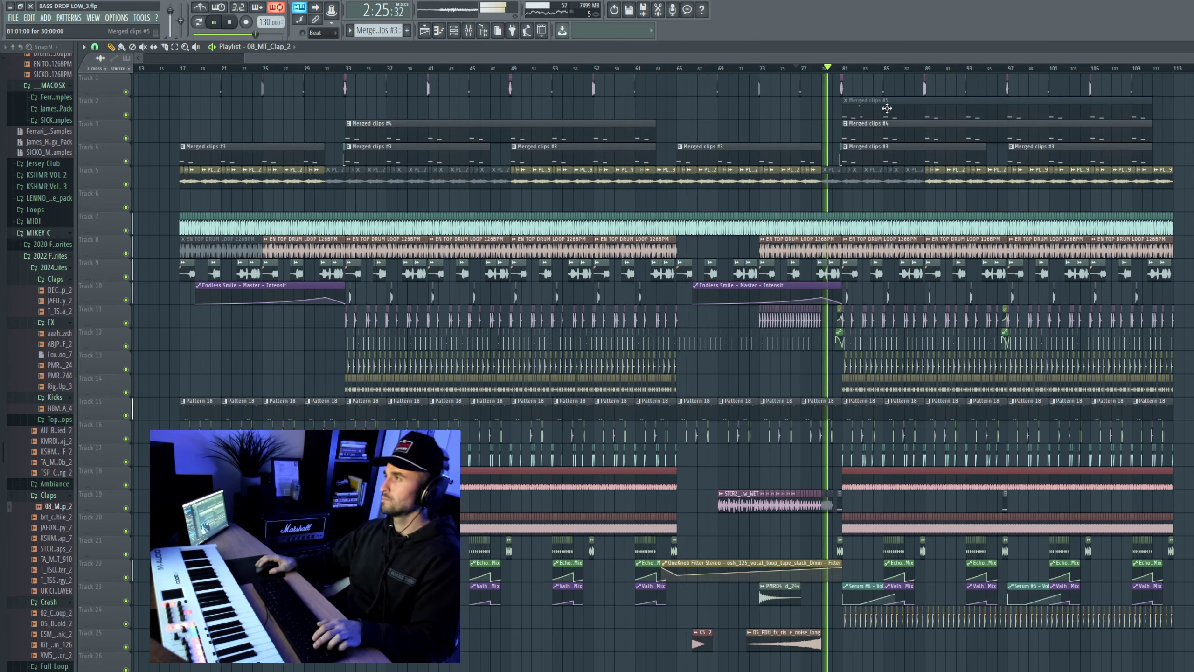
right_click(894, 105)
scroll(623, 203, "down", 2)
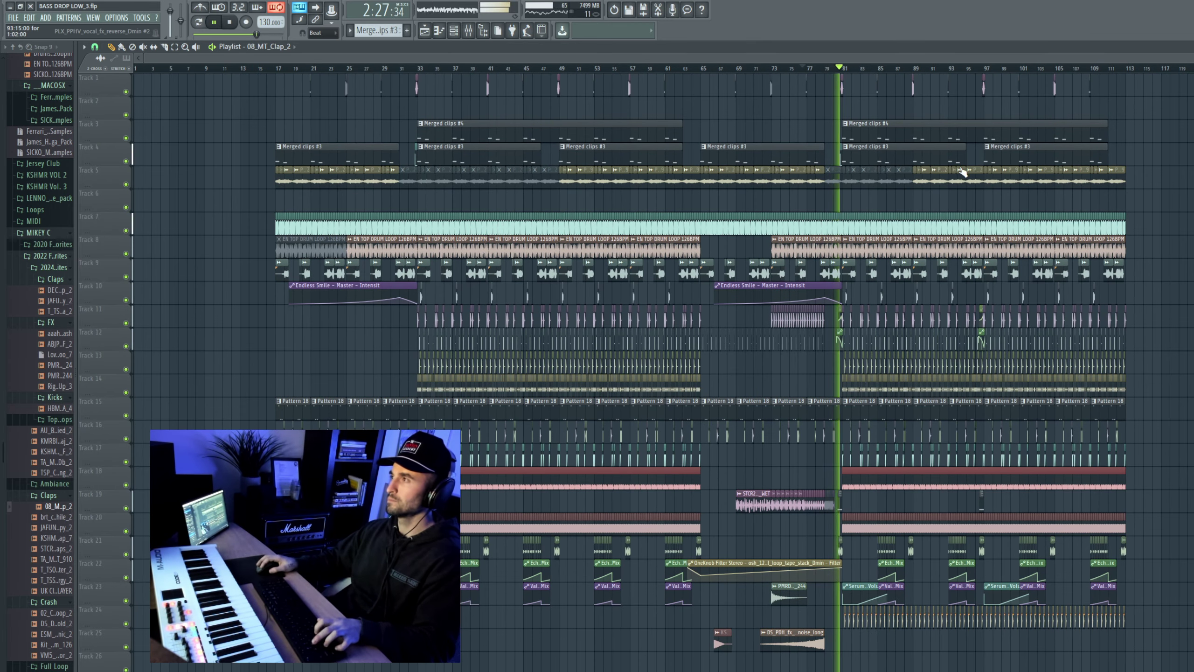
Step: Merge the two Merged clips #3 clips at bars 81 and 97 on Track 4, and replace the pair at bars 33 and 49 with the result
left_click_drag(1006, 159, 943, 154)
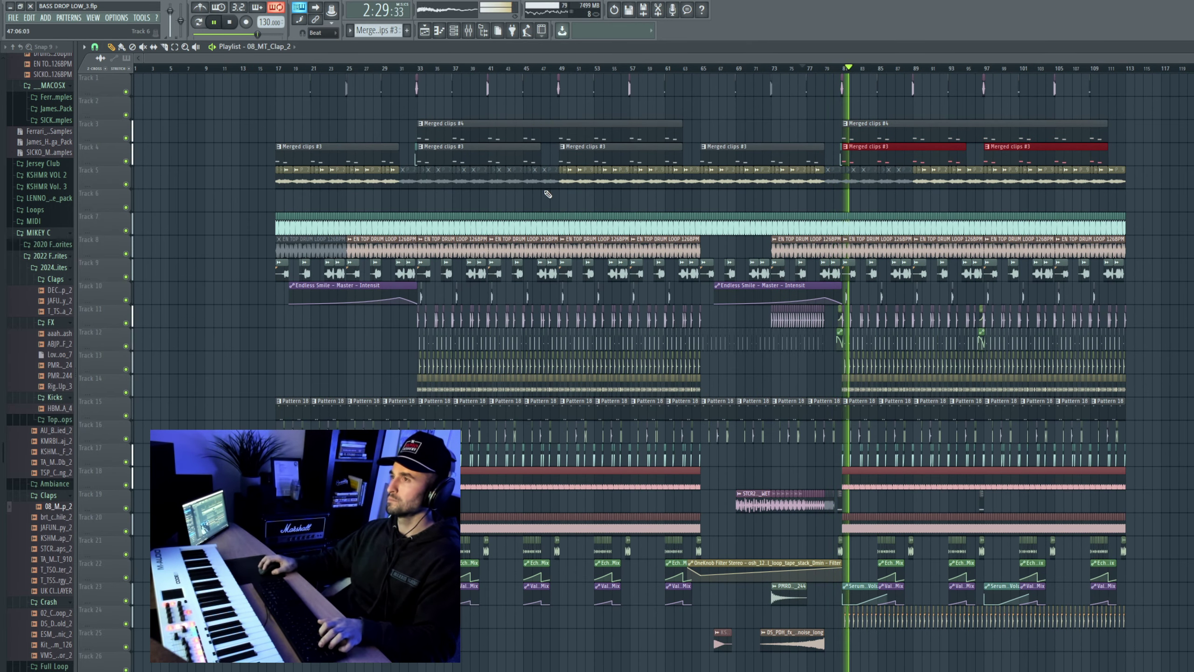
key("ctrl+g")
left_click_drag(585, 159, 527, 158)
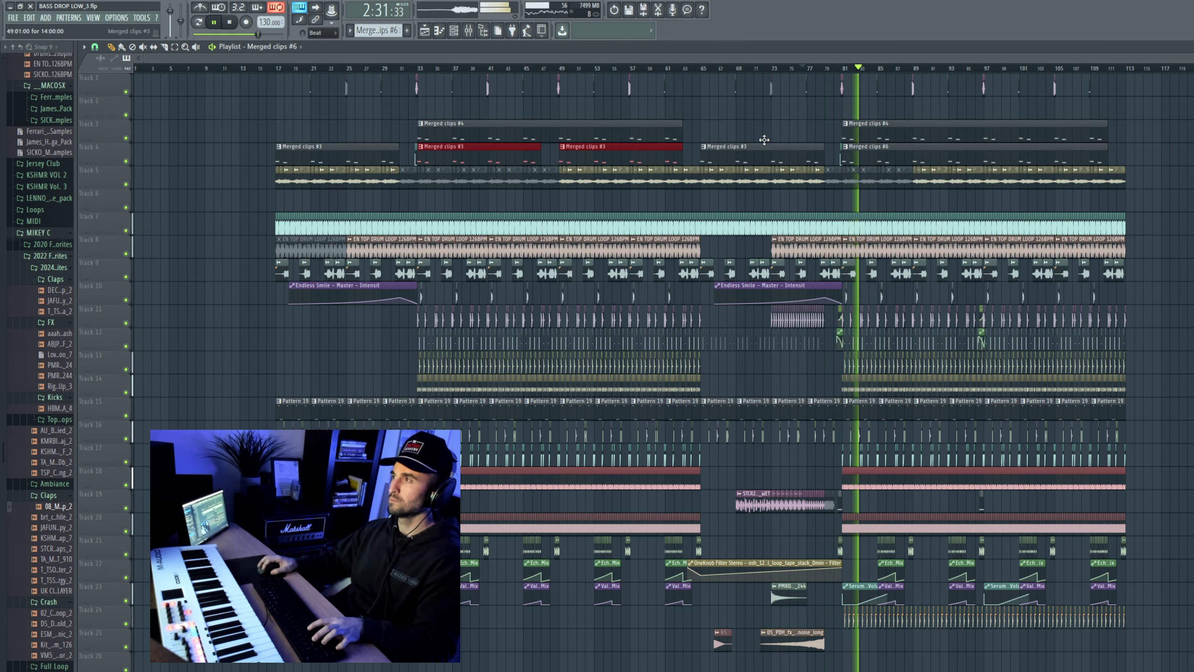
key("ctrl+g")
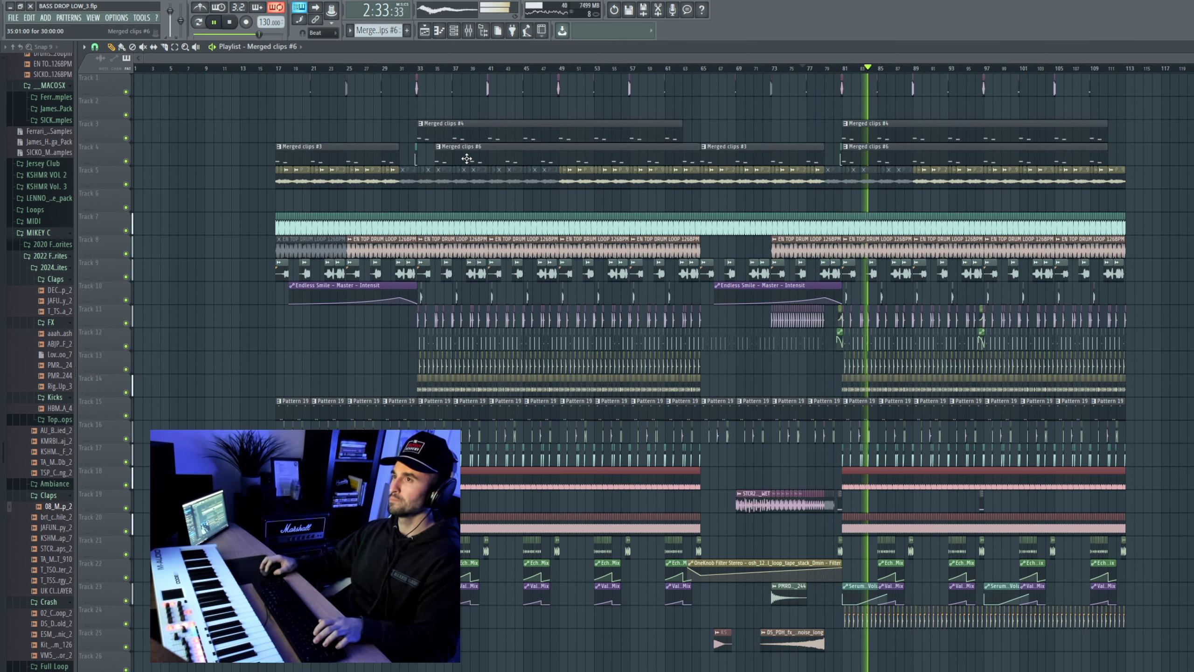
Step: Try deleting the PLX_PPHV vocal reverse clips around bars 91 to 93 on Track 5, and undo each deletion
scroll(1026, 350, "up", 3)
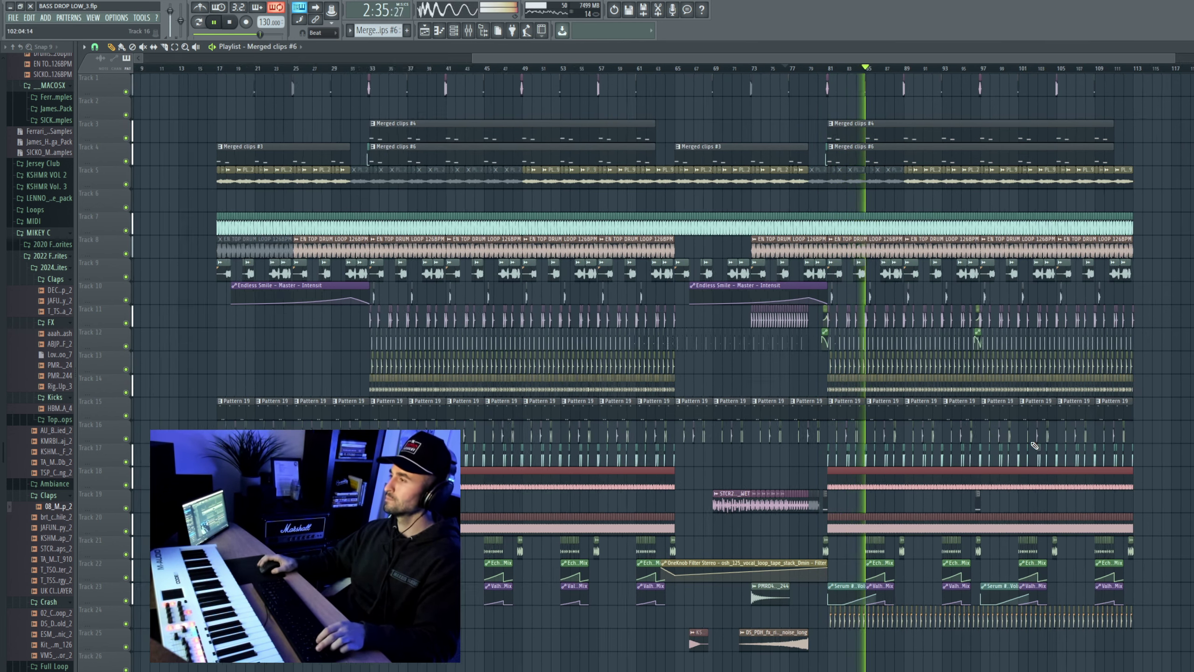
scroll(808, 256, "up", 4)
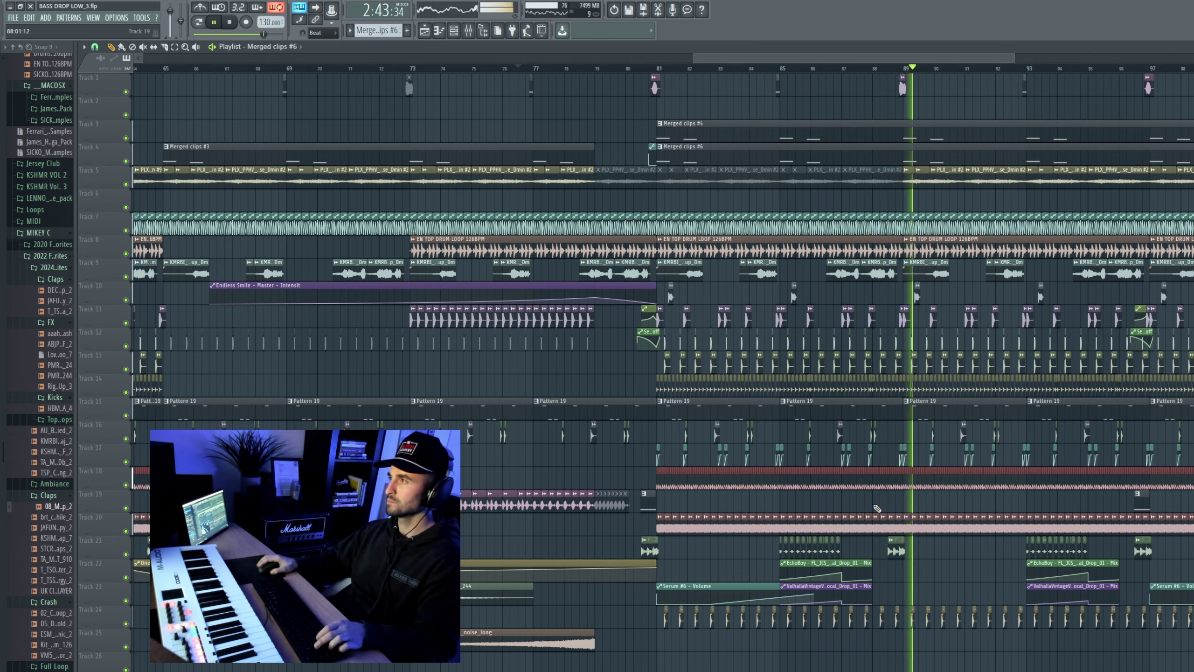
scroll(968, 245, "down", 3)
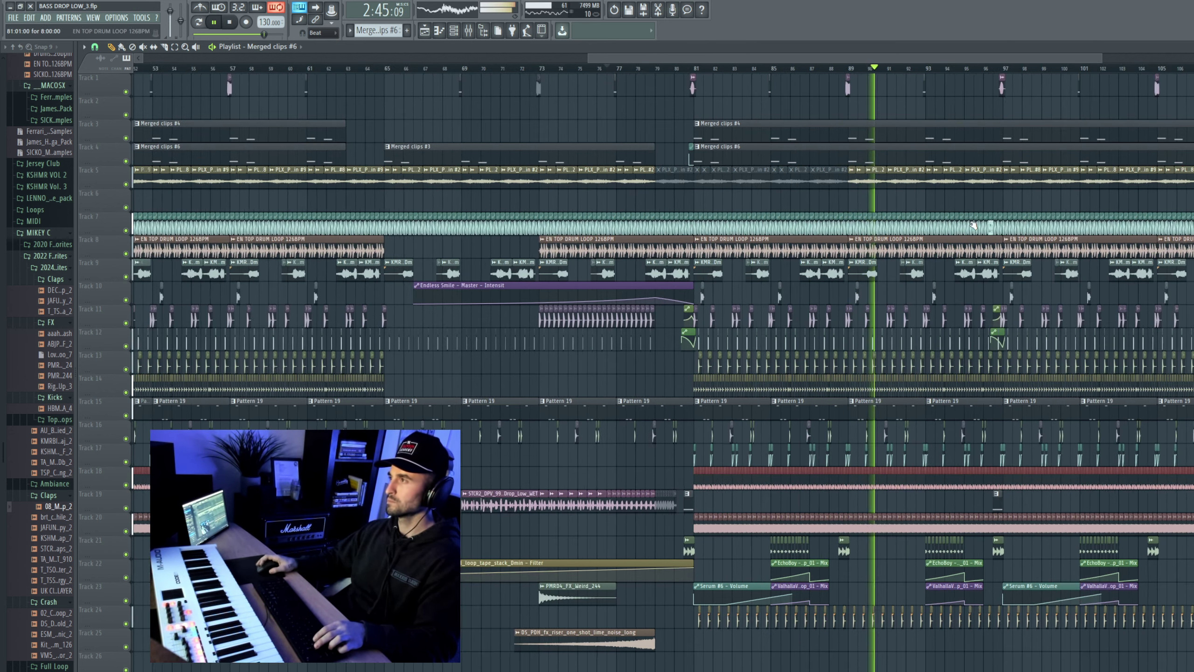
scroll(964, 212, "up", 3)
right_click(879, 176)
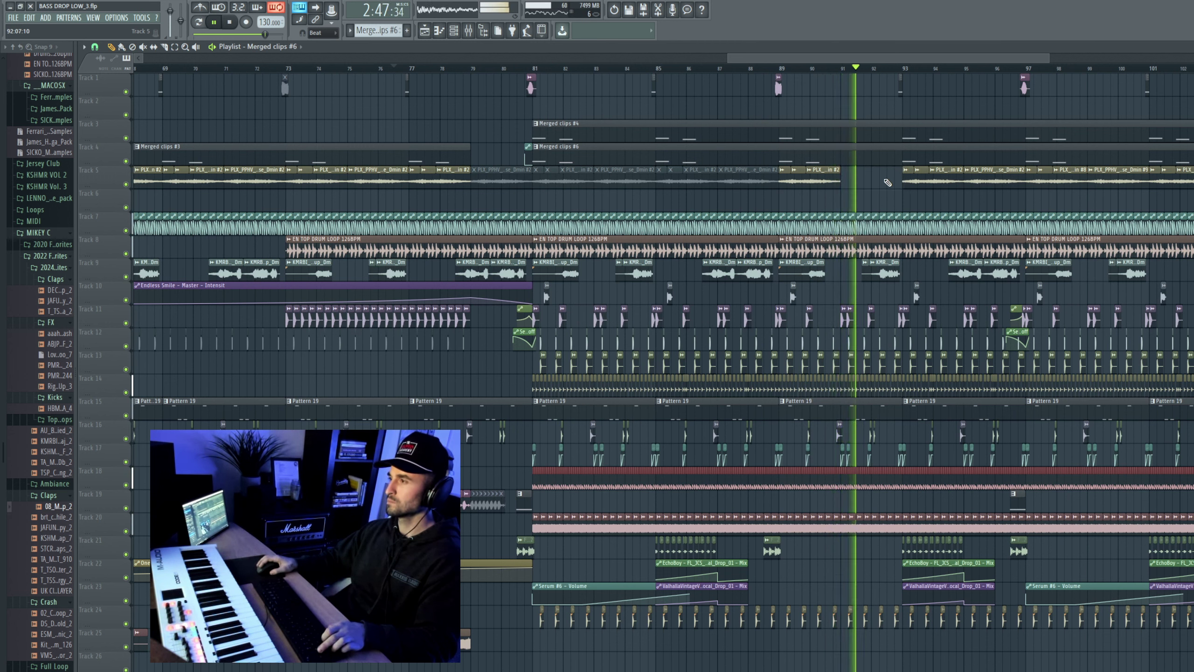
key("ctrl+z")
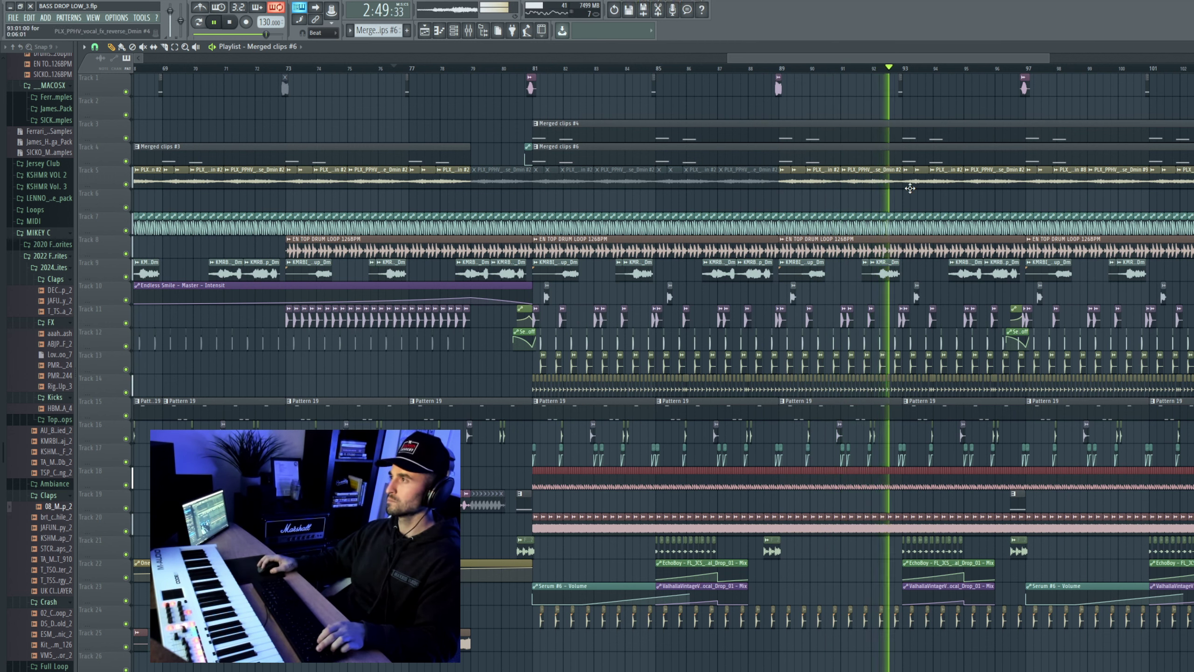
right_click(908, 184)
key("ctrl+z")
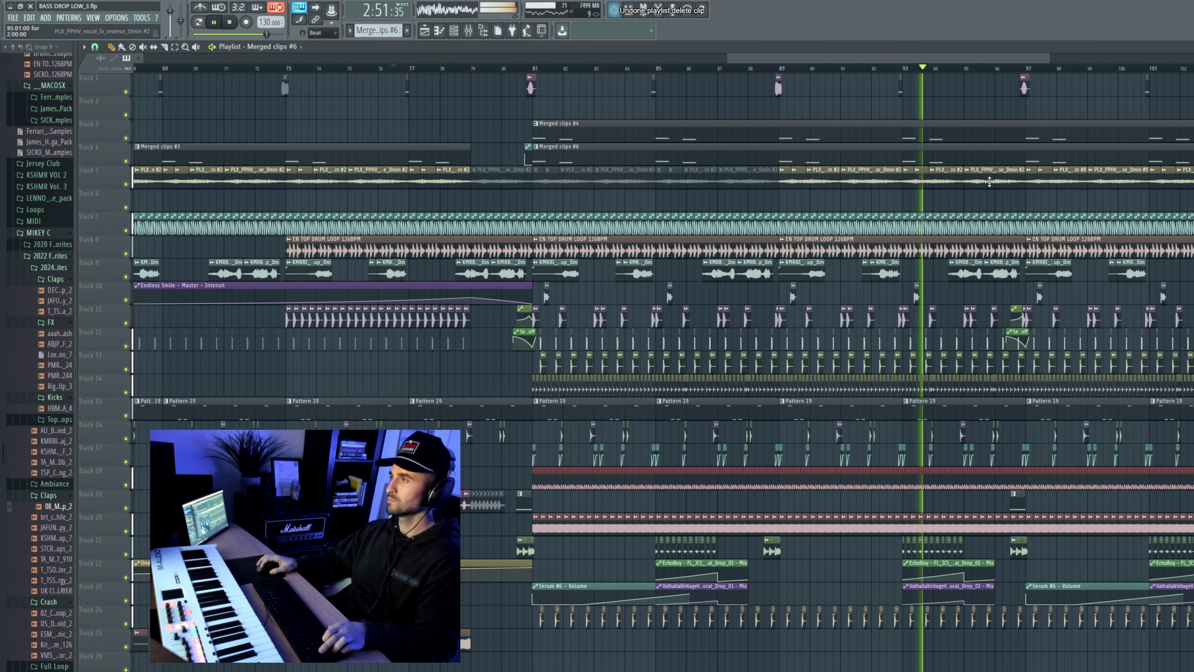
Step: Delete the vocal reverse clips from bar 97 to 101 on Track 5 and mute those from bar 101 to 105
scroll(916, 164, "down", 2)
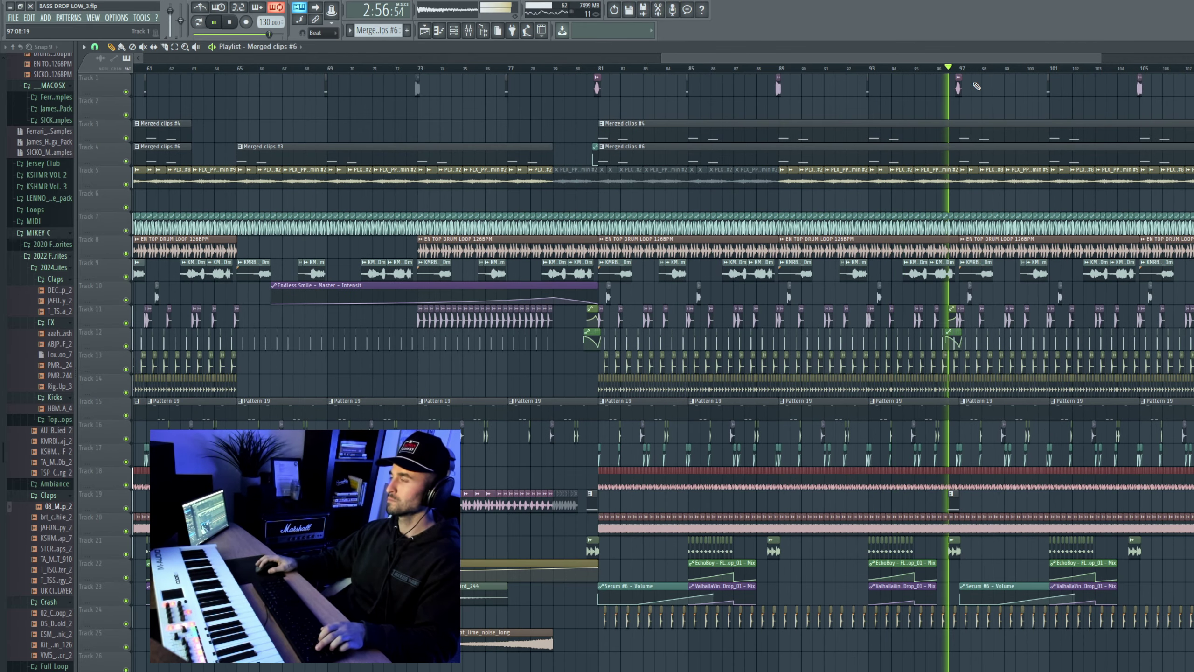
right_click(963, 181)
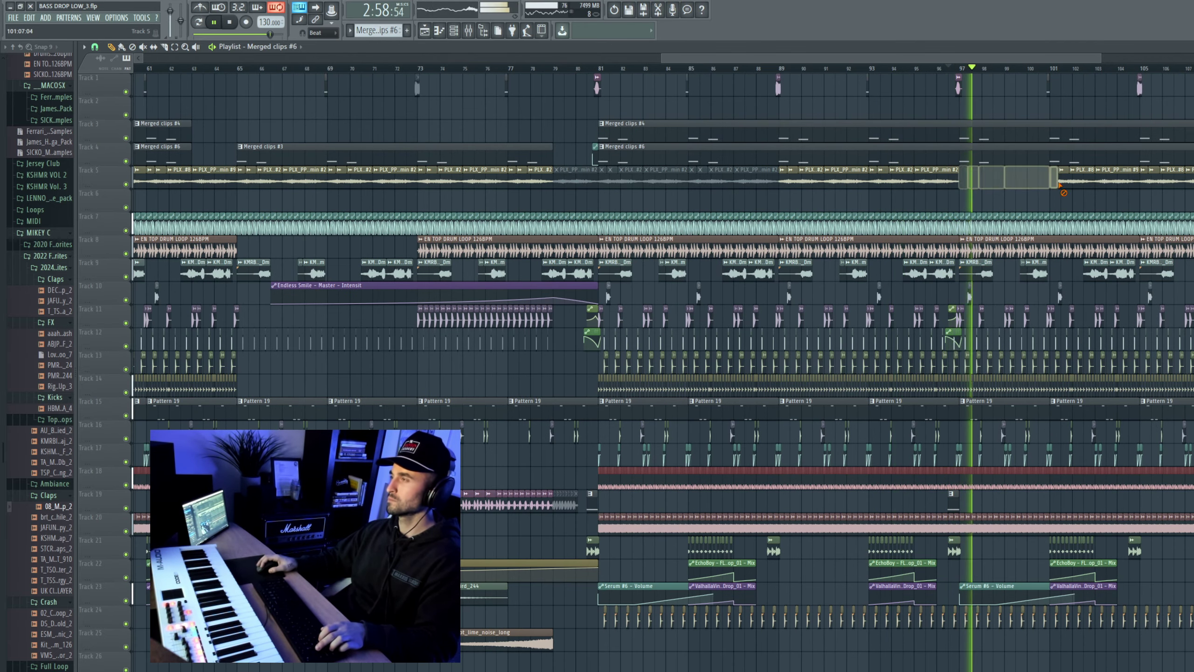
key("ctrl+z")
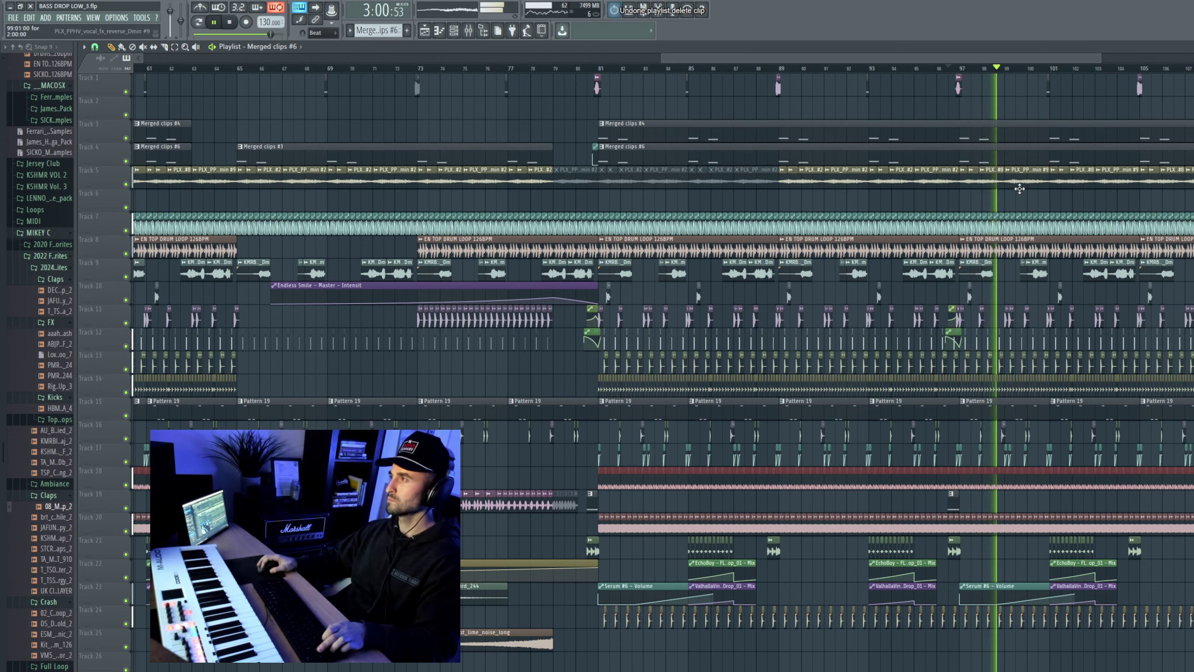
right_click(1017, 186)
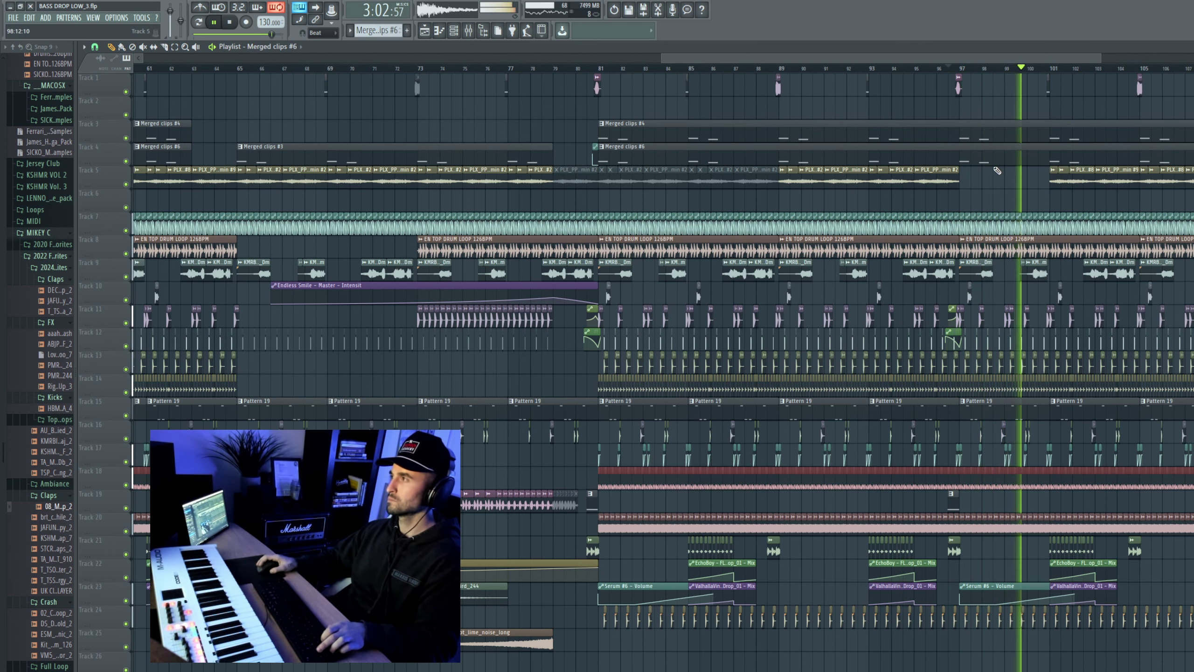
scroll(982, 188, "down", 2)
scroll(1128, 174, "up", 3)
right_click(1064, 183, "alt")
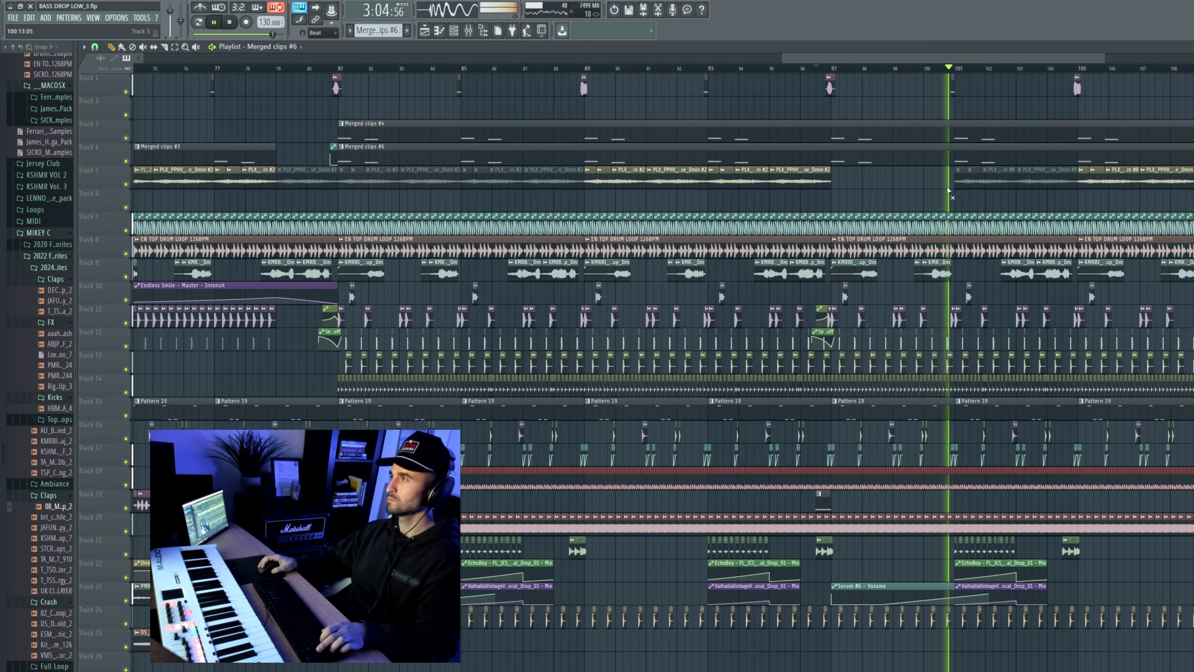
Step: In the first drop on Track 5, mute the vocal reverse clips from bar 49 to 57 and unmute bars 41 to 49
scroll(947, 189, "down", 3)
scroll(940, 189, "down", 5)
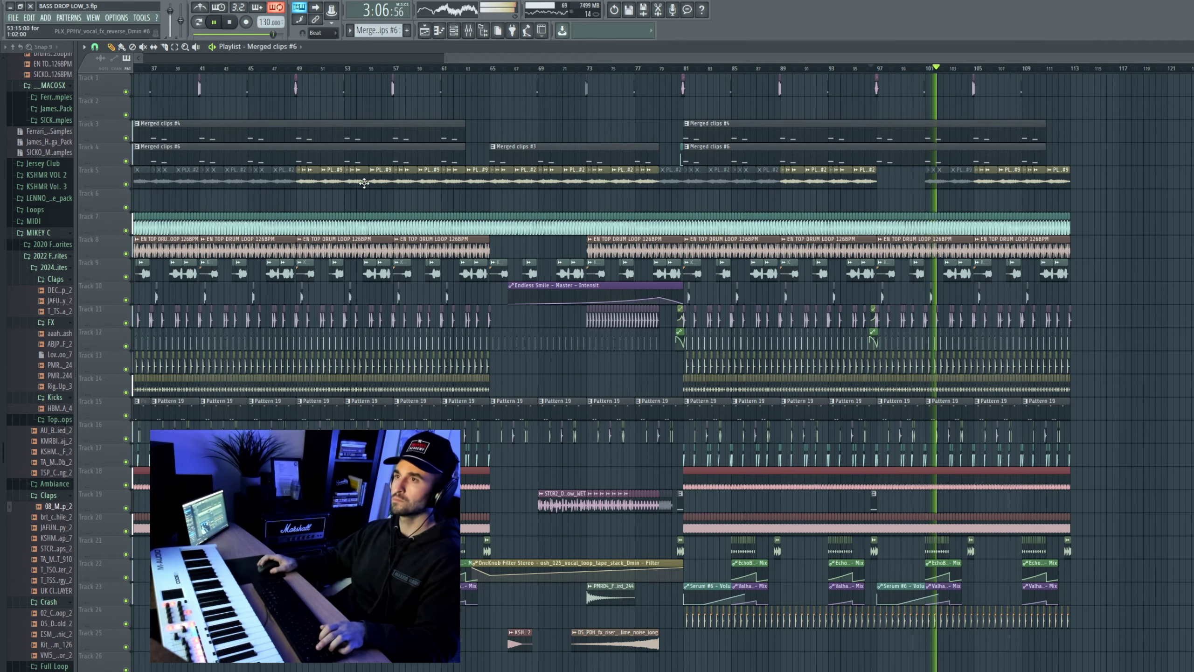
scroll(590, 182, "up", 4)
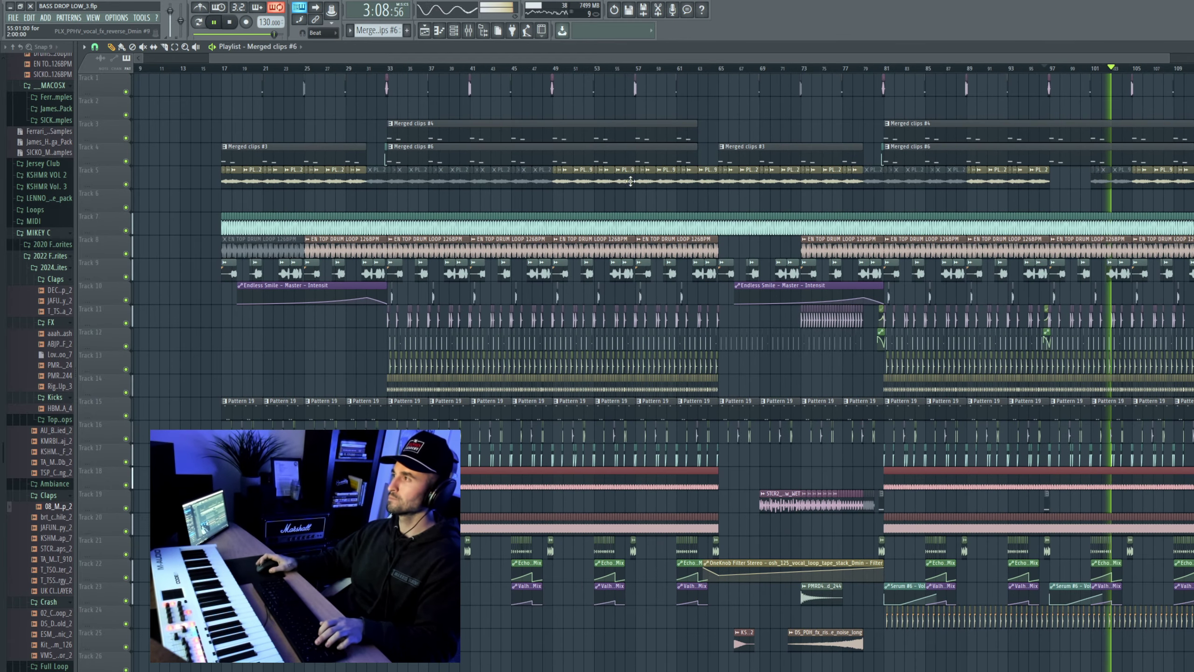
scroll(590, 182, "up", 3)
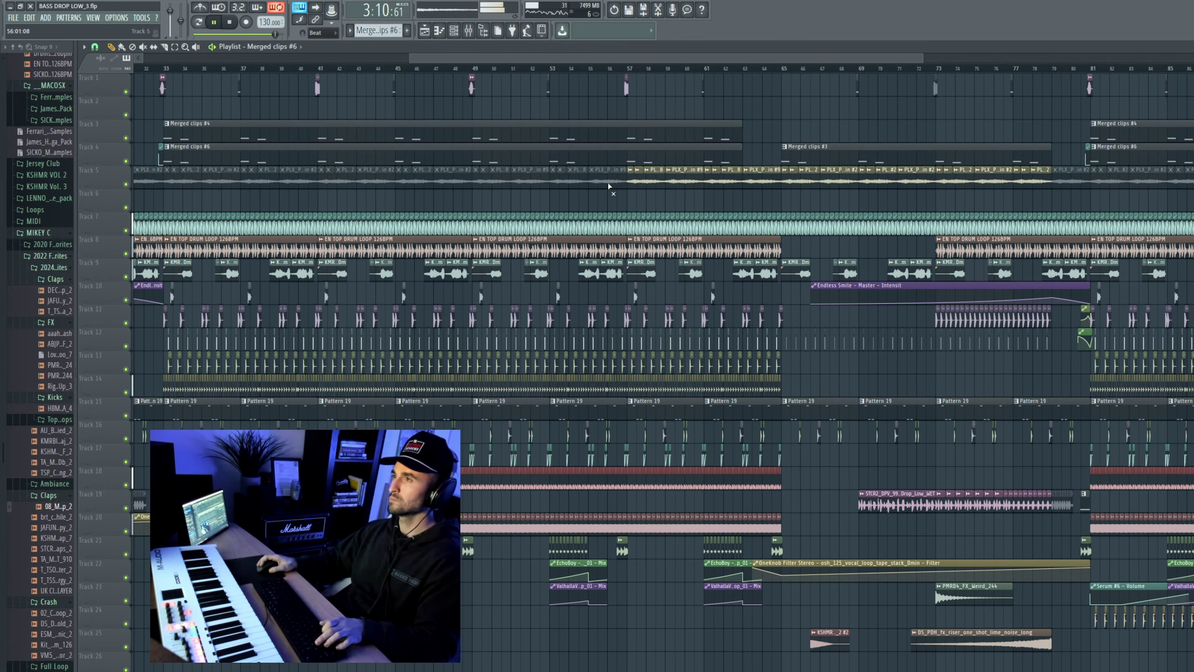
scroll(609, 183, "down", 3)
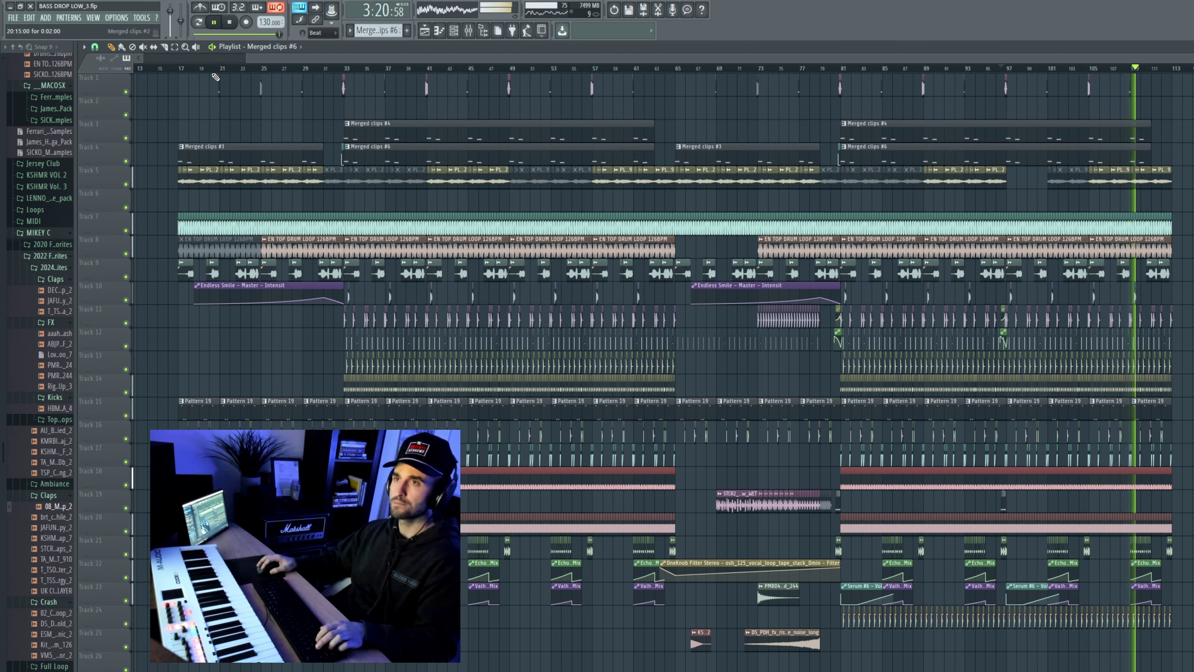
Step: Restore the deleted intro clip near bar 18 and mute the Track 5 vocal reverse clips from bar 17 to 25
left_click(198, 69)
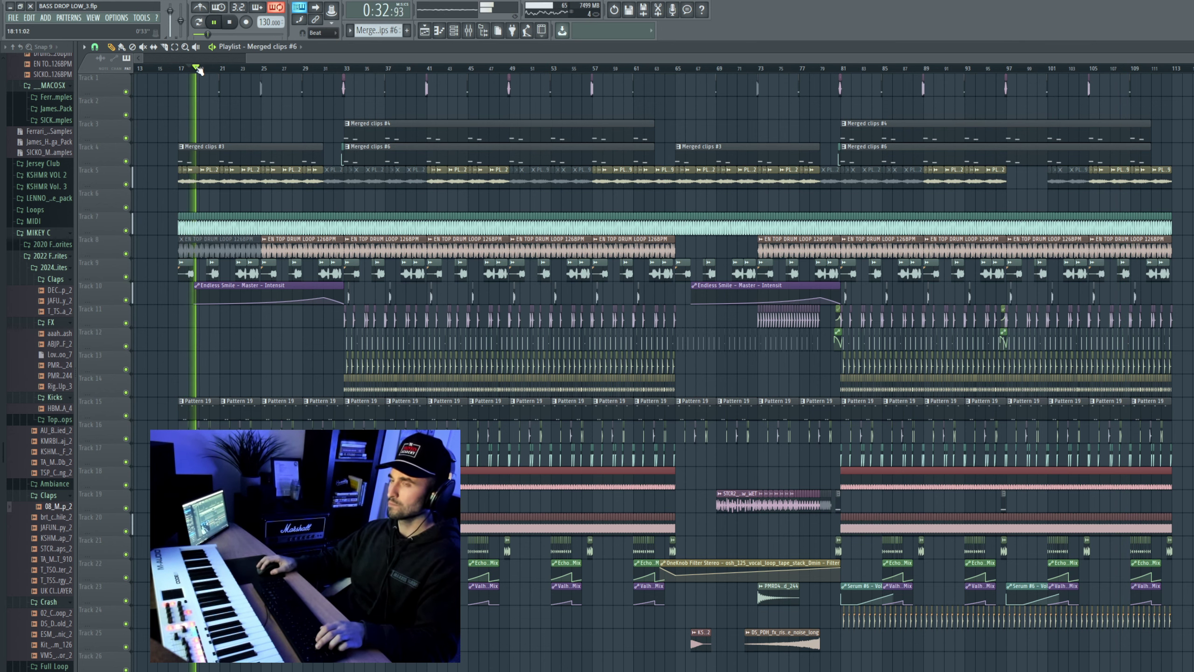
scroll(190, 193, "up", 3)
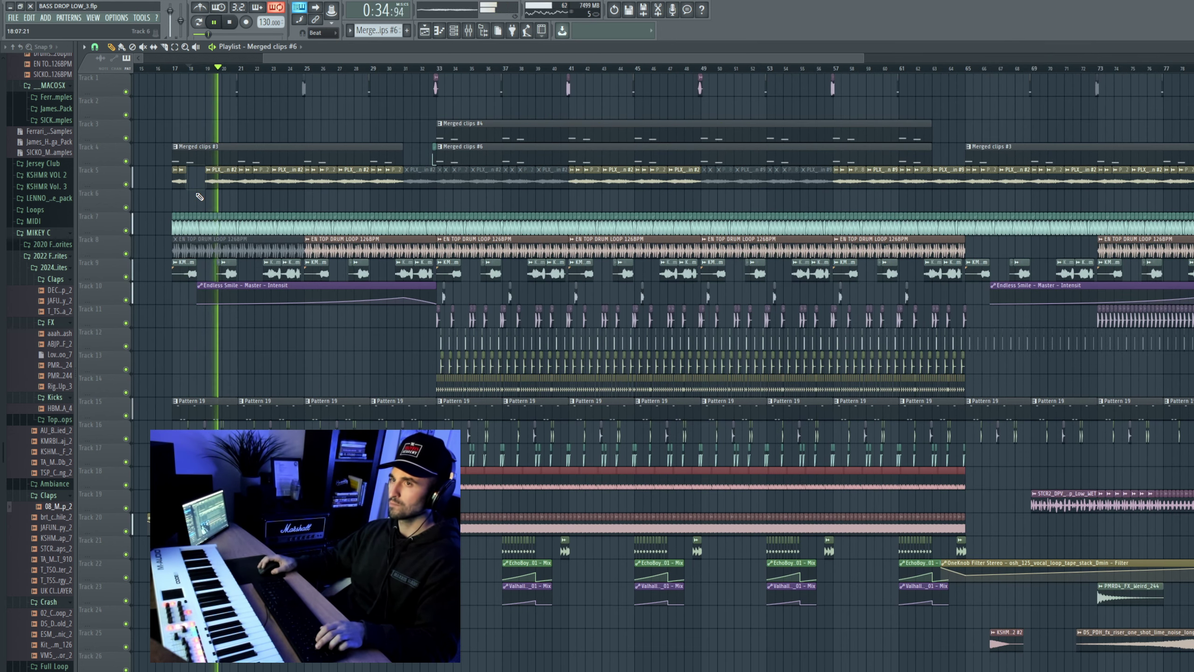
key("ctrl+z")
left_click_drag(178, 183, 291, 181)
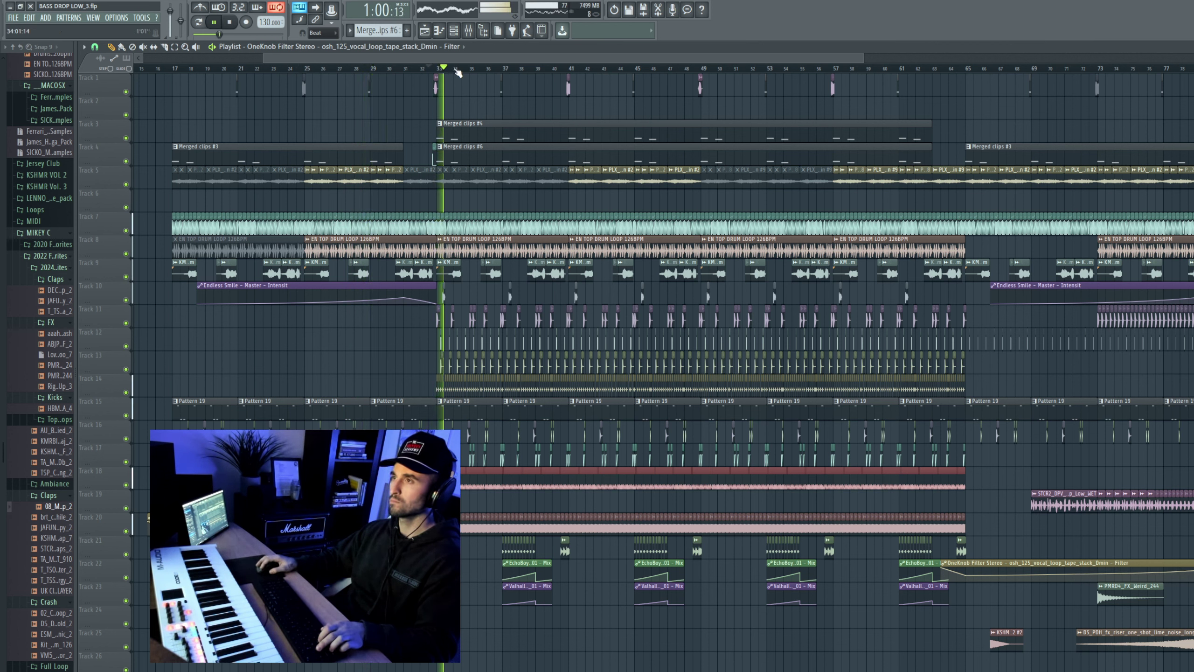
Step: Play the intro from about bar 20 and unmute the Track 5 vocal reverse clips from bar 21 to 25
left_click(261, 69)
left_click(242, 70)
left_click(231, 70)
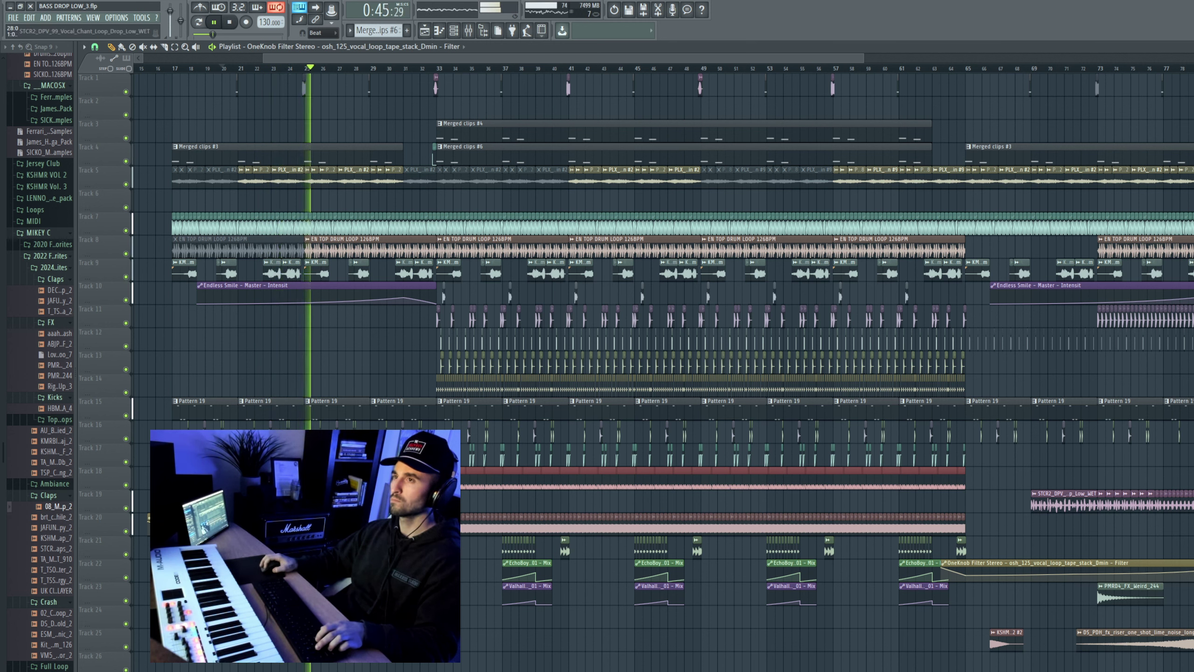
Step: Play the transition into the first drop and the section from about bar 42, and examine how the layered tracks work together
left_click(386, 70)
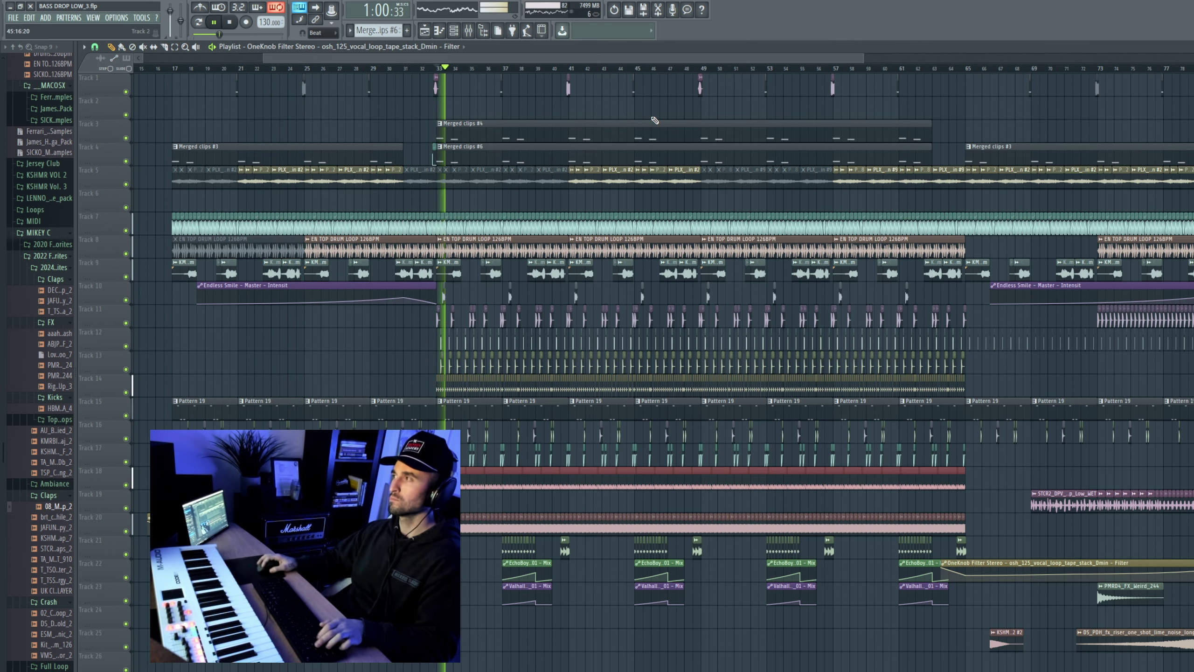
left_click(590, 69)
scroll(657, 127, "up", 3)
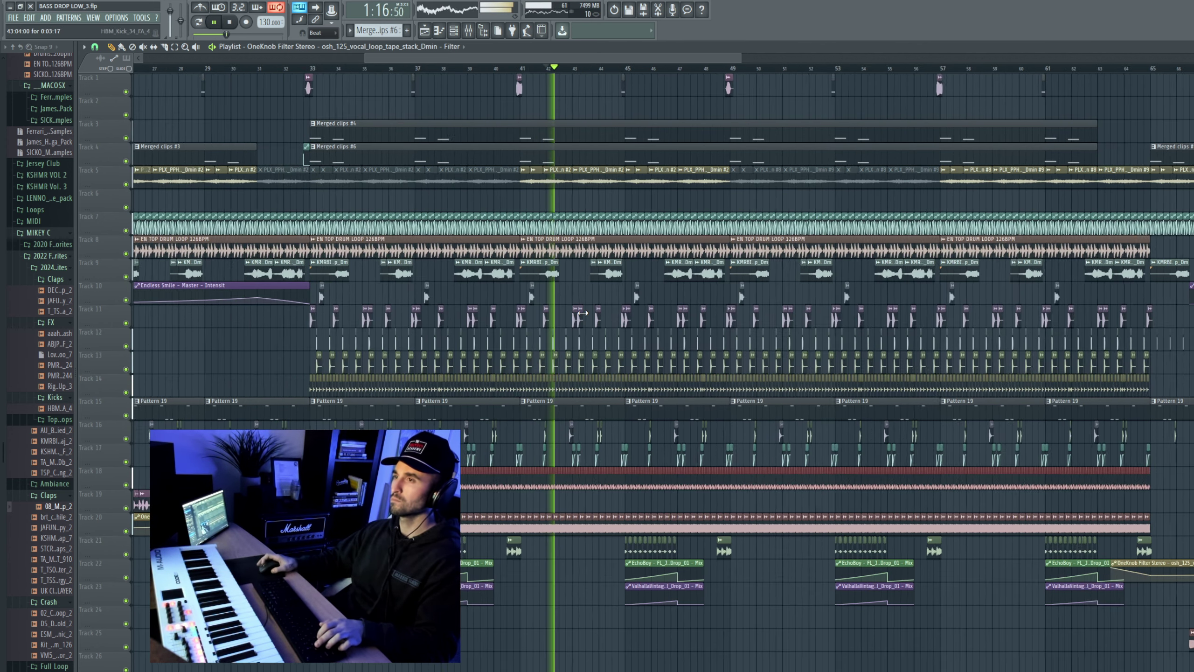
scroll(554, 245, "down", 4)
scroll(463, 329, "up", 1)
scroll(445, 317, "up", 2)
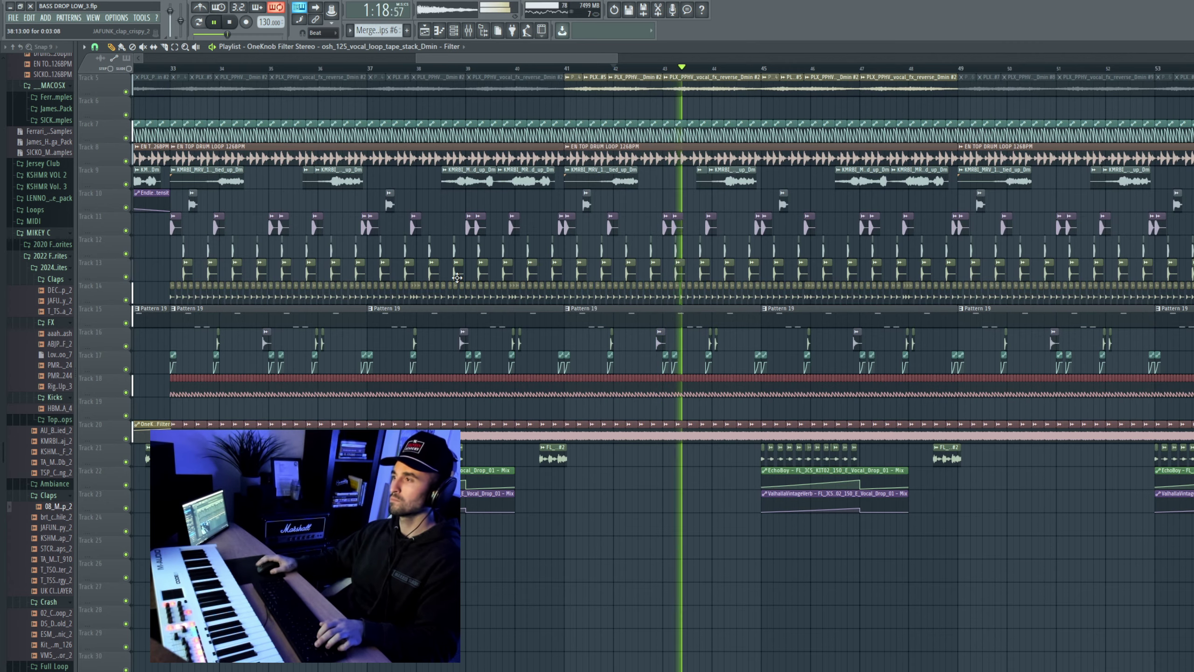
scroll(271, 379, "down", 1)
scroll(271, 379, "down", 3)
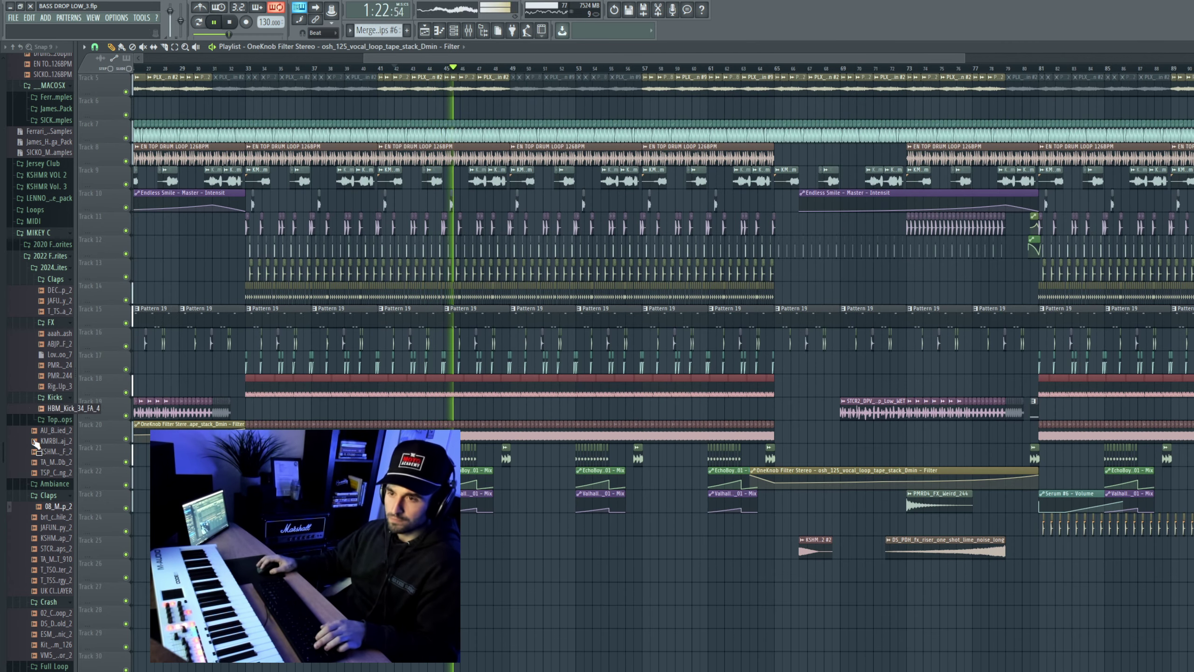
Step: Audition the ESM_One_Shot_Tech_House_Crash sample from the Crash folder and place it on Track 25 at bar 81
scroll(35, 442, "down", 4)
left_click(64, 516)
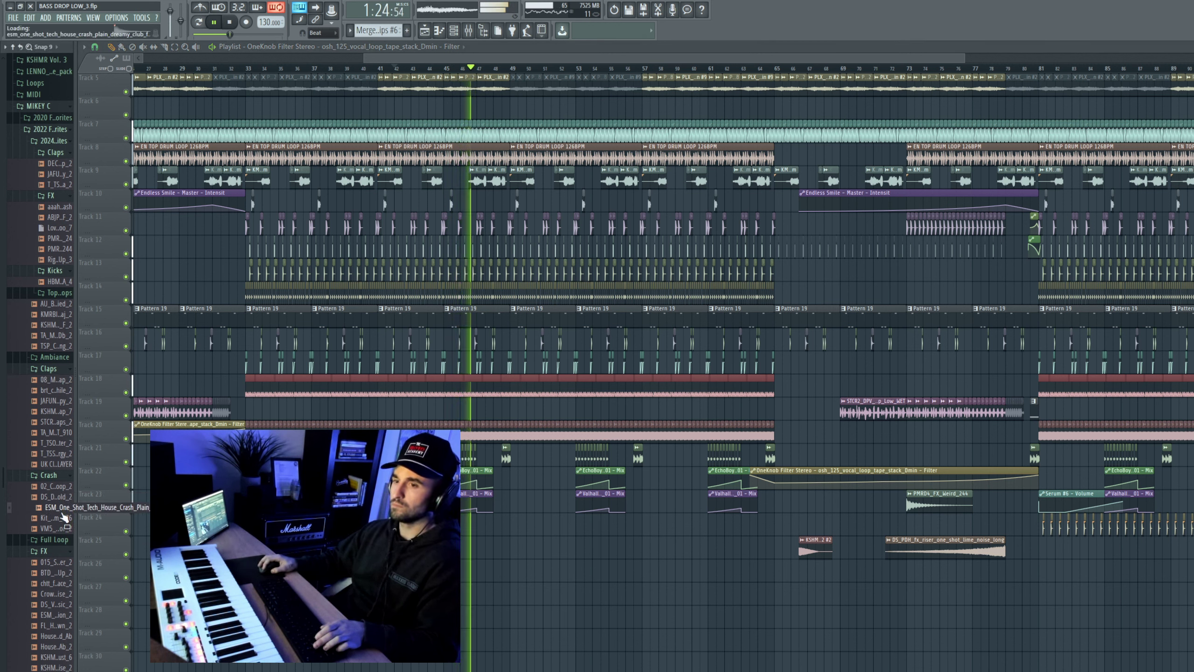
left_click_drag(63, 510, 814, 618)
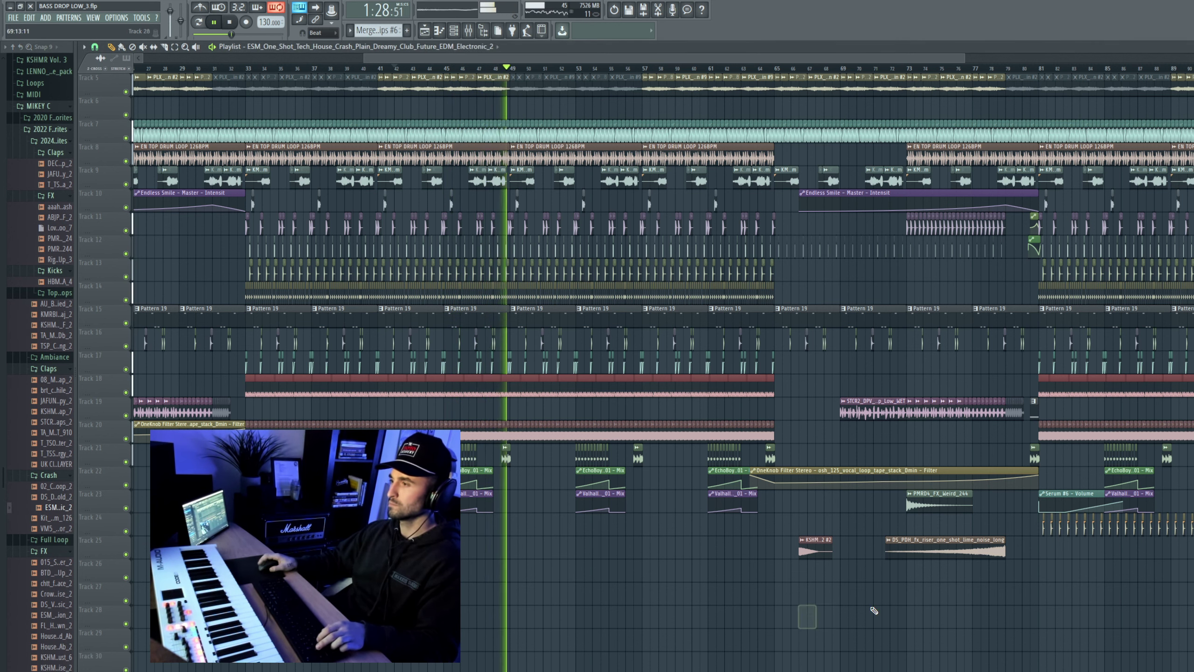
scroll(1144, 611, "up", 6)
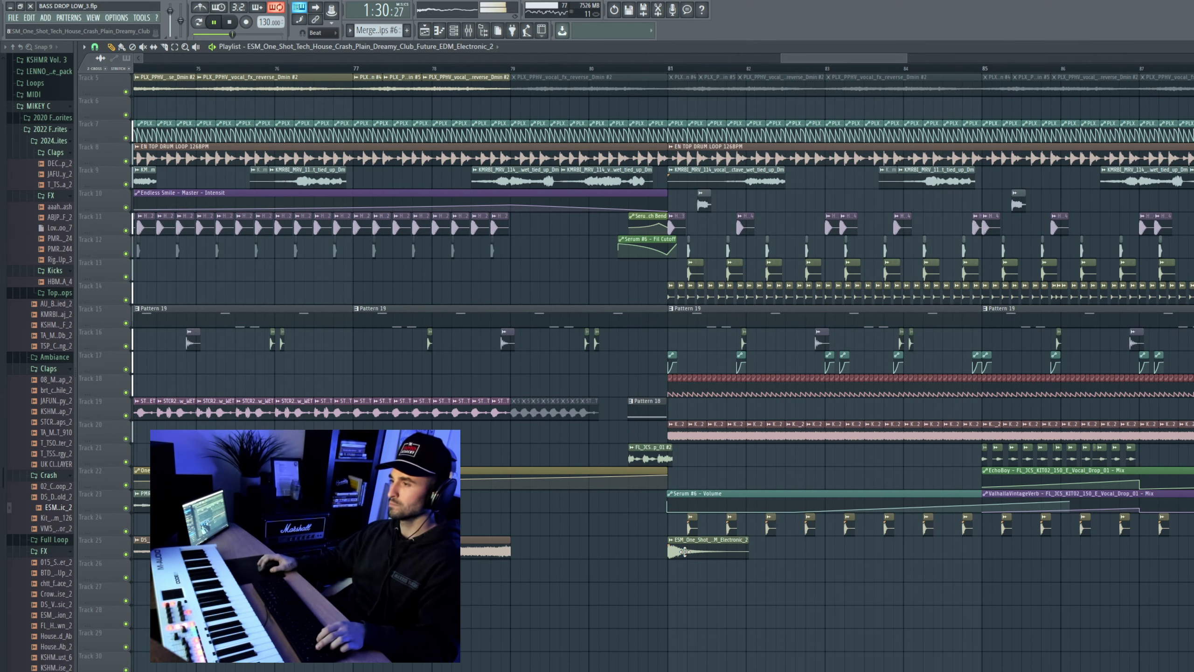
Step: Open the crash clip's channel settings and route the channel to a free mixer track
double_click(685, 551)
double_click(685, 552)
left_click(684, 552)
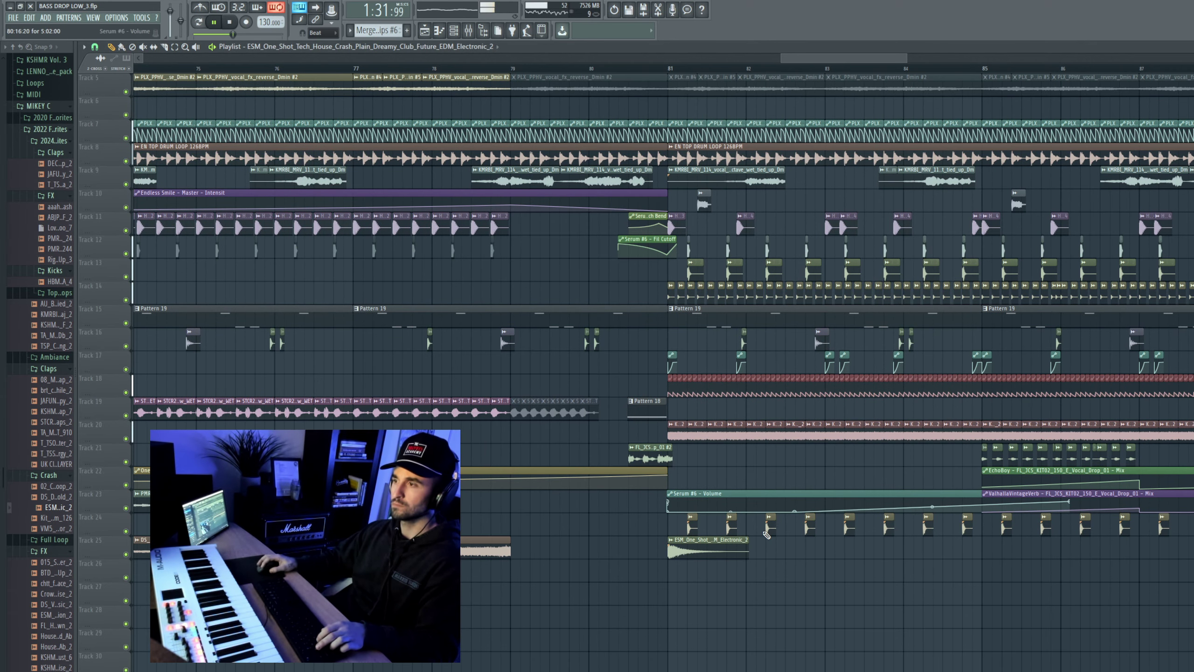
left_click(692, 548)
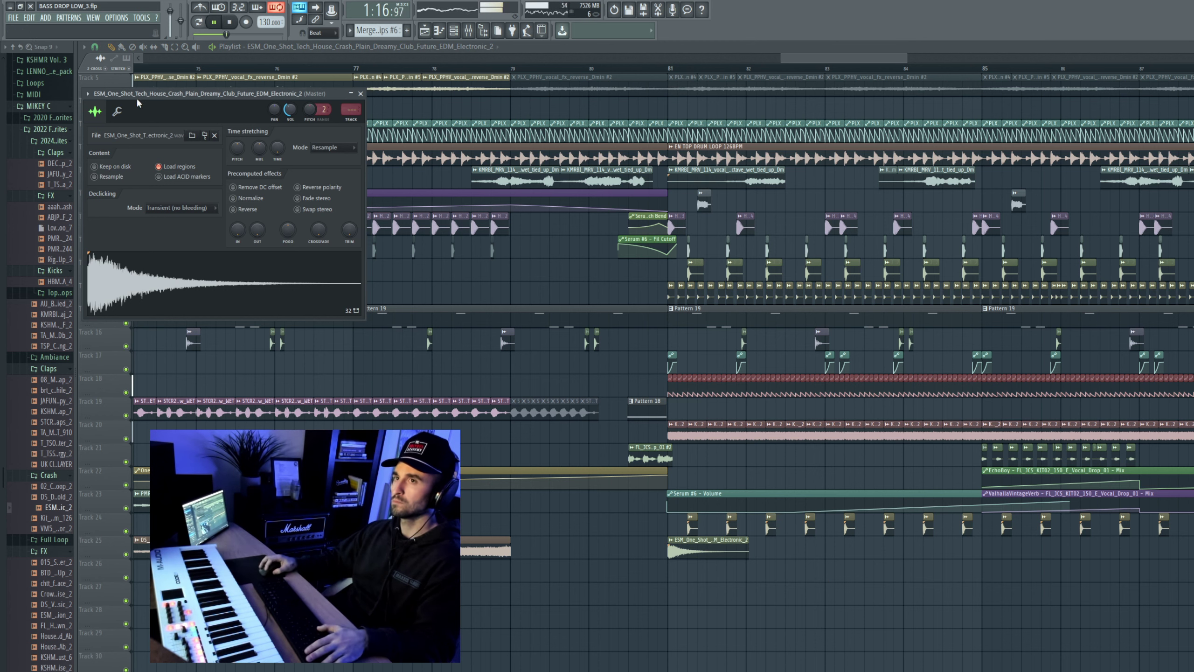
left_click(88, 94)
mouse_move(151, 109)
left_click(278, 127)
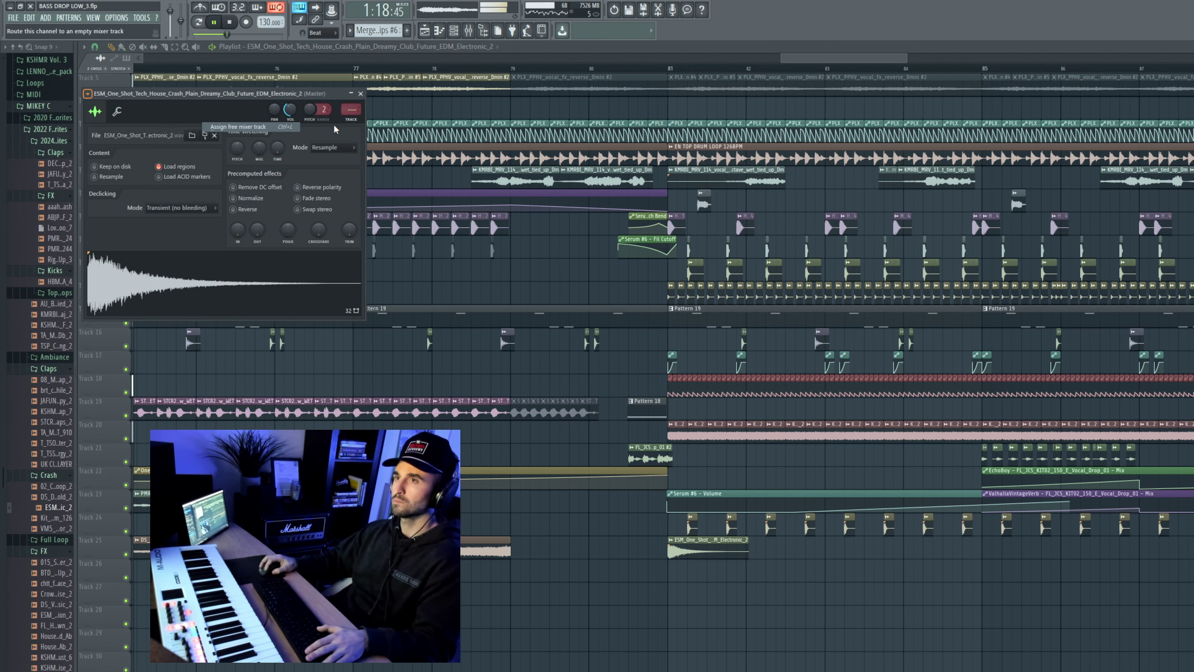
Step: Play the second drop from just before bar 81, lower the crash channel's volume and increase the sample's fade-out
left_click(651, 69)
left_click(688, 547)
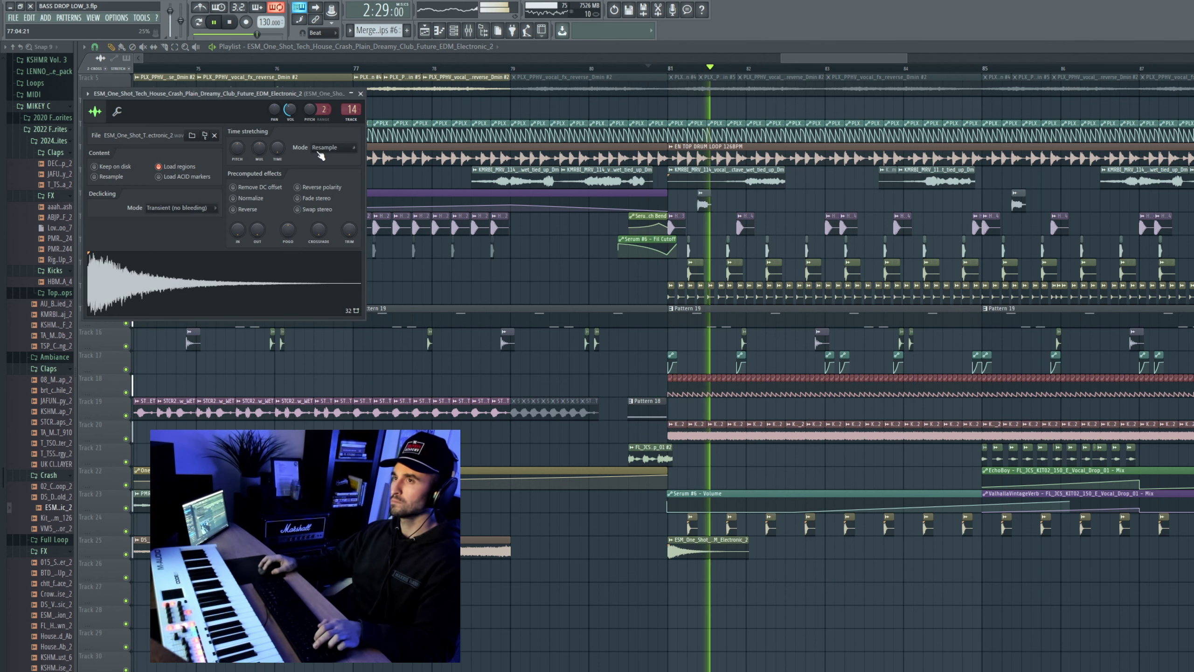
left_click_drag(293, 111, 293, 134)
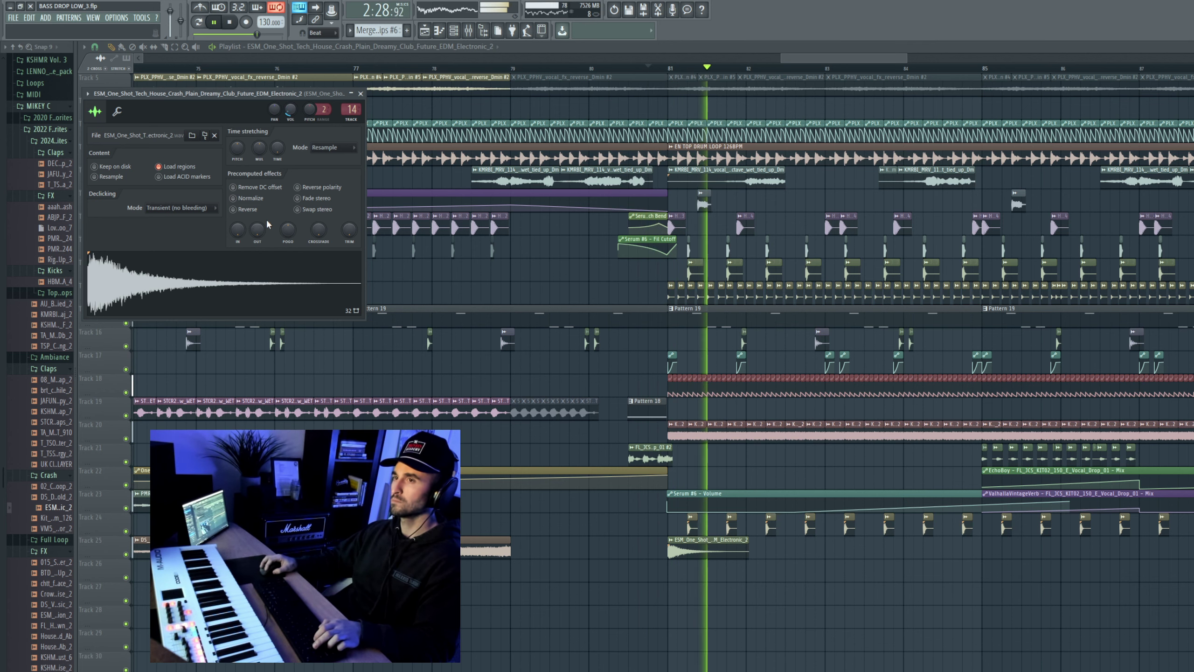
key("space")
key("space")
left_click_drag(259, 230, 258, 207)
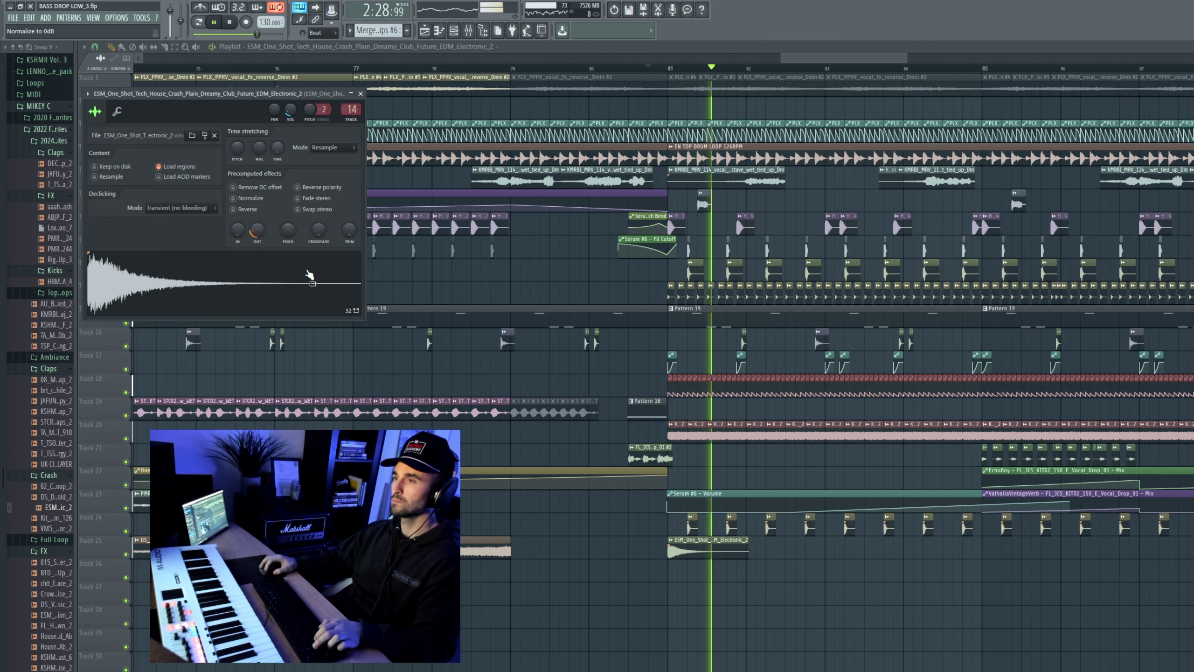
Step: Copy the crash clip from the start of the second drop to Track 25 at bar 49
left_click(711, 548, "ctrl")
scroll(715, 550, "down", 5)
scroll(589, 512, "down", 3)
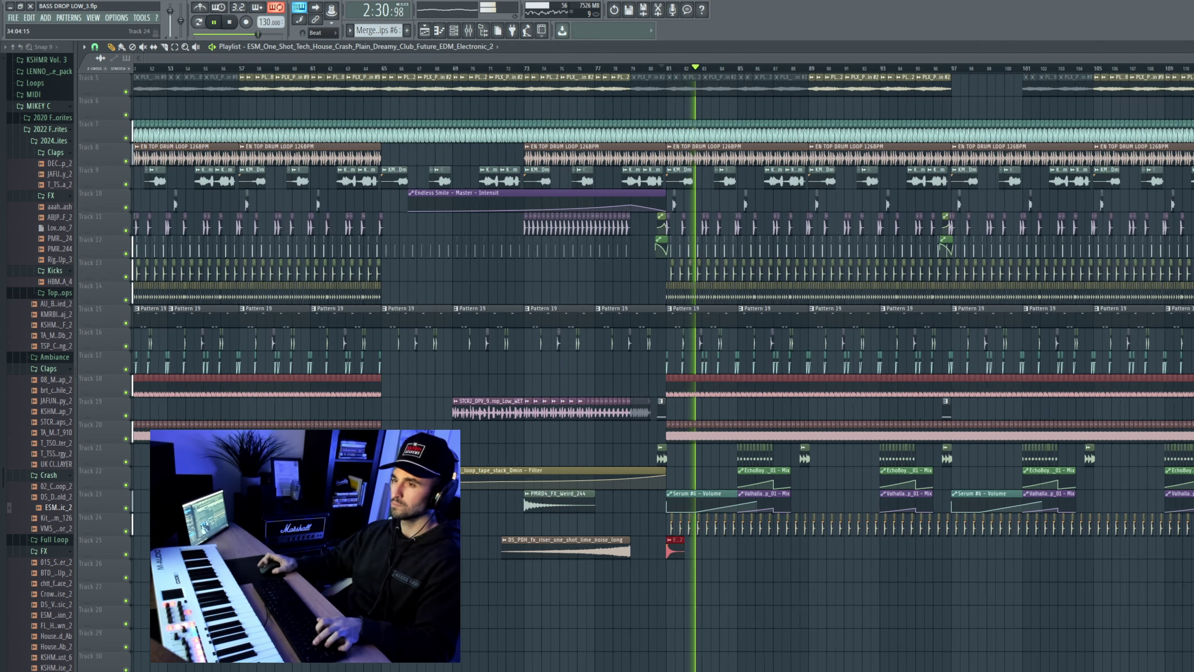
scroll(590, 512, "up", 5)
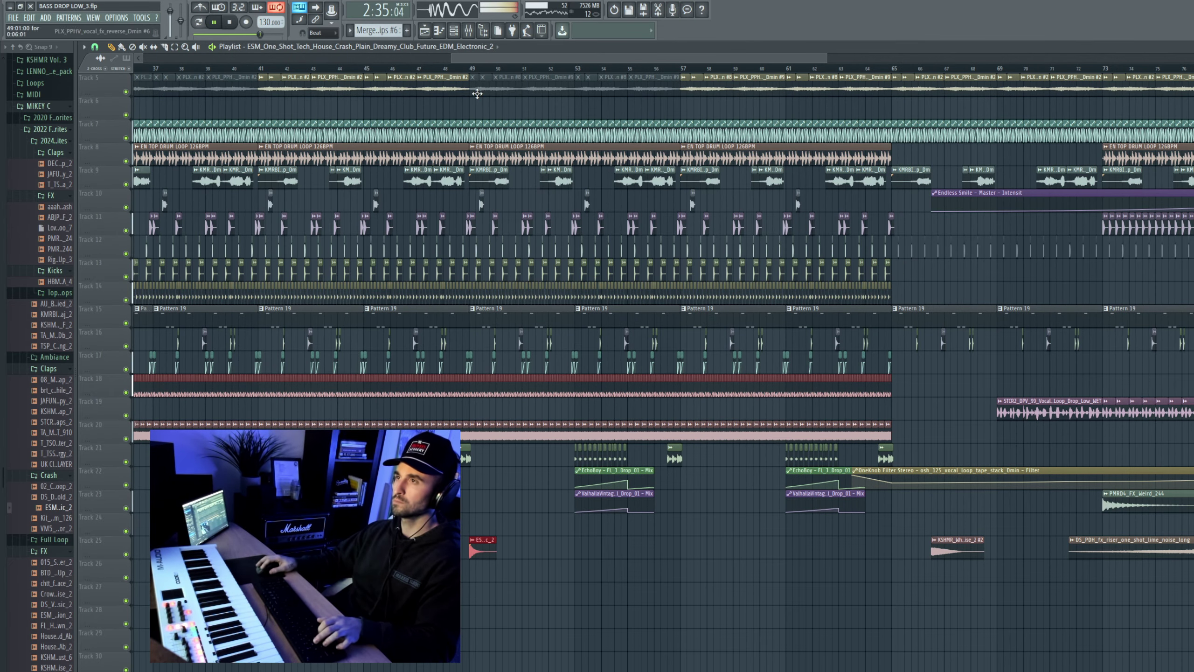
scroll(465, 131, "down", 5)
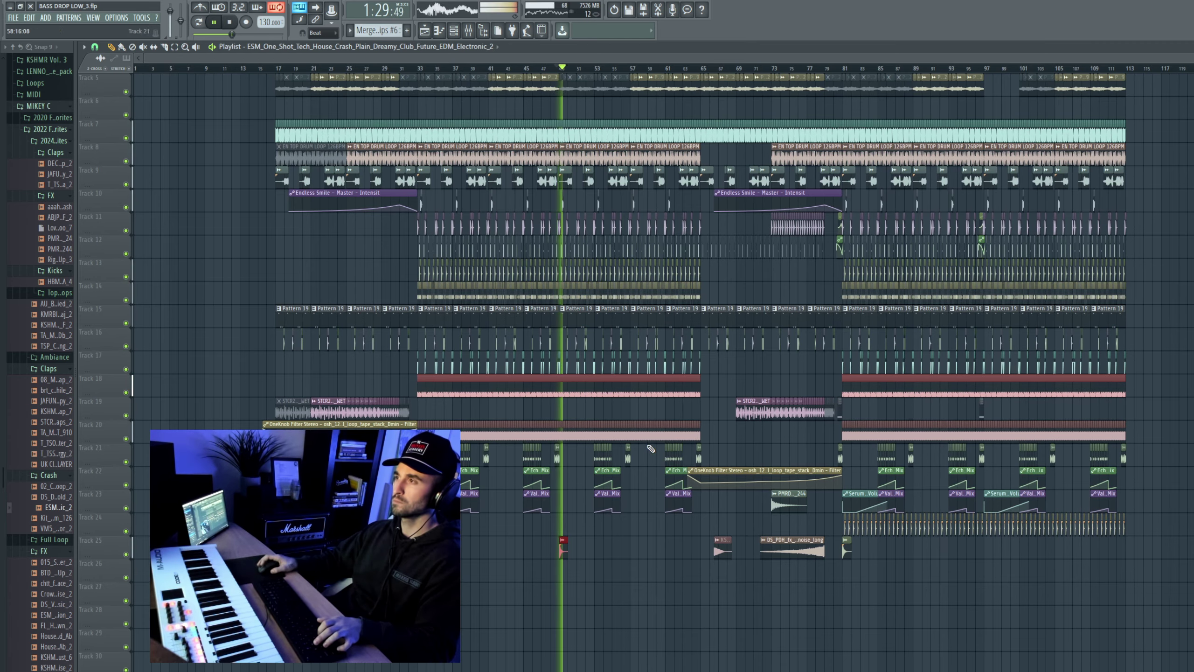
Step: Place another copy of the crash clip on Track 25 at bar 97 and delete the surplus copy past the track's end
left_click_drag(867, 557, 852, 560)
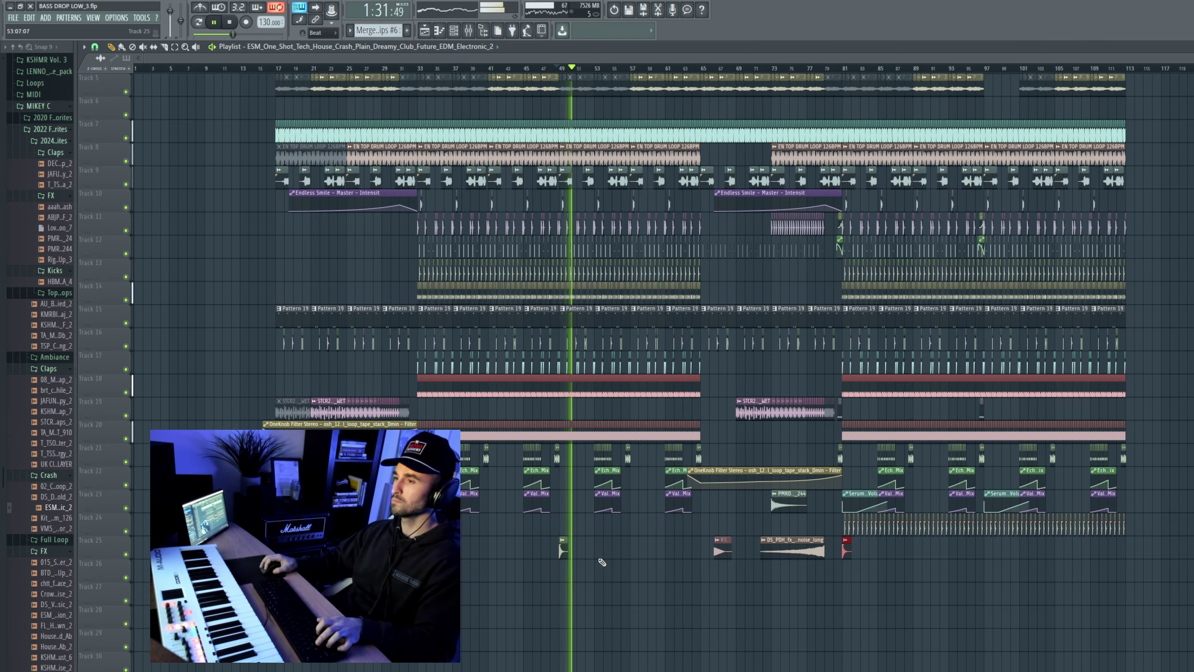
scroll(1029, 604, "up", 10)
key("ctrl+v")
scroll(942, 570, "down", 10)
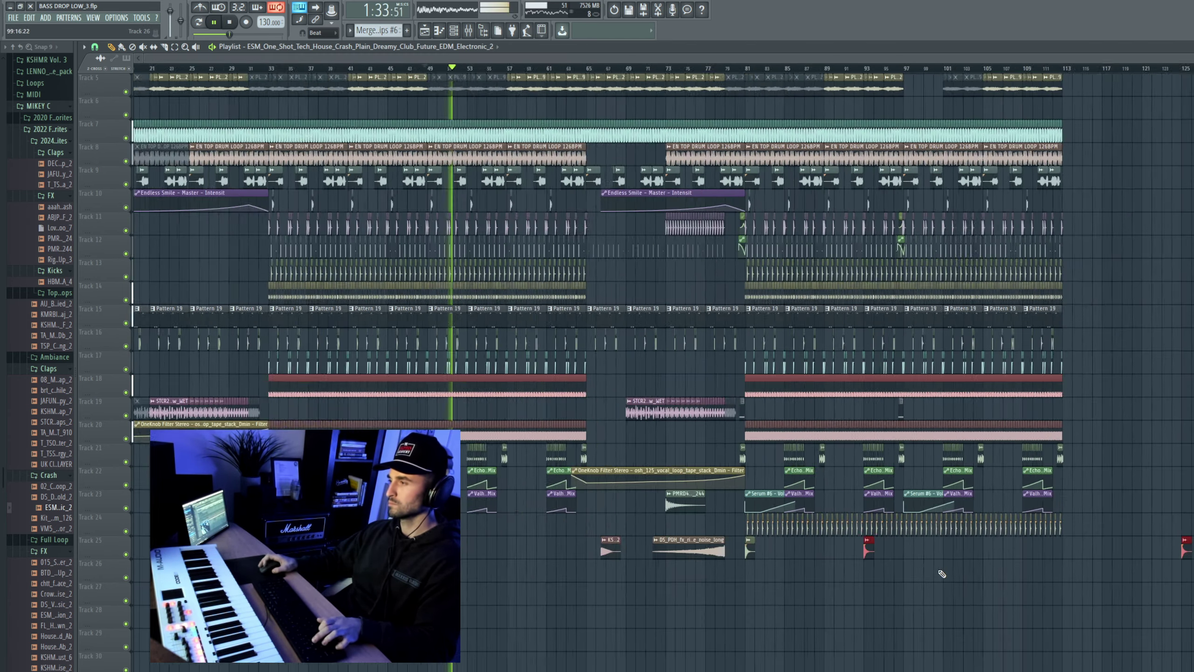
right_click(1108, 556)
scroll(941, 577, "up", 5)
key("space")
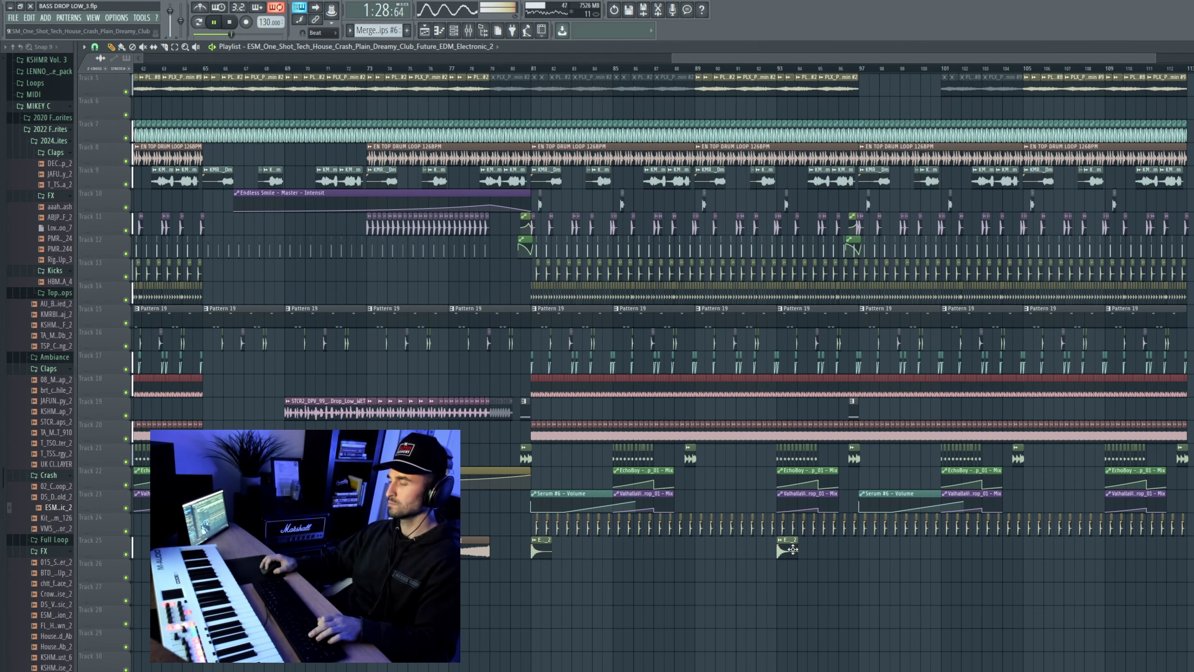
Step: Play the transition into bar 97 from about bar 96 and listen to how the repeated crash lands
left_click(838, 69)
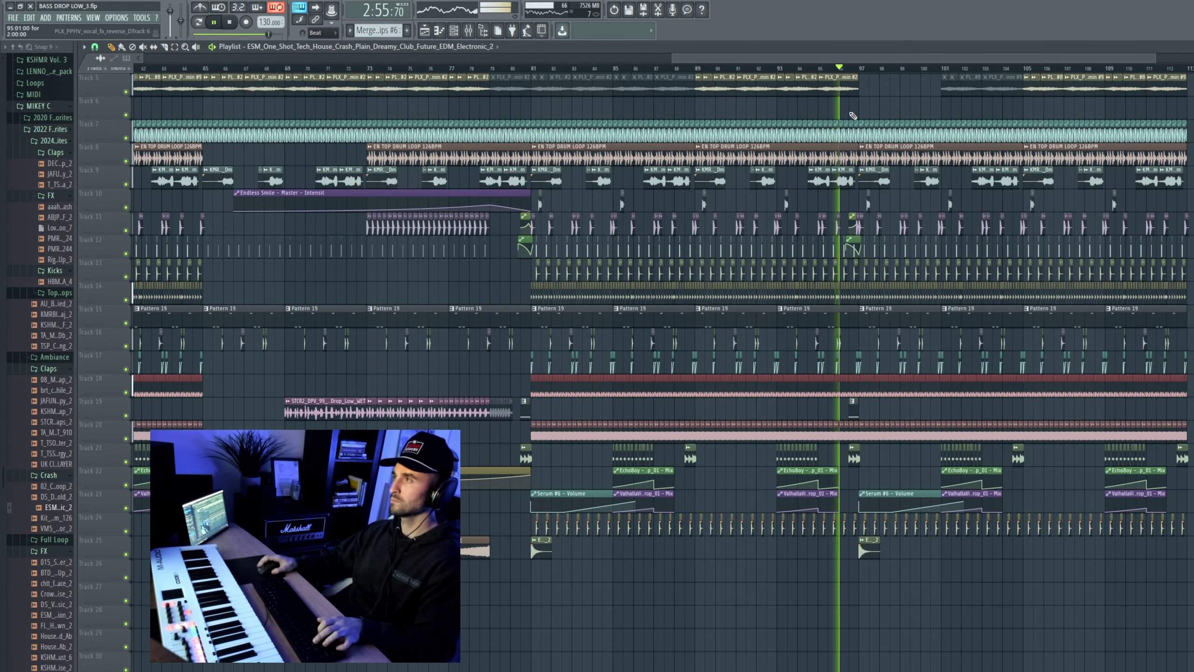
scroll(909, 473, "down", 4)
scroll(922, 462, "up", 1)
scroll(924, 463, "up", 4)
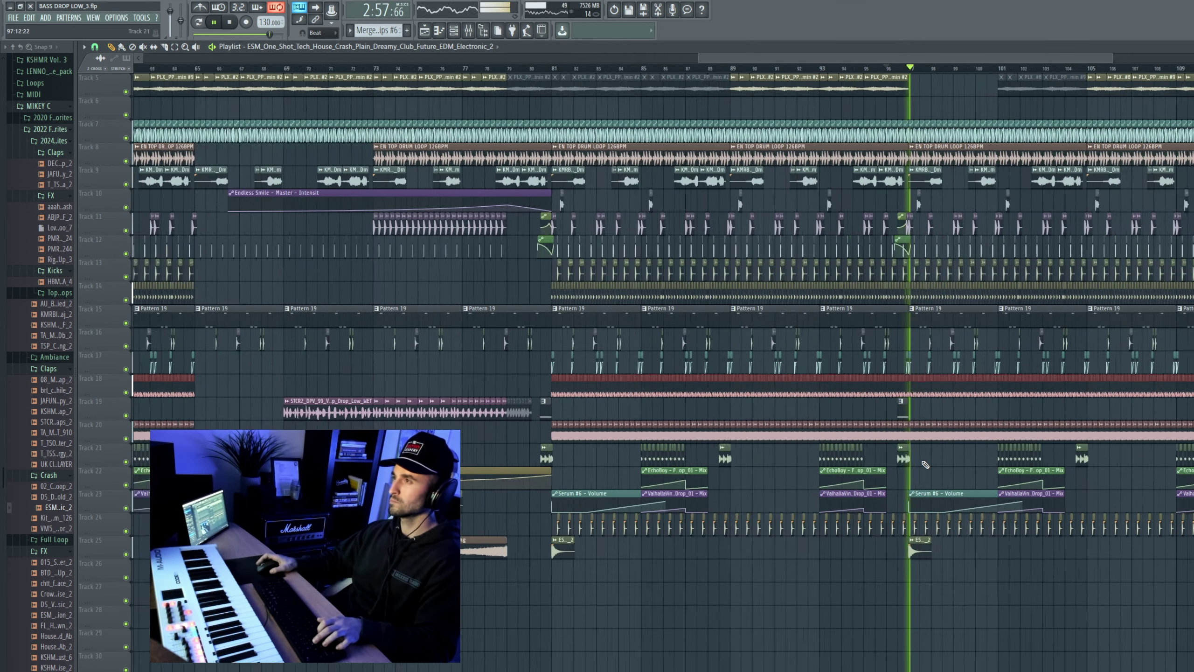
key("space")
Step: Switch to Splice, preview dth_drm124_mink_hat from the "top loop" results and place it on Track 26 at bar 81
left_click(381, 671)
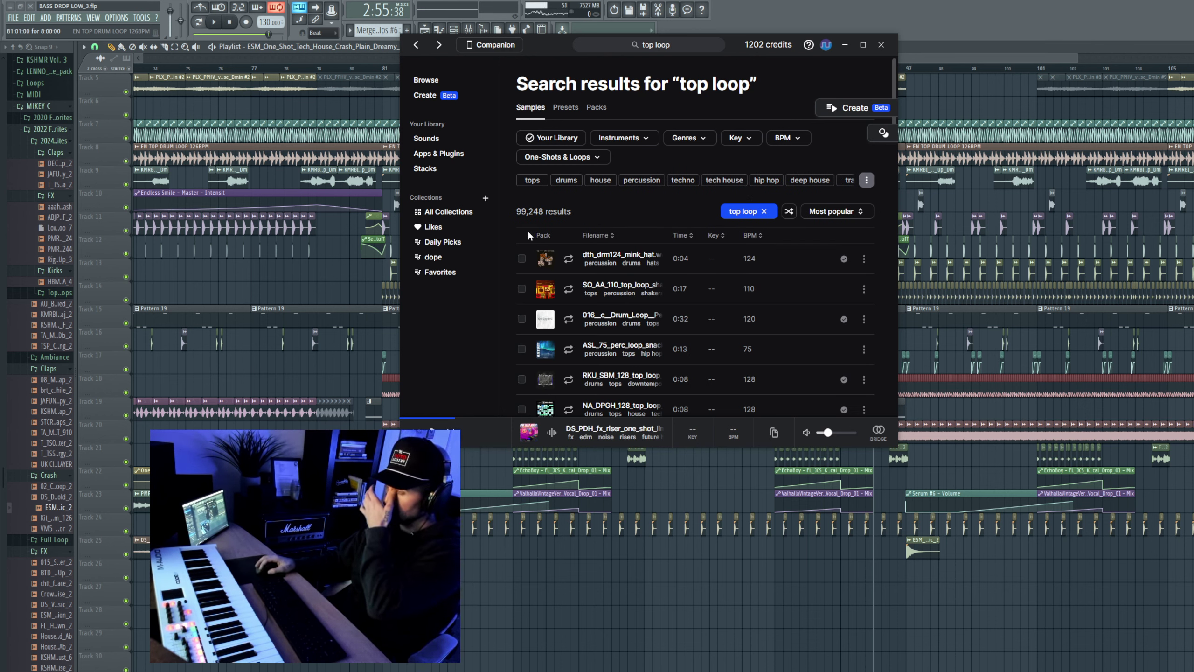
left_click(577, 263)
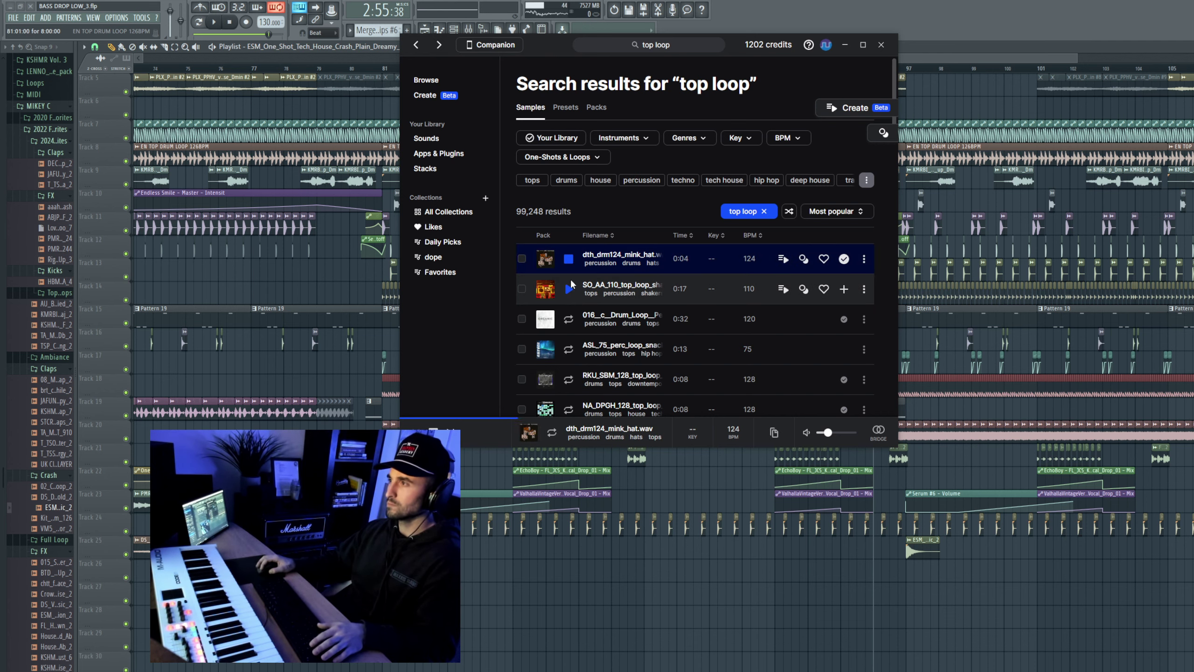
left_click(568, 258)
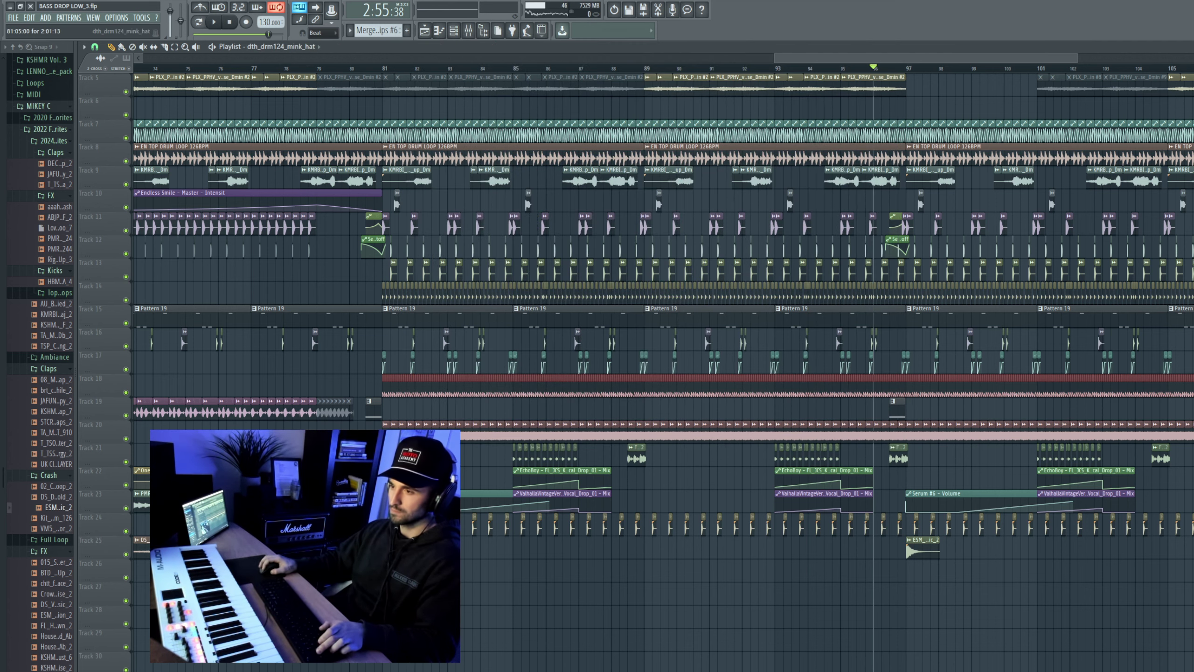
key("space")
scroll(399, 109, "up", 6)
left_click(341, 68)
scroll(387, 292, "up", 2)
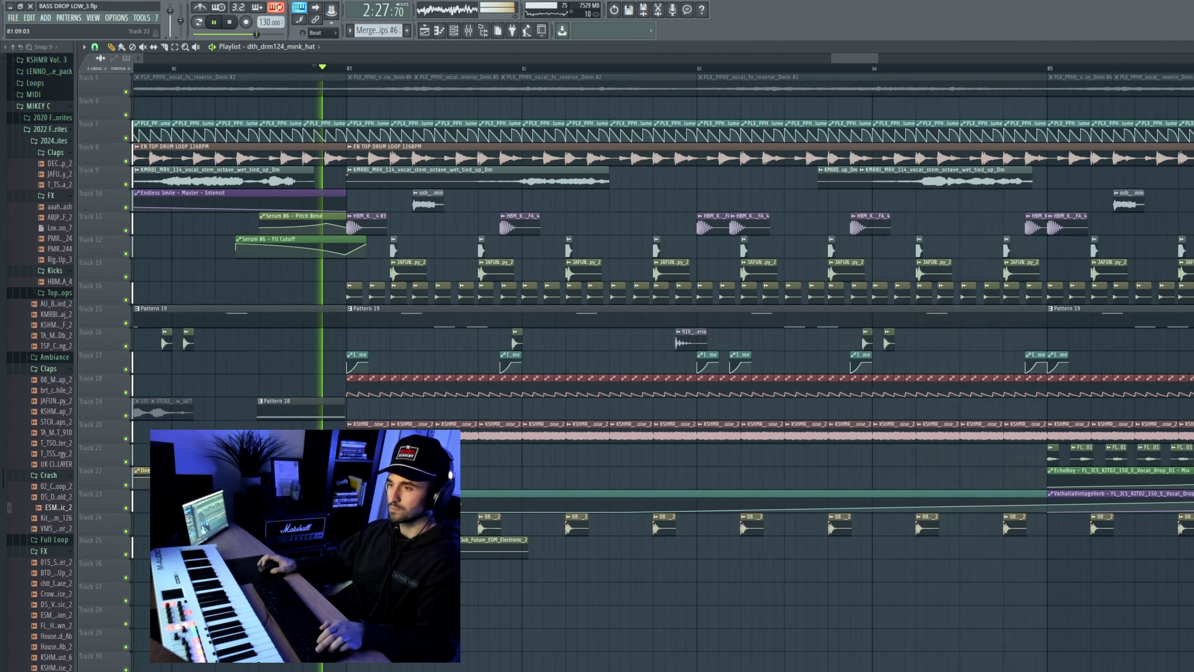
scroll(394, 541, "up", 1)
left_click(376, 572)
key("space")
key("space")
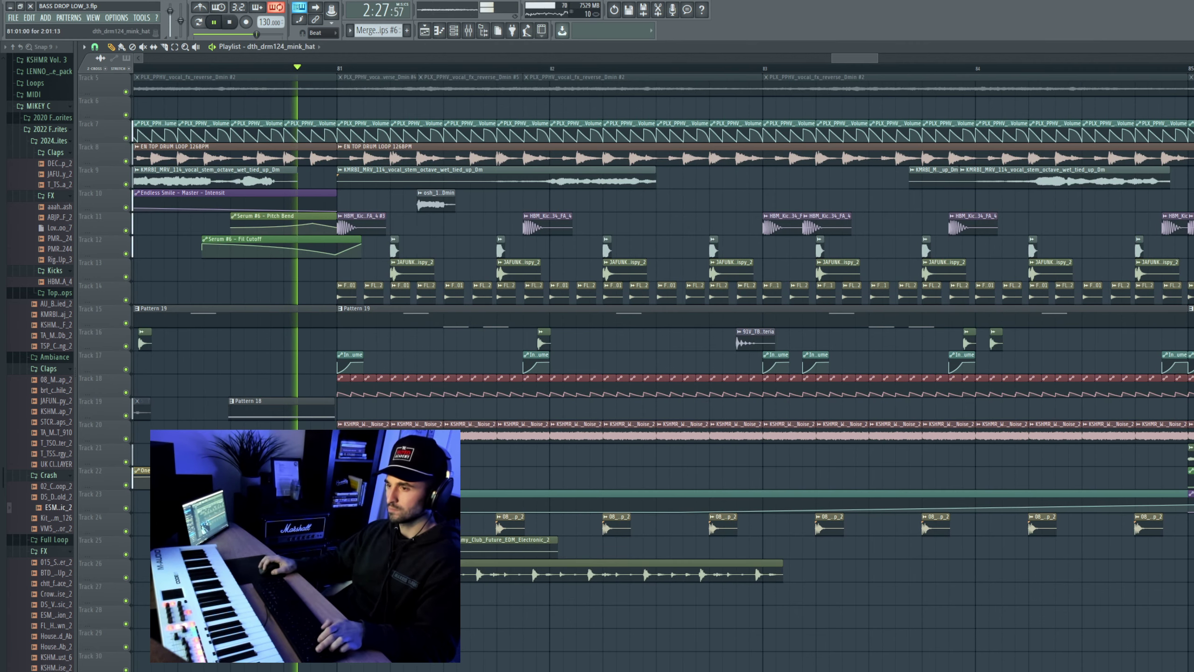
Step: Stretch the dth_drm124_mink_hat clip to exactly two bars from bar 81 and play it in context
left_click(470, 576, "ctrl")
key("space")
scroll(672, 541, "up", 3)
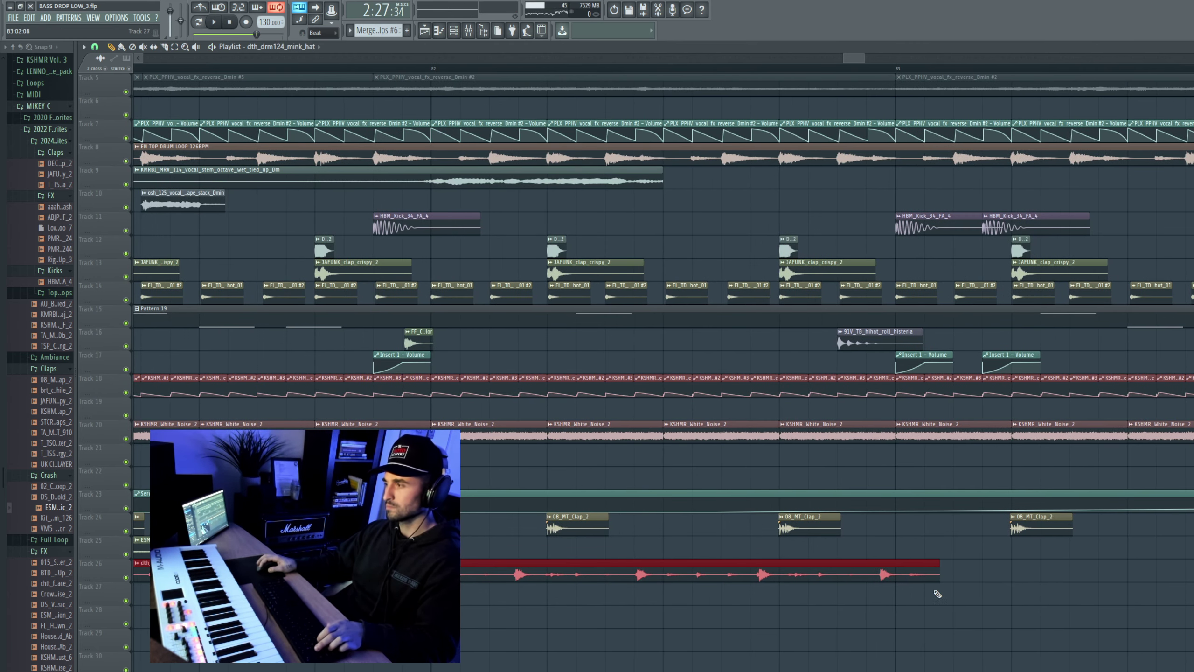
scroll(893, 574, "down", 3)
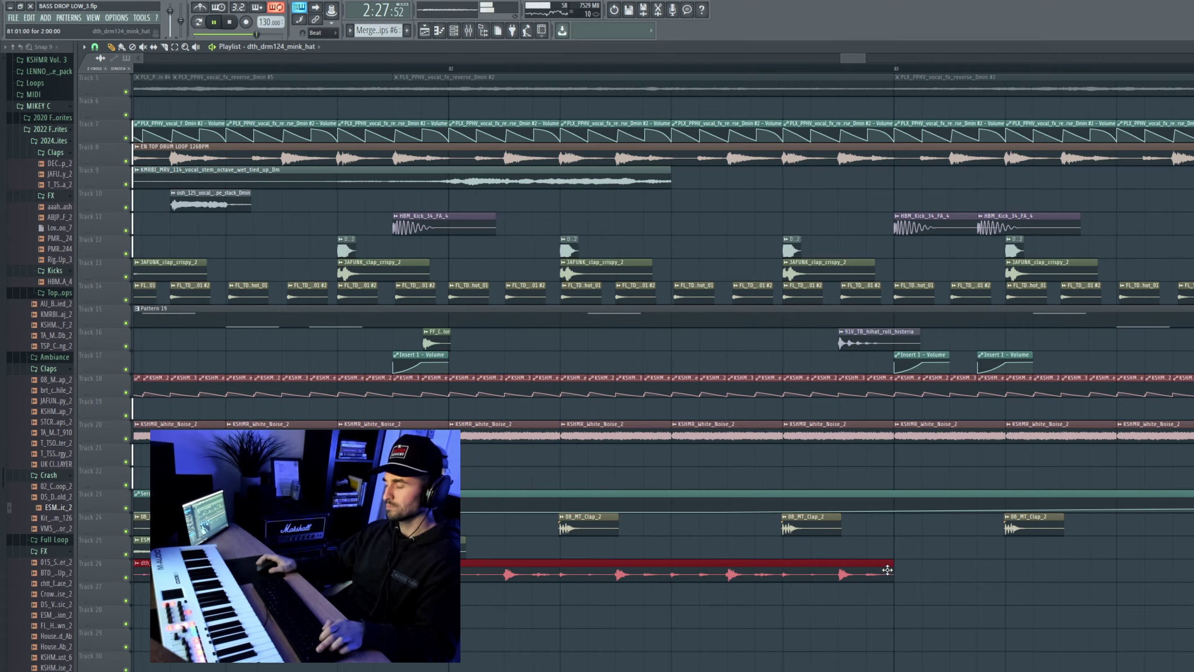
key("space")
Step: Lower the hat loop's channel volume to 58% and route the channel to mixer track 16
double_click(866, 572)
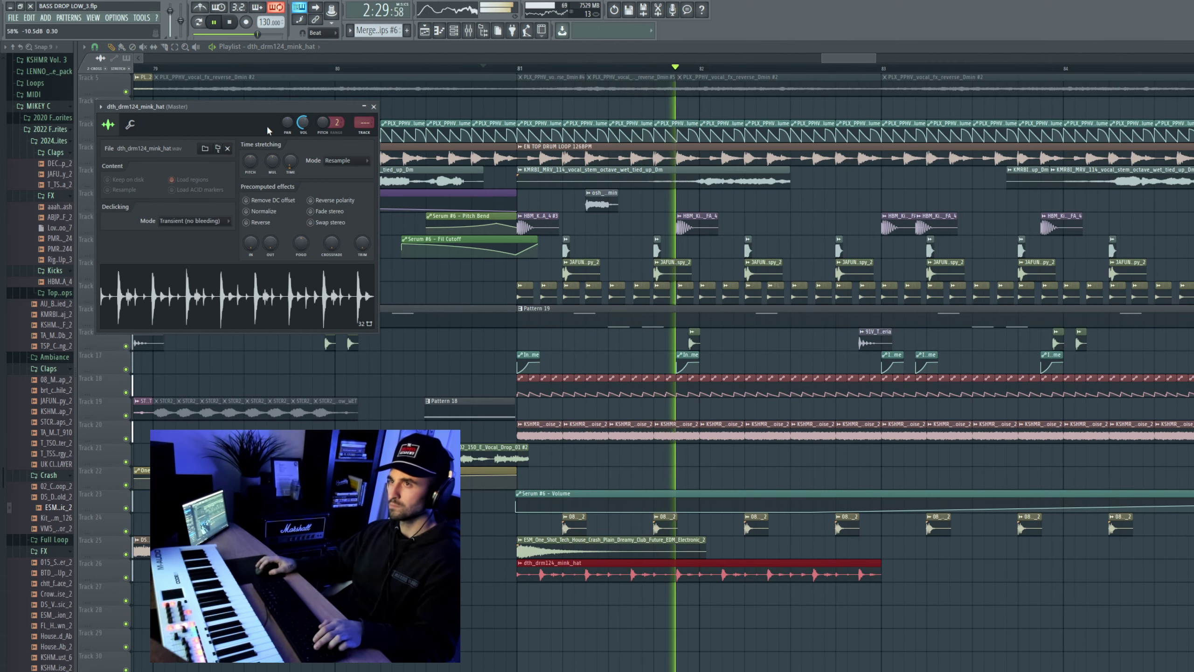
left_click(100, 106)
left_click(244, 141)
key("space")
key("space")
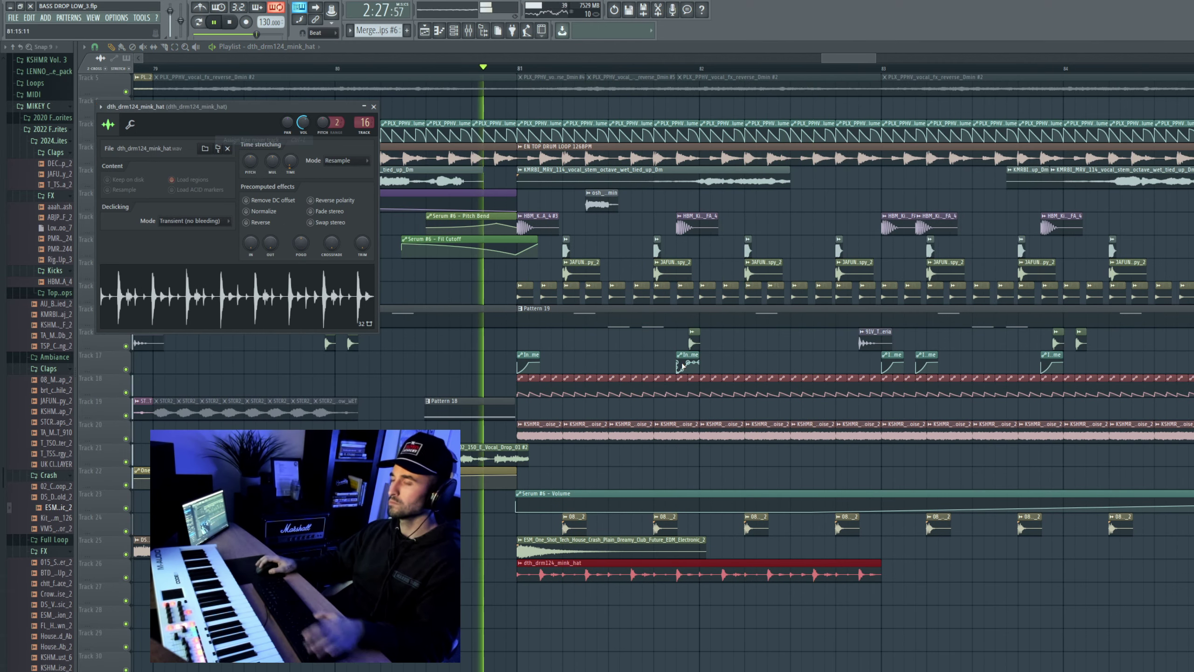
Step: Try the 016_c Drum Loop Percussion 120bpm sample from Splice in place of the hat loop on Track 26
key("F9")
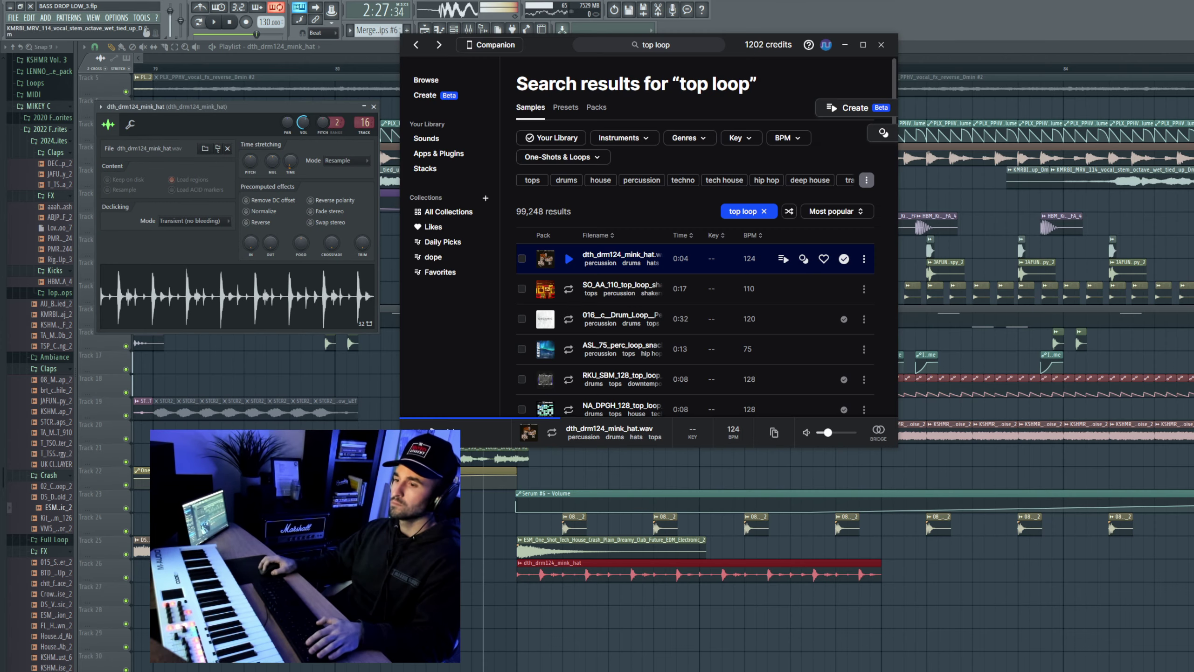
left_click(569, 319)
left_click_drag(591, 590, 599, 566)
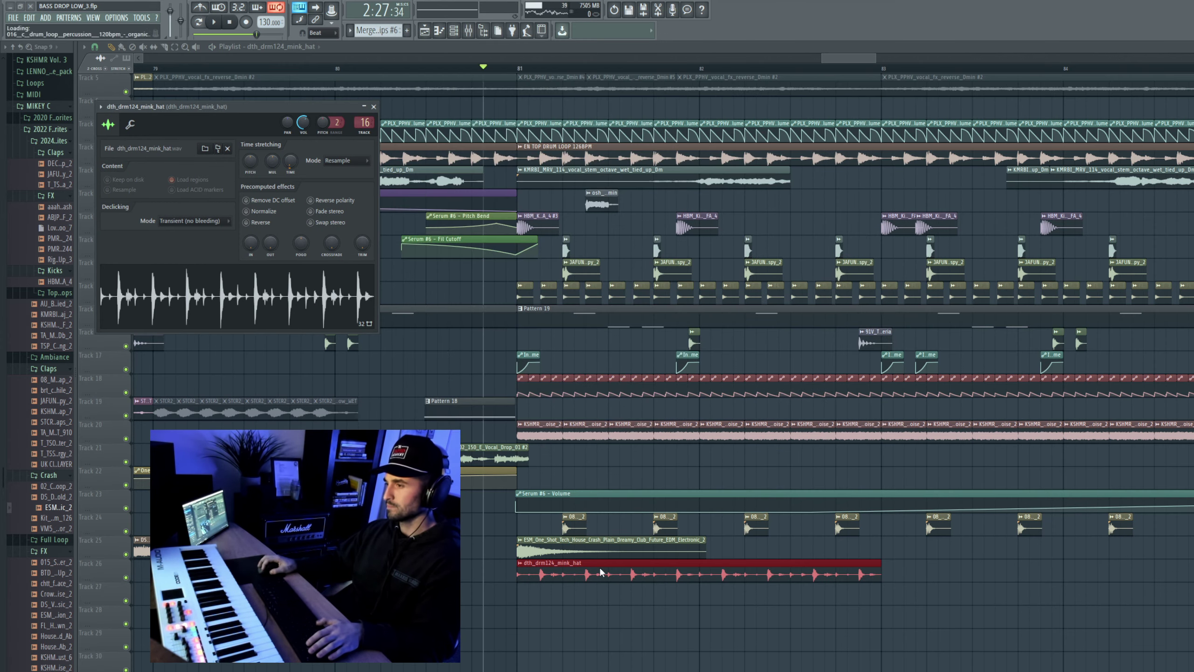
key("space")
scroll(606, 567, "down", 3)
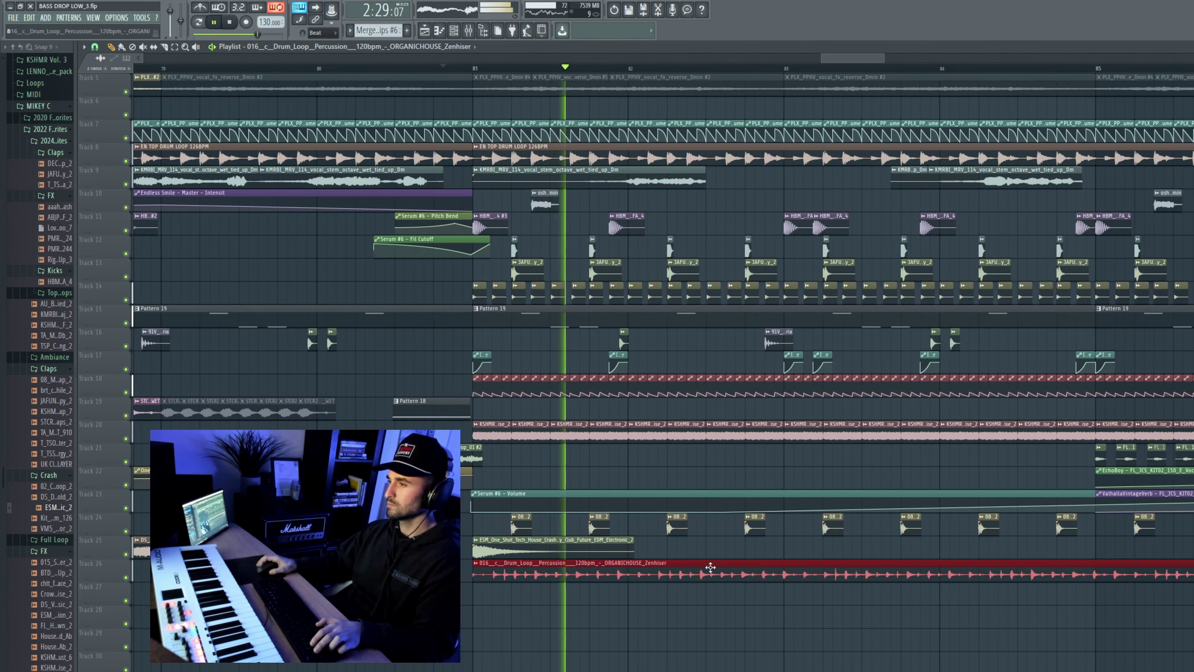
key("space")
Step: Switch to Splice, preview RKU_SBM_128_top_loop_capetown and use it to replace the loop on Track 26
key("alt+Tab")
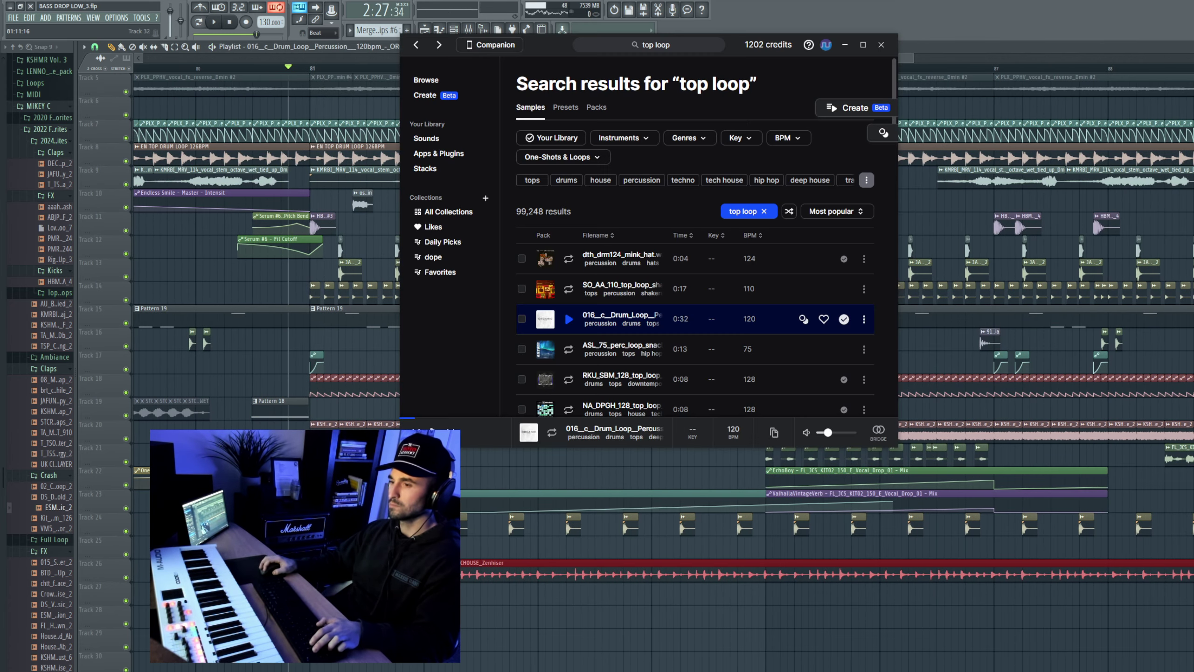
left_click(569, 383)
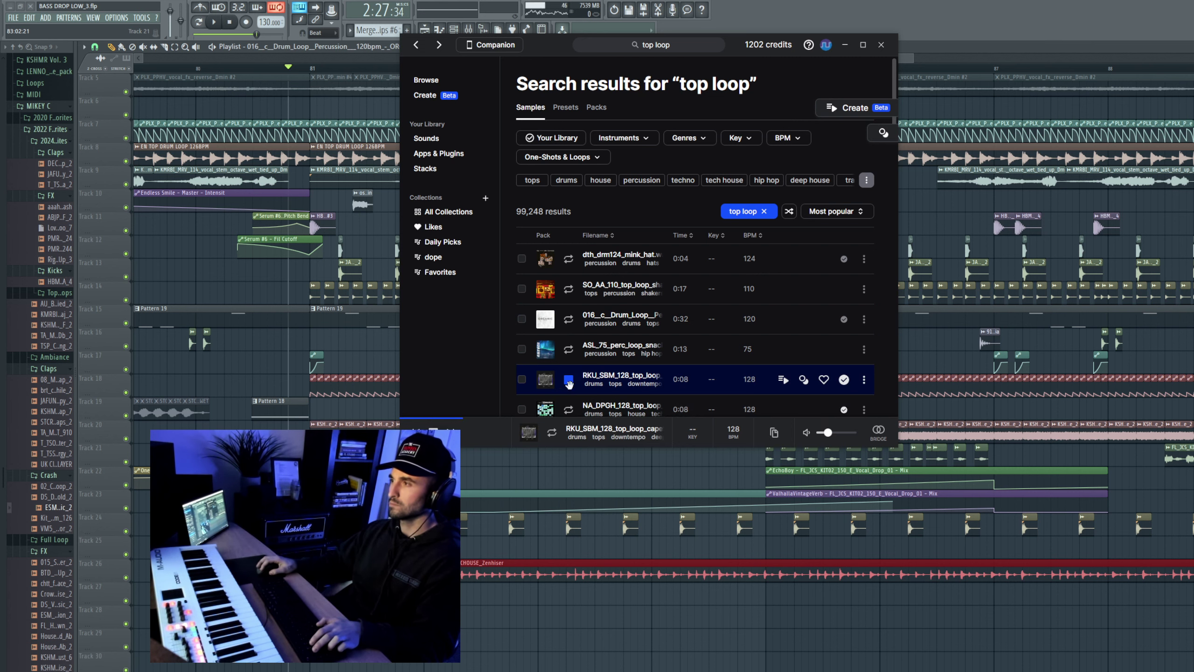
left_click_drag(570, 380, 551, 565)
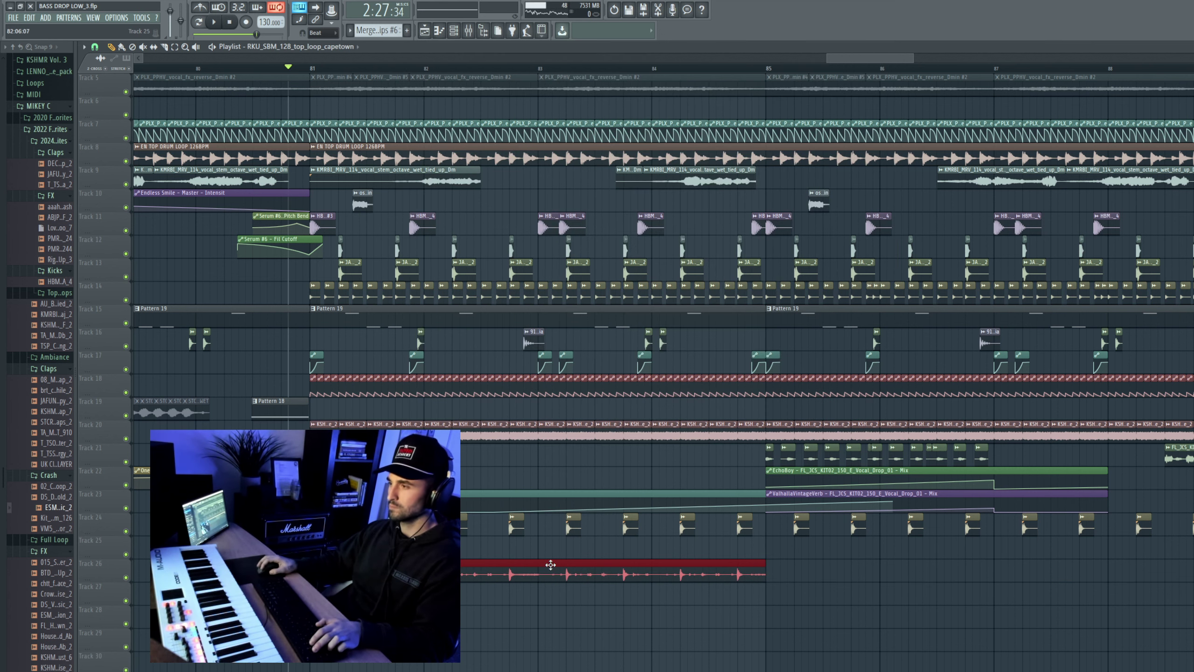
key("space")
Step: Open the capetown top loop's channel settings and lower its volume to 49%
double_click(678, 570)
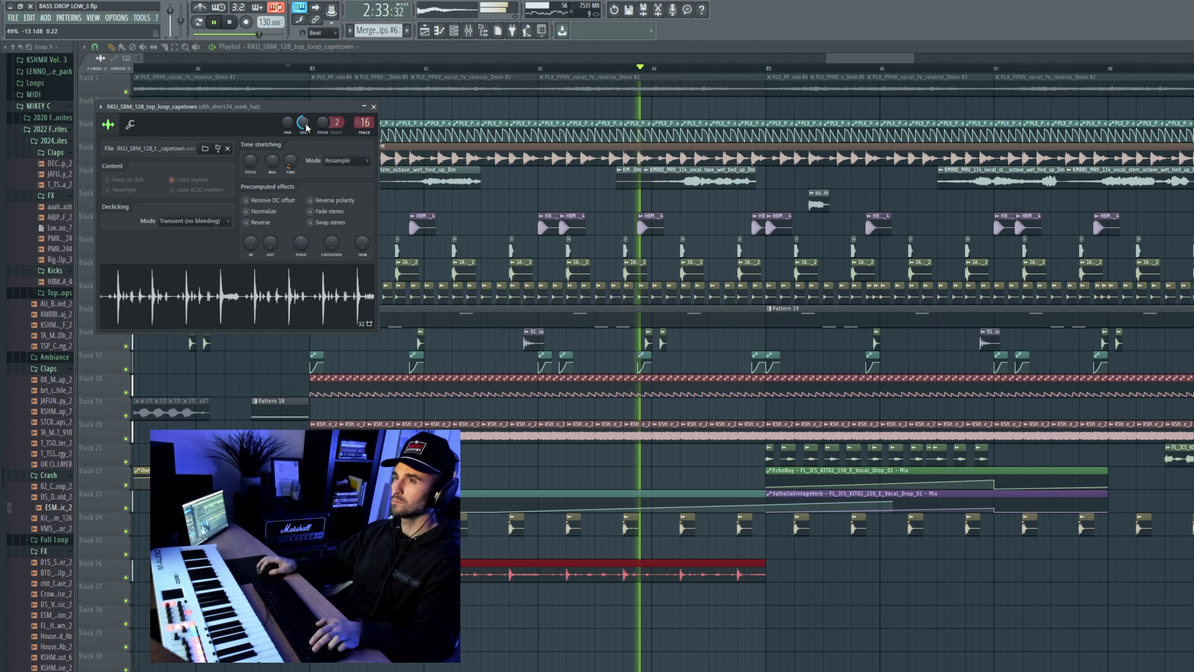
scroll(689, 594, "down", 4)
left_click(688, 594)
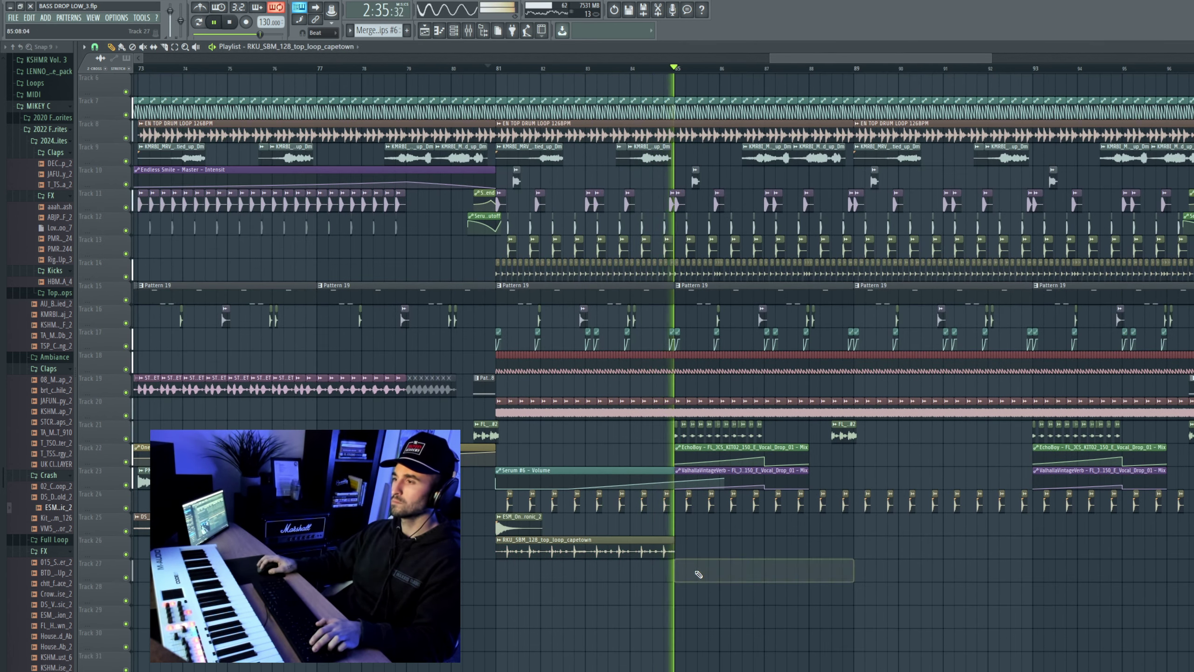
Step: Duplicate the capetown top loop clip on Track 26 to fill bars 81 to 97
left_click(678, 545)
left_click_drag(742, 565, 649, 549)
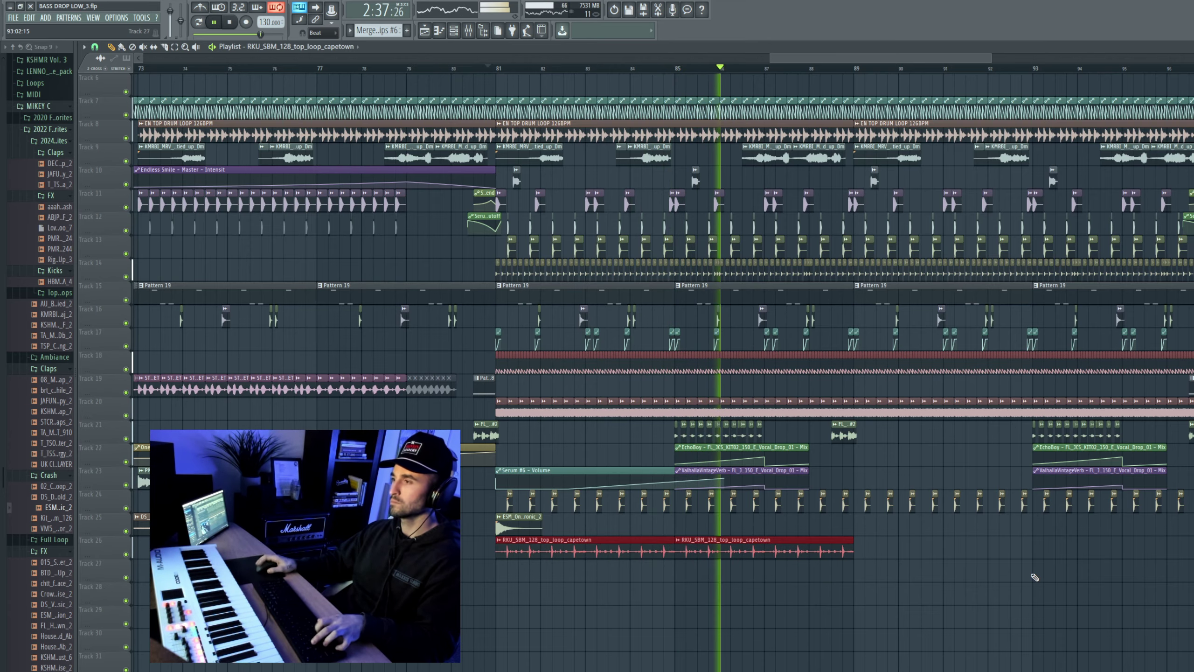
scroll(1011, 575, "up", 4)
scroll(711, 555, "down", 3)
key("ctrl+b")
Step: Duplicate the four capetown top loop clips to cover the rest of the second drop from bar 97 to bar 113
scroll(711, 552, "down", 4)
left_click_drag(894, 558, 446, 545)
scroll(705, 548, "down", 3)
scroll(724, 550, "up", 3)
scroll(1024, 620, "up", 6)
key("ctrl+b")
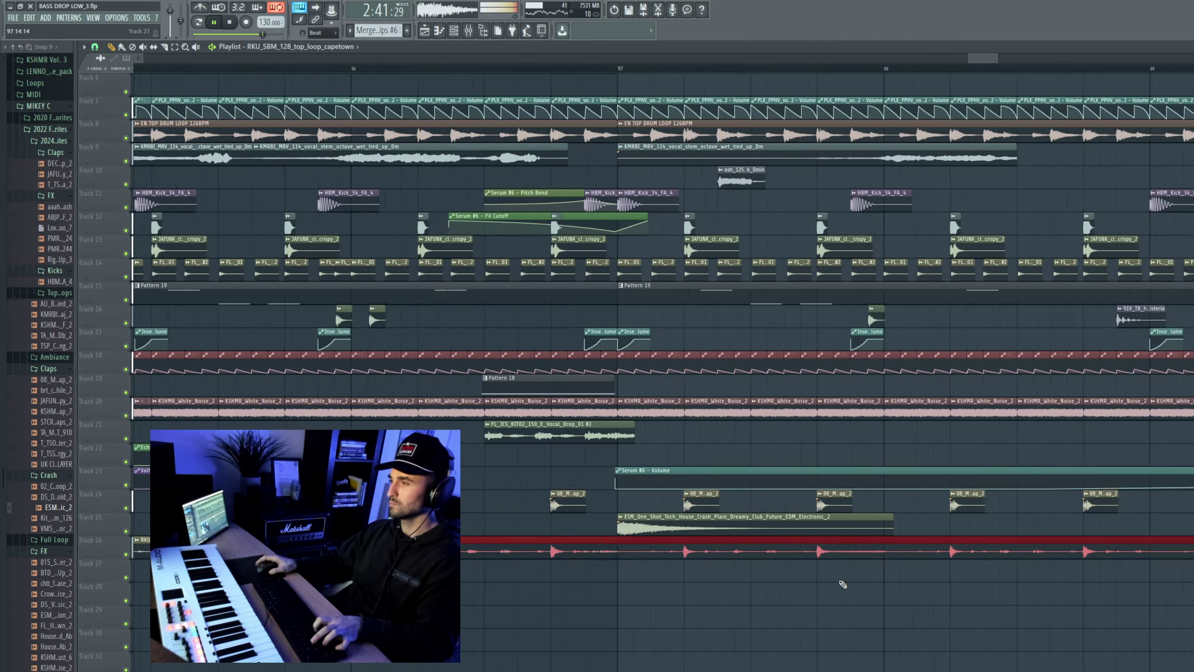
scroll(832, 581, "down", 8)
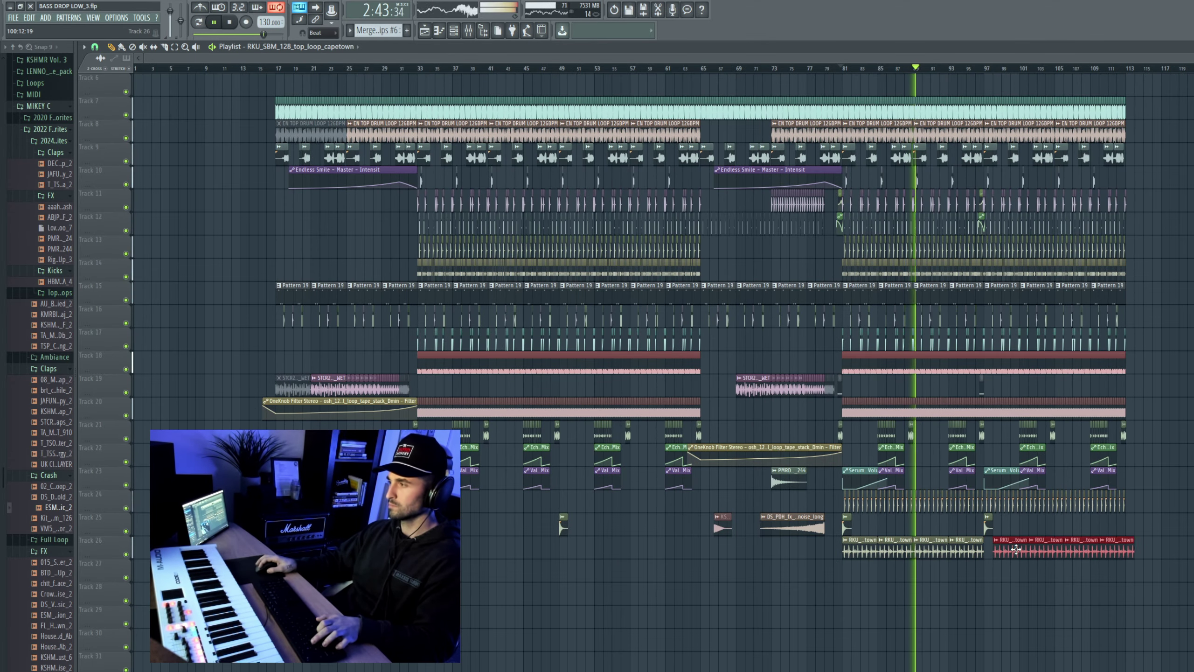
Step: Copy the full run of capetown top loop clips to the first drop on Track 26, from bar 33 to bar 65
left_click_drag(1171, 550, 848, 562)
key("ctrl+c")
scroll(432, 550, "up", 7)
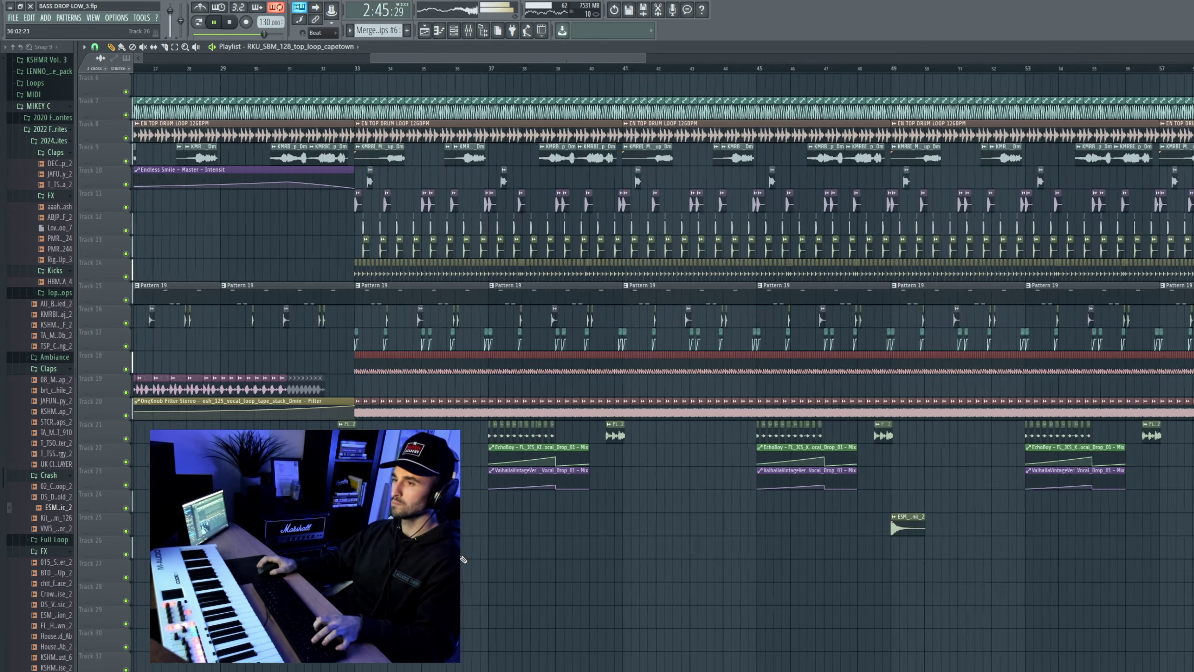
key("ctrl+v")
scroll(414, 549, "down", 2)
scroll(414, 550, "down", 8)
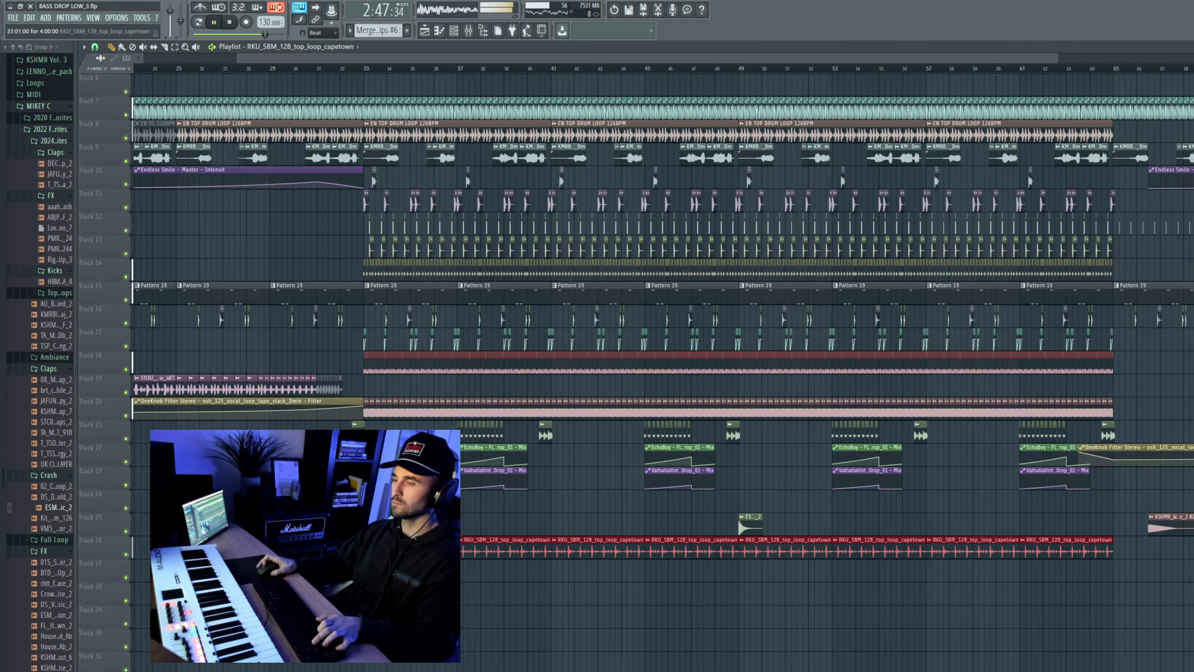
scroll(653, 539, "down", 2)
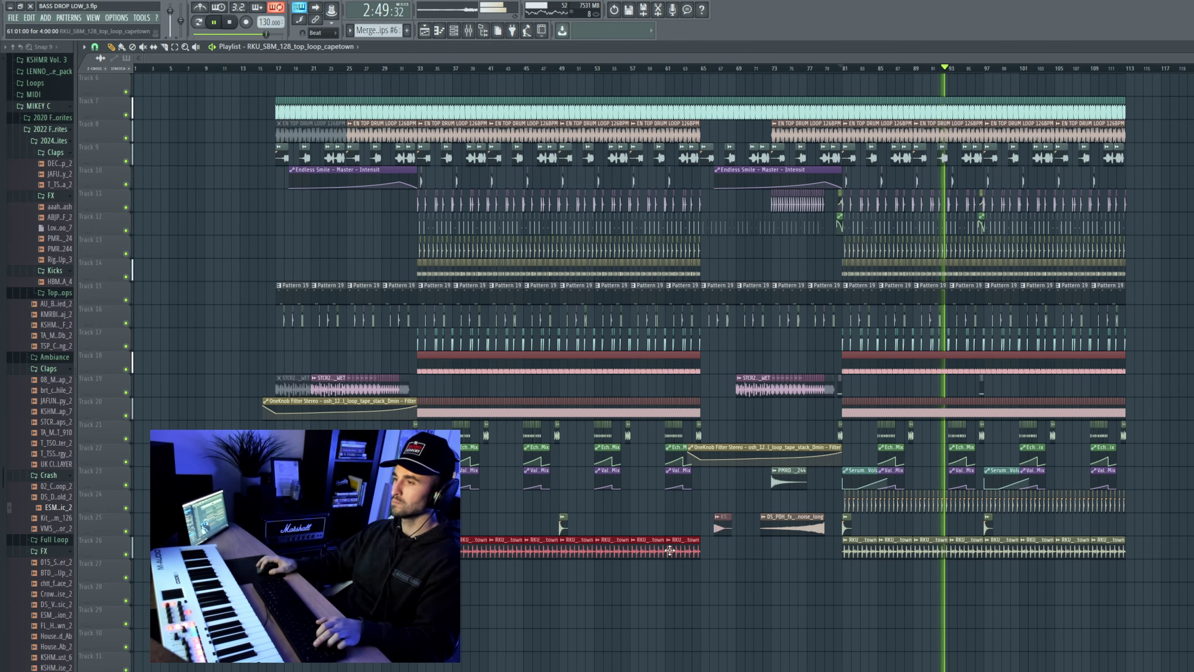
Step: Open the top loop's channel and solo its mixer track 16 to check the loop's sound against the second drop
double_click(670, 551)
key("F9")
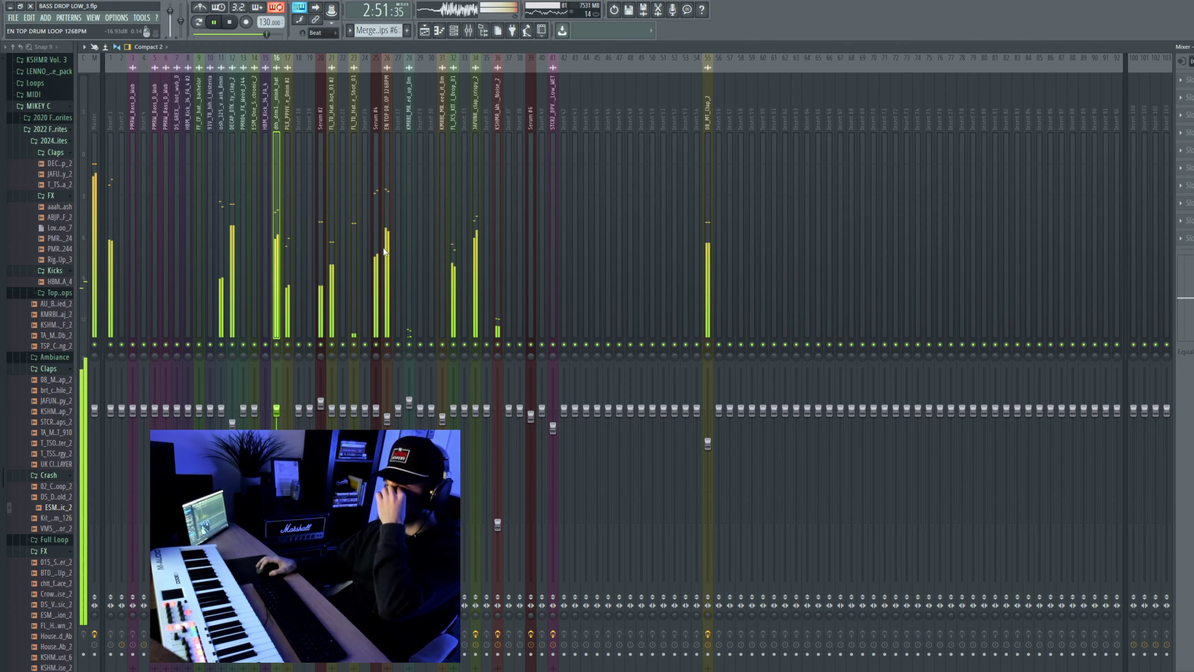
right_click(278, 344)
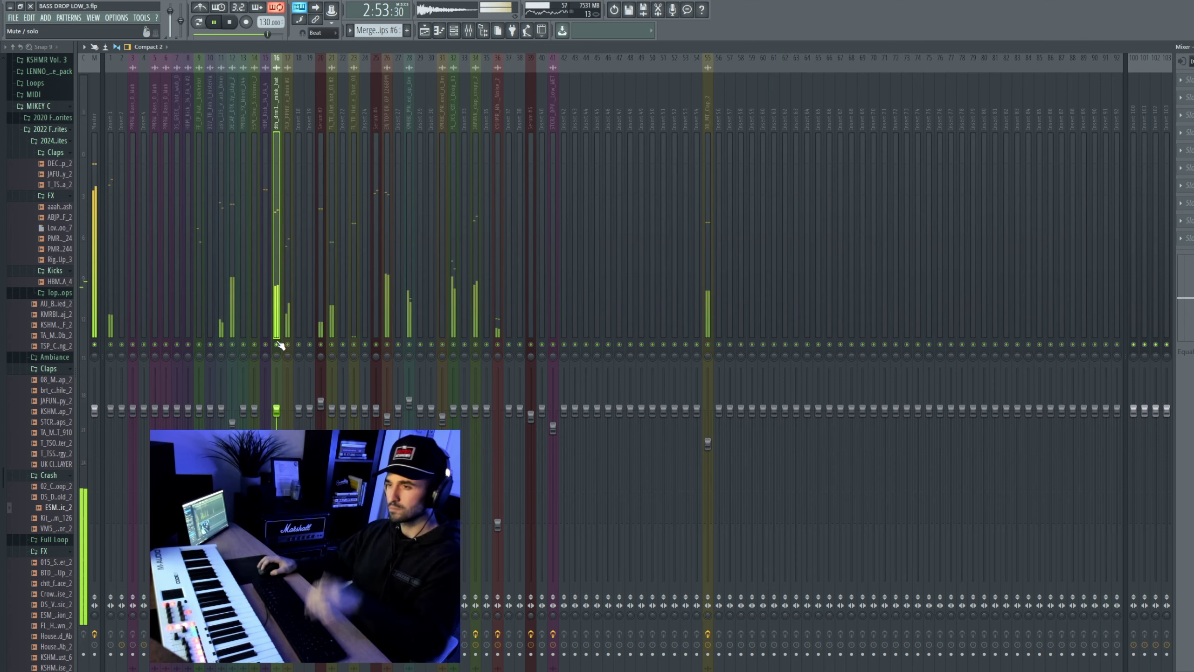
right_click(277, 345)
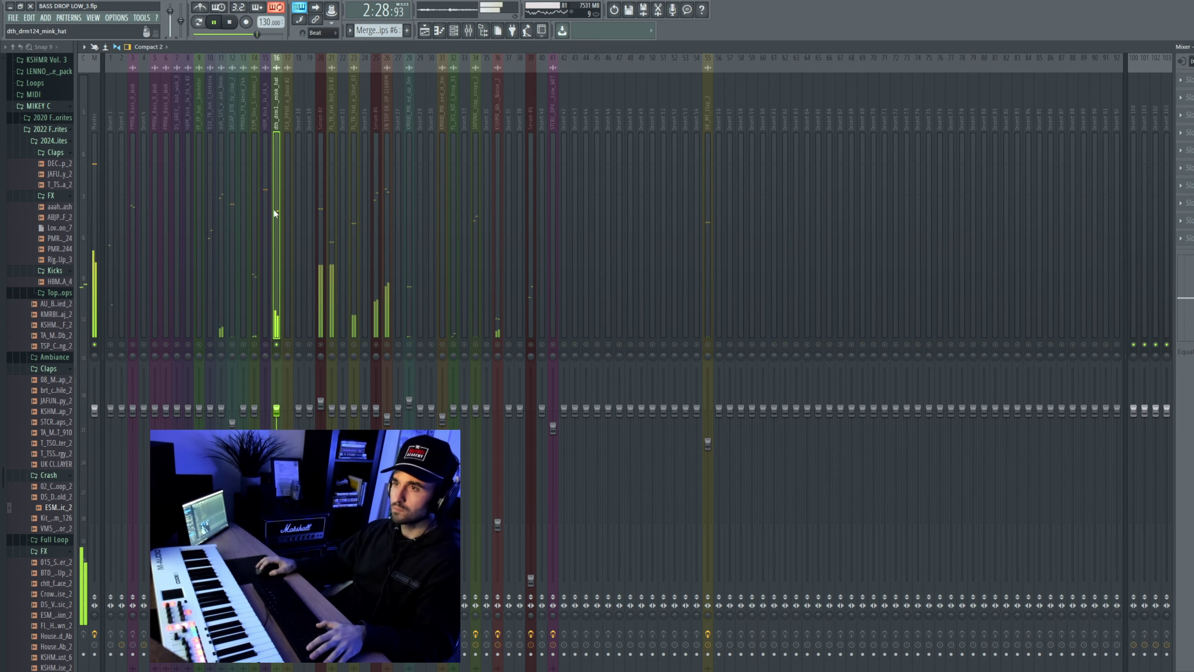
key("F9")
scroll(895, 510, "up", 3)
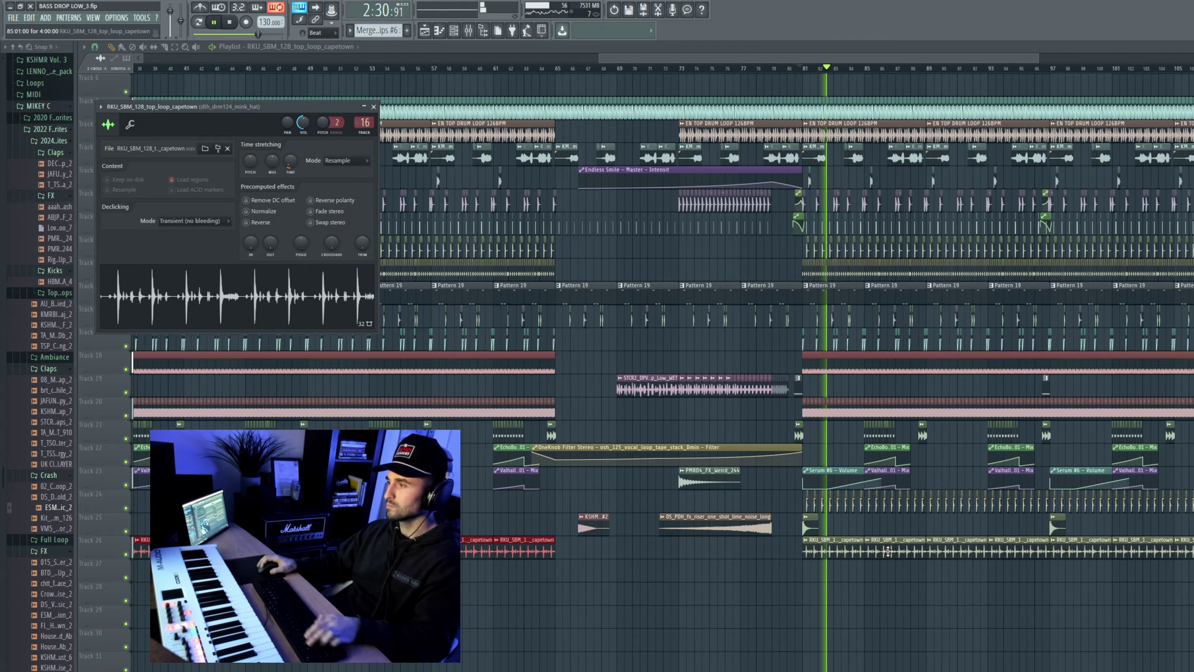
Step: Add an S1 Imager Stereo effect to the top loop's mixer track 16 and set its width to 2.03
key("F9")
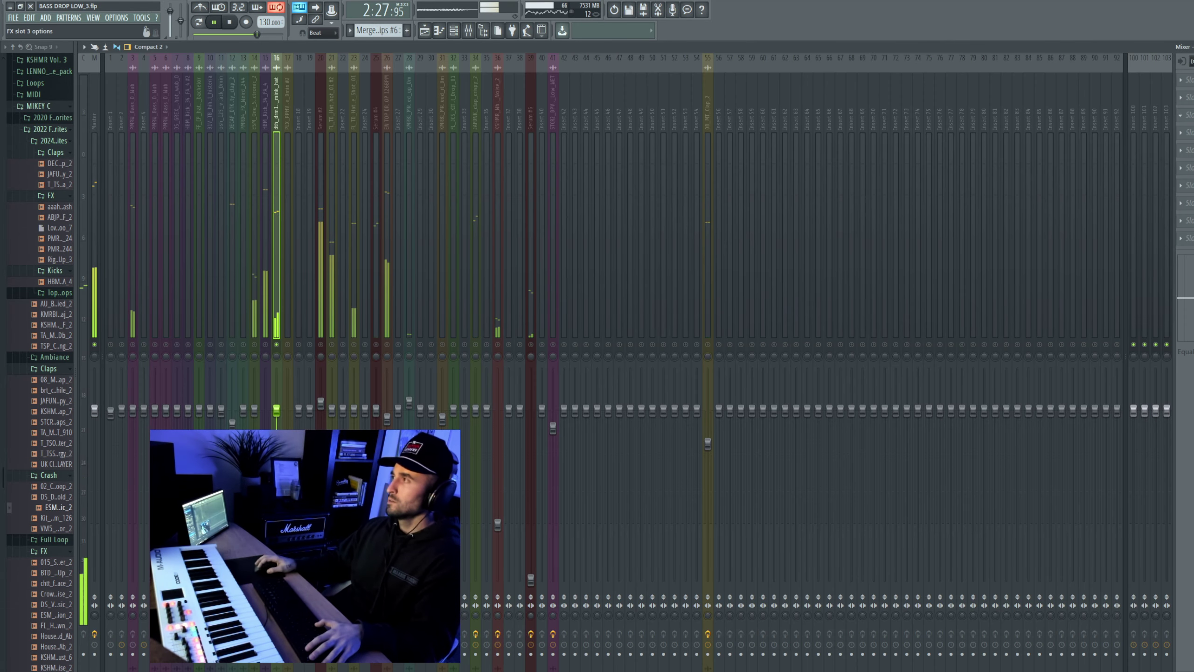
left_click(1180, 115)
left_click(1155, 517)
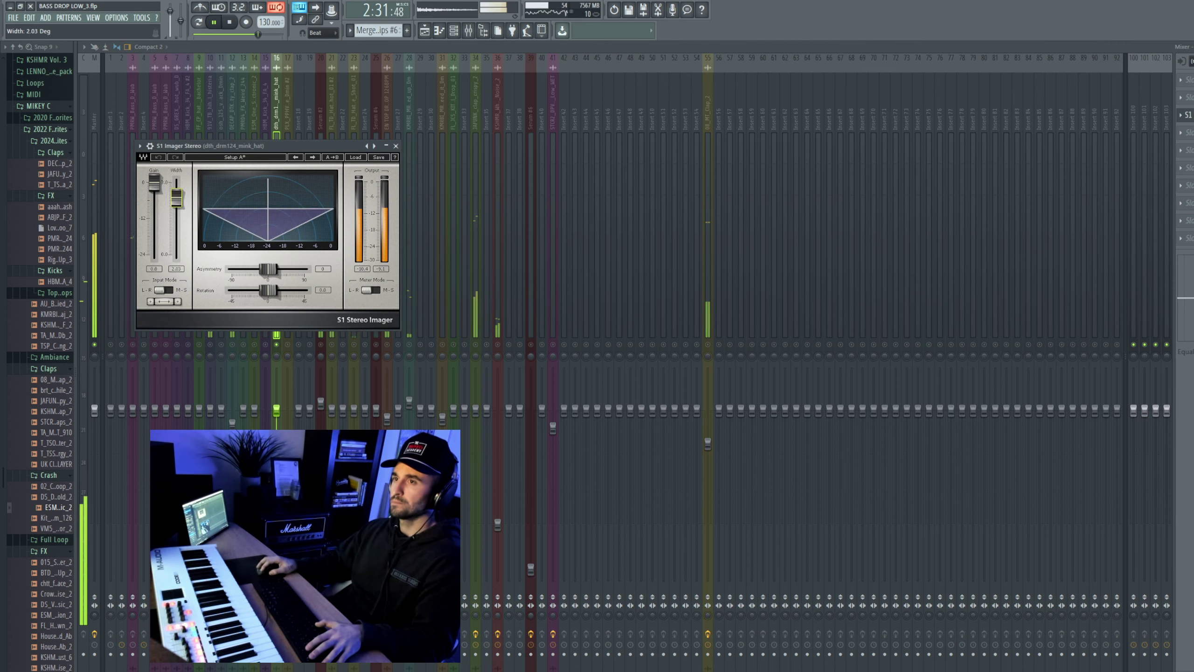
key("Escape")
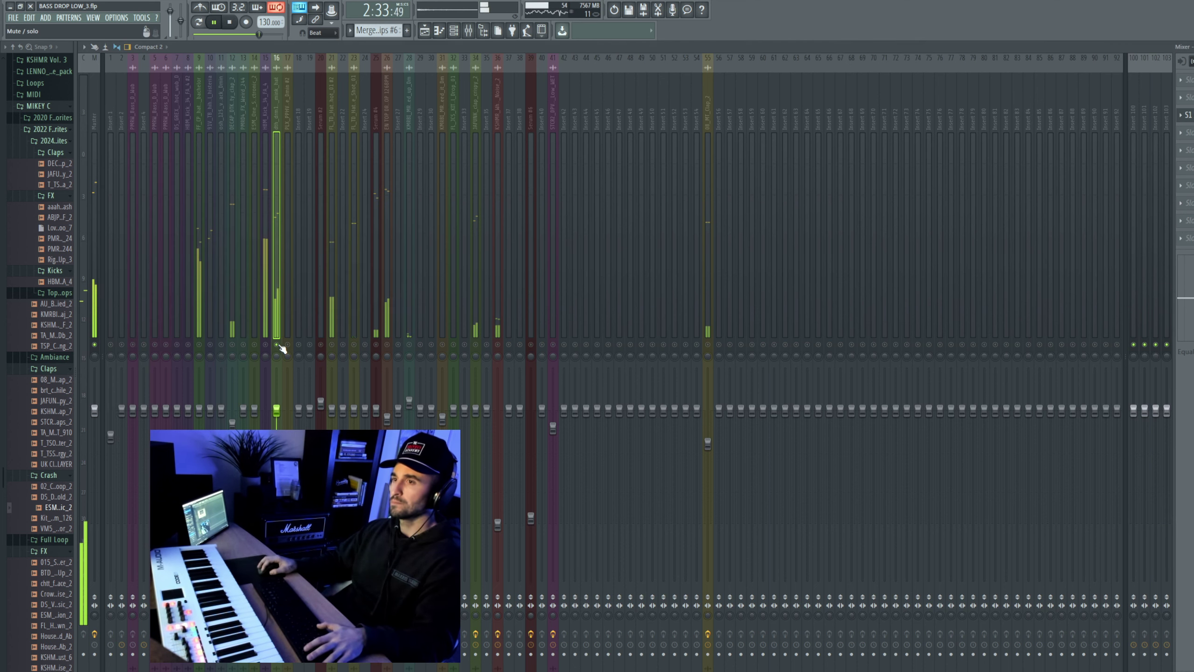
Step: Compare the soloed top loop with the snare dirty clap, slightly lower the clap's level, unsolo everything and set track 16 to -1.1 dB
left_click(233, 344)
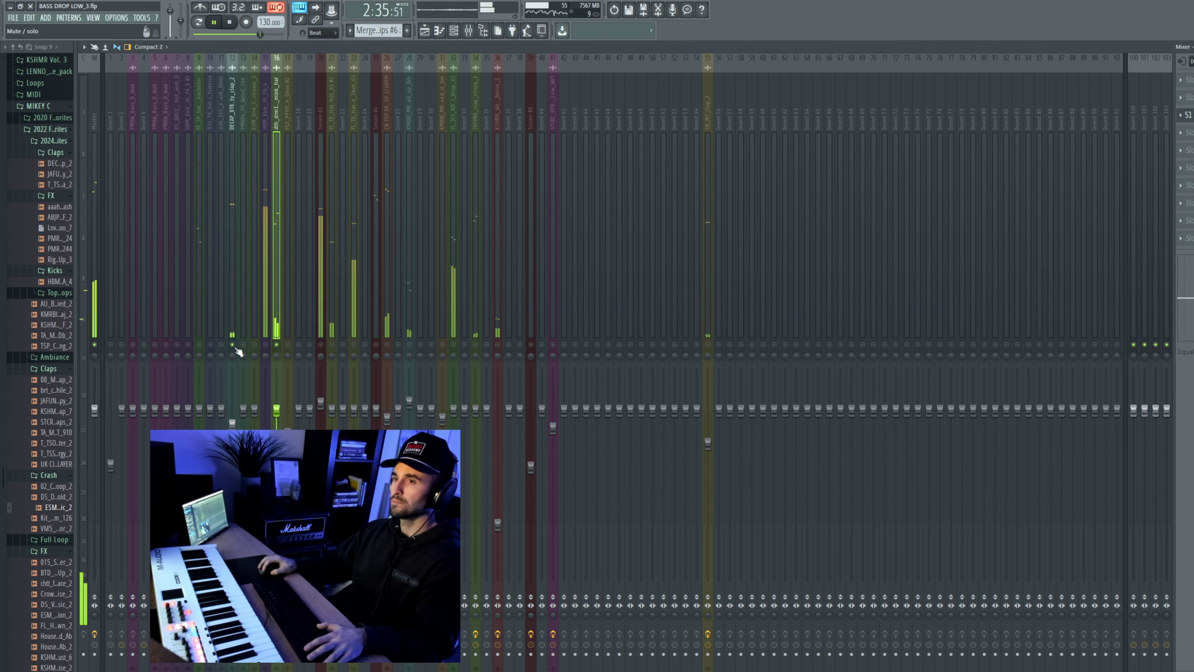
left_click(232, 423)
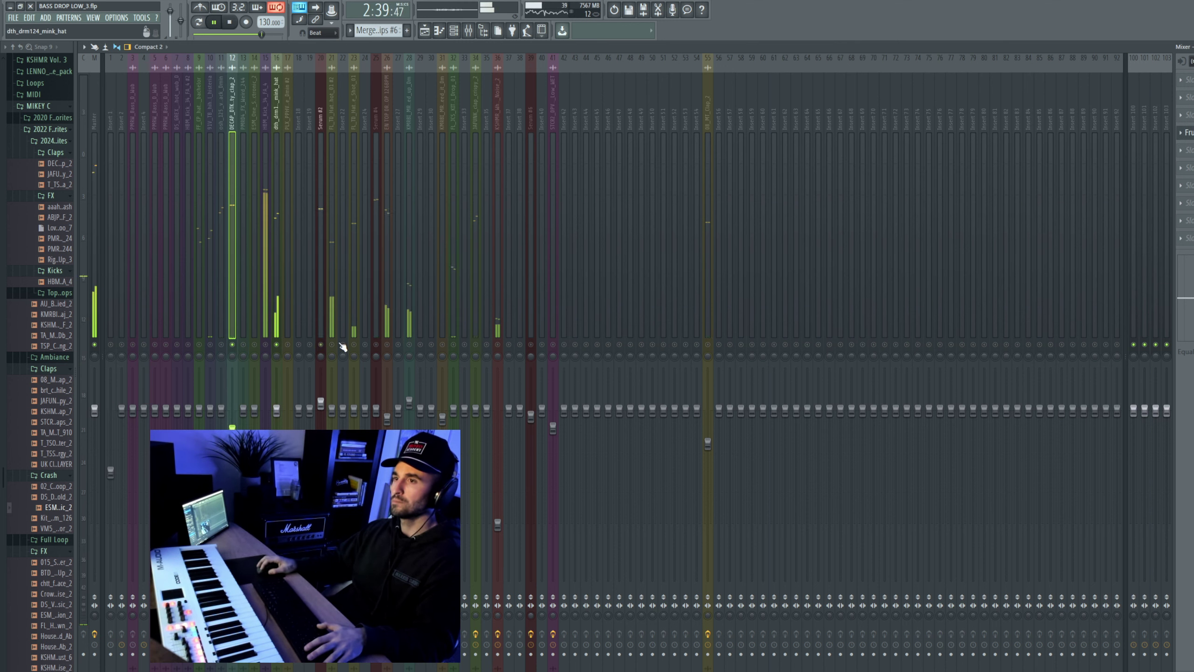
right_click(709, 344)
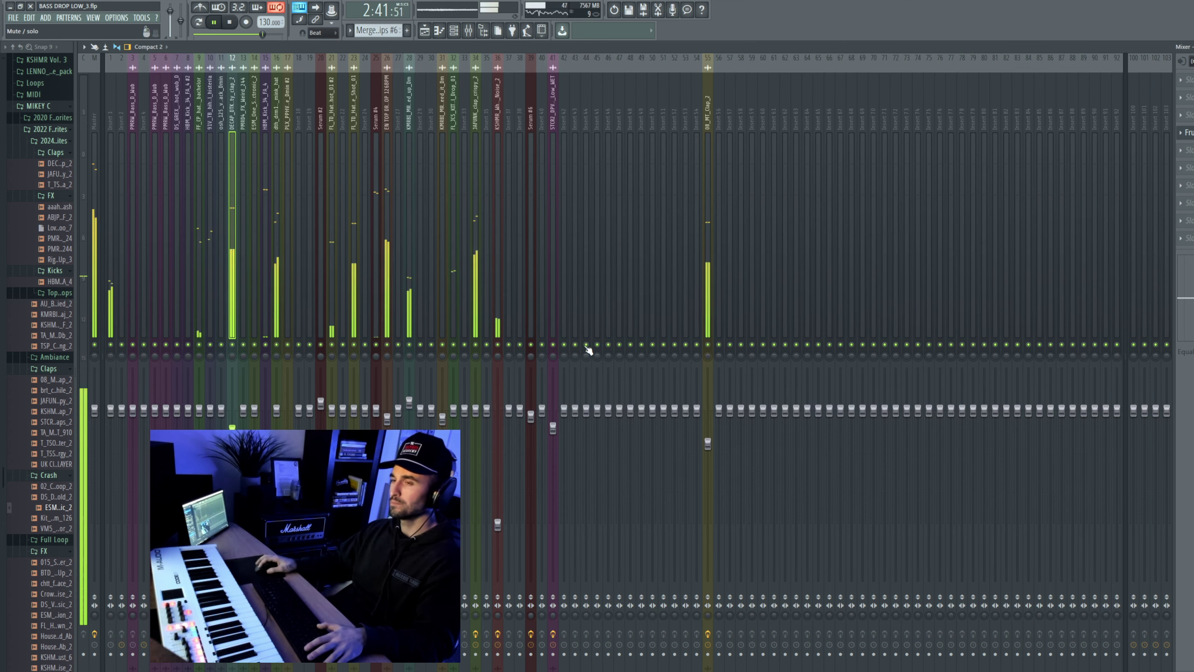
left_click(277, 411)
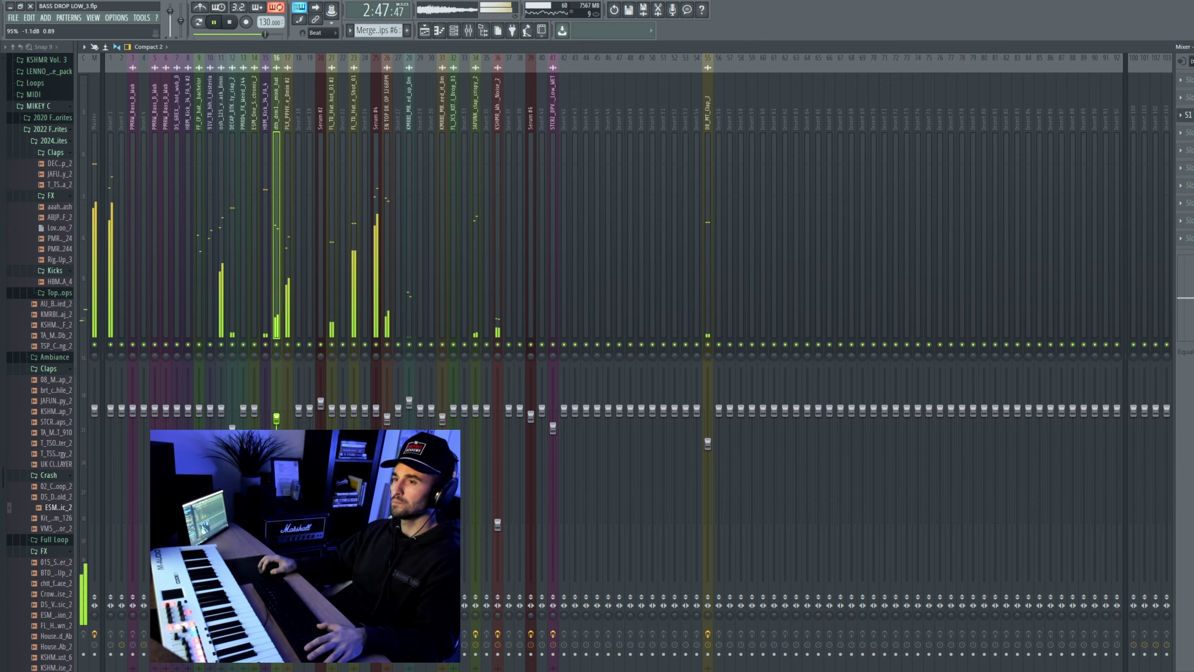
key("F9")
key("Escape")
Step: Play the second drop from bar 81 to check the updated mix, and save the project
scroll(606, 241, "down", 2)
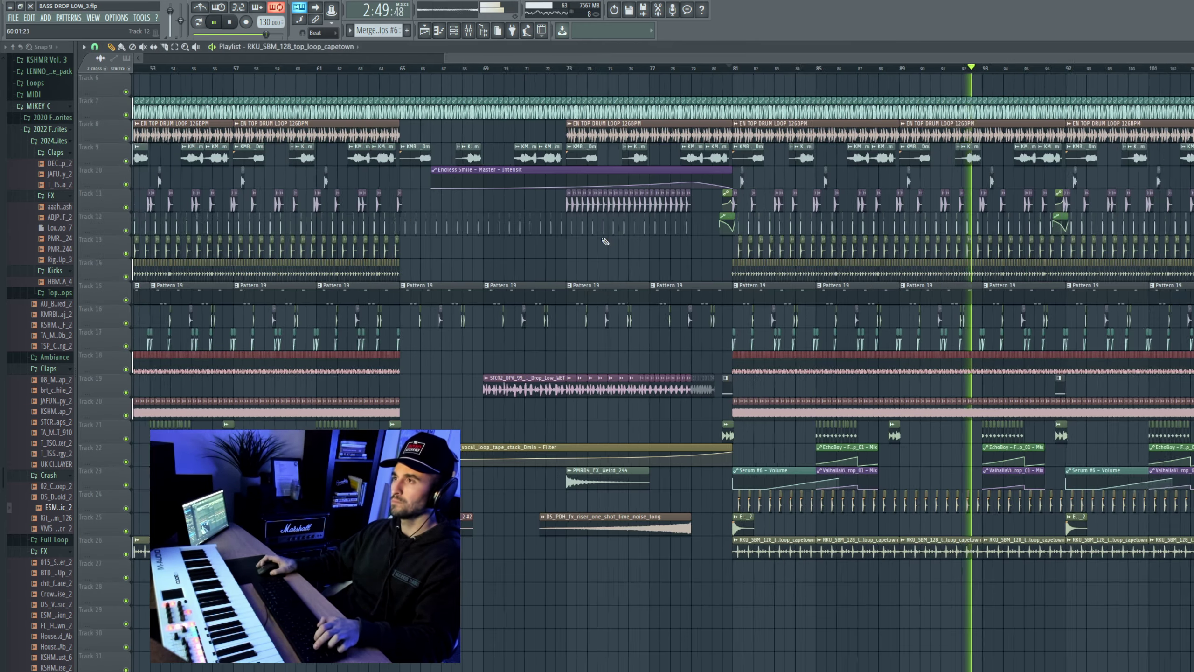
scroll(769, 223, "down", 4)
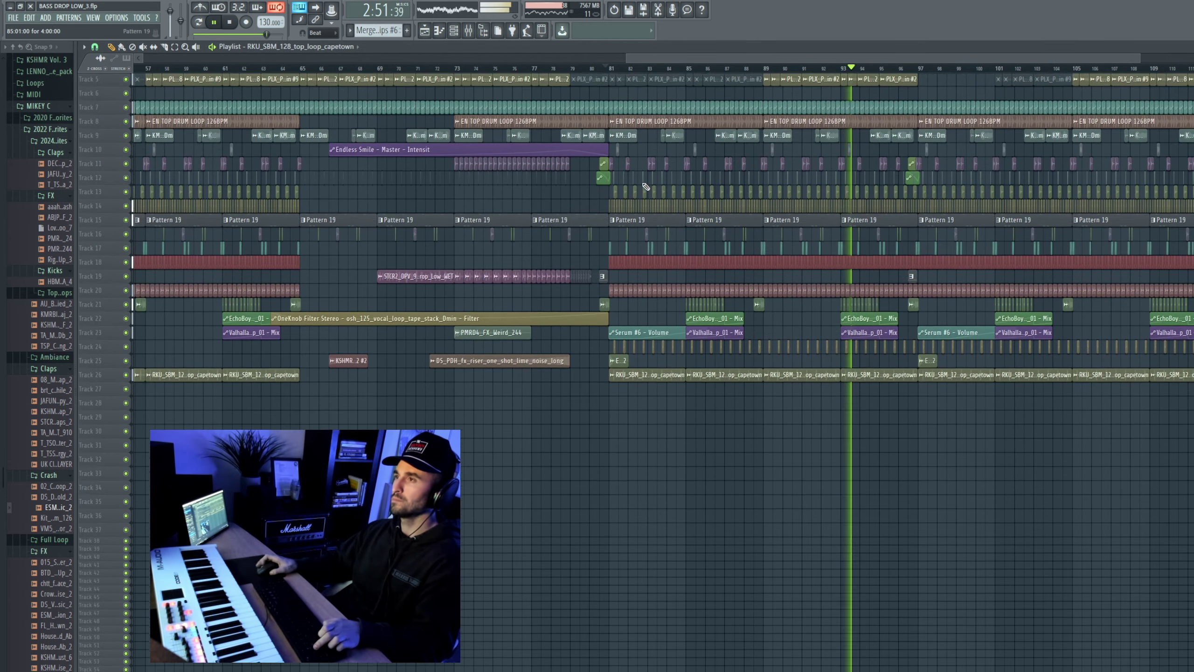
scroll(601, 176, "up", 4)
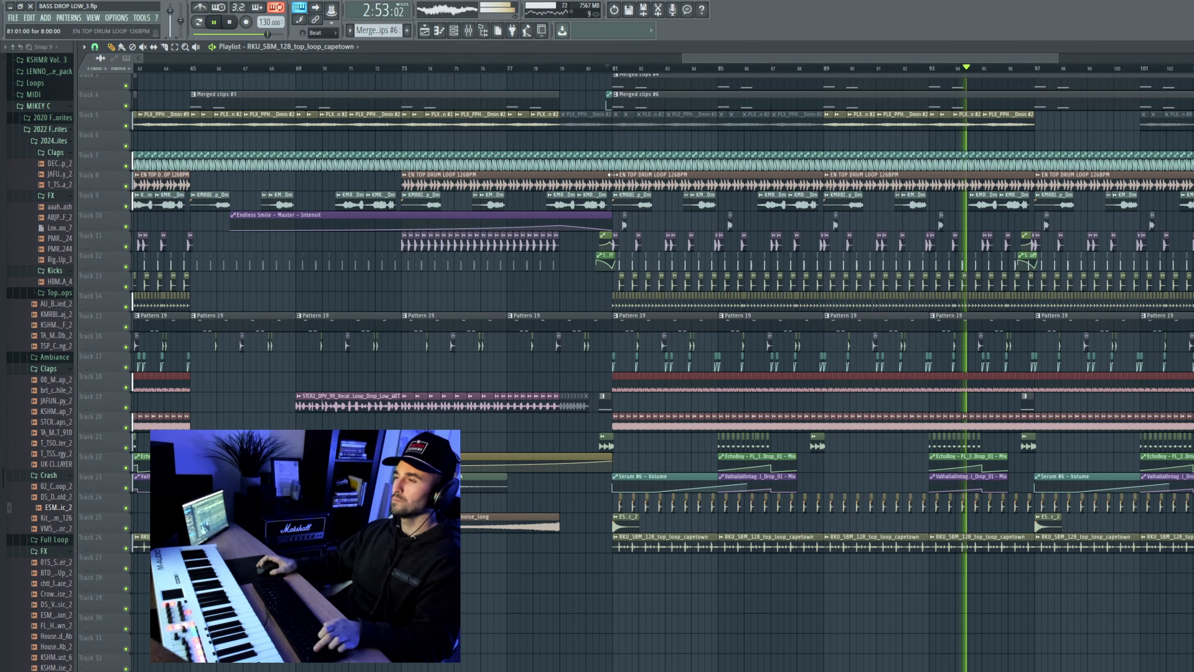
left_click(364, 68)
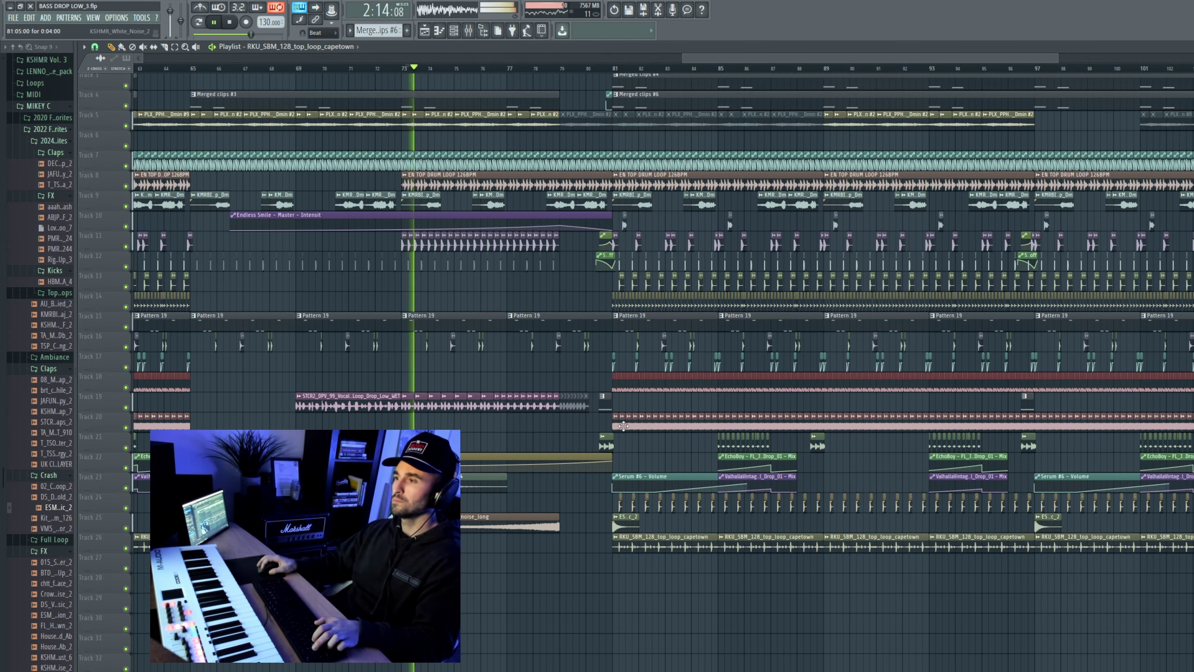
left_click(596, 69)
left_click(614, 68)
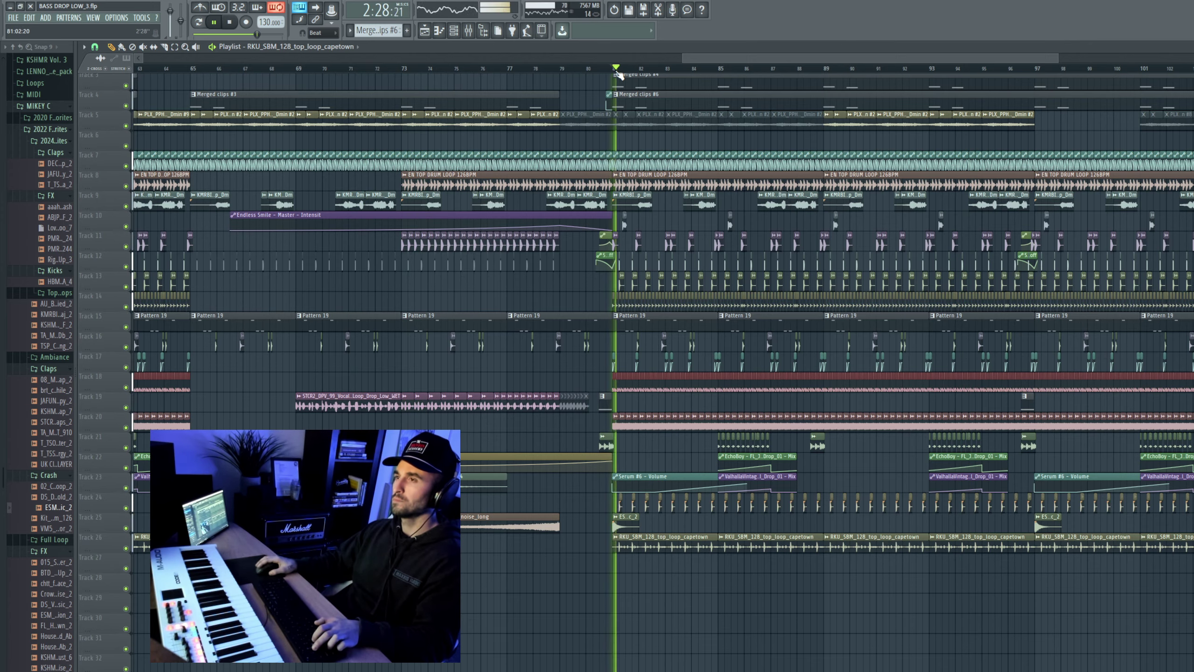
scroll(540, 151, "down", 6)
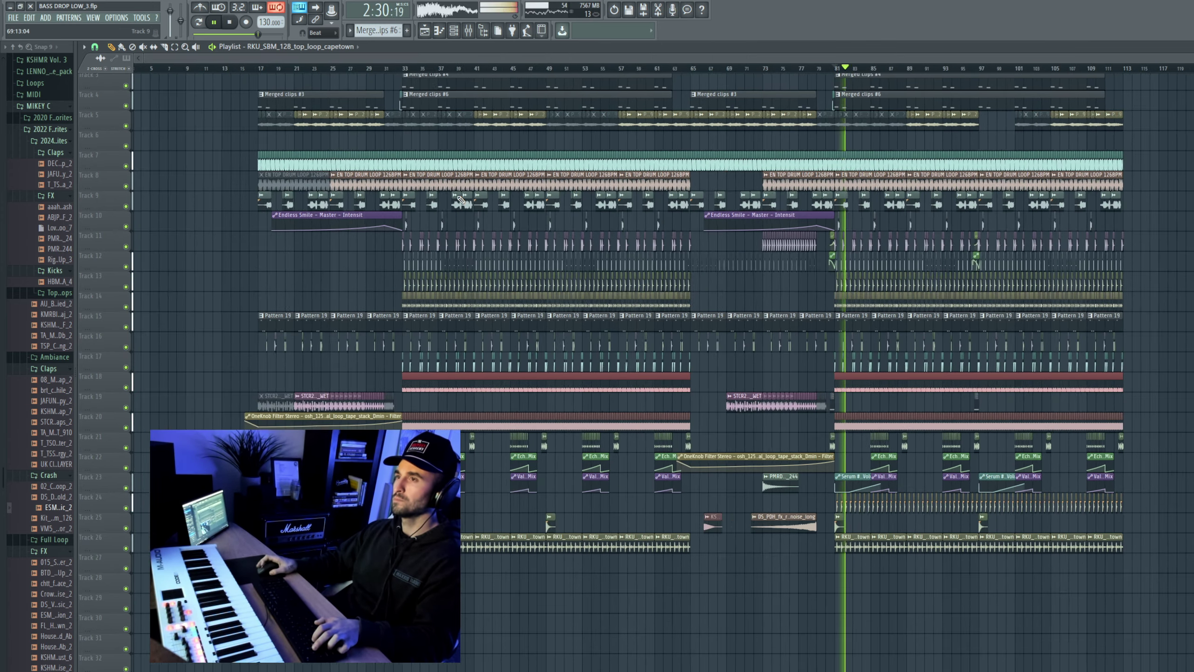
scroll(472, 174, "up", 2)
left_click(13, 18)
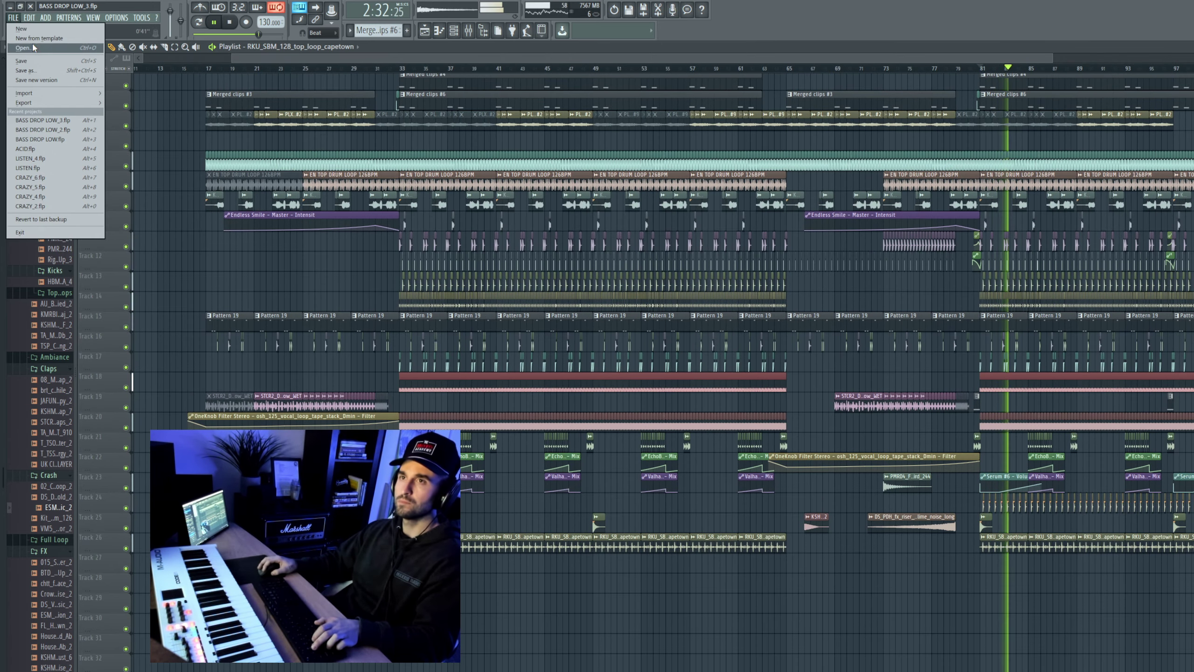
left_click(40, 61)
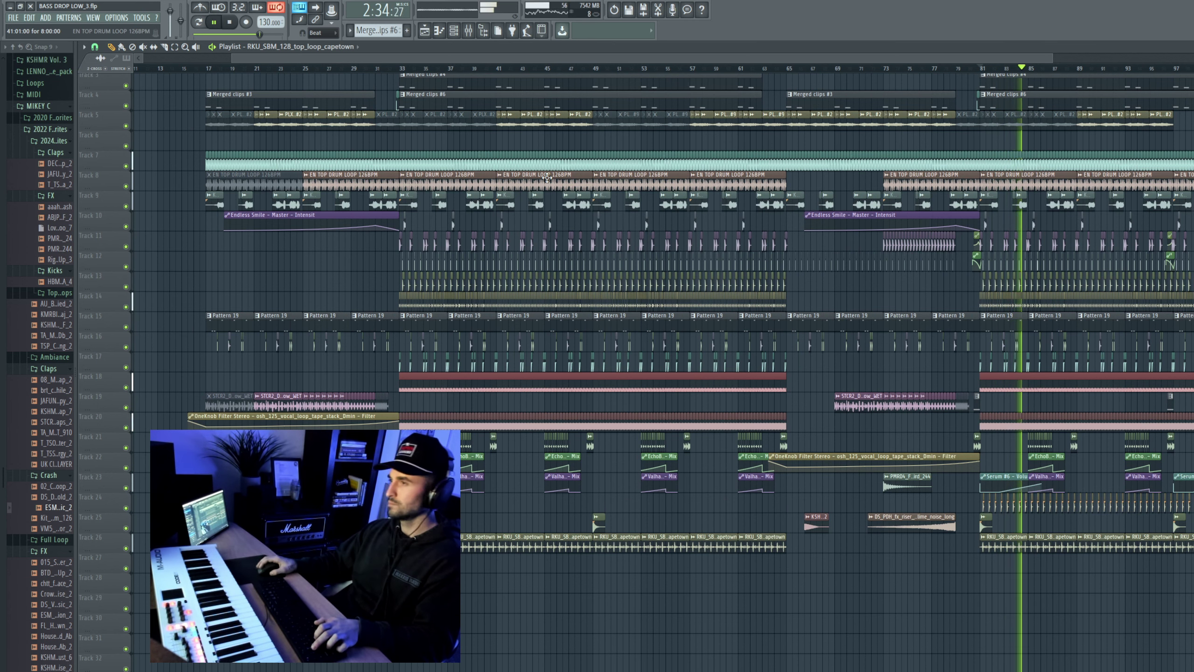
Step: Play from about bar 29 and examine the stereo width by frequency band in the master track's Ozone 11 Imager
left_click(353, 68)
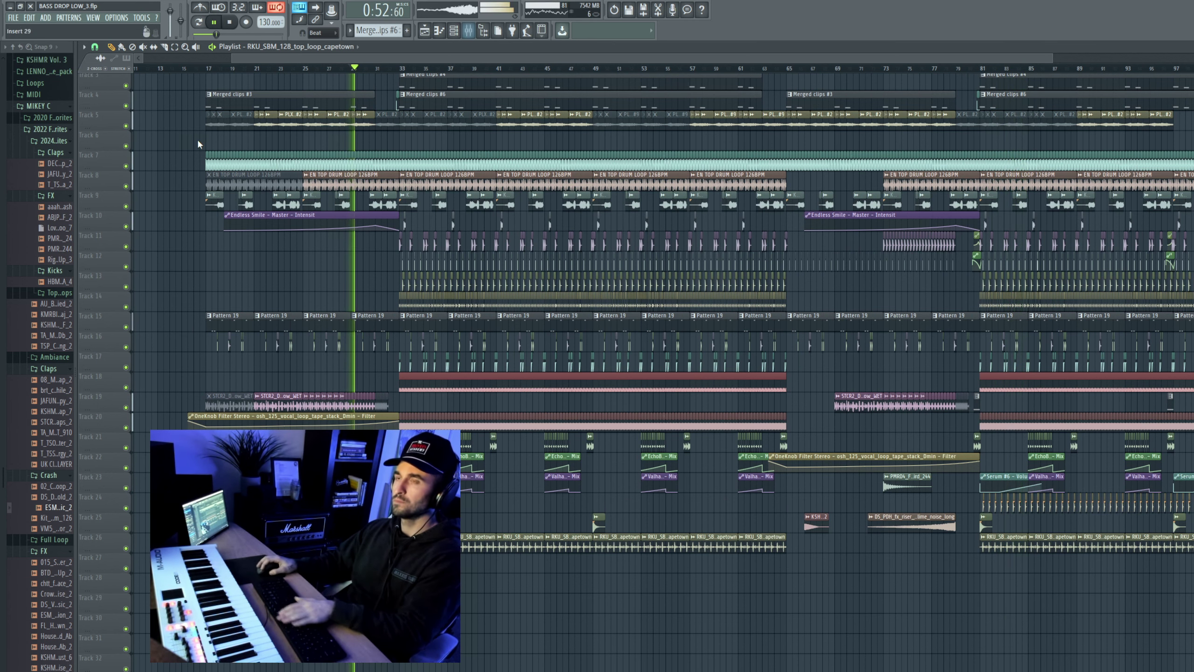
key("F9")
key("space")
scroll(84, 104, "up", 2)
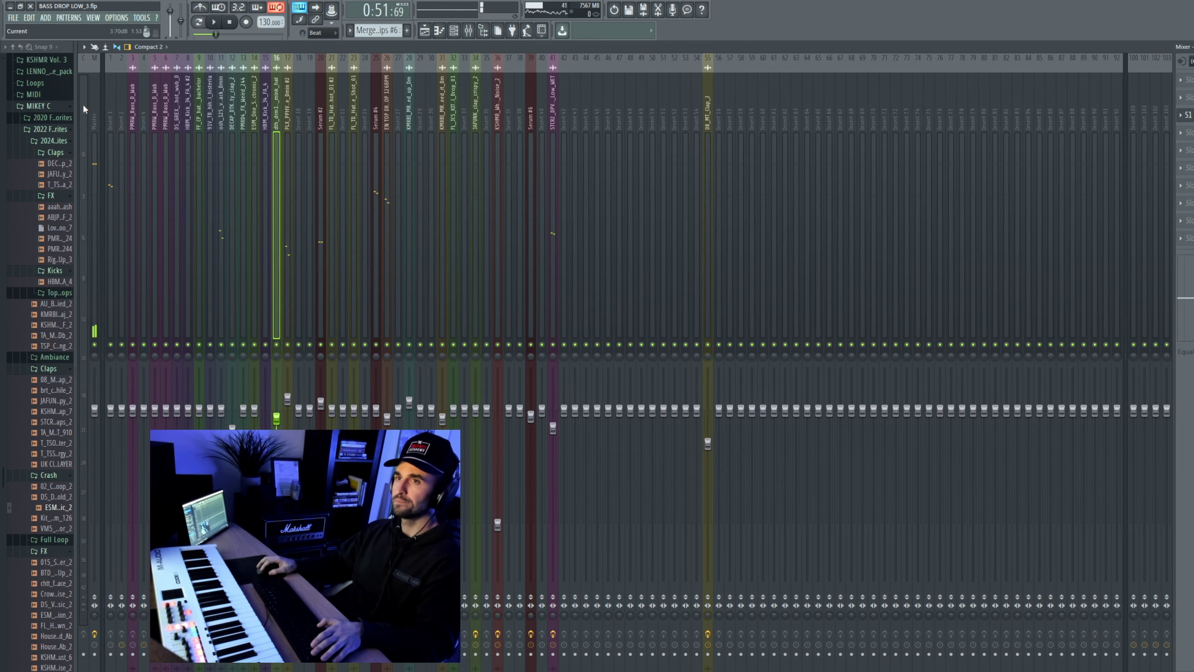
left_click(96, 102)
left_click(1189, 220)
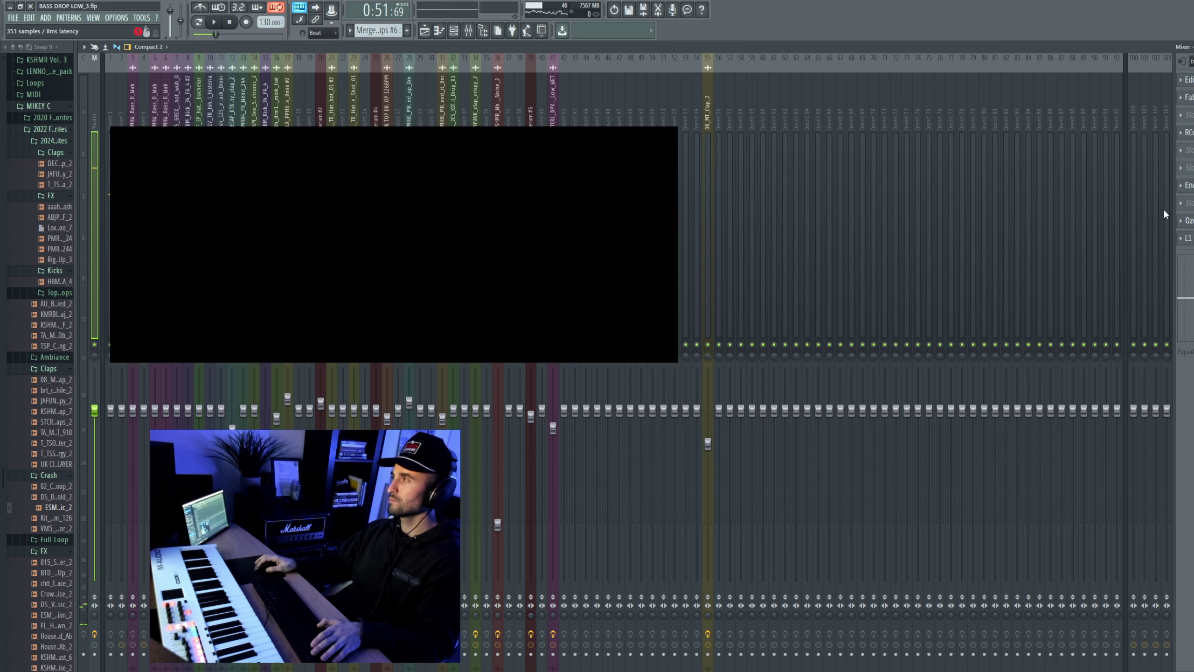
key("space")
left_click(286, 190)
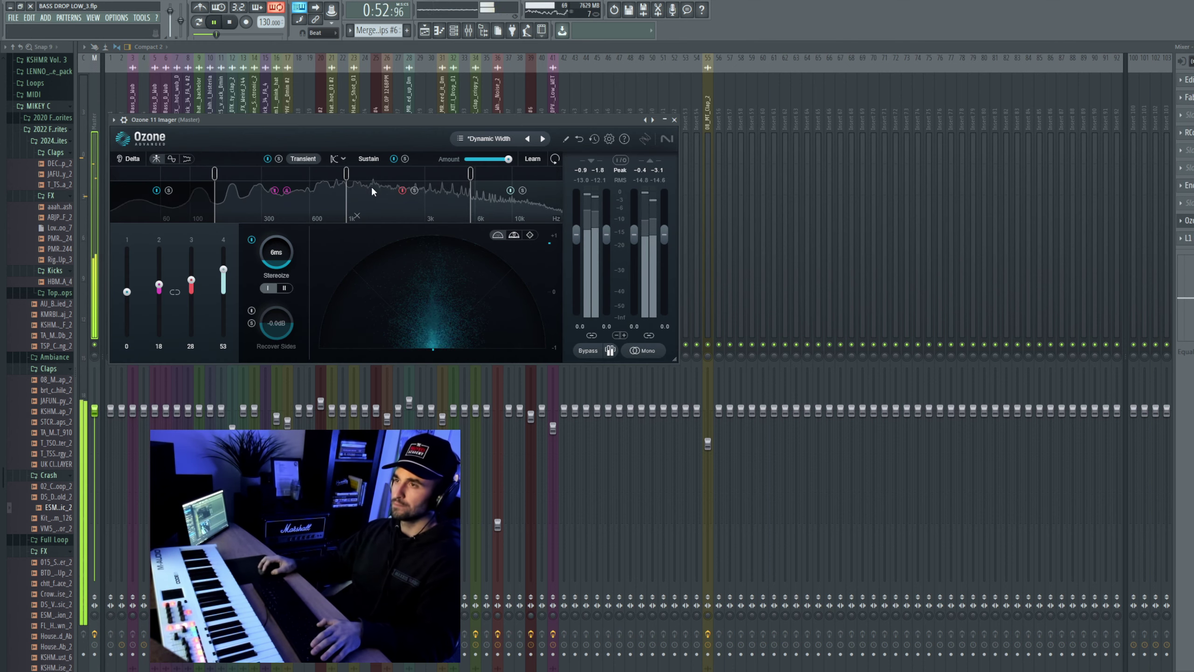
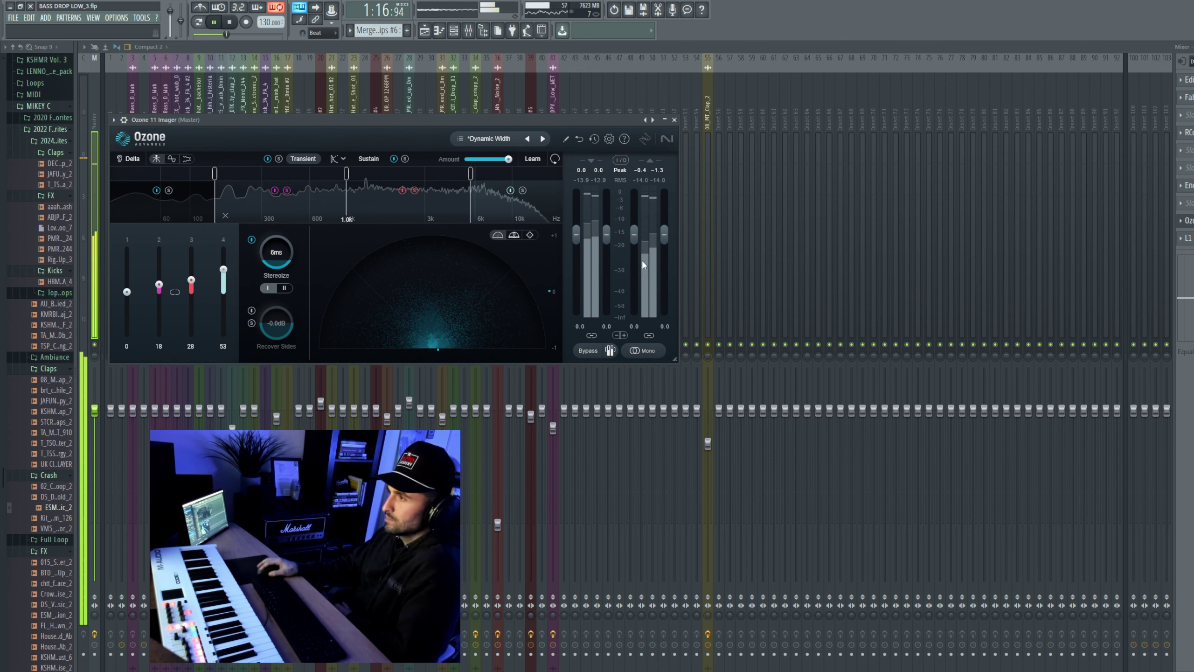
left_click(732, 371)
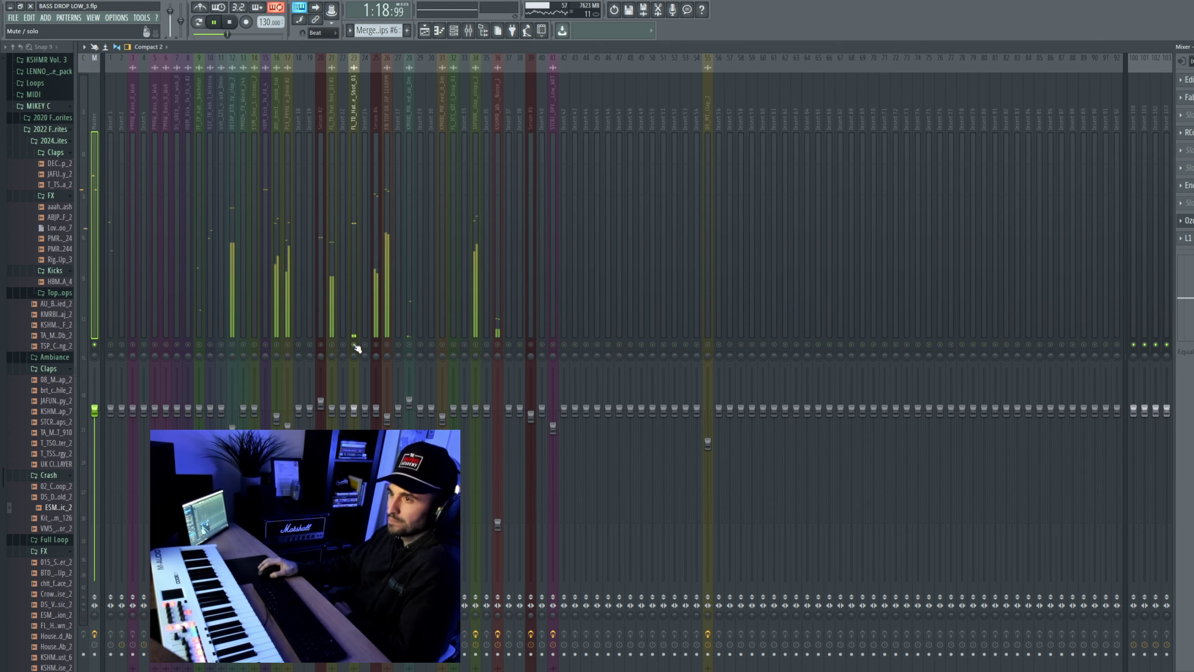
Step: Solo the vocal reverse and vocal loop tape stack mixer tracks and inspect the vocal reverse's ValhallaVintageVerb settings
right_click(288, 344)
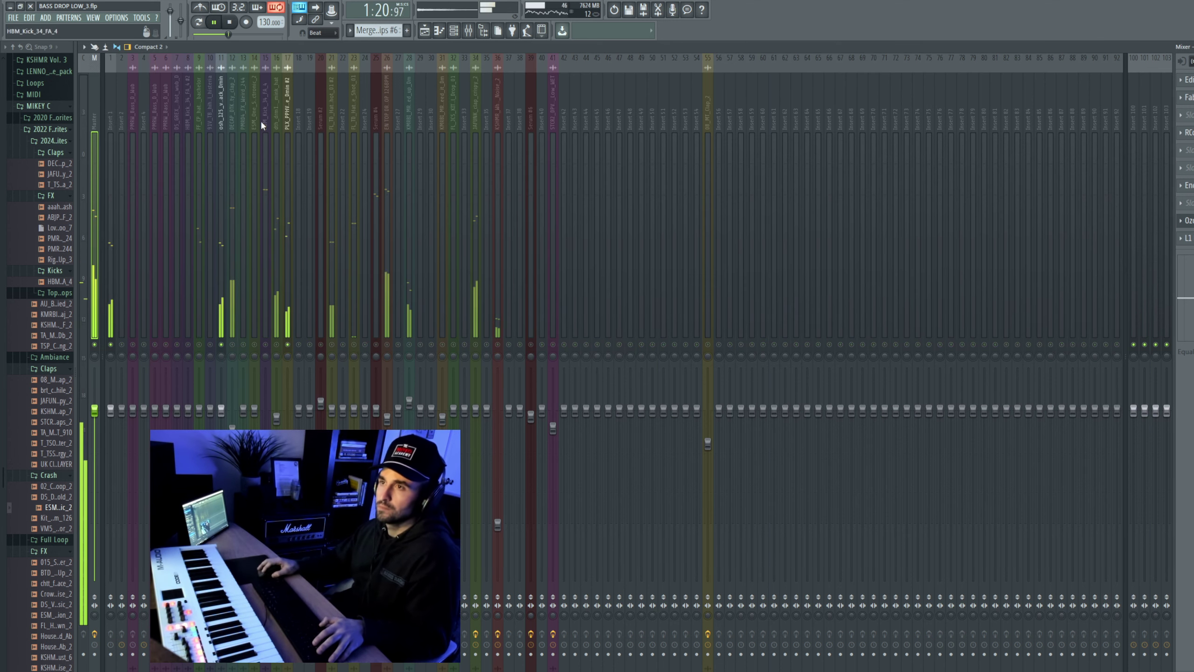
left_click(287, 102)
left_click(1189, 115)
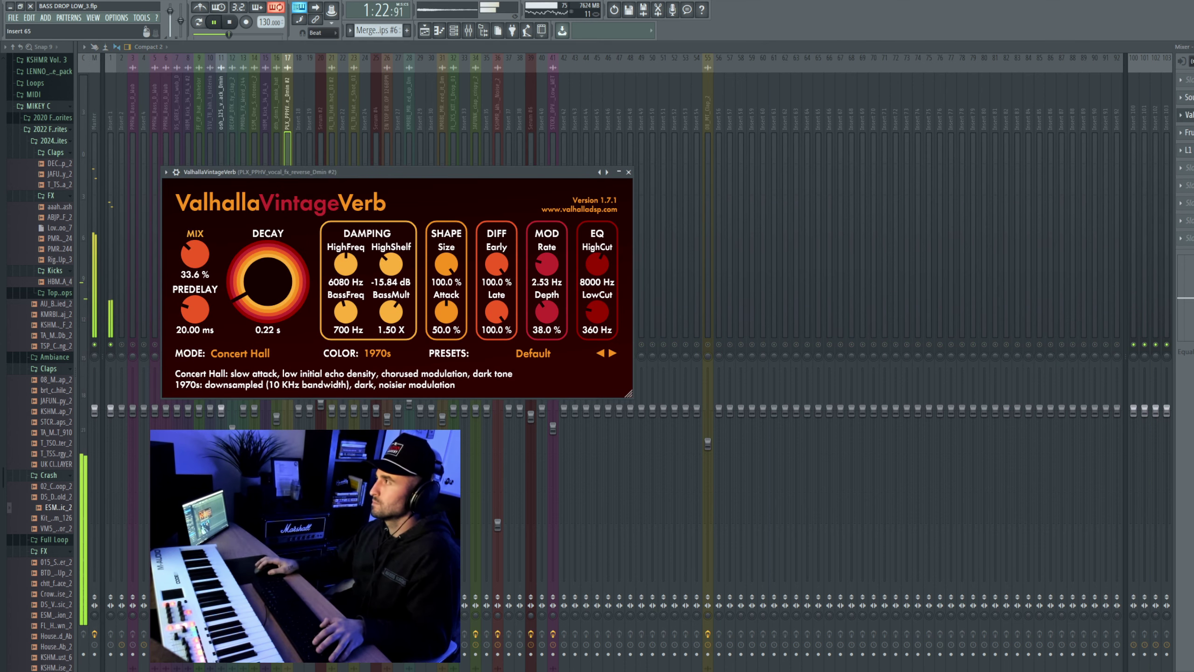
left_click(193, 91)
left_click(222, 90)
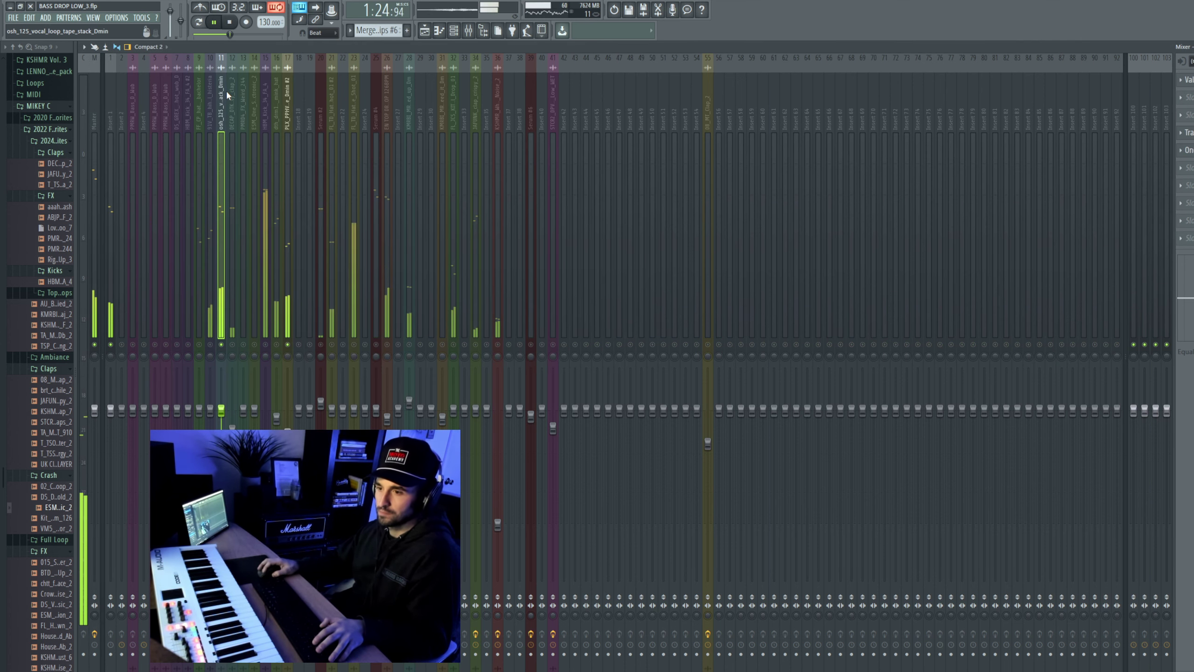
Step: In the vocal loop tape stack's ValhallaVintageVerb, set HighShelf to -13.44 dB, HighFreq to 6510 Hz and Mix to 38.0 %, and unsolo the tracks
key("space")
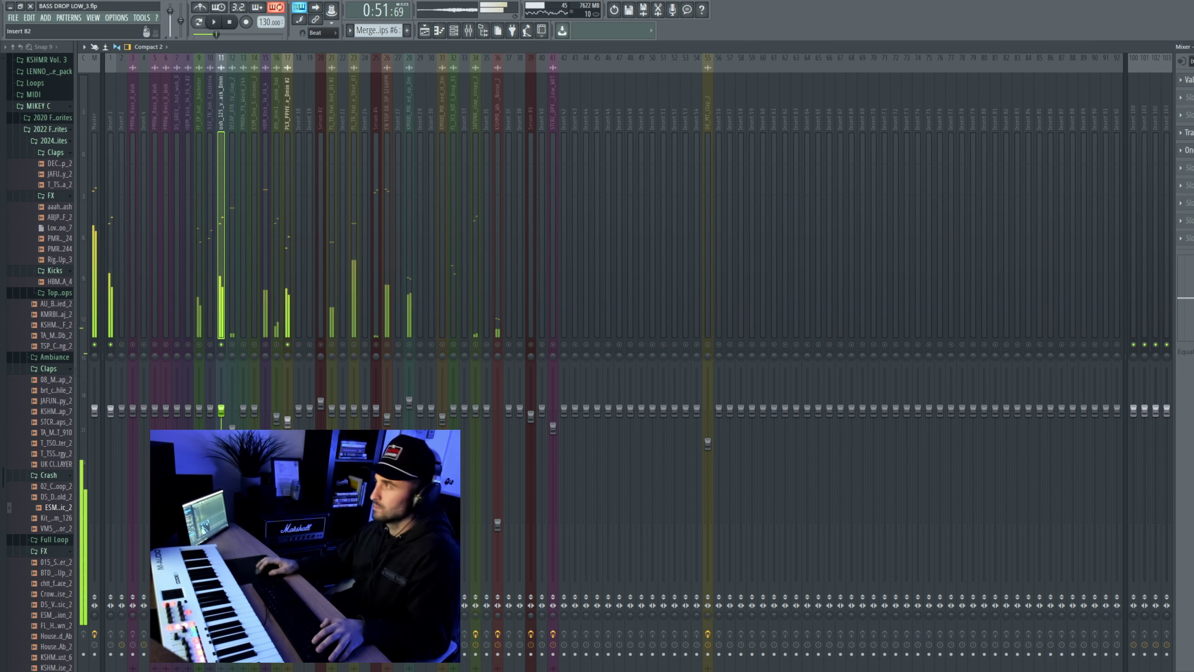
left_click(1189, 79)
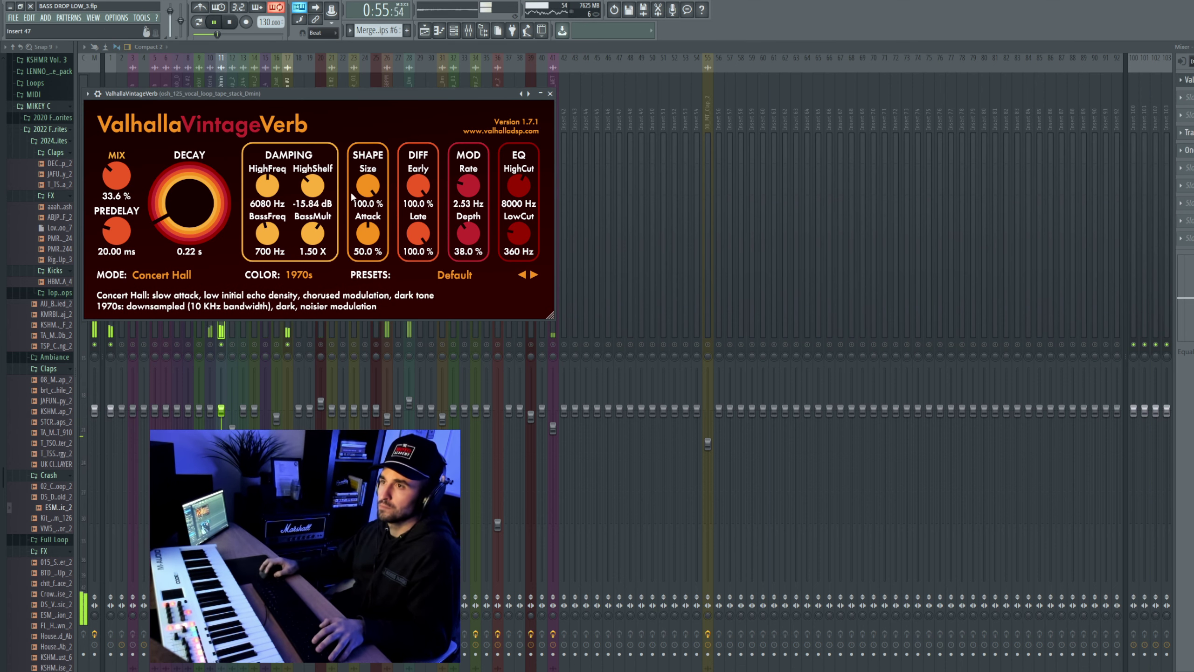
key("space")
left_click_drag(314, 185, 269, 192)
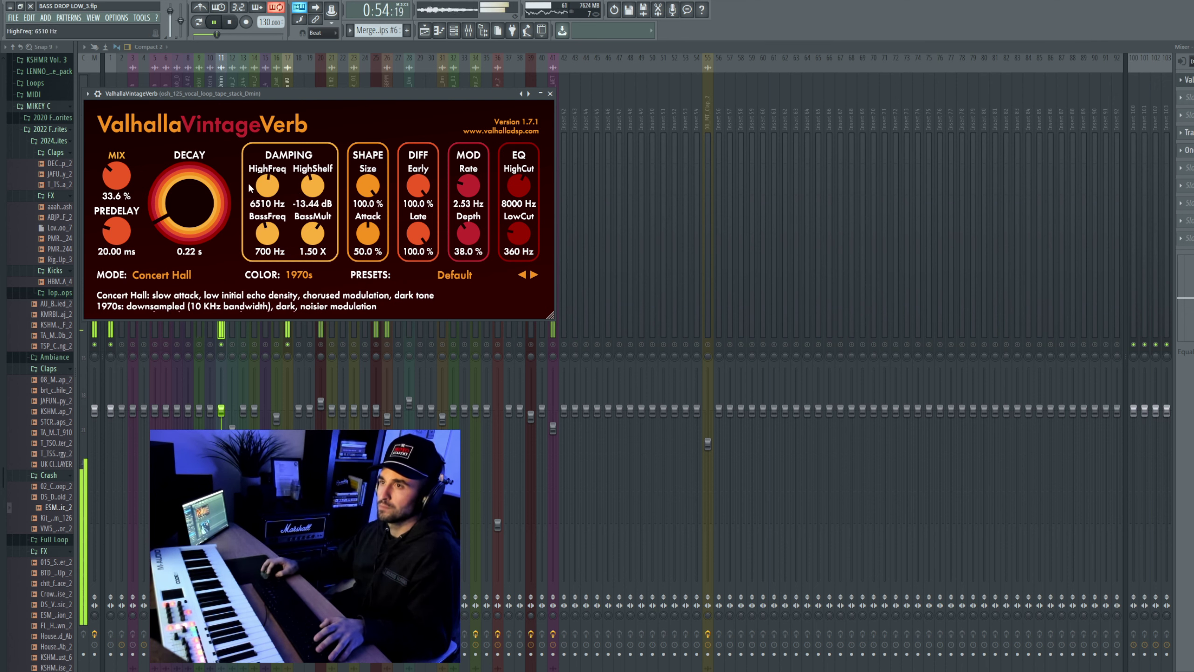
left_click_drag(118, 175, 121, 175)
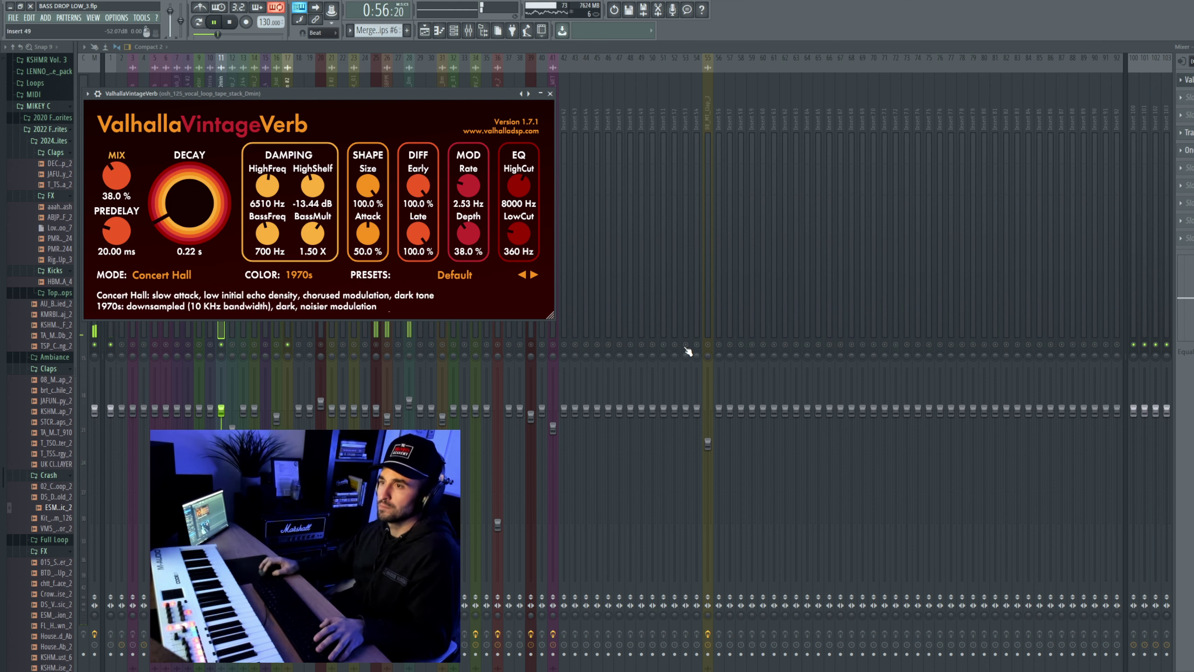
right_click(664, 344)
right_click(664, 345)
key("F9")
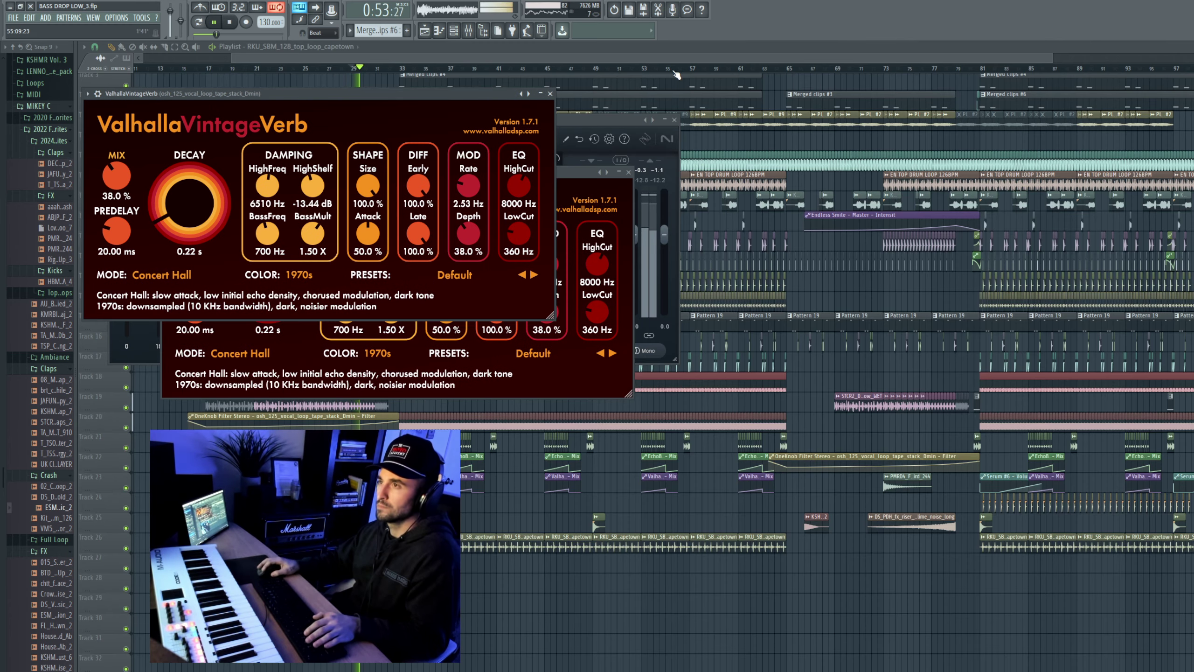
Step: Check the full mix's stereo image in the master track's Ozone 11 Imager during playback
key("F9")
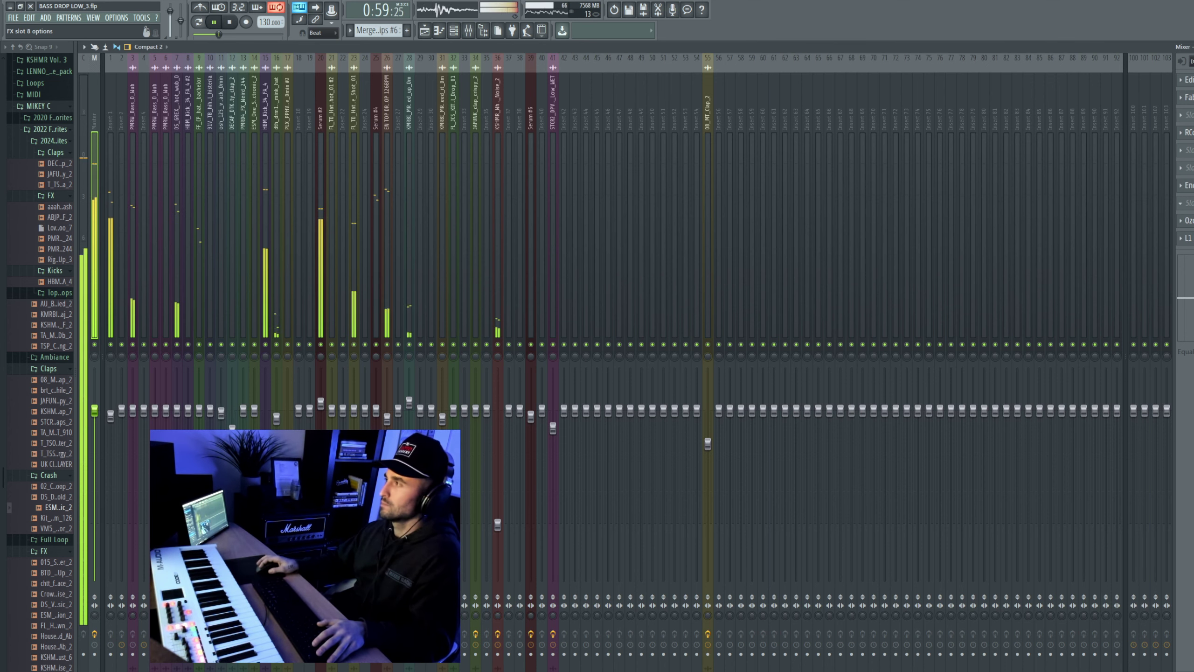
left_click(1187, 221)
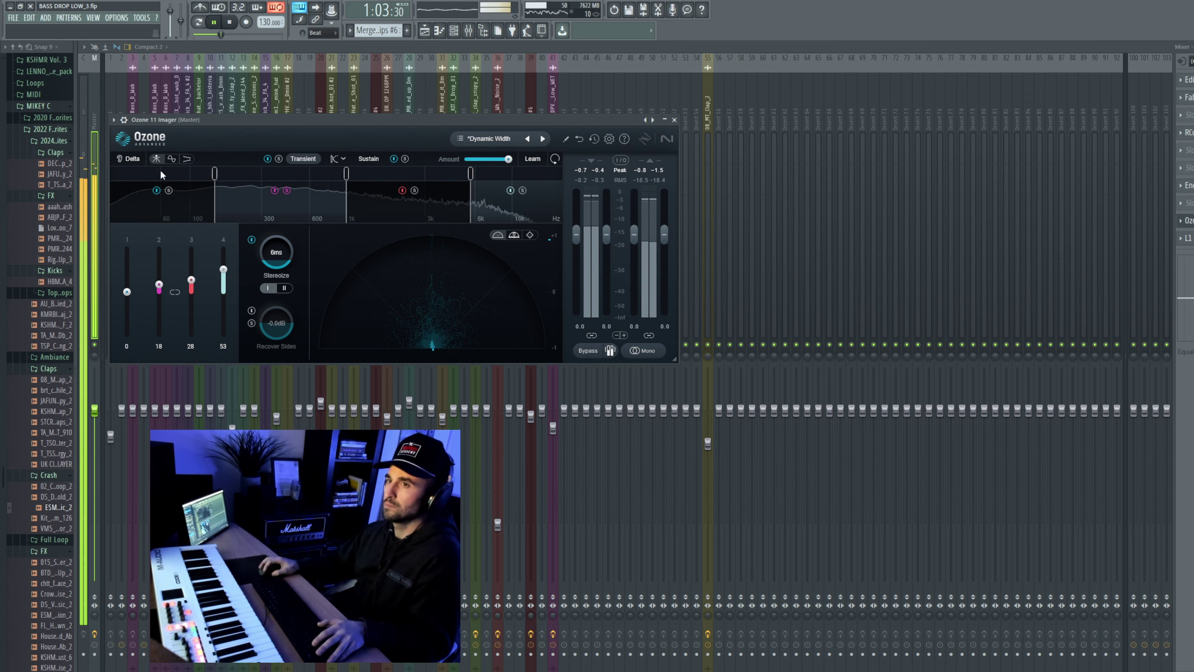
key("Escape")
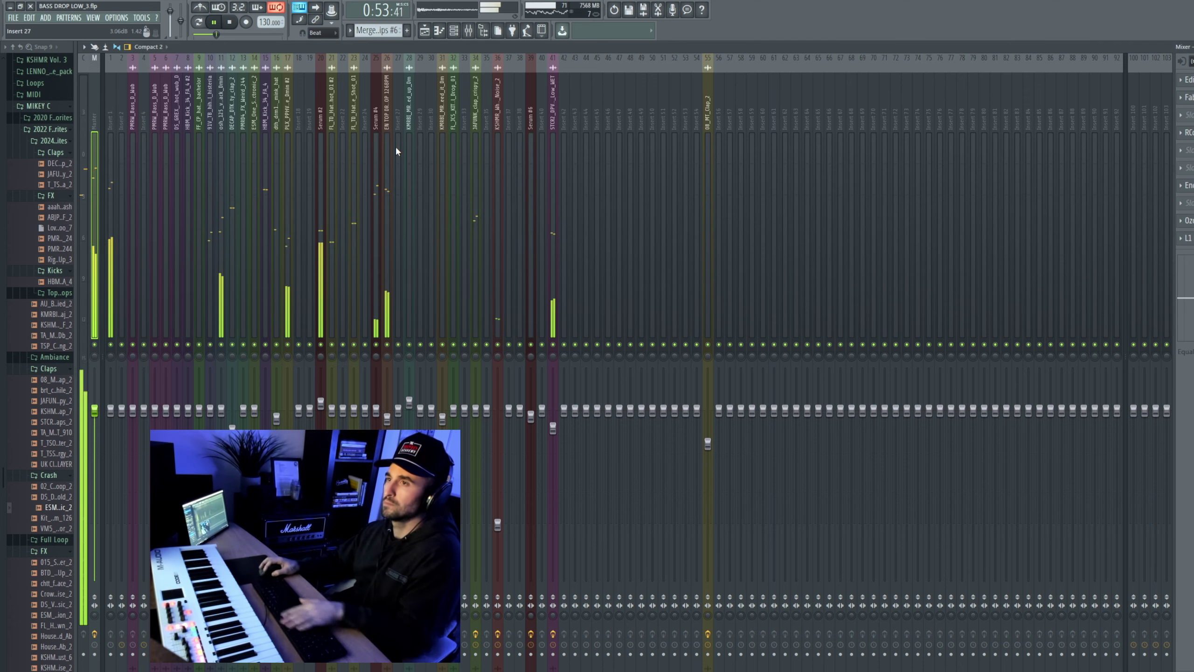
Step: Undo the last playlist change and select the master track in the mixer
key("F9")
left_click(656, 77)
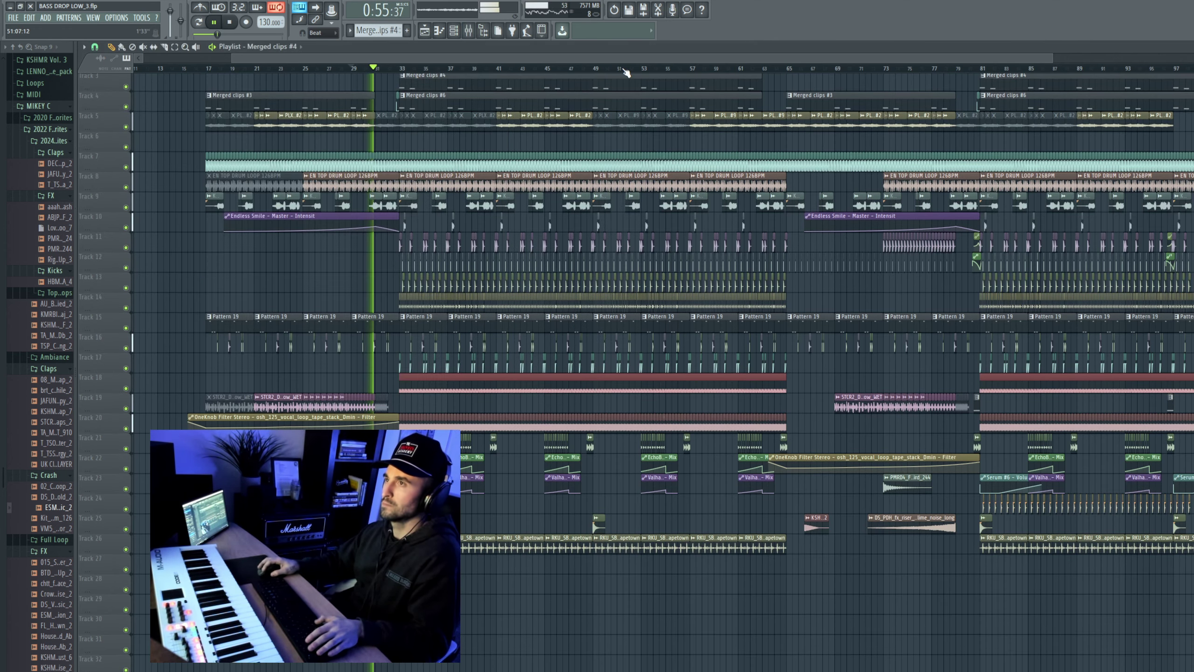
key("ctrl+z")
key("F9")
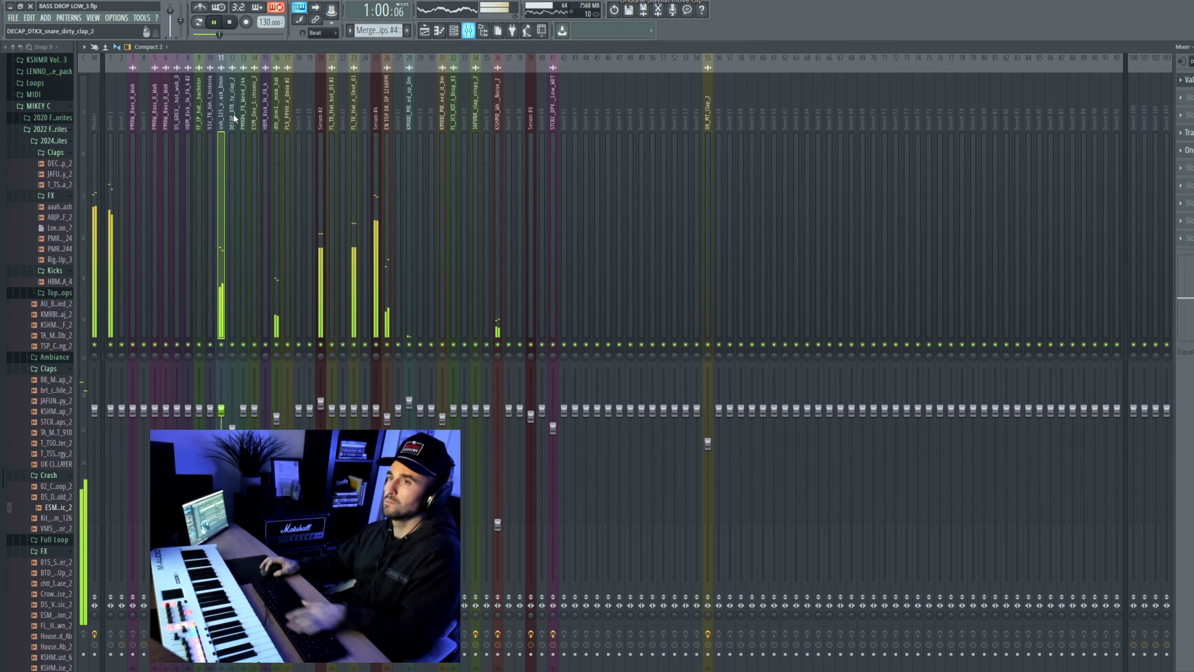
left_click(94, 119)
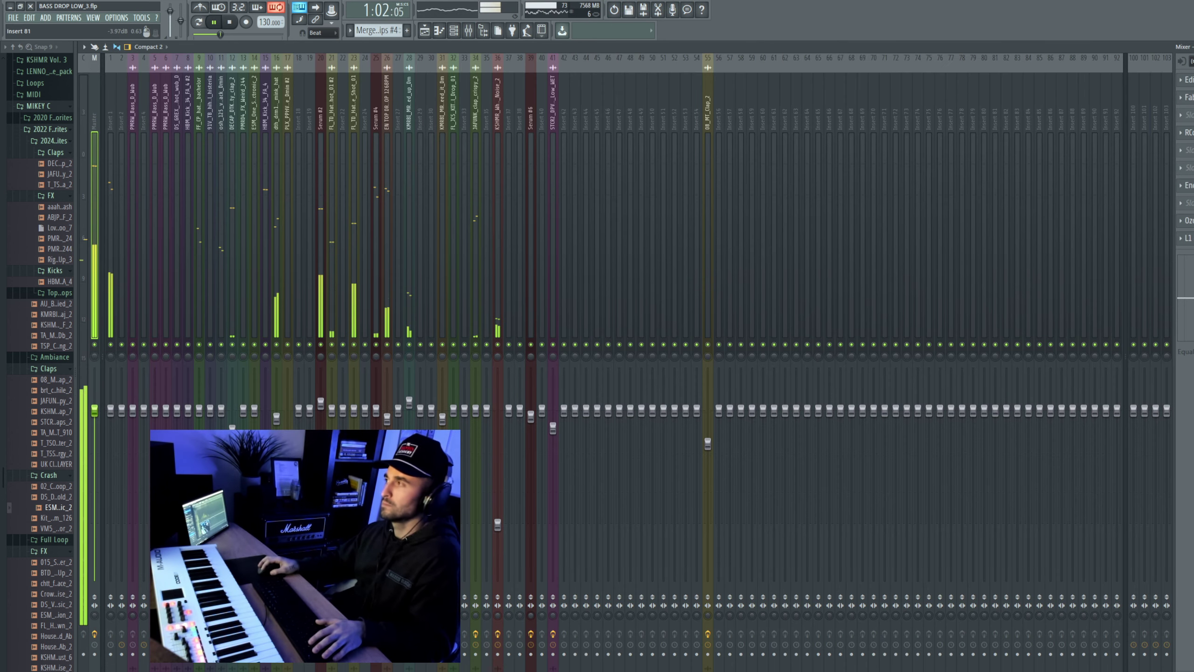
Step: Inspect the master track's Ozone 11 Imager and play the arrangement from just before the first drop at bar 33
left_click(1189, 221)
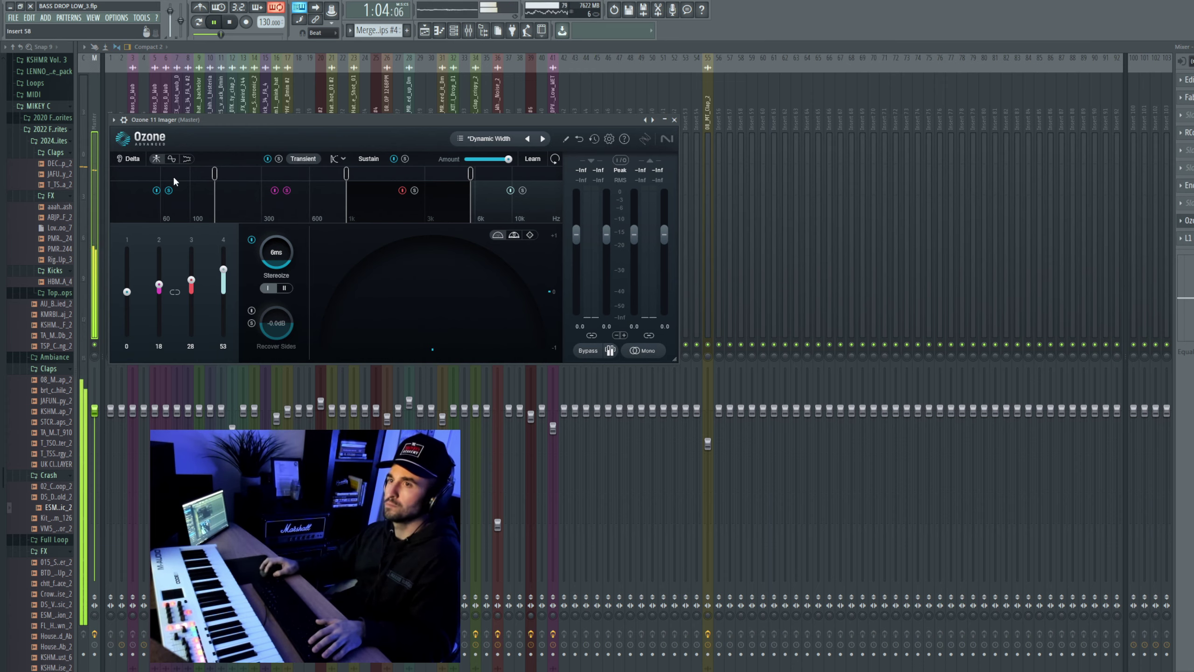
key("F5")
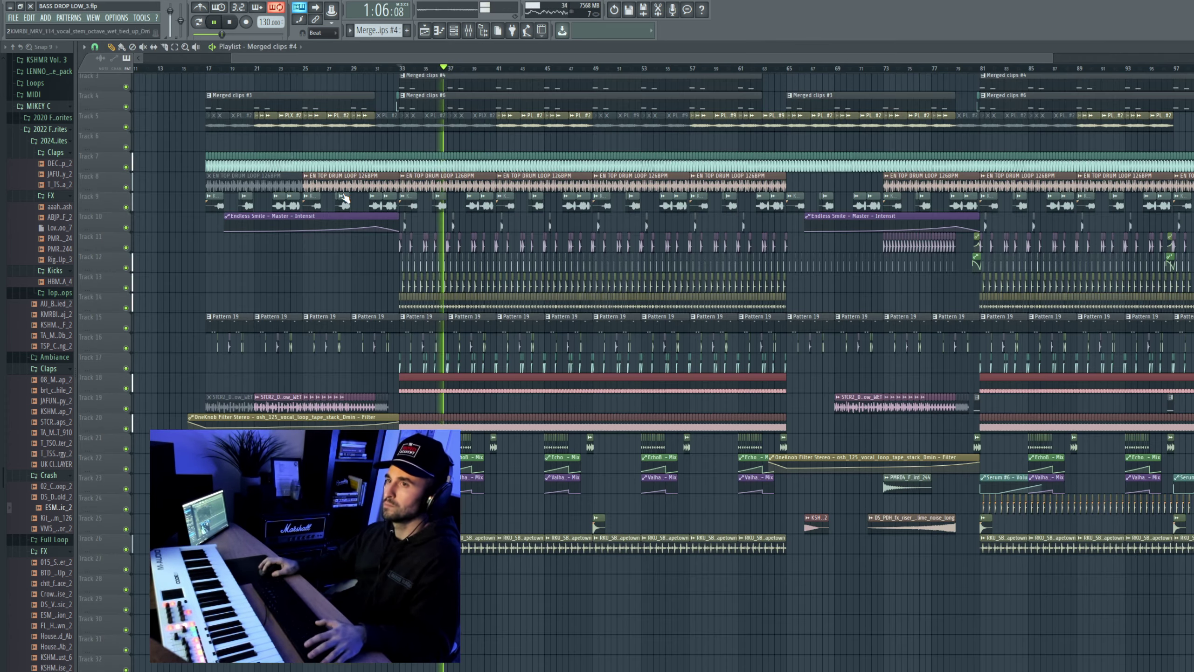
scroll(425, 68, "up", 6)
left_click(283, 68)
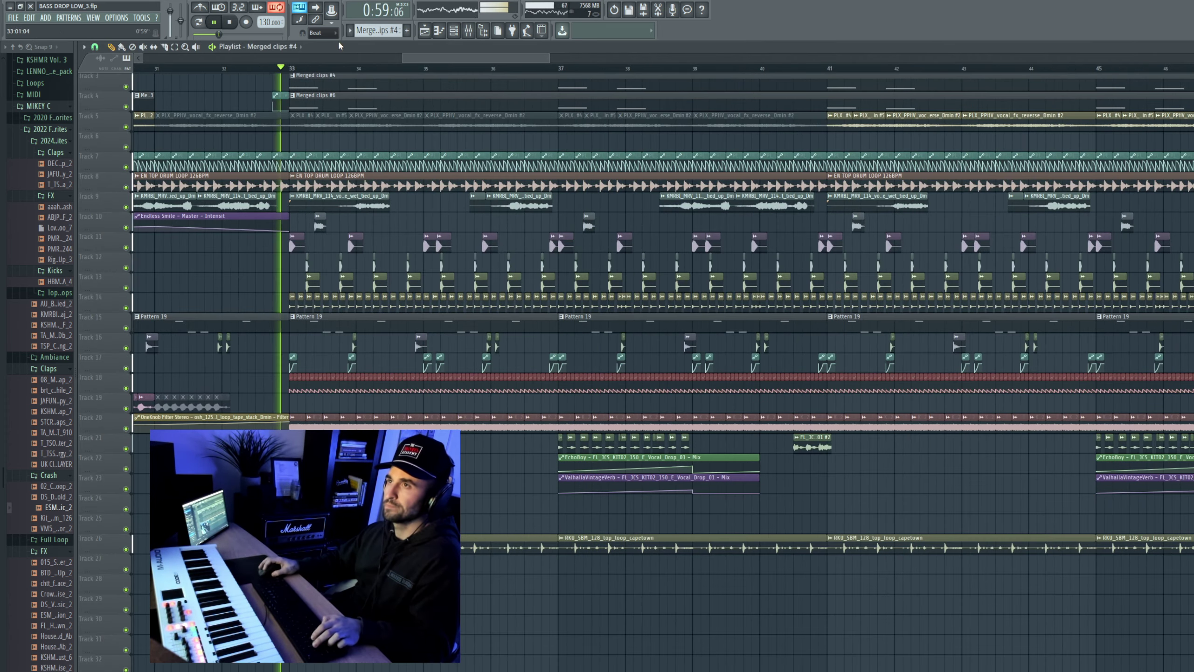
Step: Create a new empty pattern, place it on Track 25 starting midway through bar 35, and play that section of the drop
key("F4")
left_click(432, 523)
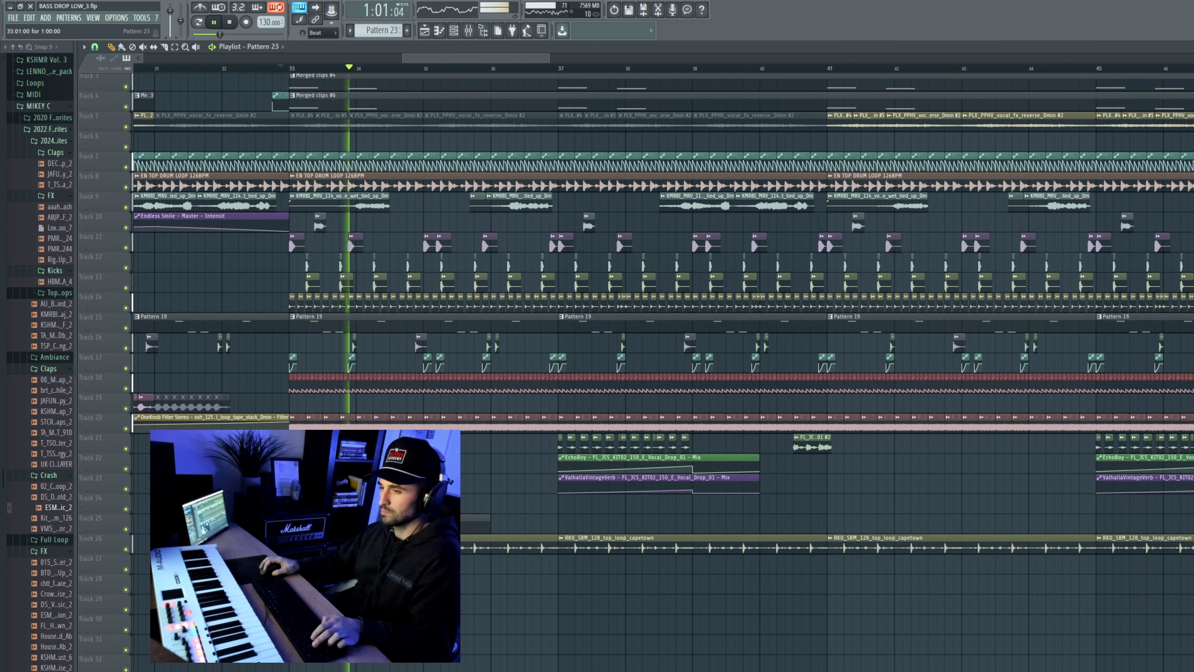
mouse_move(490, 528)
left_mouse_down()
mouse_move(479, 529)
mouse_move(491, 525)
left_mouse_up()
key("space")
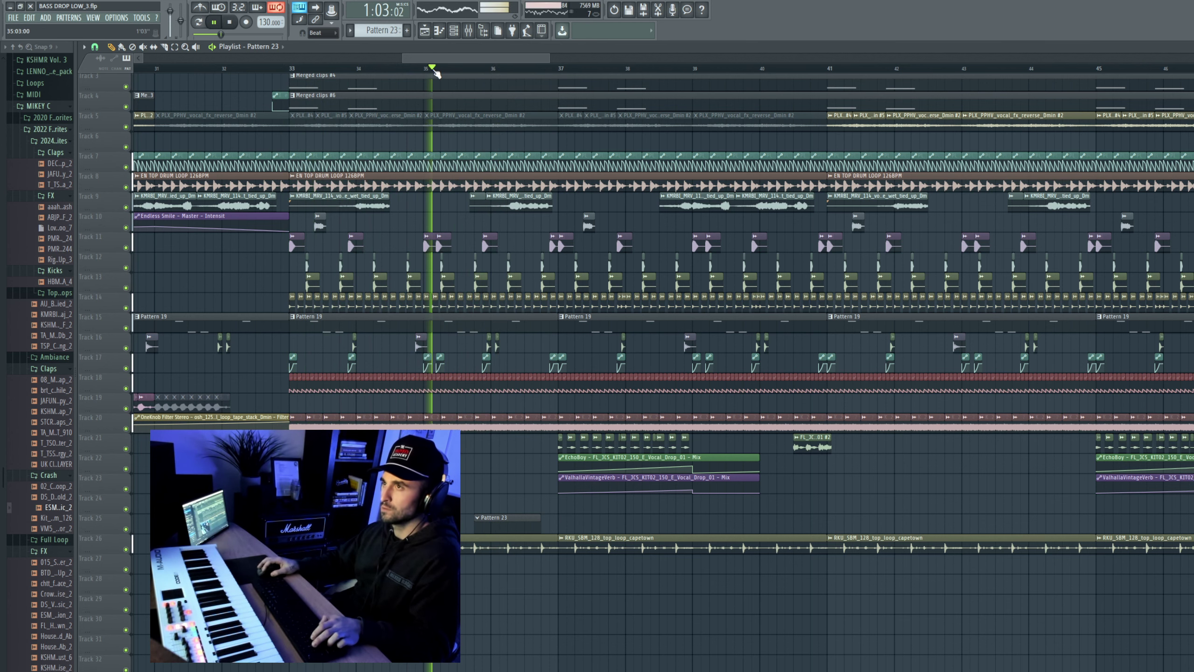
key("space")
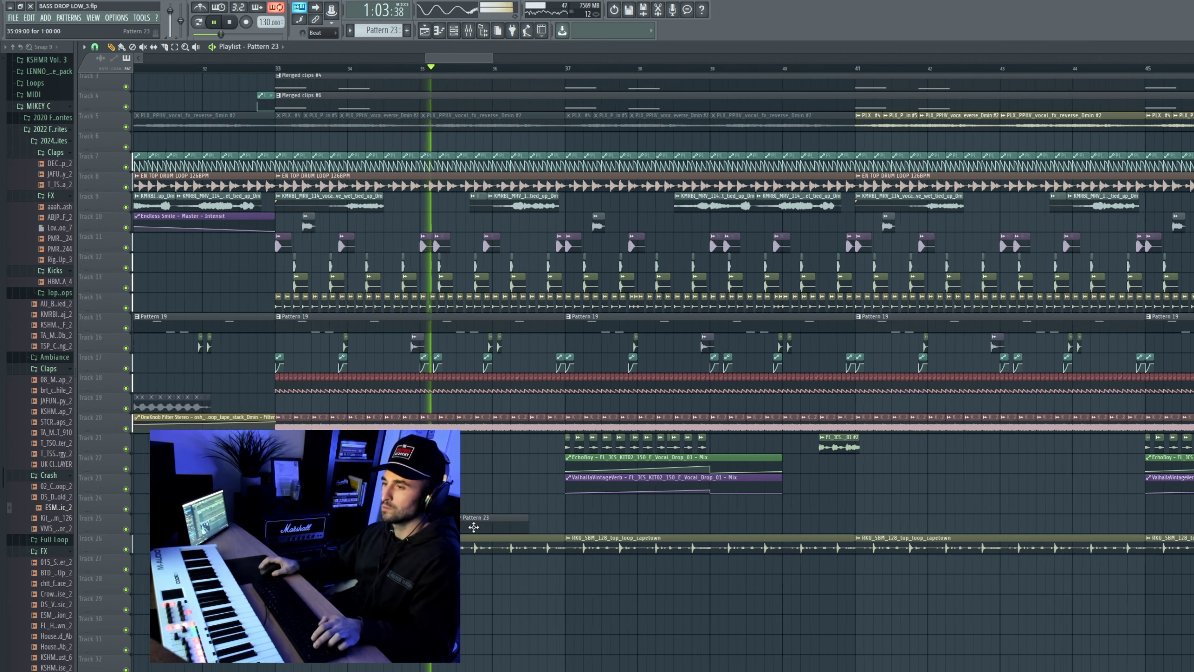
scroll(471, 523, "up", 3)
Step: Show all channels in the channel rack, clone the Serum #2 channel and open the clone's piano roll
key("F6")
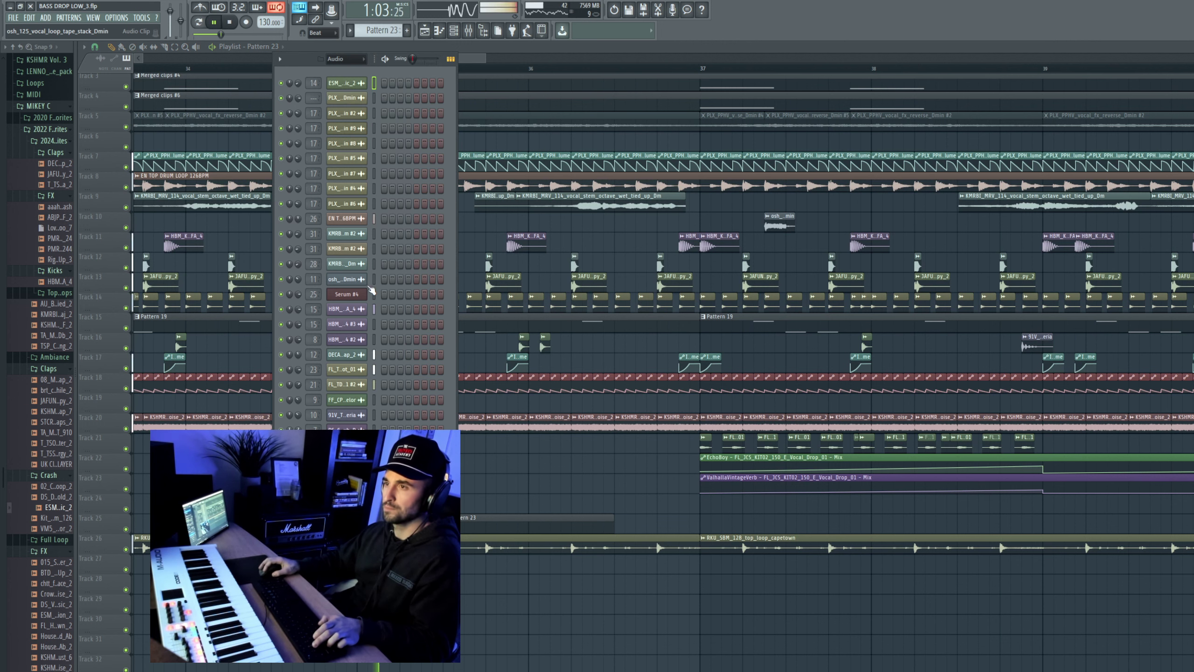
left_click(355, 71)
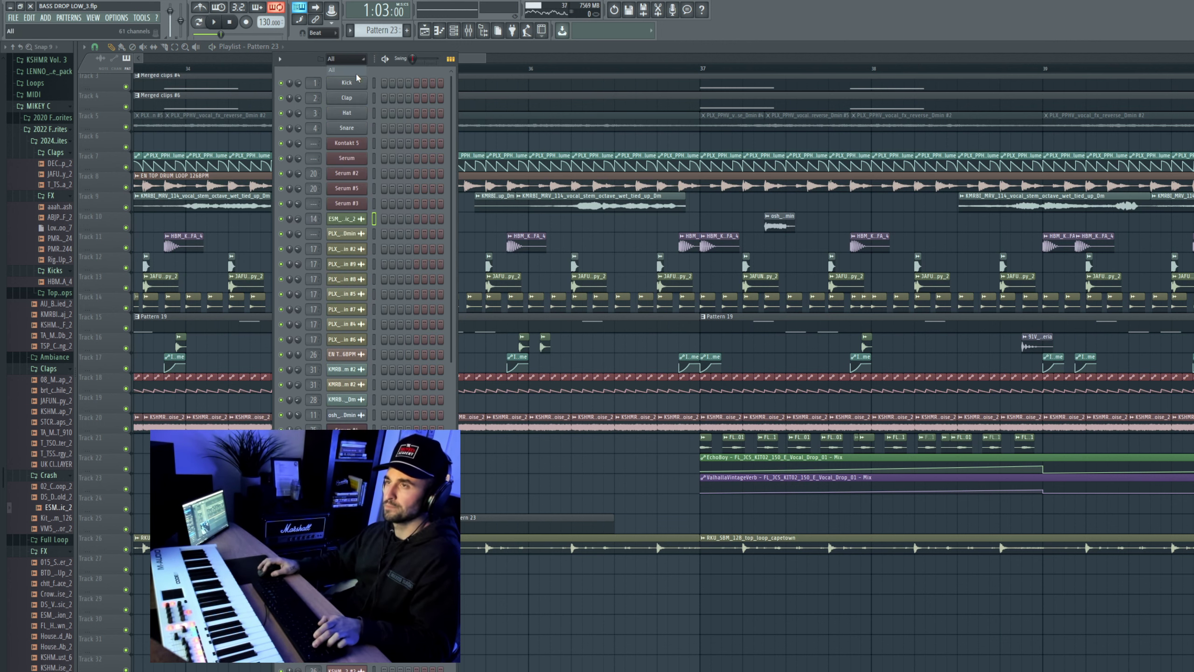
left_click(356, 177)
left_click(355, 173)
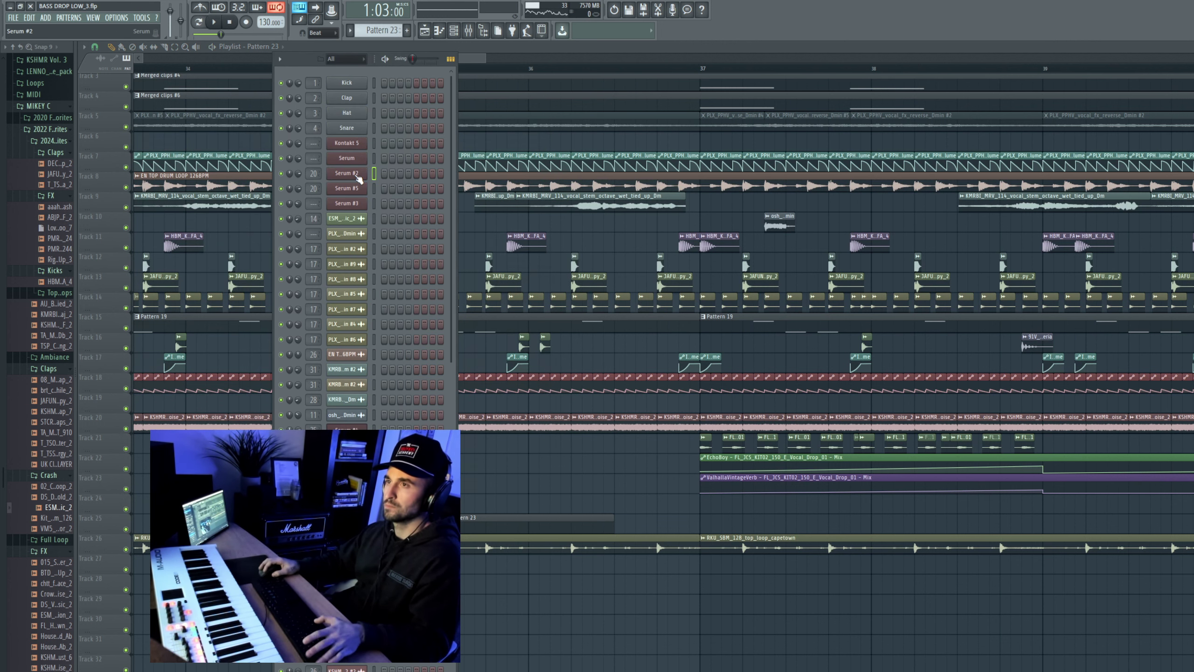
right_click(355, 173)
left_click(414, 251)
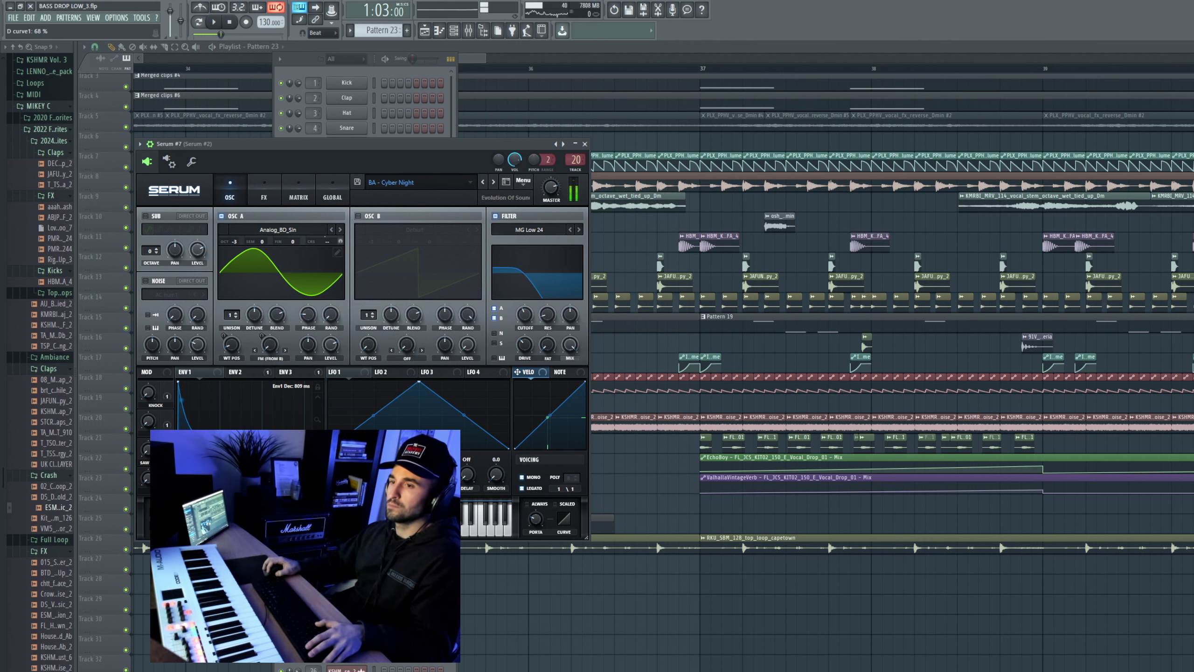
key("Escape")
right_click(365, 187)
left_click(410, 190)
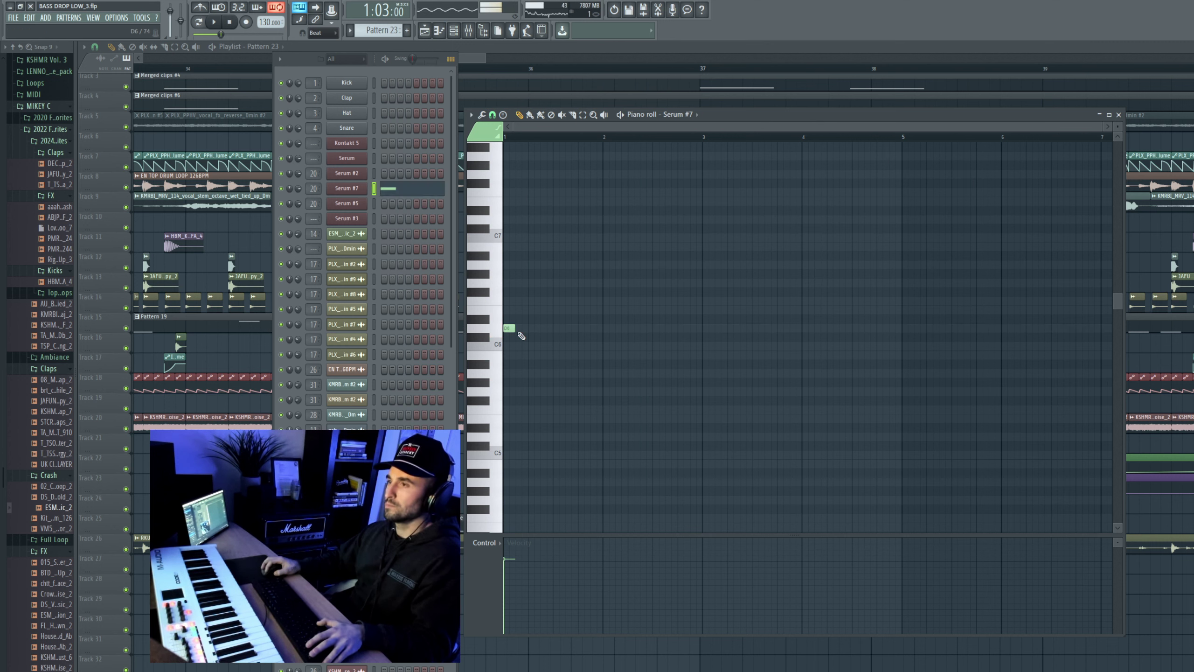
Step: Try a D6 note near the start of the cloned Serum's piano roll against the playing track
key("space")
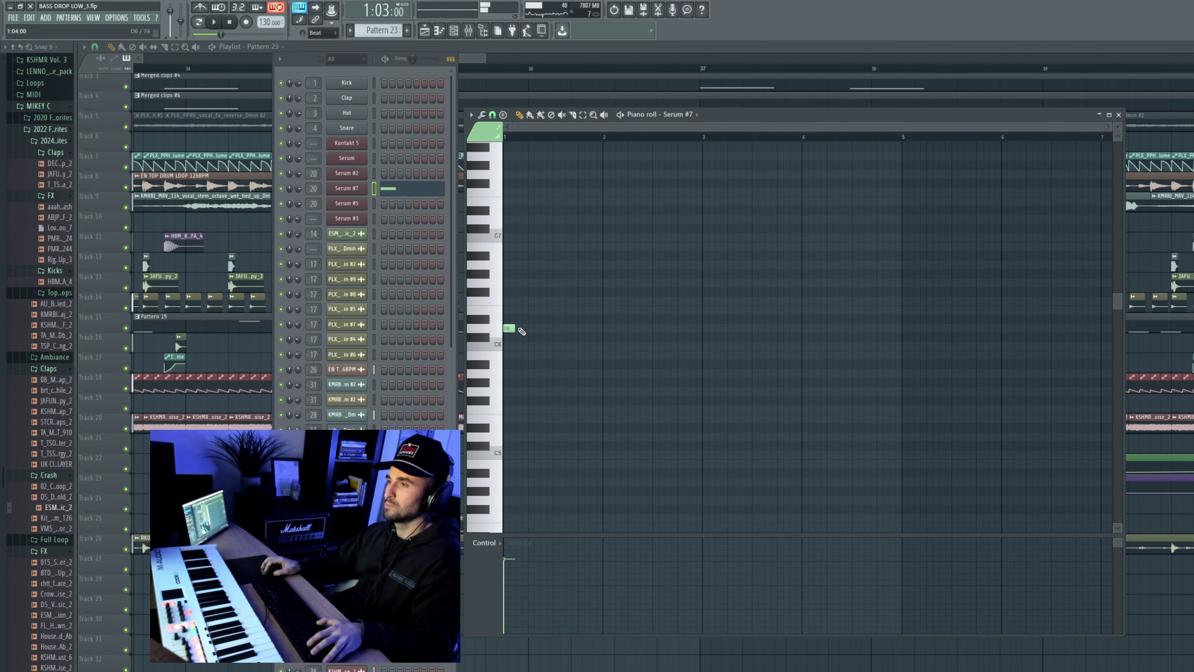
key("space")
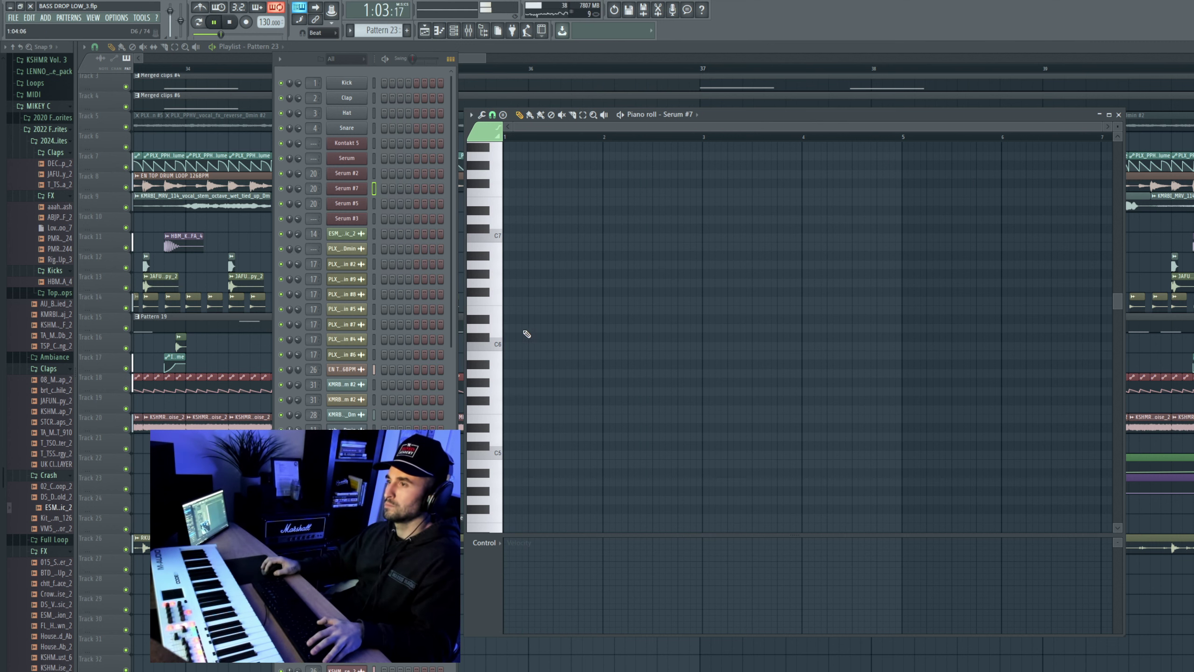
left_click_drag(531, 329, 579, 327)
key("space")
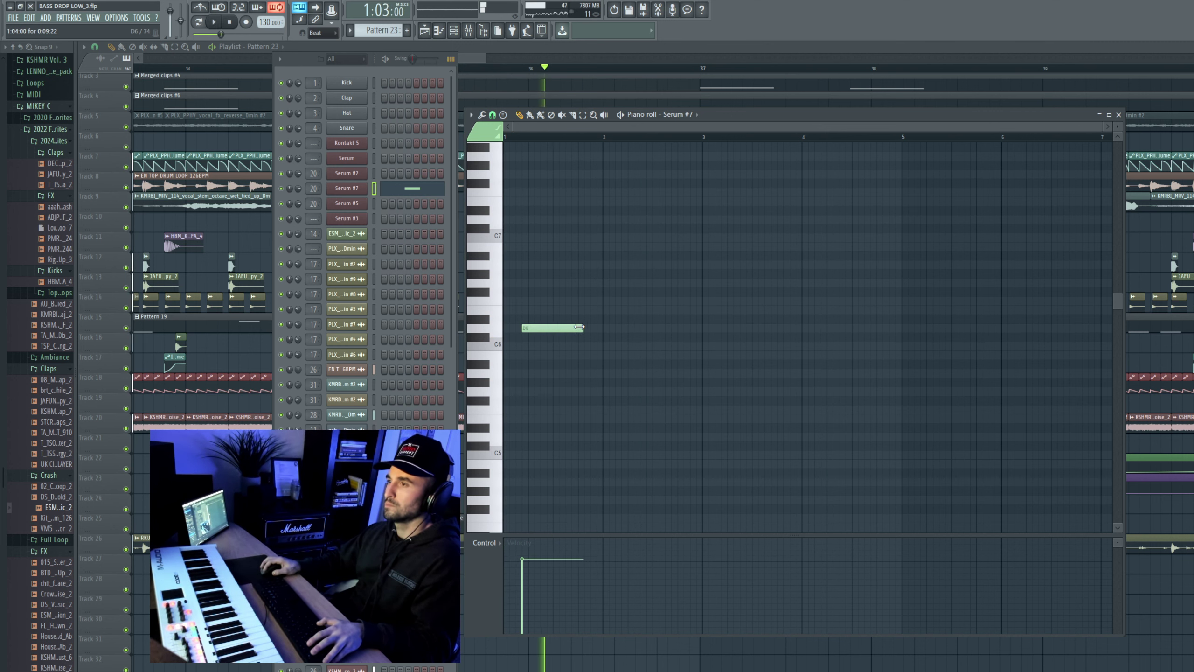
key("space")
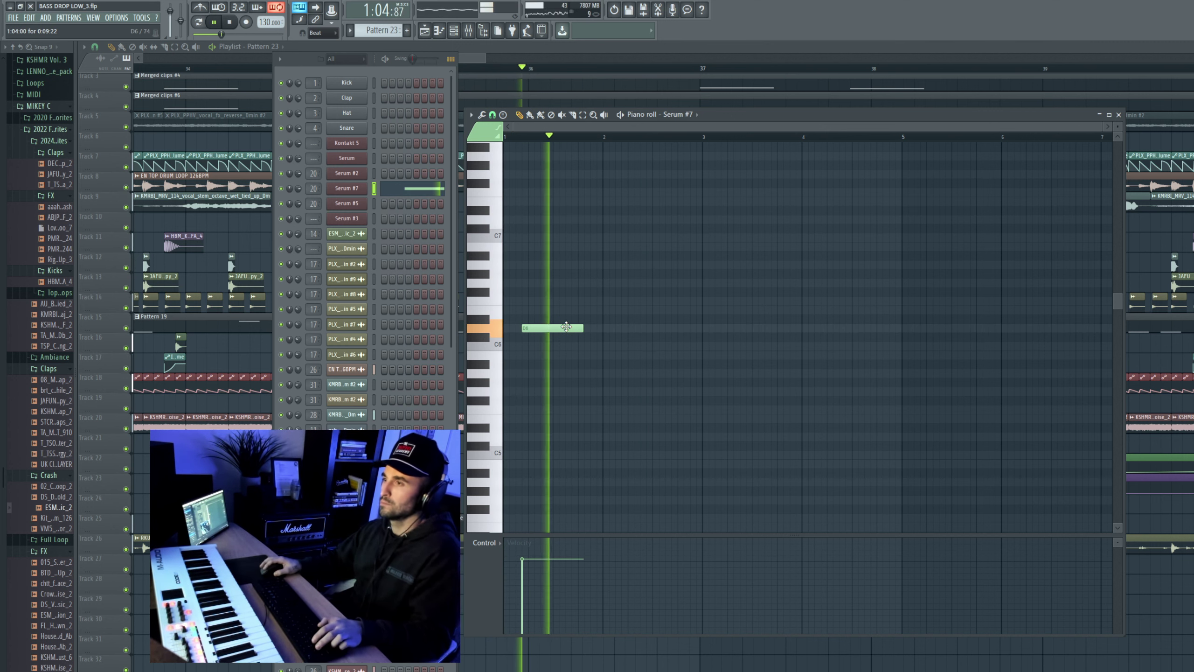
key("ctrl+Down")
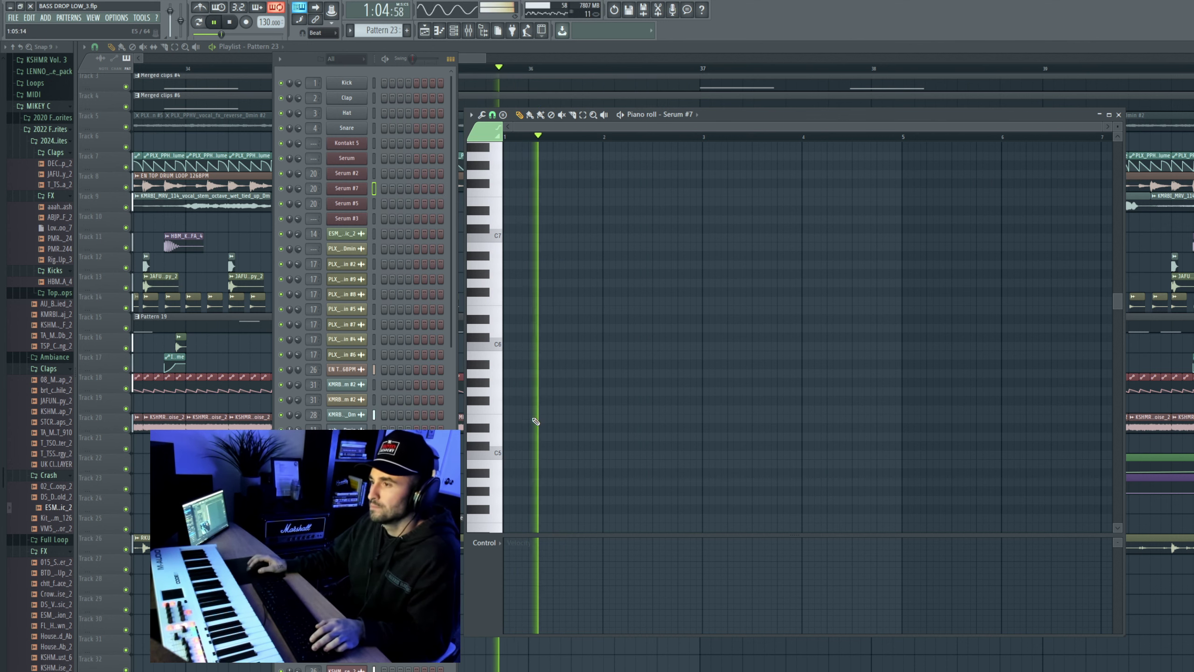
key("space")
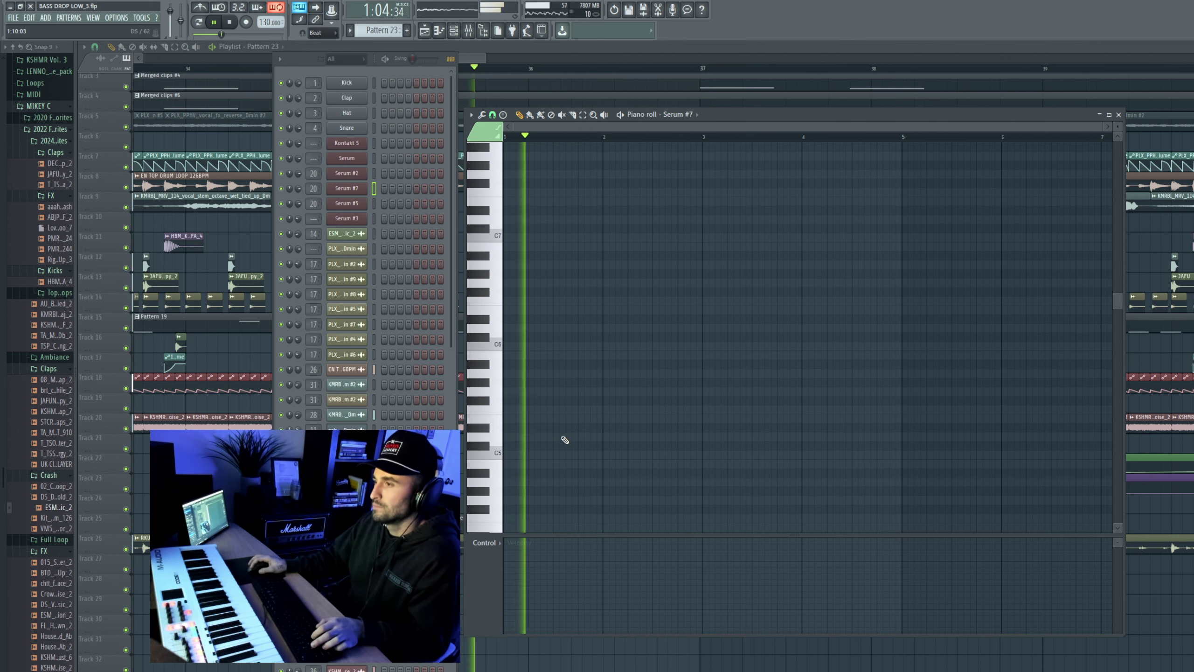
Step: Draw a D5 note about half a bar long starting at step 15 of bar 1, and return to the playlist
left_click(592, 437)
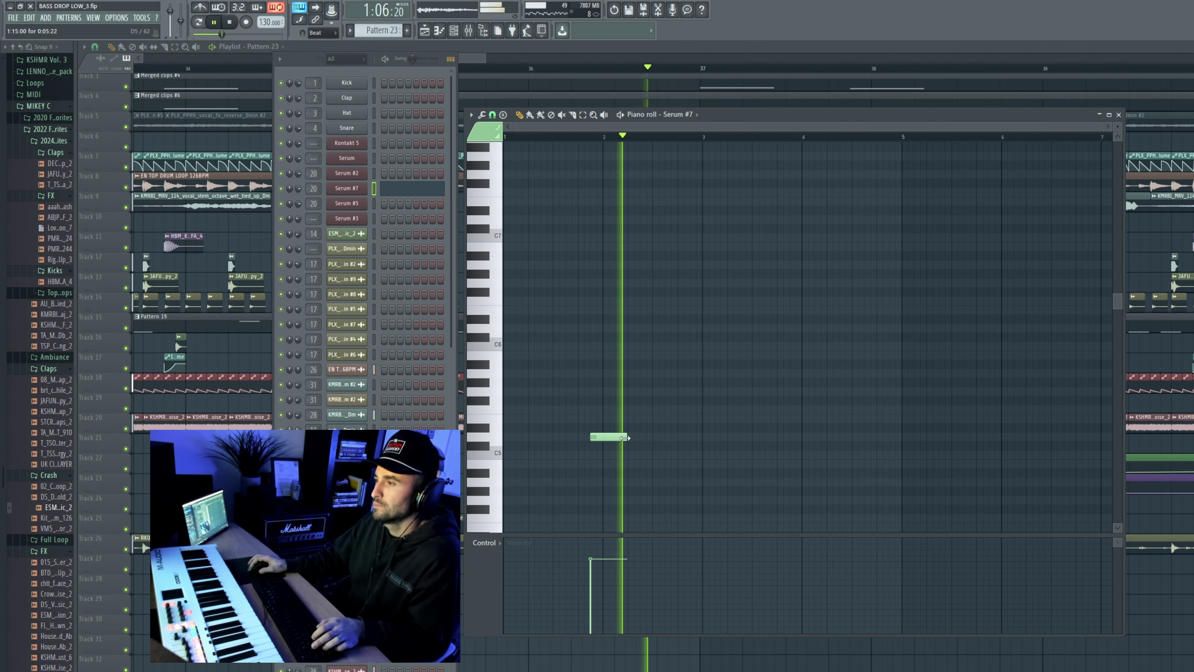
left_click_drag(624, 438, 636, 437)
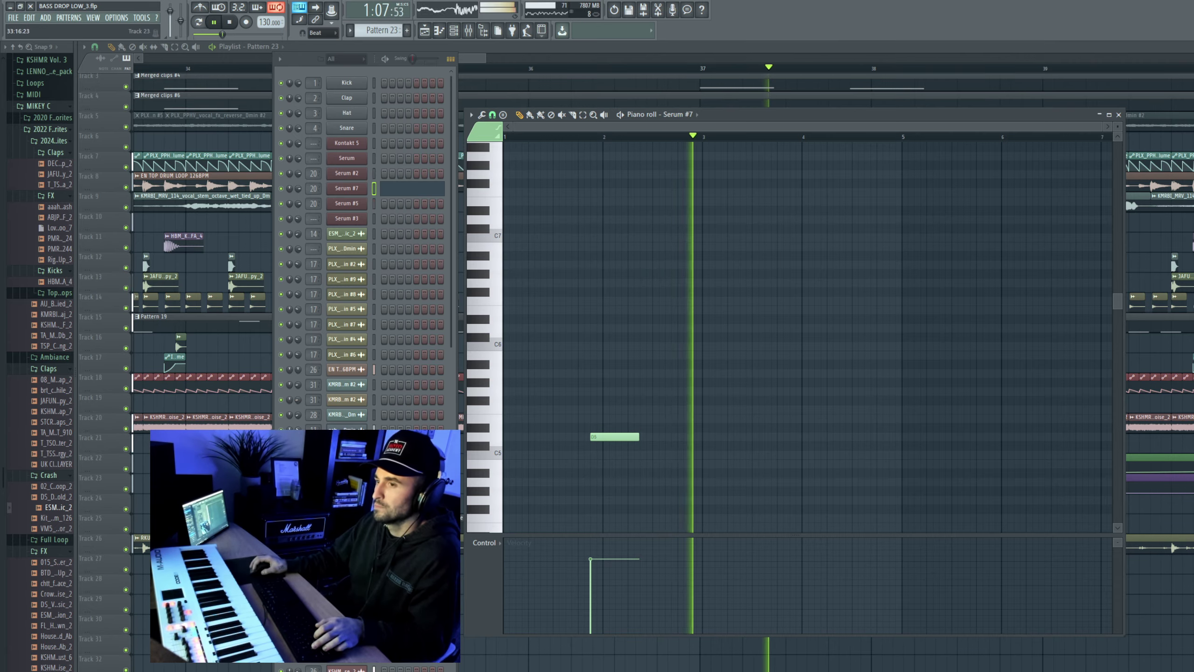
left_click(461, 399)
Step: Place a second clip of the new pattern on Track 25 midway through bar 39 and replay the drop from around bar 35
scroll(573, 391, "down", 5)
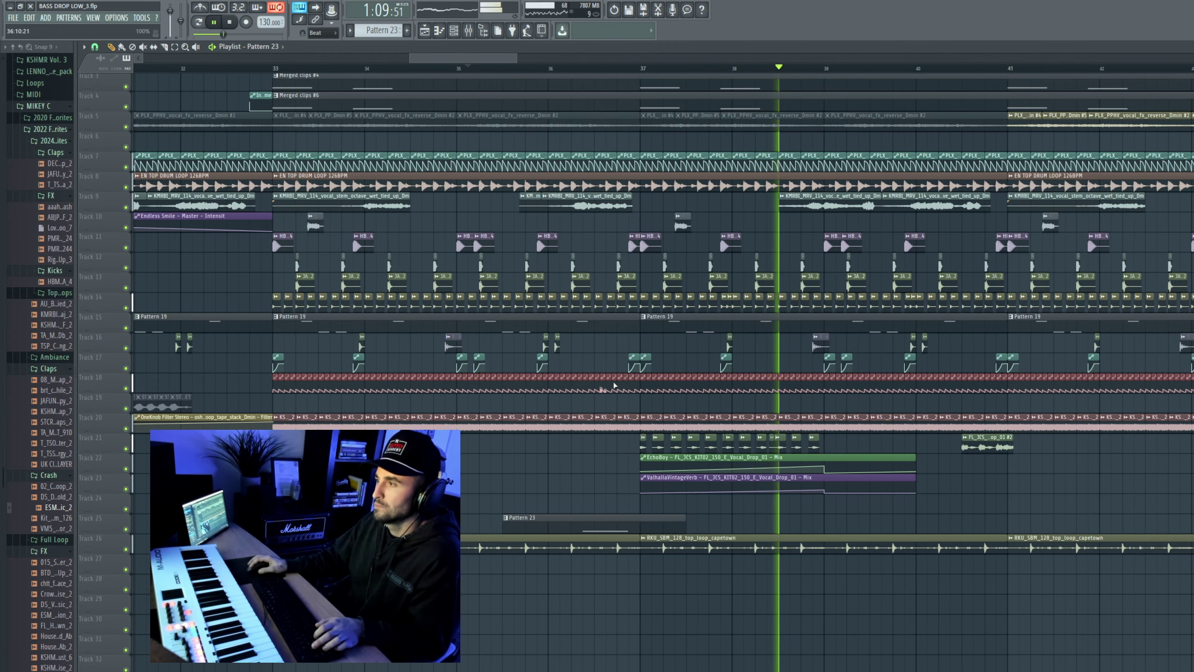
left_click(889, 520)
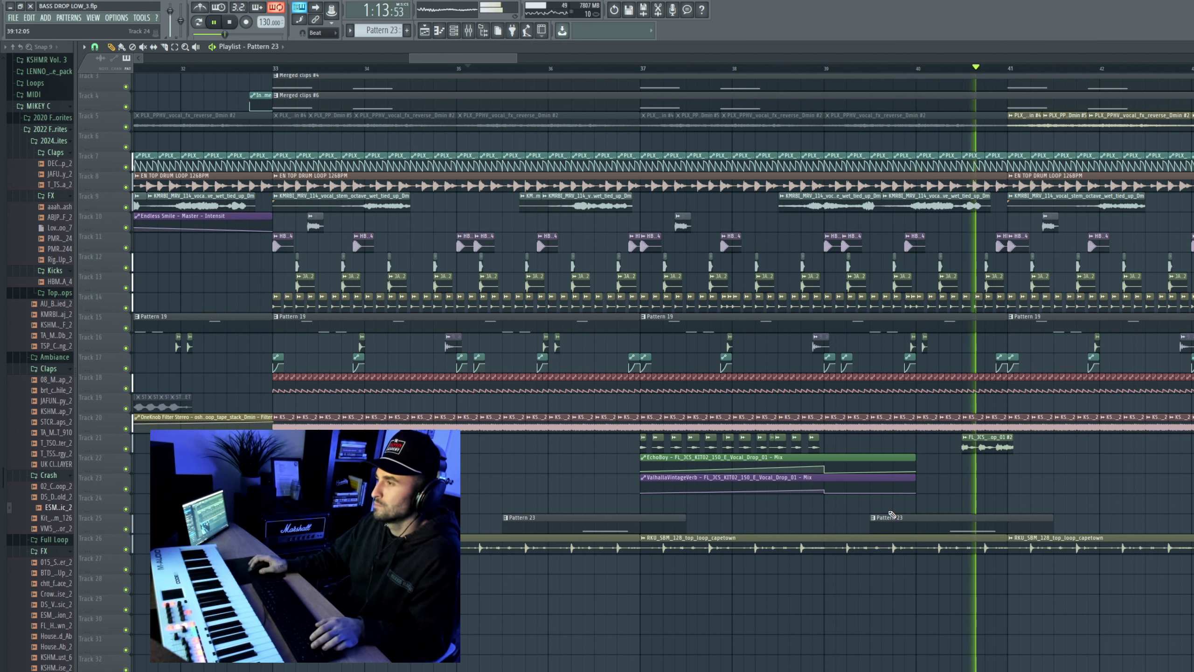
left_click(489, 68)
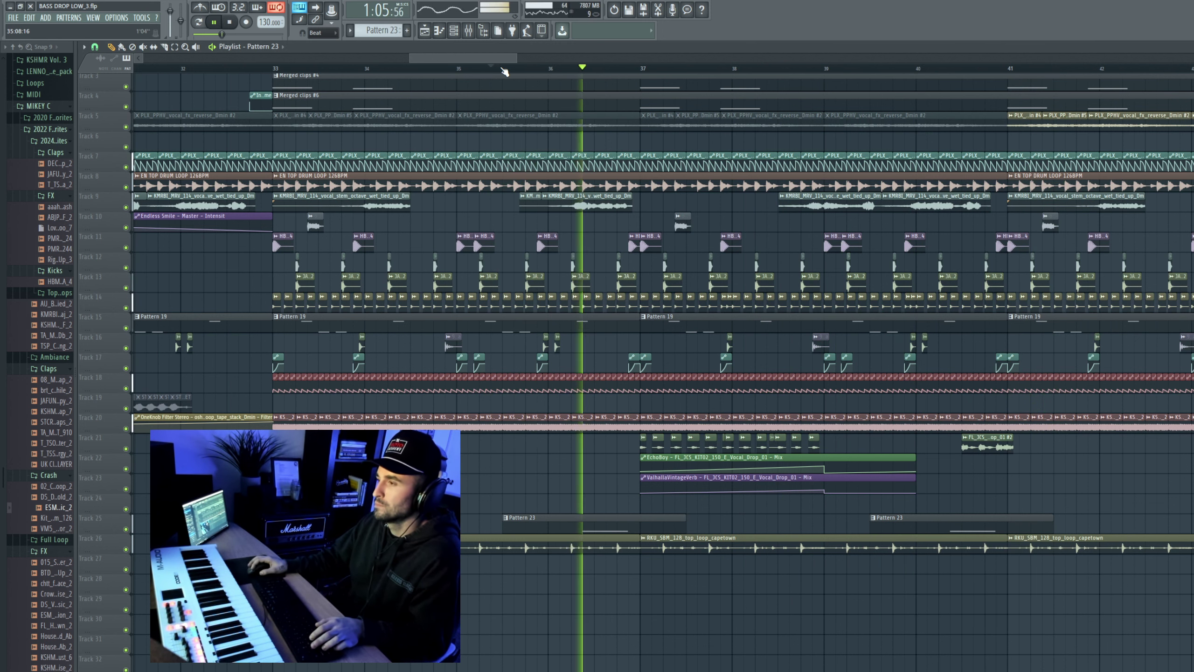
left_click(435, 68)
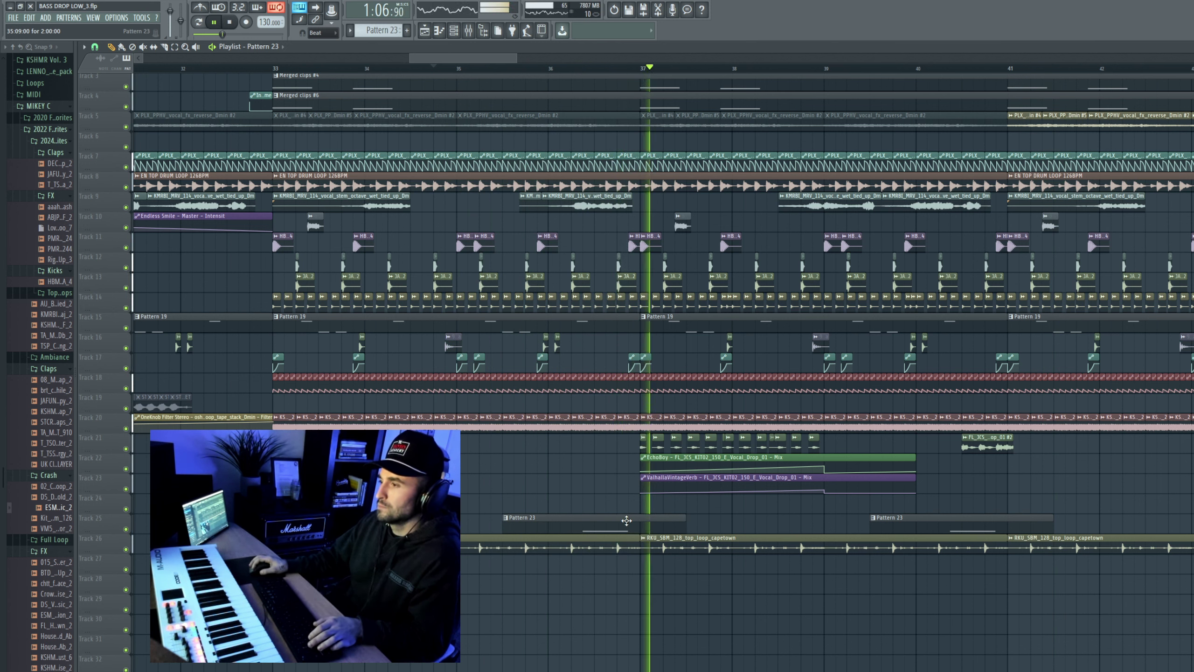
Step: Trim the first pattern clip to 12 steps starting at bar 36, and replace the second clip with a matching one at bar 40
left_click_drag(685, 521, 649, 520)
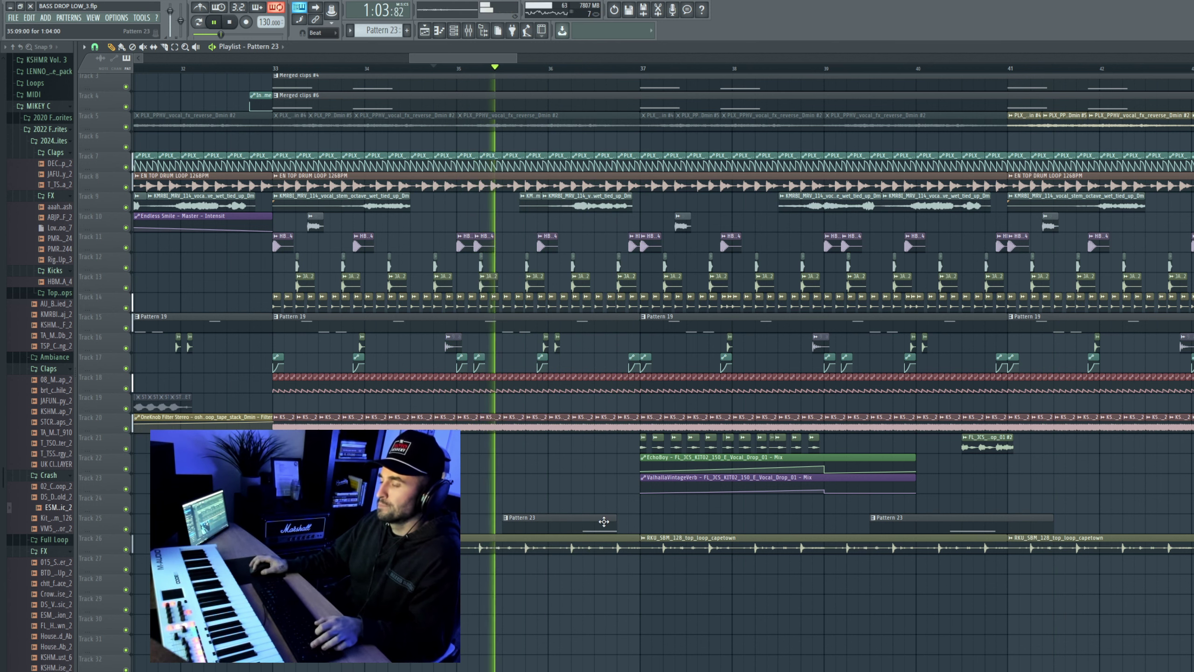
left_click_drag(504, 521, 552, 522)
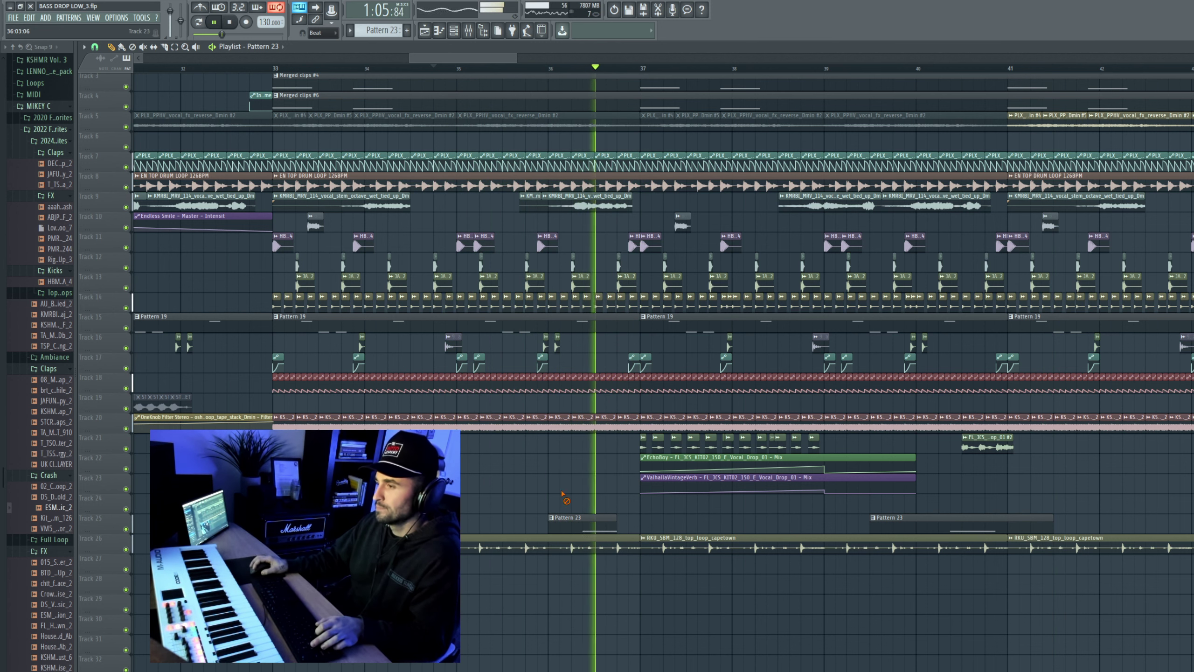
right_click(924, 531)
scroll(924, 535, "down", 5)
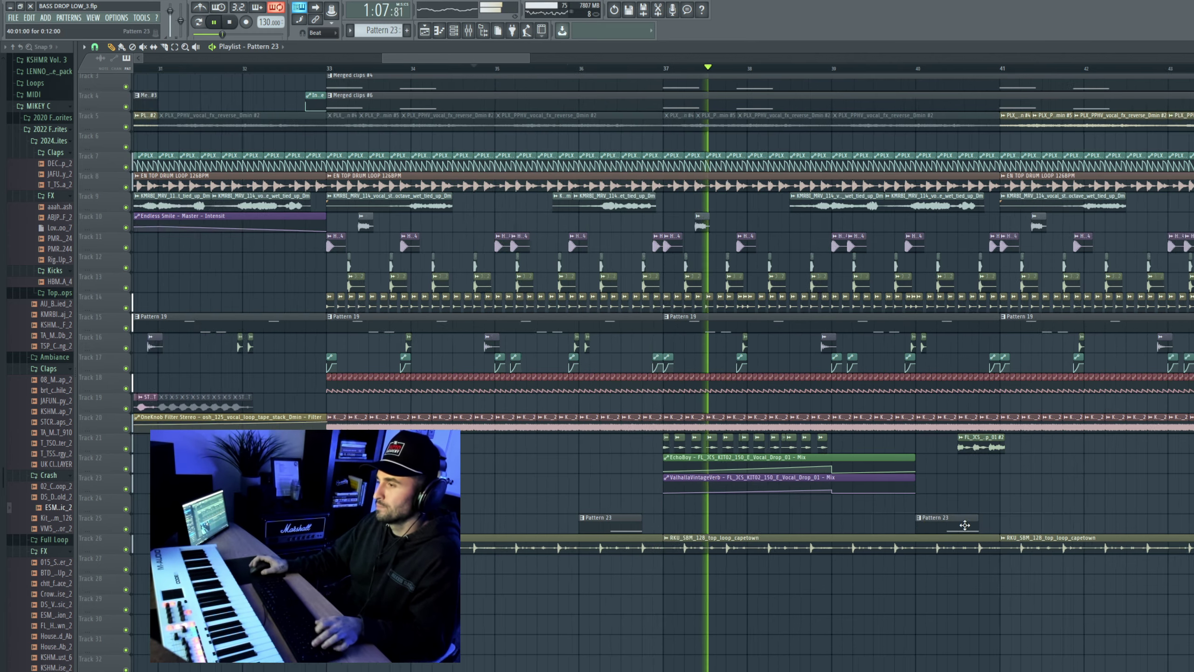
scroll(902, 544, "up", 5)
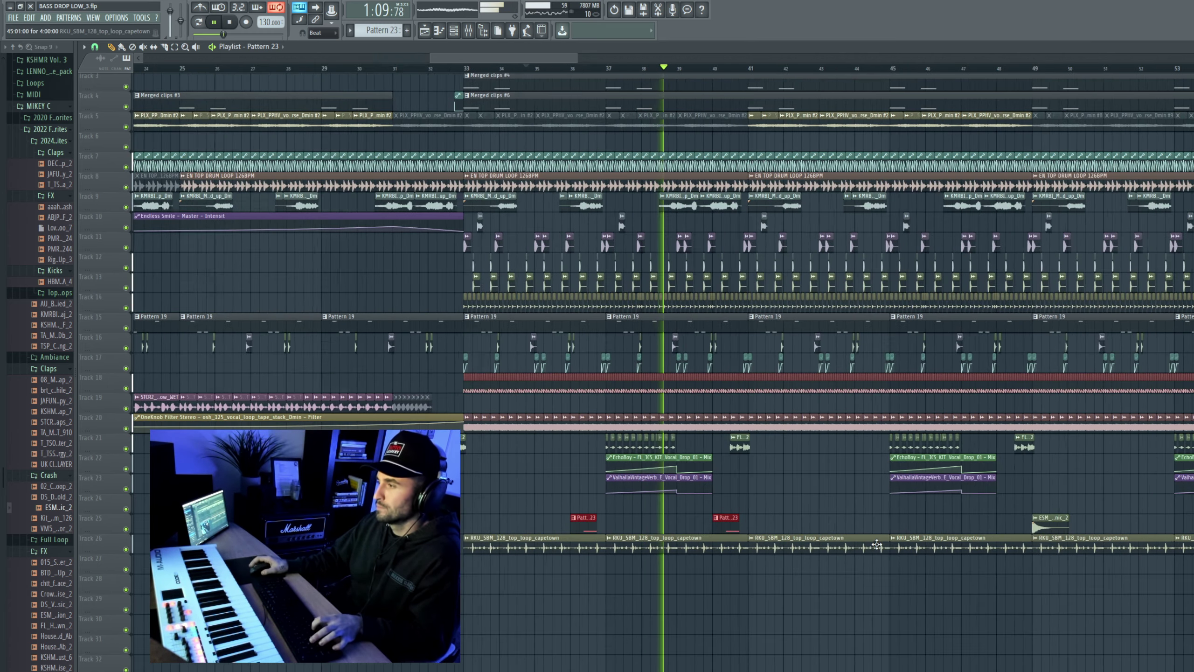
Step: Duplicate the two trimmed pattern clips on Track 25 to bars 43 and 47
left_click(754, 521)
scroll(755, 520, "down", 3)
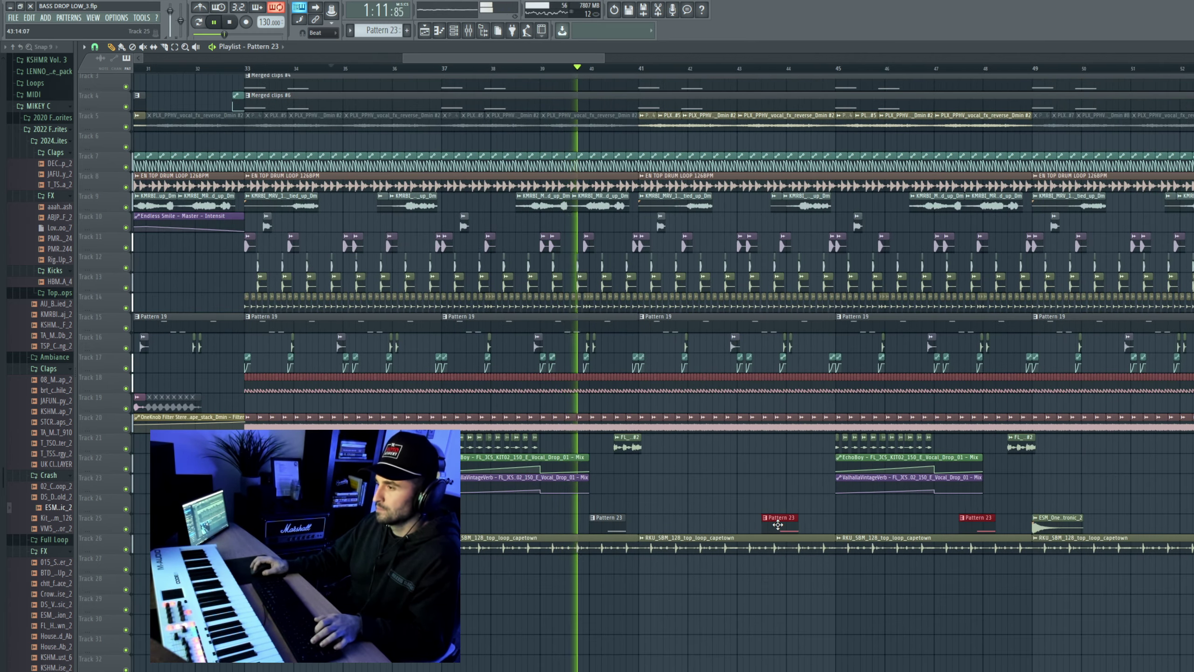
scroll(751, 522, "down", 3)
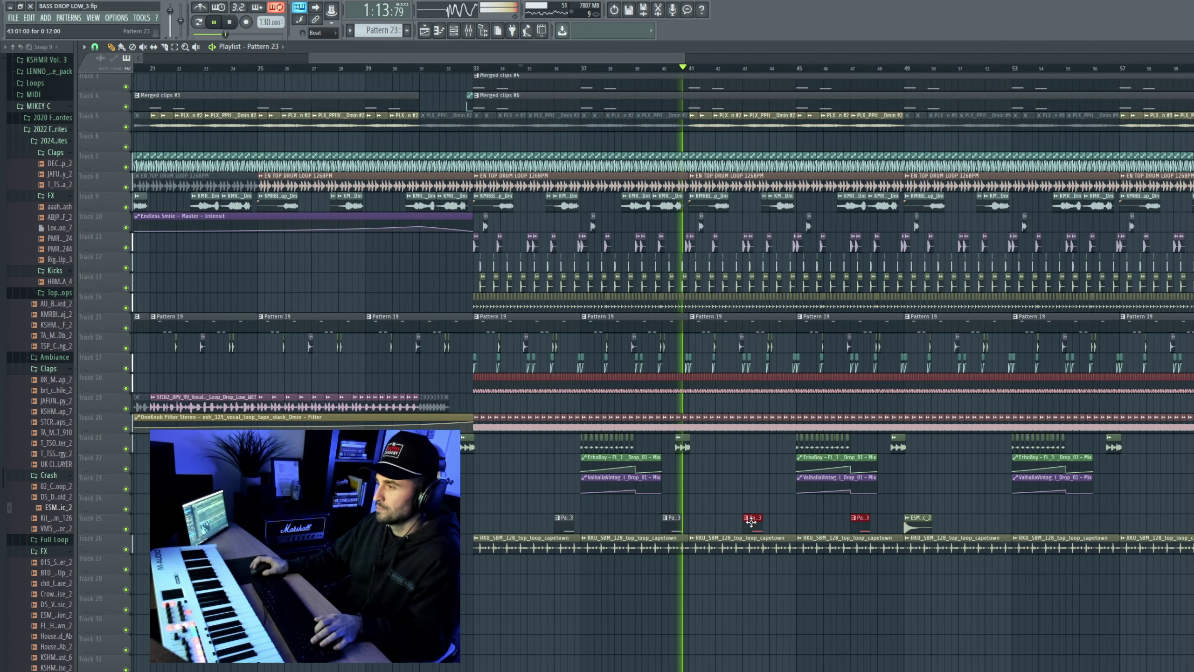
Step: Select all four trimmed pattern clips, undo the accidental clip resize, and move the clips down to Track 28
left_click_drag(696, 523, 559, 531)
key("ctrl+z")
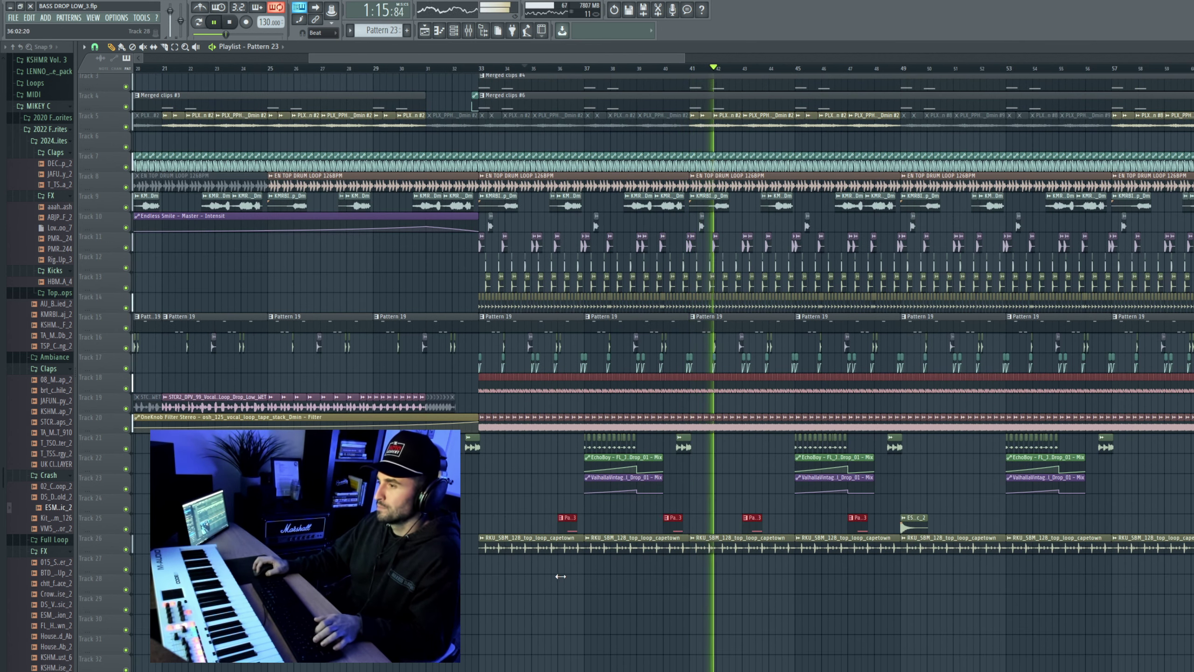
left_click_drag(569, 525, 568, 585)
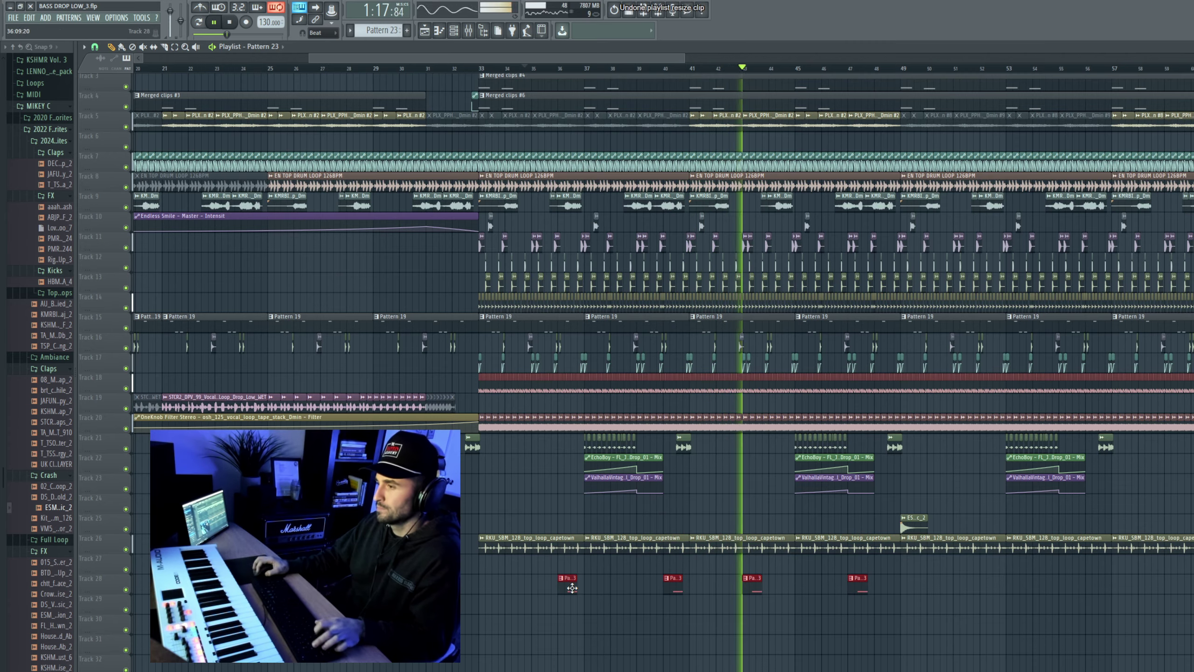
Step: Duplicate the four selected pattern clips on Track 28 to bars 51, 55, 58 and 62
scroll(861, 595, "up", 4)
scroll(860, 596, "down", 1)
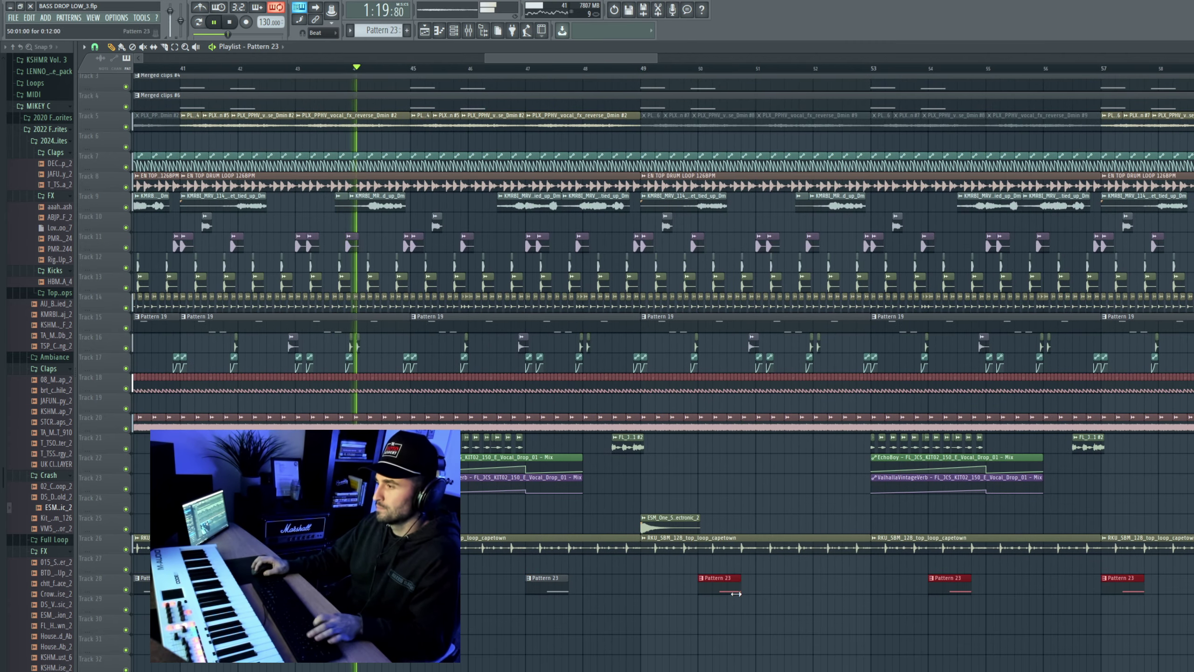
scroll(776, 584, "down", 4)
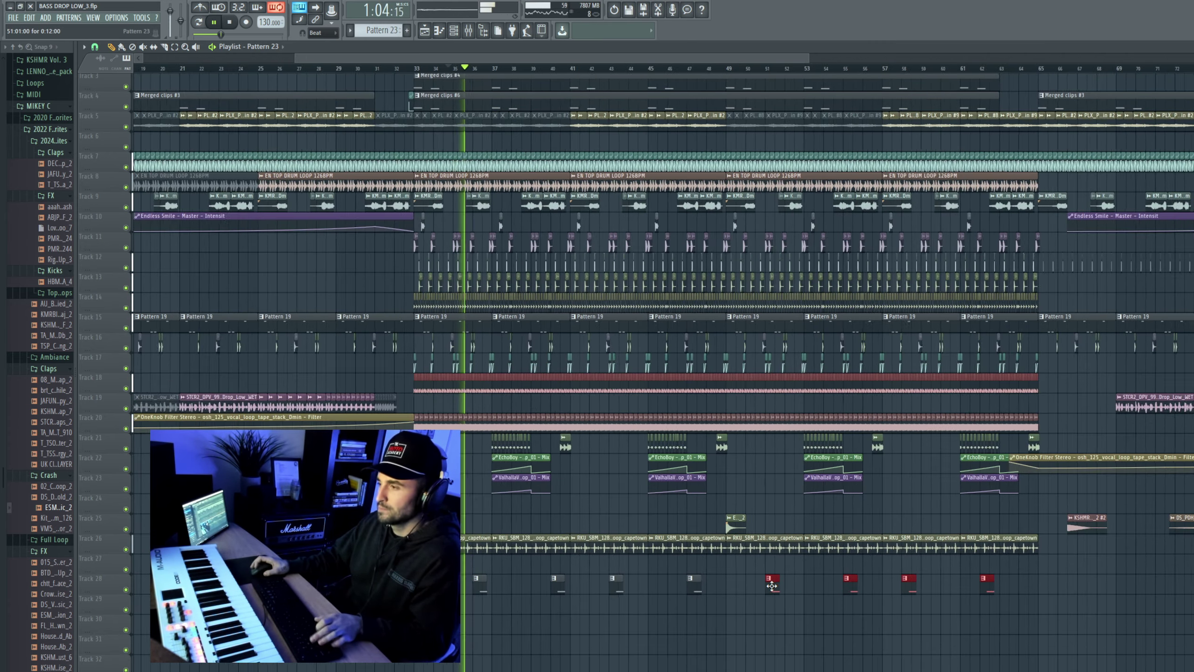
Step: Shift the Track 28 clips at bars 43, 47, 51 and 55 to around bars 44, 48, 52 and 56, and delete the last two clips
scroll(637, 582, "up", 3)
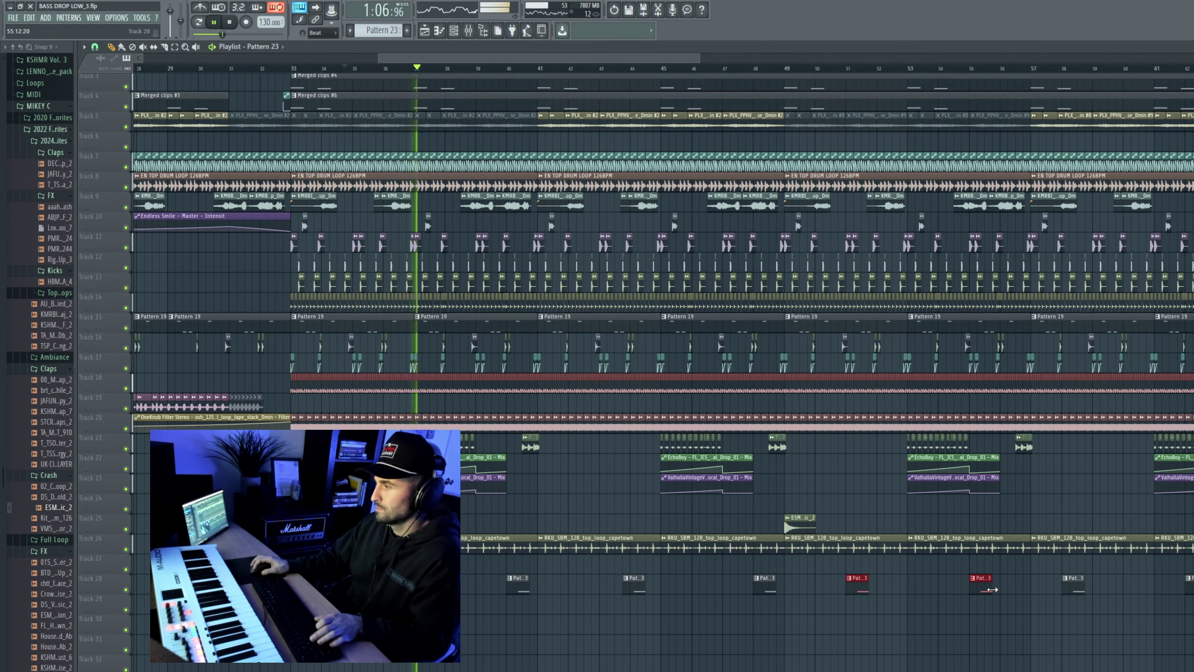
left_click_drag(998, 591, 1007, 590)
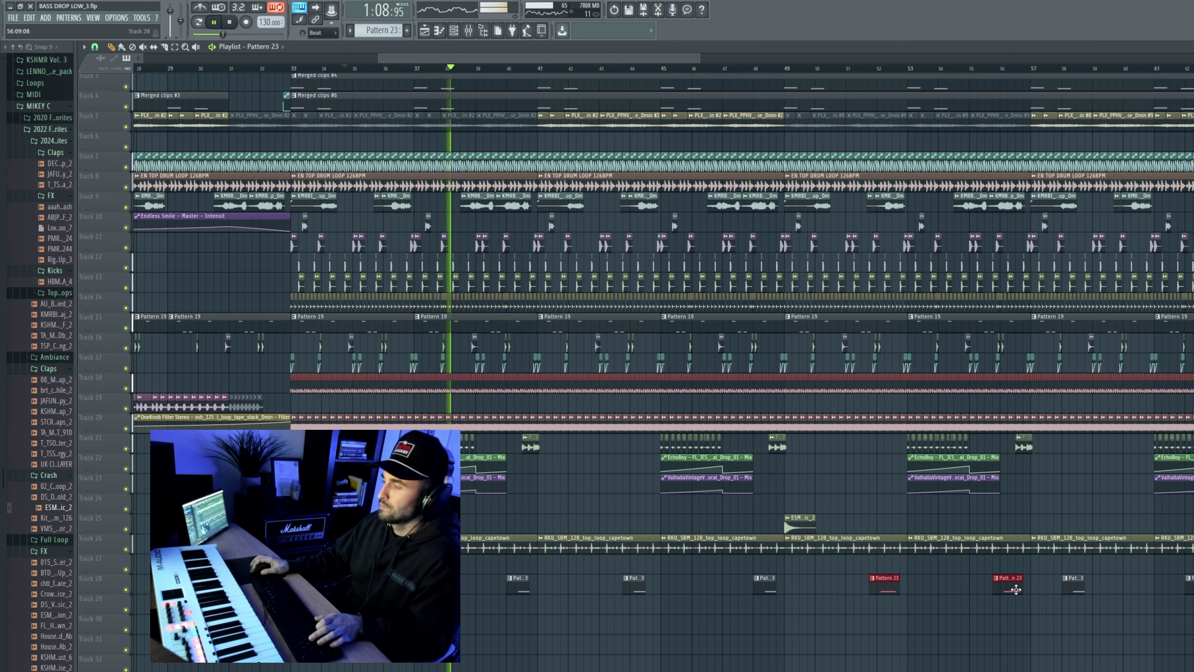
key("Delete")
scroll(1152, 582, "down", 4)
Step: Select the last three pattern clips on Track 28 and duplicate them from around bar 60 to the end of the first drop
left_click_drag(1127, 582, 561, 590)
scroll(818, 555, "up", 1)
left_click_drag(1055, 576, 757, 615)
scroll(1151, 640, "up", 5)
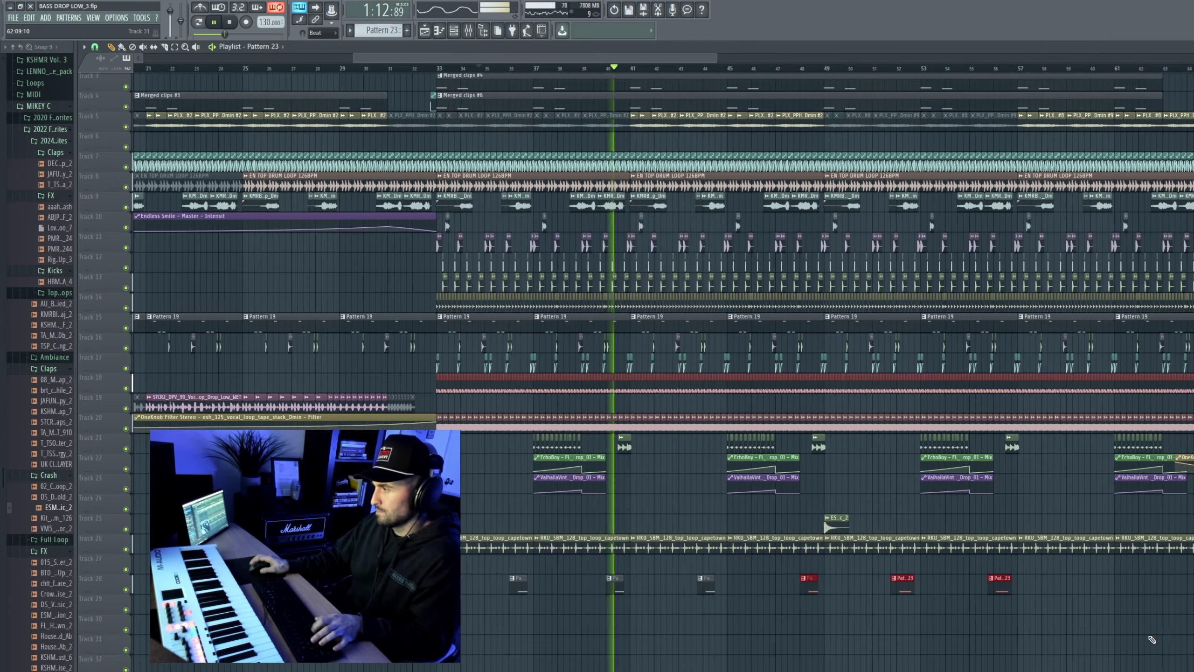
scroll(1001, 618, "down", 2)
key("ctrl+b")
scroll(991, 615, "down", 1)
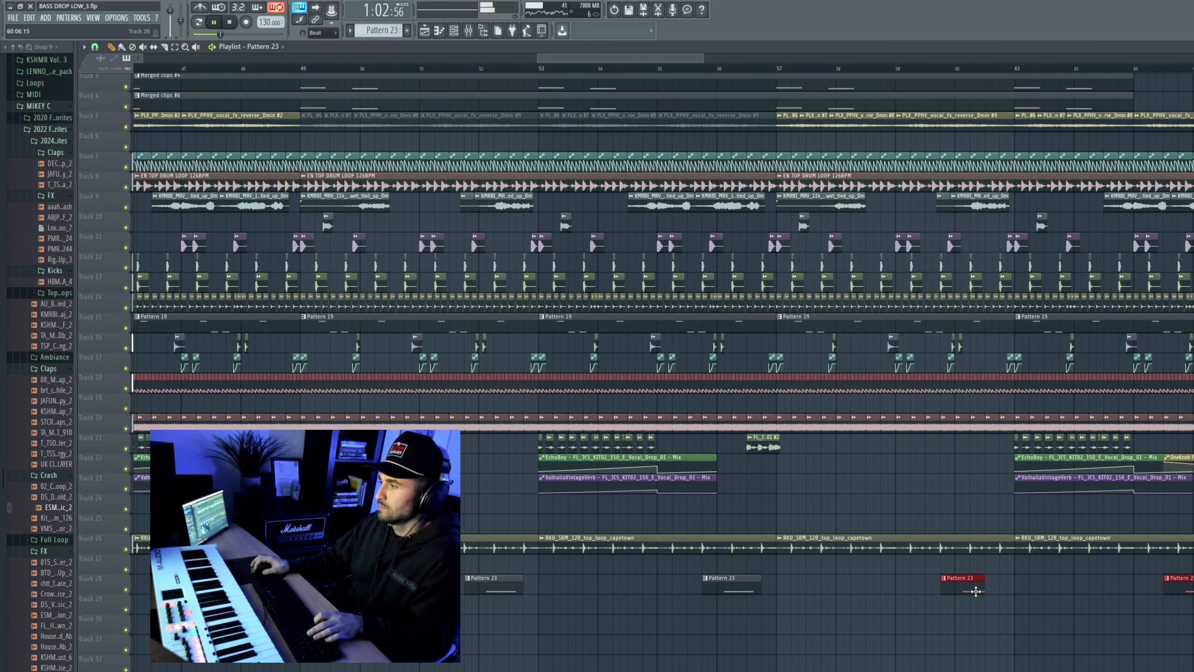
scroll(976, 591, "down", 8)
Step: Open the Ozone Imager on the master channel, replay the drop to check the stereo width, and return to the playlist
key("space")
key("F9")
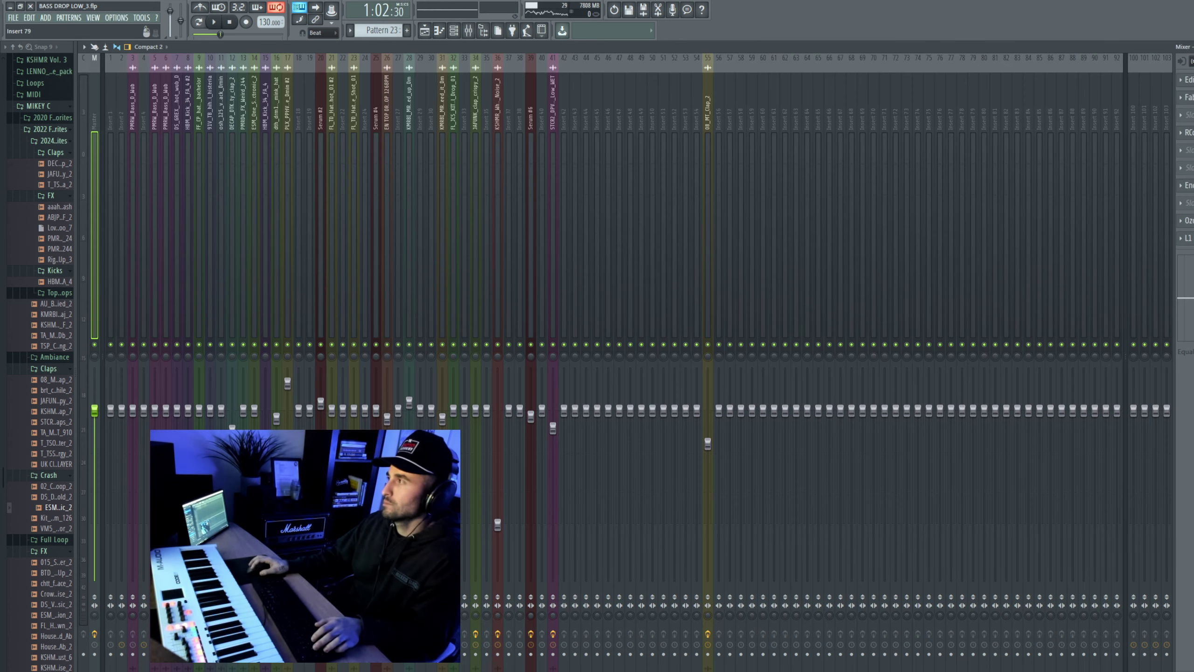
left_click(1189, 220)
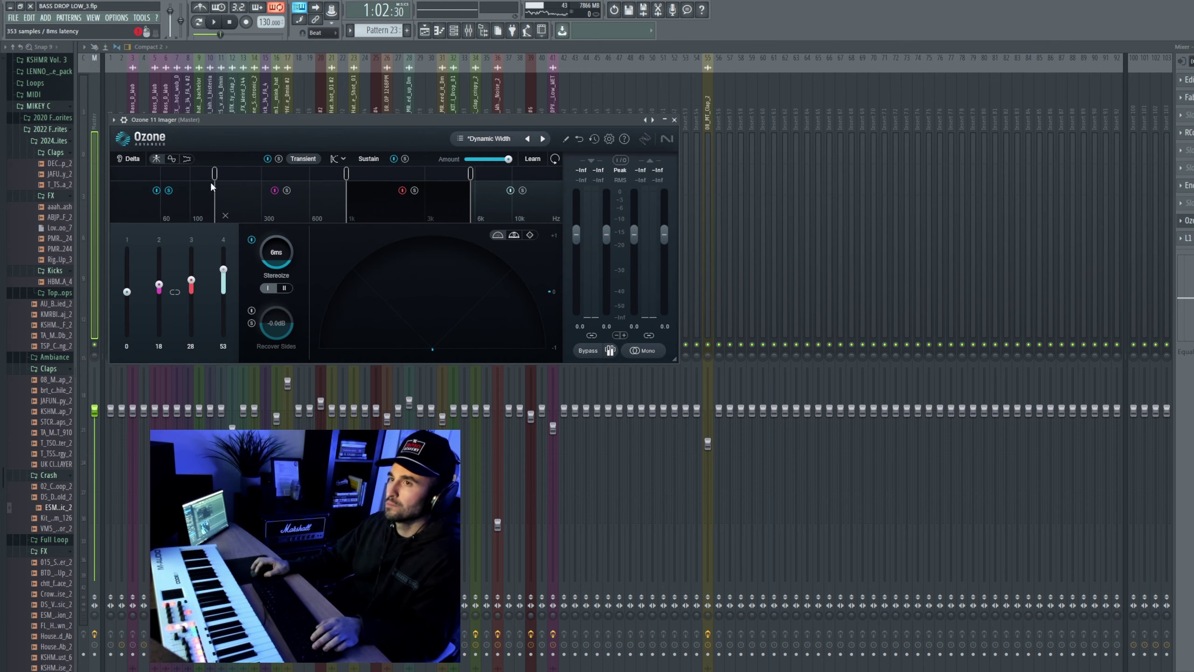
key("space")
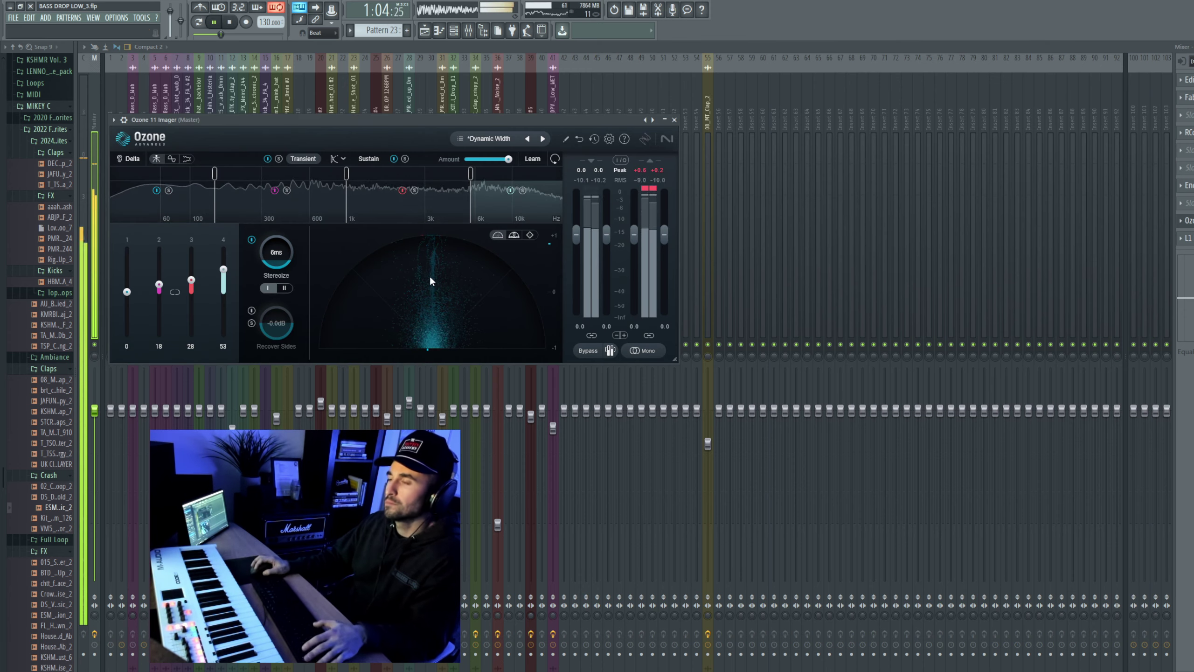
key("Escape")
key("F9")
Step: Select the row of pattern clips on Track 28 and copy them across the second drop from around bar 84
scroll(865, 552, "up", 3)
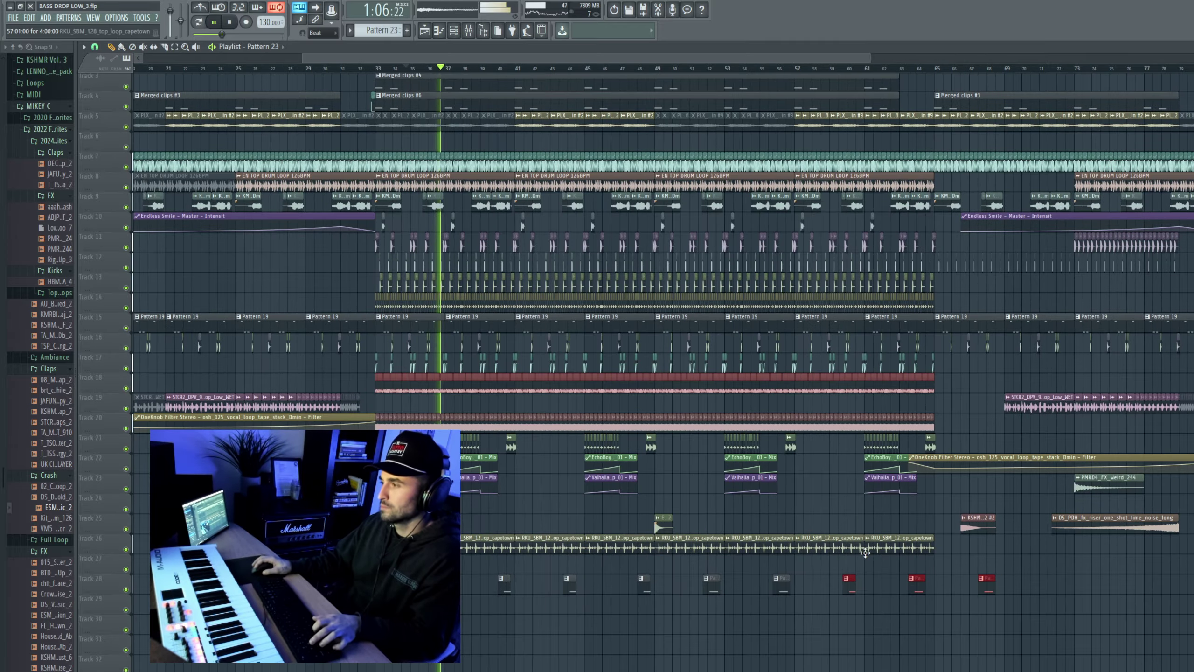
left_click_drag(1038, 587, 427, 583)
scroll(874, 629, "down", 3)
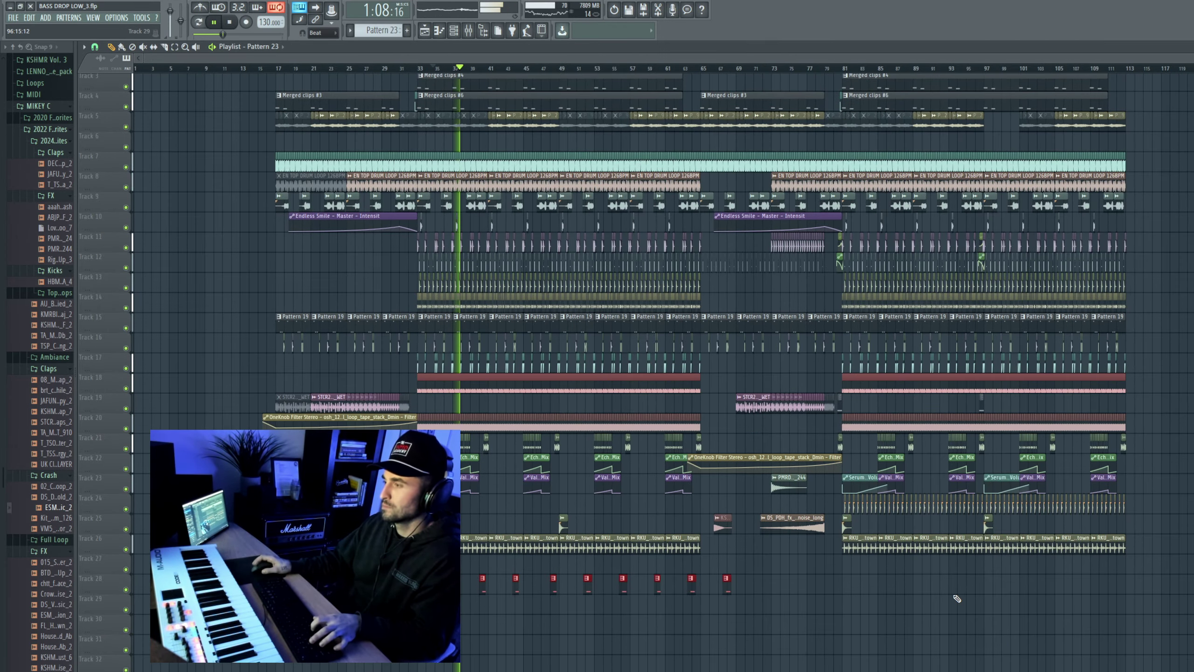
scroll(940, 598, "up", 4)
scroll(793, 597, "up", 5)
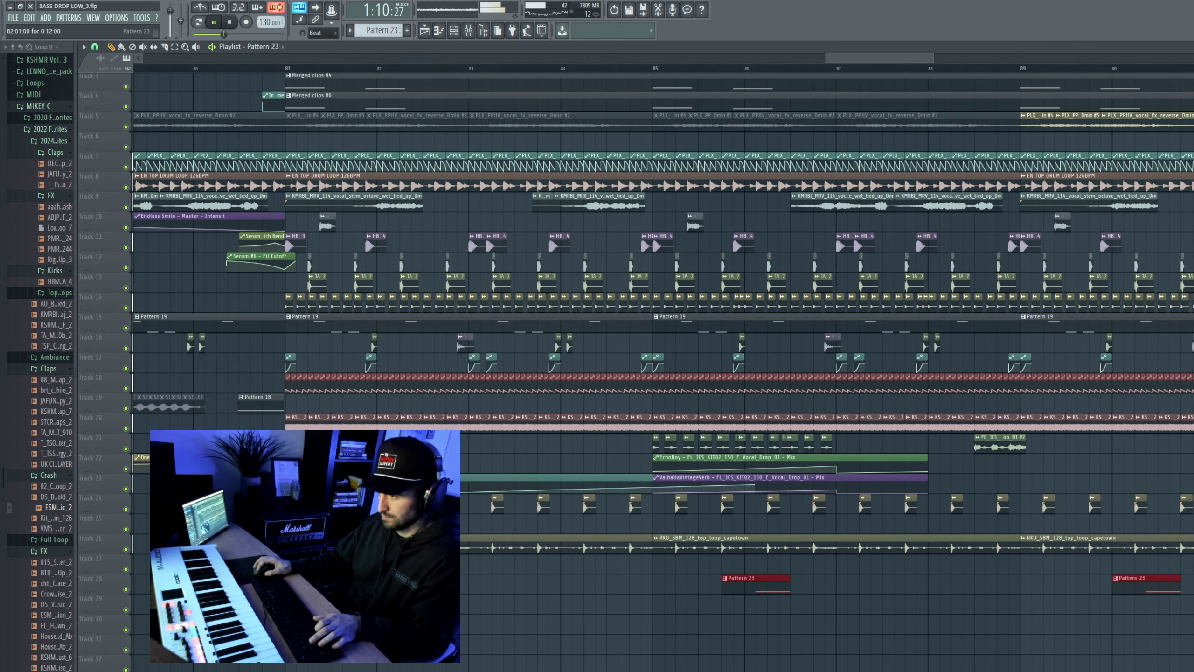
left_click_drag(427, 581, 938, 590)
scroll(833, 589, "down", 8)
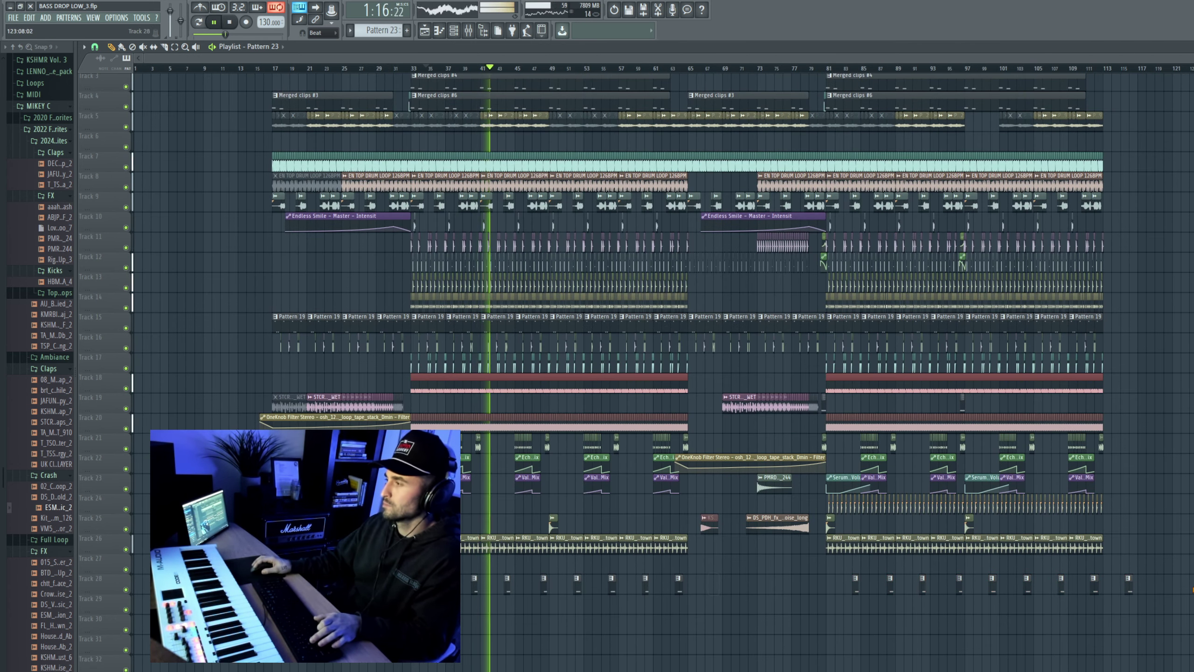
Step: Delete the surplus Track 28 clip past the end of the second drop and save the project
scroll(810, 511, "down", 5)
scroll(636, 415, "up", 5)
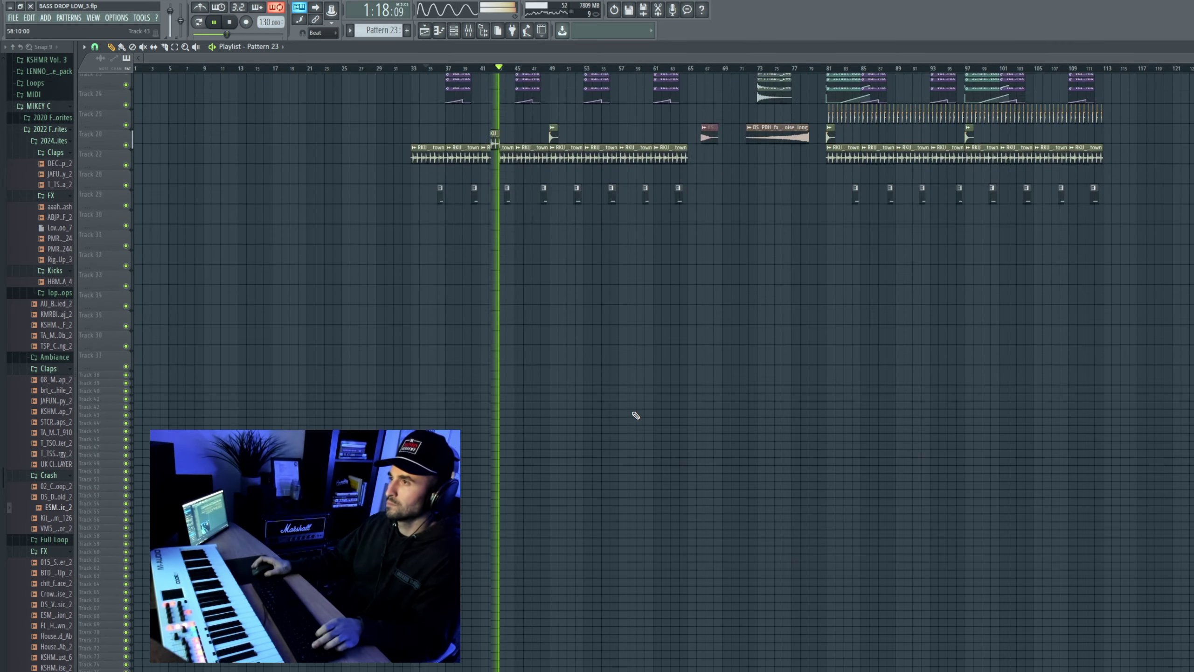
scroll(636, 416, "up", 4)
scroll(636, 416, "up", 4)
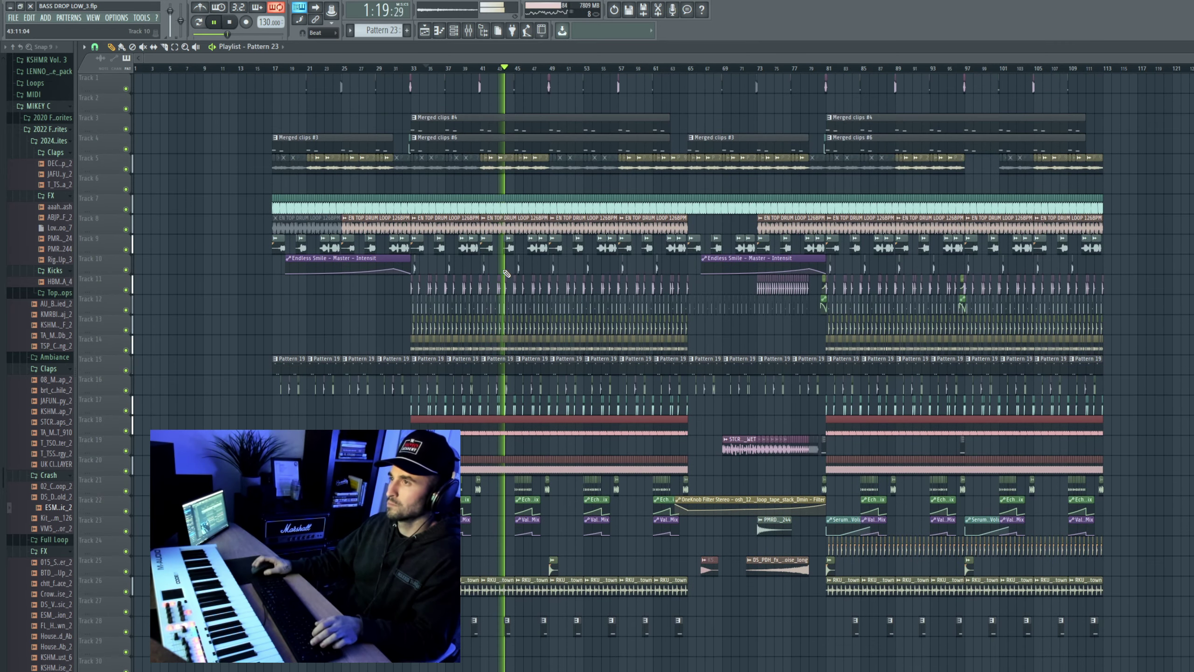
left_click(13, 18)
left_click(24, 61)
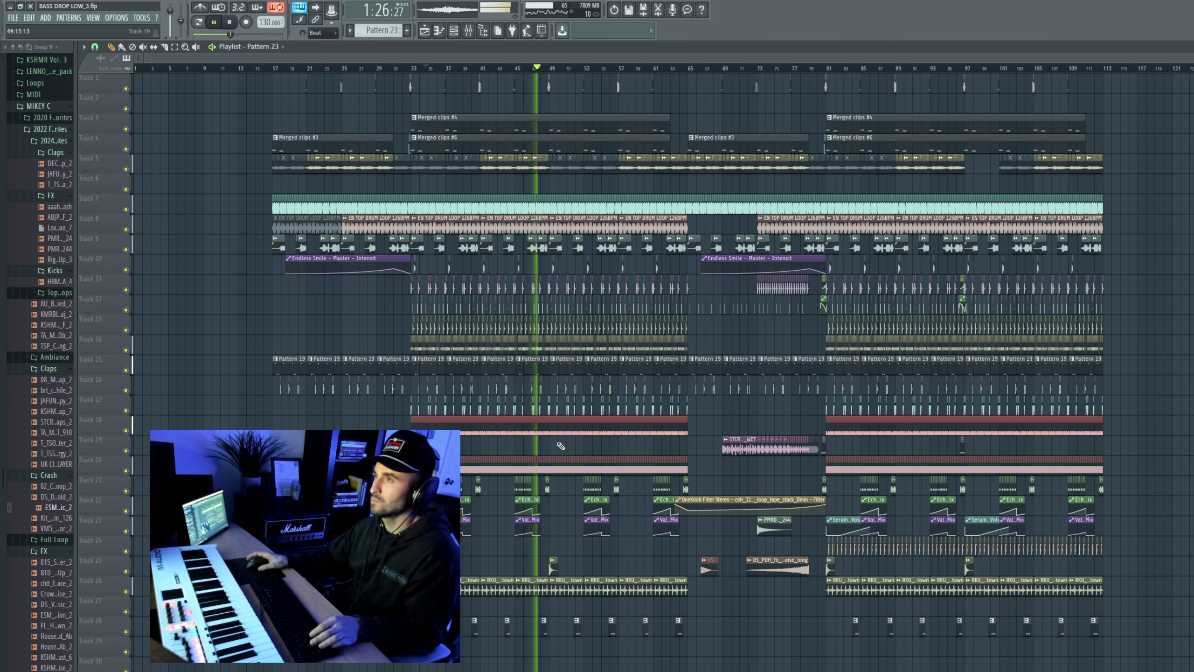
Step: Play through the first drop, the break and the second drop up to around bar 96 to check the arrangement
scroll(557, 442, "down", 2)
scroll(557, 442, "up", 5)
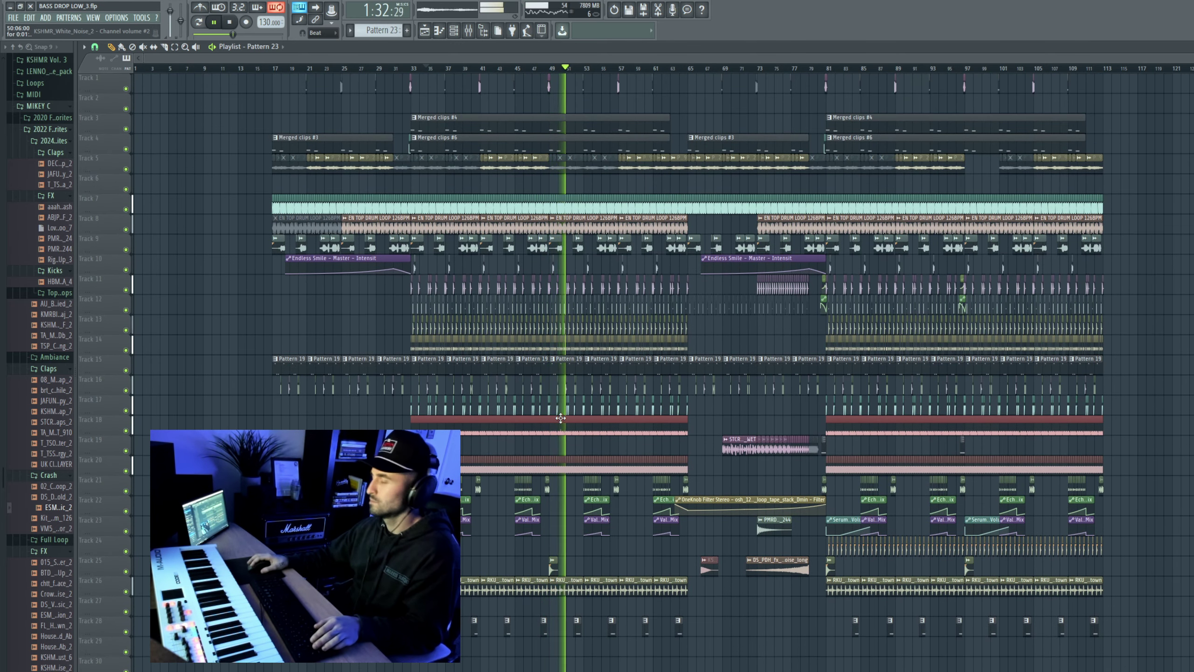
scroll(669, 412, "up", 1)
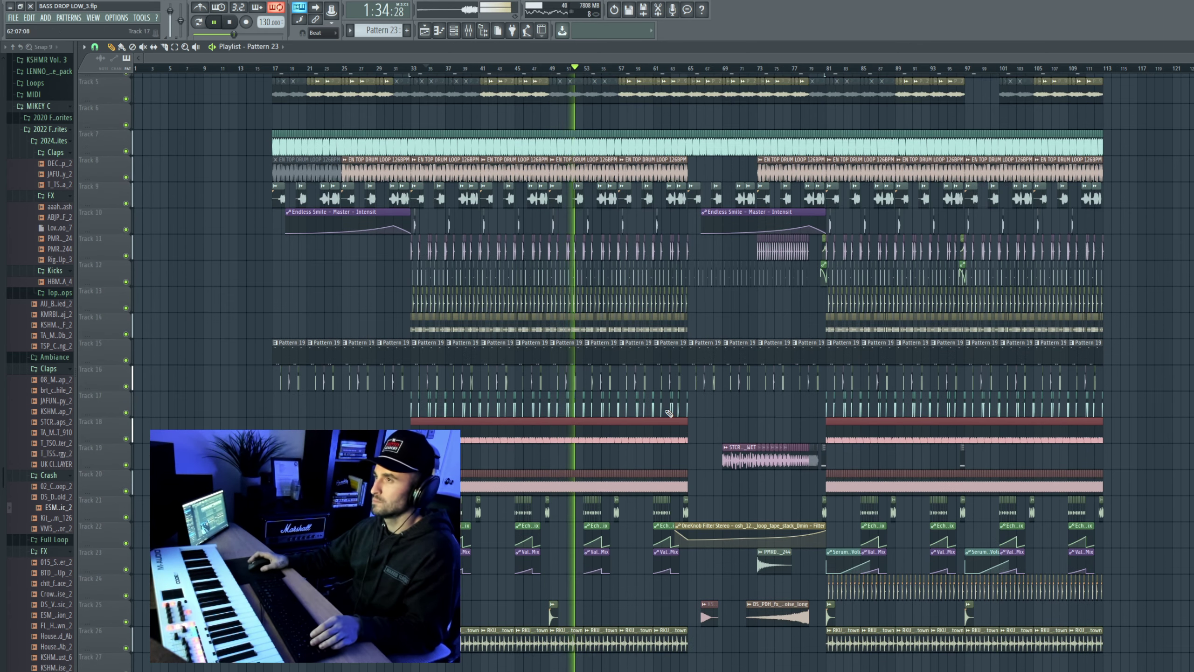
scroll(669, 412, "down", 1)
scroll(669, 412, "up", 2)
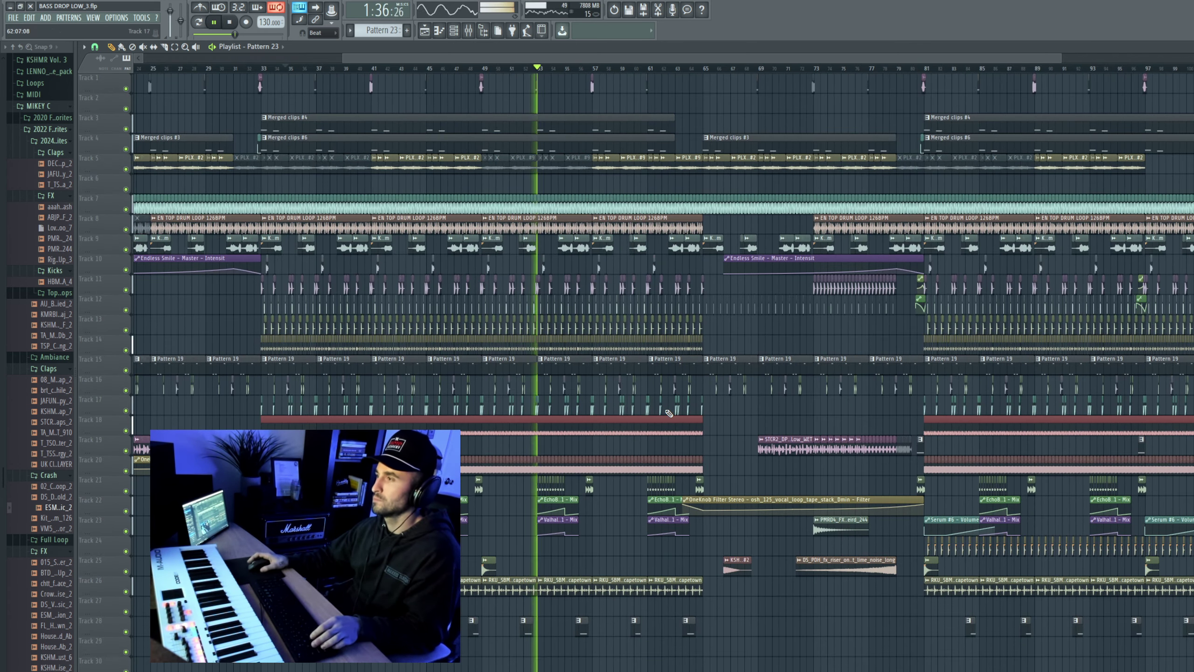
scroll(669, 412, "down", 1)
scroll(668, 413, "down", 1)
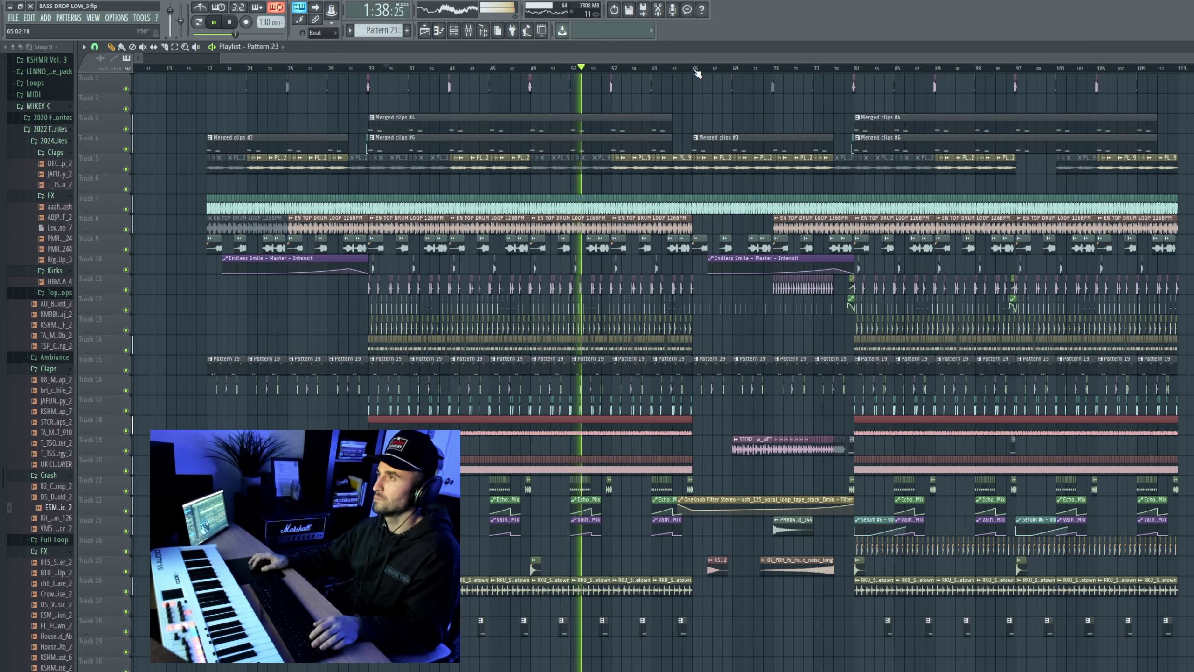
left_click(682, 69)
left_click(737, 71)
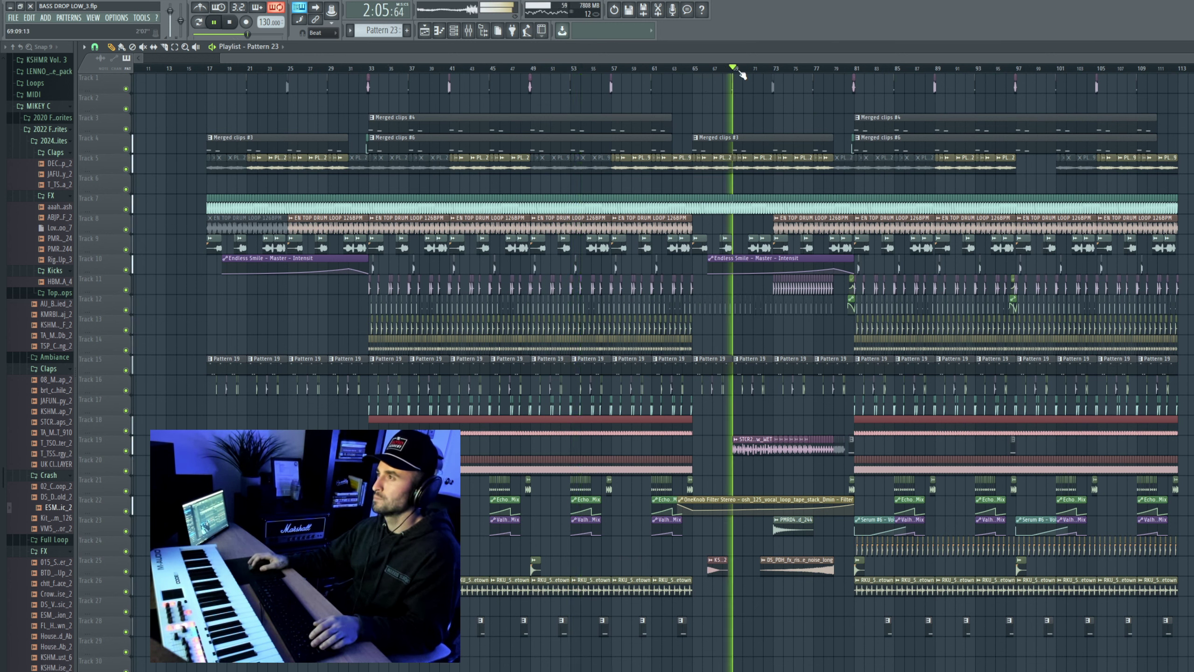
left_click(813, 70)
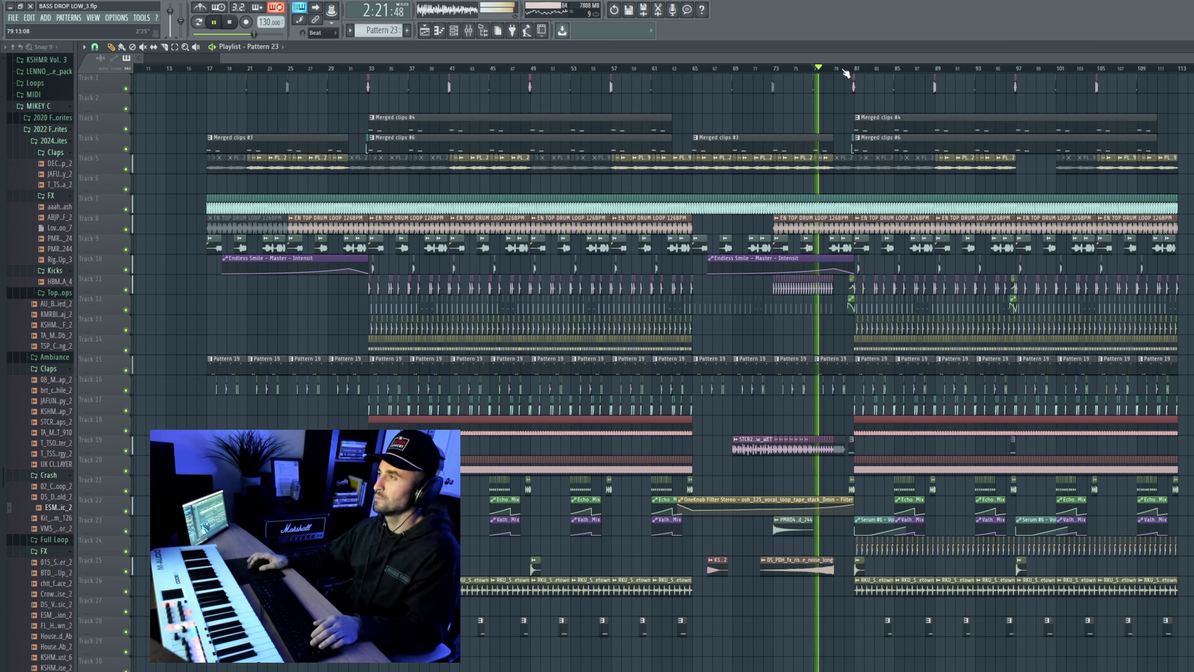
left_click(845, 70)
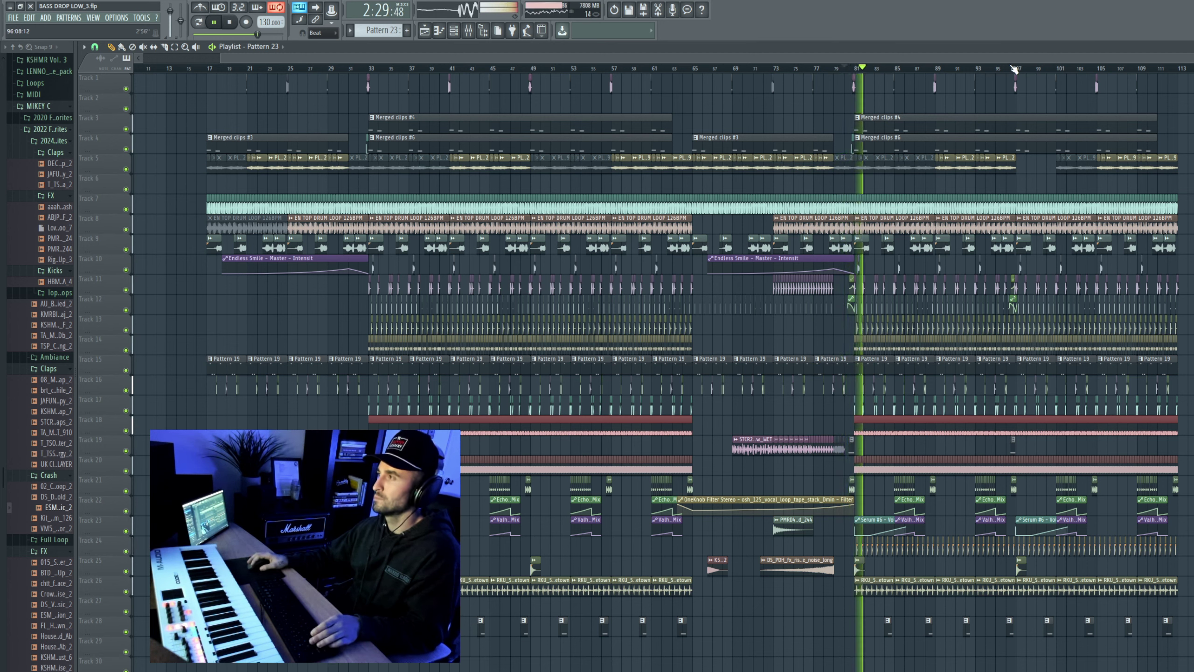
left_click(959, 70)
left_click(1011, 70)
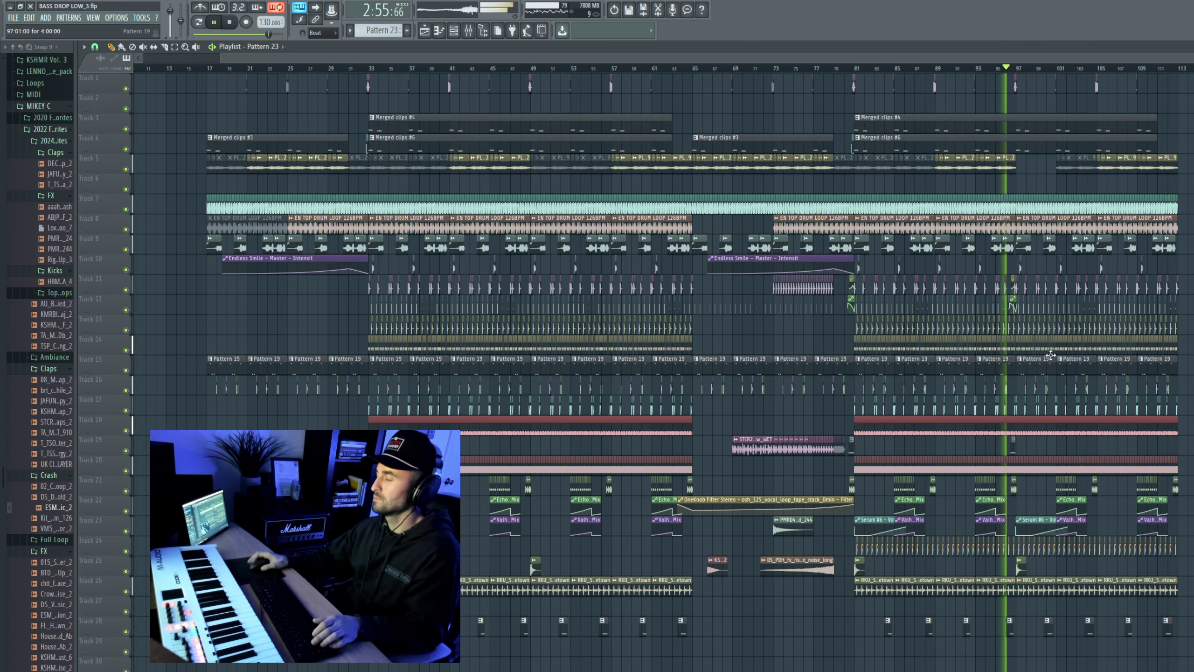
Step: Delete the Track 28 pattern clips just before bar 97 in the second drop and just before bar 49 in the first drop
scroll(1051, 282, "up", 3)
key("space")
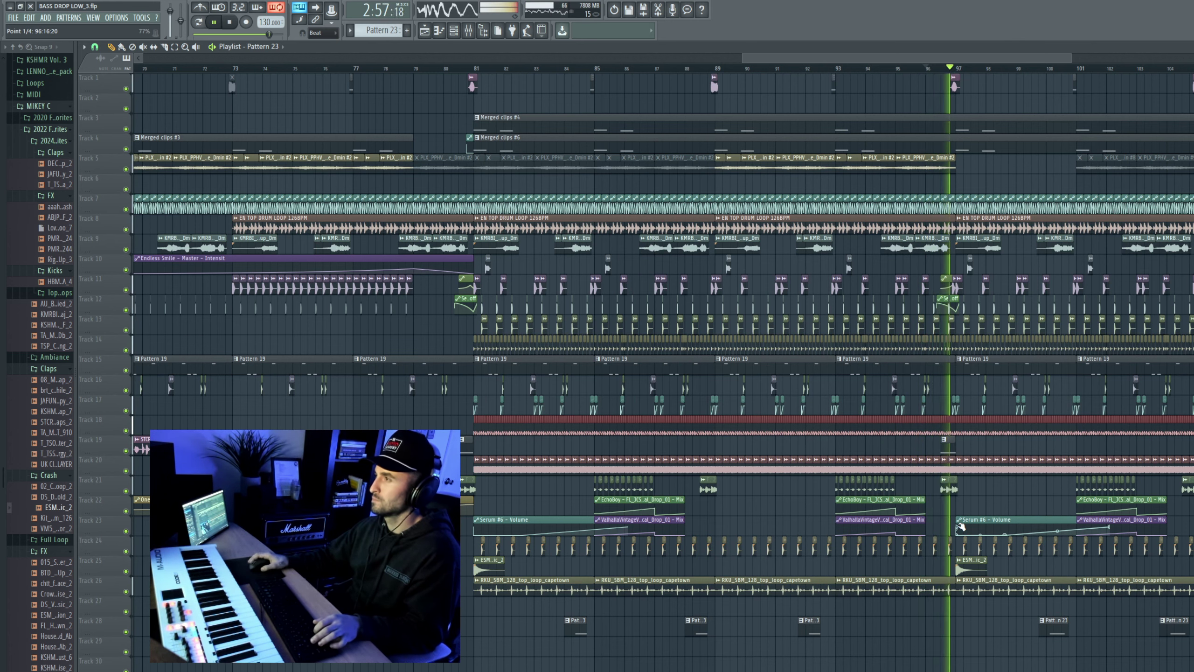
scroll(961, 527, "down", 3)
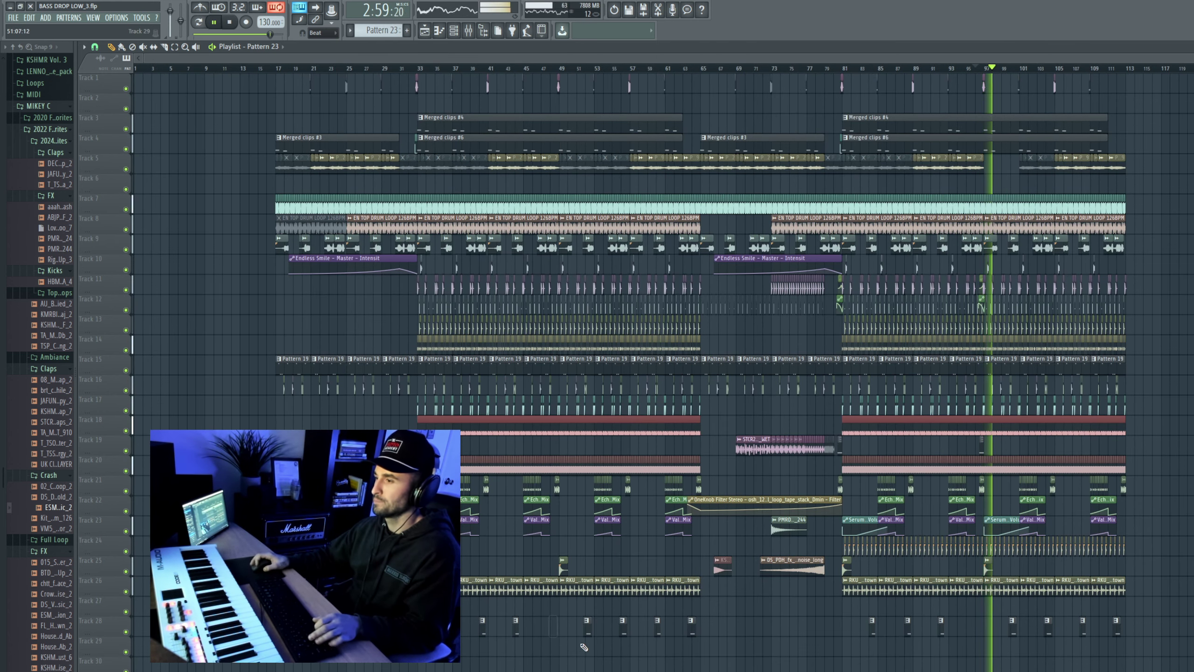
Step: Replay the ends of both drops around bars 111 and 63 and examine the last pattern clips on Track 28
left_click(1108, 68)
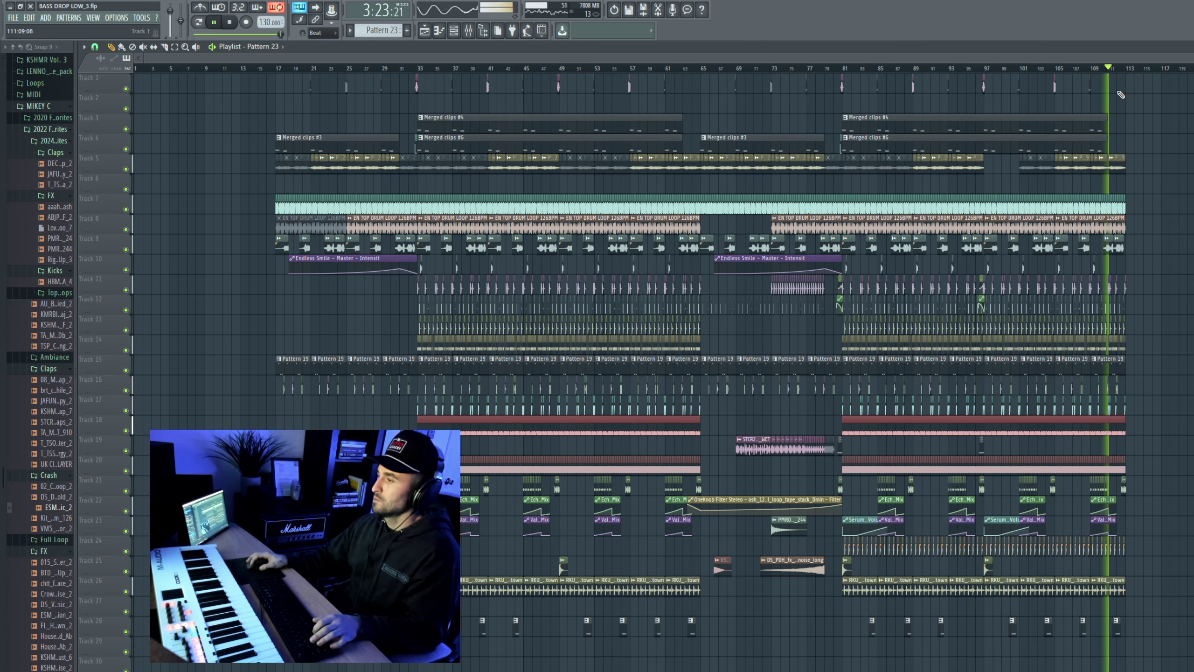
scroll(1091, 602, "up", 3)
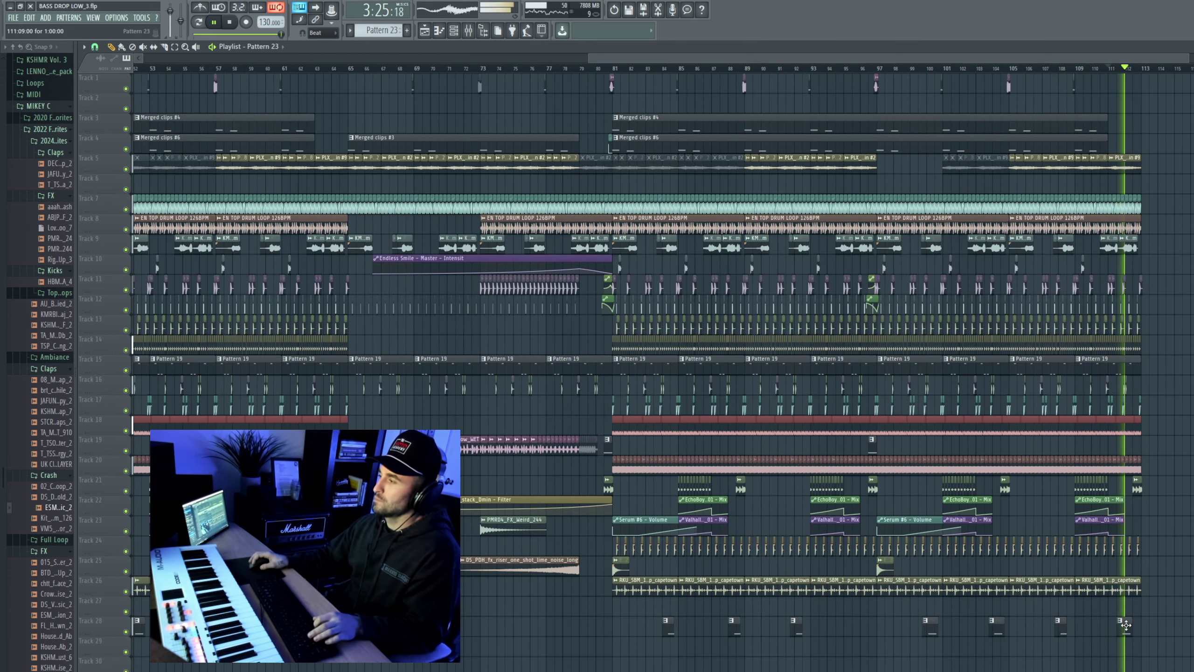
scroll(1126, 625, "down", 3)
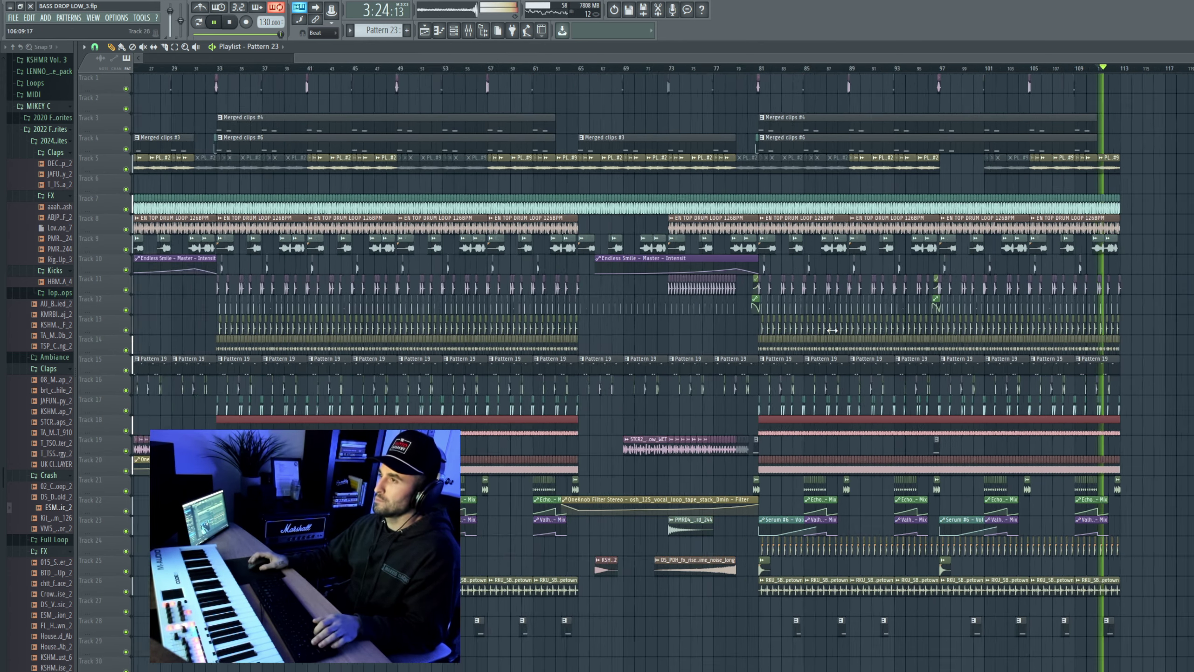
scroll(860, 306, "down", 2)
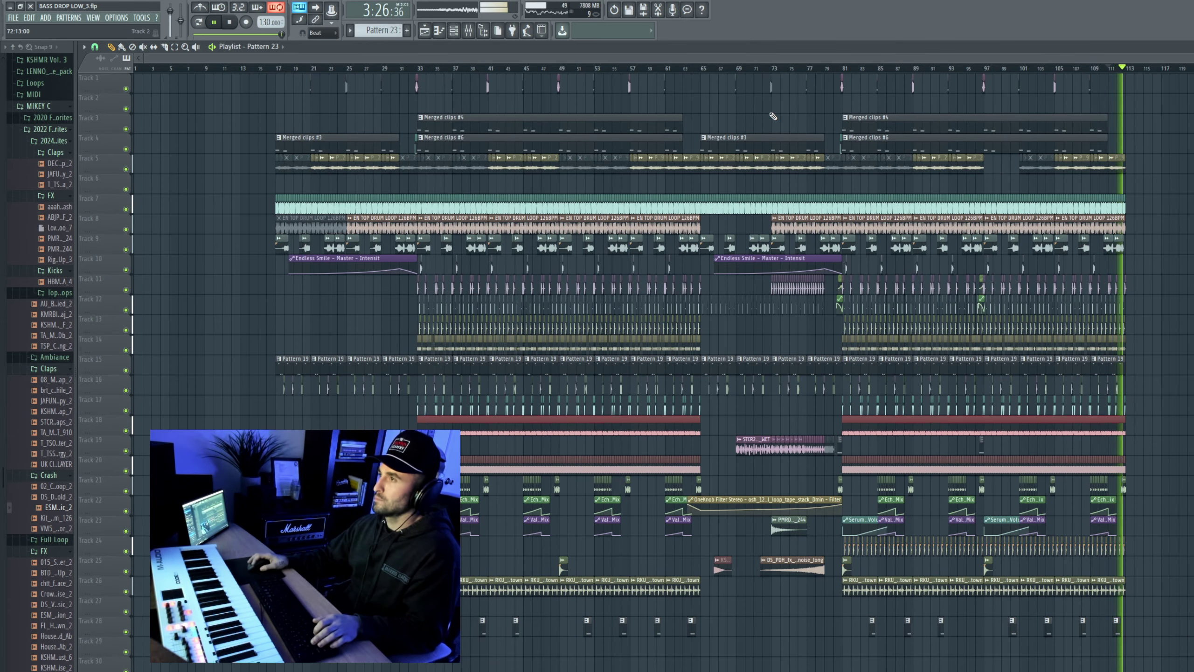
scroll(647, 73, "up", 3)
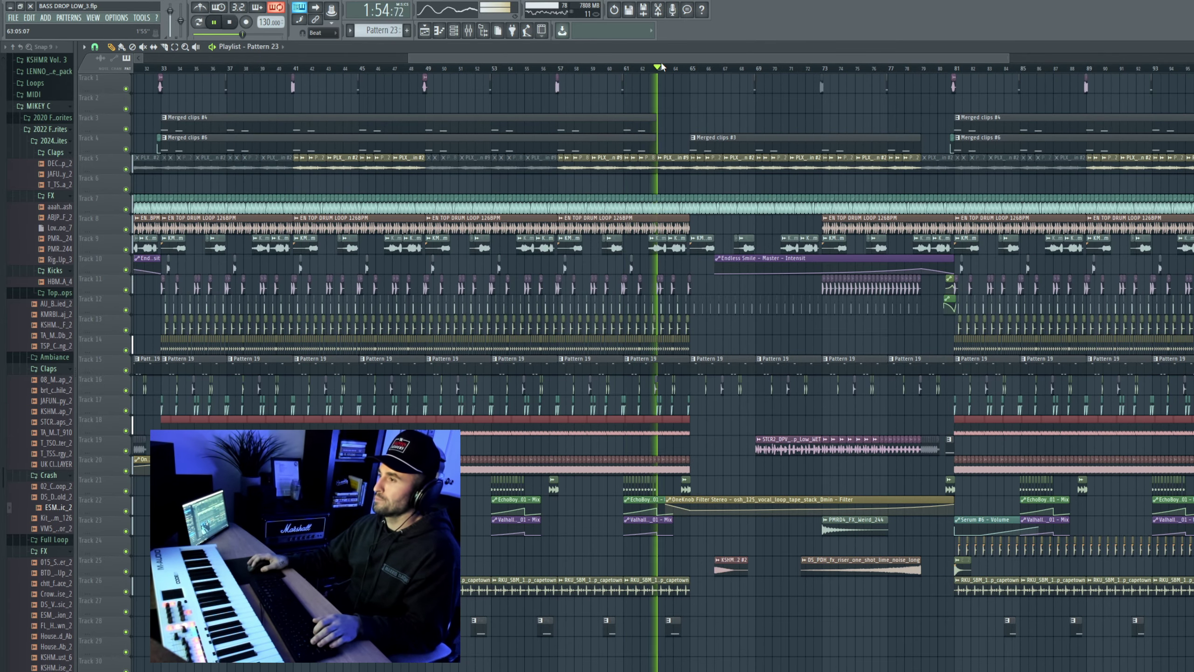
scroll(644, 71, "up", 5)
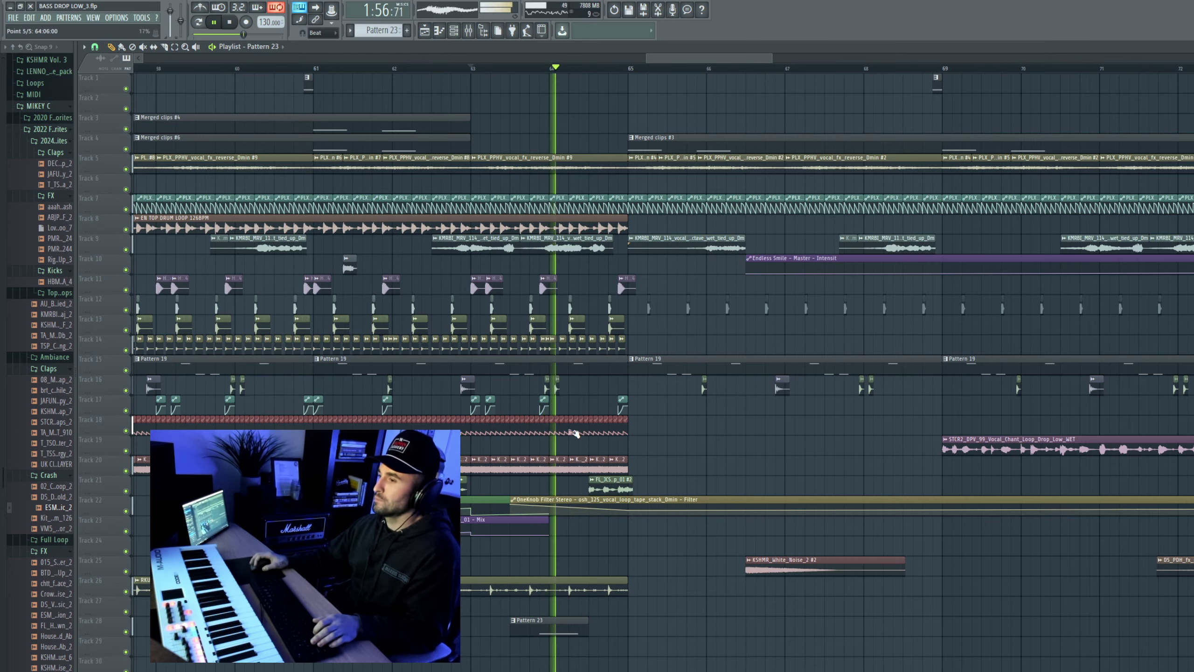
scroll(602, 424, "down", 6)
scroll(389, 69, "up", 3)
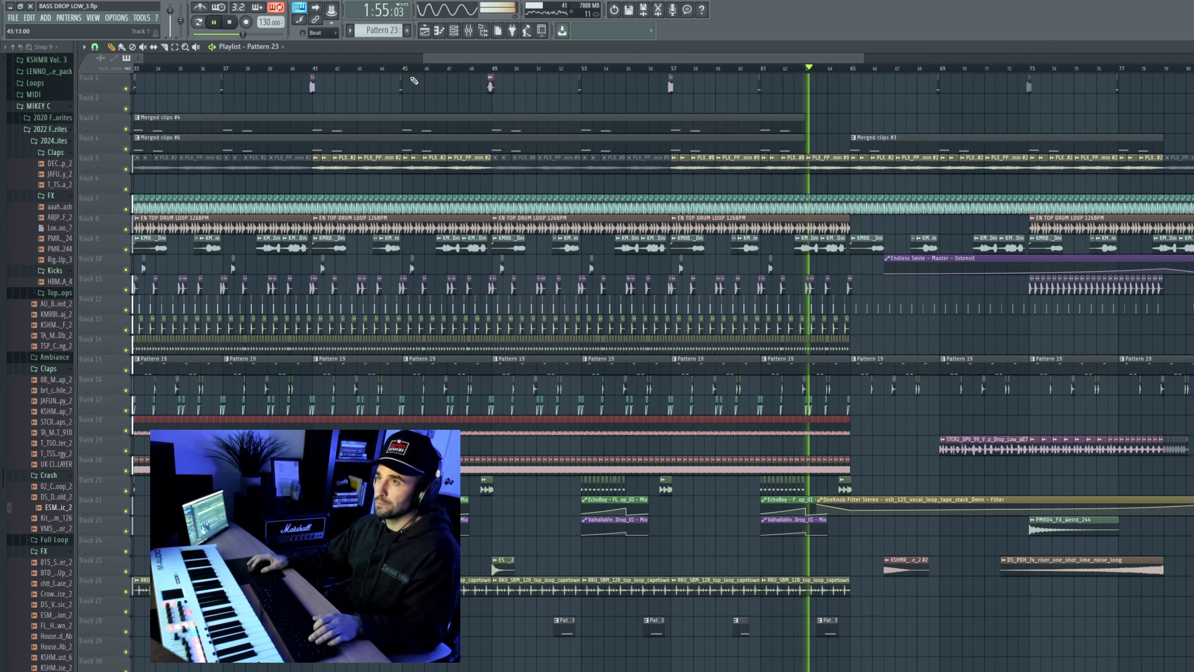
left_click(388, 69)
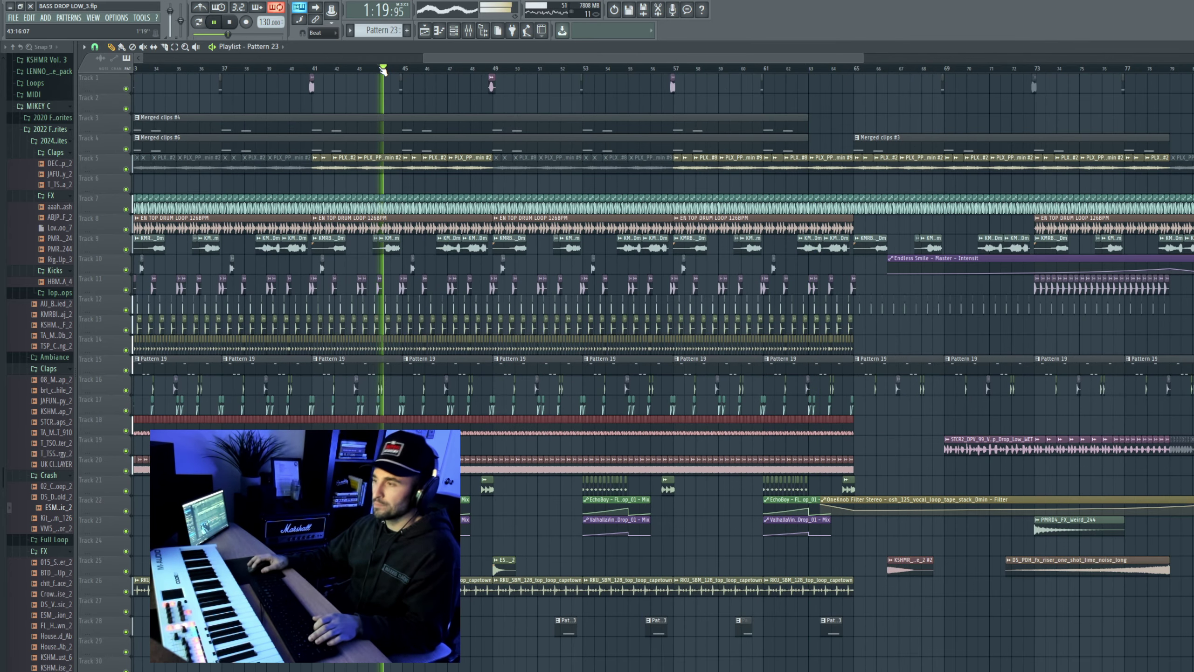
scroll(839, 643, "up", 3)
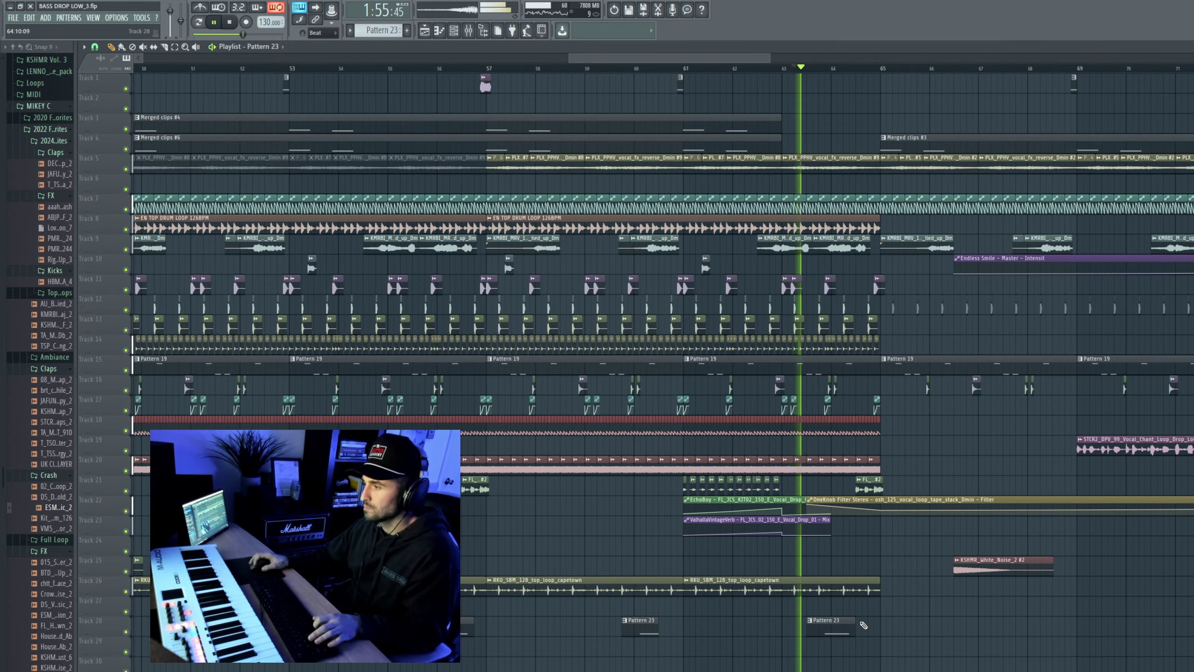
Step: Shift the Track 28 pattern clip around bar 60 about a quarter bar earlier and replay the first drop from about bar 59
key("space")
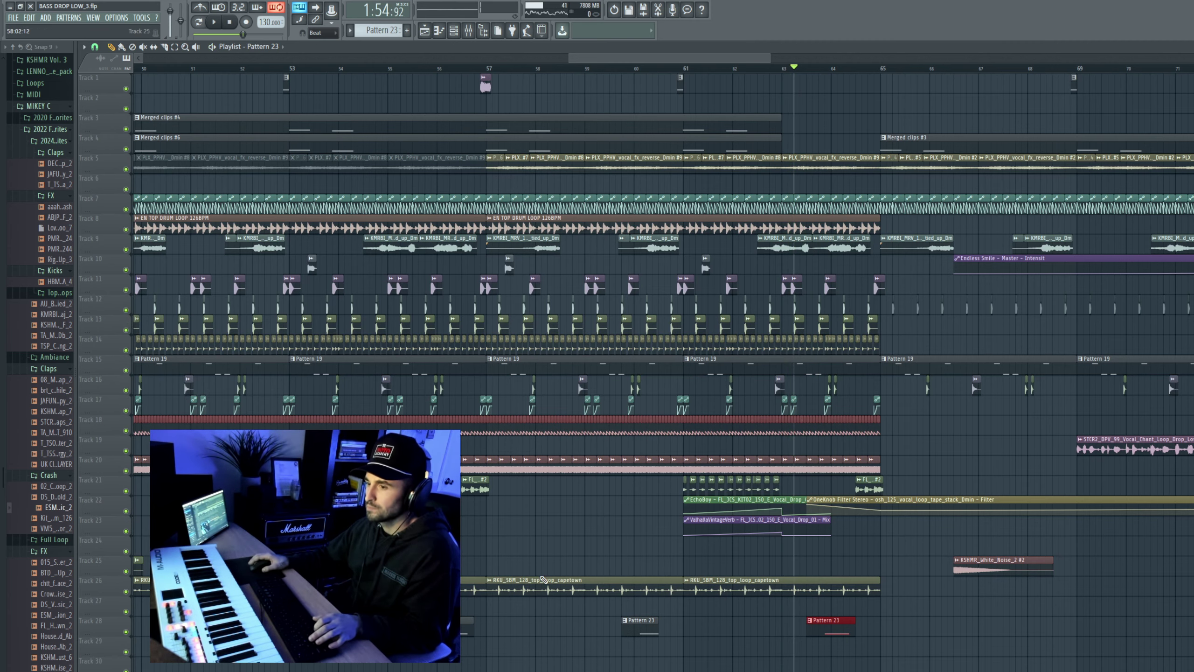
scroll(543, 579, "down", 6)
left_click_drag(571, 633, 461, 635)
scroll(568, 649, "up", 8)
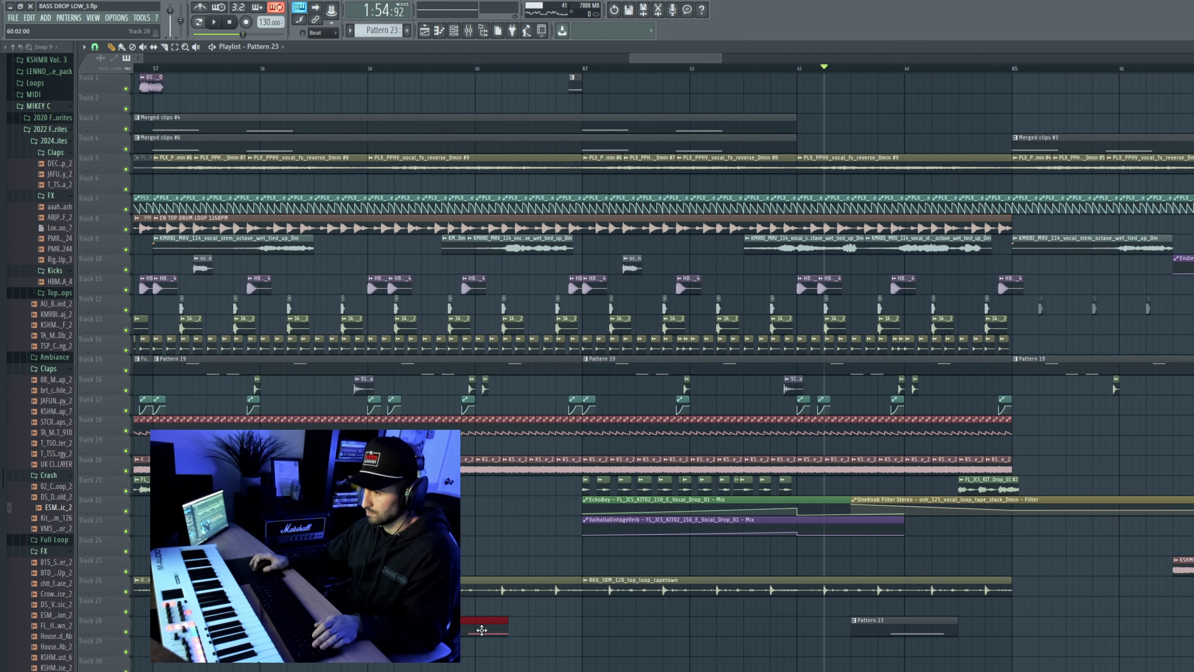
key("space")
left_click(397, 69)
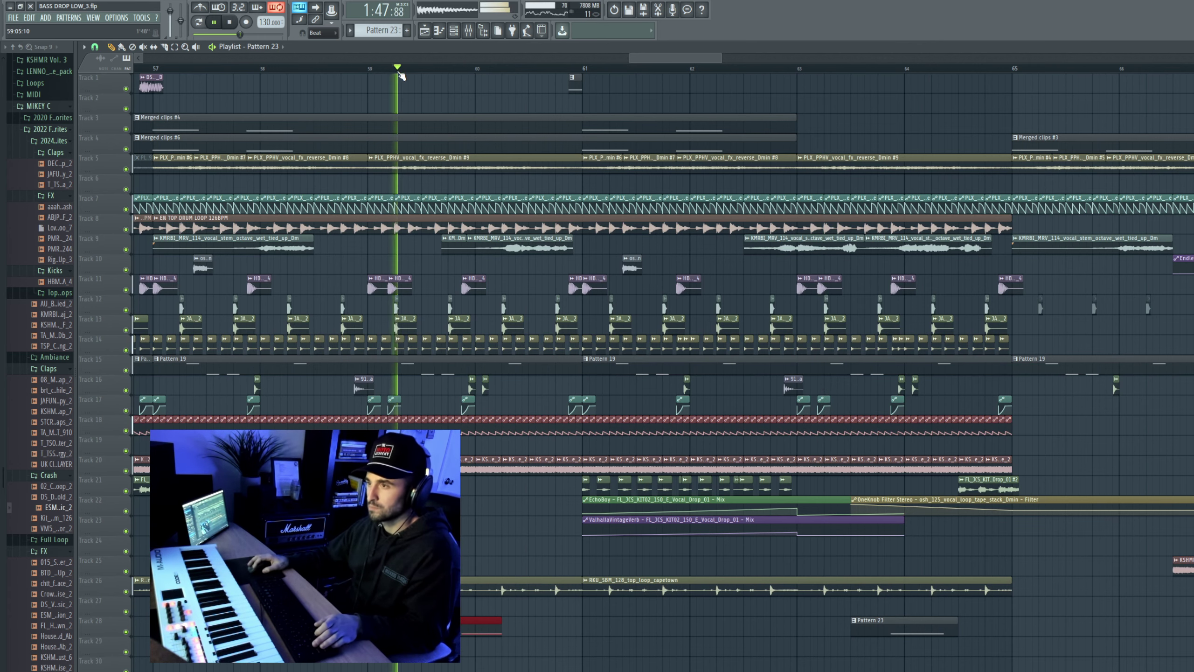
Step: Replace the Track 28 pattern clips in the second drop with copies of the first drop's Track 28 clips
scroll(545, 632, "down", 10)
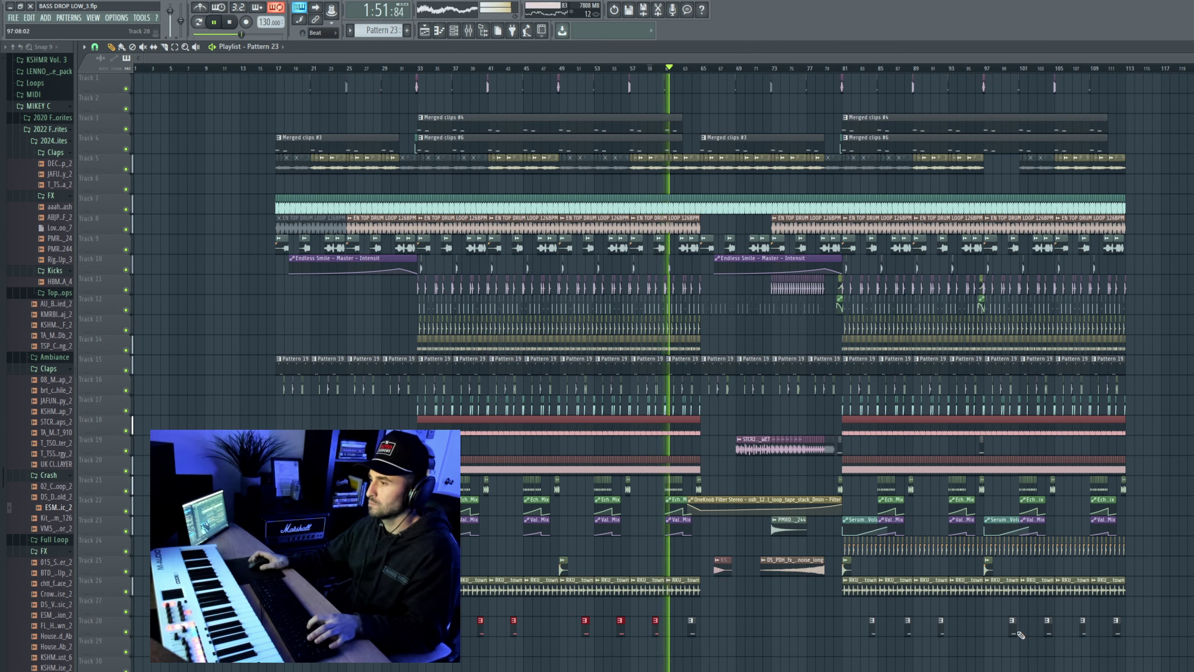
left_click_drag(1184, 609, 847, 642)
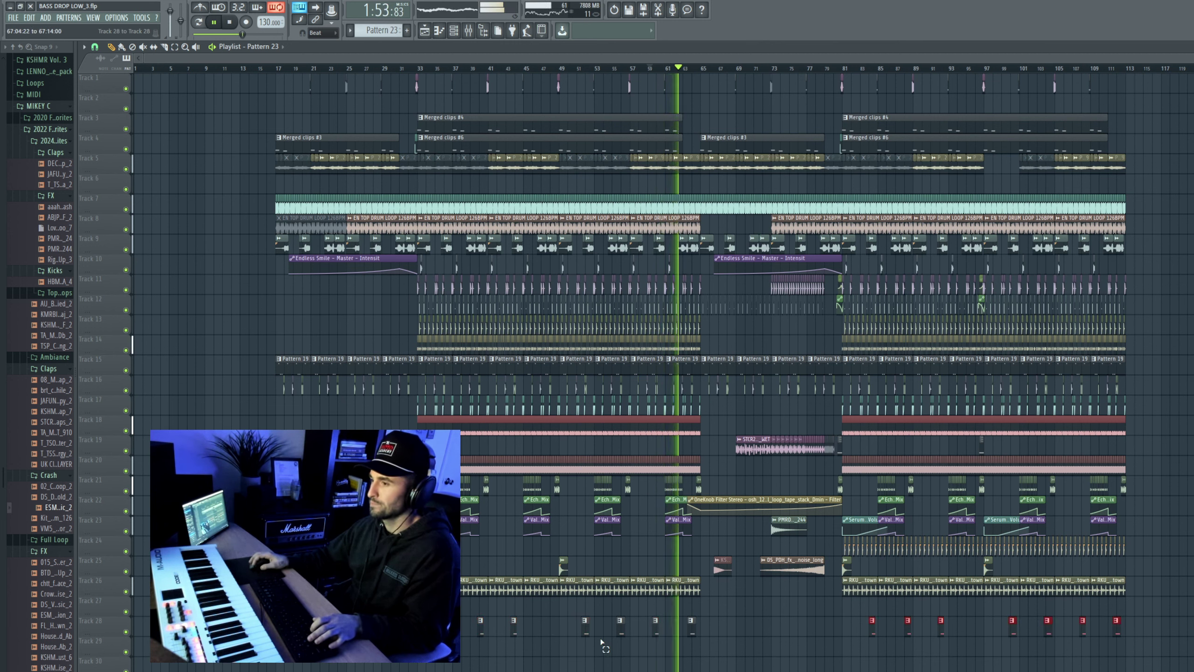
left_click_drag(724, 620, 426, 644)
left_click_drag(829, 617, 1143, 643)
key("Delete")
left_click_drag(760, 617, 423, 658)
scroll(912, 634, "up", 4)
scroll(814, 634, "up", 5)
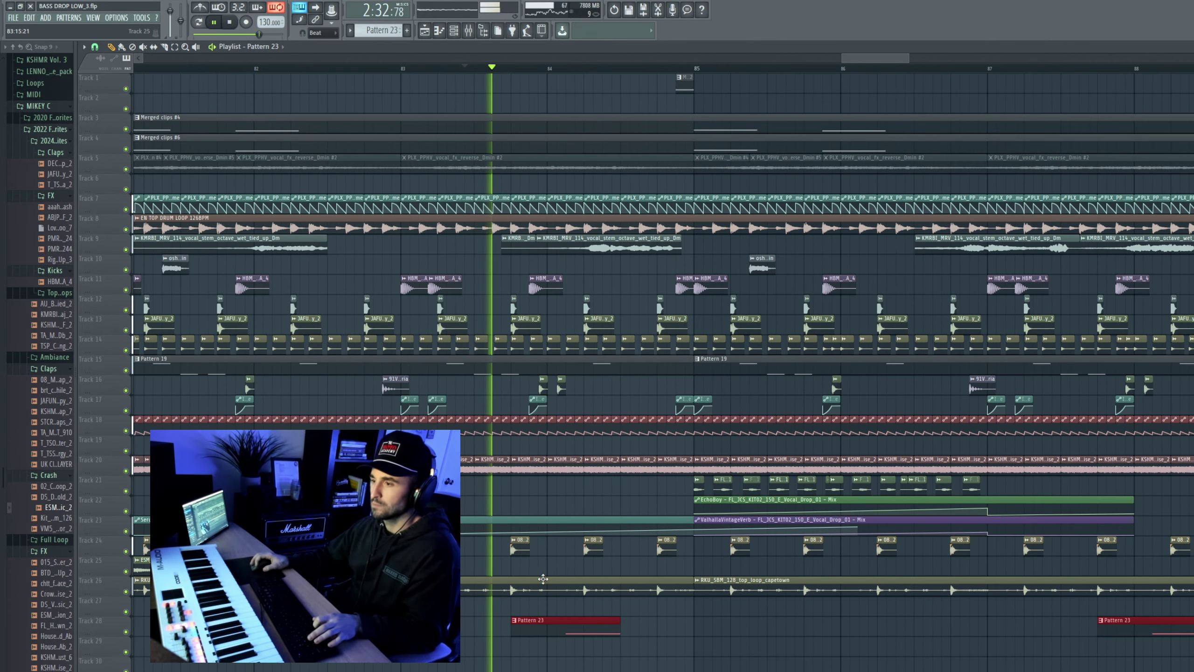
Step: Nudge the copied Track 28 clips in the second drop about a quarter bar earlier and play from around bar 83
left_click_drag(570, 634, 531, 632)
key("space")
key("space")
scroll(572, 634, "down", 1)
scroll(581, 638, "down", 6)
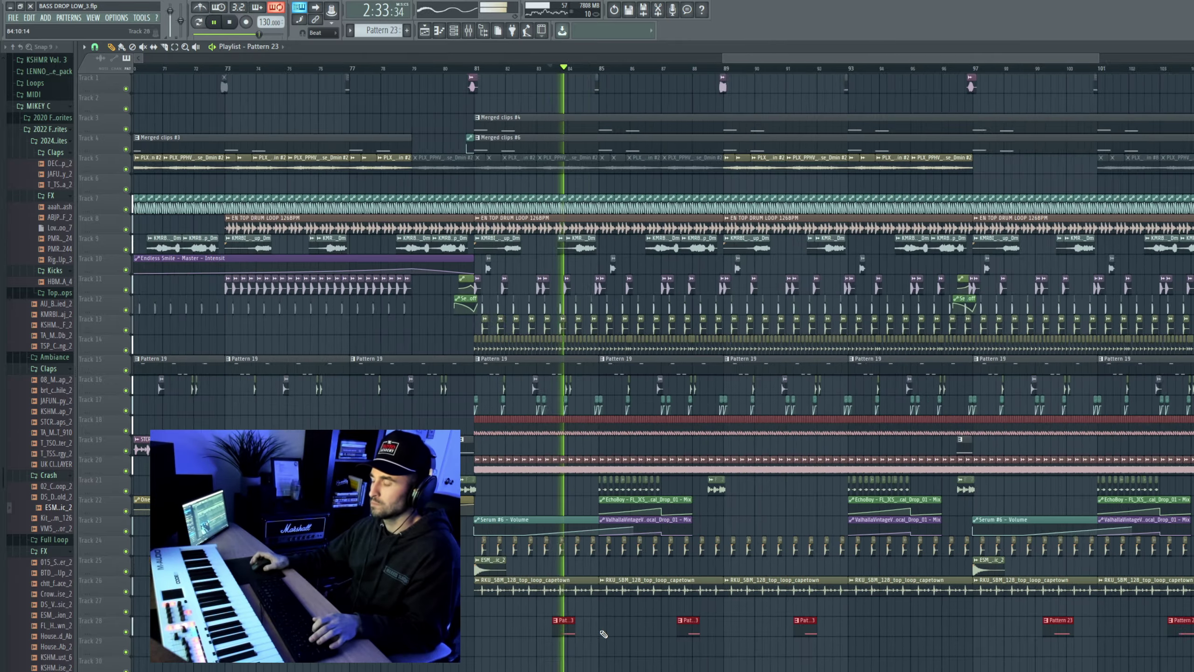
Step: Play the second drop around bars 89 to 92 and examine the spacing of the Track 28 pattern clips
scroll(1100, 484, "up", 2)
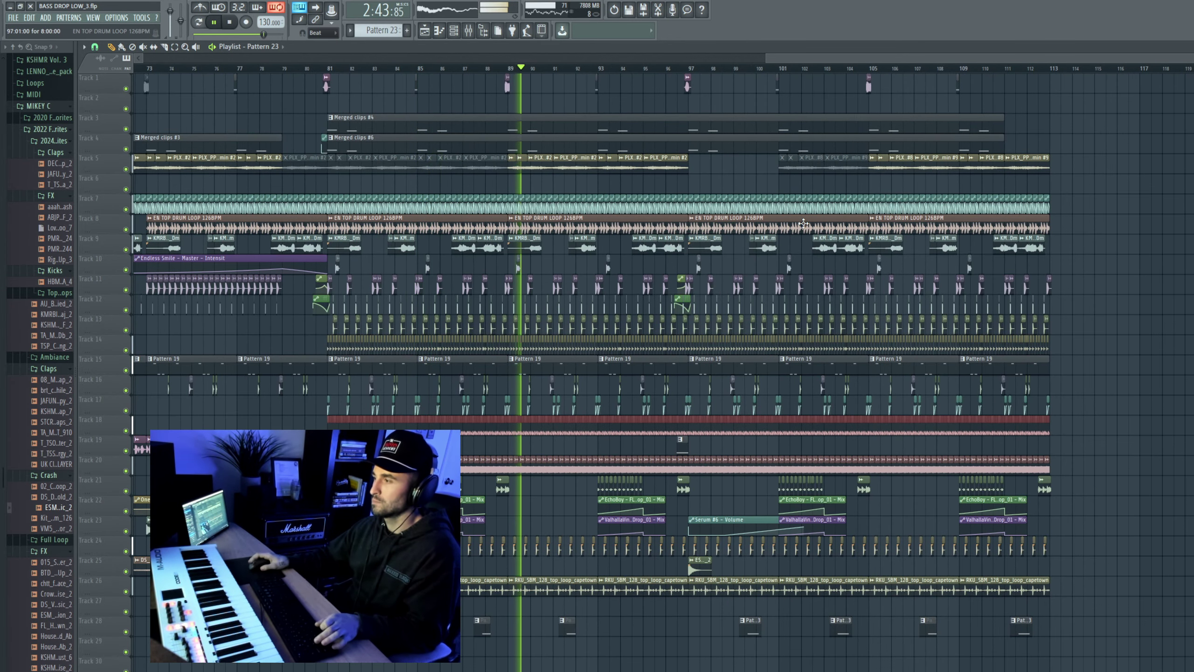
scroll(1118, 549, "down", 1)
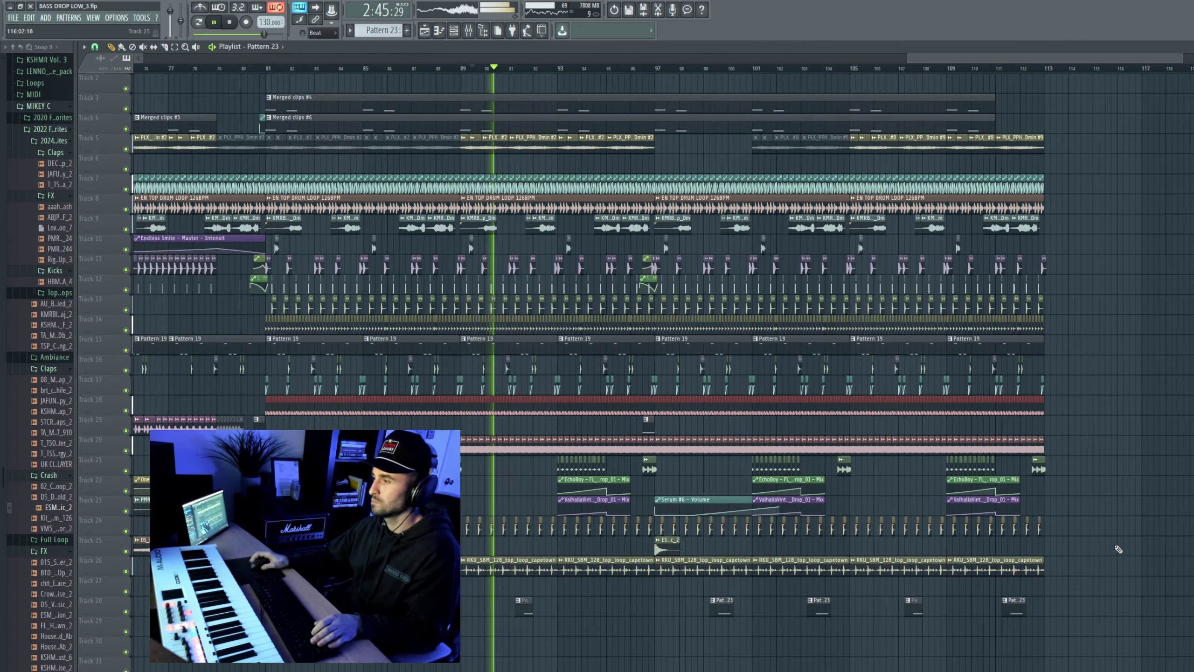
scroll(1118, 549, "up", 1)
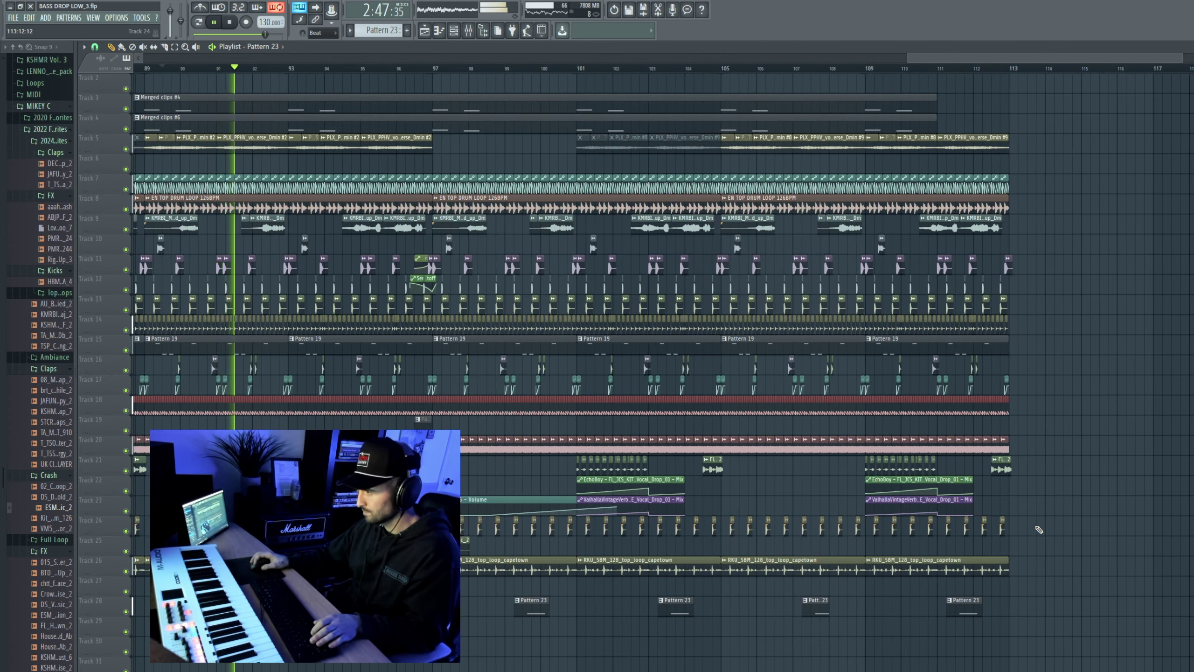
scroll(964, 565, "up", 3)
key("space")
scroll(875, 608, "down", 5)
key("space")
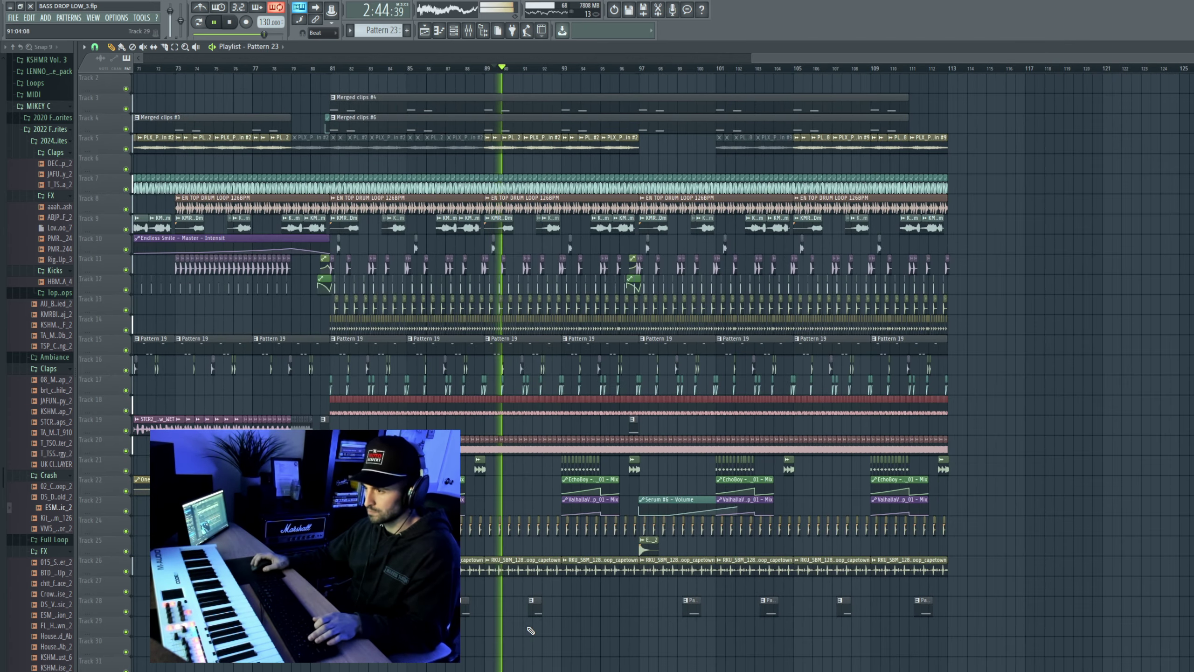
Step: Shift the Track 28 pattern clip just before bar 92 a quarter bar later, aligned with the earlier clips in the second drop
scroll(499, 611, "up", 4)
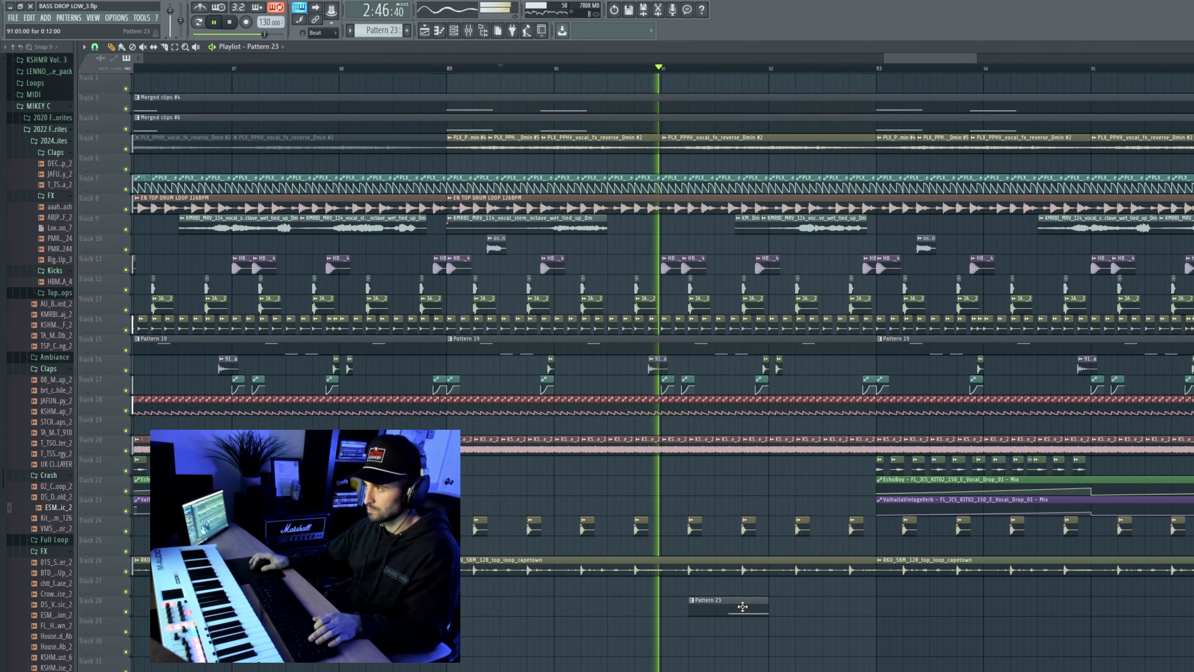
scroll(785, 594, "down", 4)
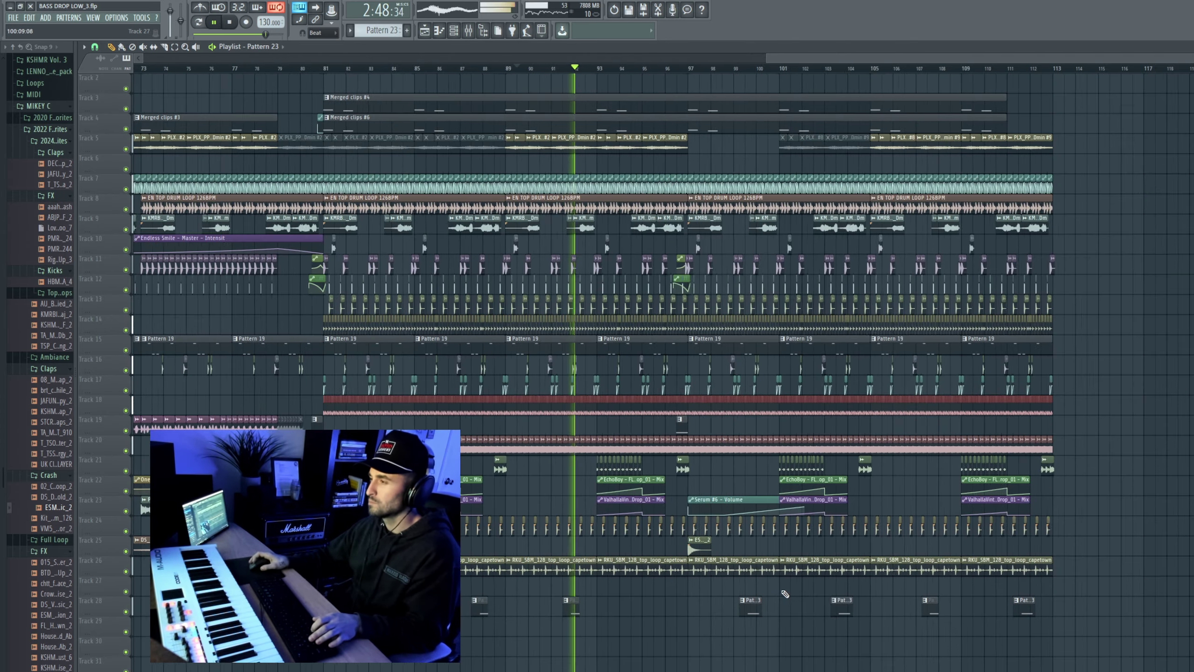
scroll(750, 610, "up", 4)
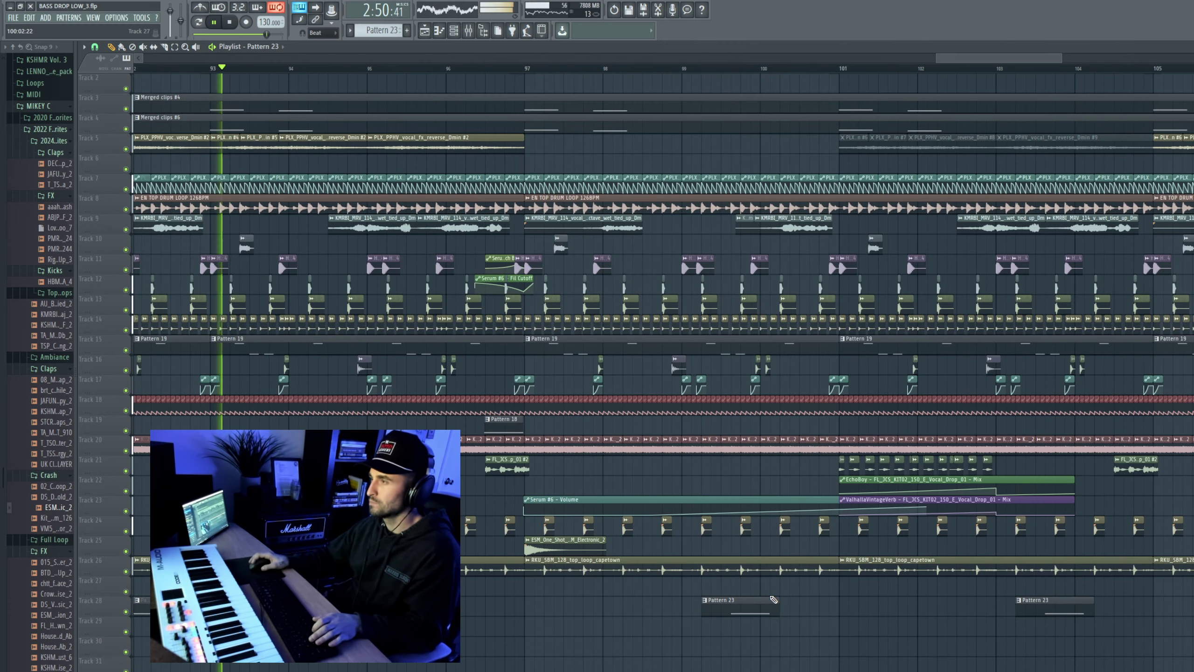
key("space")
scroll(768, 595, "down", 4)
scroll(392, 188, "up", 3)
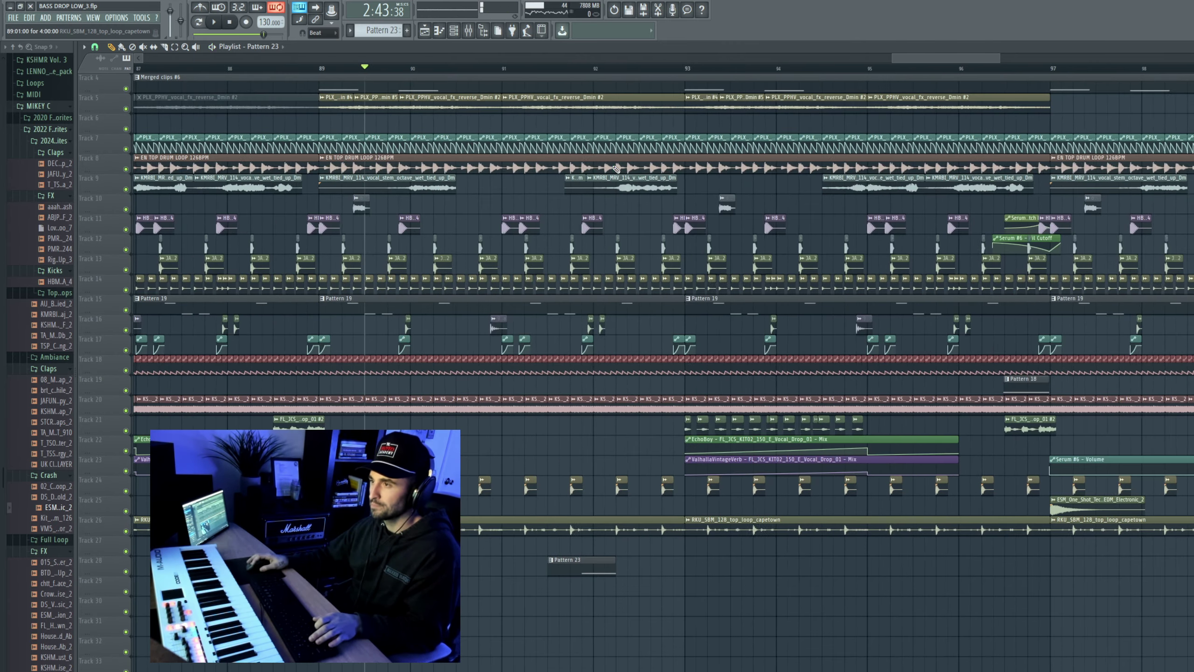
scroll(568, 70, "down", 3)
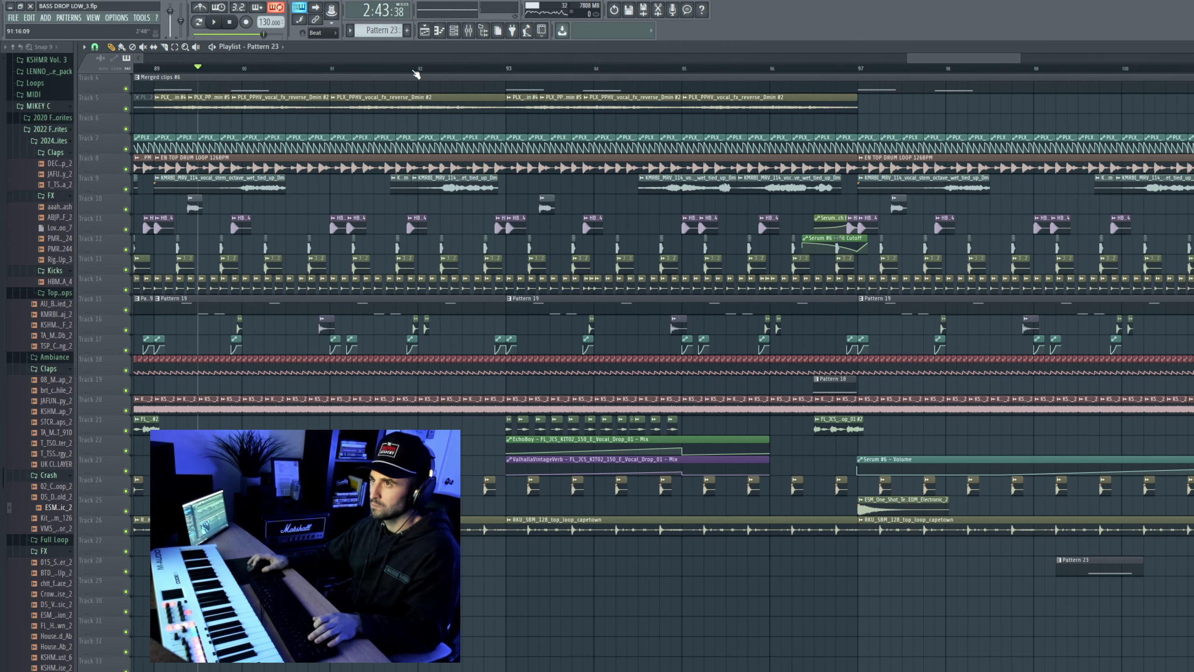
Step: Loop the half bar around bar 92 with Track 28 soloed and open the Serum #7 instrument that plays Pattern 23
left_click_drag(397, 70, 420, 71)
scroll(331, 412, "up", 6)
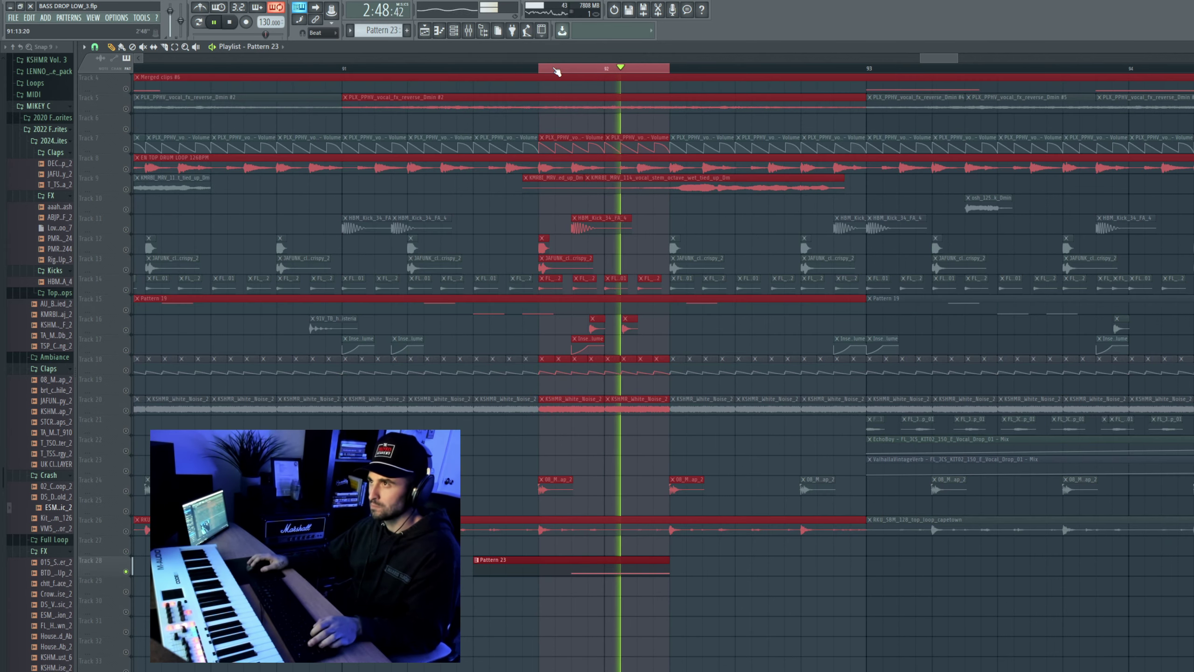
double_click(632, 567)
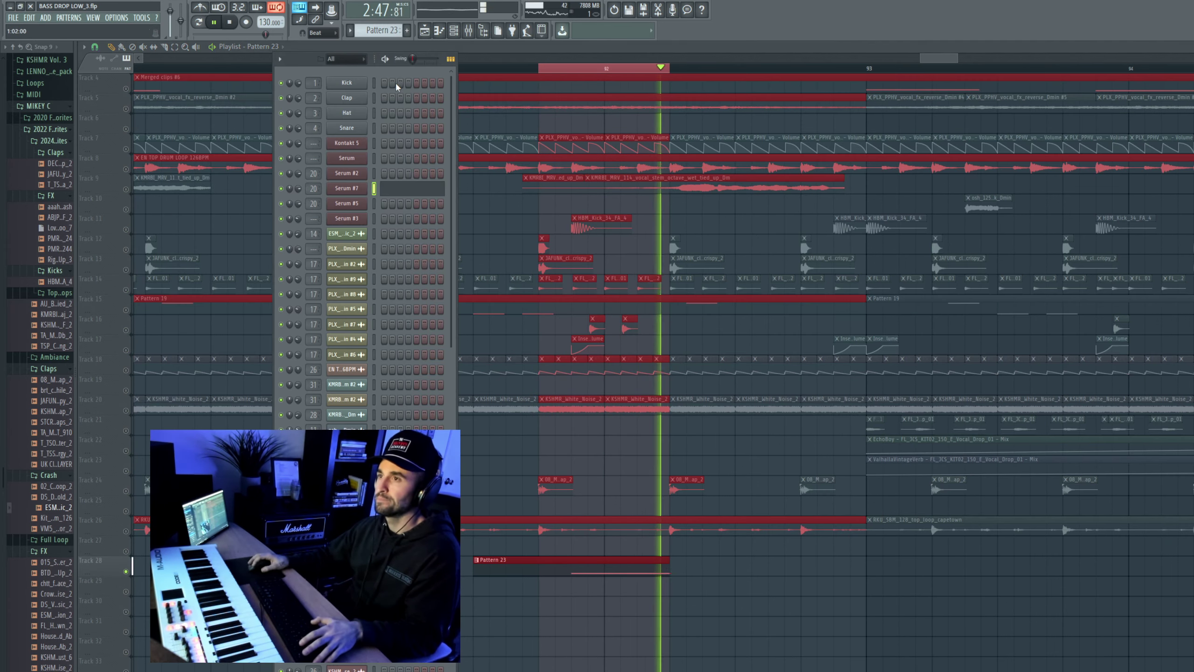
left_click(347, 193)
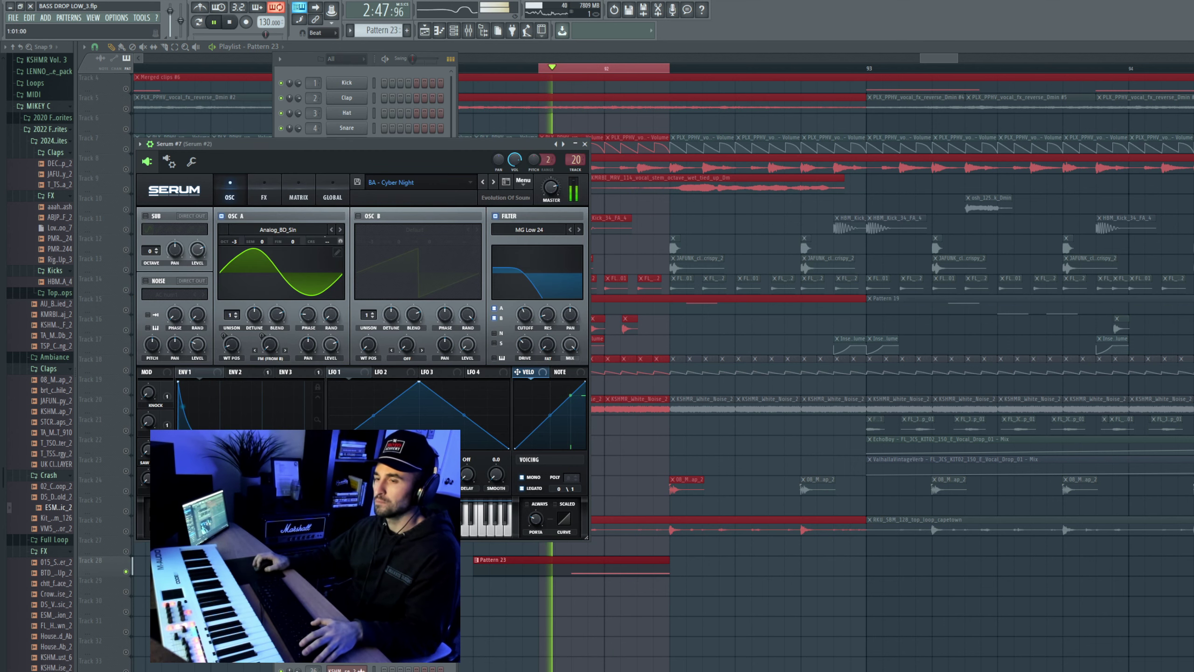
Step: Create an automation clip for Serum #7's pitch bend around bar 92 with a curved rise, and restore playback of all tracks
left_click_drag(279, 474, 280, 454)
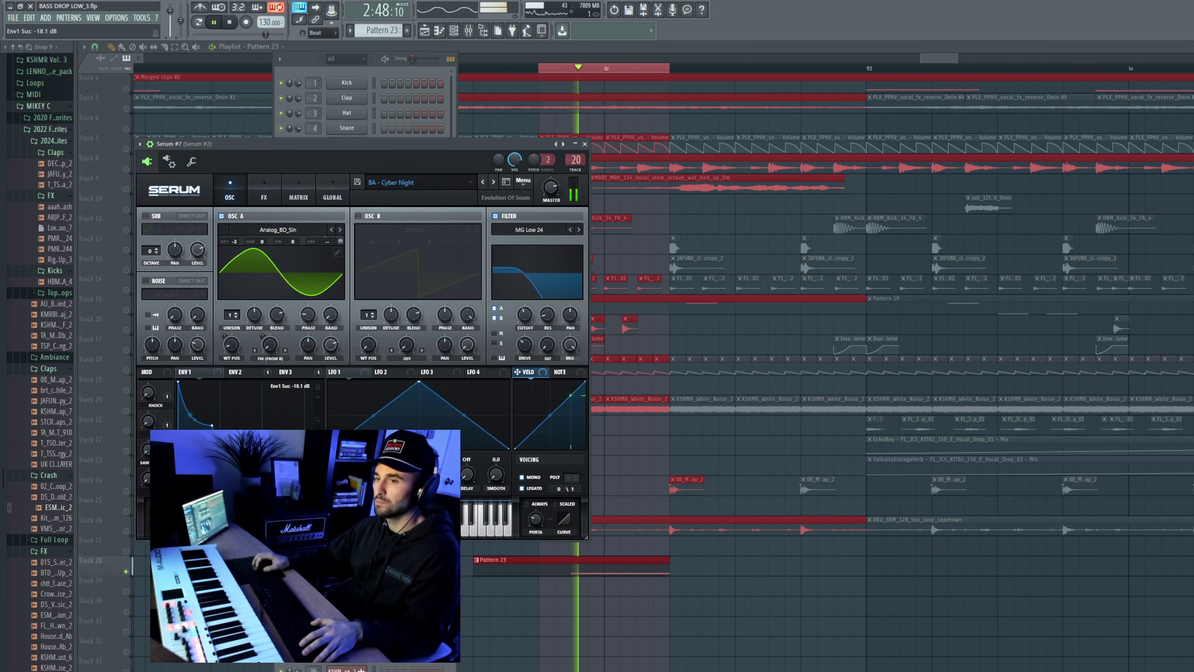
key("Escape")
left_click(154, 17)
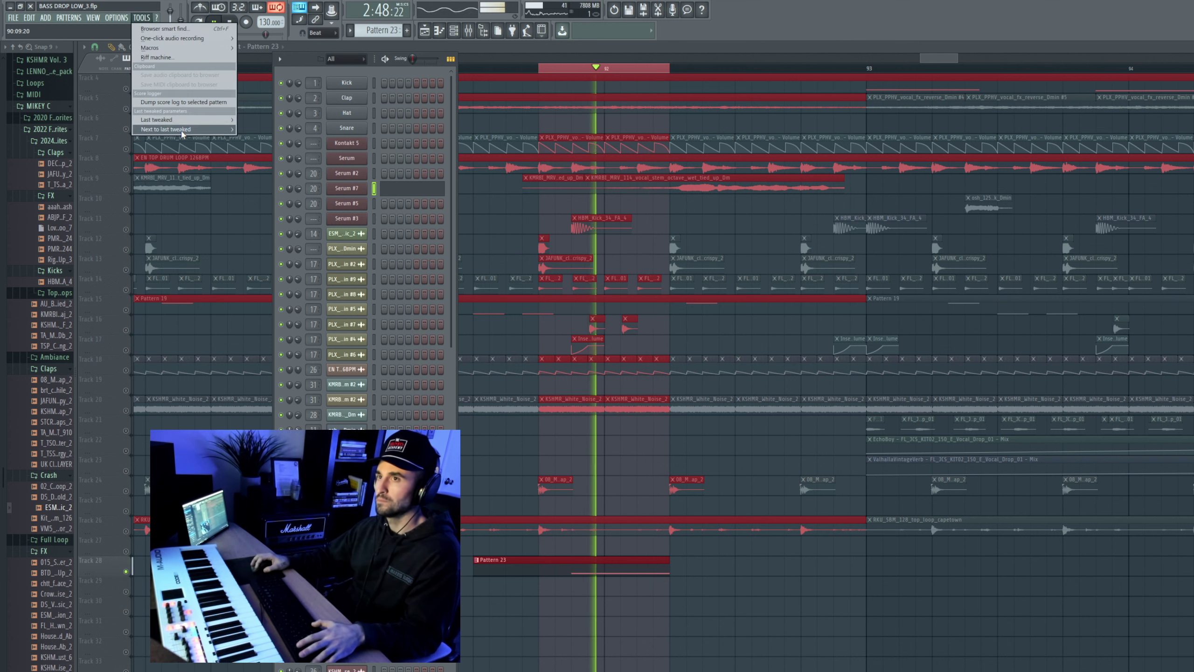
mouse_move(198, 120)
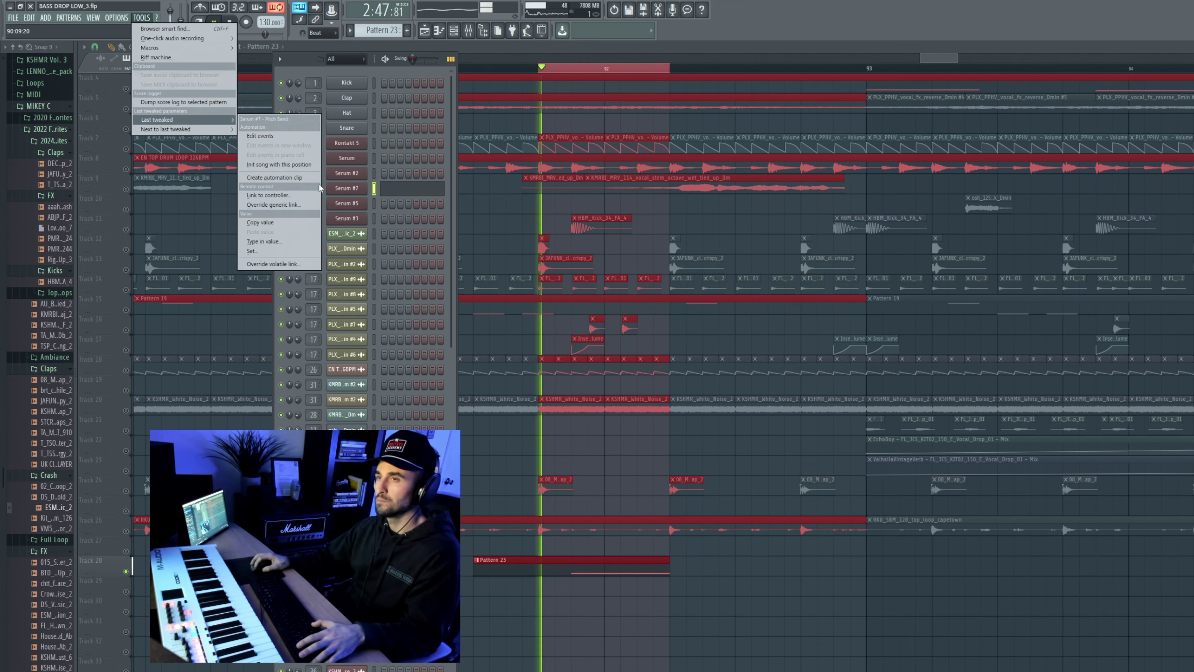
left_click(282, 177)
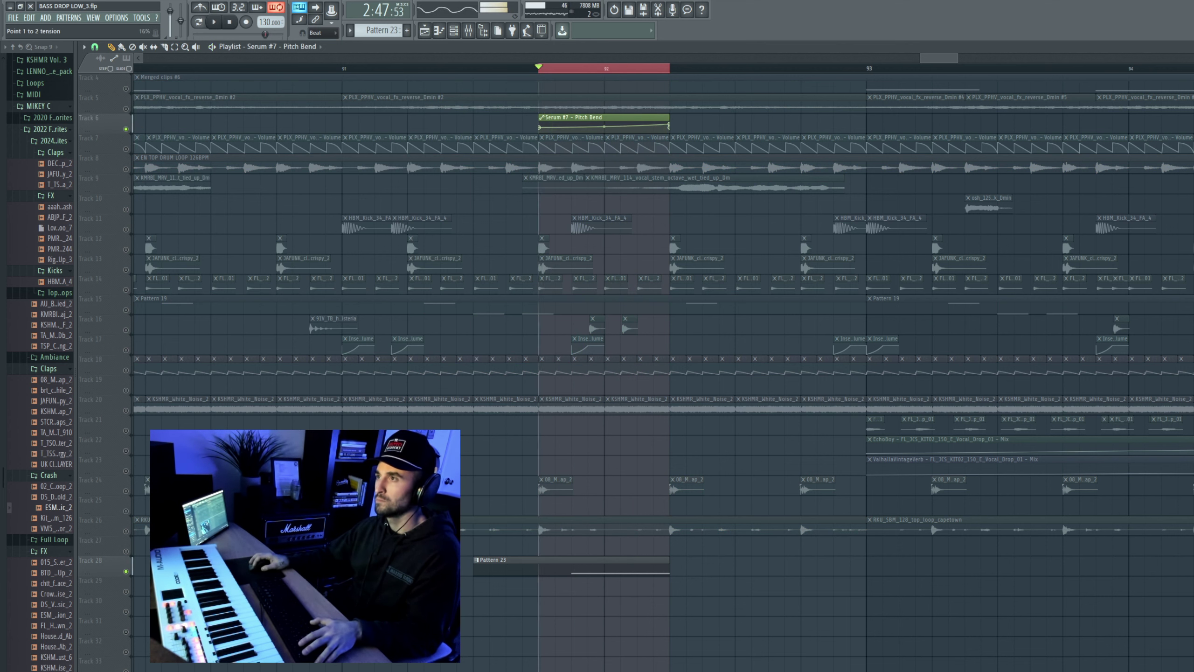
right_click(126, 128)
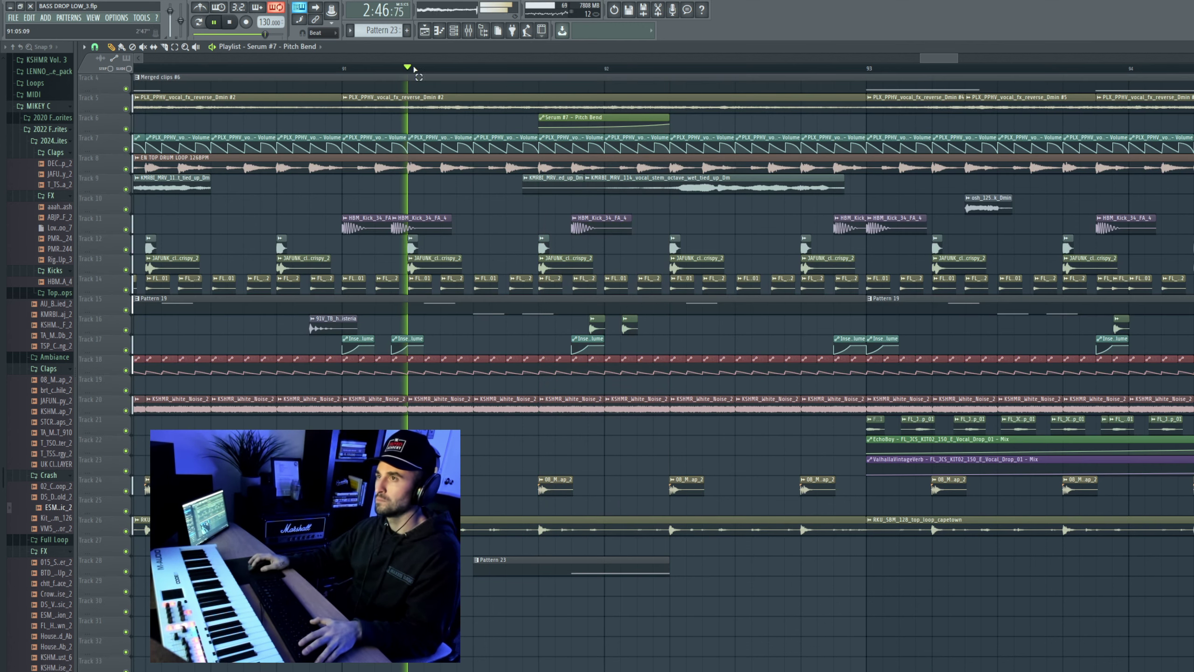
Step: Move the Serum #7 pitch bend automation clip to Track 29, beneath the end of the Pattern 23 clip at bar 92
scroll(446, 142, "down", 3)
scroll(421, 197, "down", 2)
scroll(444, 210, "down", 3)
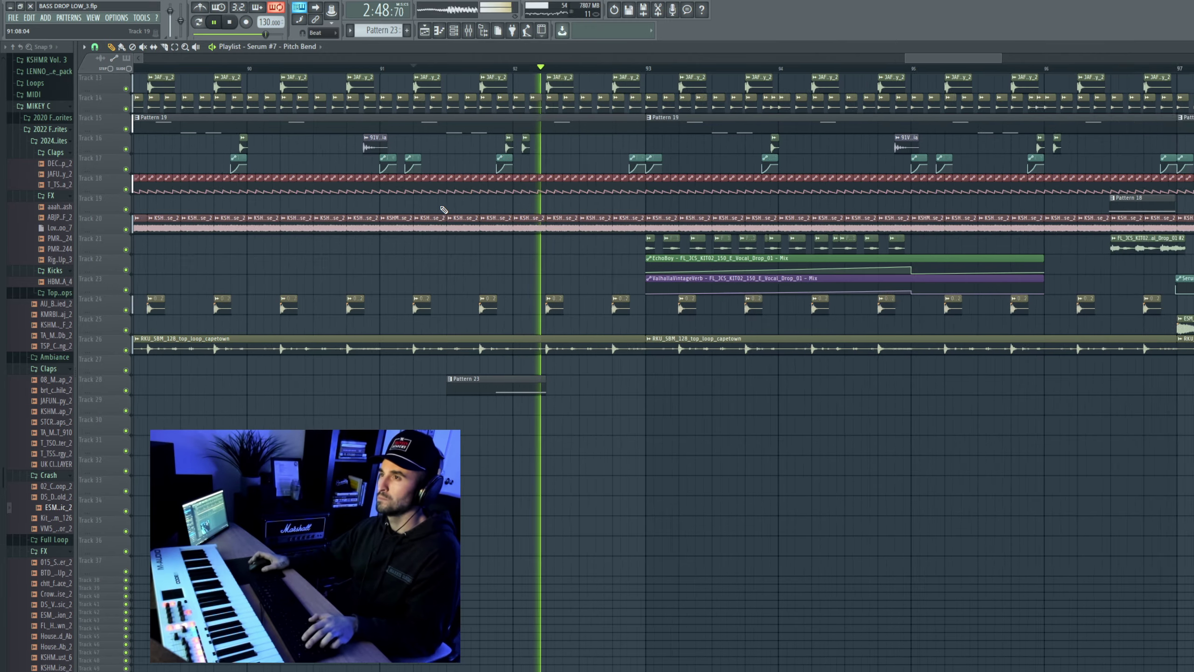
scroll(459, 211, "up", 2)
scroll(461, 214, "up", 3)
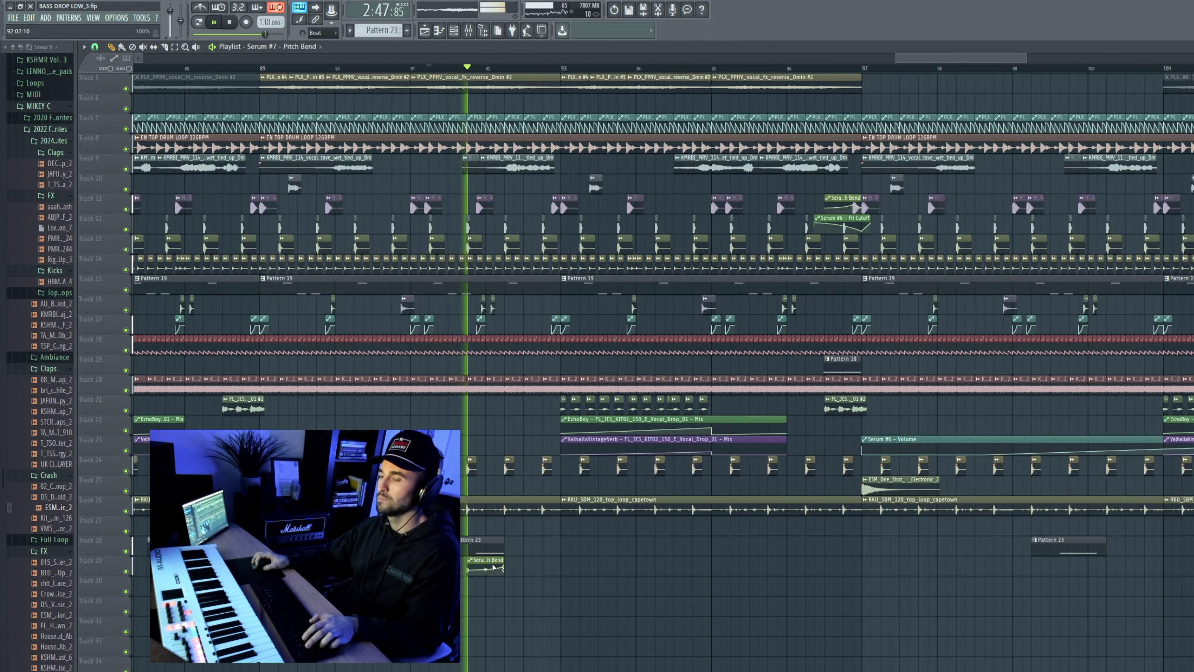
Step: Place the pitch bend automation under the Pattern 23 clip near bar 88 and delete the one near bar 92
scroll(319, 116, "down", 3)
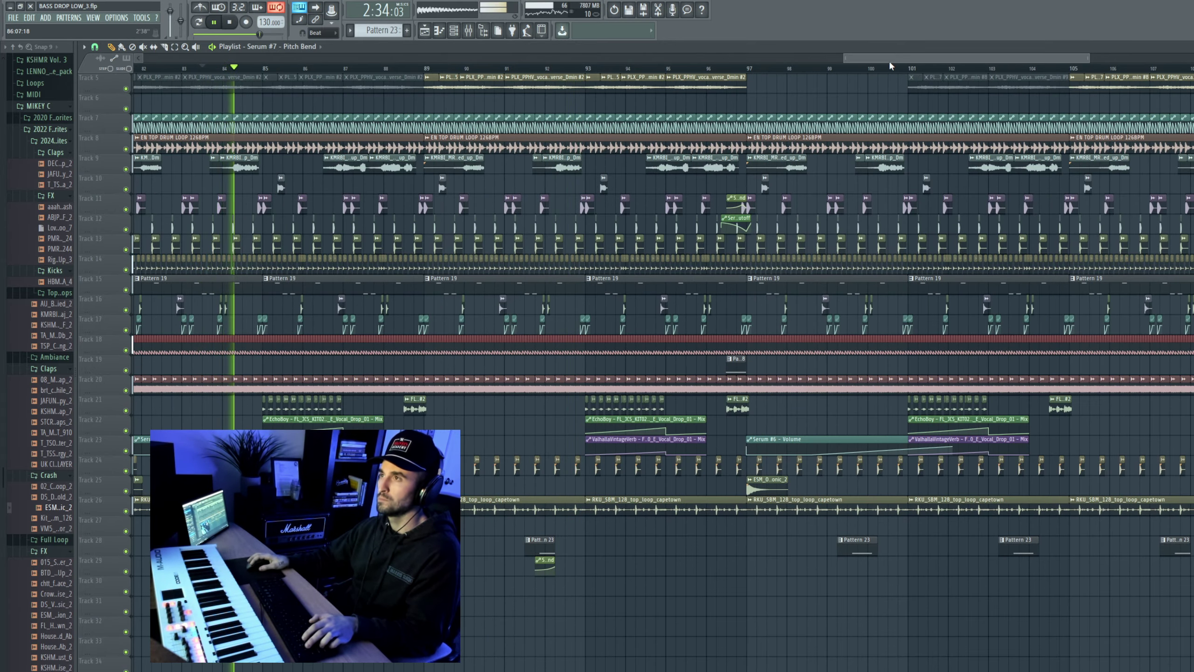
left_click_drag(889, 60, 848, 63)
scroll(666, 511, "up", 3)
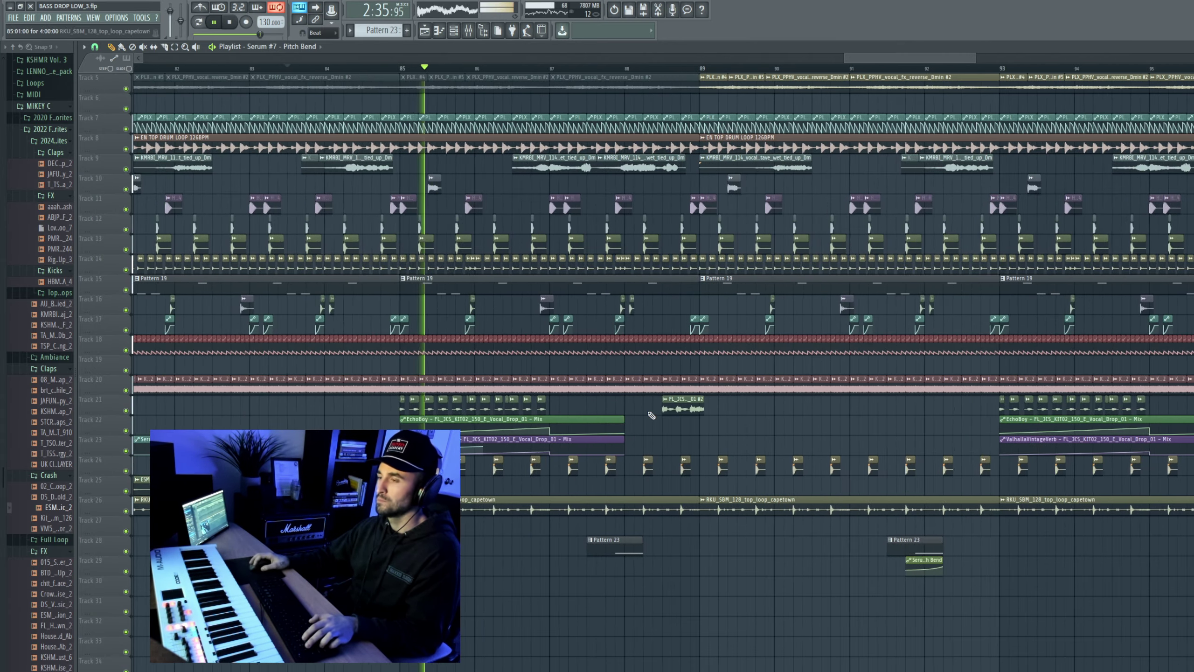
left_click_drag(632, 604, 609, 603)
scroll(610, 603, "down", 1)
right_click(884, 564)
scroll(811, 583, "down", 2)
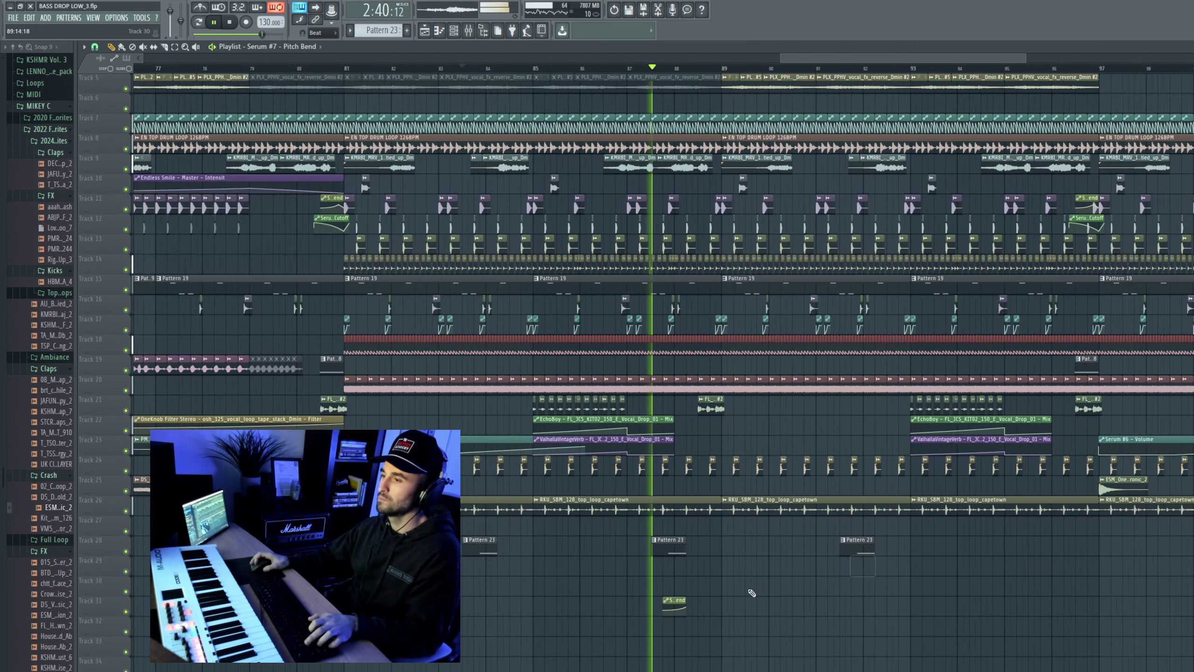
Step: Move the pitch bend clip near bar 88 up to Track 29, directly beneath the pattern clips, and select it
scroll(932, 593, "down", 3)
scroll(810, 486, "up", 2)
left_click_drag(730, 415, 722, 341)
scroll(757, 363, "up", 3)
left_click(722, 348, "ctrl")
scroll(722, 341, "down", 3)
scroll(771, 345, "up", 3)
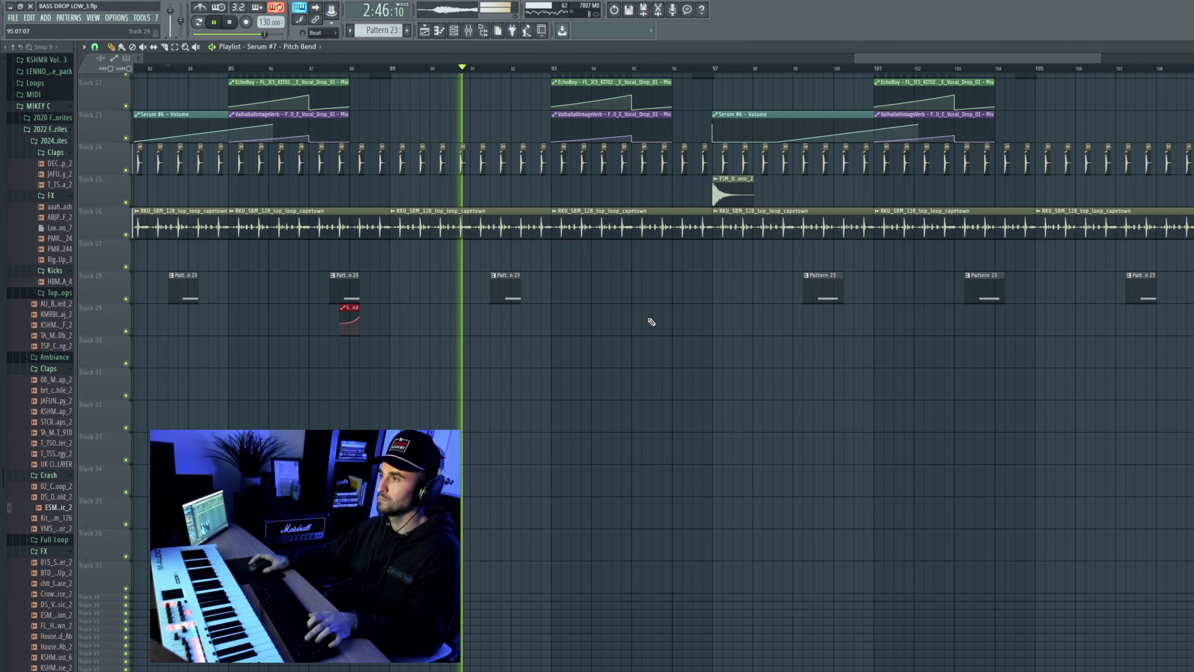
Step: Paste a copy of the pitch bend clip on Track 29 beneath the Pattern 23 clip just before bar 104
scroll(651, 322, "down", 3)
scroll(915, 323, "up", 8)
key("ctrl+v")
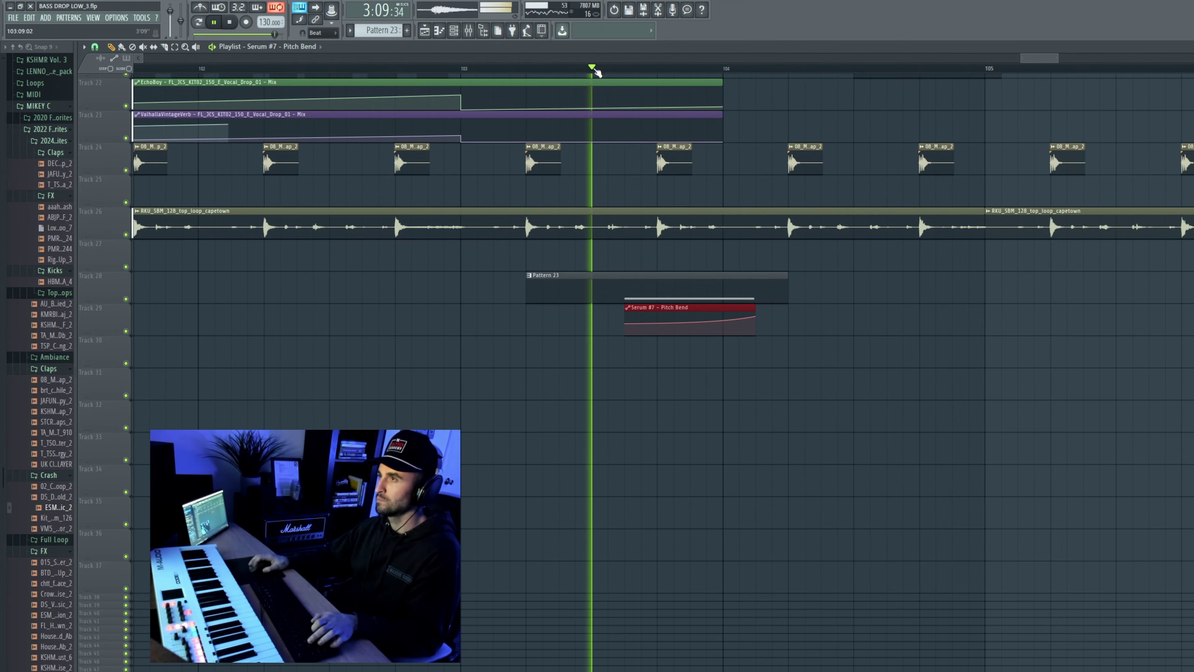
scroll(720, 377, "down", 8)
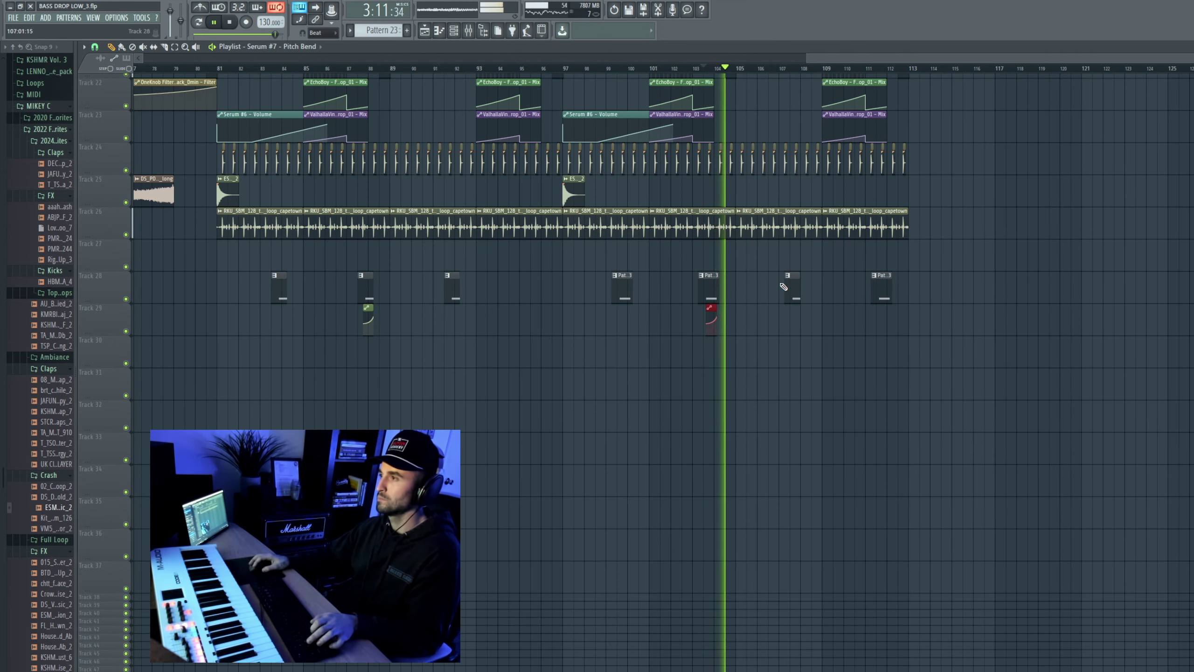
left_click_drag(854, 288, 858, 289)
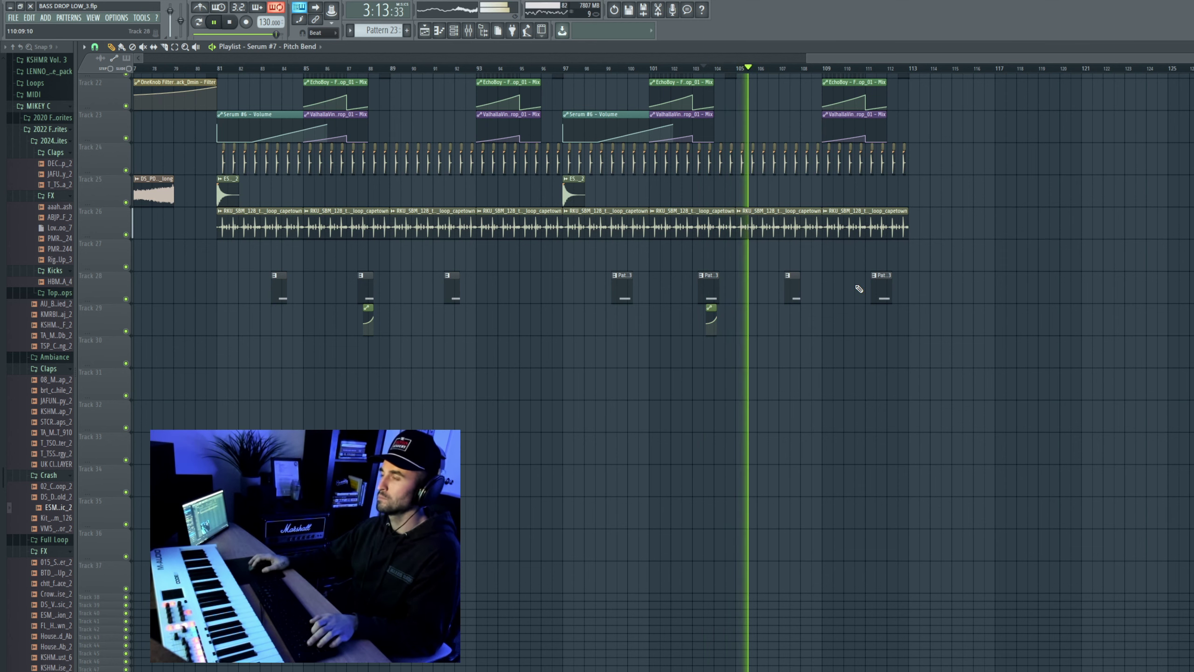
Step: Add another pitch bend clip on Track 29 beneath the last Pattern 23 clip near bar 112 and play the ending
left_click(711, 322)
scroll(922, 314, "up", 8)
left_click(649, 323)
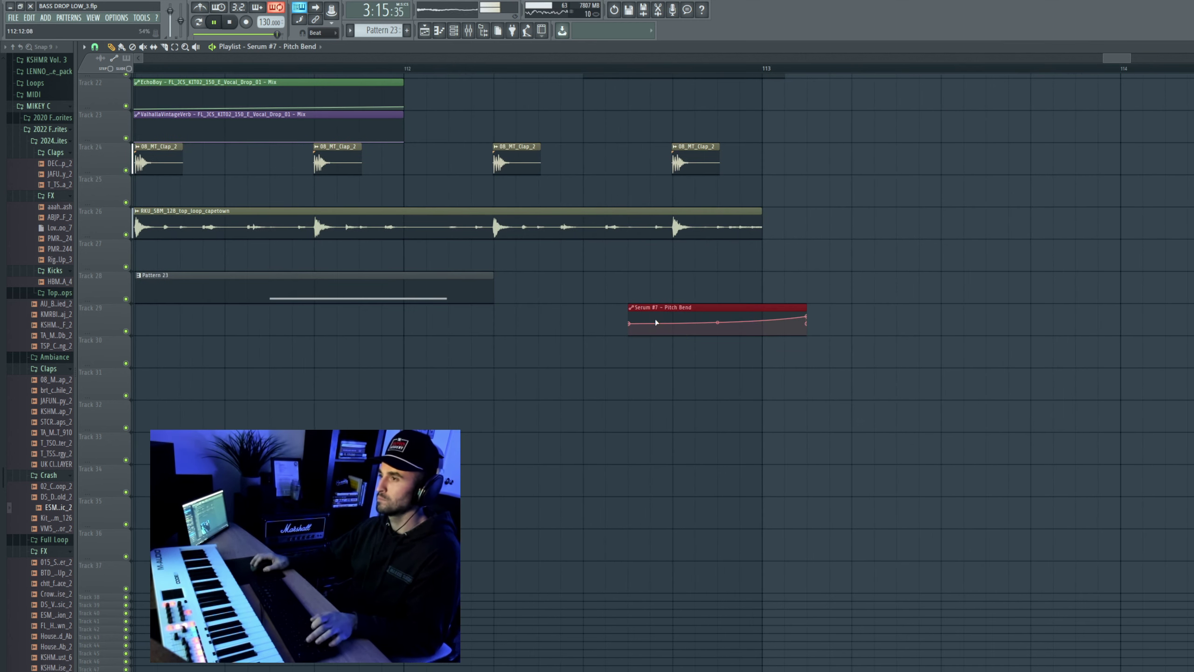
left_click(237, 67)
scroll(309, 270, "down", 8)
scroll(1037, 302, "up", 1)
key("space")
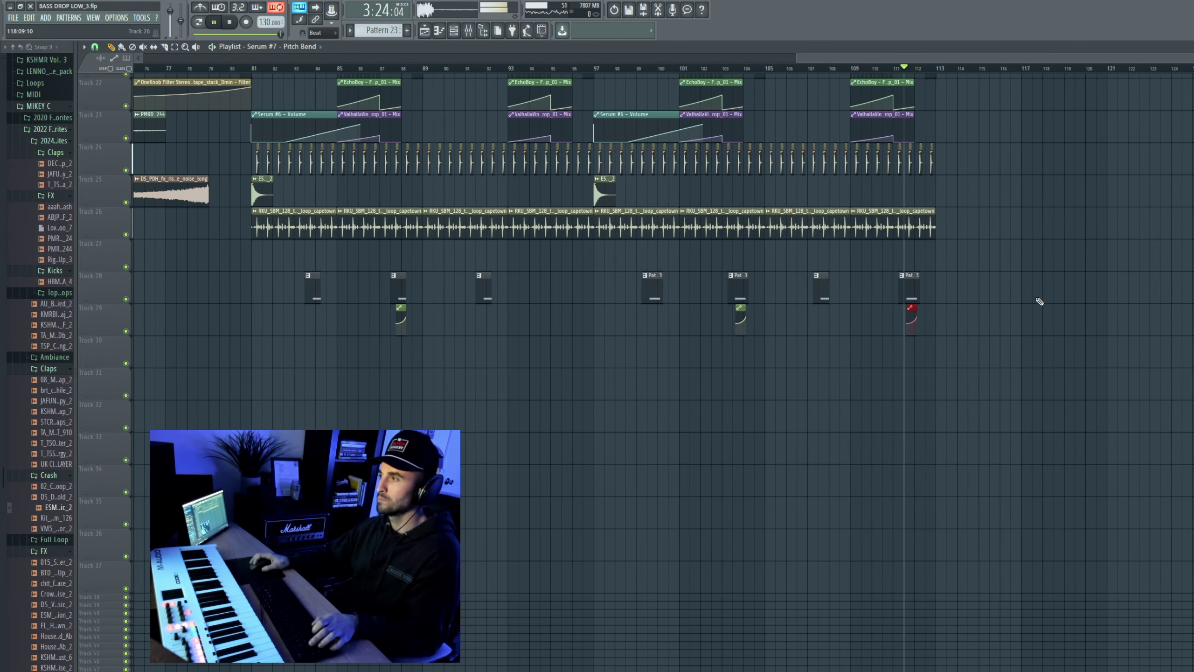
Step: Shift the Pattern 23 clips near bars 103, 107 and 111 on Track 28 a quarter bar later and play from bar 103
scroll(920, 277, "up", 4)
key("space")
left_click_drag(920, 279, 662, 278)
scroll(550, 274, "up", 4)
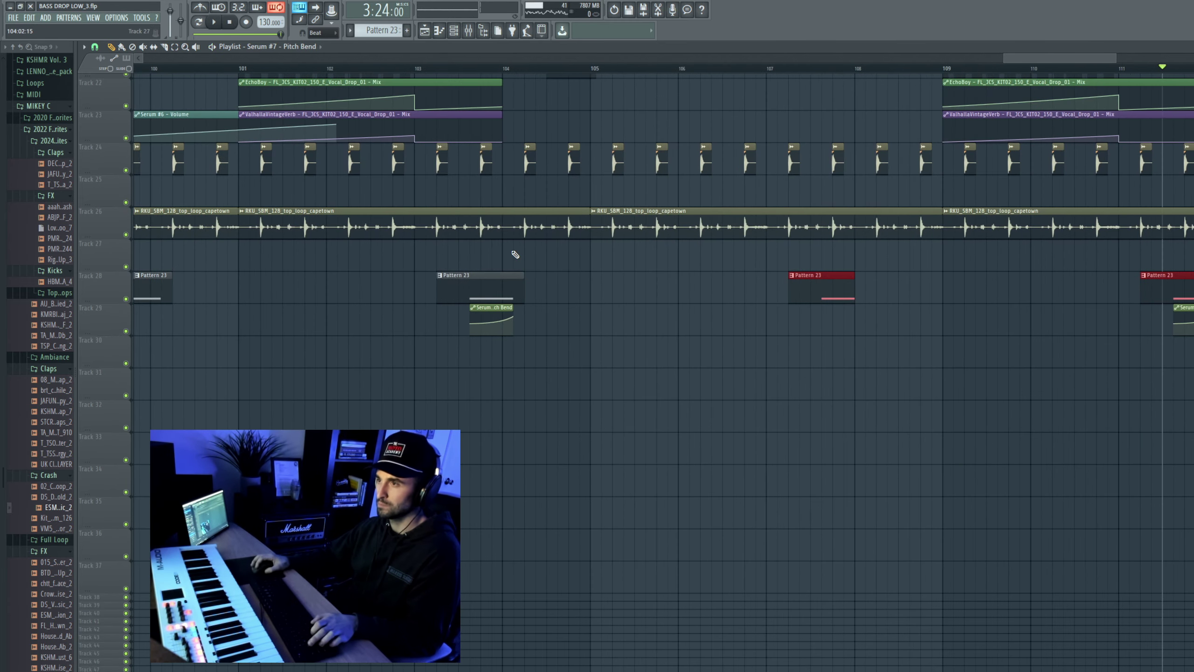
left_click(465, 70)
scroll(464, 76, "down", 3)
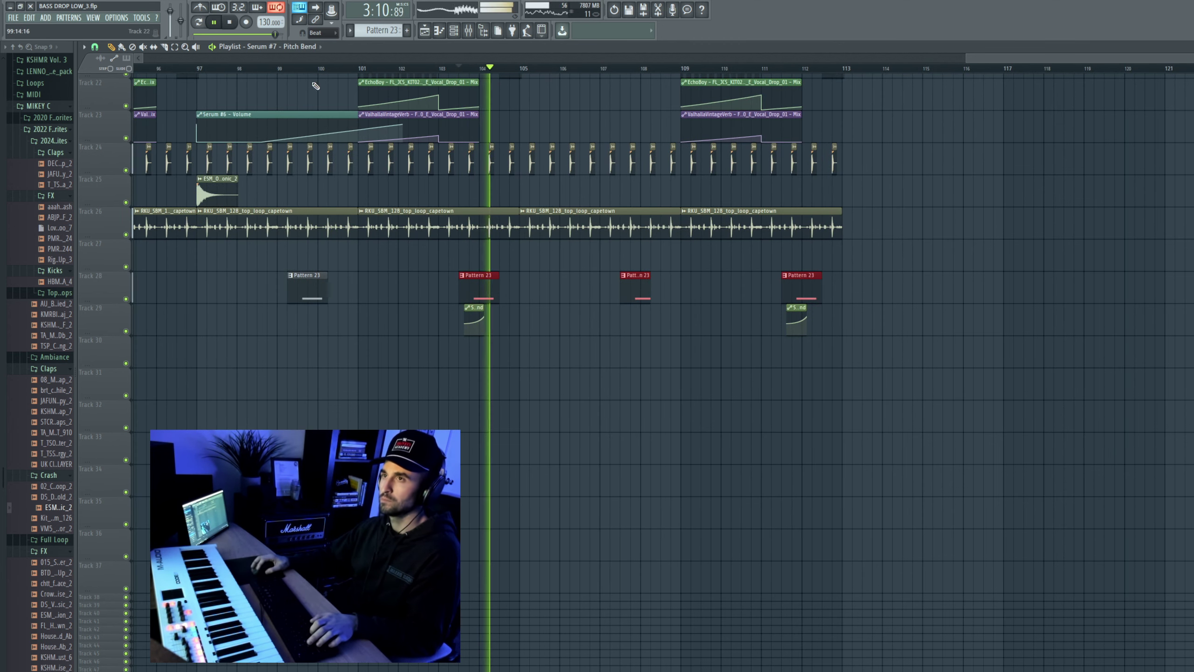
Step: Move the Pattern 23 clip near bar 99 on Track 28 to start at 99:09:00 and play it back
left_click(288, 70)
scroll(303, 235, "up", 3)
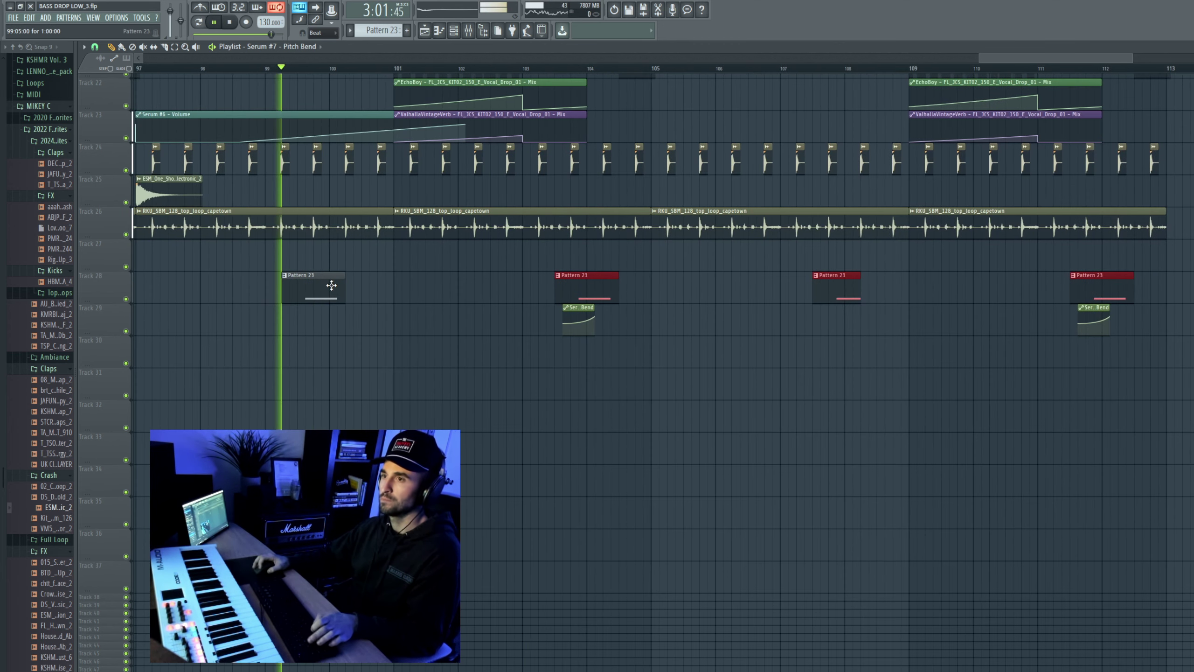
scroll(353, 282, "down", 3)
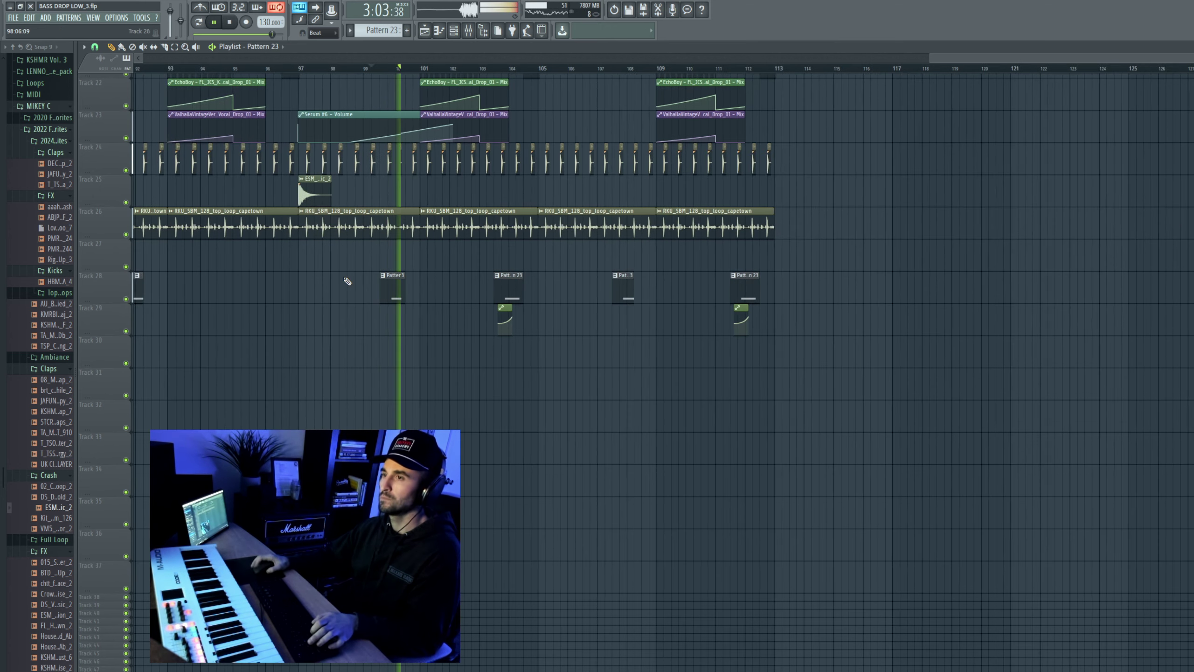
scroll(346, 281, "up", 5)
key("space")
key("space")
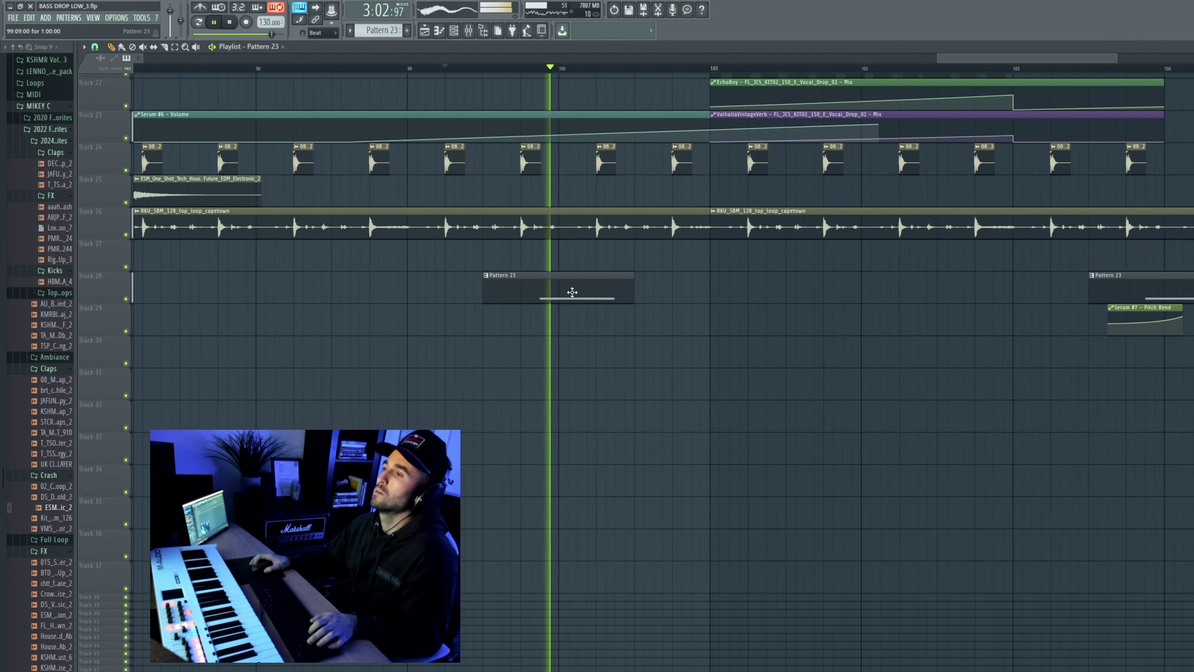
Step: Replace the first drop's Pattern 23 clips with copies of the second drop's Pattern 23 and pitch bend clips, starting midway through bar 35
scroll(573, 301, "down", 5)
scroll(640, 445, "down", 4)
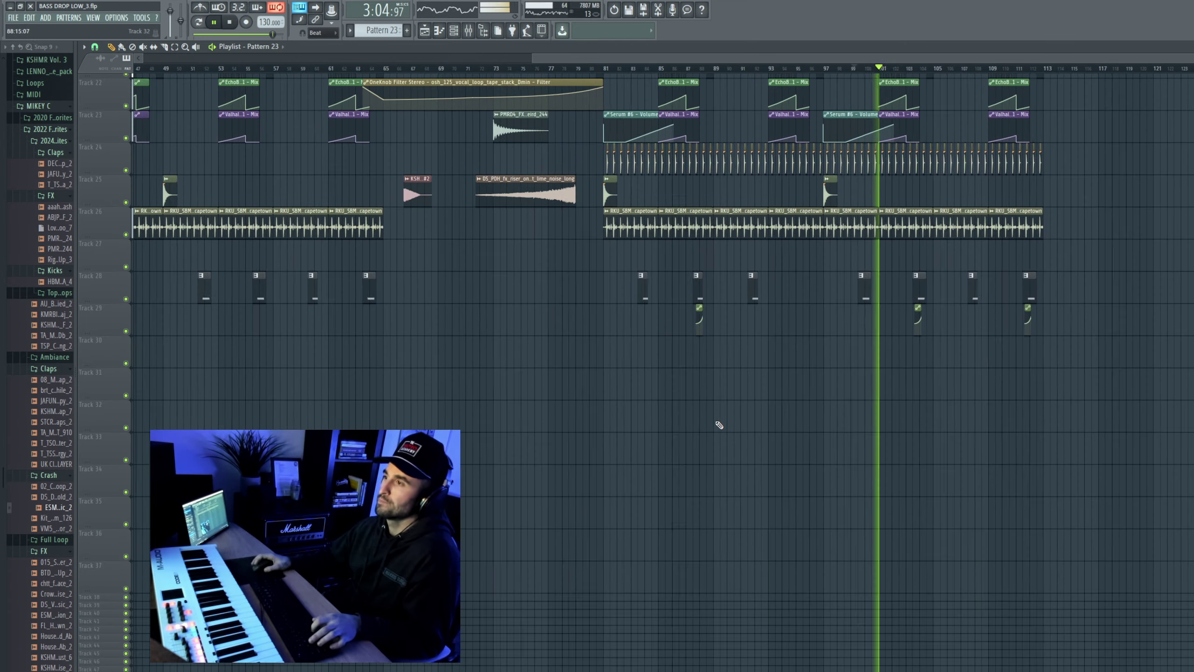
scroll(711, 373, "down", 4)
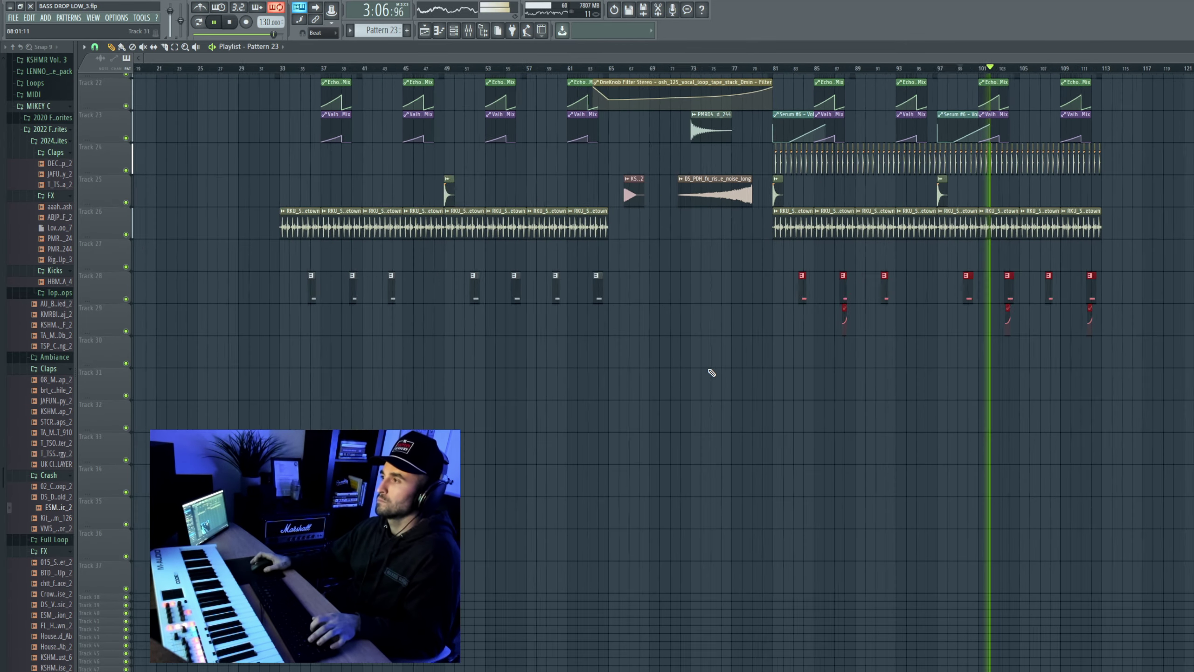
scroll(513, 328, "up", 6)
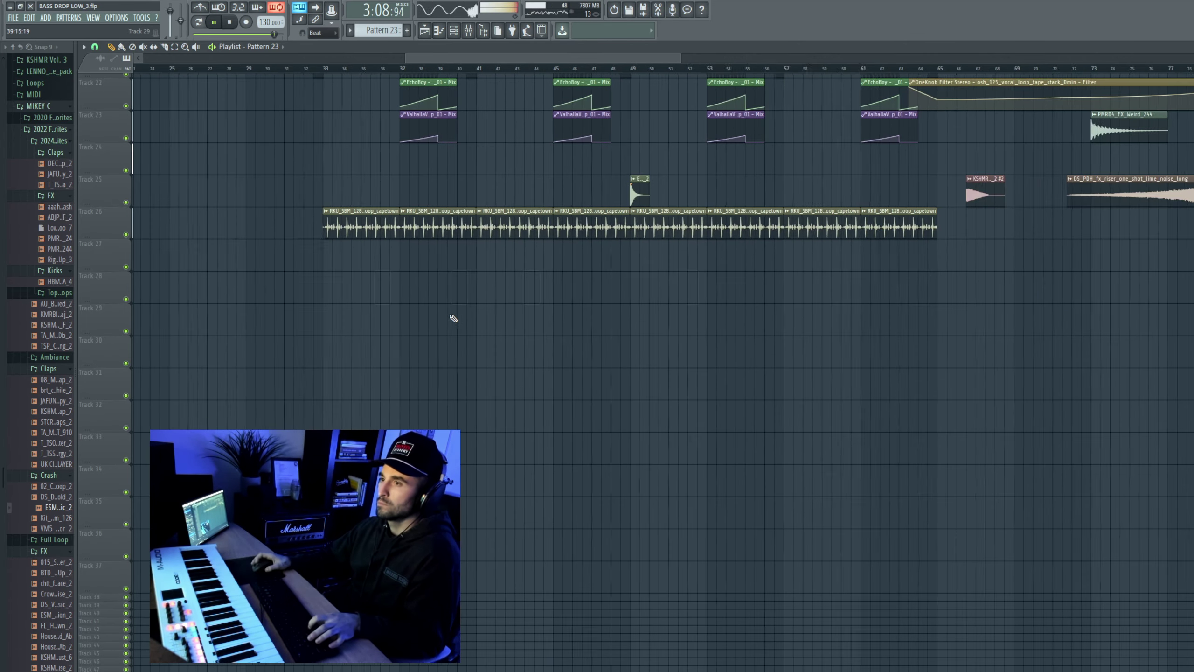
left_click_drag(225, 296, 272, 289)
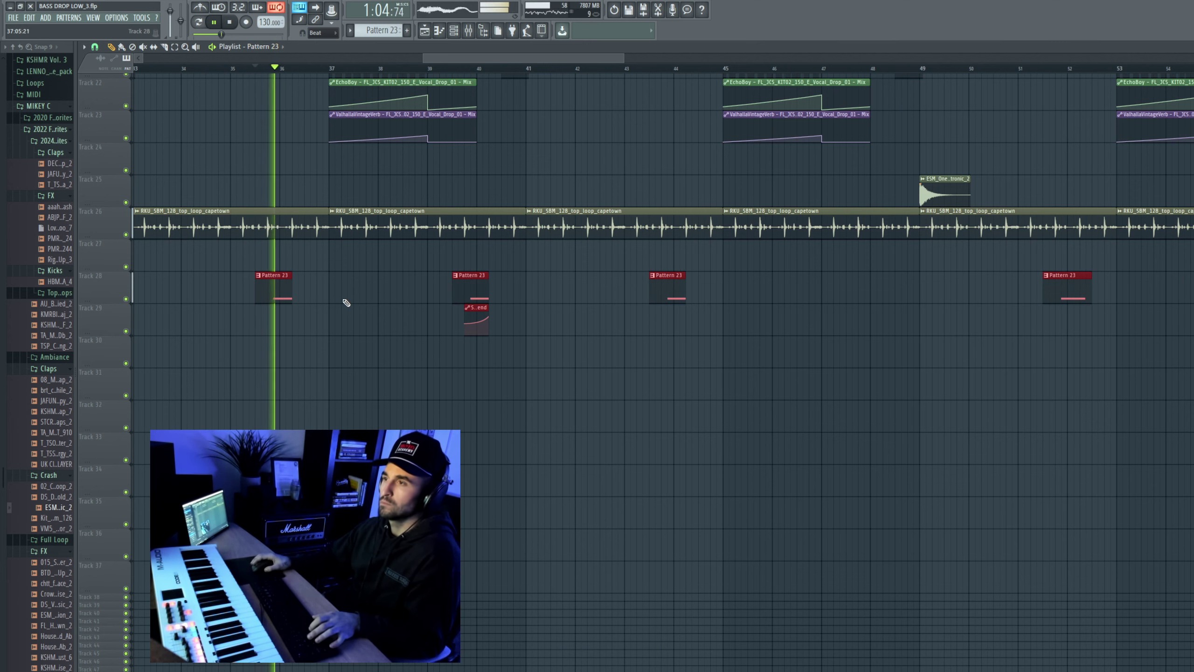
scroll(480, 298, "down", 5)
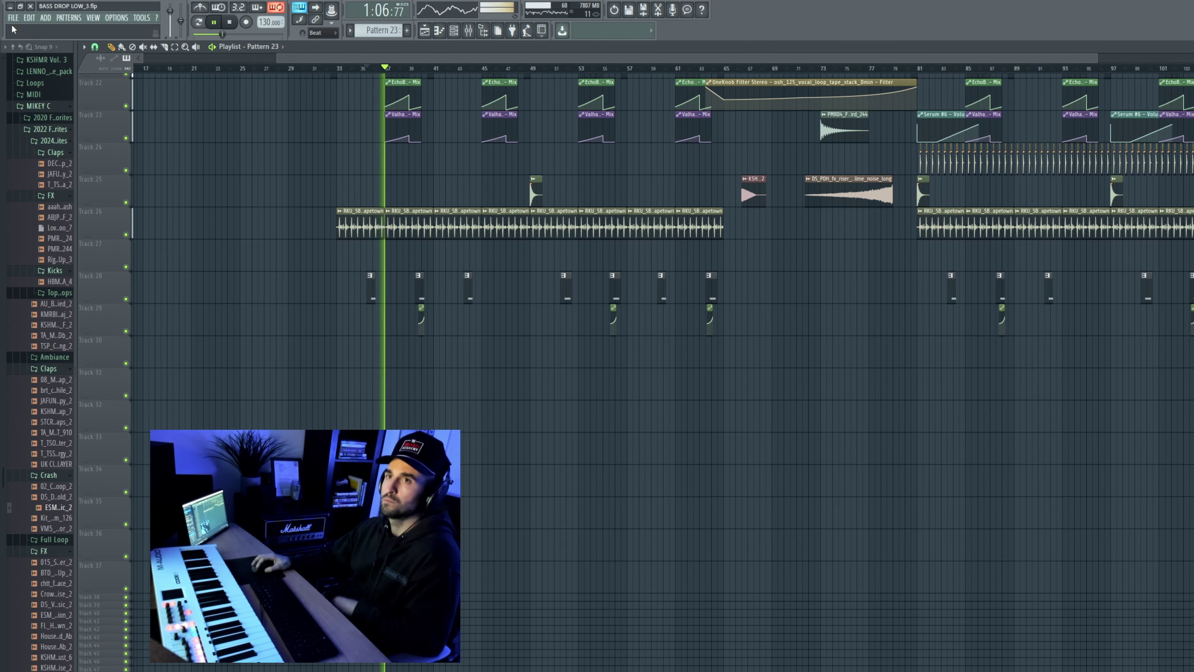
Step: Select all clips in the playlist from bar 17 onward, play from bar 17 and stop playback
scroll(484, 210, "up", 5)
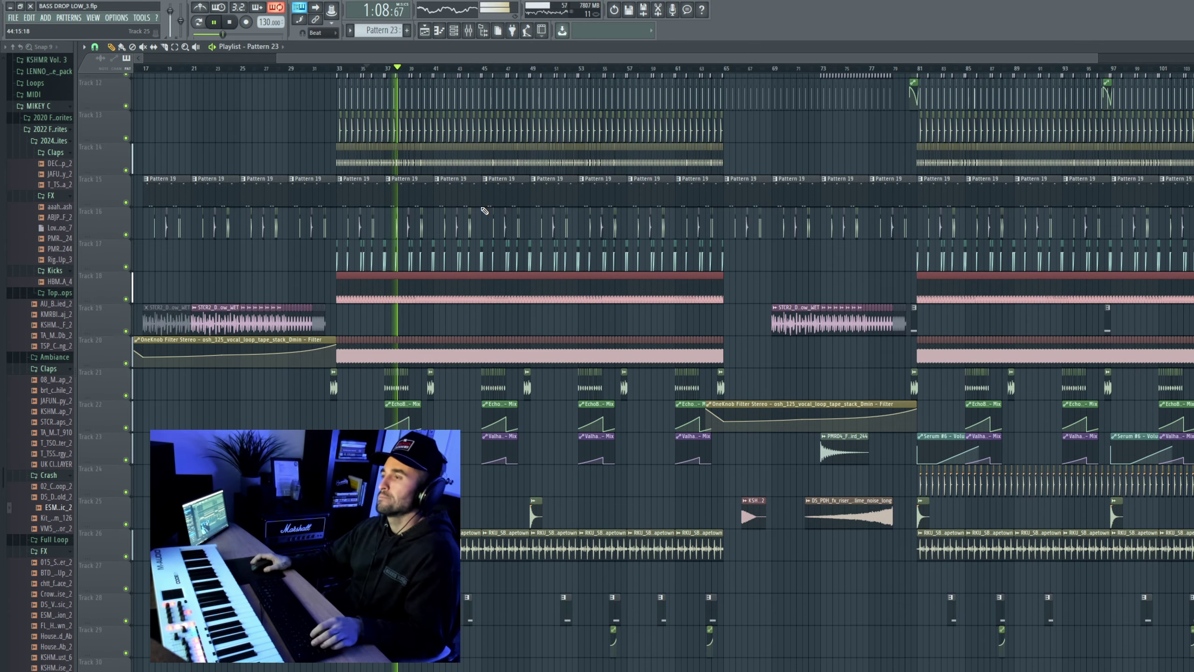
scroll(484, 211, "up", 6)
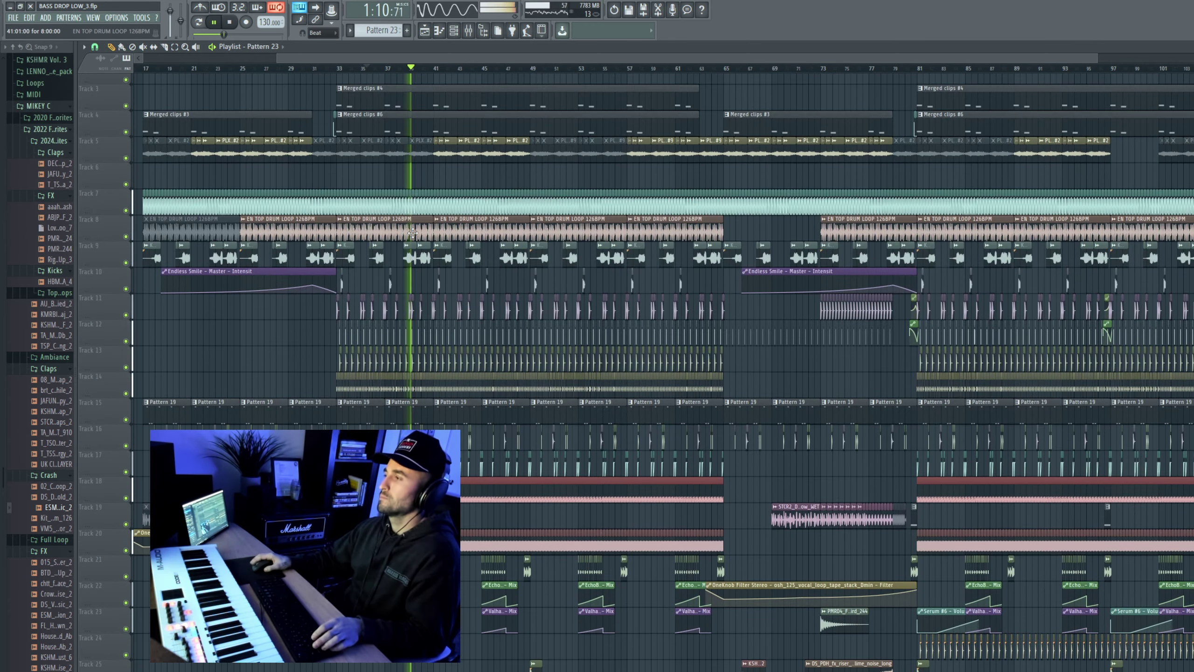
scroll(413, 232, "down", 4)
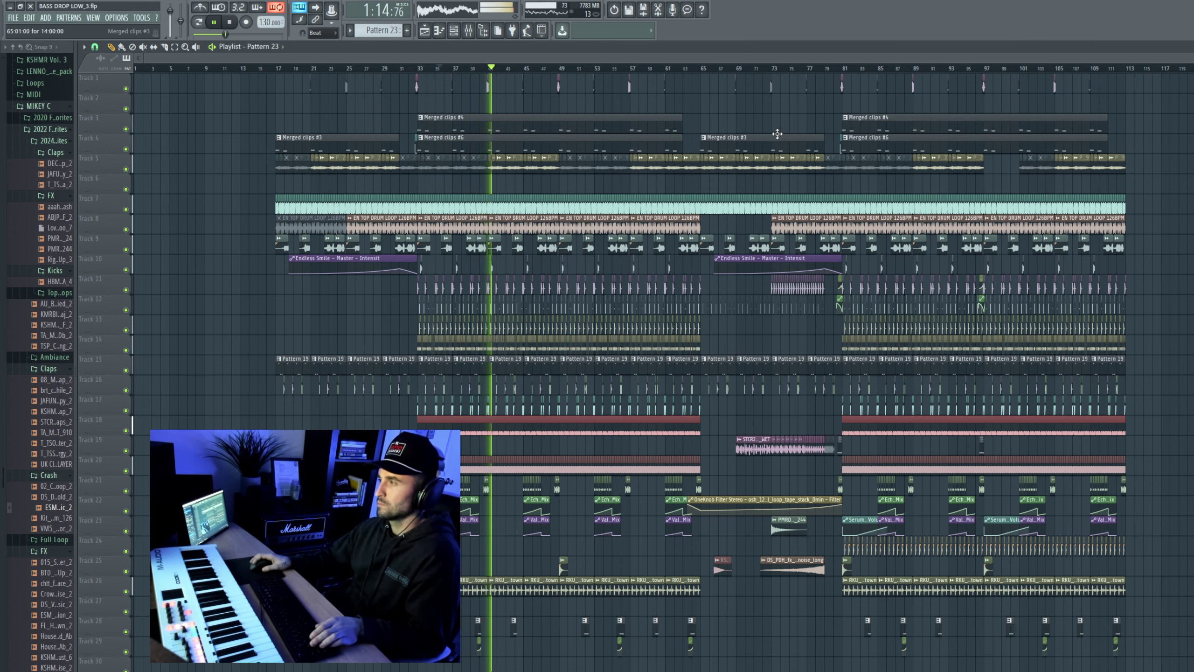
key("ctrl+a")
scroll(260, 74, "up", 5)
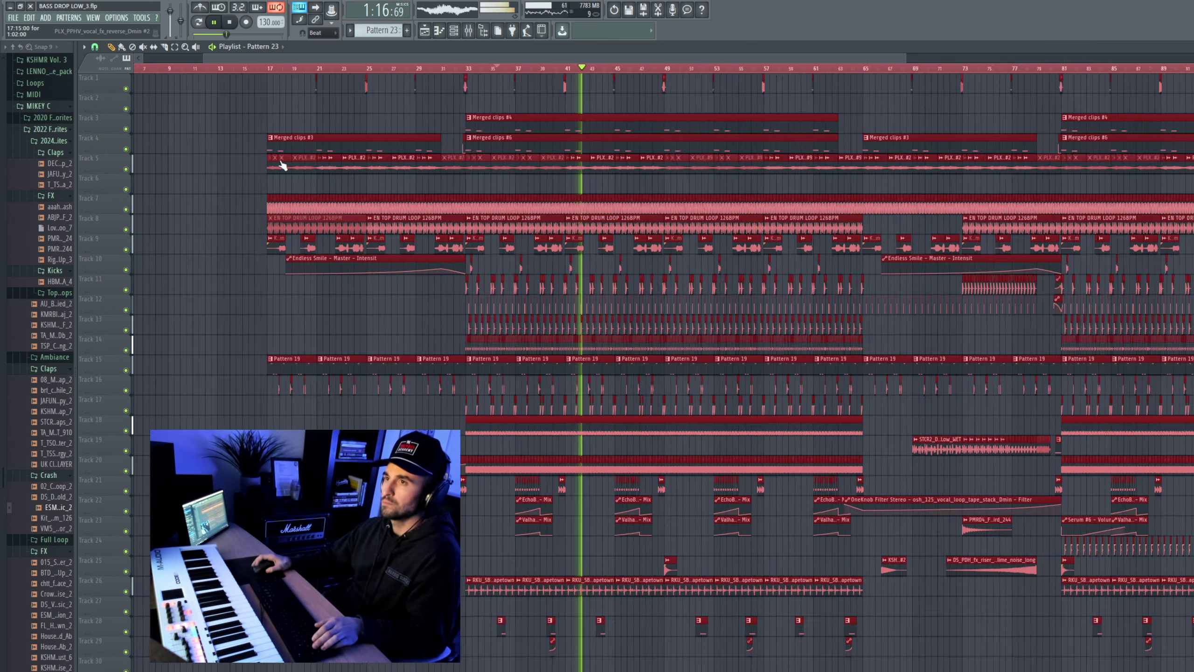
left_click(259, 74)
scroll(256, 72, "up", 4)
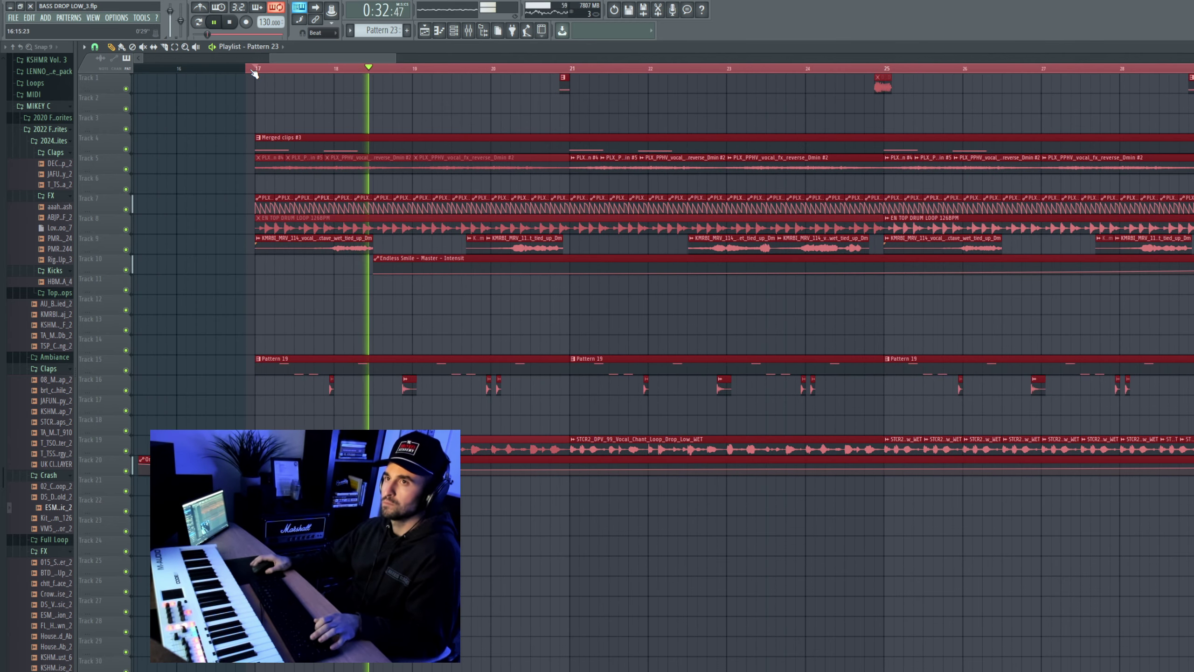
scroll(254, 73, "down", 3)
key("space")
Step: Save the project to the existing file BASS DROP LOW_3.flp
left_click(13, 18)
left_click(41, 60)
left_click(16, 19)
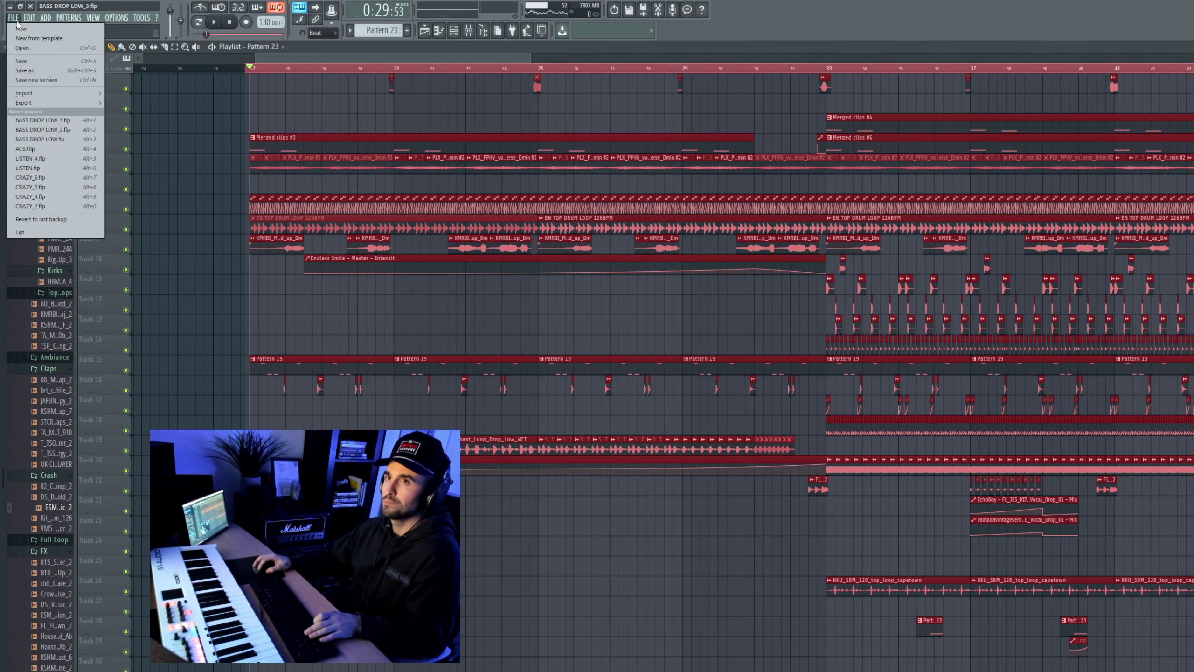
left_click(22, 61)
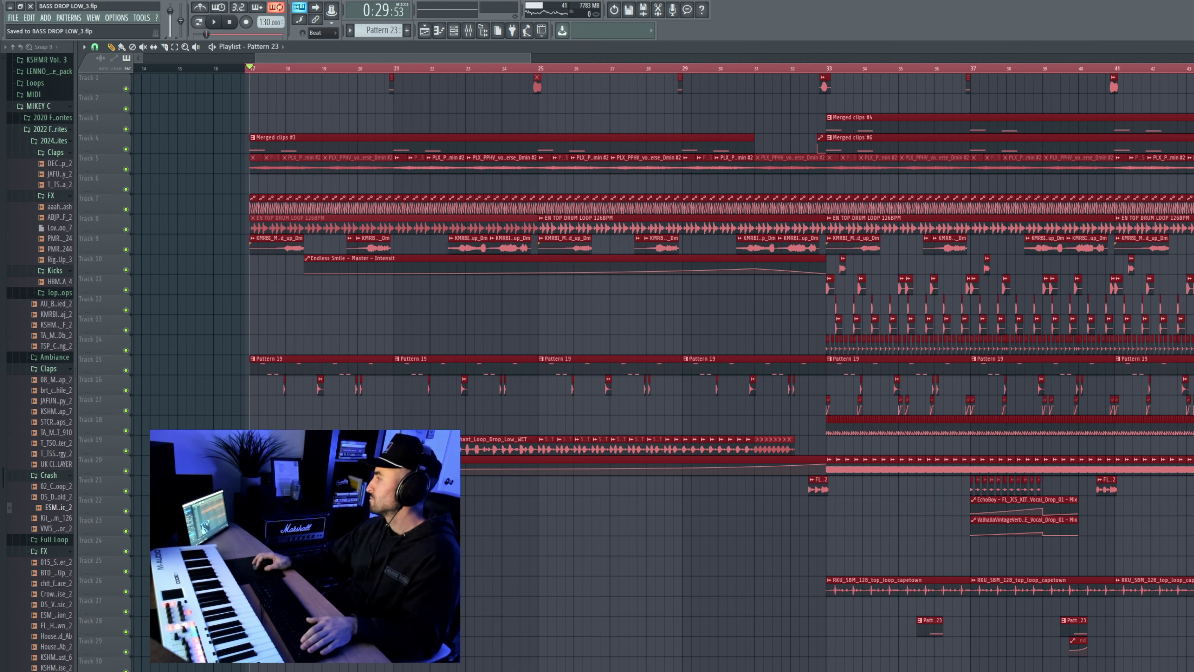